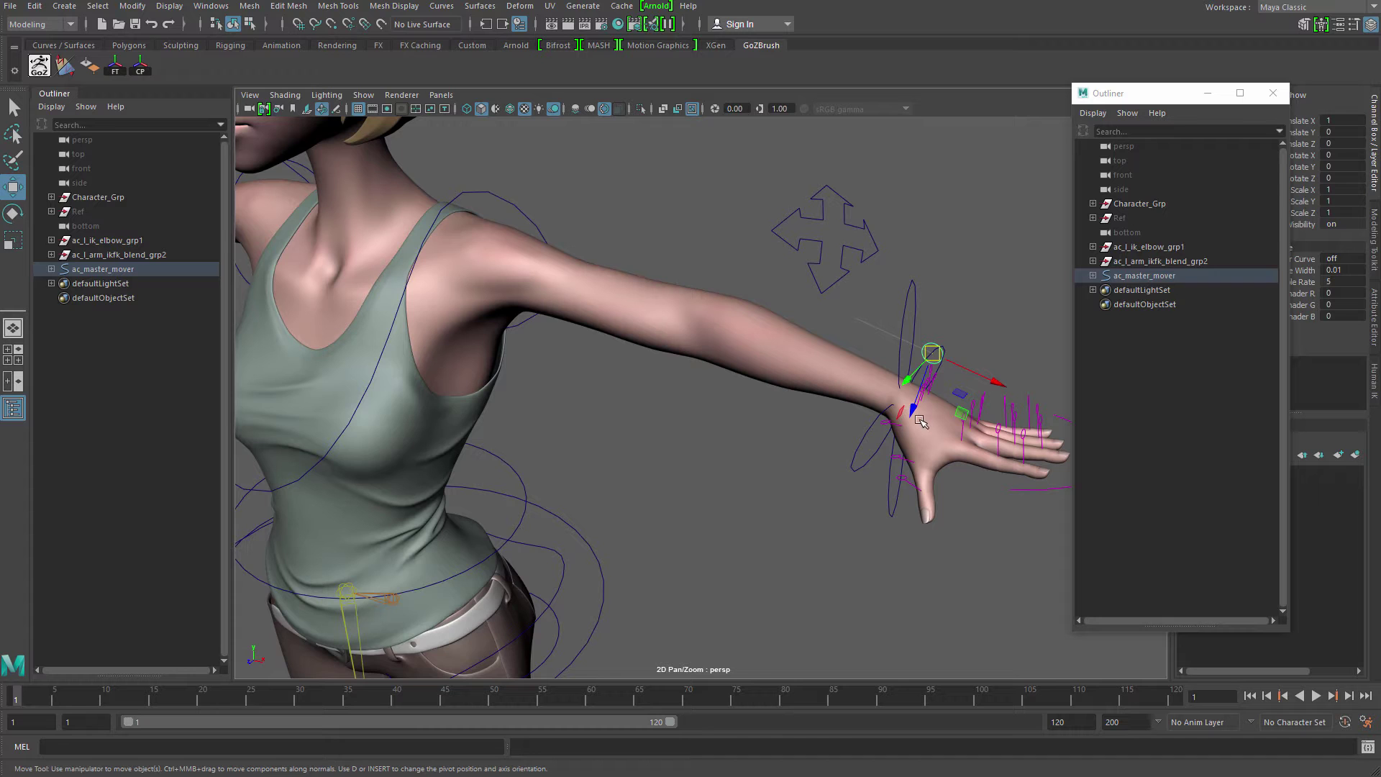
- Select the right thigh joint of the character's leg skeleton in the viewport
{"action": "left_click_drag", "start_coordinate": [920, 421], "coordinate": [676, 413], "text": "alt"}
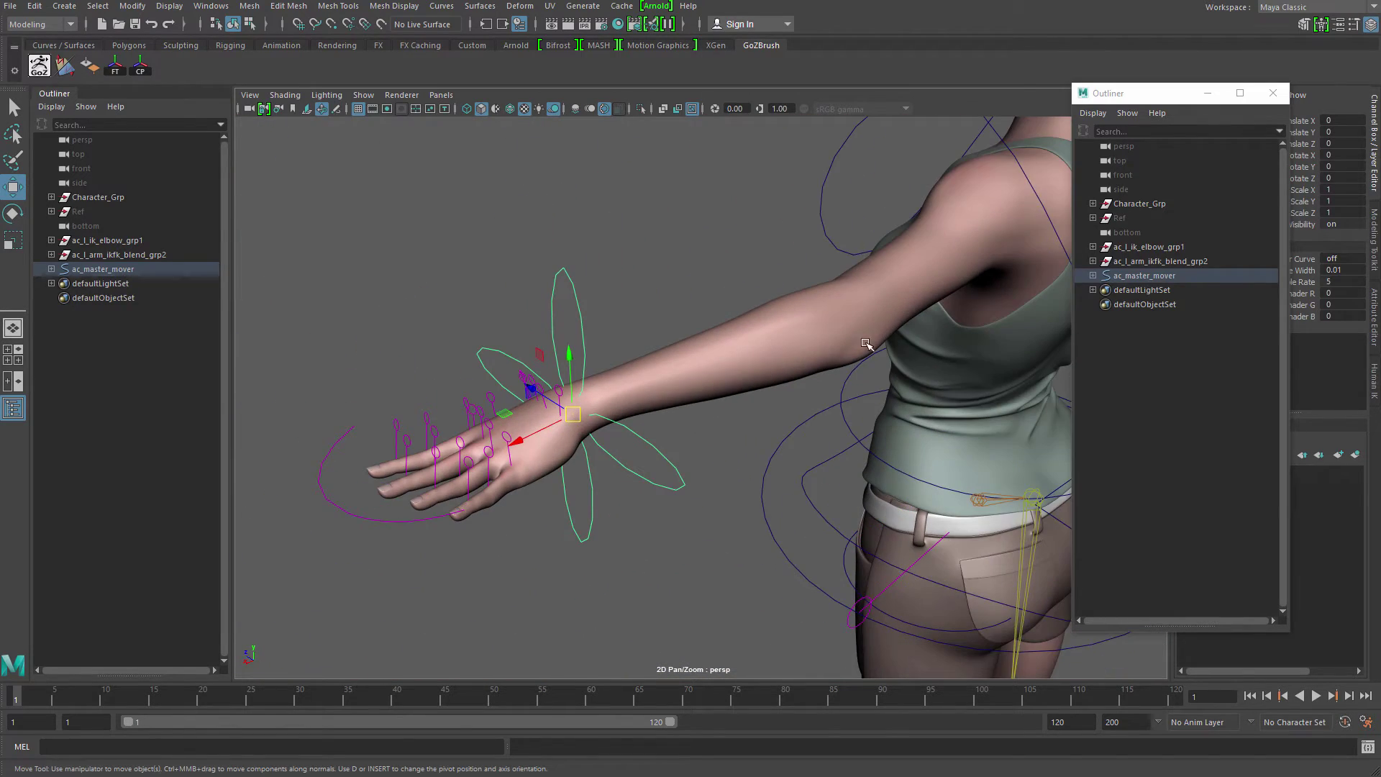
{"action": "left_click_drag", "start_coordinate": [777, 300], "coordinate": [703, 540], "text": "alt"}
{"action": "right_click_drag", "start_coordinate": [703, 540], "coordinate": [875, 374], "text": "alt"}
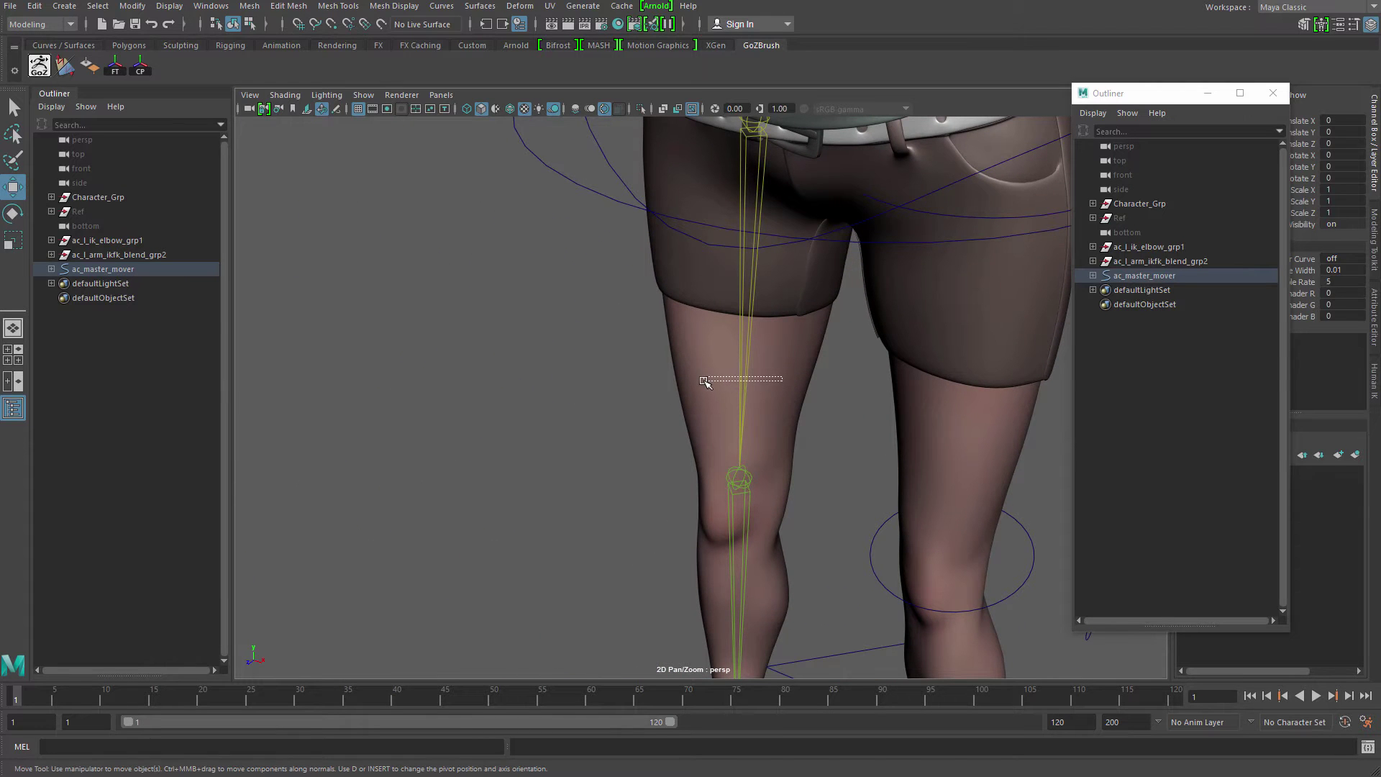
{"action": "left_click_drag", "start_coordinate": [703, 380], "coordinate": [699, 382]}
{"action": "right_click_drag", "start_coordinate": [875, 393], "coordinate": [820, 423], "text": "alt"}
{"action": "left_click_drag", "start_coordinate": [820, 422], "coordinate": [731, 403], "text": "alt"}
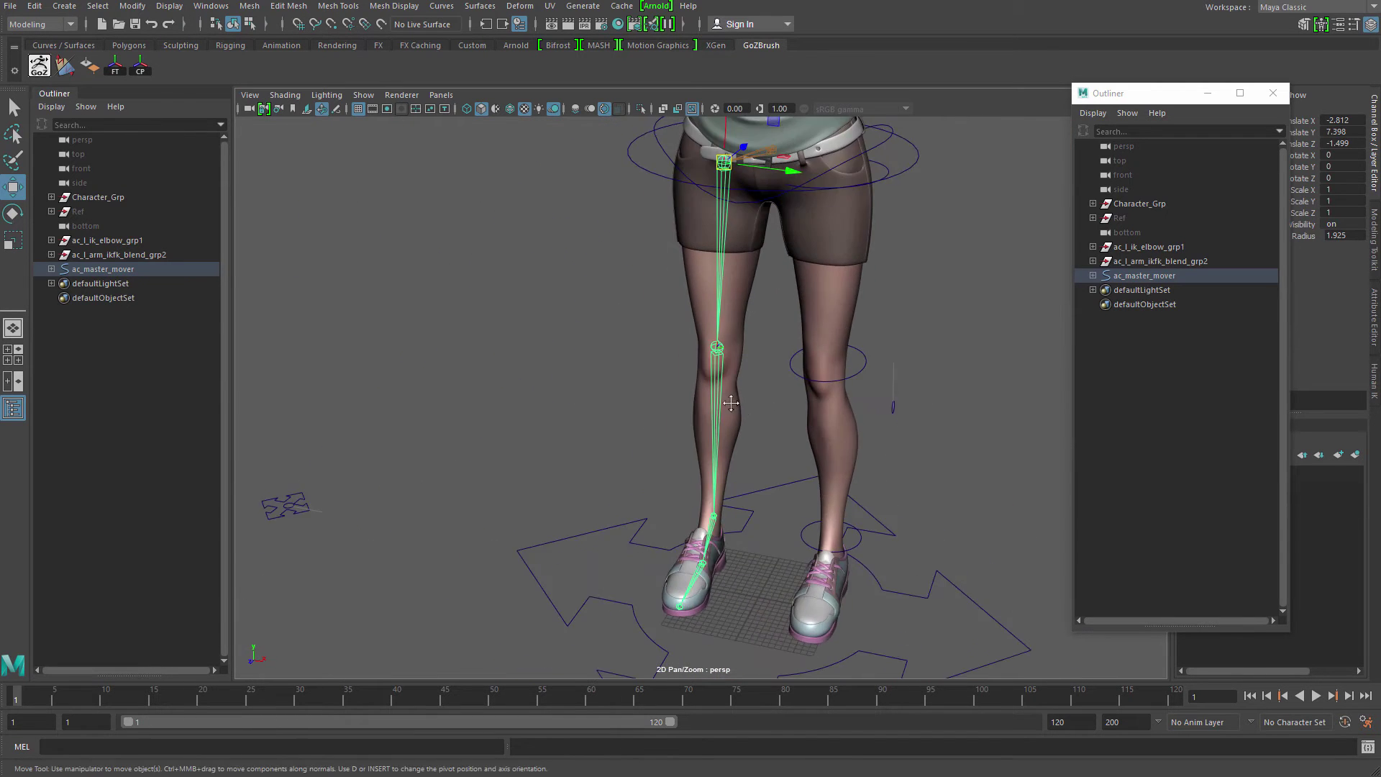
- Examine the selected right leg joint chain from the hip down to the knee and foot
{"action": "middle_click_drag", "start_coordinate": [731, 404], "coordinate": [712, 414], "text": "alt"}
{"action": "right_click_drag", "start_coordinate": [712, 414], "coordinate": [765, 391], "text": "alt"}
{"action": "middle_click_drag", "start_coordinate": [765, 392], "coordinate": [818, 447], "text": "alt"}
{"action": "left_click_drag", "start_coordinate": [817, 447], "coordinate": [781, 405], "text": "alt"}
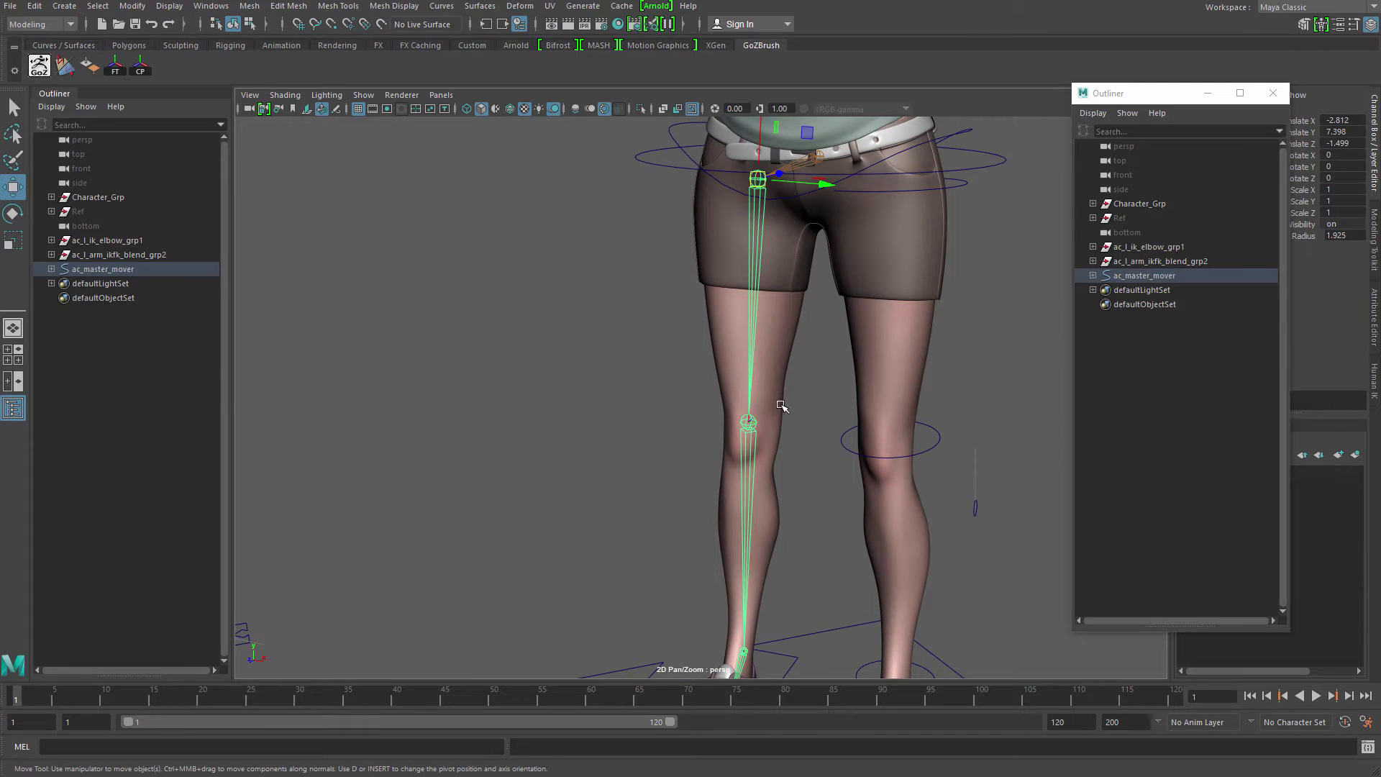
{"action": "right_click_drag", "start_coordinate": [607, 339], "coordinate": [632, 384], "text": "alt"}
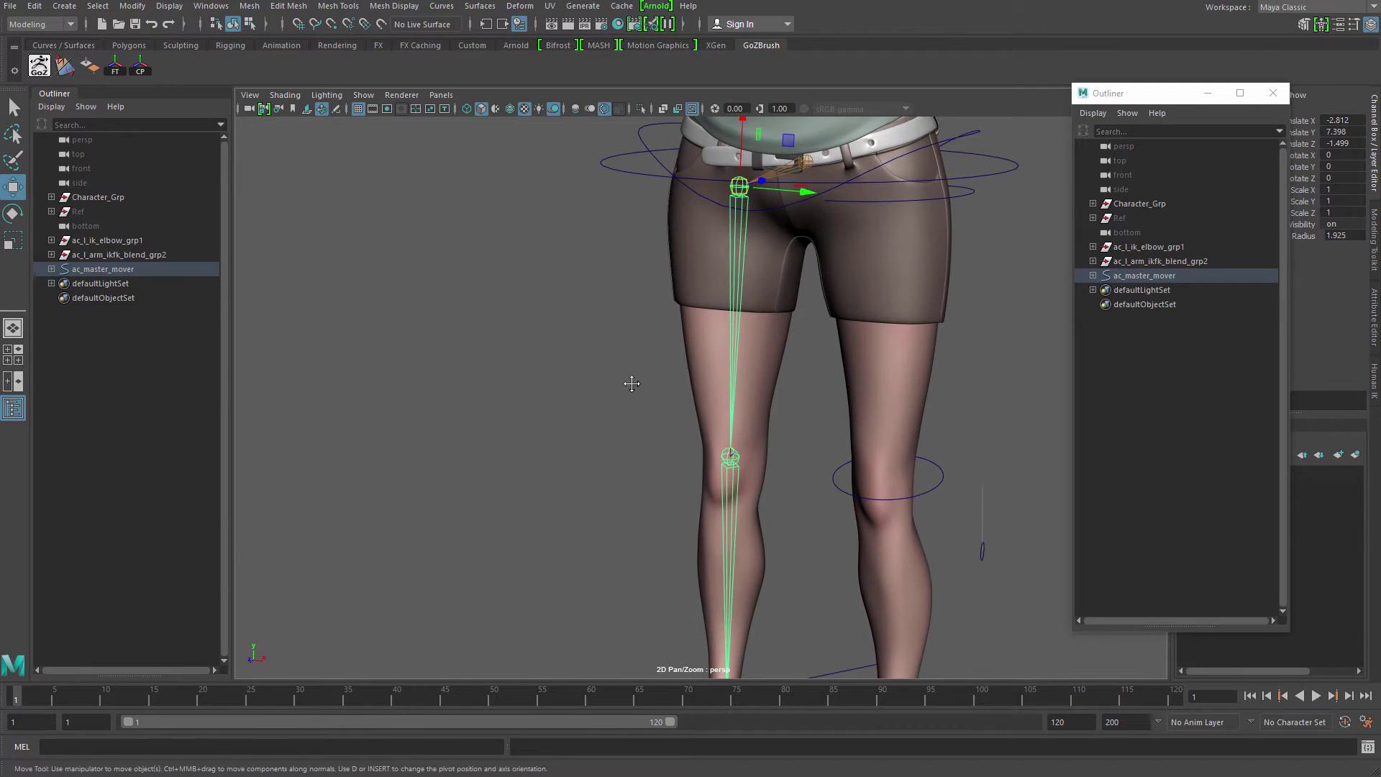
{"action": "middle_click_drag", "start_coordinate": [632, 385], "coordinate": [627, 328], "text": "alt"}
{"action": "middle_click_drag", "start_coordinate": [698, 299], "coordinate": [684, 382], "text": "alt"}
{"action": "right_click_drag", "start_coordinate": [684, 383], "coordinate": [713, 369], "text": "alt"}
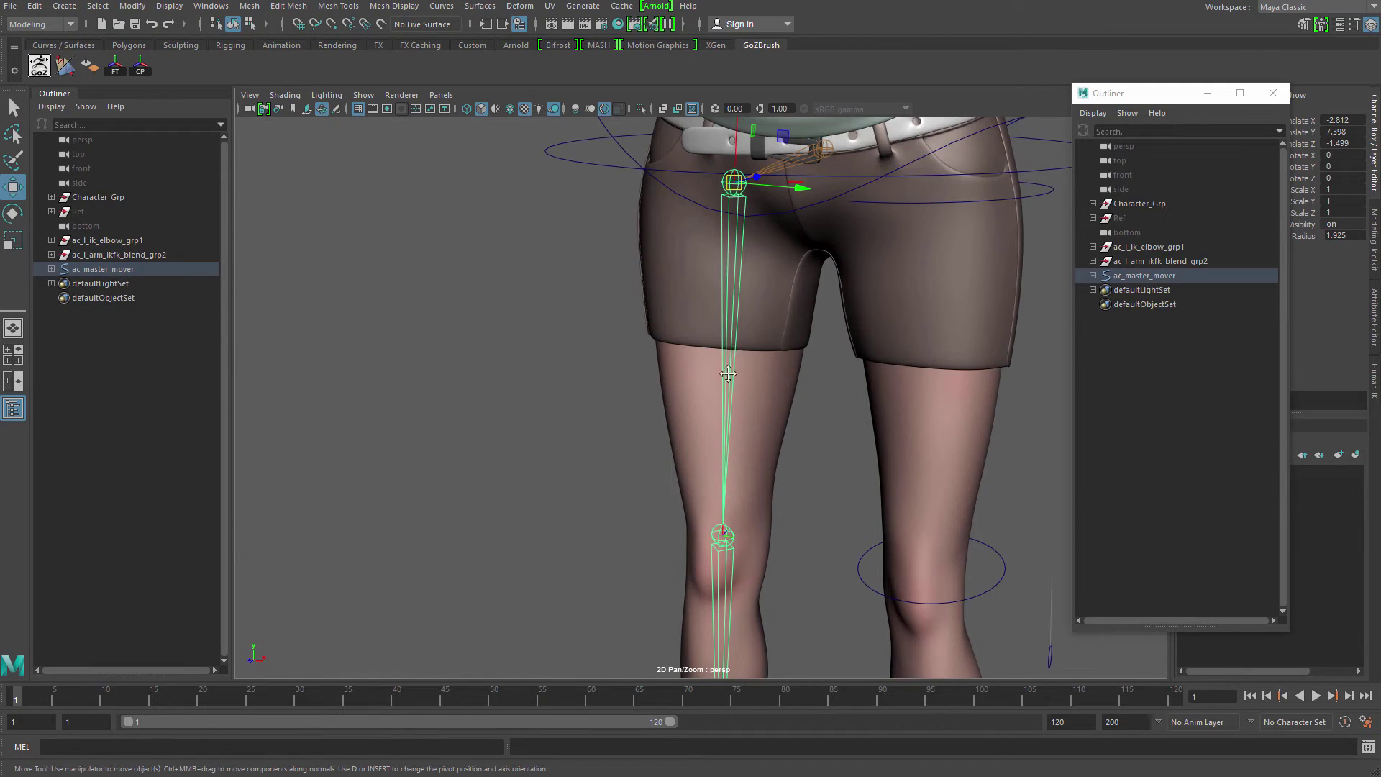
{"action": "middle_click_drag", "start_coordinate": [728, 374], "coordinate": [722, 301], "text": "alt"}
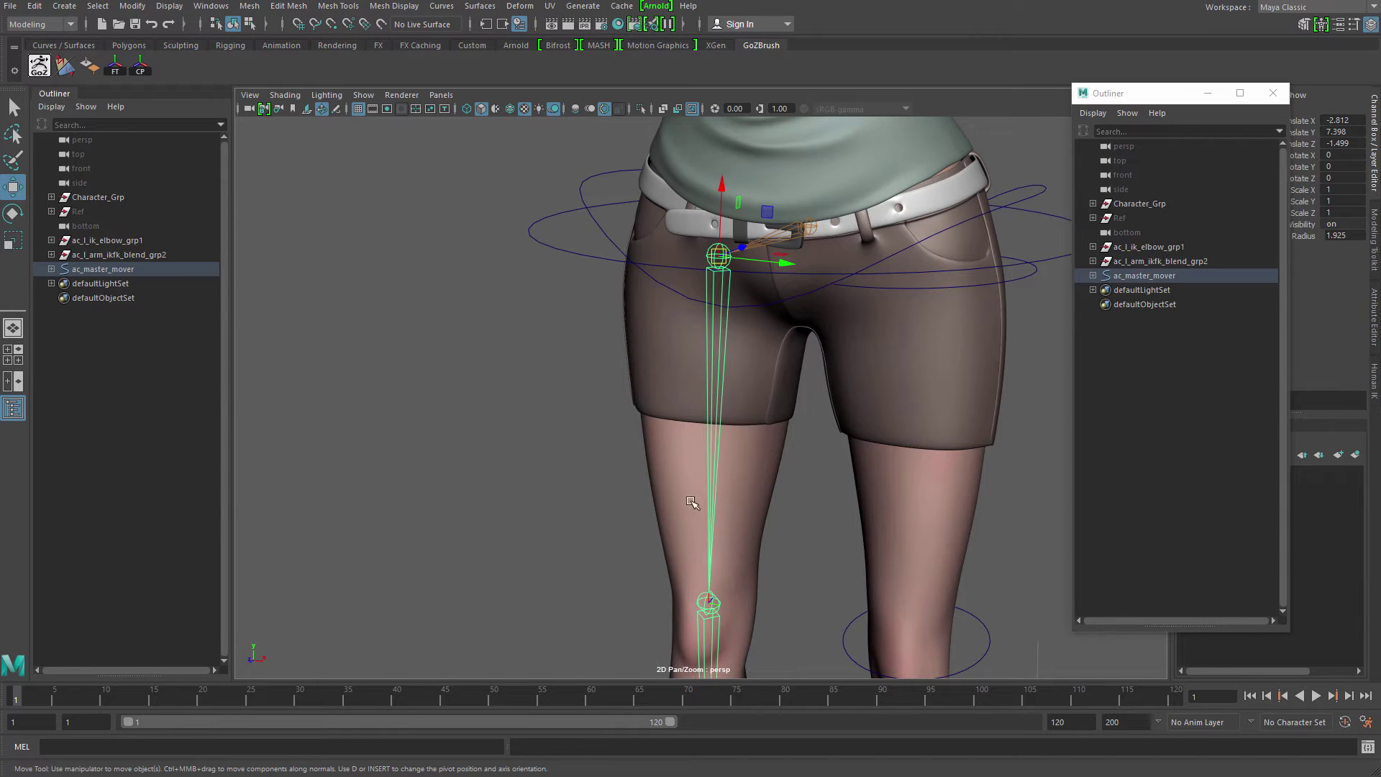
- Reveal the selected R_jt_bind_Thigh joint in the Outliner and duplicate its chain twice
{"action": "key", "text": "f"}
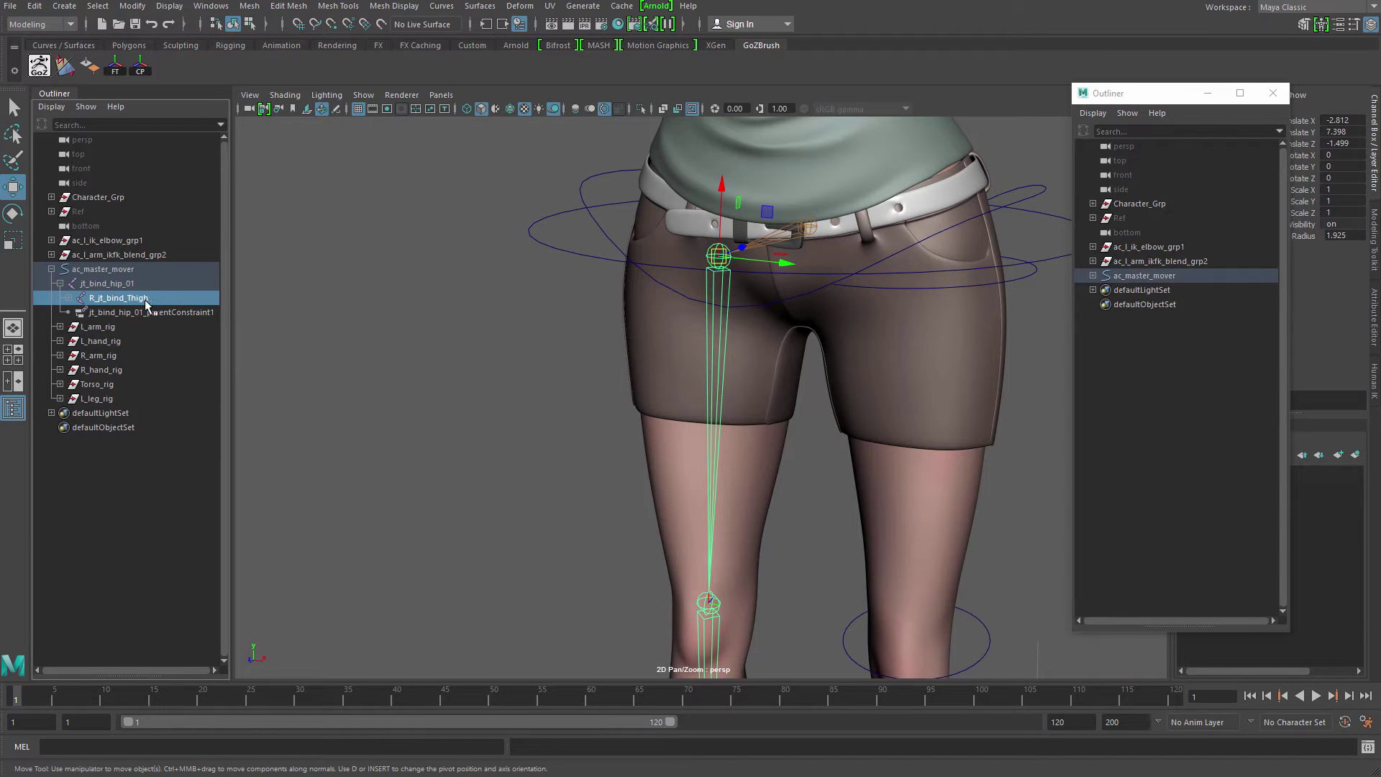
{"action": "middle_click_drag", "start_coordinate": [626, 361], "coordinate": [608, 342], "text": "alt"}
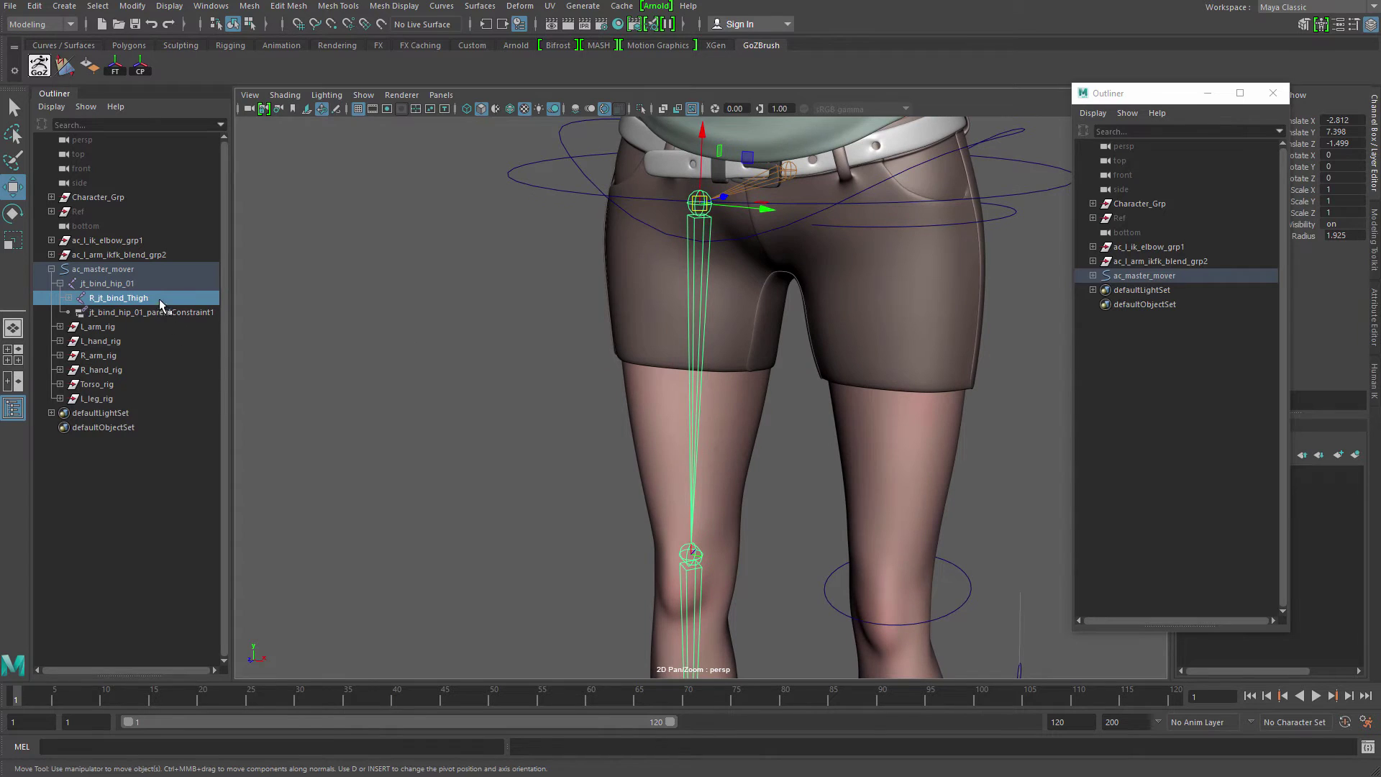
{"action": "key", "text": "ctrl+d"}
{"action": "key", "text": "ctrl+d"}
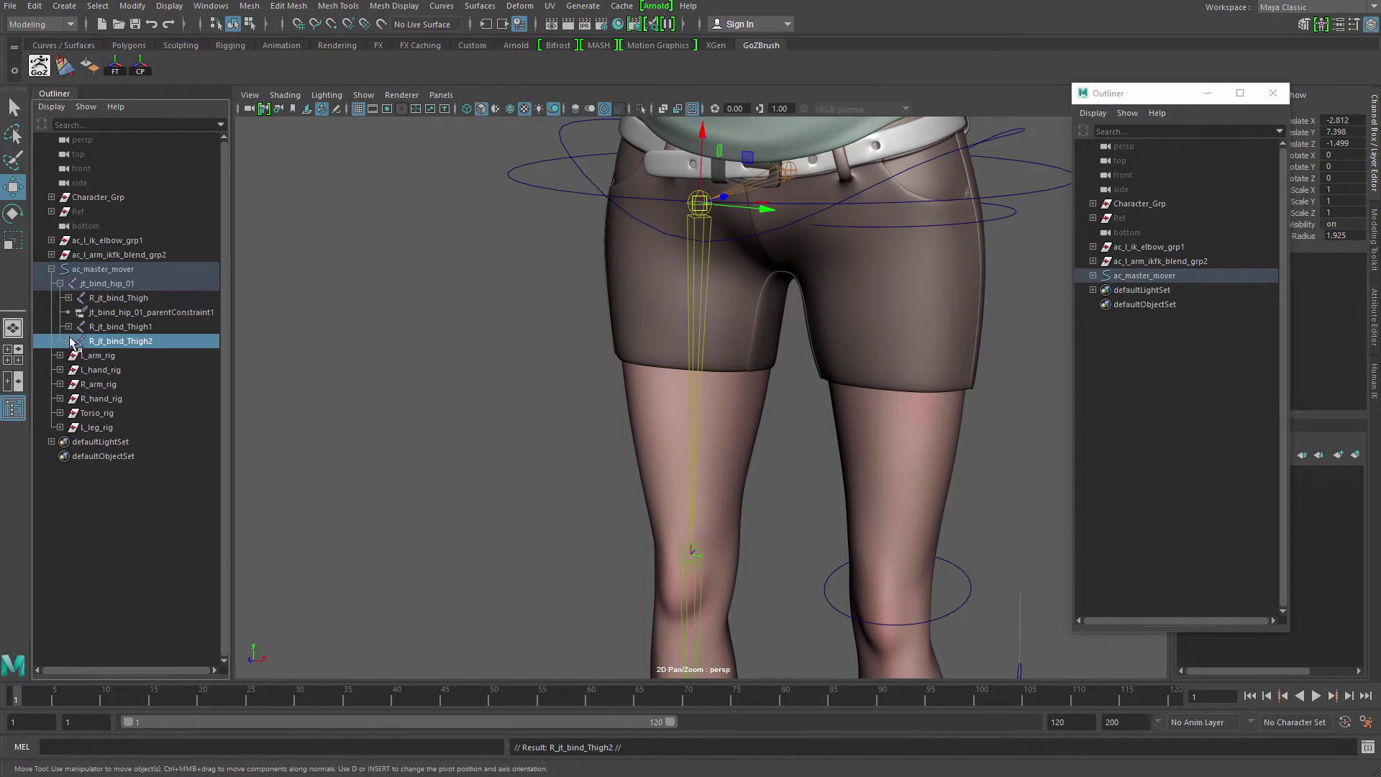
- Expand the duplicated thigh hierarchies and delete R_jt_bind_Foot from under the ankle of R_jt_bind_Thigh1
{"action": "left_click", "coordinate": [69, 327]}
{"action": "left_click", "coordinate": [68, 355]}
{"action": "left_click", "coordinate": [77, 369]}
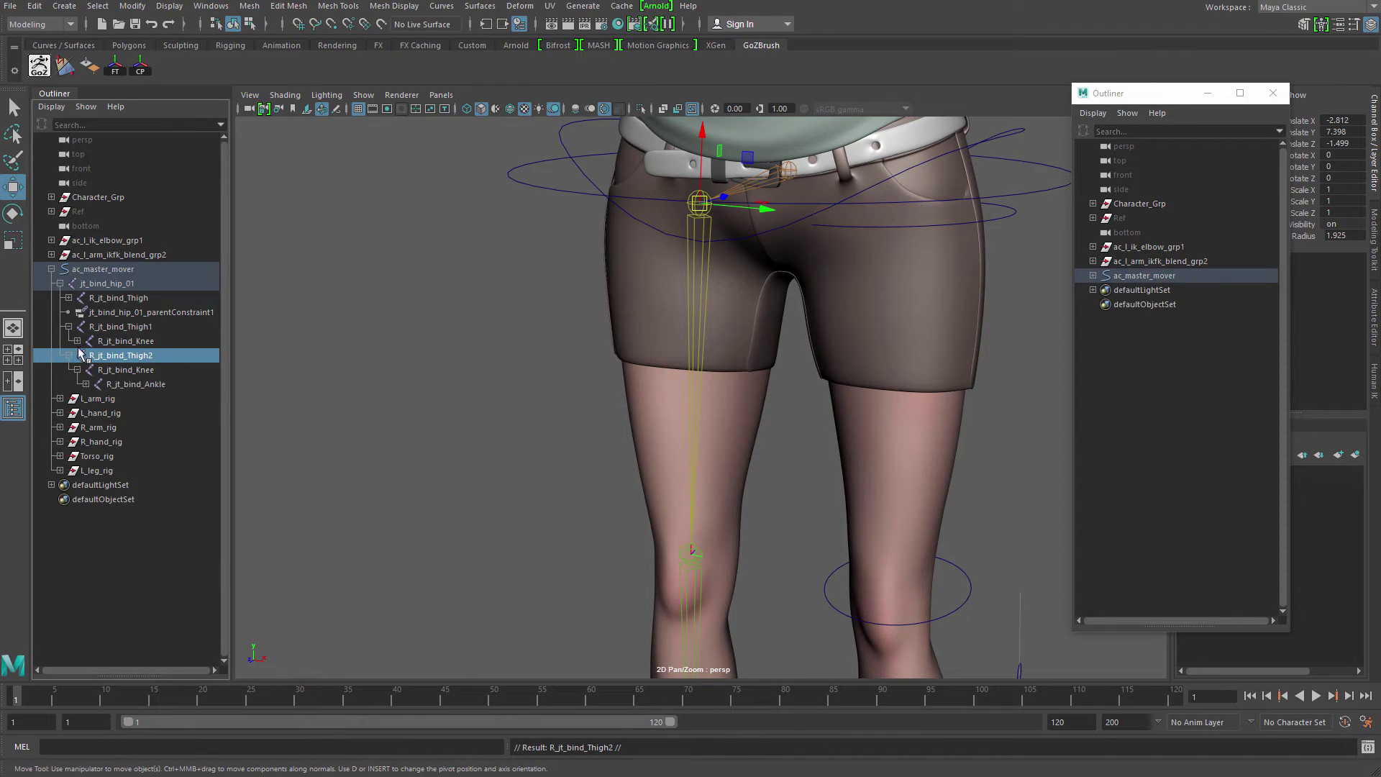
{"action": "left_click", "coordinate": [77, 341]}
{"action": "left_click", "coordinate": [85, 356]}
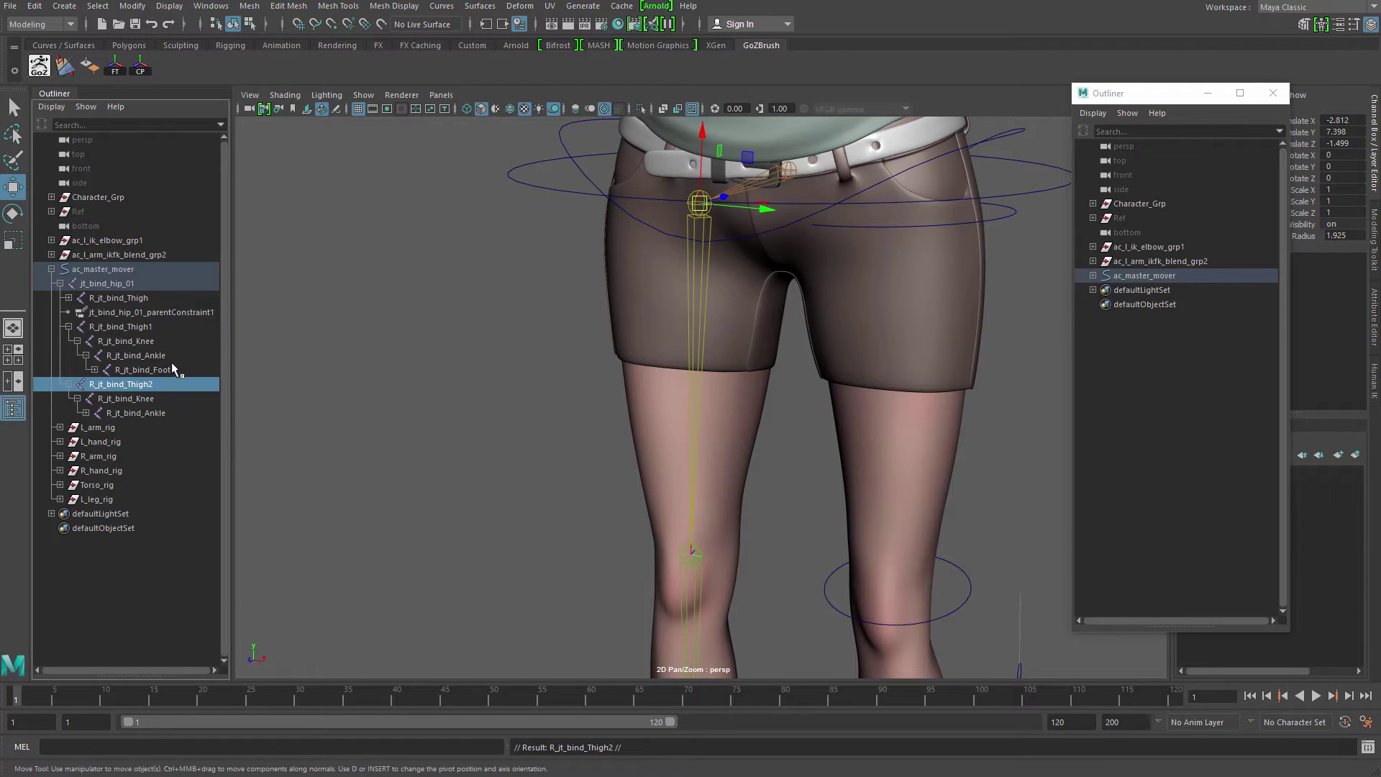
{"action": "left_click", "coordinate": [174, 370]}
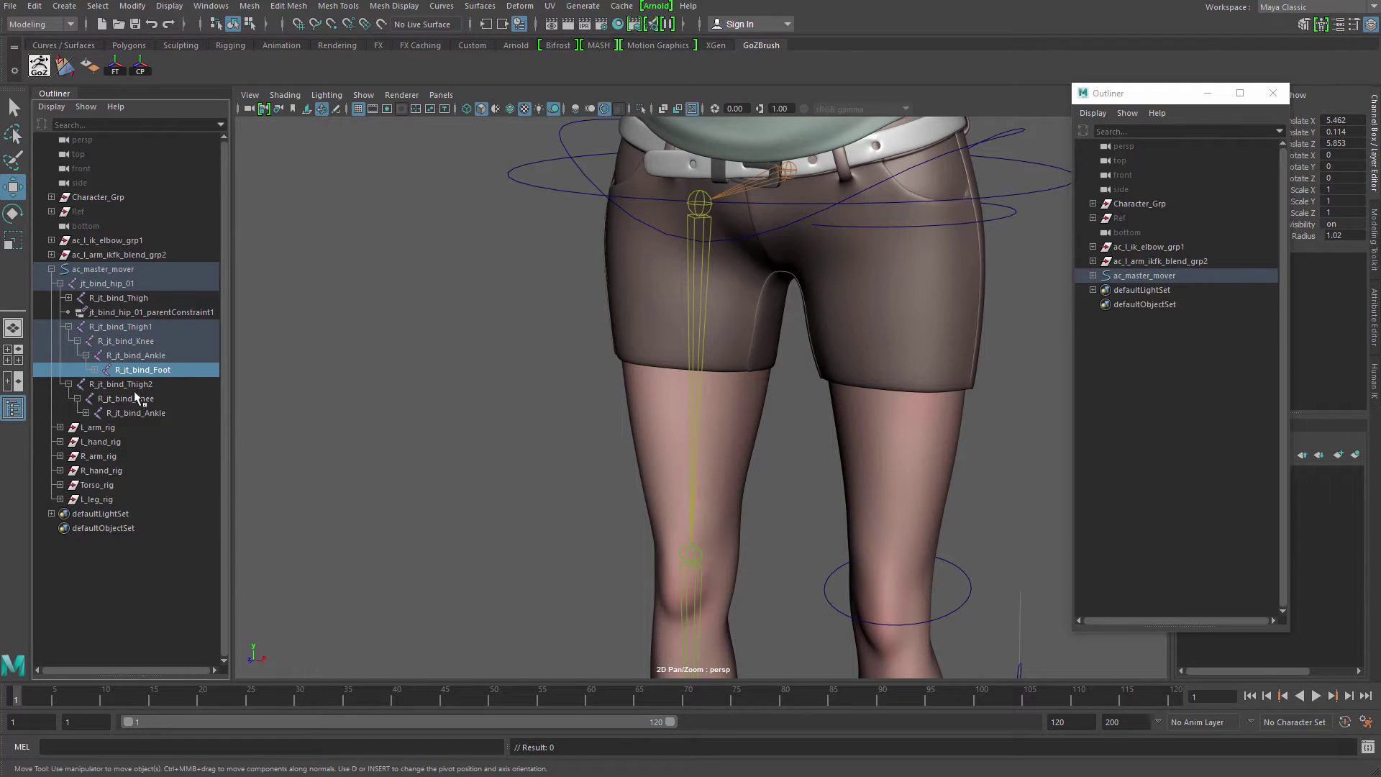
{"action": "key", "text": "Delete"}
- Delete R_jt_bind_Foot and its end joint from the R_jt_bind_Thigh2 chain
{"action": "left_click", "coordinate": [85, 399]}
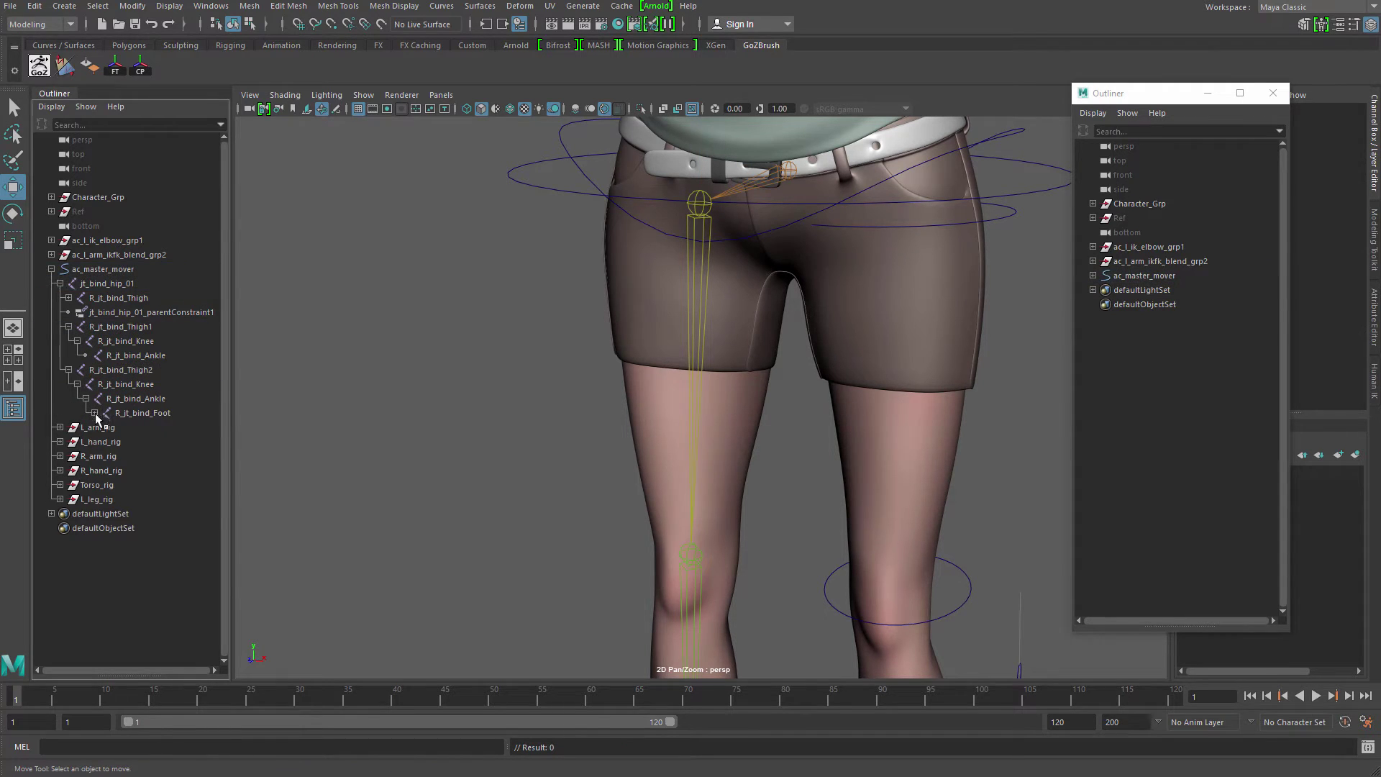
{"action": "left_click", "coordinate": [94, 413]}
{"action": "left_click", "coordinate": [160, 413]}
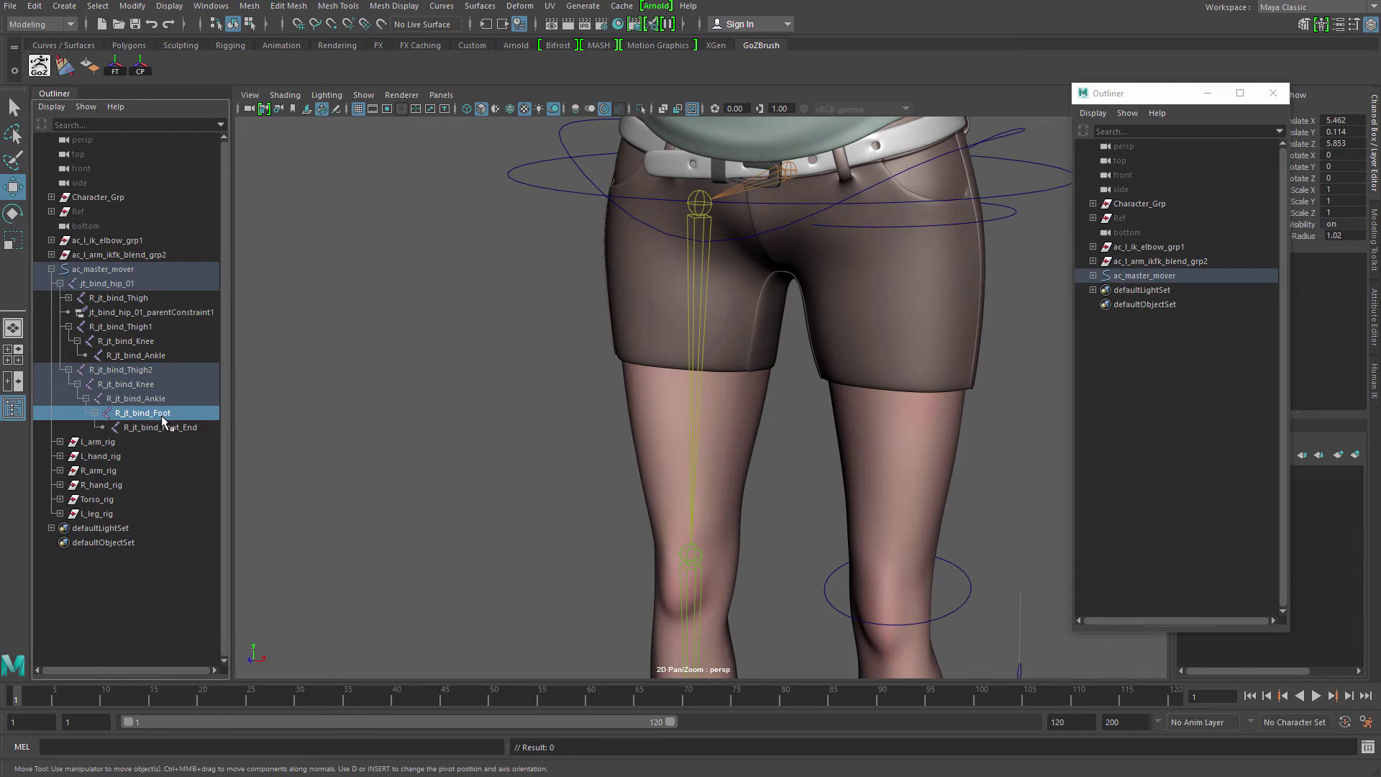
{"action": "key", "text": "Delete"}
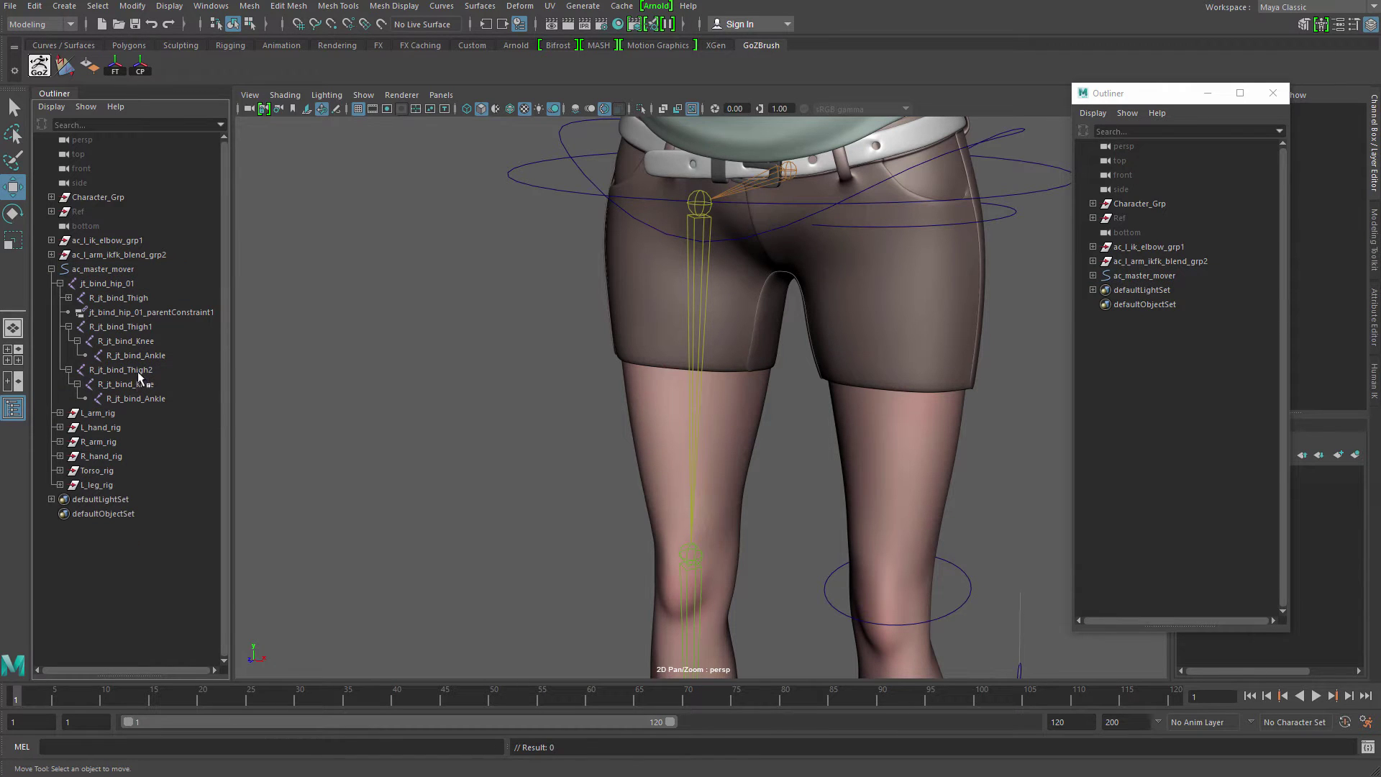
- Compare the two trimmed duplicate chains with the original R_jt_bind_Thigh chain in the viewport
{"action": "left_click", "coordinate": [138, 369]}
{"action": "left_click", "coordinate": [143, 328]}
{"action": "key", "text": "f"}
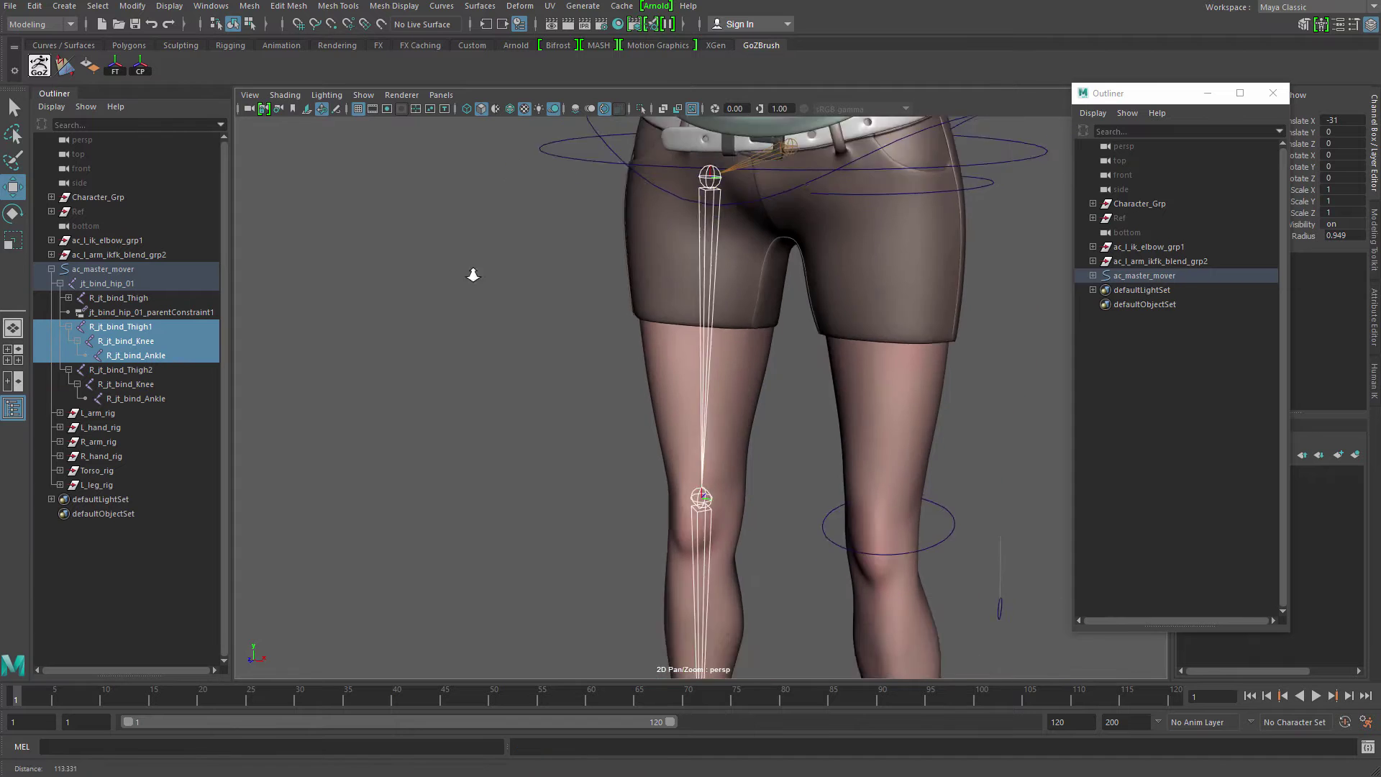
{"action": "left_click", "coordinate": [144, 370]}
{"action": "key", "text": "f"}
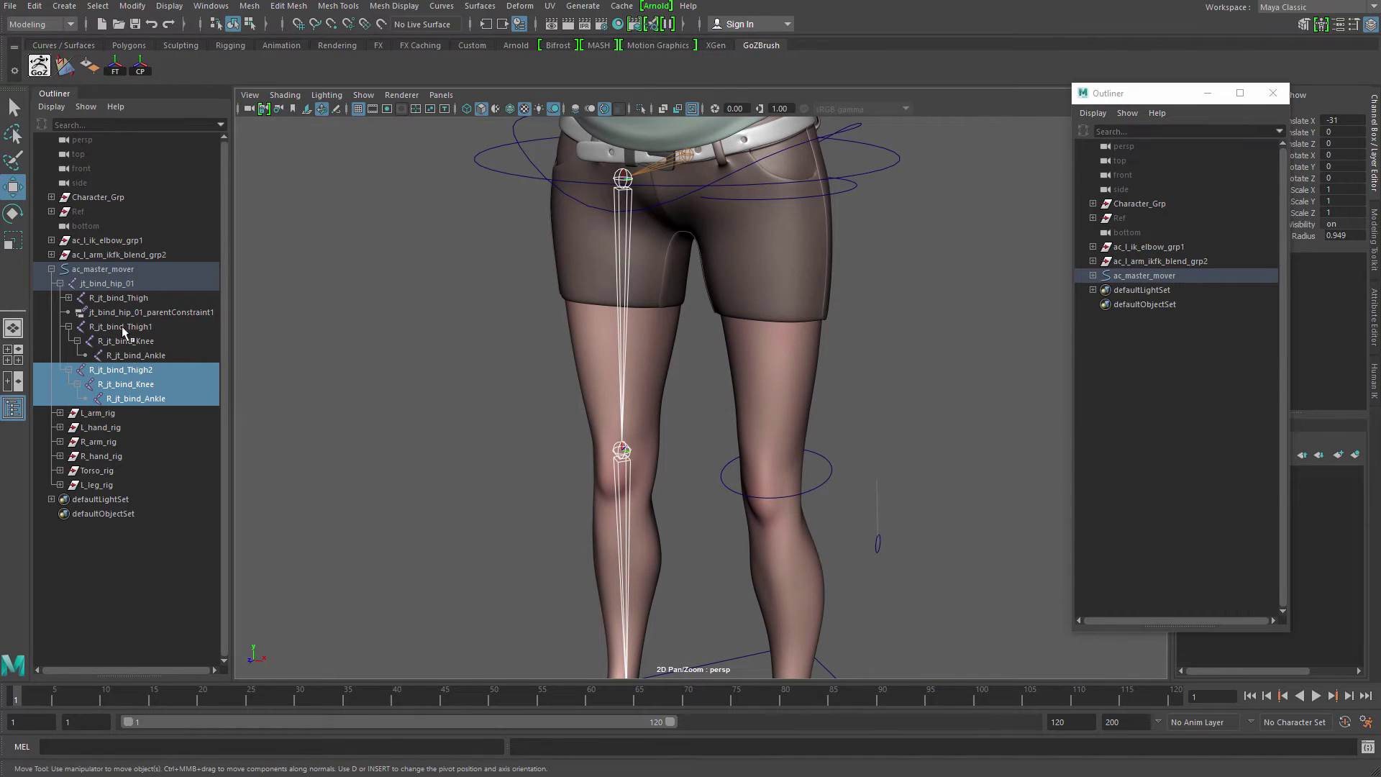
{"action": "left_click", "coordinate": [122, 326]}
{"action": "left_click", "coordinate": [132, 300]}
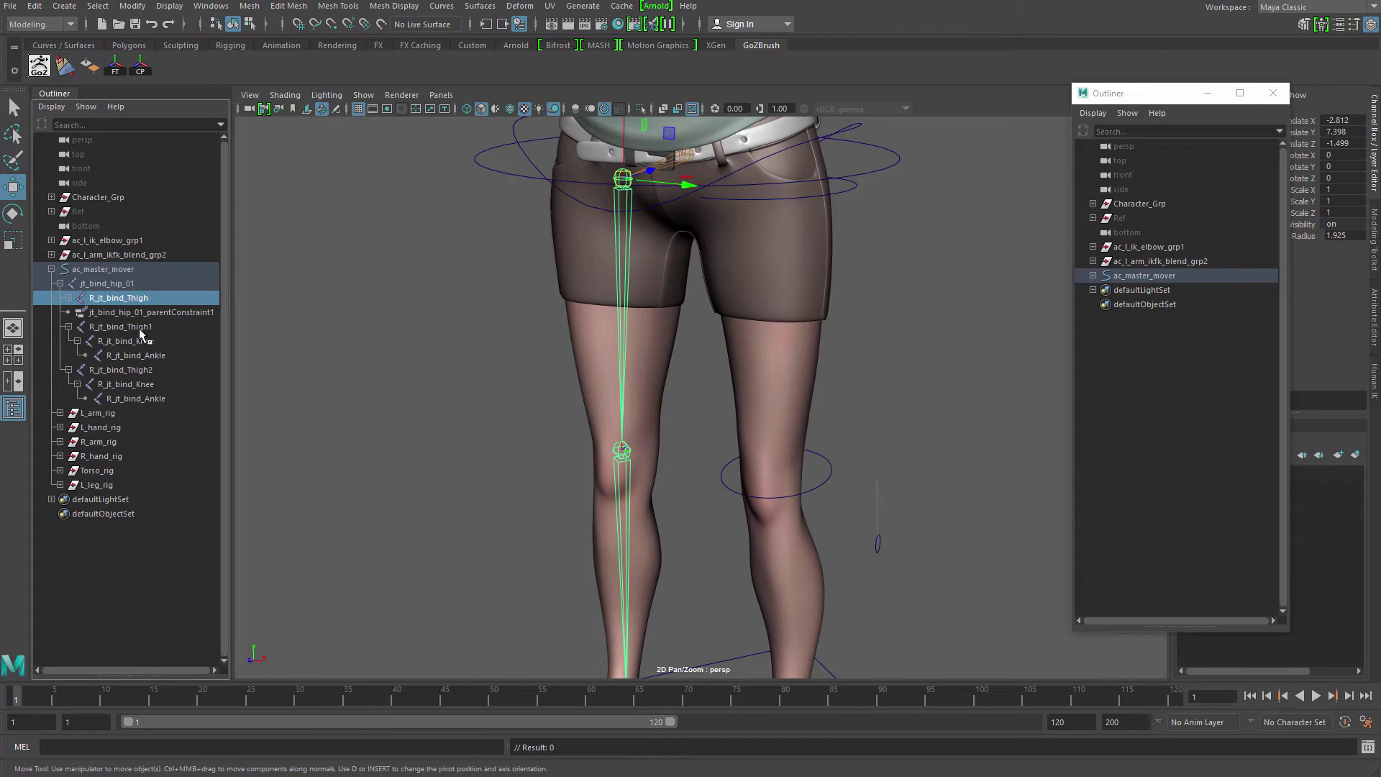
- Enlarge the joint radius of the R_jt_bind_Thigh1 chain from thigh to ankle, bringing the ankle's radius to 2.549
{"action": "left_click", "coordinate": [144, 330]}
{"action": "middle_click_drag", "start_coordinate": [388, 370], "coordinate": [388, 382], "text": "alt"}
{"action": "right_click_drag", "start_coordinate": [388, 383], "coordinate": [482, 379], "text": "alt"}
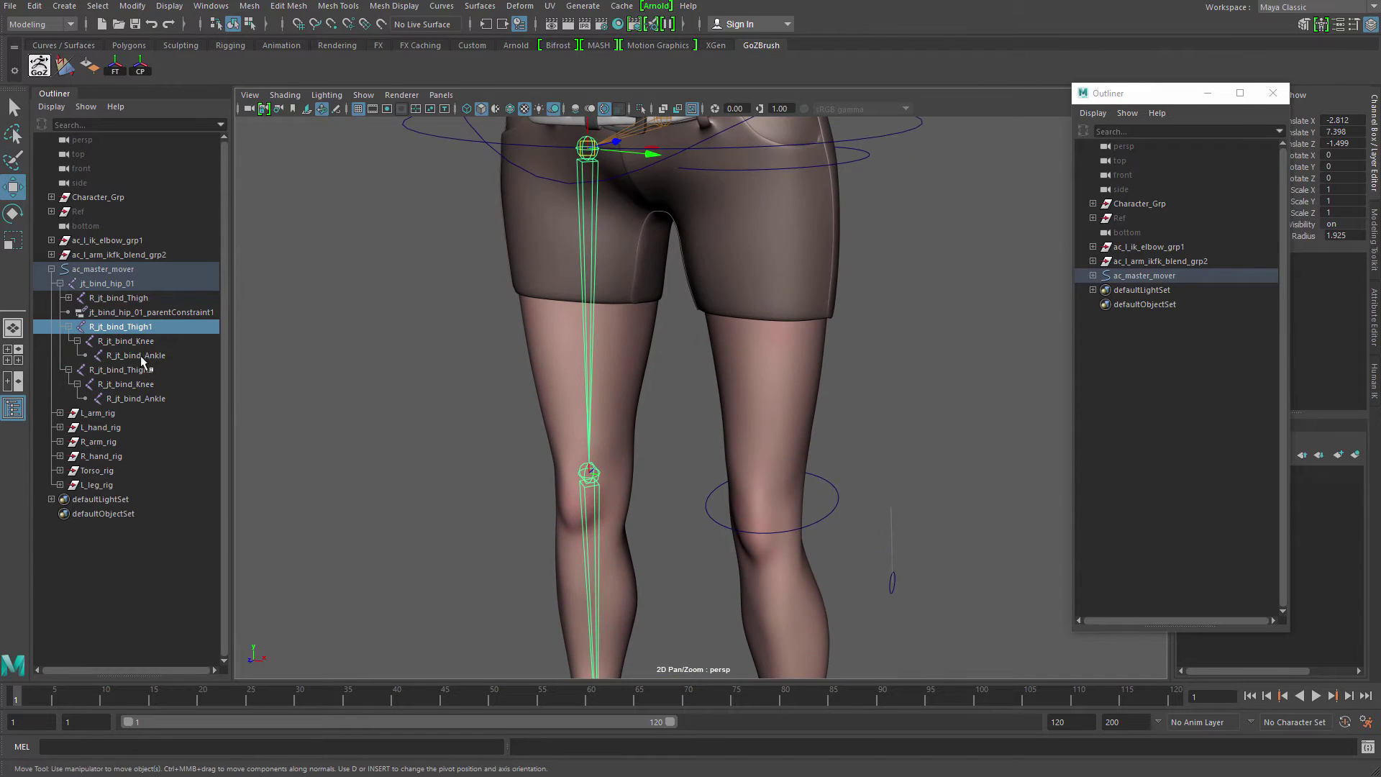
{"action": "left_click", "coordinate": [140, 356], "text": "shift"}
{"action": "middle_click_drag", "start_coordinate": [474, 397], "coordinate": [472, 395], "text": "alt"}
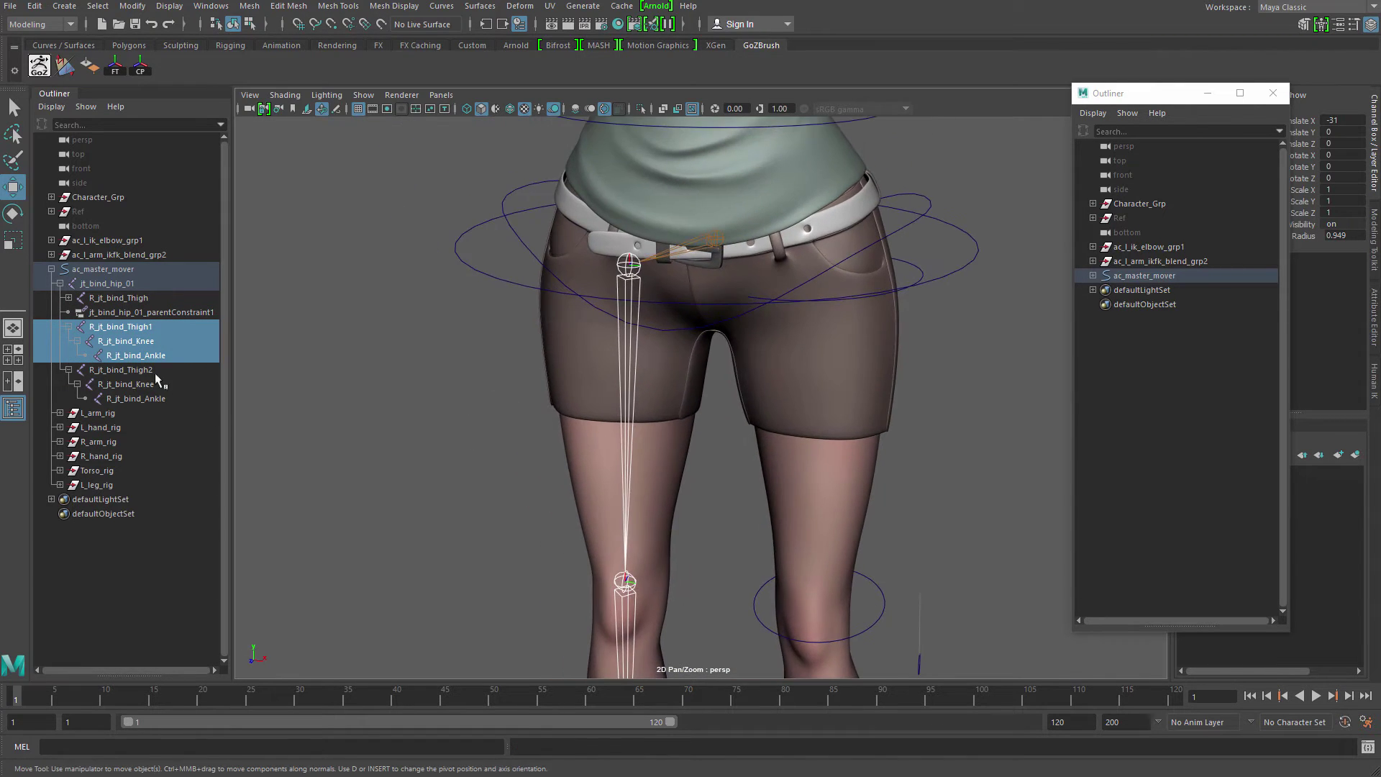
{"action": "middle_click_drag", "start_coordinate": [389, 377], "coordinate": [397, 419], "text": "alt"}
{"action": "right_click_drag", "start_coordinate": [397, 419], "coordinate": [578, 412], "text": "alt"}
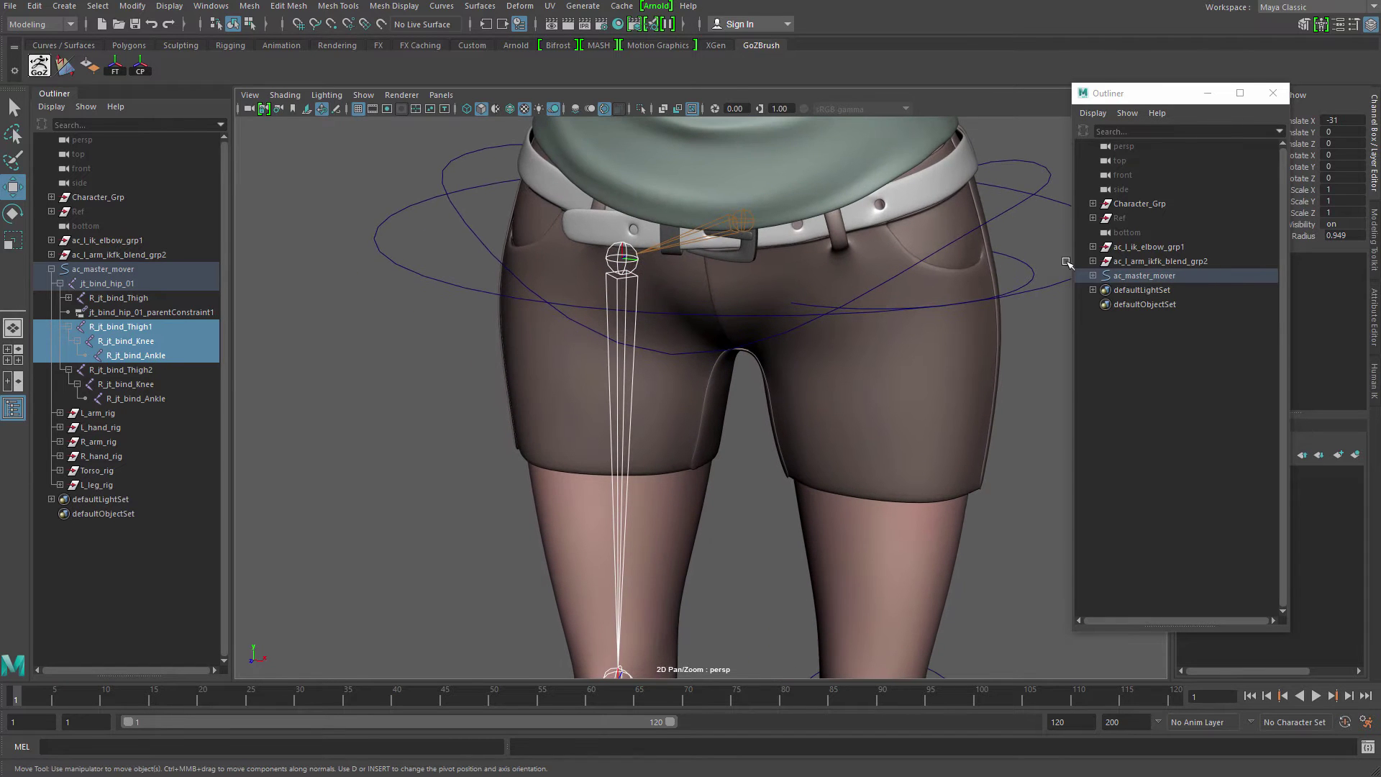
{"action": "left_click_drag", "start_coordinate": [1172, 108], "coordinate": [1152, 228]}
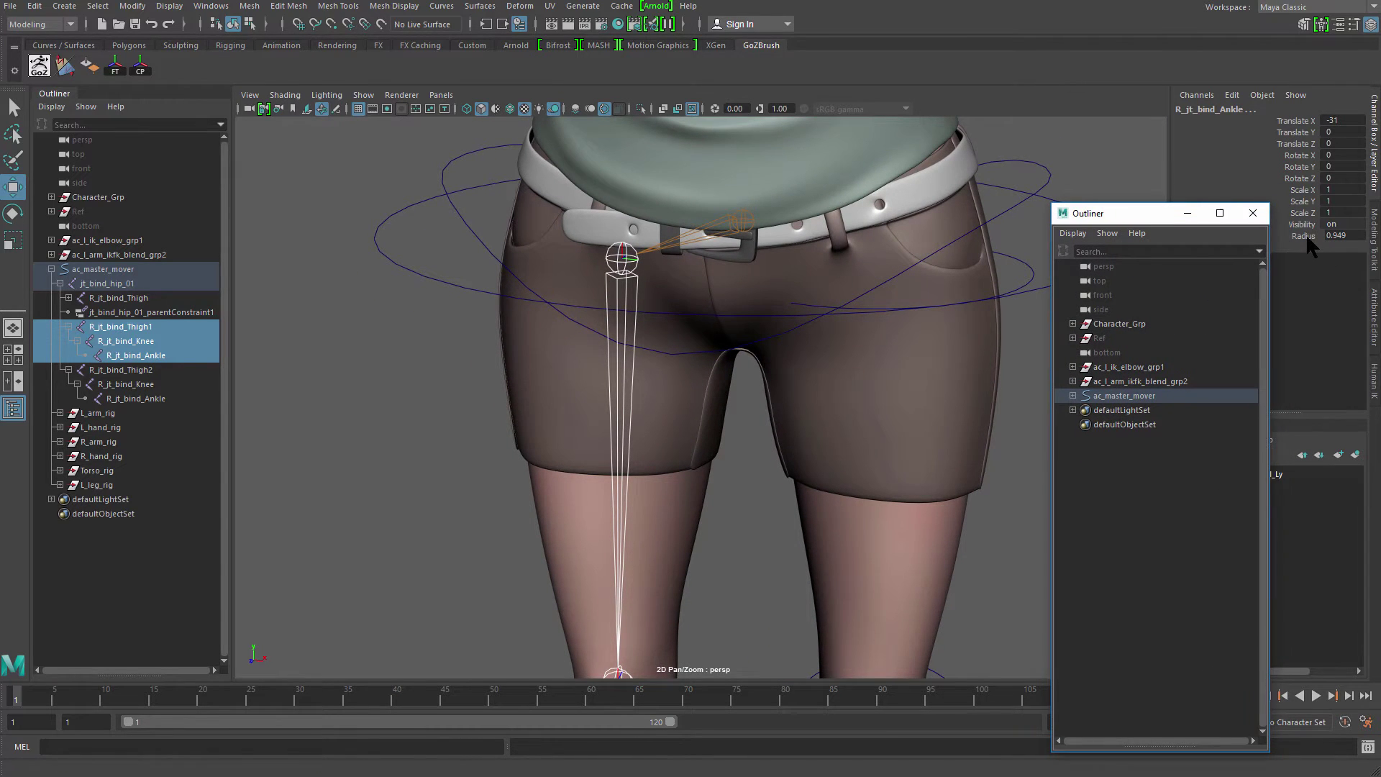
{"action": "left_click", "coordinate": [1306, 235]}
{"action": "right_click_drag", "start_coordinate": [868, 328], "coordinate": [914, 353], "text": "alt"}
{"action": "middle_click_drag", "start_coordinate": [865, 369], "coordinate": [877, 374]}
{"action": "middle_click_drag", "start_coordinate": [864, 401], "coordinate": [863, 405], "text": "alt"}
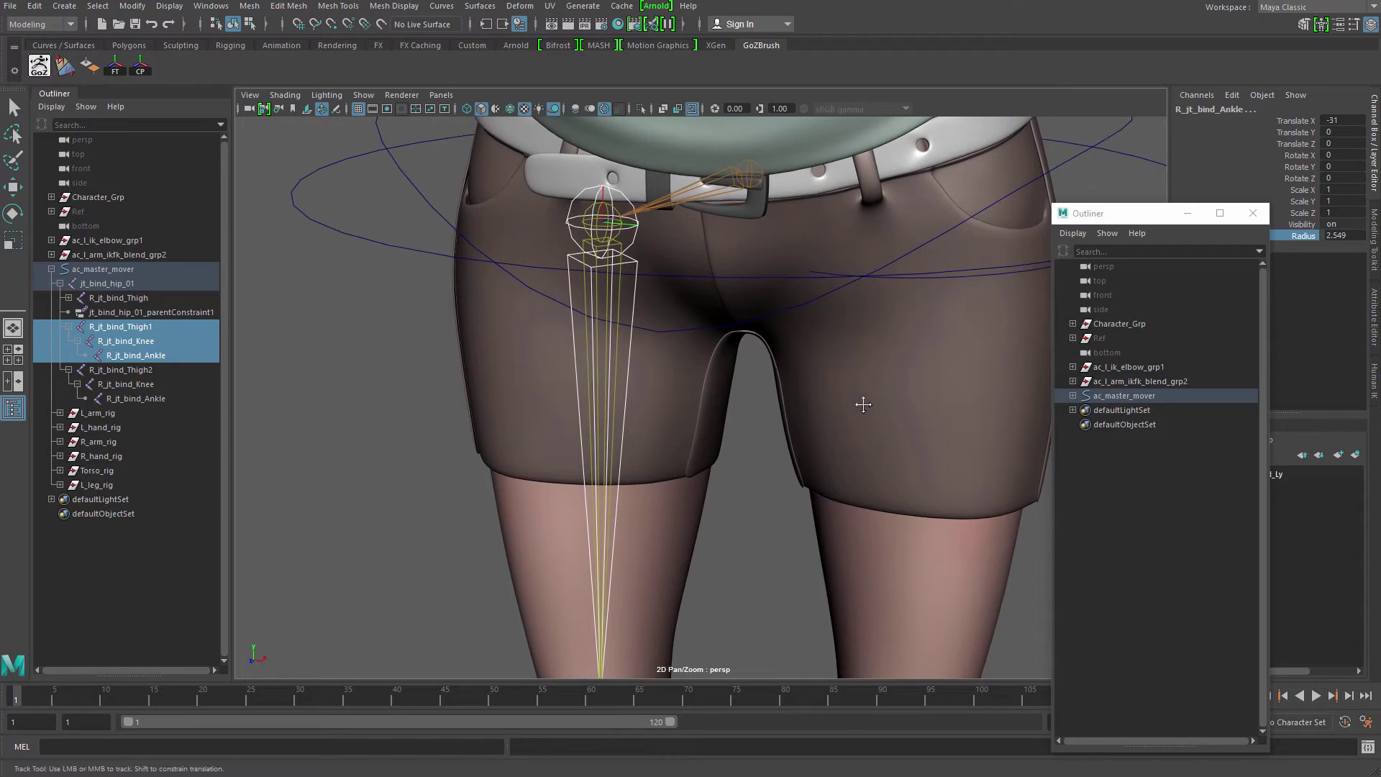
{"action": "right_click_drag", "start_coordinate": [864, 406], "coordinate": [752, 460], "text": "alt"}
{"action": "middle_click_drag", "start_coordinate": [752, 460], "coordinate": [768, 352], "text": "alt"}
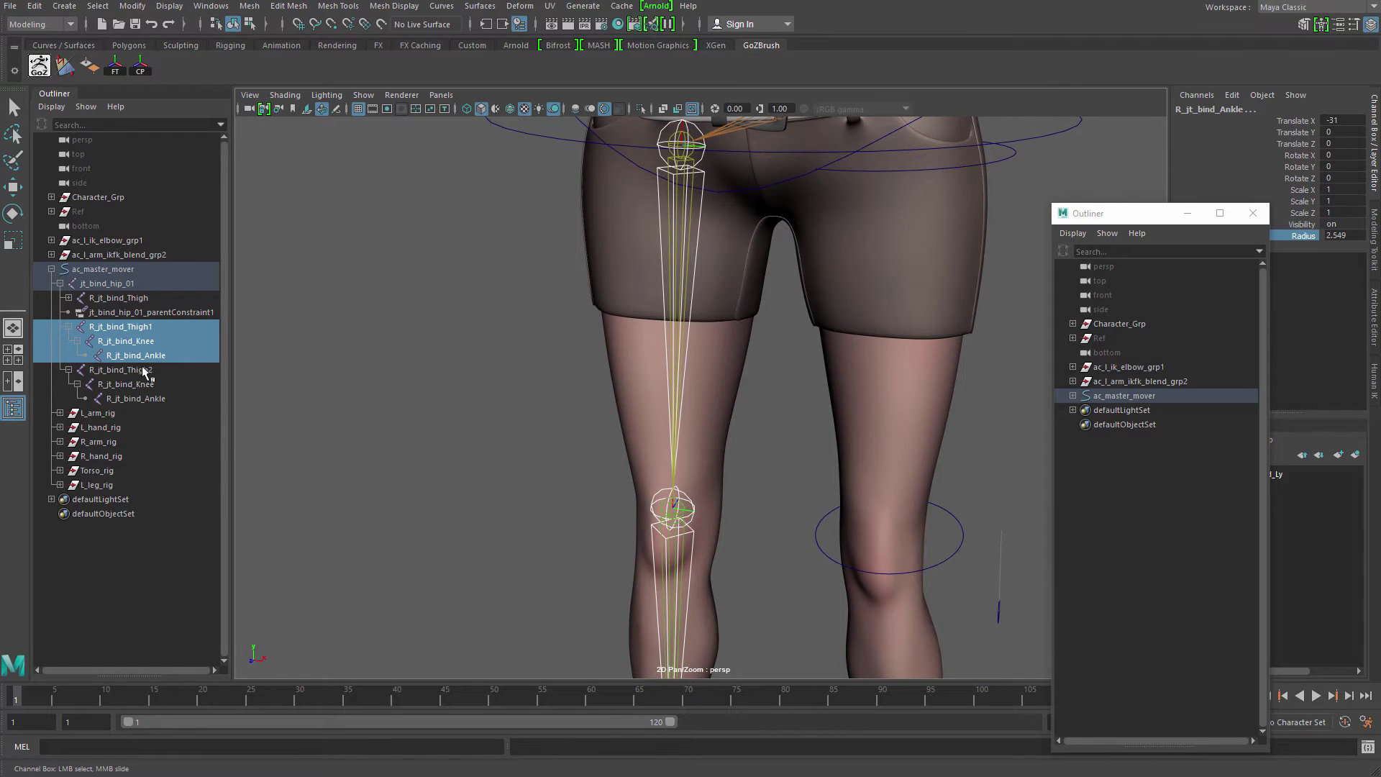
- Enlarge the joint radius of the R_jt_bind_Thigh2 chain from thigh to ankle, bringing the ankle's radius to 4.149
{"action": "left_click", "coordinate": [121, 370]}
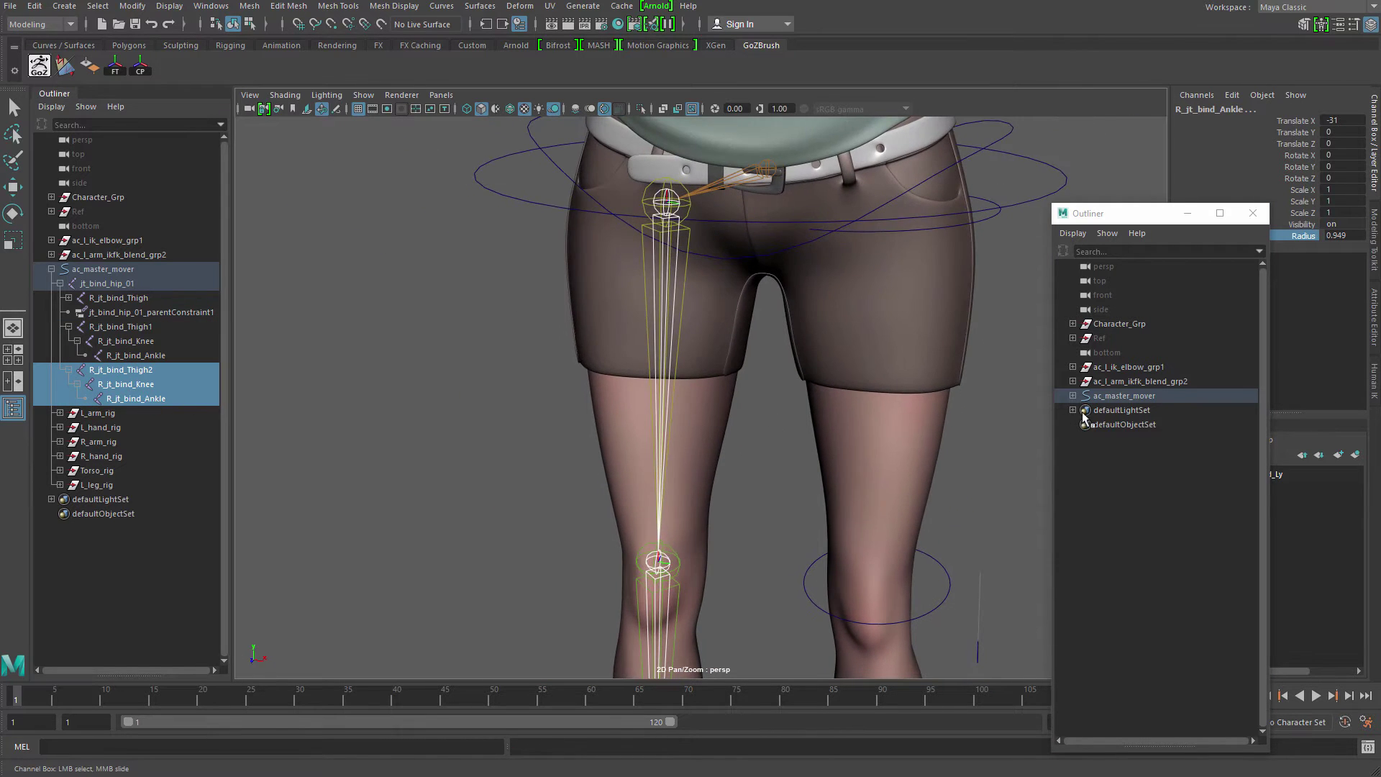
{"action": "middle_click_drag", "start_coordinate": [909, 364], "coordinate": [771, 395]}
{"action": "right_click_drag", "start_coordinate": [771, 395], "coordinate": [840, 489], "text": "alt"}
{"action": "right_click_drag", "start_coordinate": [800, 297], "coordinate": [602, 398], "text": "alt"}
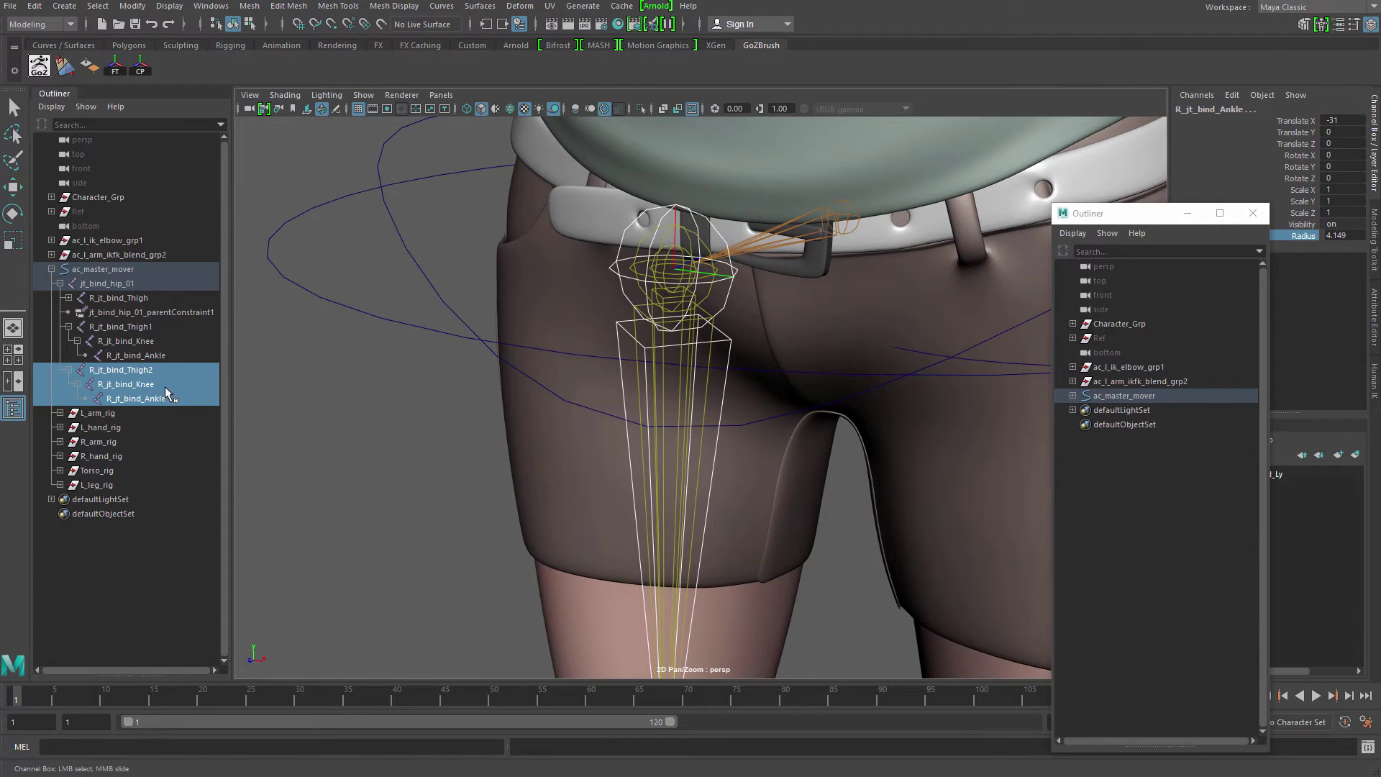
{"action": "middle_click_drag", "start_coordinate": [466, 348], "coordinate": [413, 354], "text": "alt"}
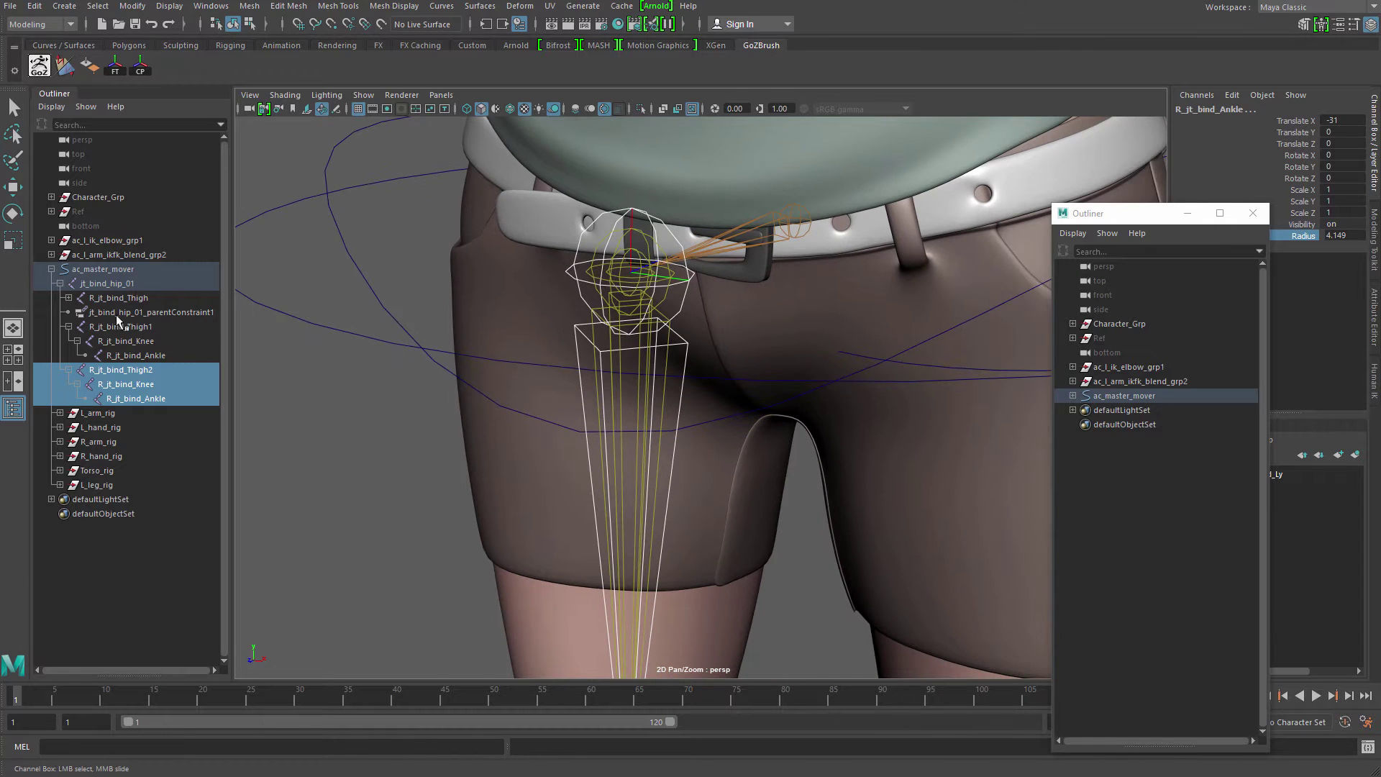
- Rename the R_jt_bind_Thigh1 joint as R_jt_FK_Driver_Thigh
{"action": "left_click", "coordinate": [144, 299]}
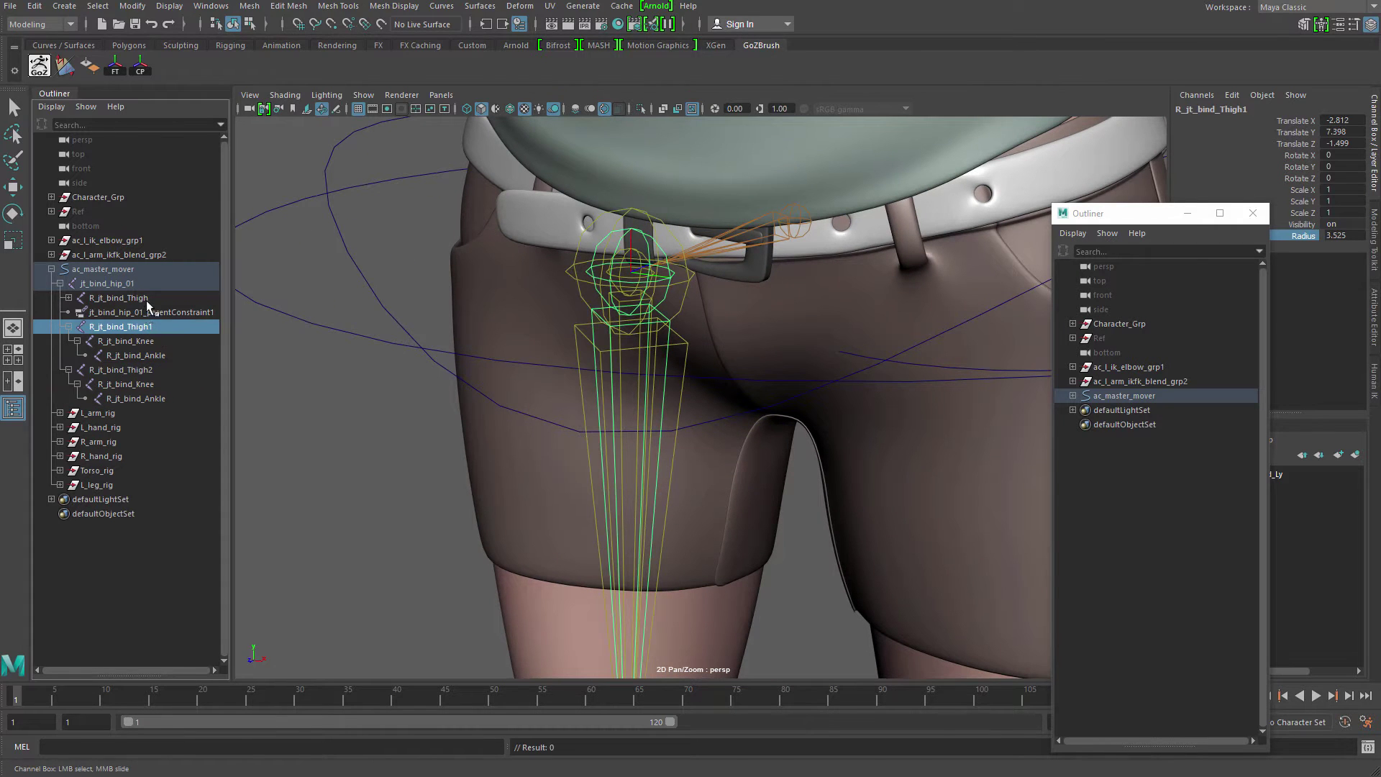
{"action": "left_click", "coordinate": [141, 327]}
{"action": "double_click", "coordinate": [174, 326]}
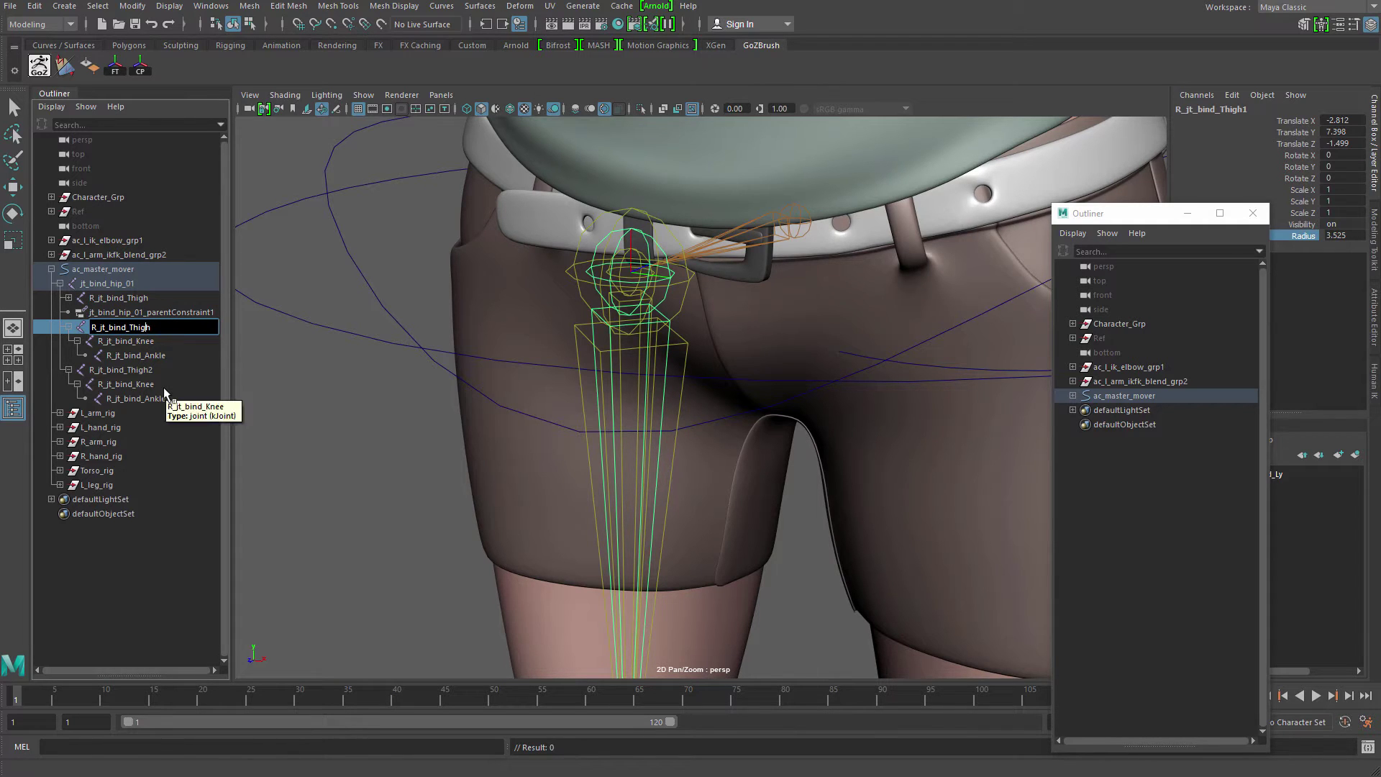
{"action": "key", "text": "BackSpace"}
{"action": "key", "text": "BackSpace"}
{"action": "key", "text": "BackSpace"}
{"action": "key", "text": "BackSpace"}
{"action": "type", "text": "FK"}
{"action": "type", "text": "_Dn"}
{"action": "type", "text": "ver"}
{"action": "key", "text": "Return"}
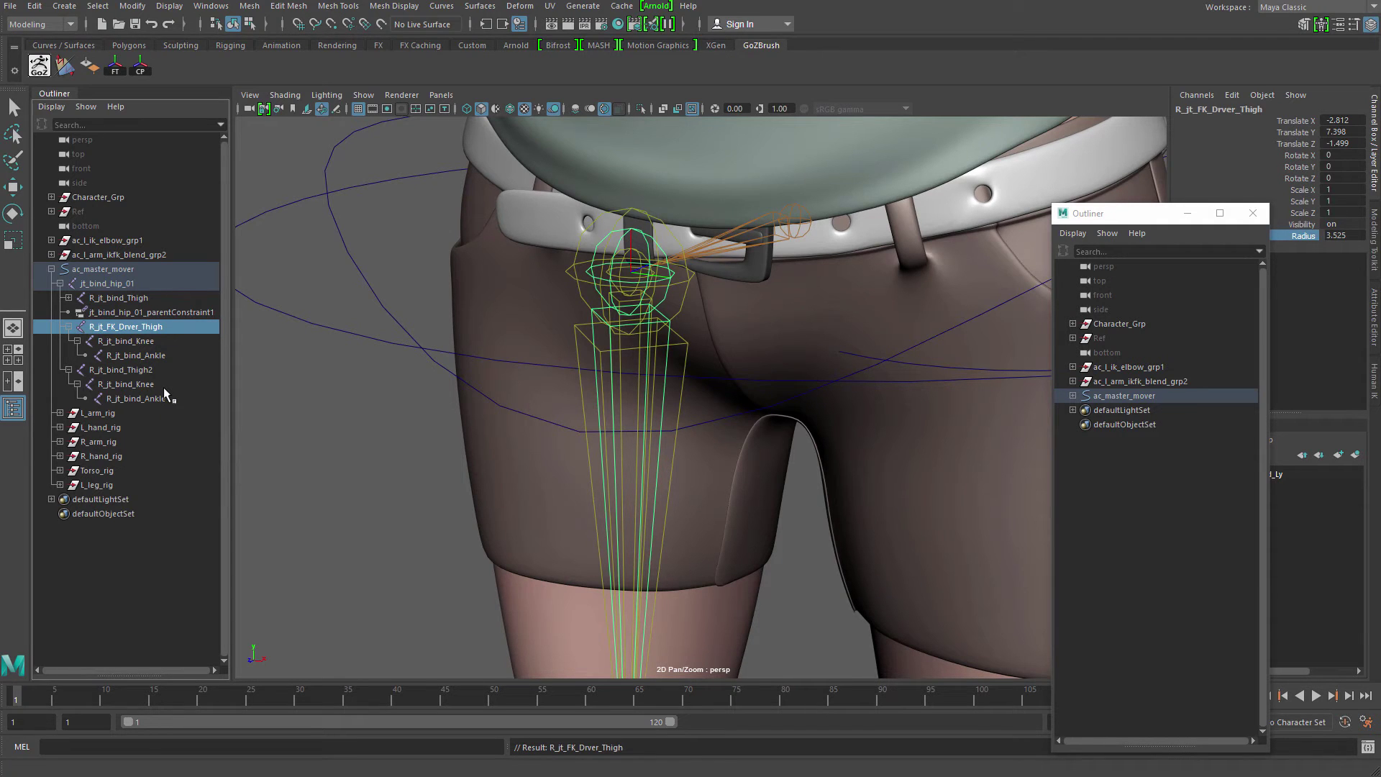
{"action": "double_click", "coordinate": [131, 328]}
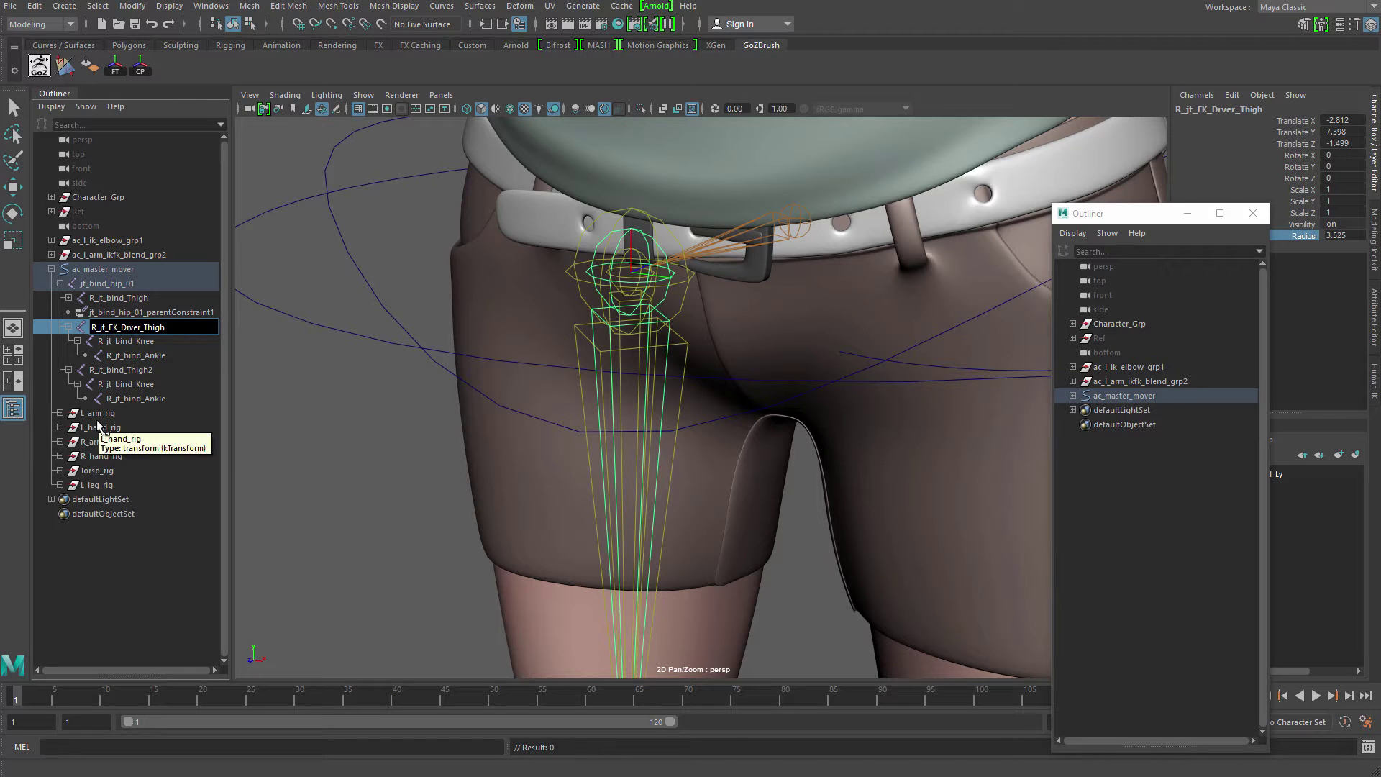
{"action": "key", "text": "Return"}
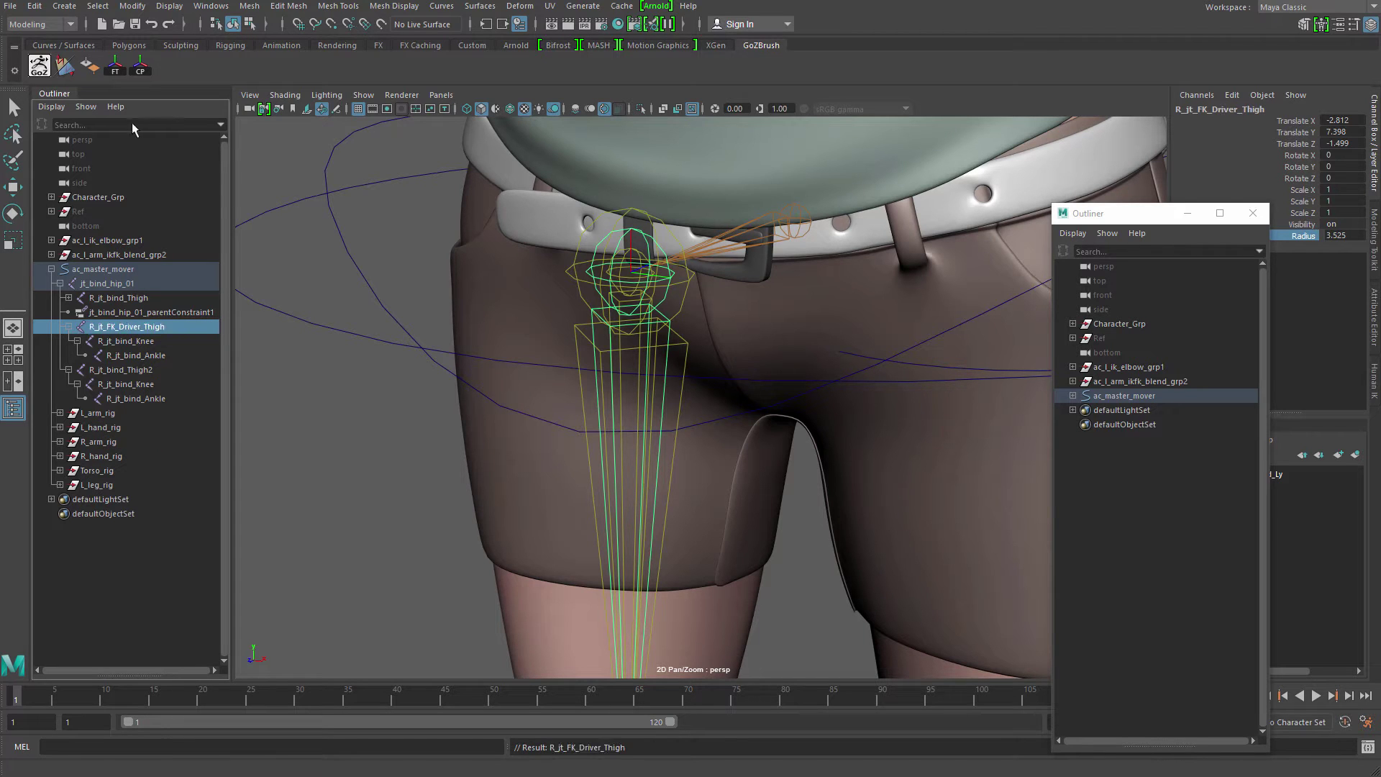
- Rename the knee joint under R_jt_FK_Driver_Thigh as R_jt_FK_Driver_Knee
{"action": "left_click_drag", "start_coordinate": [572, 400], "coordinate": [542, 330], "text": "alt"}
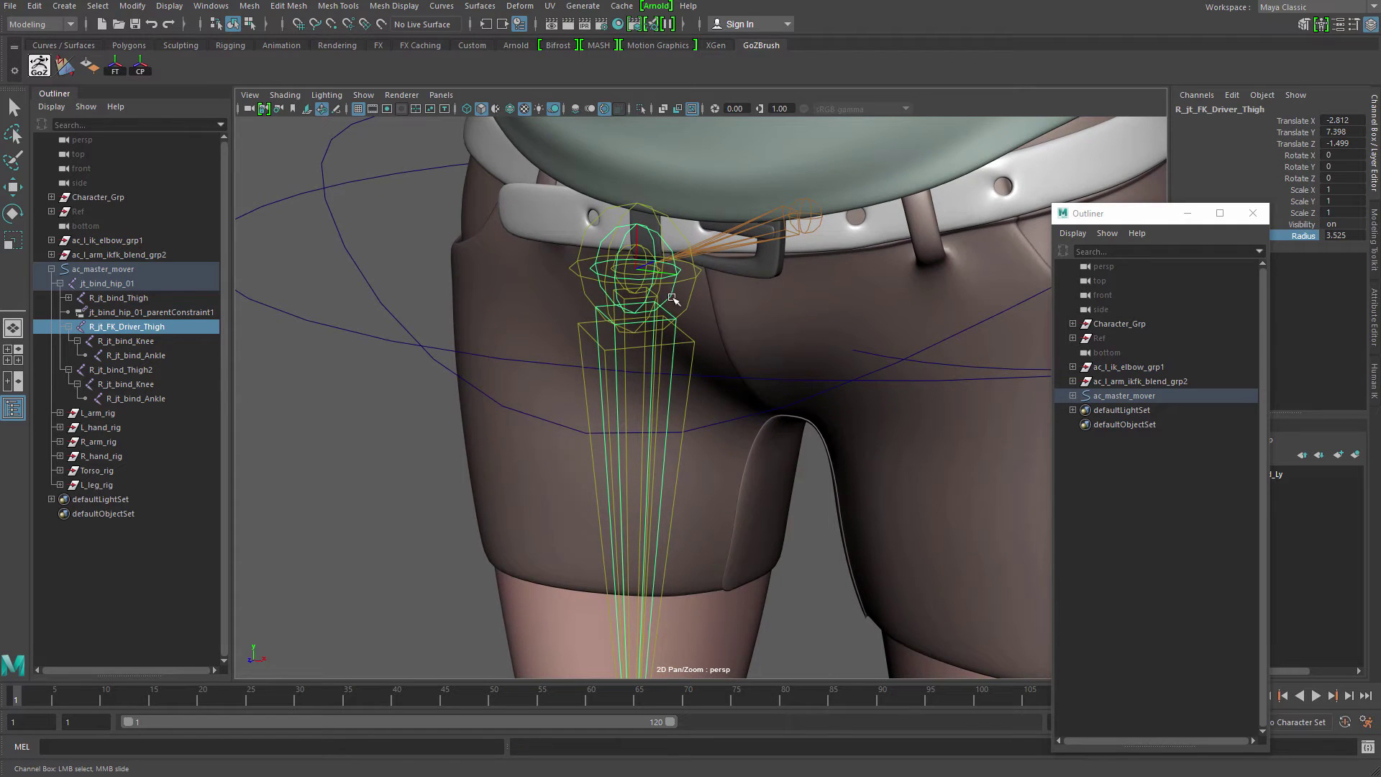
{"action": "left_click", "coordinate": [121, 298]}
{"action": "double_click", "coordinate": [138, 327]}
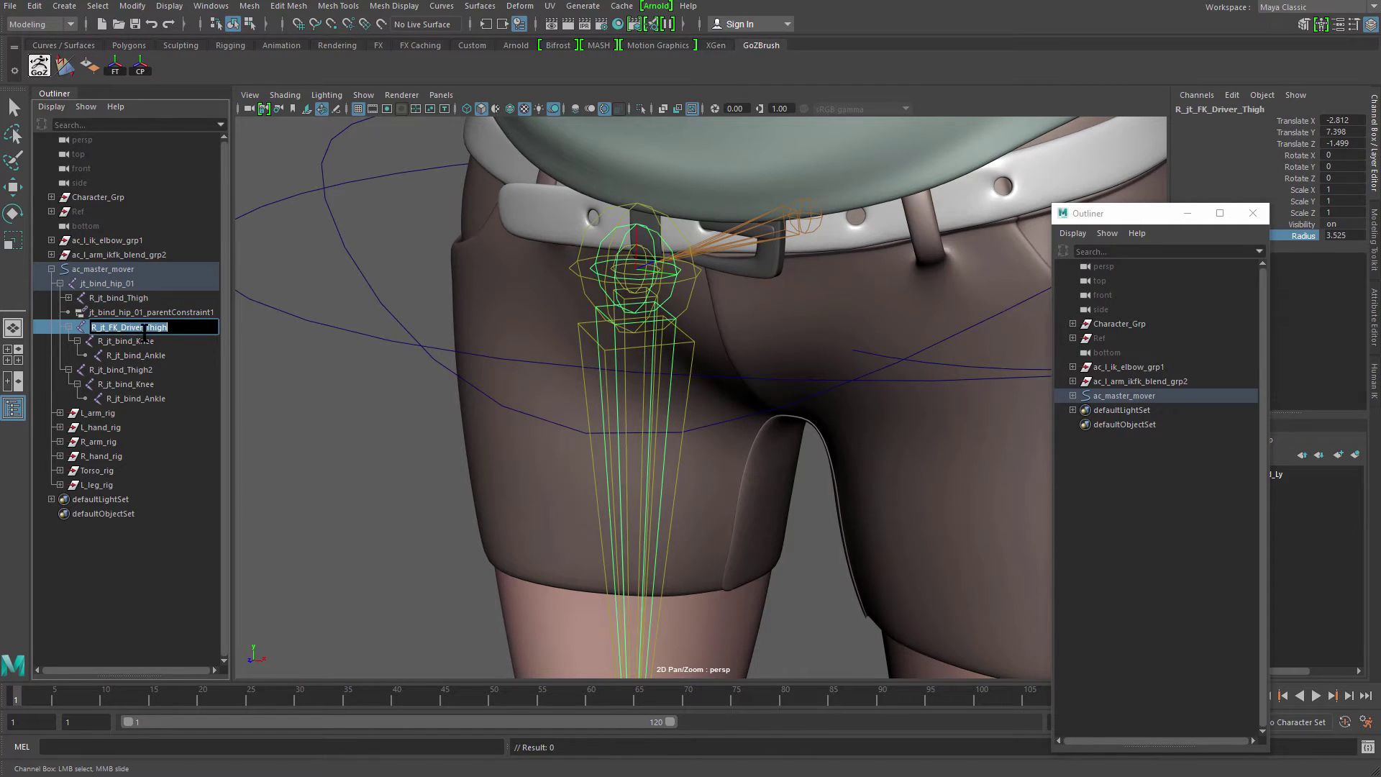
{"action": "double_click", "coordinate": [138, 341]}
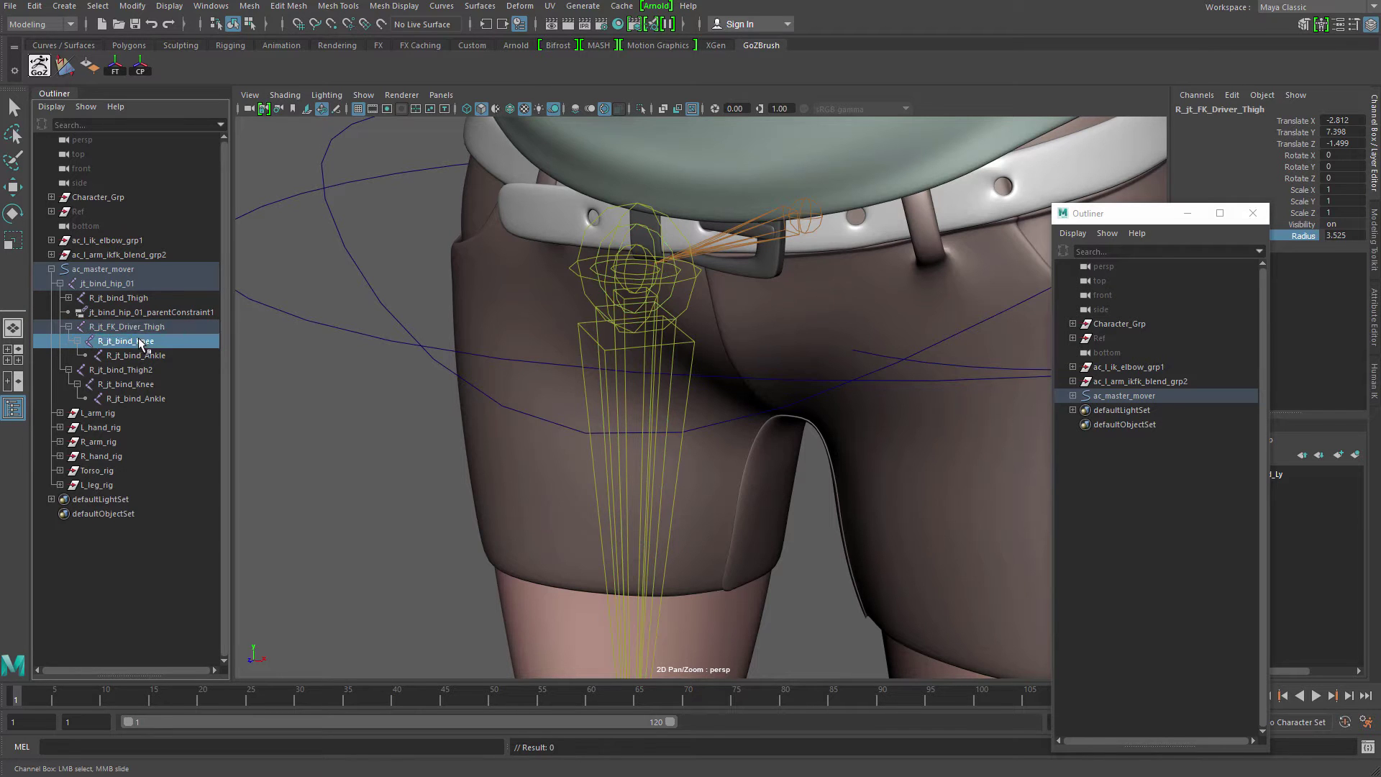
{"action": "key", "text": "Left"}
{"action": "key", "text": "Left"}
{"action": "key", "text": "Left"}
{"action": "key", "text": "Left"}
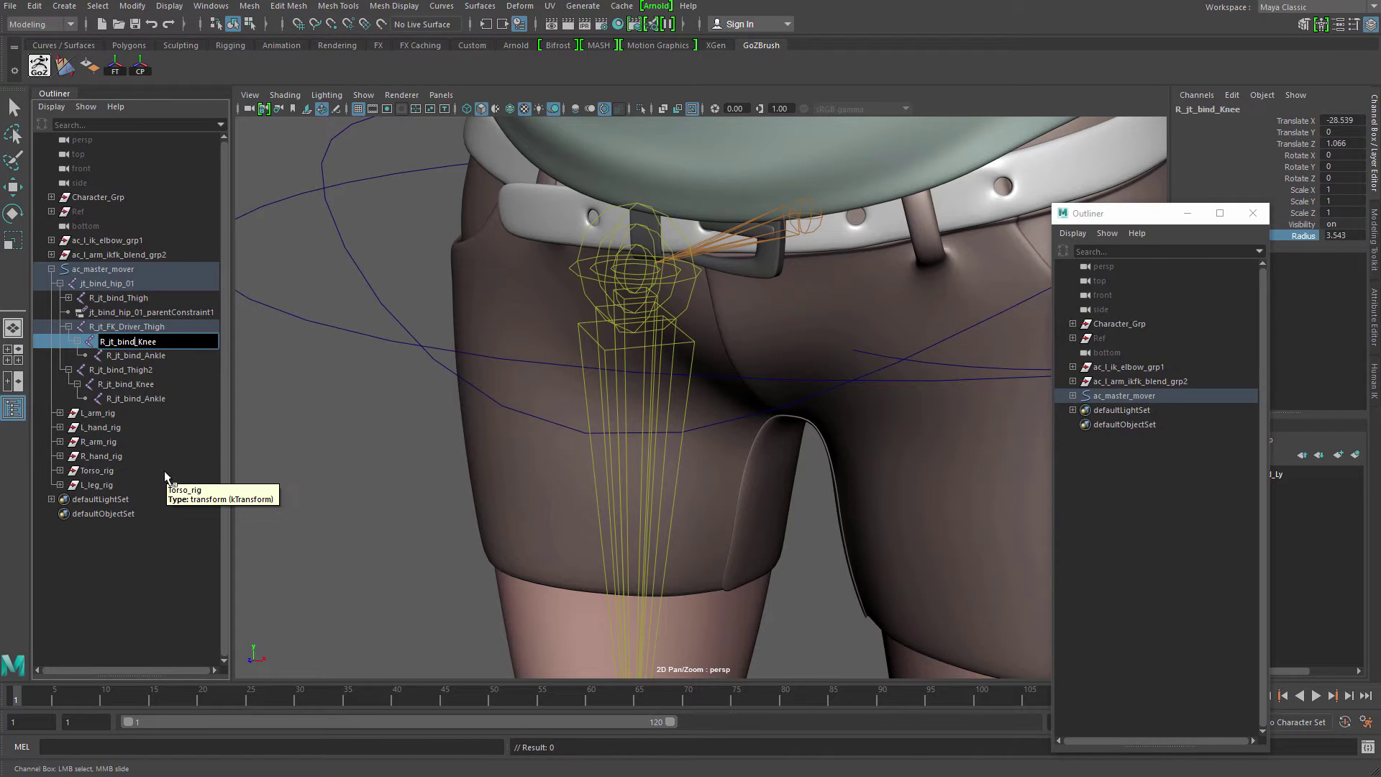
{"action": "key", "text": "BackSpace"}
{"action": "key", "text": "BackSpace"}
{"action": "key", "text": "BackSpace"}
{"action": "key", "text": "BackSpace"}
{"action": "key", "text": "BackSpace"}
{"action": "type", "text": "FK_Driver_"}
{"action": "key", "text": "Return"}
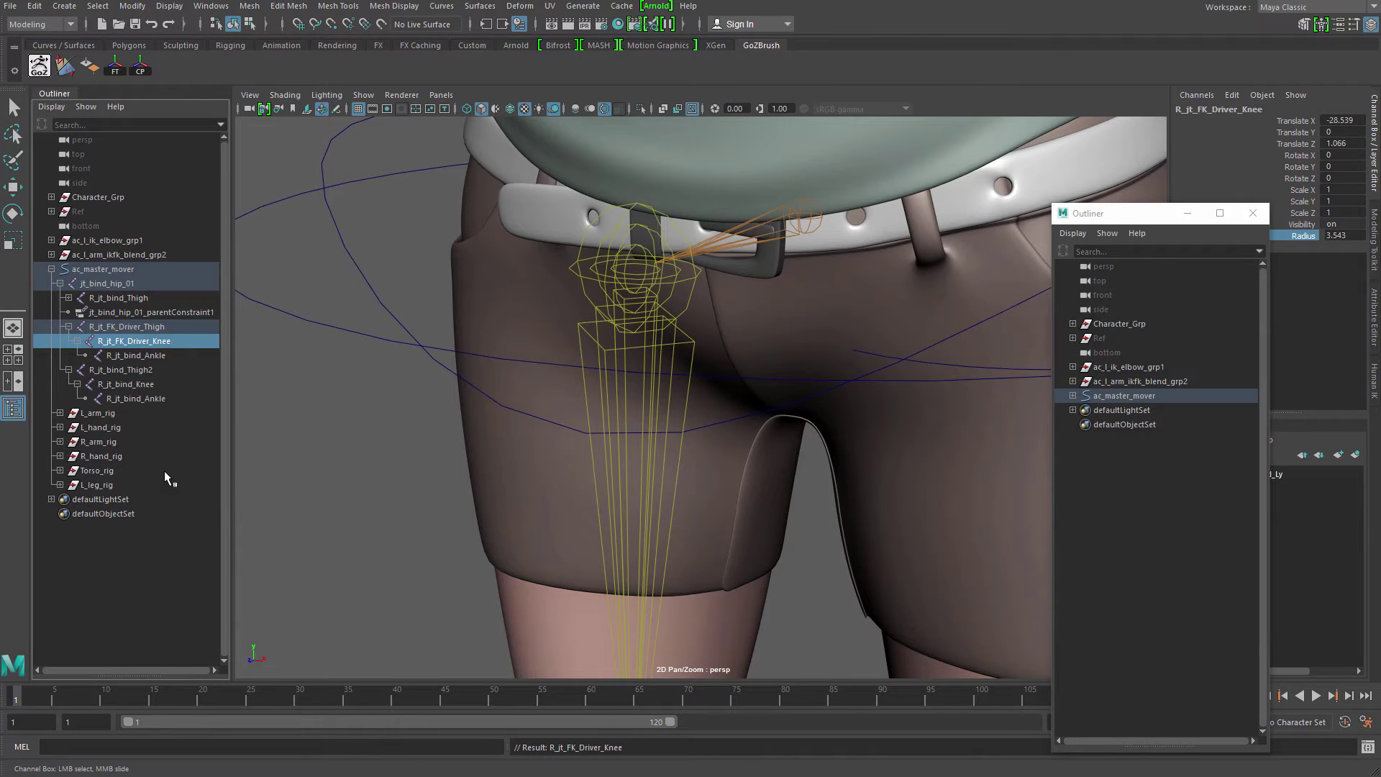
- Rename the ankle joint under R_jt_FK_Driver_Knee as R_jt_FK_Driver_Ankle
{"action": "left_click", "coordinate": [137, 356]}
{"action": "double_click", "coordinate": [137, 356]}
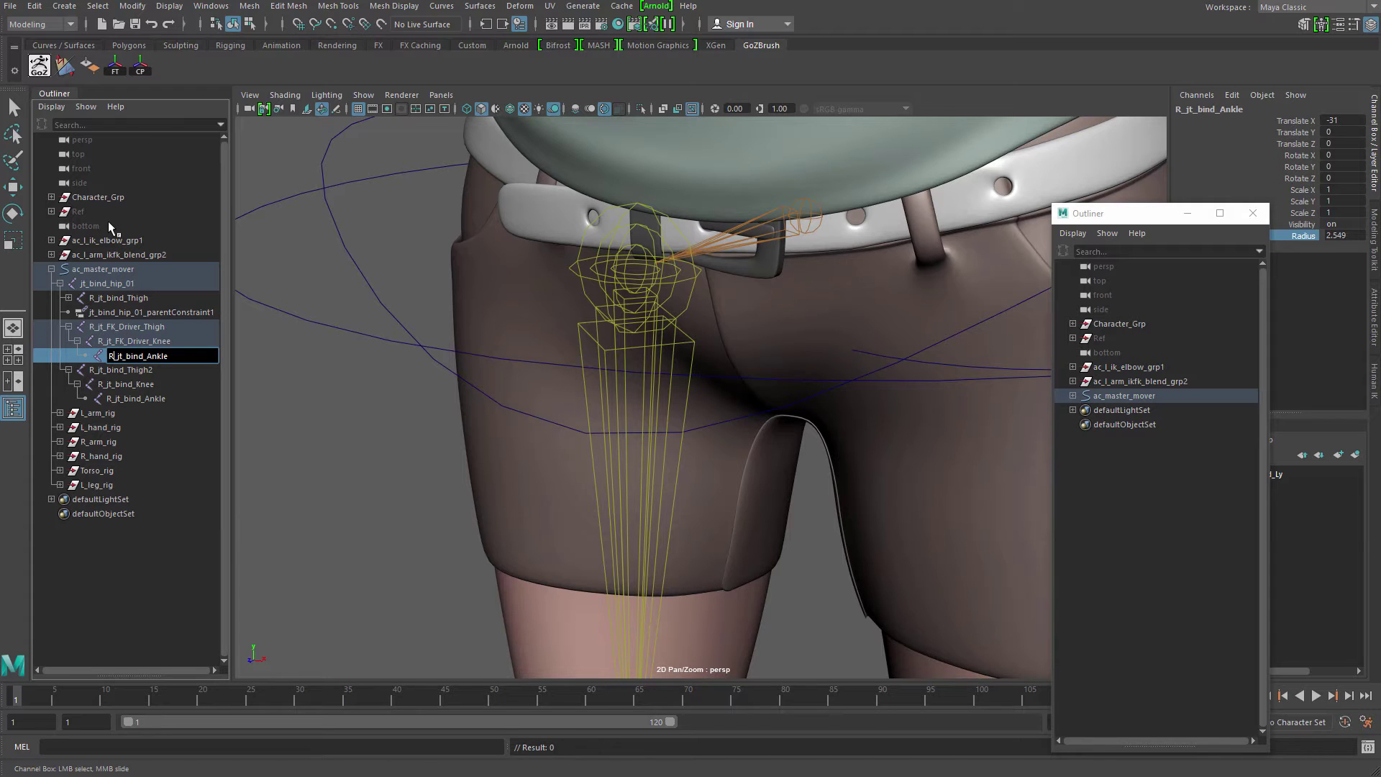
{"action": "key", "text": "BackSpace"}
{"action": "key", "text": "BackSpace"}
{"action": "key", "text": "BackSpace"}
{"action": "key", "text": "BackSpace"}
{"action": "key", "text": "BackSpace"}
{"action": "type", "text": "F_"}
{"action": "key", "text": "Left"}
{"action": "type", "text": "K_Driver"}
{"action": "key", "text": "Return"}
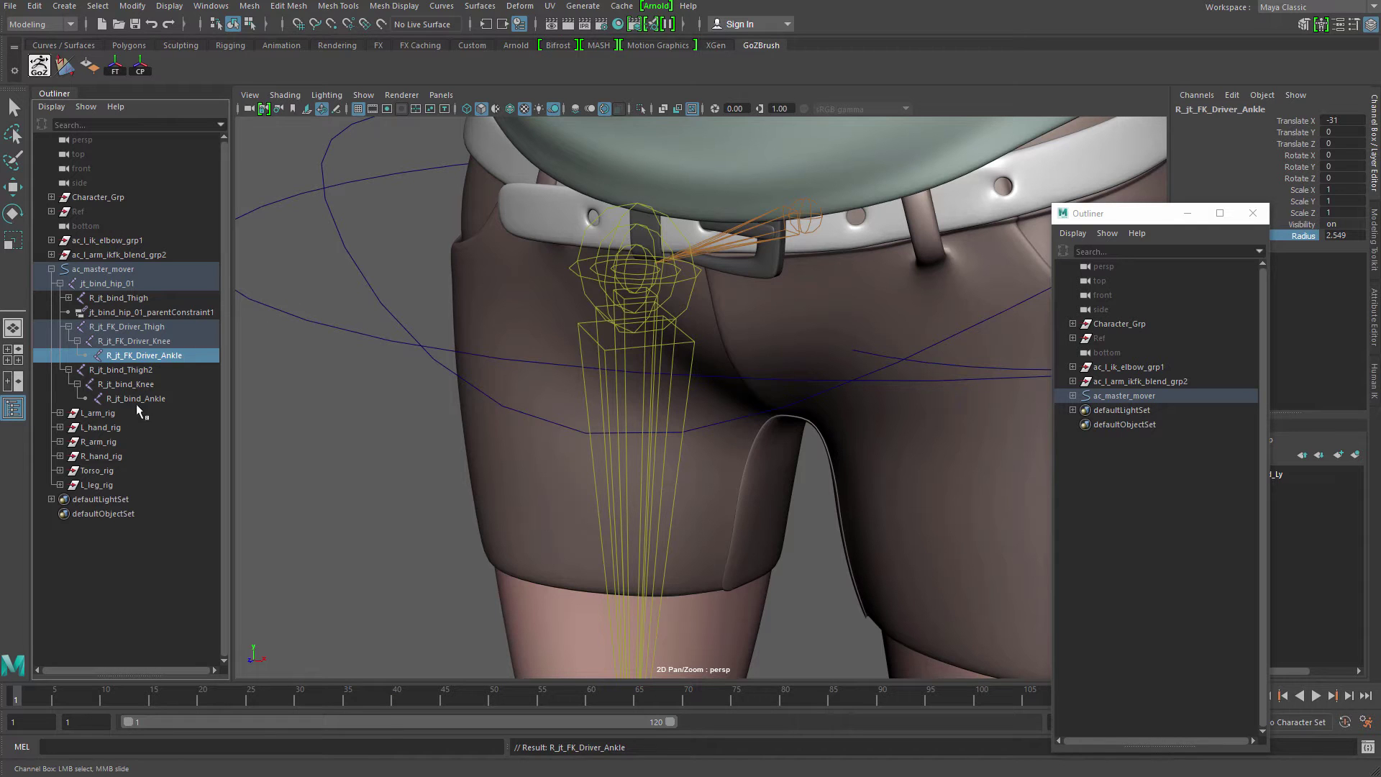
- Rename the R_jt_bind_Thigh2 joint as R_jt_IK_Driver_Thigh
{"action": "double_click", "coordinate": [137, 370]}
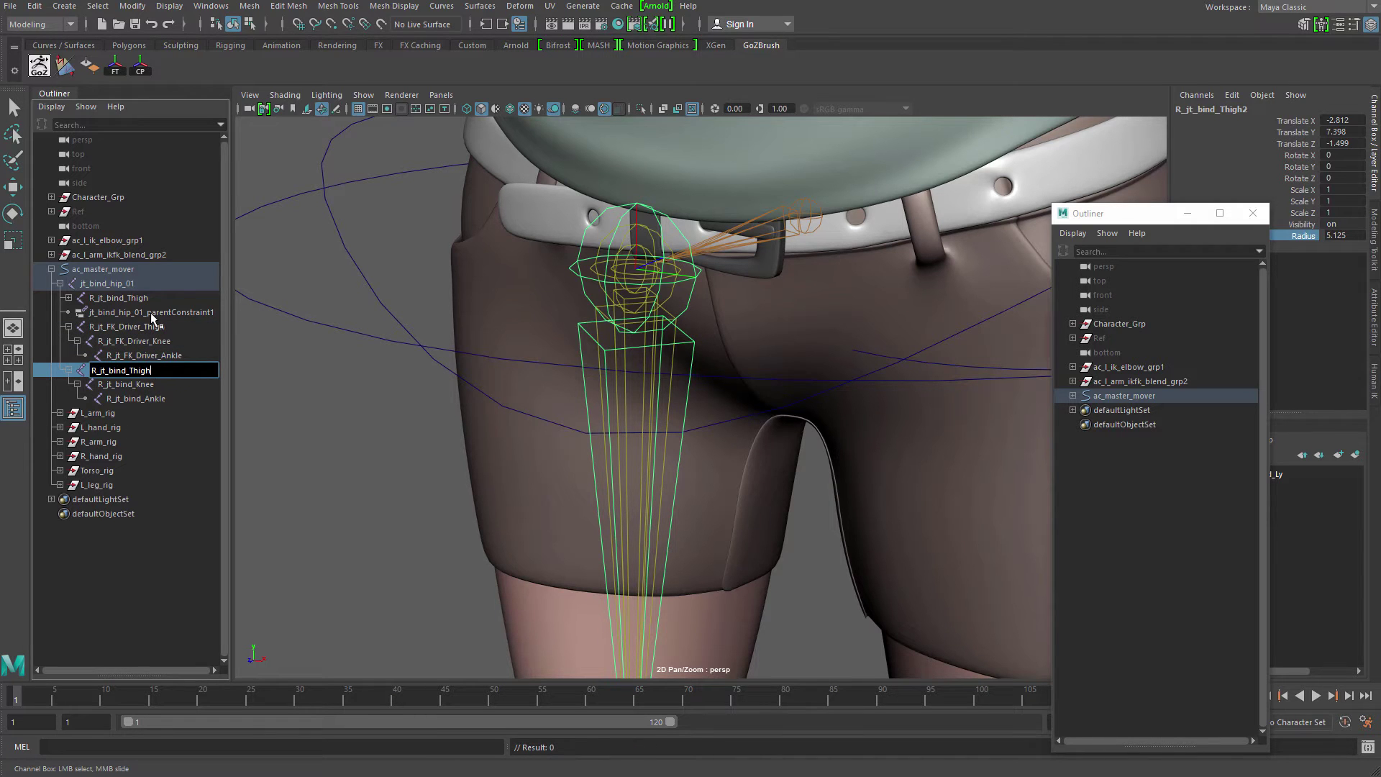
{"action": "key", "text": "BackSpace"}
{"action": "key", "text": "BackSpace"}
{"action": "key", "text": "BackSpace"}
{"action": "key", "text": "BackSpace"}
{"action": "type", "text": "IK_Driver"}
{"action": "key", "text": "shift+Left"}
{"action": "key", "text": "shift+Left"}
{"action": "key", "text": "shift+Left"}
{"action": "key", "text": "shift+Left"}
{"action": "key", "text": "shift+Left"}
{"action": "key", "text": "shift+Left"}
{"action": "key", "text": "shift+Left"}
{"action": "key", "text": "shift+Left"}
{"action": "key", "text": "shift+Left"}
{"action": "key", "text": "shift+Left"}
- Rename the knee joint under R_jt_IK_Driver_Thigh as R_jt_IK_Driver_Knee
{"action": "double_click", "coordinate": [143, 385]}
{"action": "left_click_drag", "start_coordinate": [135, 388], "coordinate": [115, 389]}
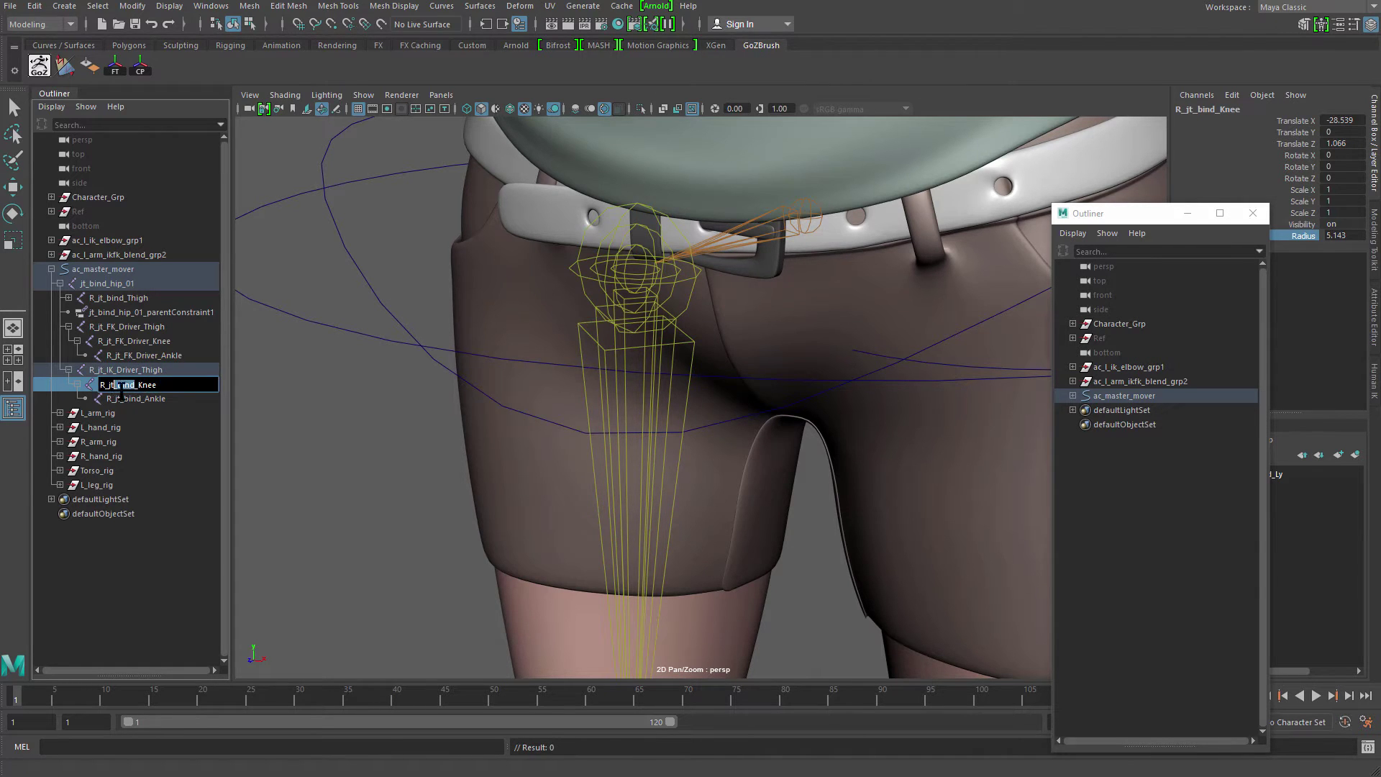
{"action": "key", "text": "BackSpace"}
{"action": "type", "text": "_IK_Driver_"}
{"action": "key", "text": "Return"}
- Rename the ankle joint under R_jt_IK_Driver_Knee as R_jt_IK_Driver_Ankle
{"action": "double_click", "coordinate": [141, 393]}
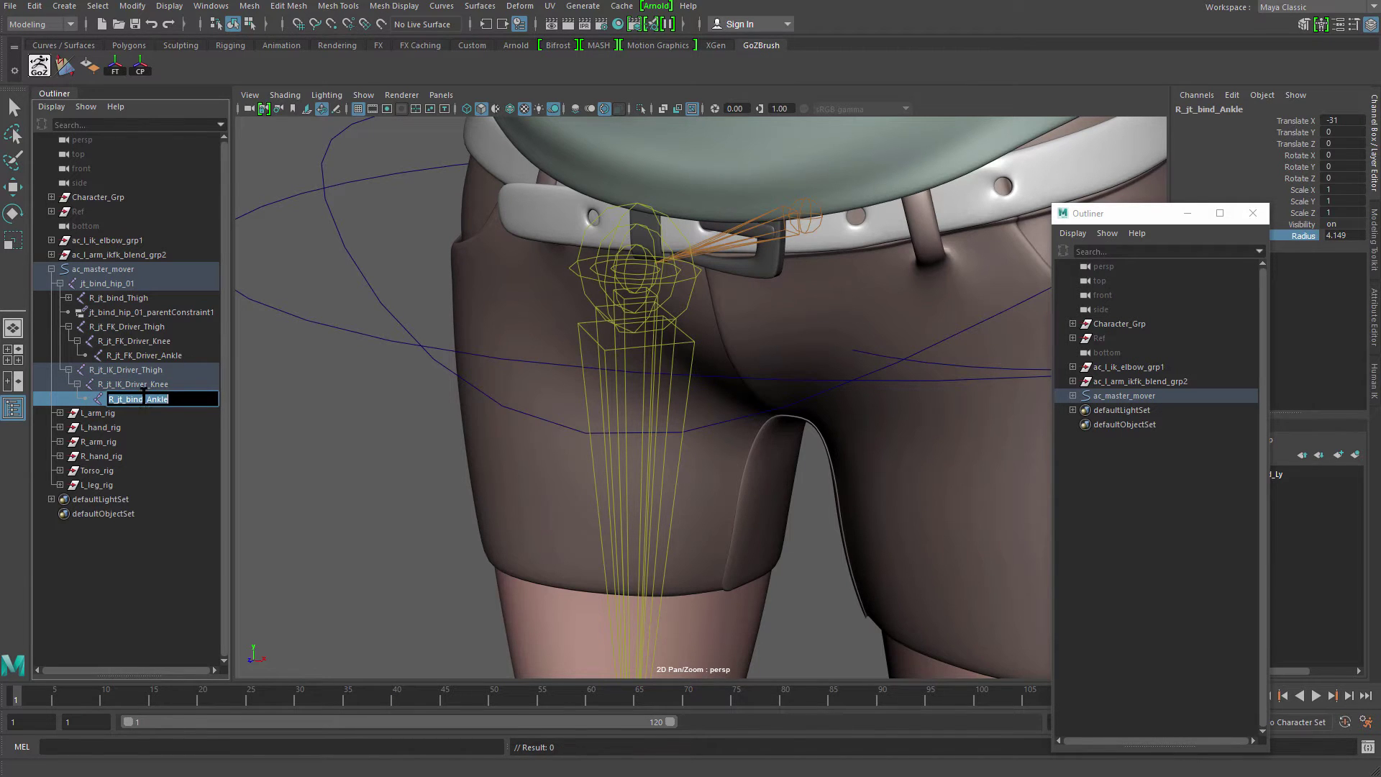
{"action": "left_click", "coordinate": [134, 399]}
{"action": "key", "text": "BackSpace"}
{"action": "key", "text": "BackSpace"}
{"action": "key", "text": "BackSpace"}
{"action": "key", "text": "BackSpace"}
{"action": "type", "text": "IK_Driver"}
{"action": "key", "text": "Return"}
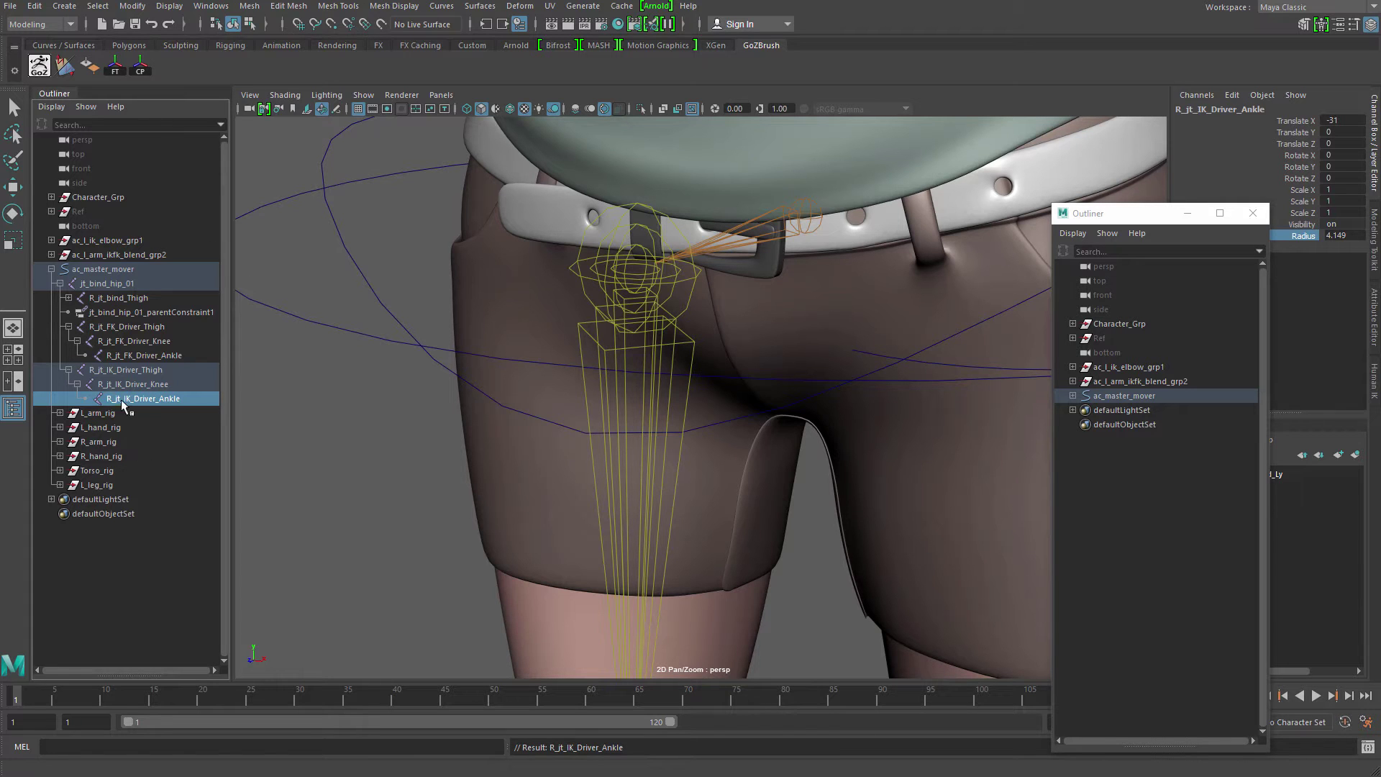
- Select the IK driver joints and the FK driver joints in turn to check them, and save the scene
{"action": "left_click", "coordinate": [125, 369], "text": "shift"}
{"action": "left_click_drag", "start_coordinate": [127, 327], "coordinate": [147, 399]}
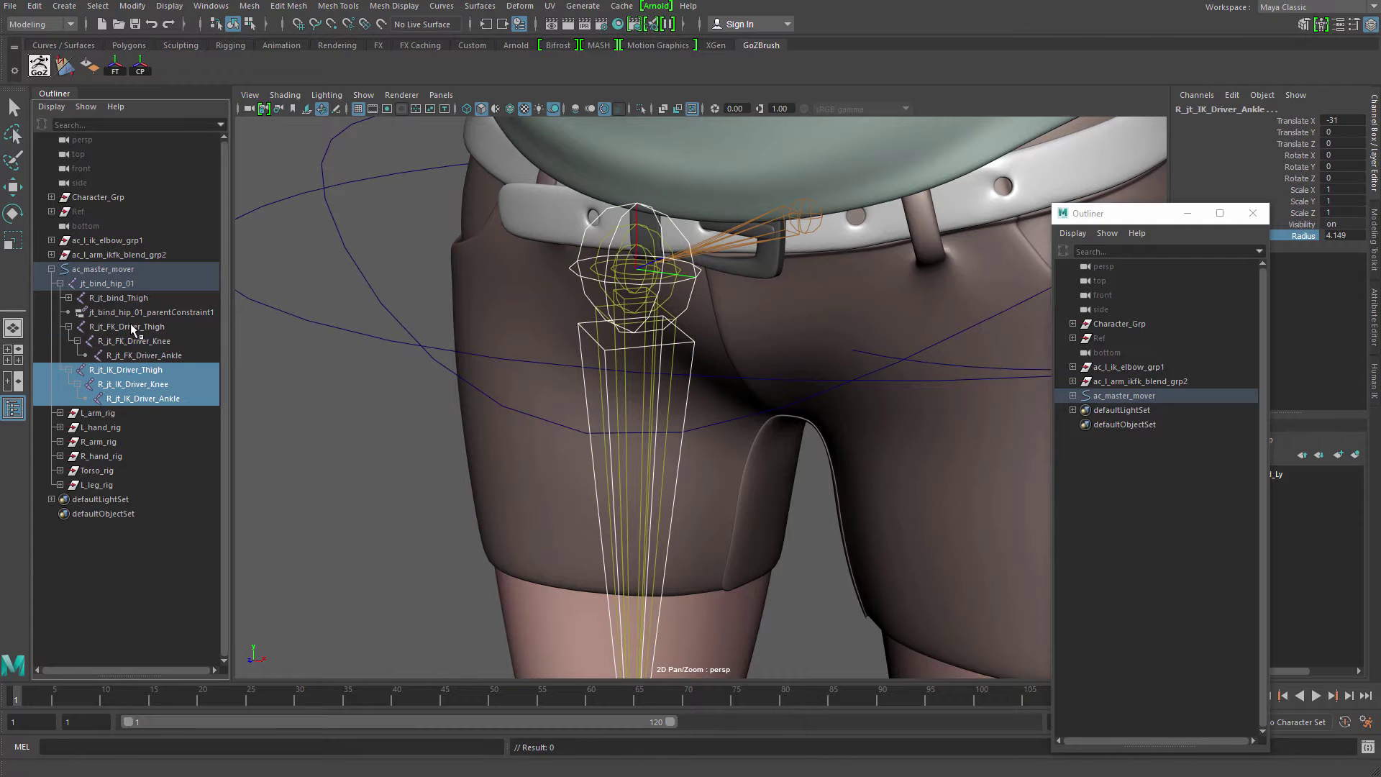
{"action": "left_click_drag", "start_coordinate": [131, 324], "coordinate": [146, 357]}
{"action": "scroll", "coordinate": [477, 362], "scroll_direction": "down", "scroll_amount": 2}
{"action": "key", "text": "q"}
{"action": "key", "text": "ctrl+s"}
- Compare the R_jt_bind_Thigh chain with the FK and IK driver chains around the right hip
{"action": "left_click_drag", "start_coordinate": [476, 362], "coordinate": [484, 369], "text": "alt"}
{"action": "right_click_drag", "start_coordinate": [485, 370], "coordinate": [523, 393], "text": "alt"}
{"action": "middle_click_drag", "start_coordinate": [523, 393], "coordinate": [562, 395], "text": "alt"}
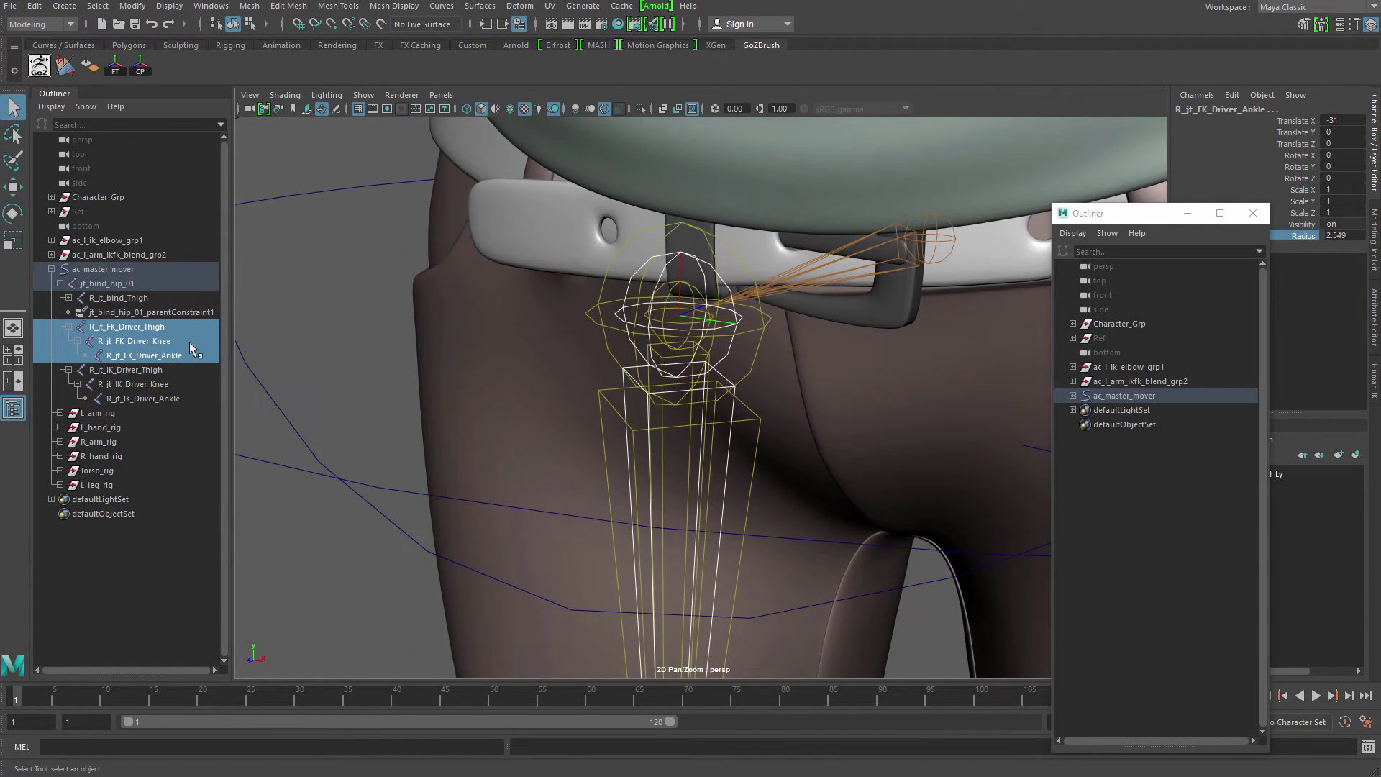
{"action": "left_click", "coordinate": [128, 297]}
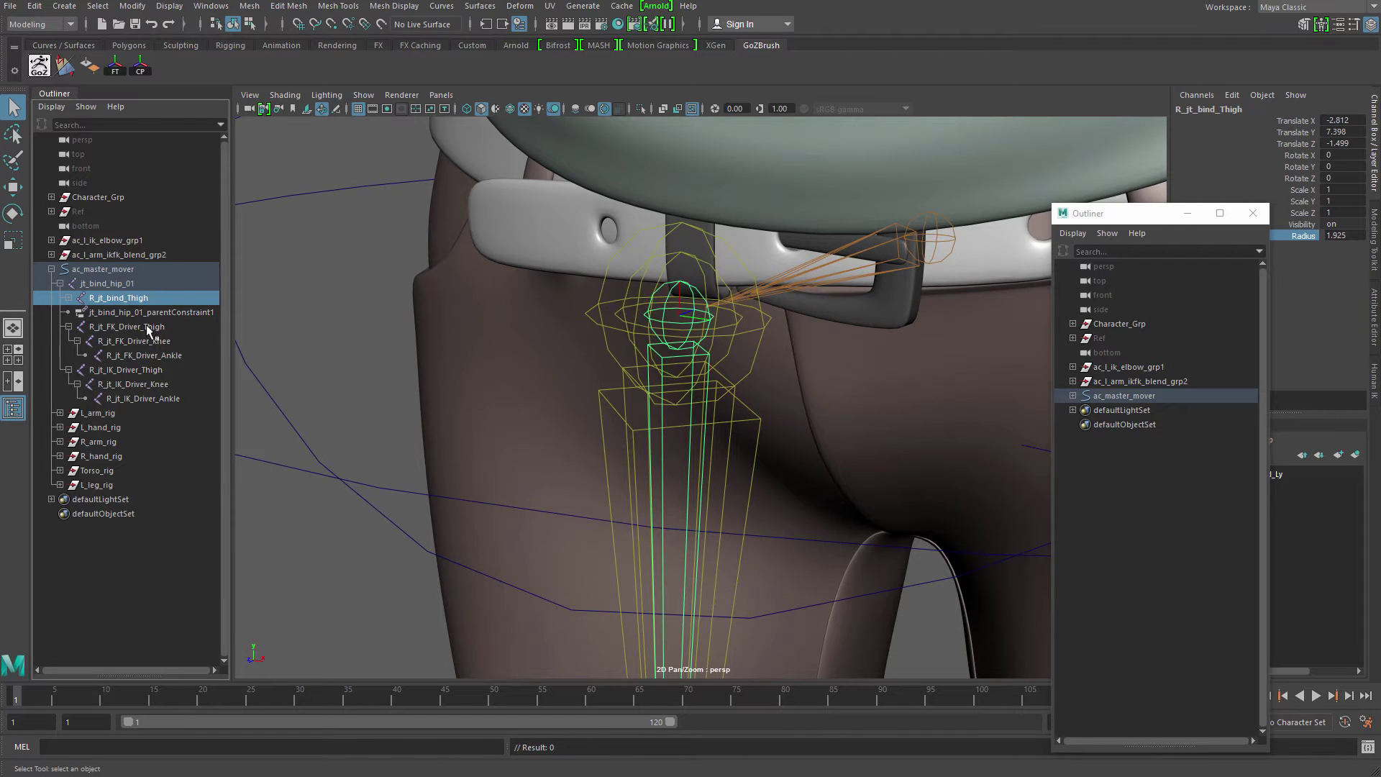
{"action": "left_click_drag", "start_coordinate": [148, 327], "coordinate": [181, 400]}
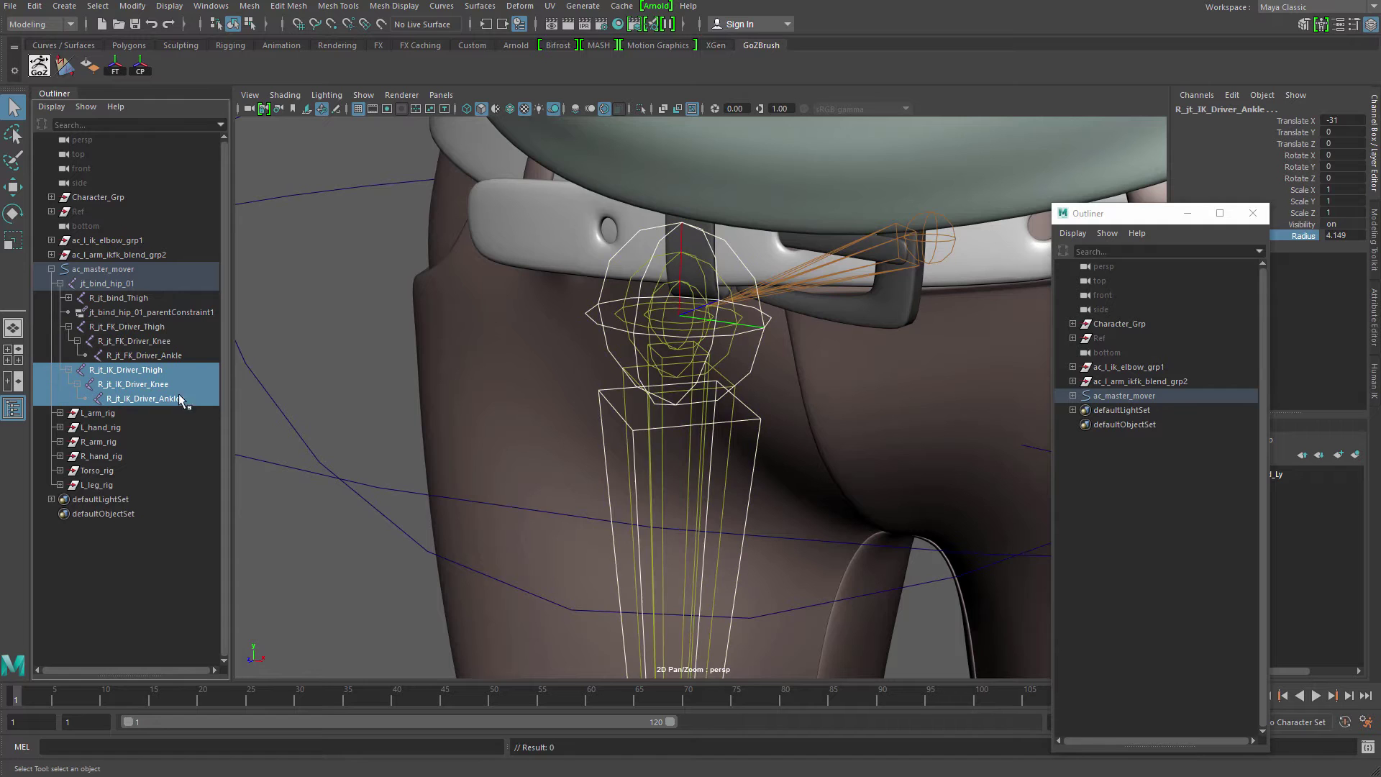
{"action": "middle_click_drag", "start_coordinate": [480, 432], "coordinate": [426, 378], "text": "alt"}
{"action": "left_click_drag", "start_coordinate": [137, 327], "coordinate": [155, 400]}
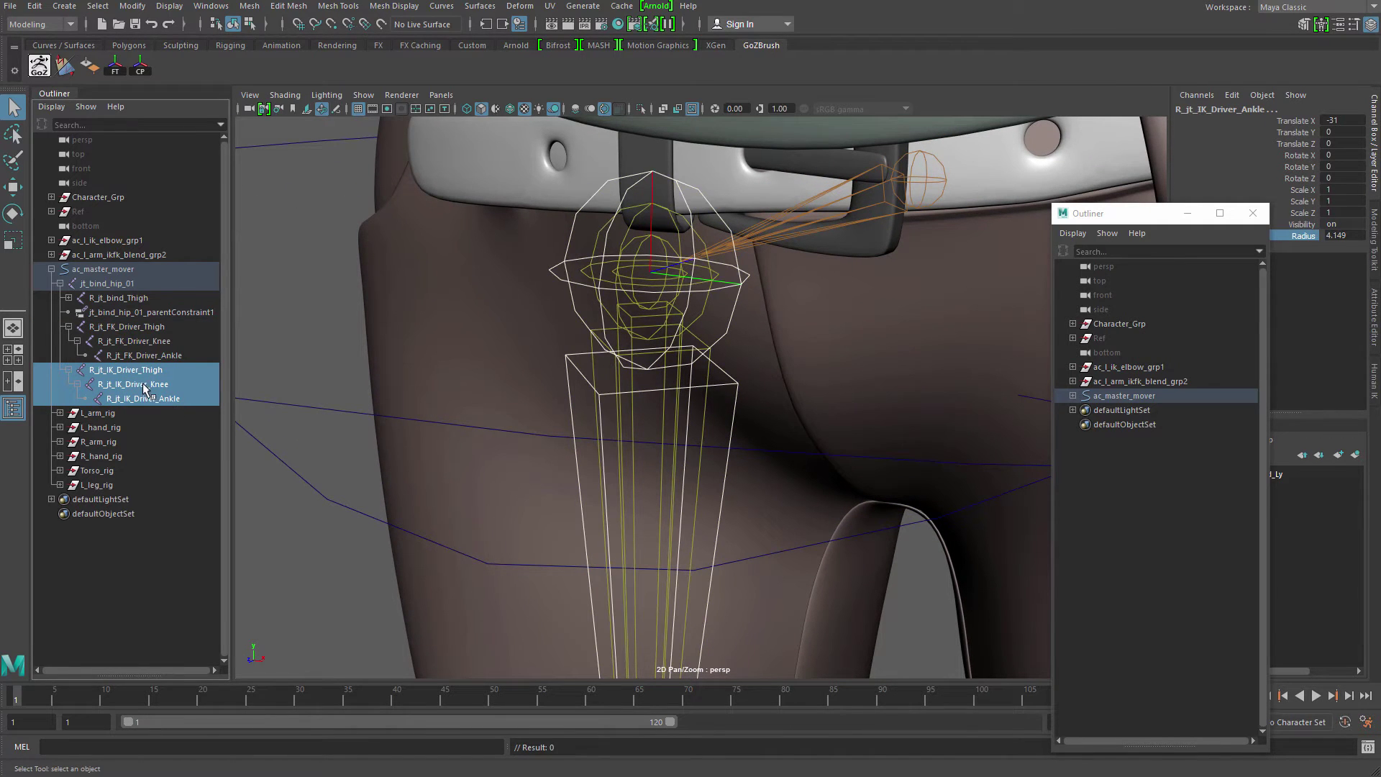
{"action": "left_click", "coordinate": [118, 298]}
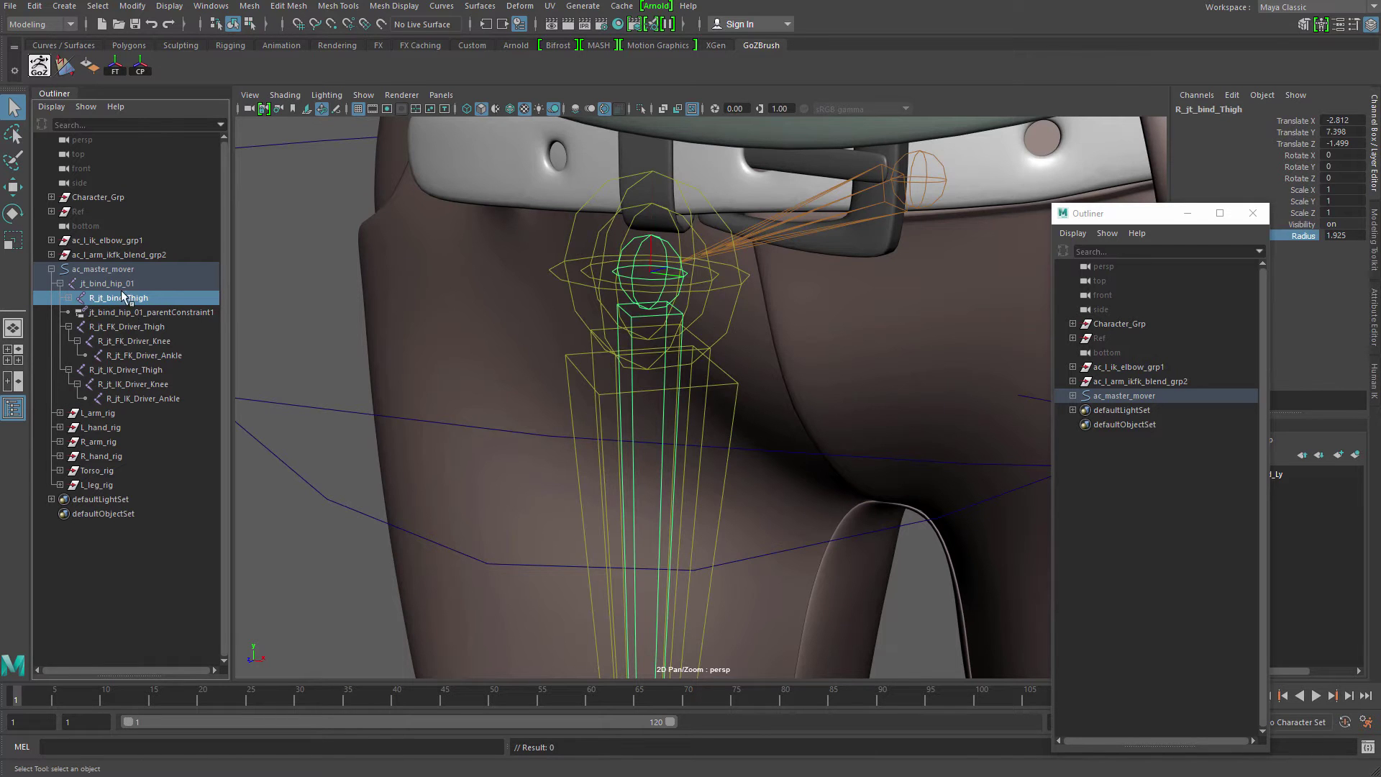
{"action": "left_click_drag", "start_coordinate": [464, 336], "coordinate": [238, 326], "text": "alt"}
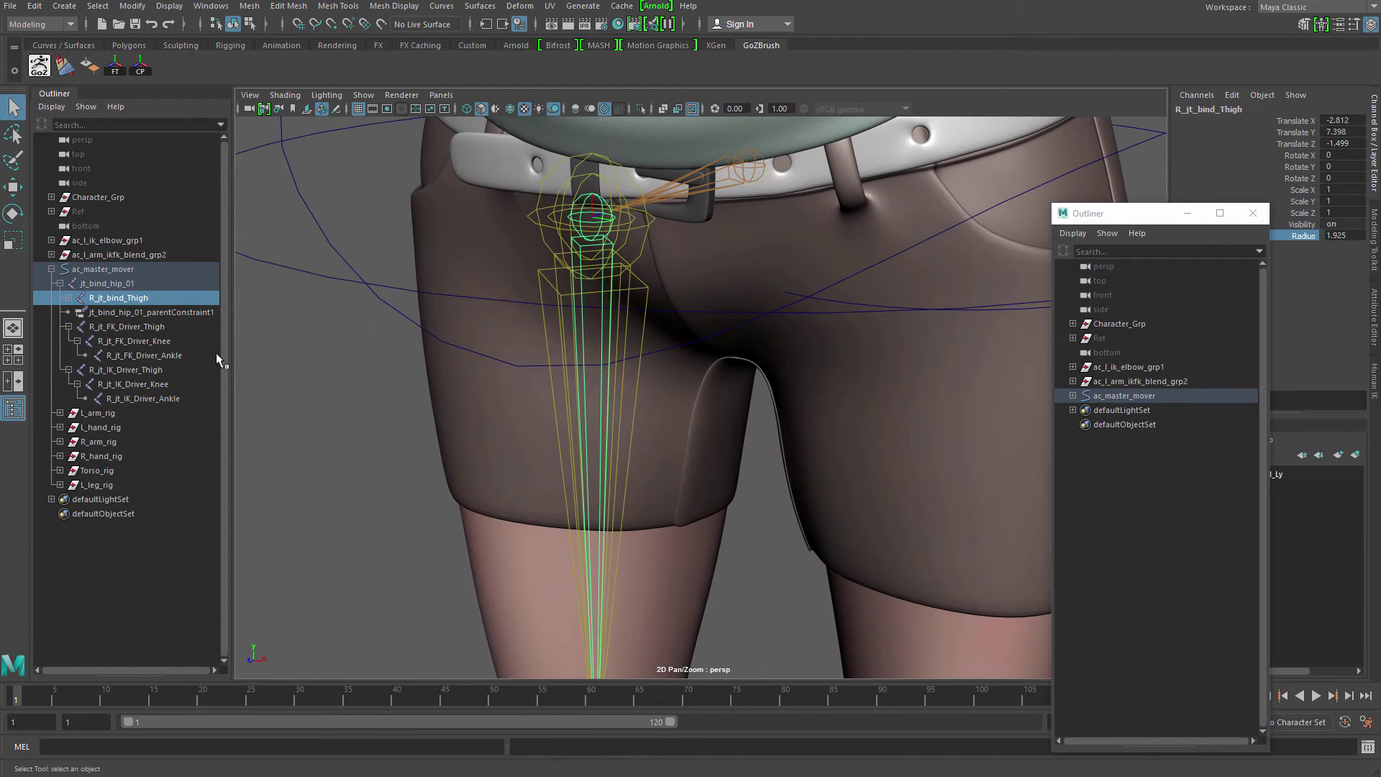
- Group the R_jt_IK_Driver_Thigh, R_jt_FK_Driver_Thigh and R_jt_bind_Thigh chains together under jt_bind_hip_01
{"action": "left_click", "coordinate": [69, 327]}
{"action": "left_click", "coordinate": [69, 341]}
{"action": "left_click", "coordinate": [133, 341]}
{"action": "left_click", "coordinate": [147, 326], "text": "shift"}
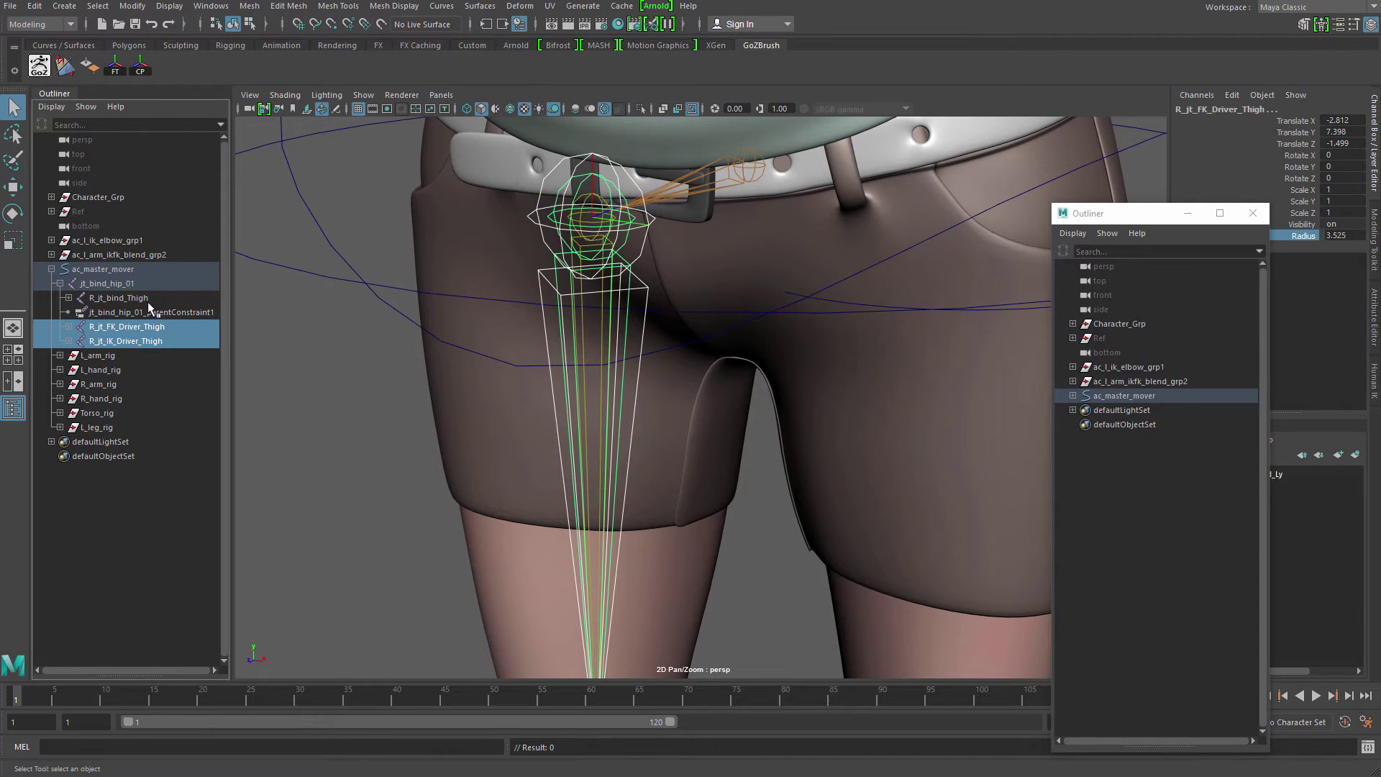
{"action": "left_click", "coordinate": [144, 299], "text": "ctrl"}
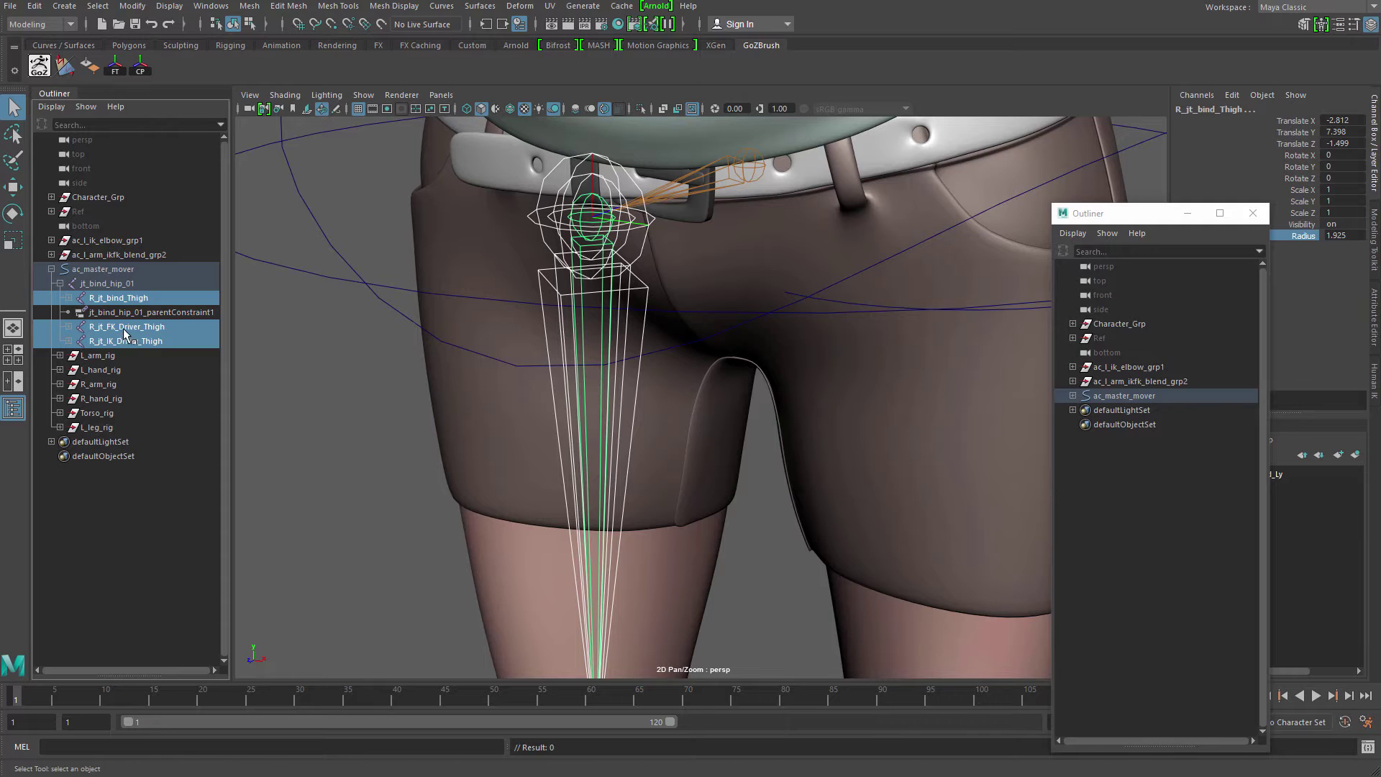
{"action": "key", "text": "ctrl+g"}
- Name the new group of right leg joint chains jt_r_leg_grp
{"action": "double_click", "coordinate": [120, 312]}
{"action": "type", "text": "jt__leg_grp"}
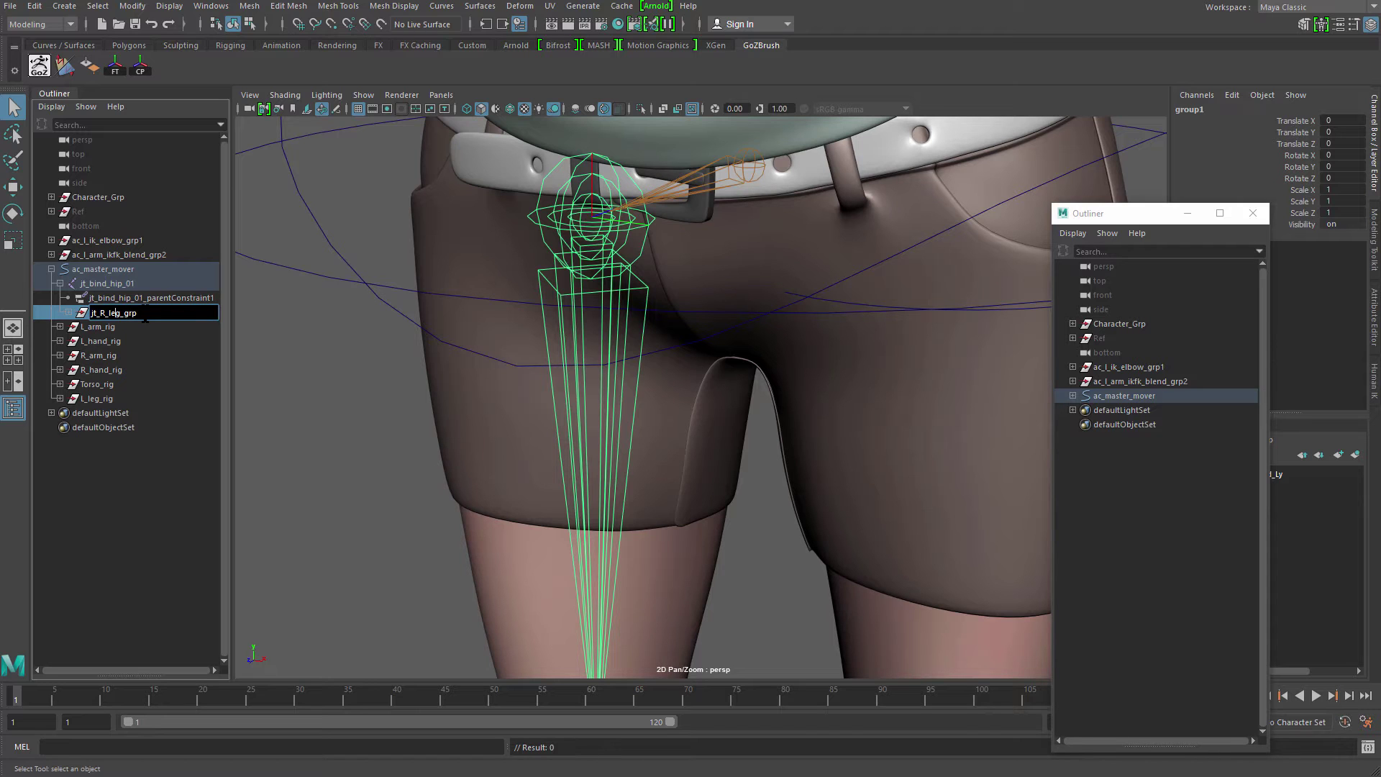
{"action": "key", "text": "Return"}
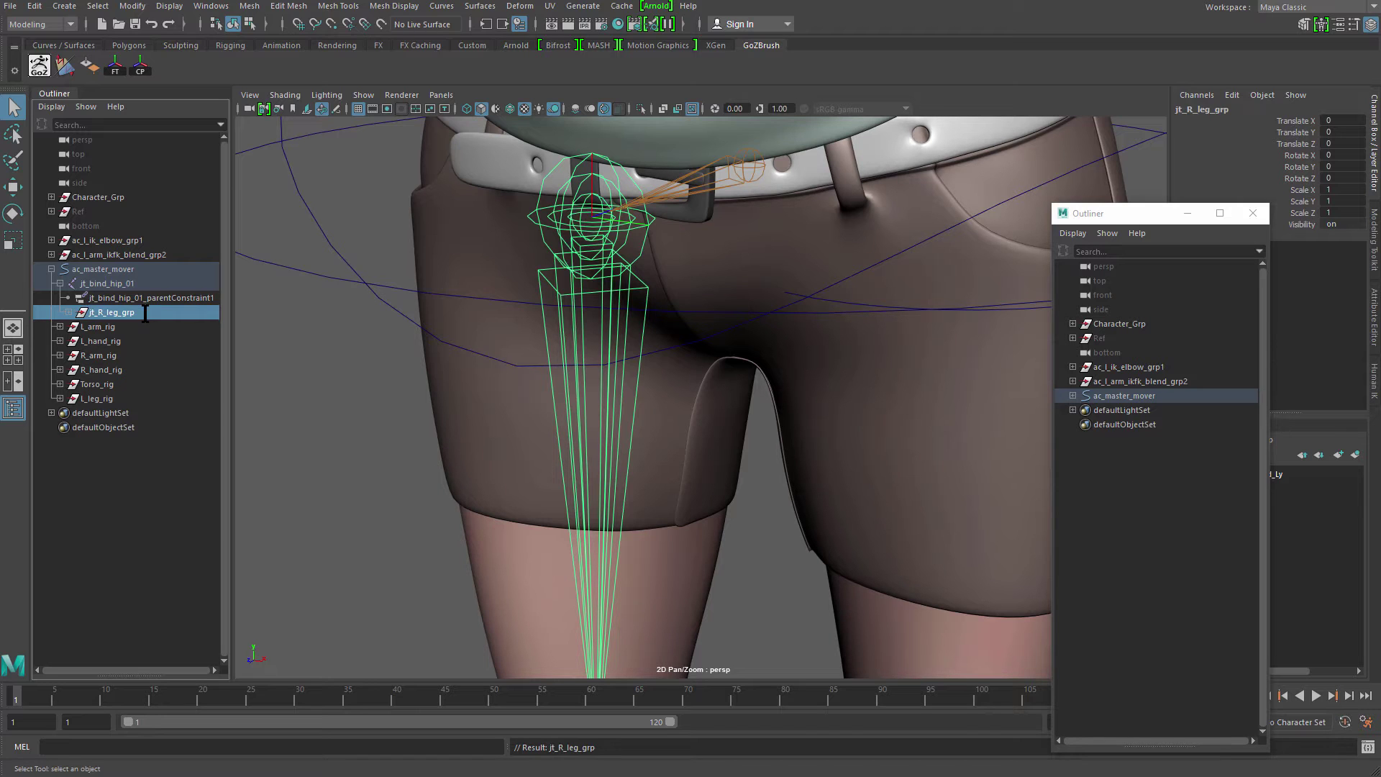
{"action": "key", "text": "Caps_Lock"}
{"action": "double_click", "coordinate": [106, 313]}
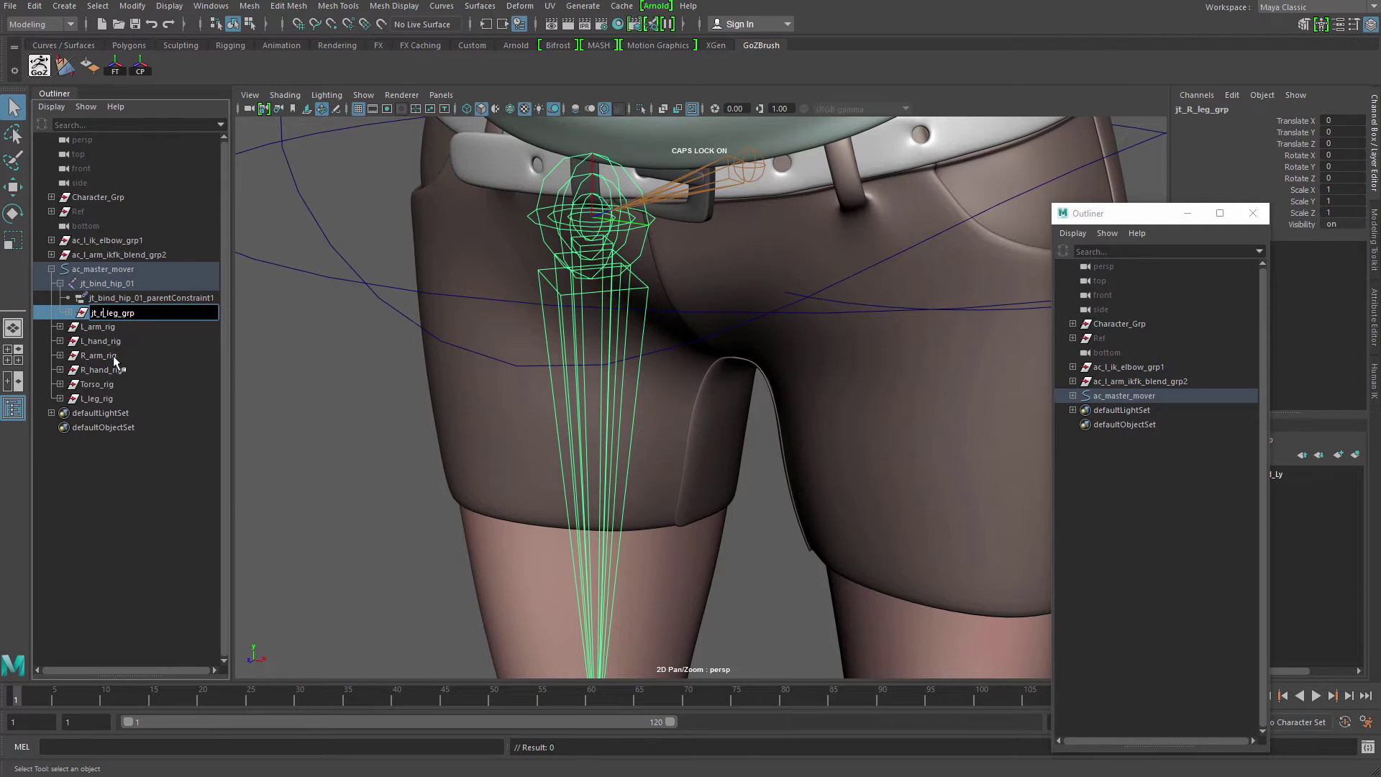
{"action": "type", "text": "r"}
{"action": "key", "text": "Return"}
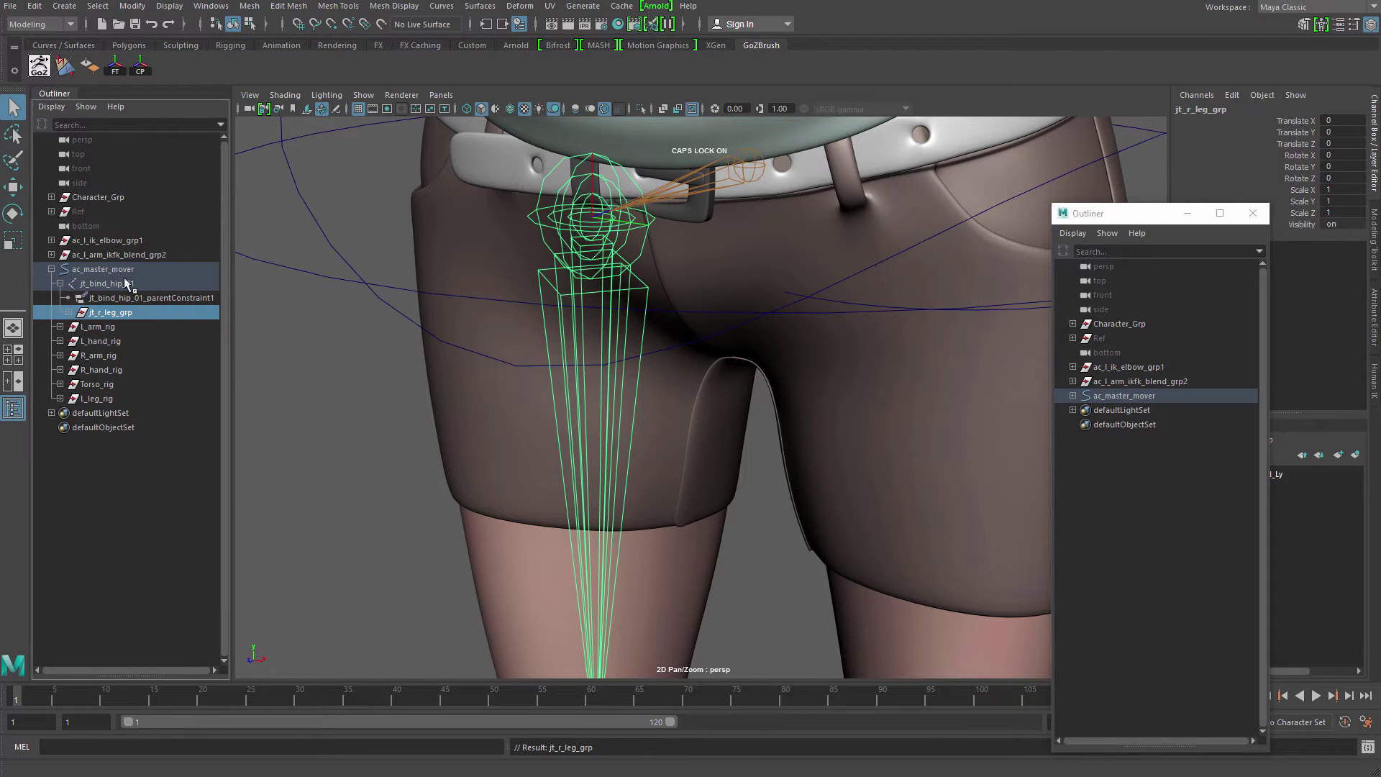
- Unparent jt_r_leg_grp from the hip joint so it sits at the scene's top level
{"action": "key", "text": "shift+p"}
{"action": "key", "text": "f"}
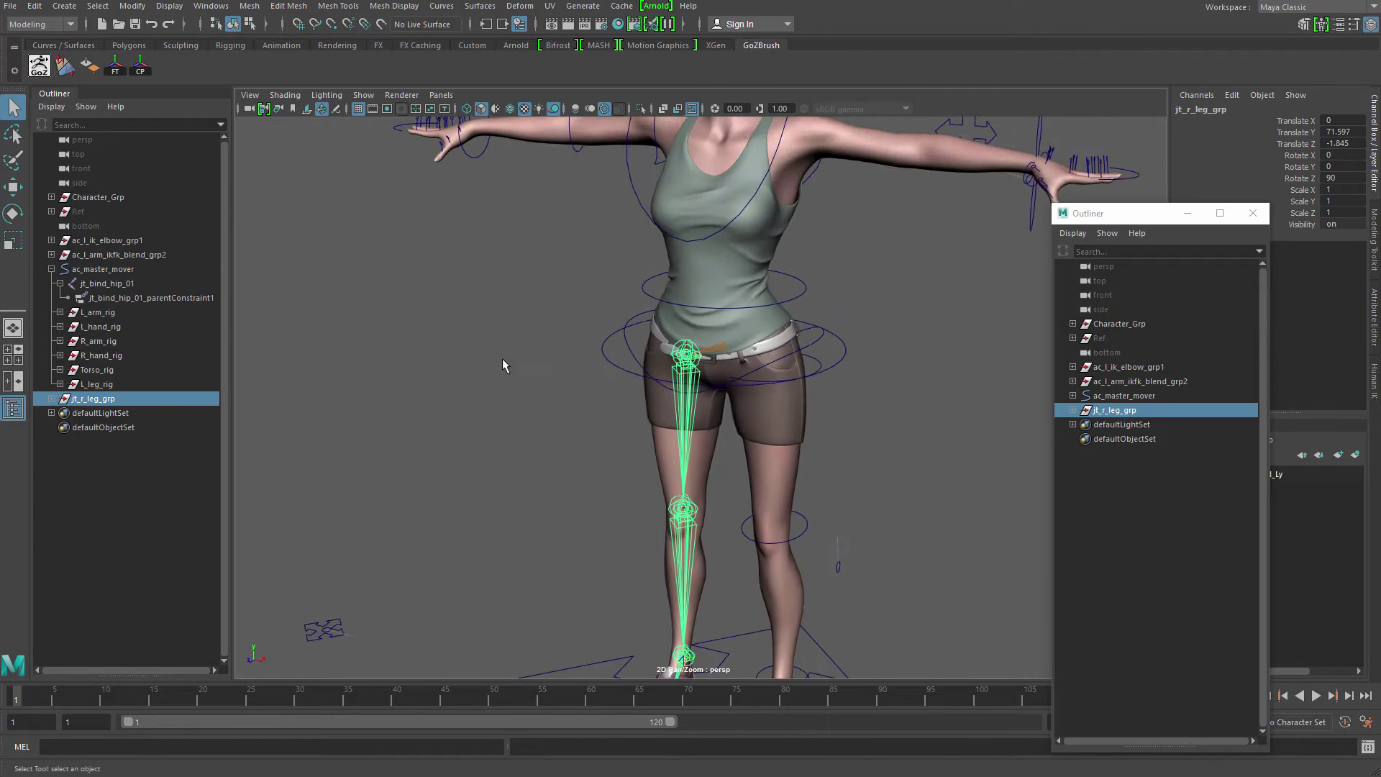
{"action": "left_click_drag", "start_coordinate": [506, 366], "coordinate": [568, 344], "text": "alt"}
{"action": "middle_click_drag", "start_coordinate": [568, 344], "coordinate": [519, 271], "text": "alt"}
{"action": "middle_click_drag", "start_coordinate": [552, 358], "coordinate": [548, 408], "text": "alt"}
{"action": "scroll", "coordinate": [549, 408], "scroll_direction": "up", "scroll_amount": 3}
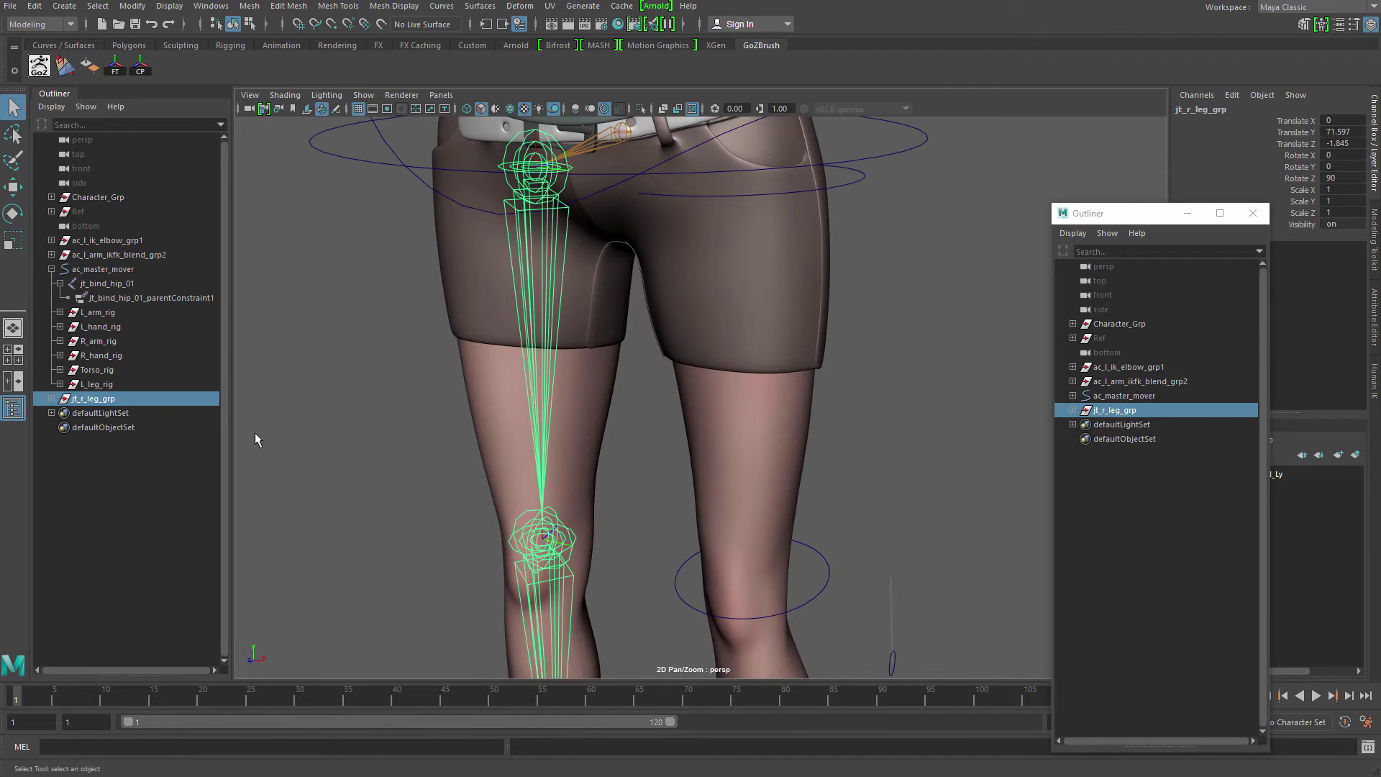
{"action": "left_click", "coordinate": [88, 405]}
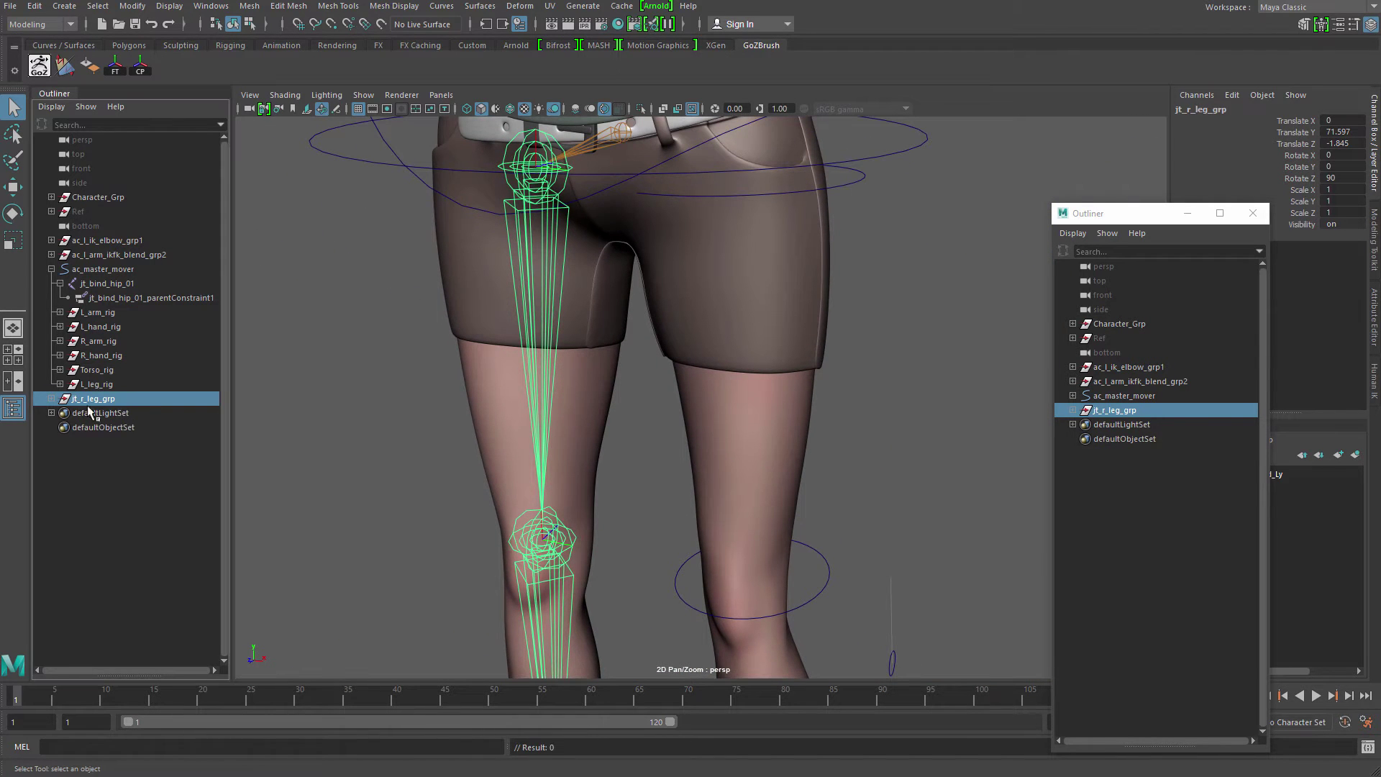
- Collapse the ac_master_mover hierarchy, expand jt_r_leg_grp, and examine its joint chains from the hip down to the feet
{"action": "left_click", "coordinate": [51, 270]}
{"action": "left_click", "coordinate": [96, 361]}
{"action": "left_click", "coordinate": [96, 286]}
{"action": "scroll", "coordinate": [503, 305], "scroll_direction": "up", "scroll_amount": 1}
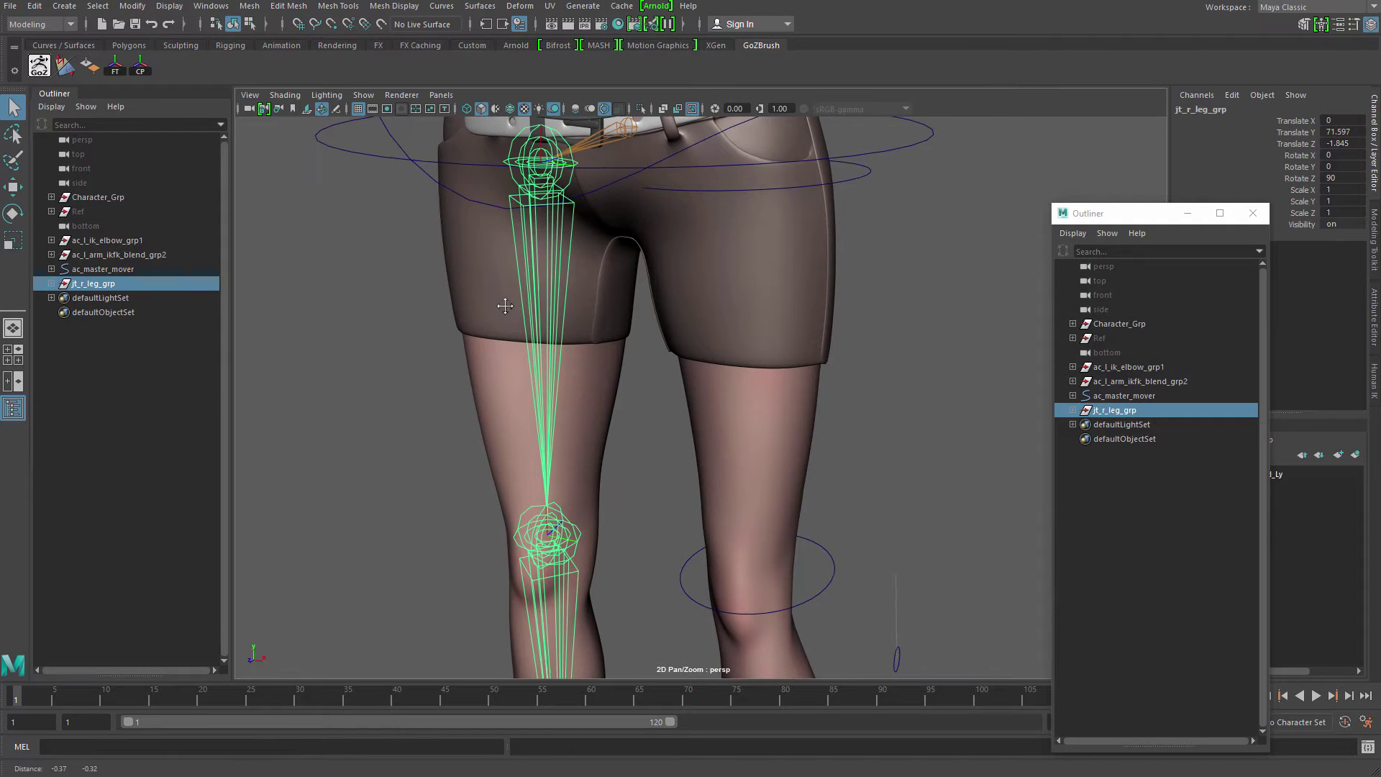
{"action": "middle_click_drag", "start_coordinate": [503, 305], "coordinate": [550, 289], "text": "alt"}
{"action": "left_click", "coordinate": [51, 283]}
{"action": "left_click", "coordinate": [80, 312]}
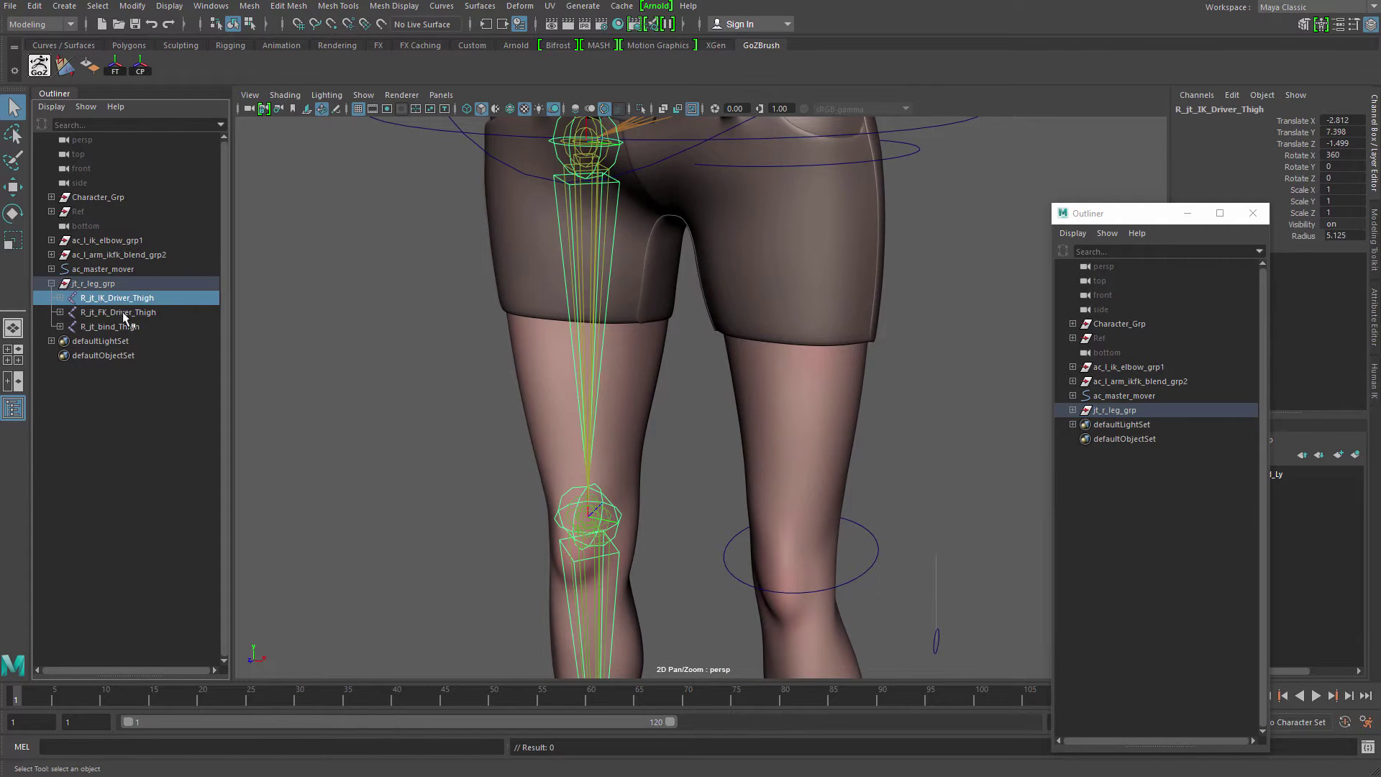
{"action": "middle_click_drag", "start_coordinate": [464, 284], "coordinate": [465, 225], "text": "alt"}
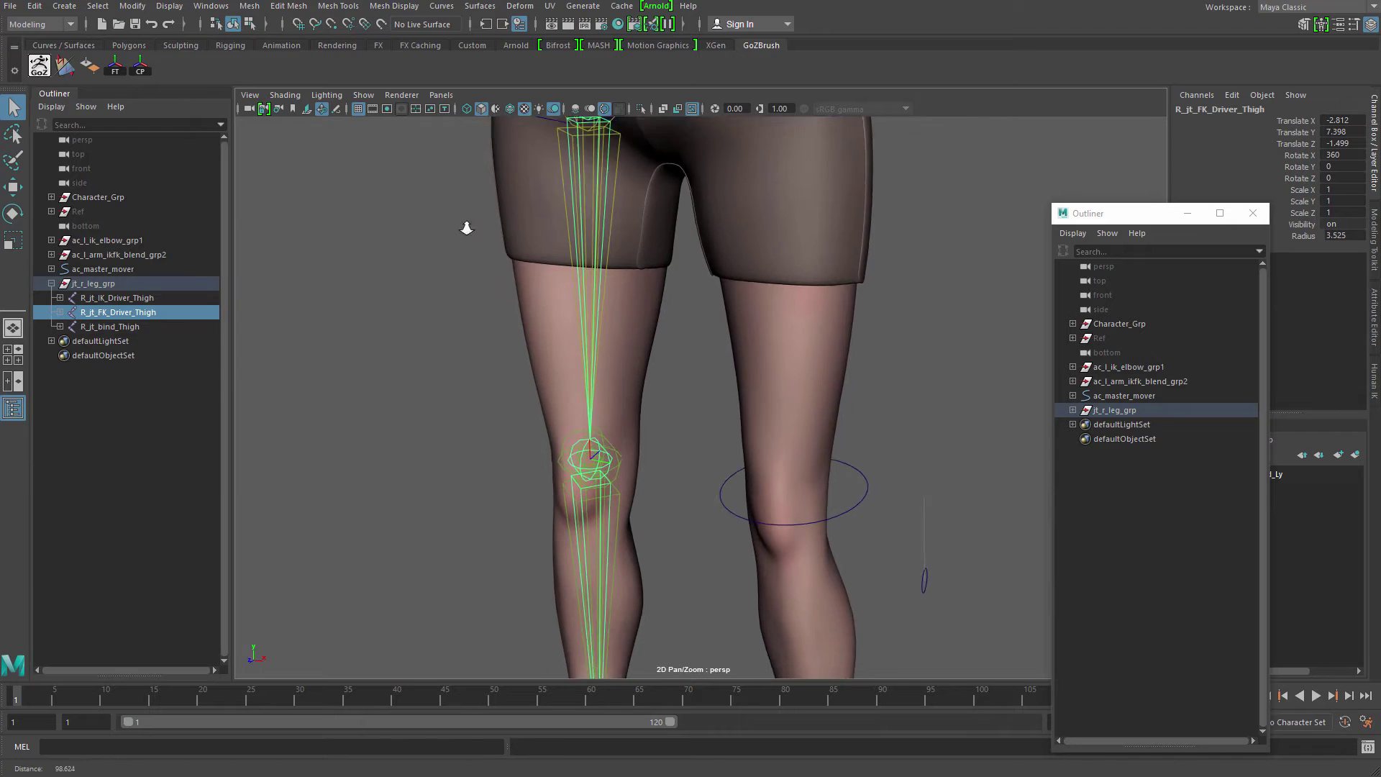
{"action": "scroll", "coordinate": [489, 296], "scroll_direction": "down", "scroll_amount": 3}
{"action": "left_click_drag", "start_coordinate": [496, 301], "coordinate": [529, 324], "text": "alt"}
{"action": "middle_click_drag", "start_coordinate": [503, 324], "coordinate": [450, 177], "text": "alt"}
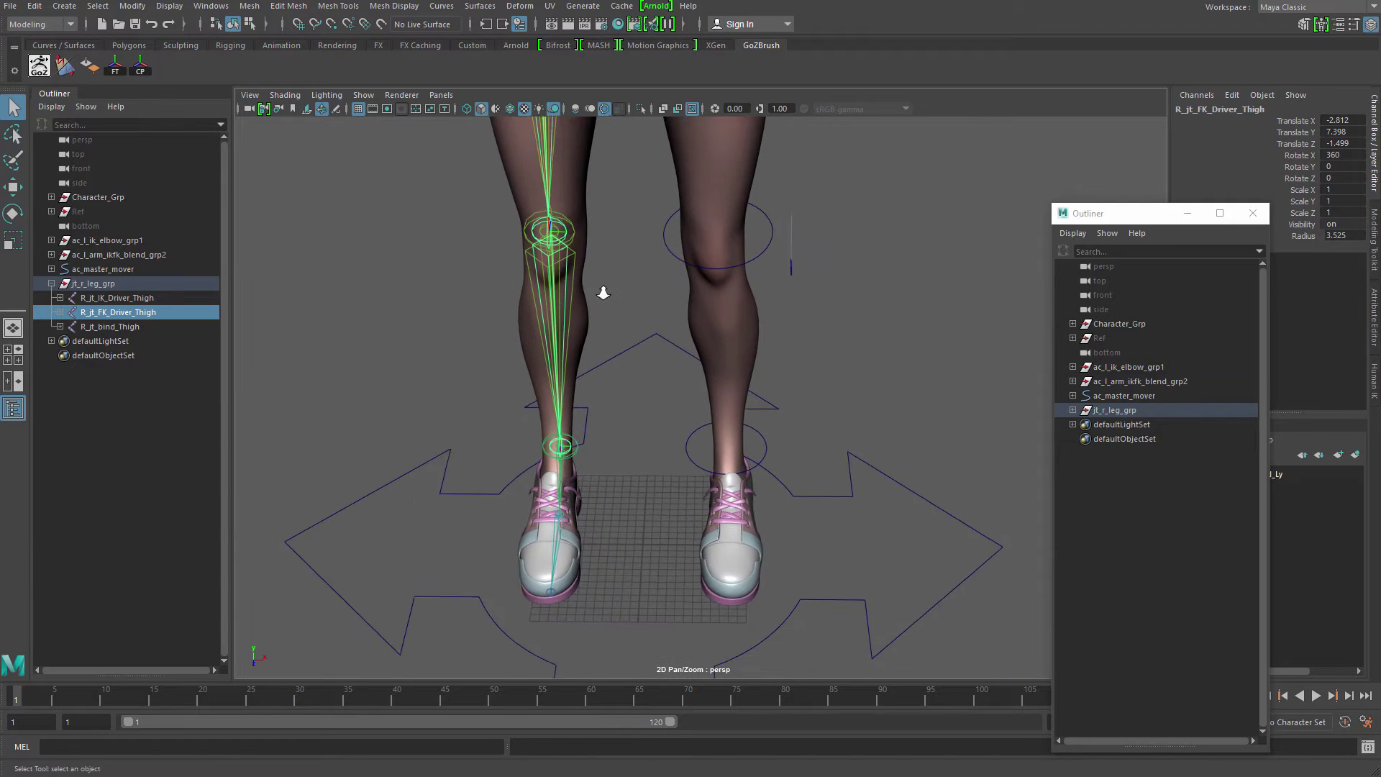
{"action": "right_click_drag", "start_coordinate": [601, 293], "coordinate": [619, 381], "text": "alt"}
{"action": "middle_click_drag", "start_coordinate": [618, 381], "coordinate": [641, 349], "text": "alt"}
- Create a NURBS circle at the origin between the character's feet
{"action": "left_click", "coordinate": [395, 233]}
{"action": "left_click", "coordinate": [64, 6]}
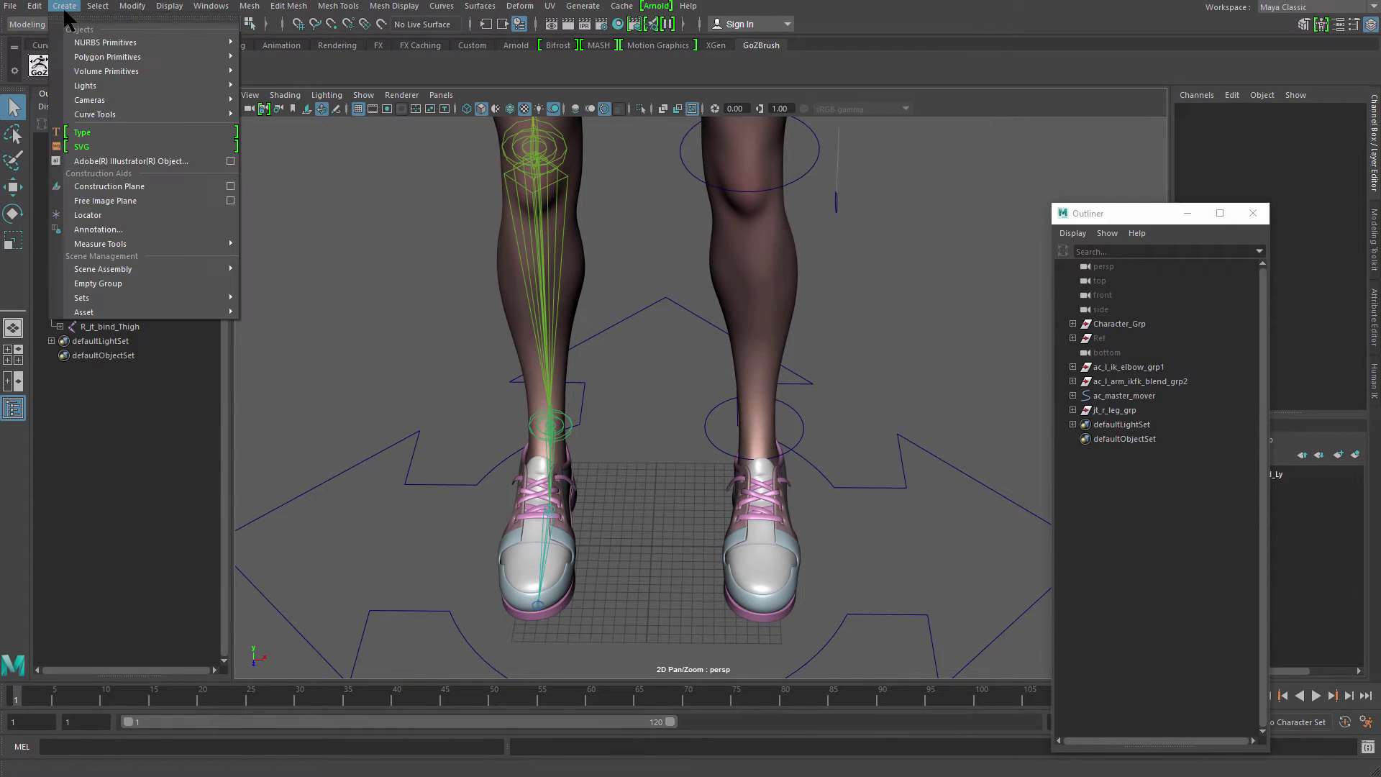
{"action": "mouse_move", "coordinate": [170, 41]}
{"action": "left_click", "coordinate": [338, 144]}
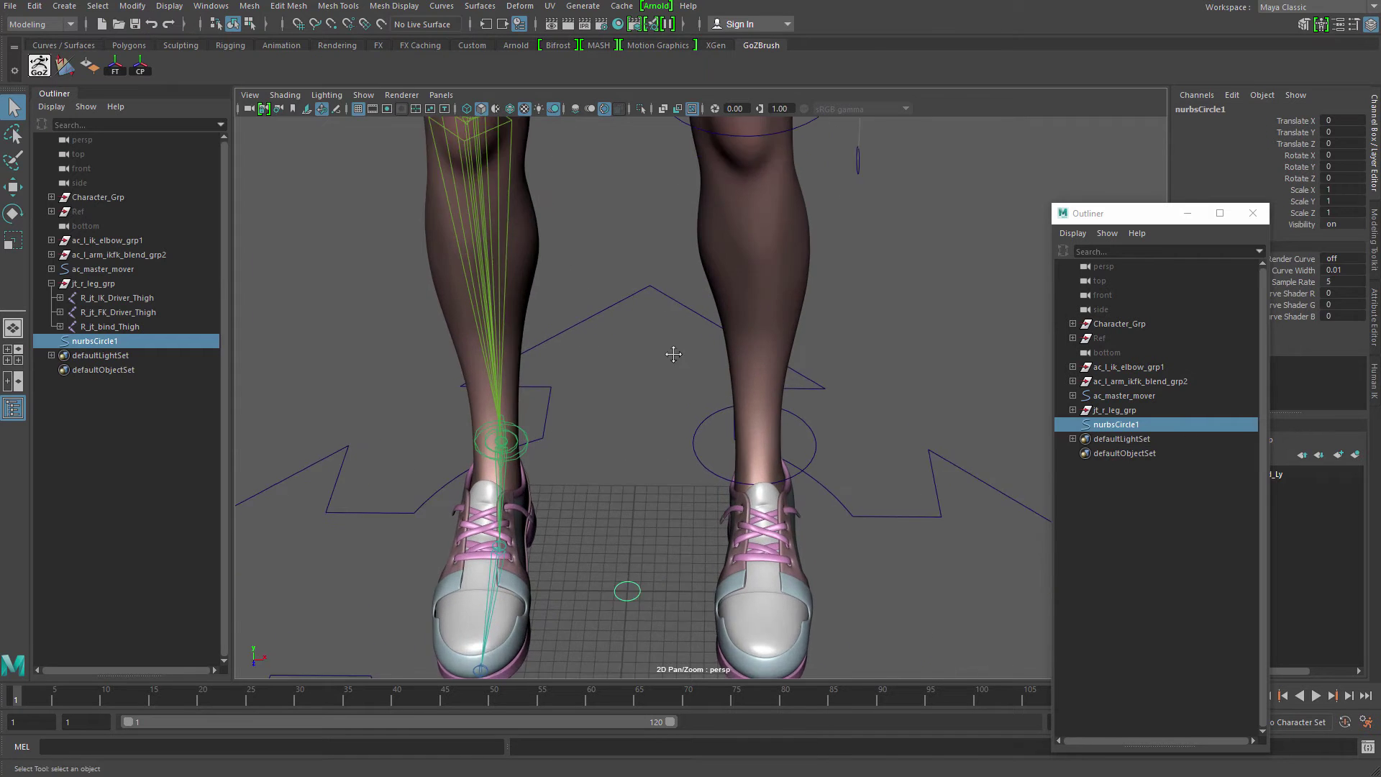
- Enlarge the NURBS circle by uniformly scaling all of its control vertices
{"action": "right_click_drag", "start_coordinate": [672, 363], "coordinate": [672, 503], "text": "alt"}
{"action": "left_click_drag", "start_coordinate": [522, 422], "coordinate": [683, 557]}
{"action": "key", "text": "r"}
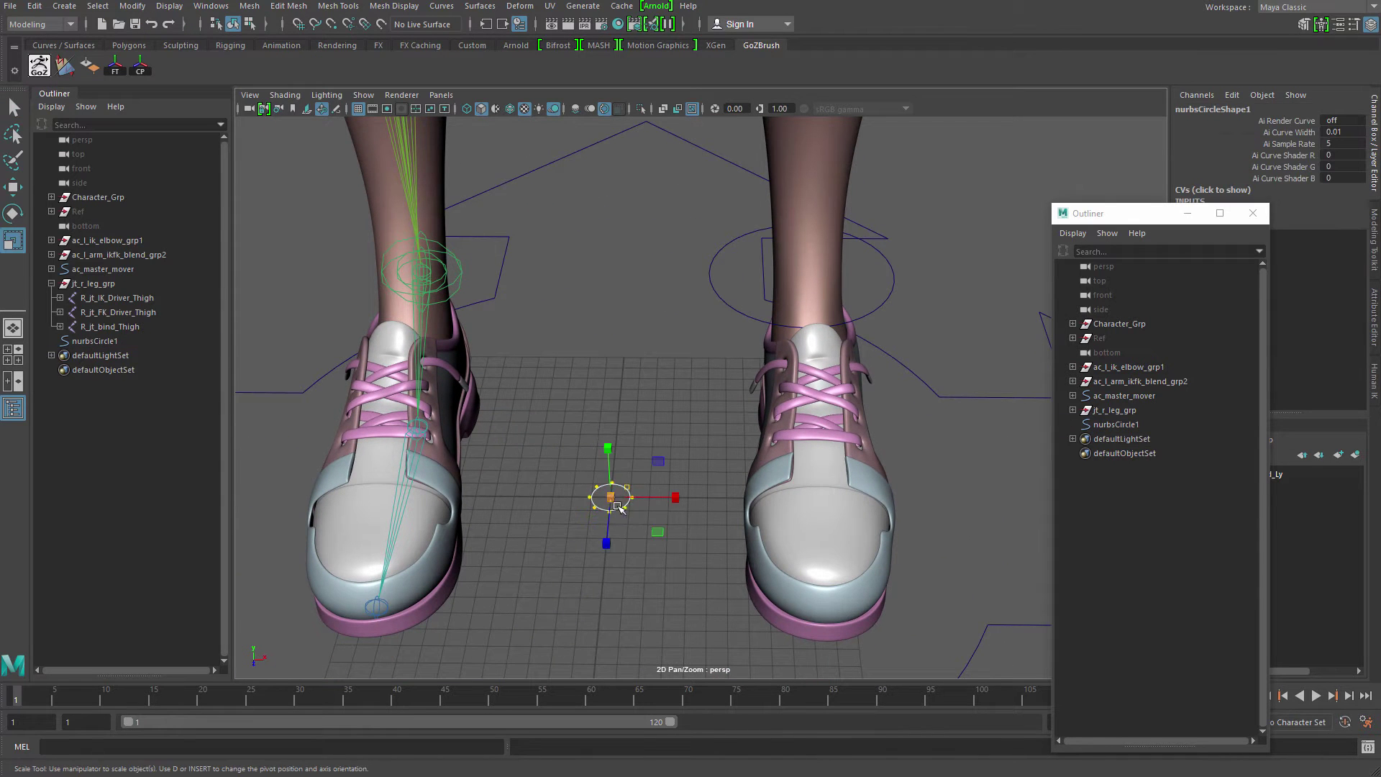
{"action": "left_click_drag", "start_coordinate": [610, 496], "coordinate": [689, 512]}
{"action": "middle_click_drag", "start_coordinate": [686, 471], "coordinate": [686, 442], "text": "alt"}
{"action": "right_click_drag", "start_coordinate": [686, 442], "coordinate": [694, 468], "text": "alt"}
- Rename the NURBS circle as ac_r_fk_thight
{"action": "double_click", "coordinate": [134, 338]}
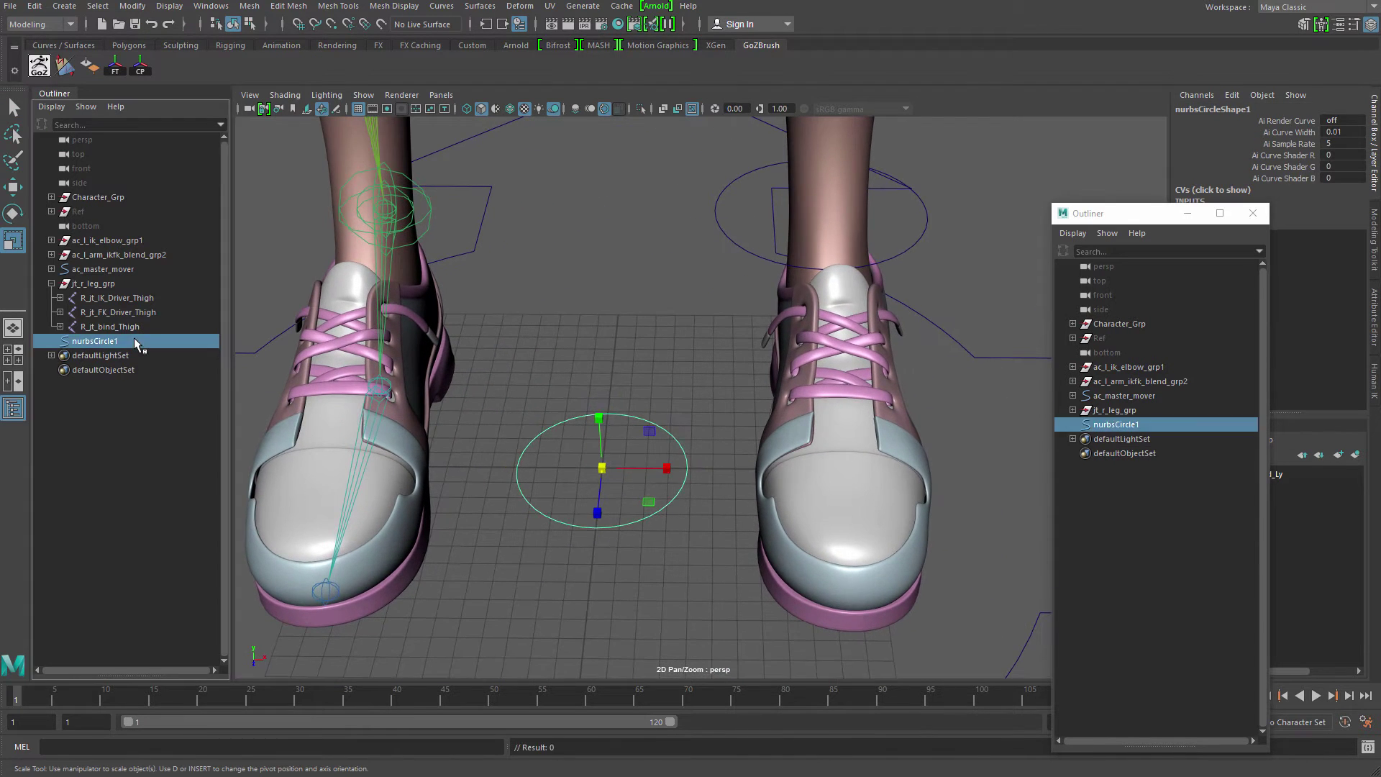
{"action": "type", "text": "ac_r_fk_thight"}
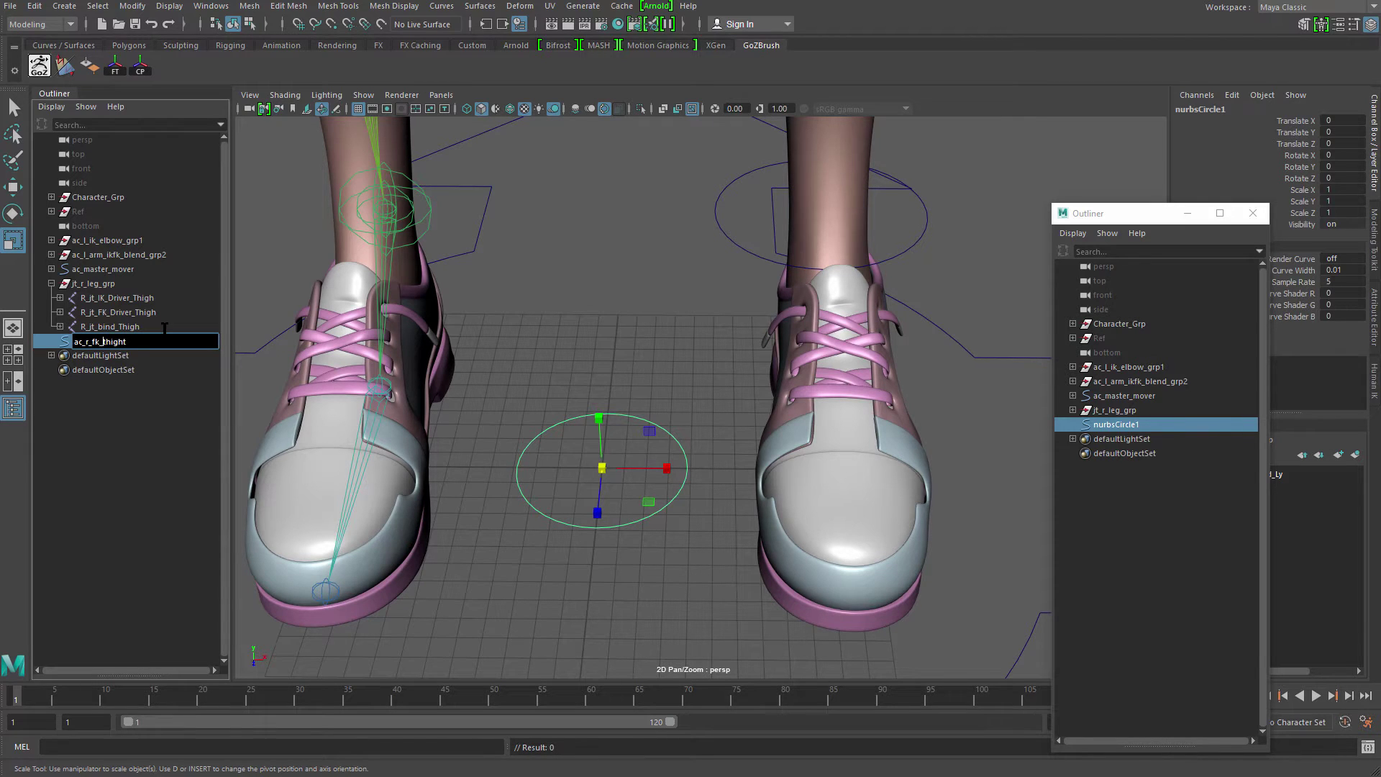
{"action": "key", "text": "Return"}
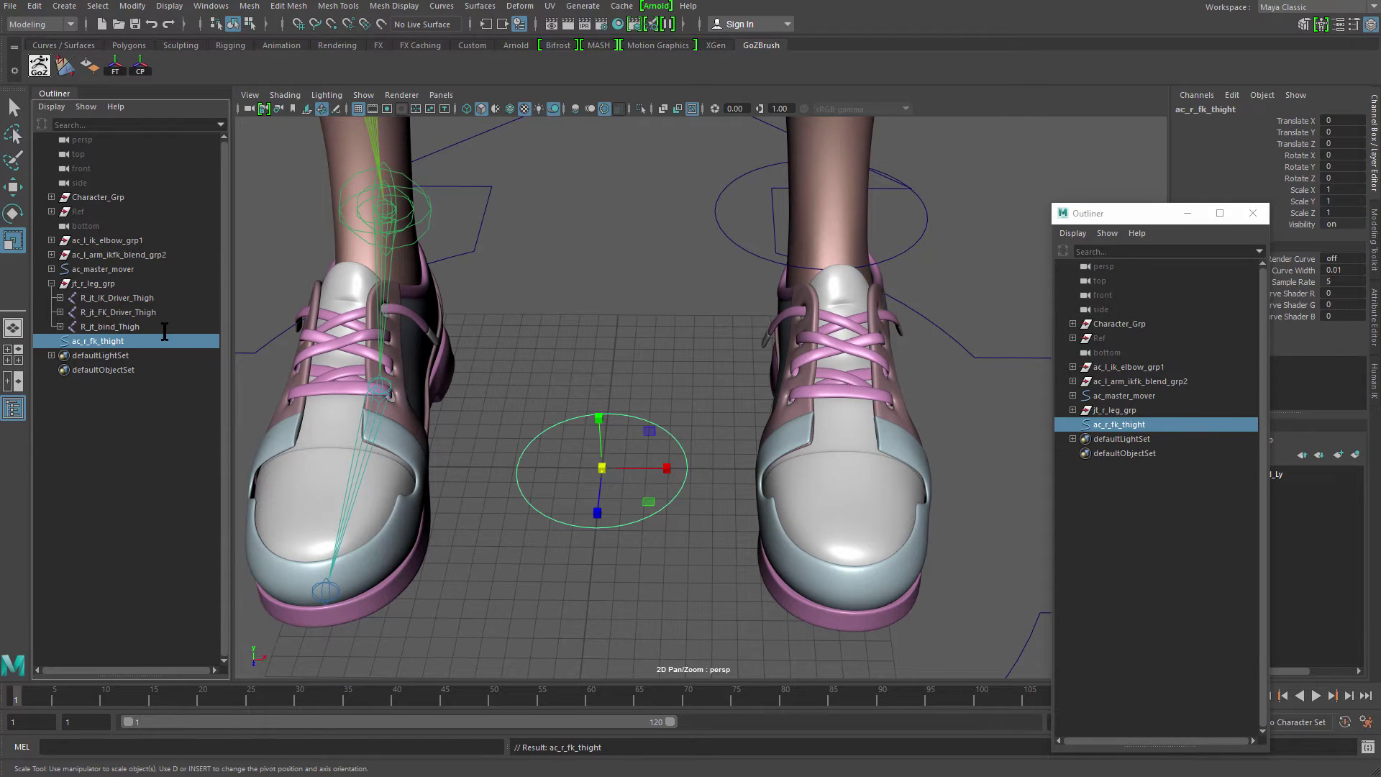
- Group the ac_r_fk_thight curve and name the group ac_r_fk_thight_grp
{"action": "key", "text": "ctrl+g"}
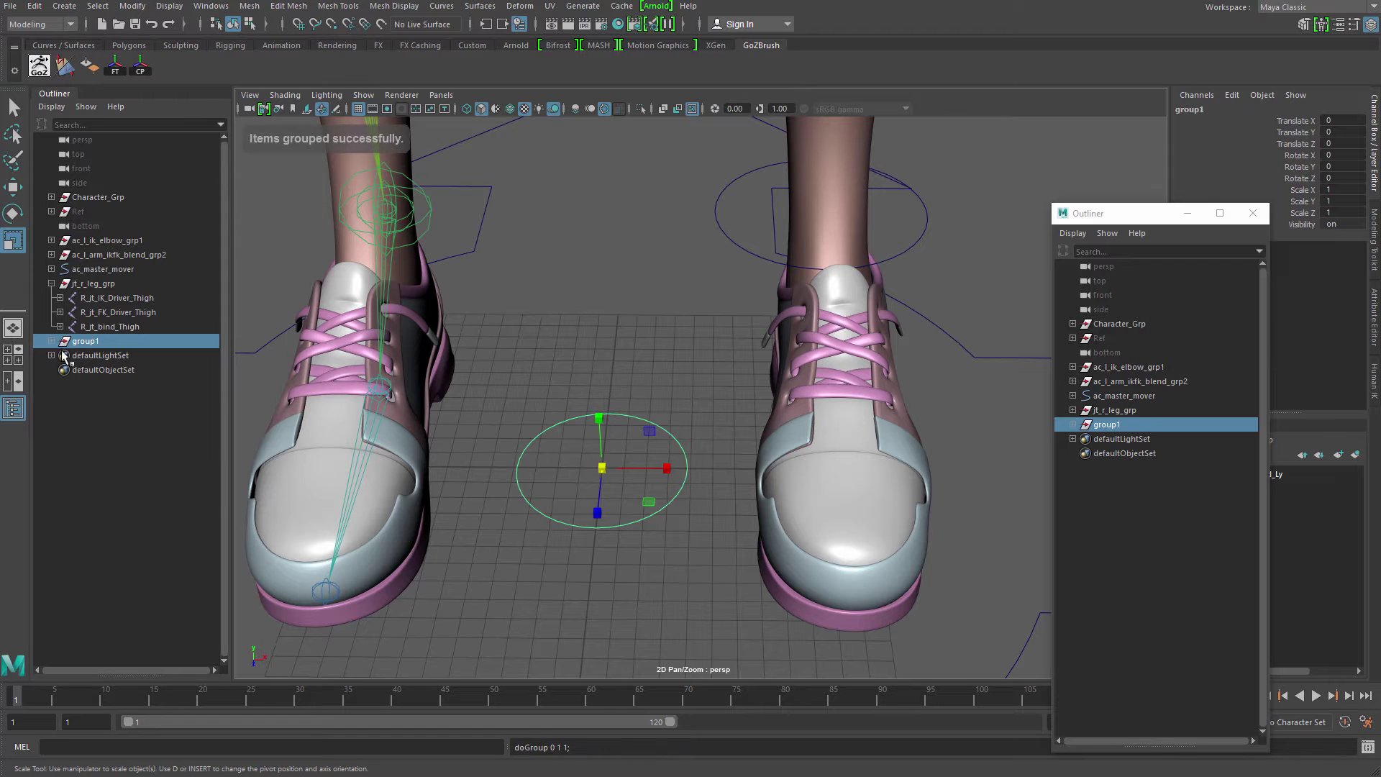
{"action": "left_click", "coordinate": [51, 341]}
{"action": "left_click", "coordinate": [108, 356]}
{"action": "double_click", "coordinate": [108, 356]}
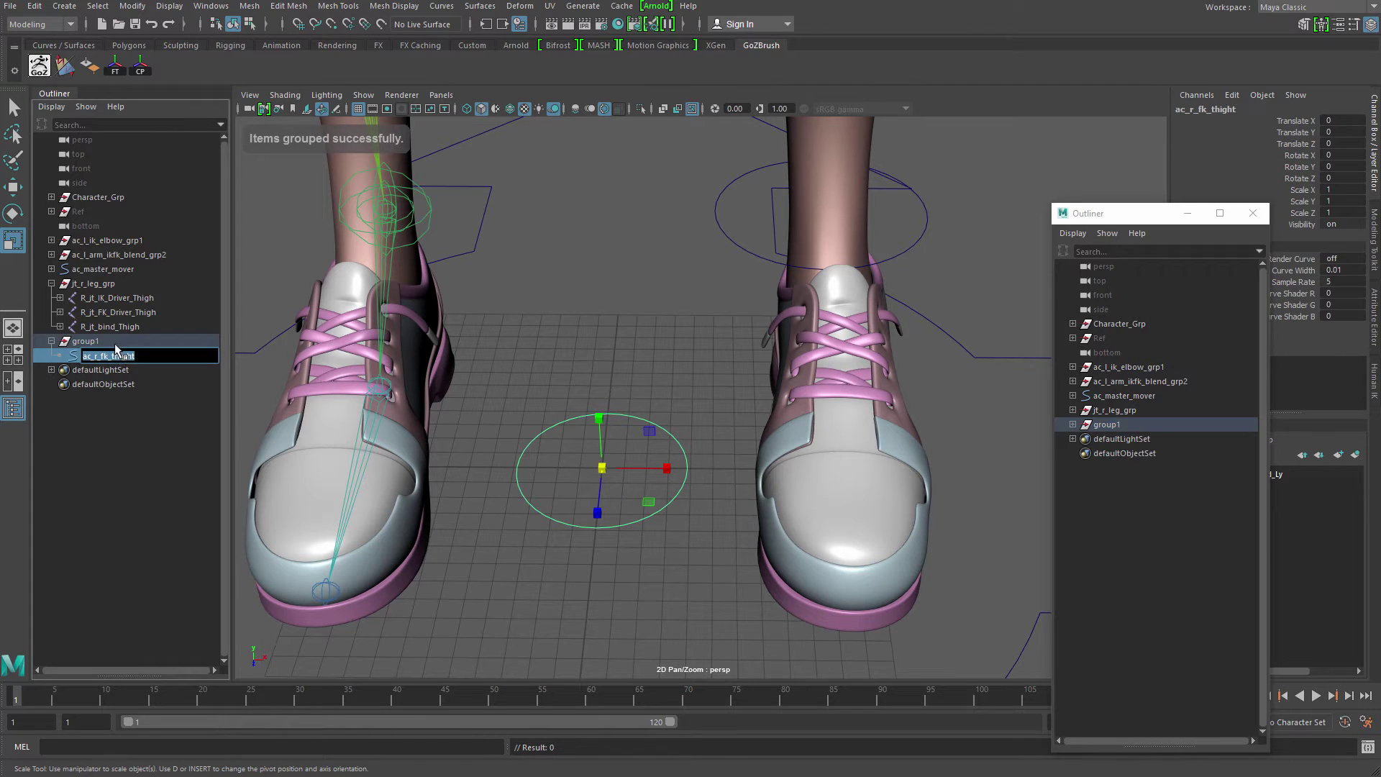
{"action": "key", "text": "ctrl+c"}
{"action": "double_click", "coordinate": [115, 343]}
{"action": "key", "text": "ctrl+v"}
{"action": "type", "text": "_grp"}
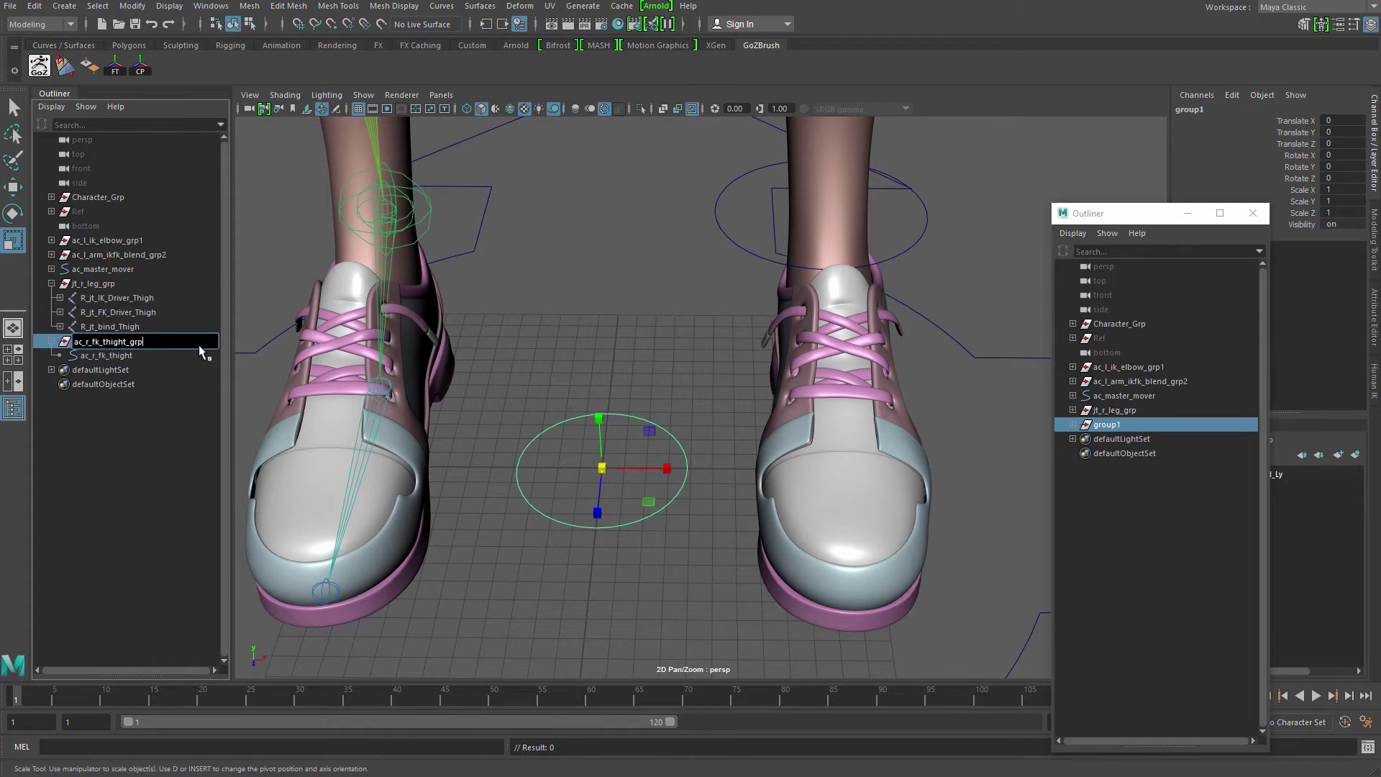
{"action": "key", "text": "Return"}
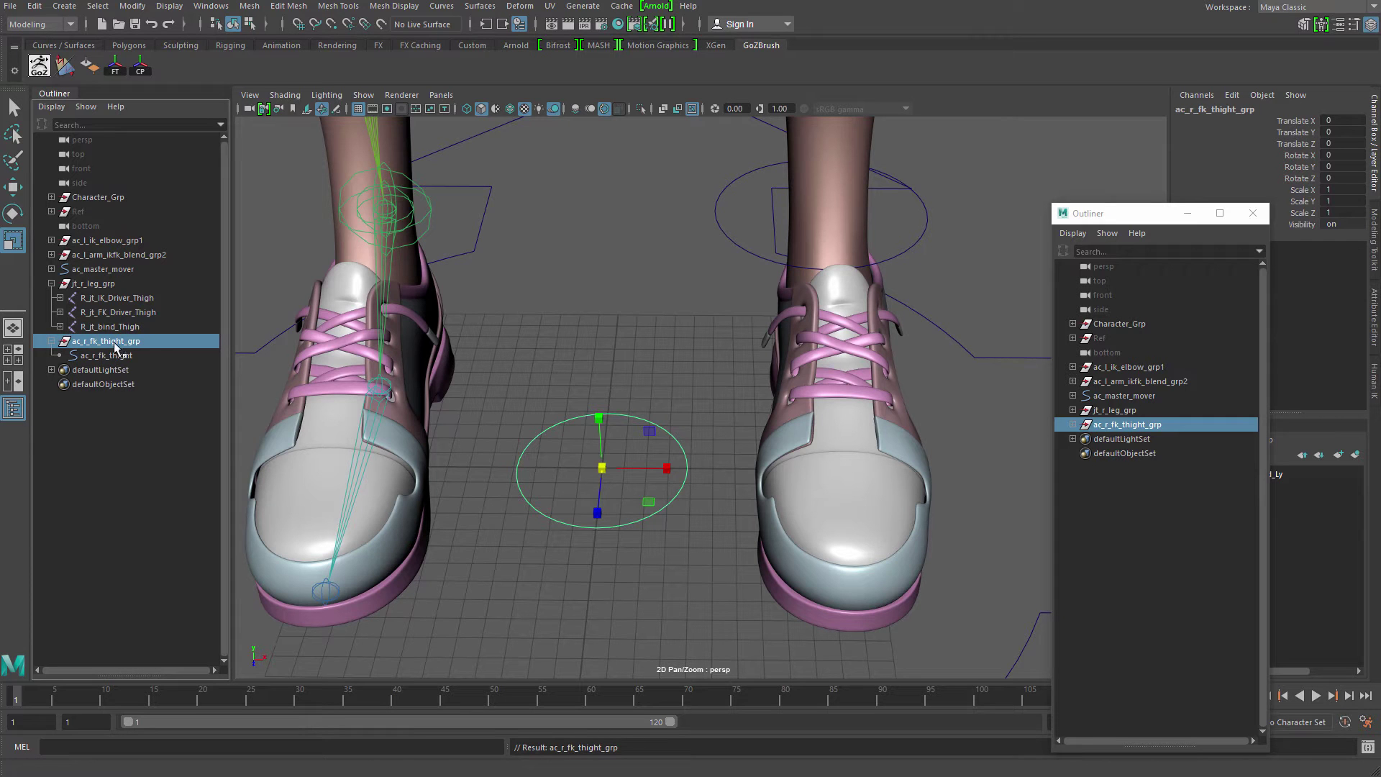
{"action": "left_click", "coordinate": [53, 342]}
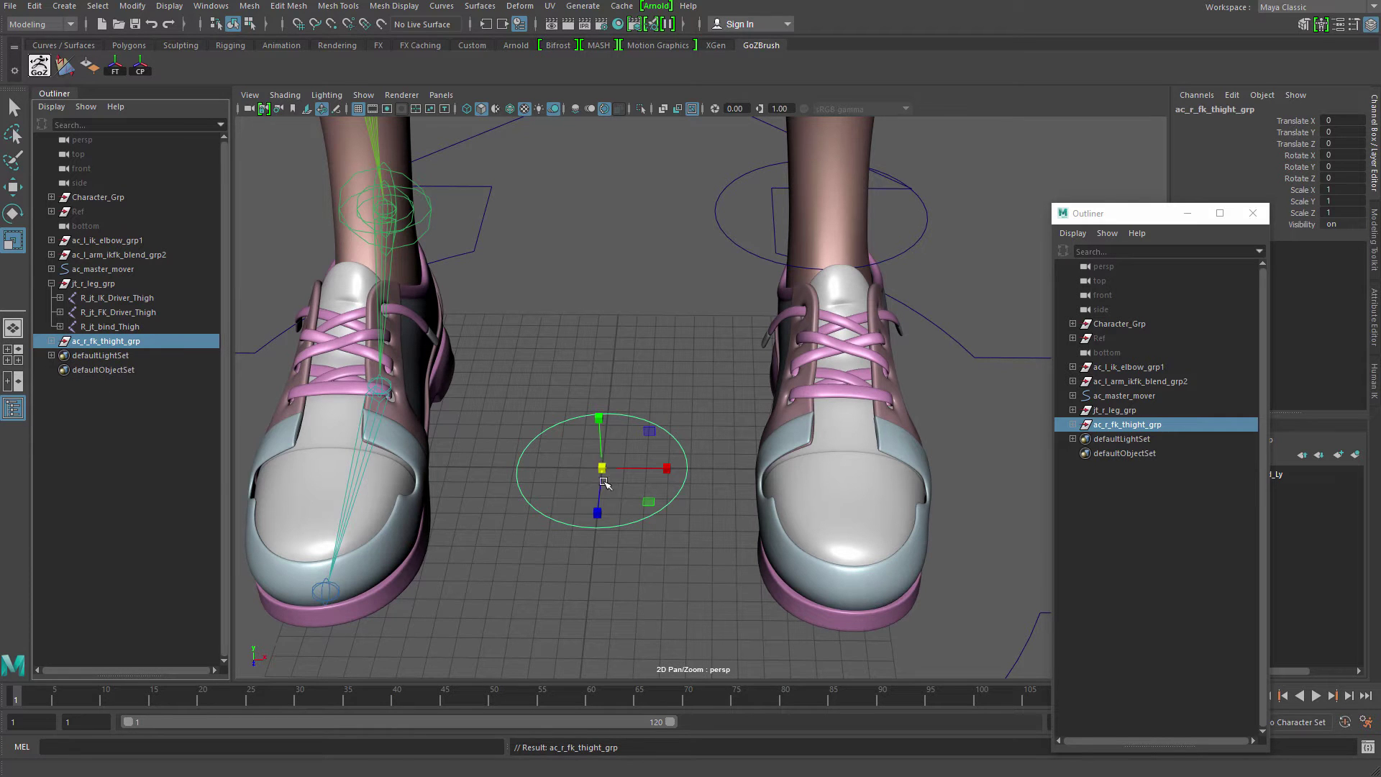
{"action": "left_click", "coordinate": [566, 540]}
{"action": "left_click", "coordinate": [133, 343]}
{"action": "key", "text": "w"}
{"action": "left_click_drag", "start_coordinate": [601, 469], "coordinate": [663, 368]}
{"action": "key", "text": "ctrl+z"}
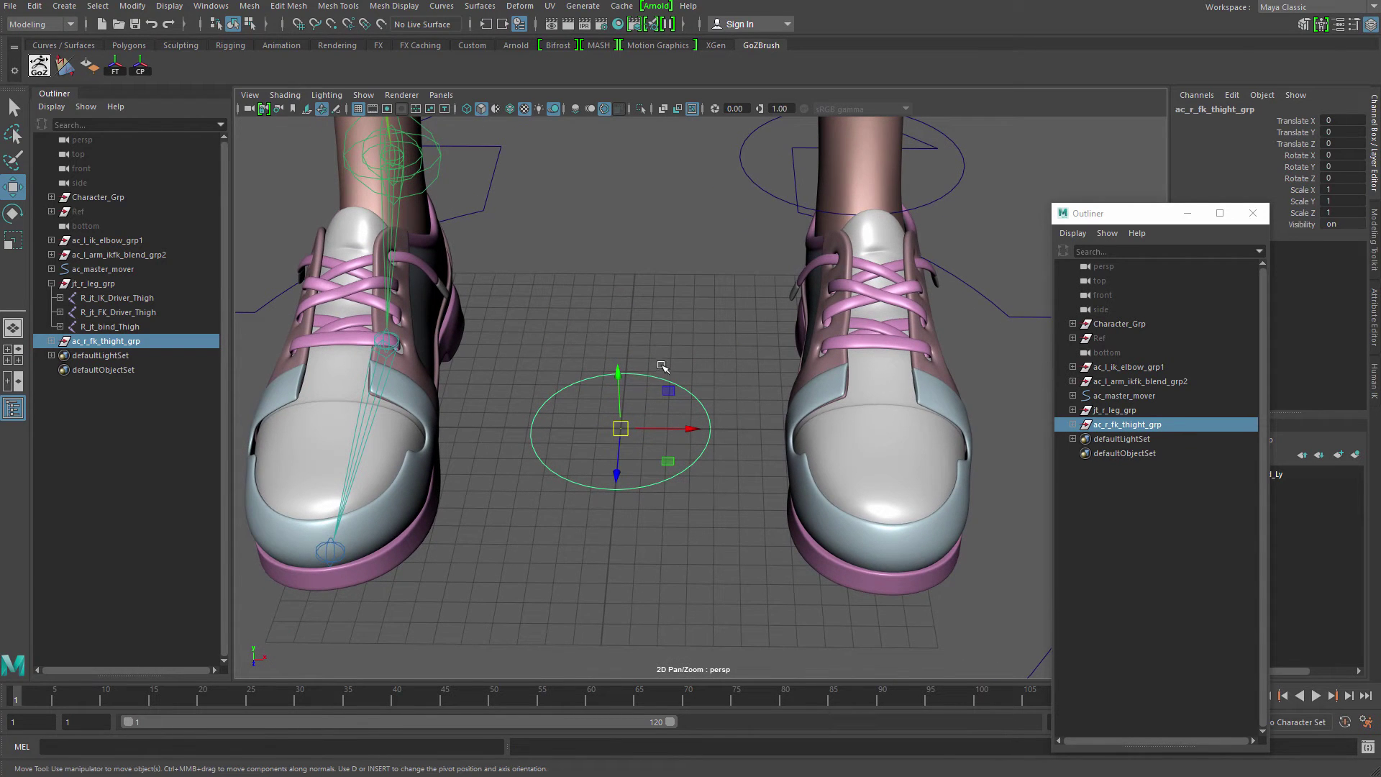
- Duplicate ac_r_fk_thight_grp twice and rename the first copy as ac_r_fk_knee_grp
{"action": "key", "text": "ctrl+d"}
{"action": "key", "text": "ctrl+d"}
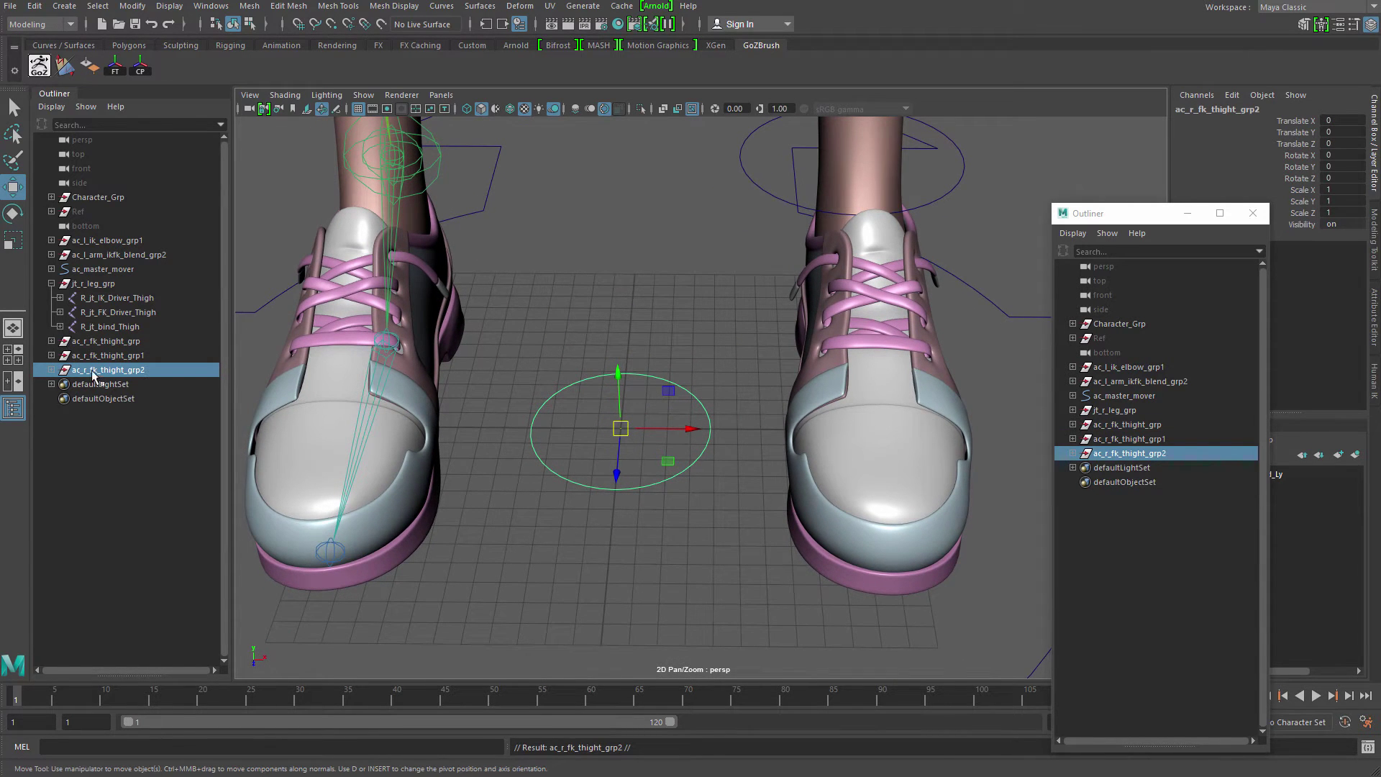
{"action": "left_click", "coordinate": [115, 356]}
{"action": "double_click", "coordinate": [144, 356]}
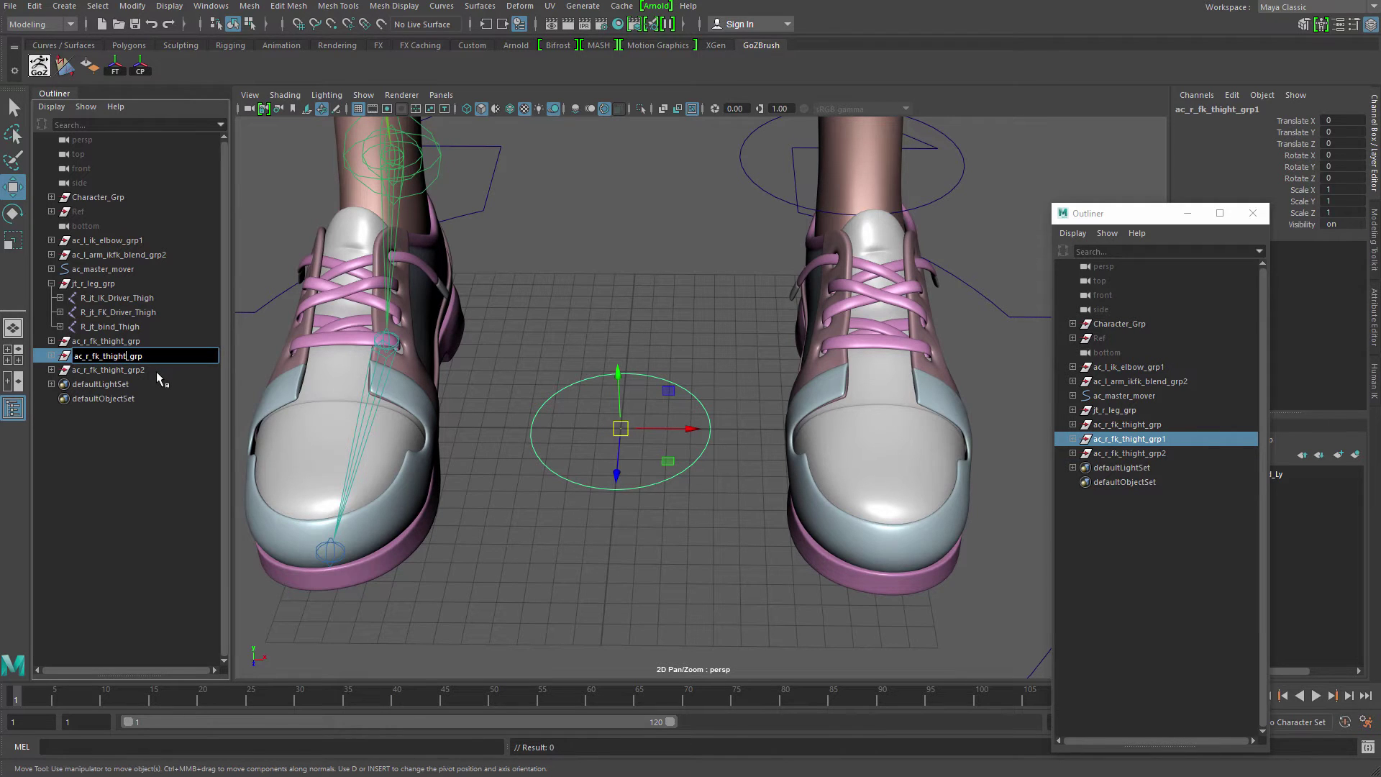
{"action": "key", "text": "BackSpace"}
{"action": "key", "text": "BackSpace"}
{"action": "key", "text": "BackSpace"}
{"action": "key", "text": "BackSpace"}
{"action": "type", "text": "knee_"}
{"action": "key", "text": "Return"}
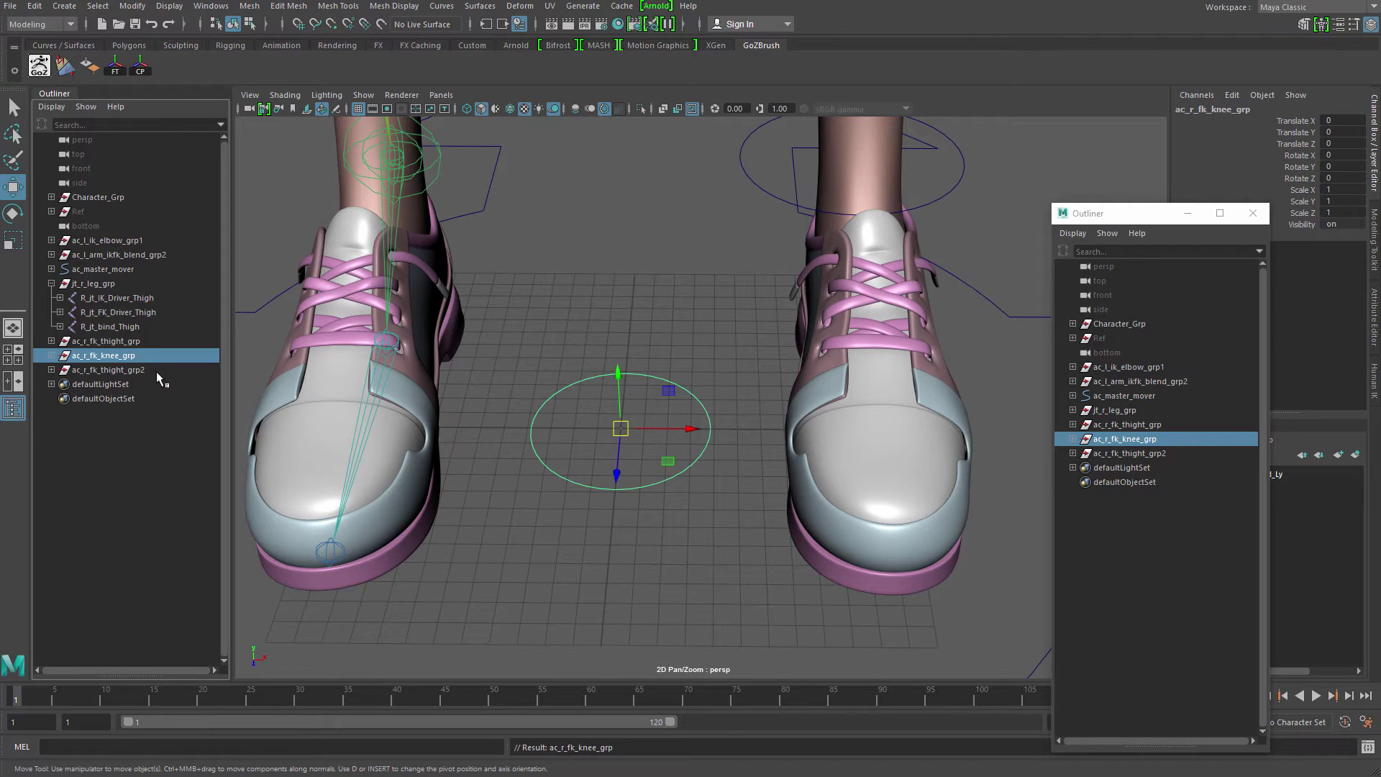
- Rename the curve inside ac_r_fk_knee_grp as ac_r_fk_knee
{"action": "left_click", "coordinate": [51, 355]}
{"action": "left_click", "coordinate": [107, 370]}
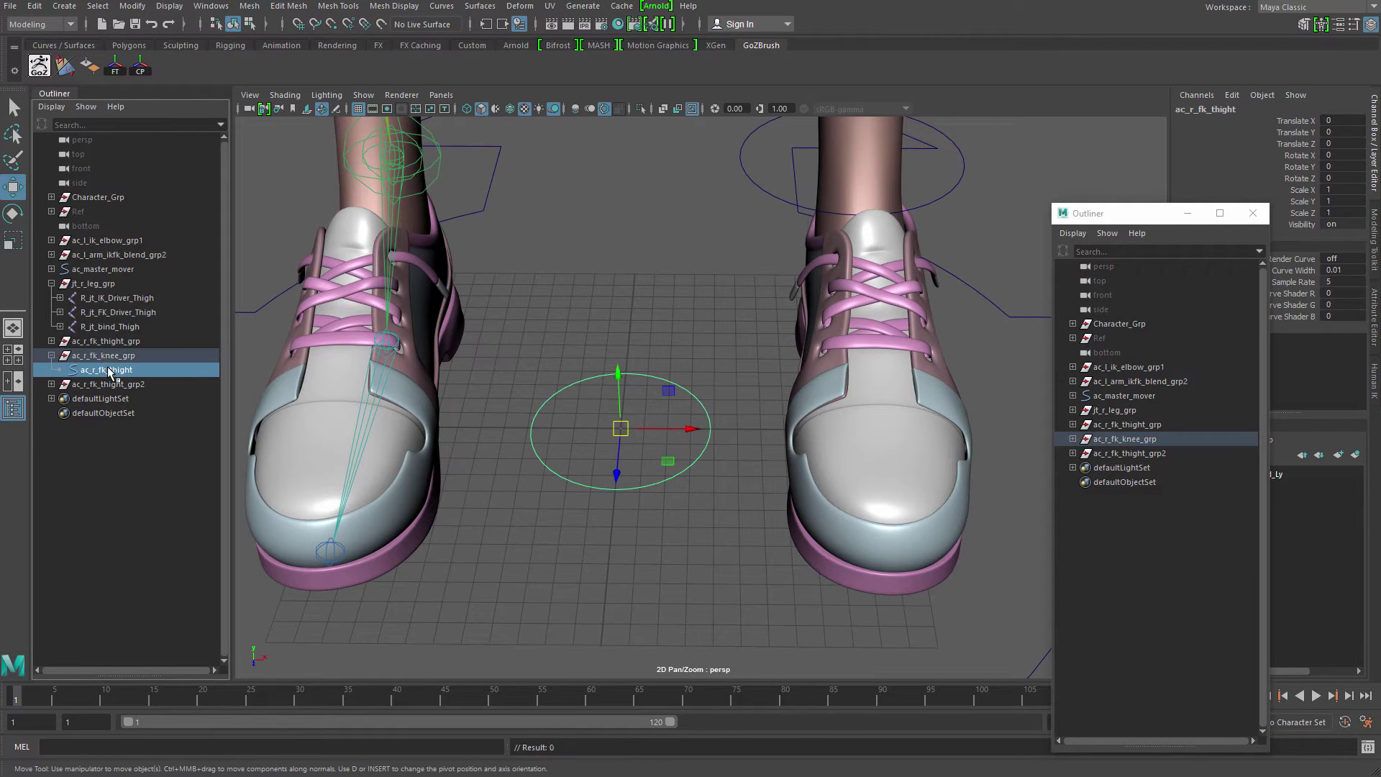
{"action": "double_click", "coordinate": [109, 370]}
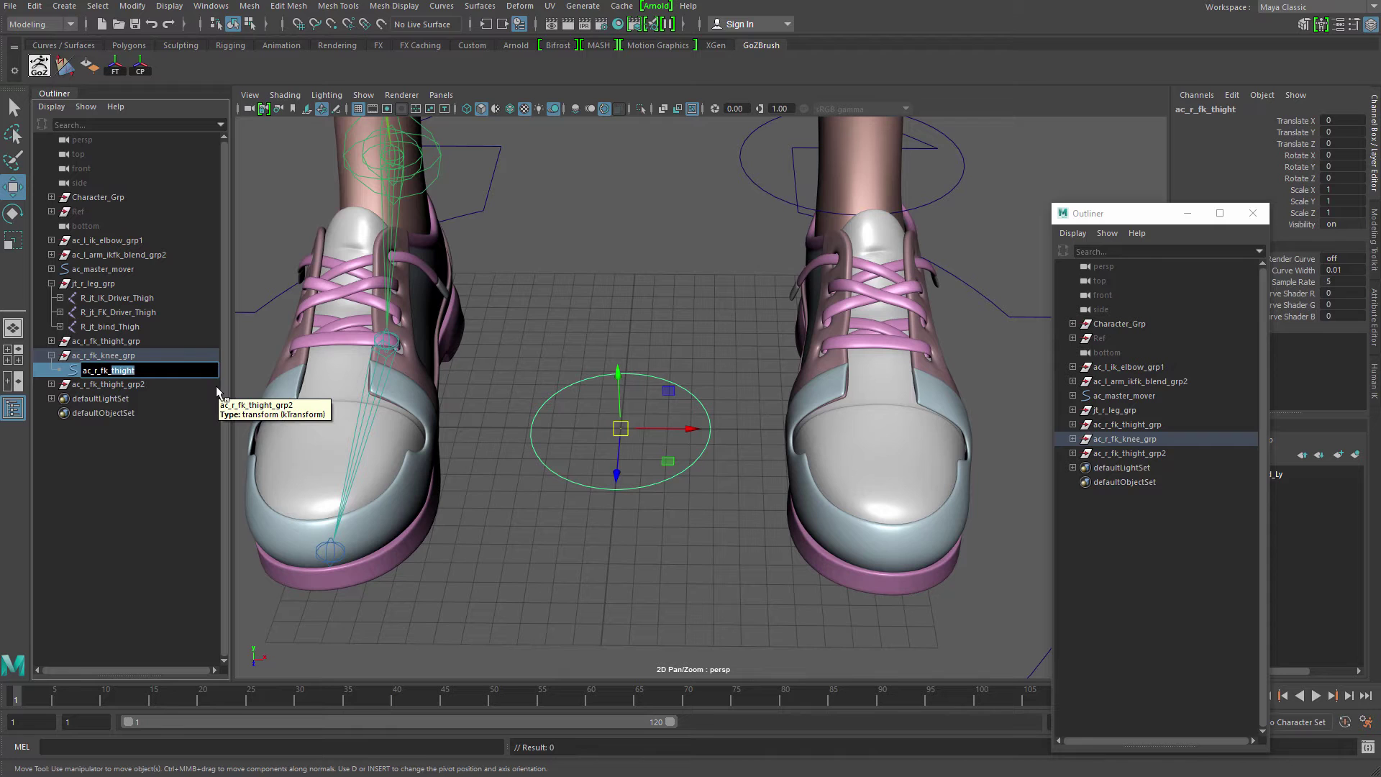
{"action": "type", "text": "knee"}
{"action": "key", "text": "Return"}
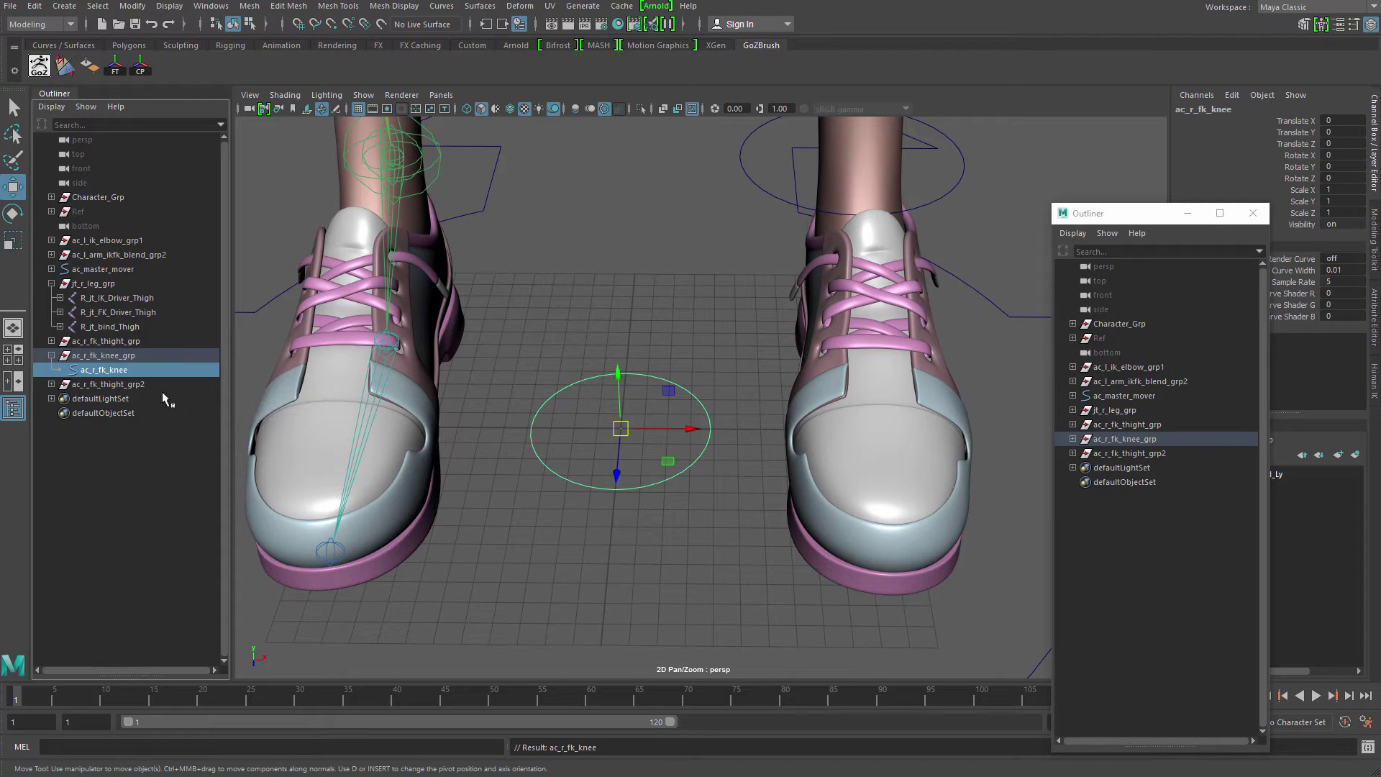
- Expand the second duplicated thigh group and rename the group as ac_r_fk_ankle_grp
{"action": "left_click", "coordinate": [100, 385]}
{"action": "left_click", "coordinate": [51, 386]}
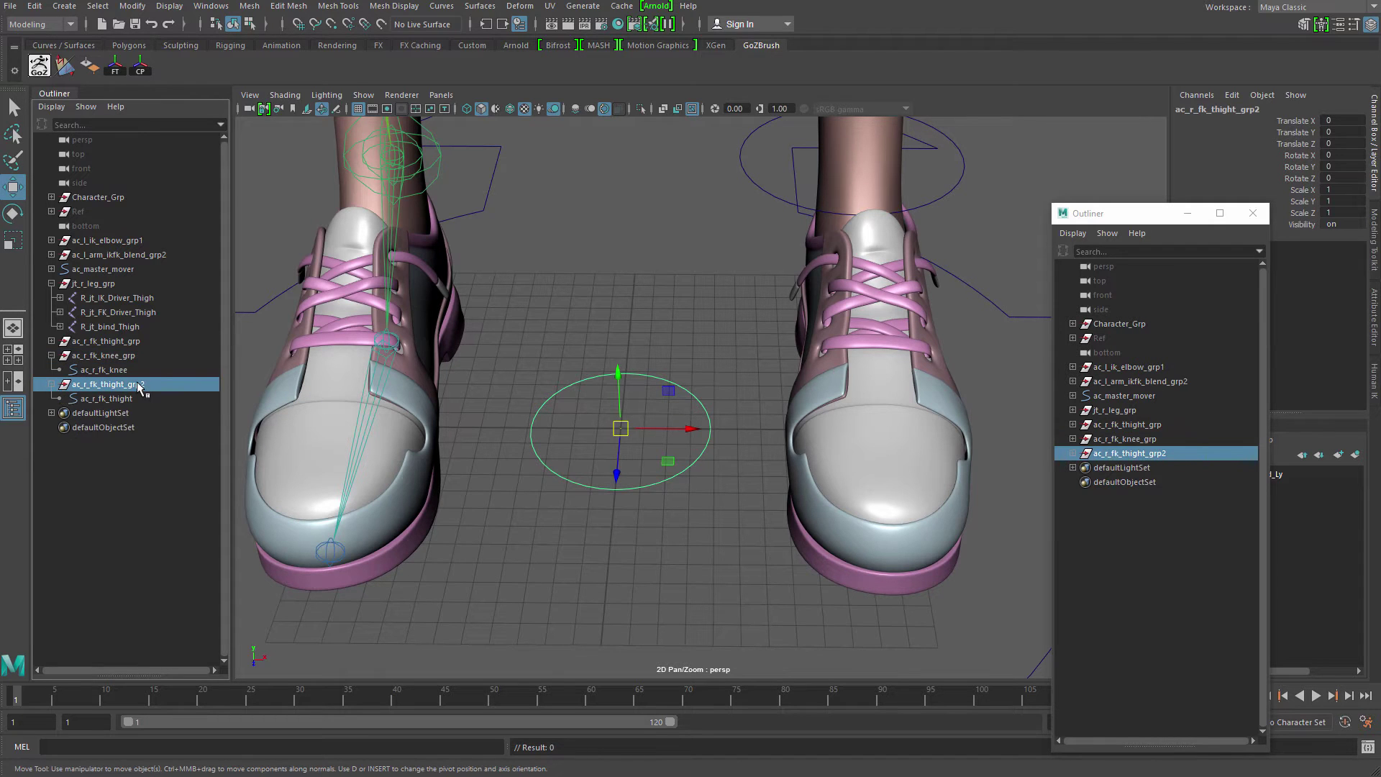
{"action": "double_click", "coordinate": [108, 385]}
{"action": "left_click_drag", "start_coordinate": [103, 385], "coordinate": [200, 407]}
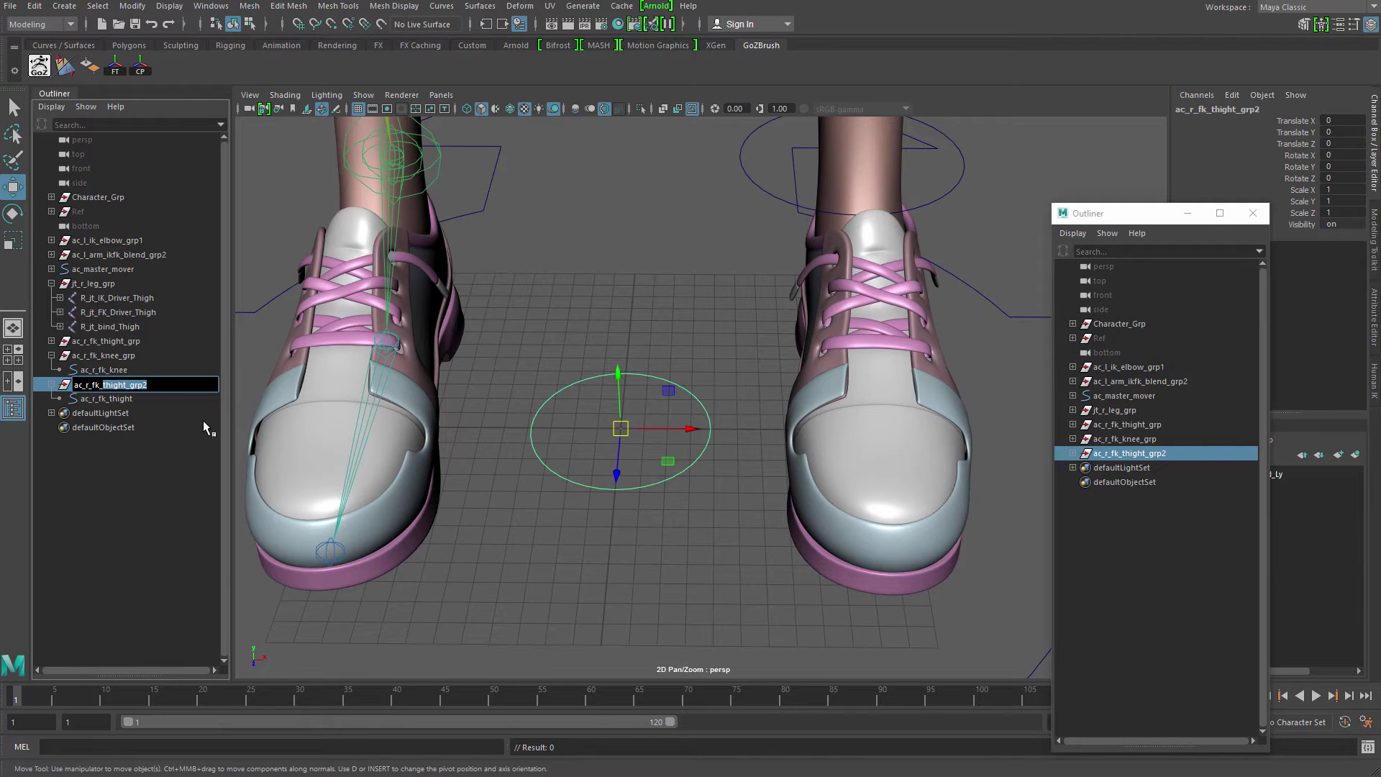
{"action": "type", "text": "ac_r_fk_an"}
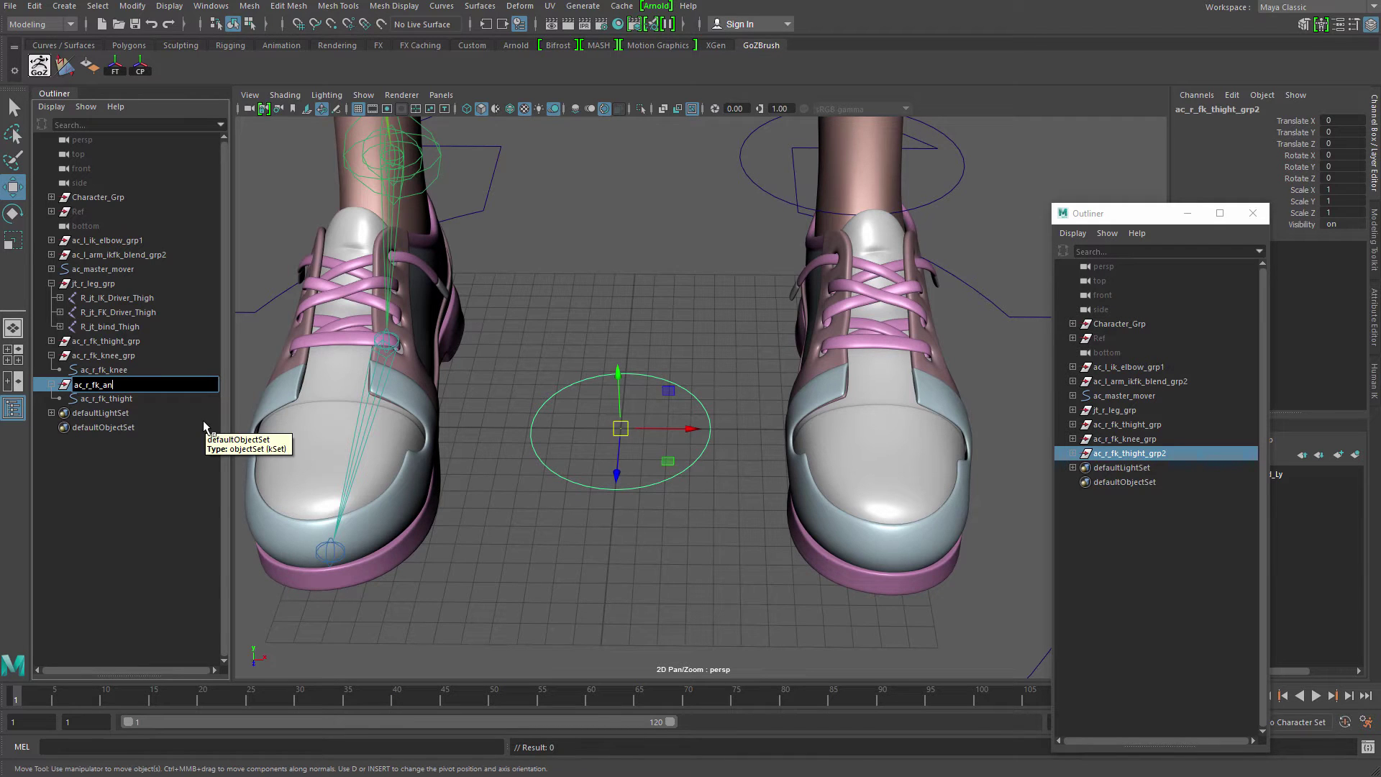
{"action": "type", "text": "kle_grp"}
{"action": "key", "text": "Return"}
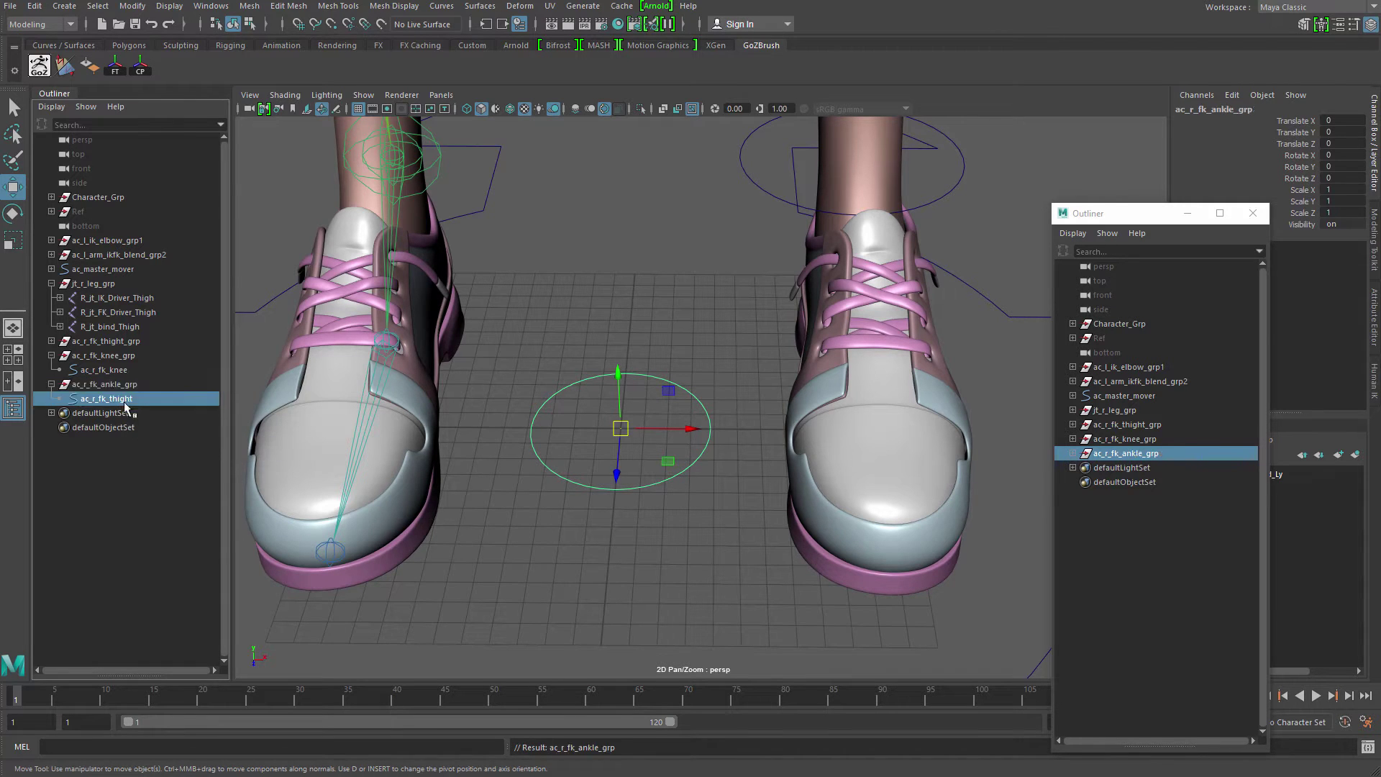
- Rename the curve inside ac_r_fk_ankle_grp as ac_r_fk_ankle
{"action": "double_click", "coordinate": [119, 401]}
{"action": "type", "text": "ac_r_fk_ank"}
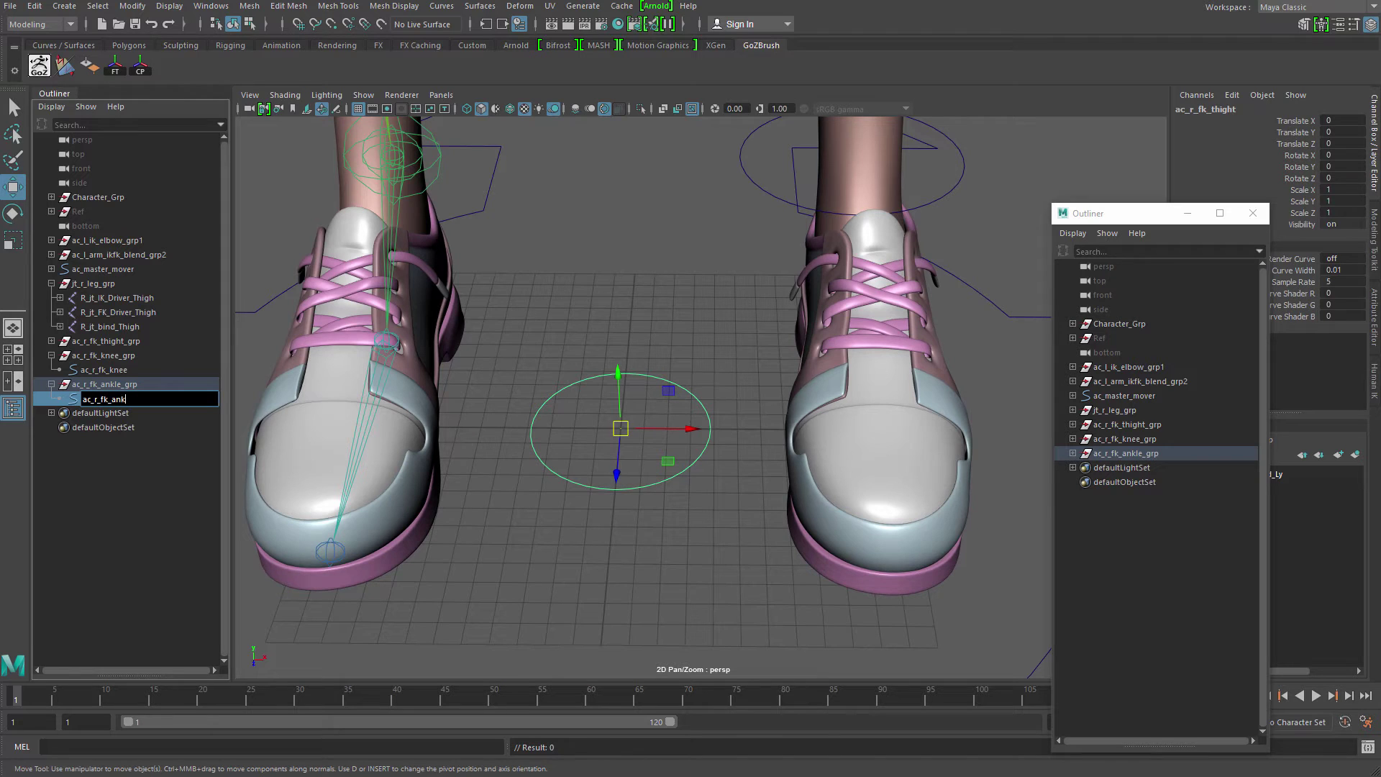
{"action": "type", "text": "le"}
{"action": "key", "text": "Return"}
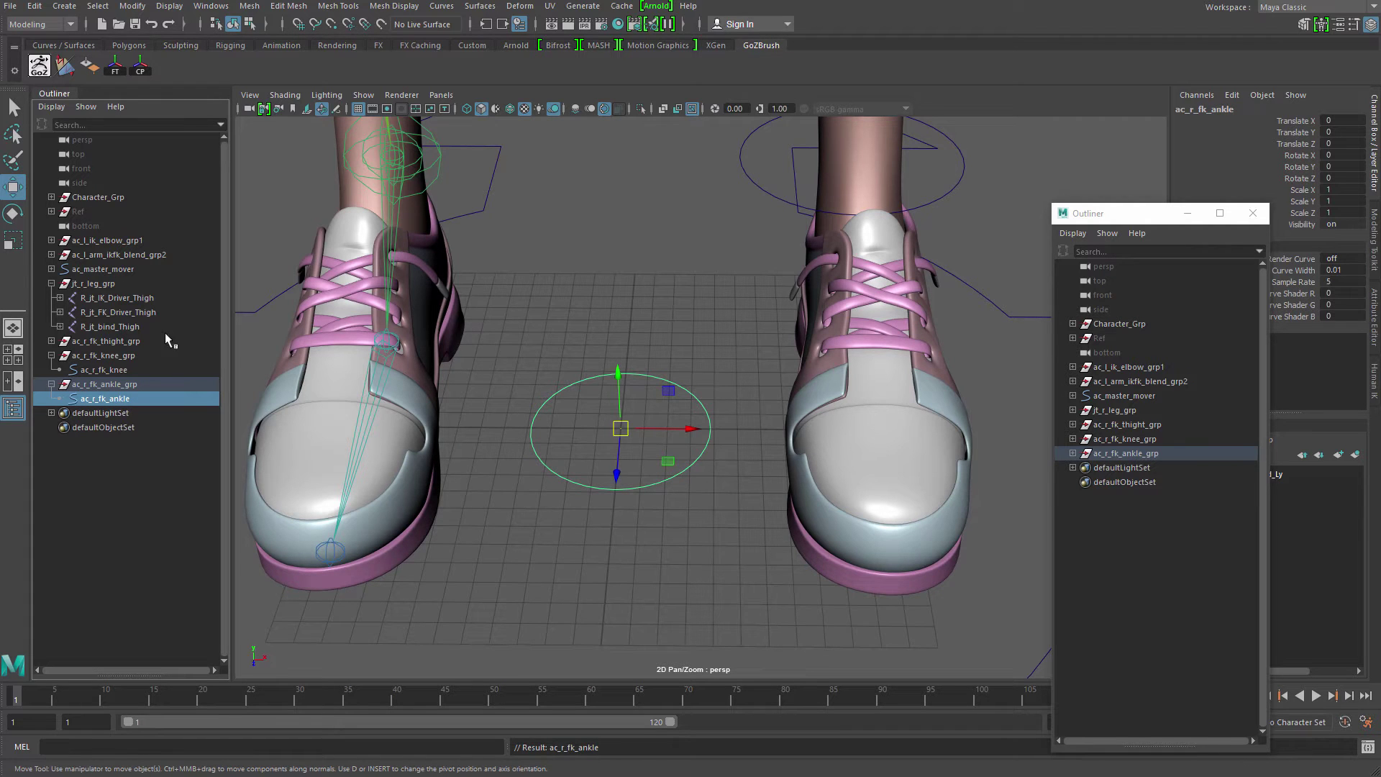
- Parent ac_r_fk_ankle_grp under the ac_r_fk_knee curve and ac_r_fk_knee_grp under the ac_r_fk_thight curve
{"action": "left_click", "coordinate": [51, 341]}
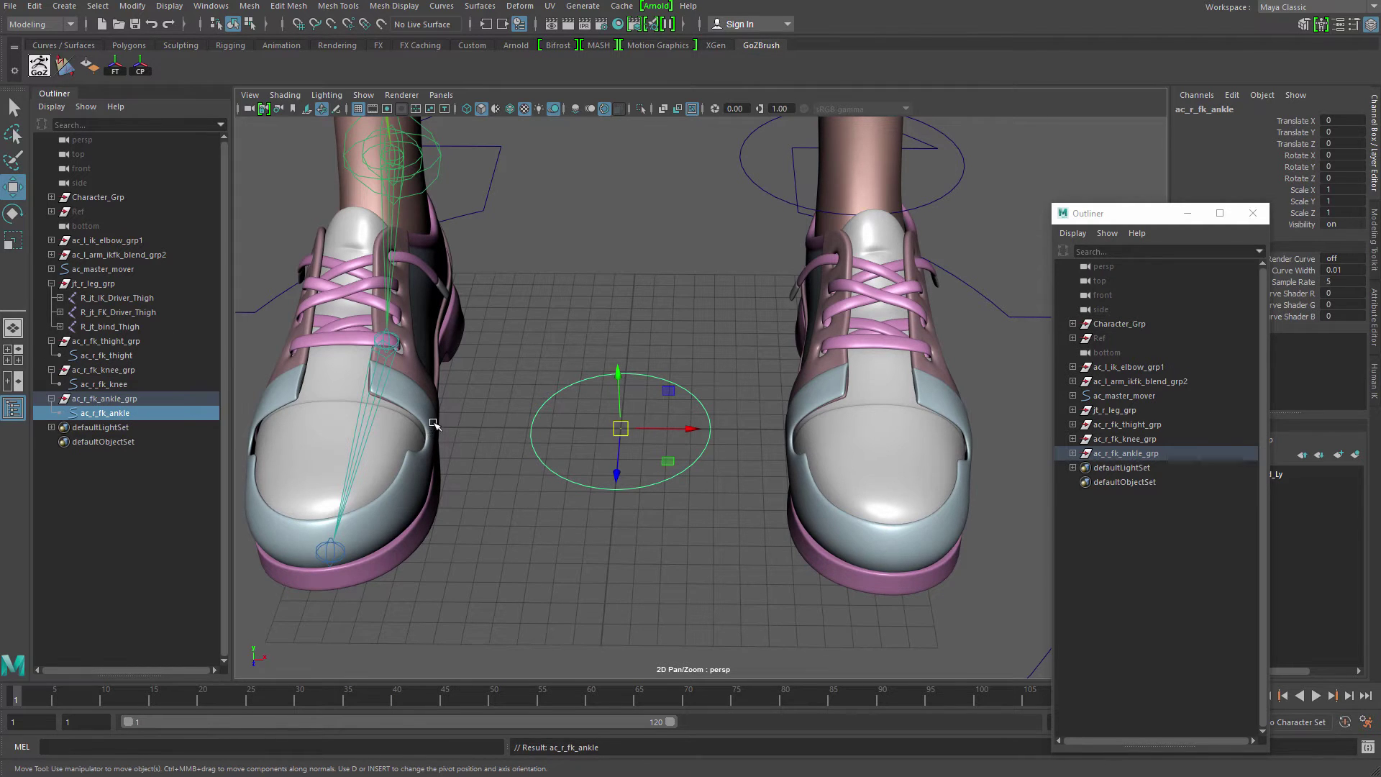
{"action": "scroll", "coordinate": [432, 439], "scroll_direction": "up", "scroll_amount": 3}
{"action": "left_click", "coordinate": [105, 399]}
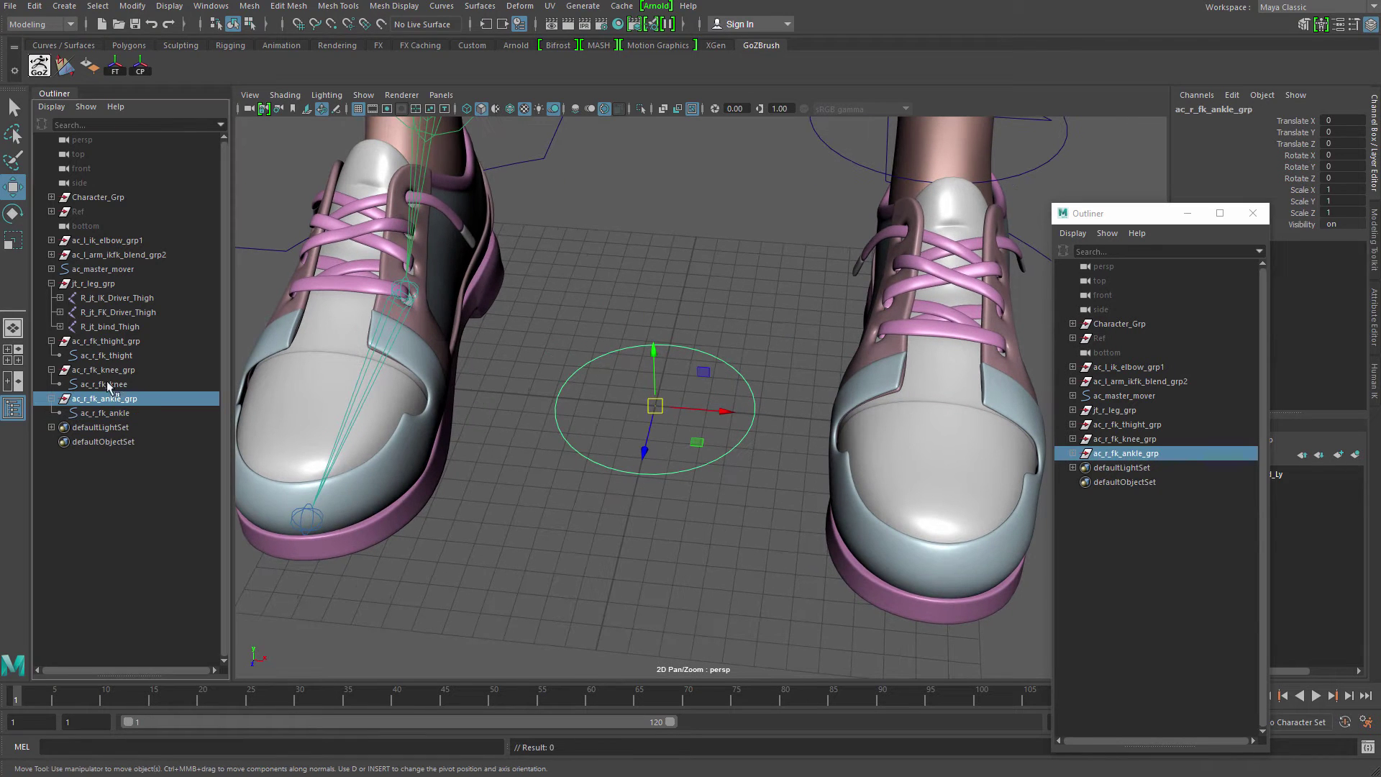
{"action": "left_click_drag", "start_coordinate": [436, 379], "coordinate": [243, 438], "text": "alt"}
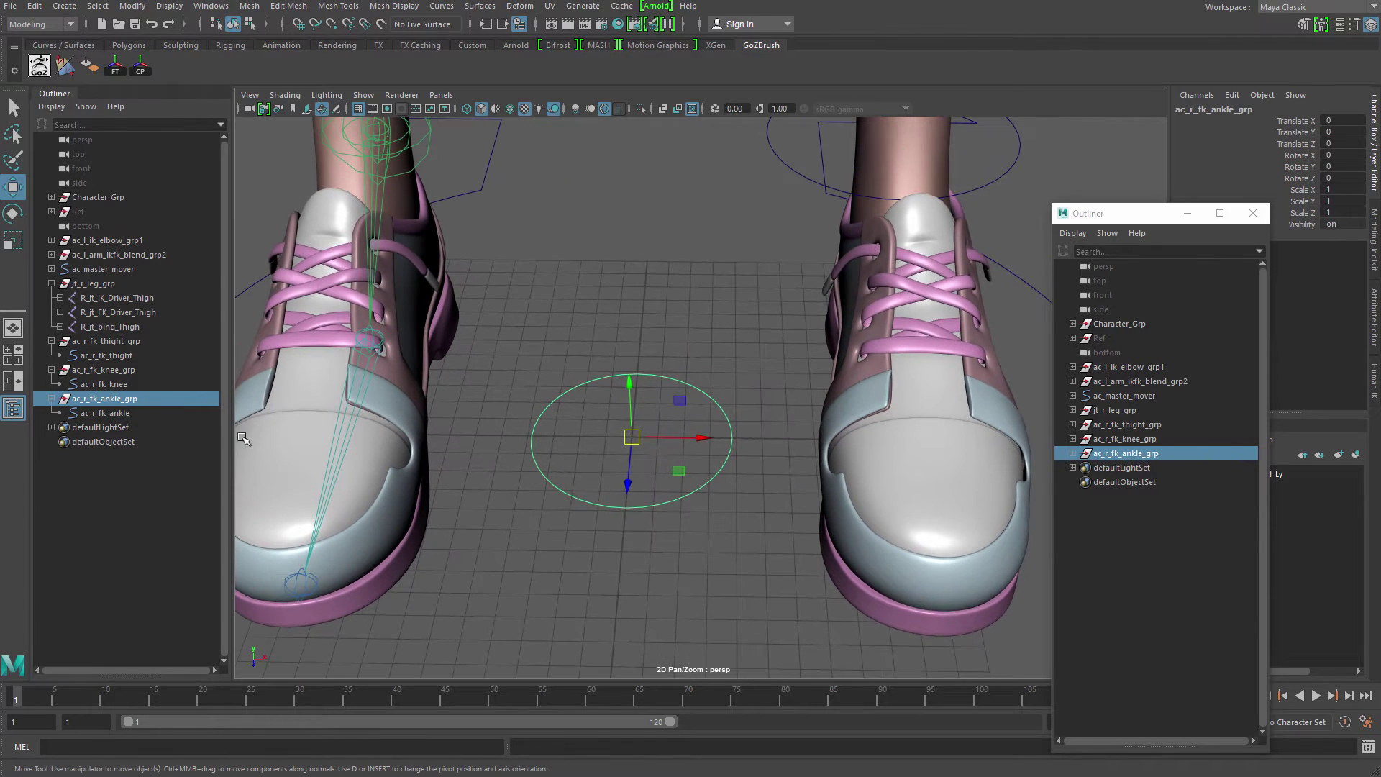
{"action": "middle_click_drag", "start_coordinate": [123, 403], "coordinate": [139, 362]}
{"action": "left_click", "coordinate": [149, 371]}
- Correct the thigh group's name to ac_r_fk_thigh_grp and its curve's name to ac_r_fk_thigh, and collapse the group
{"action": "double_click", "coordinate": [124, 357]}
{"action": "left_click", "coordinate": [122, 357]}
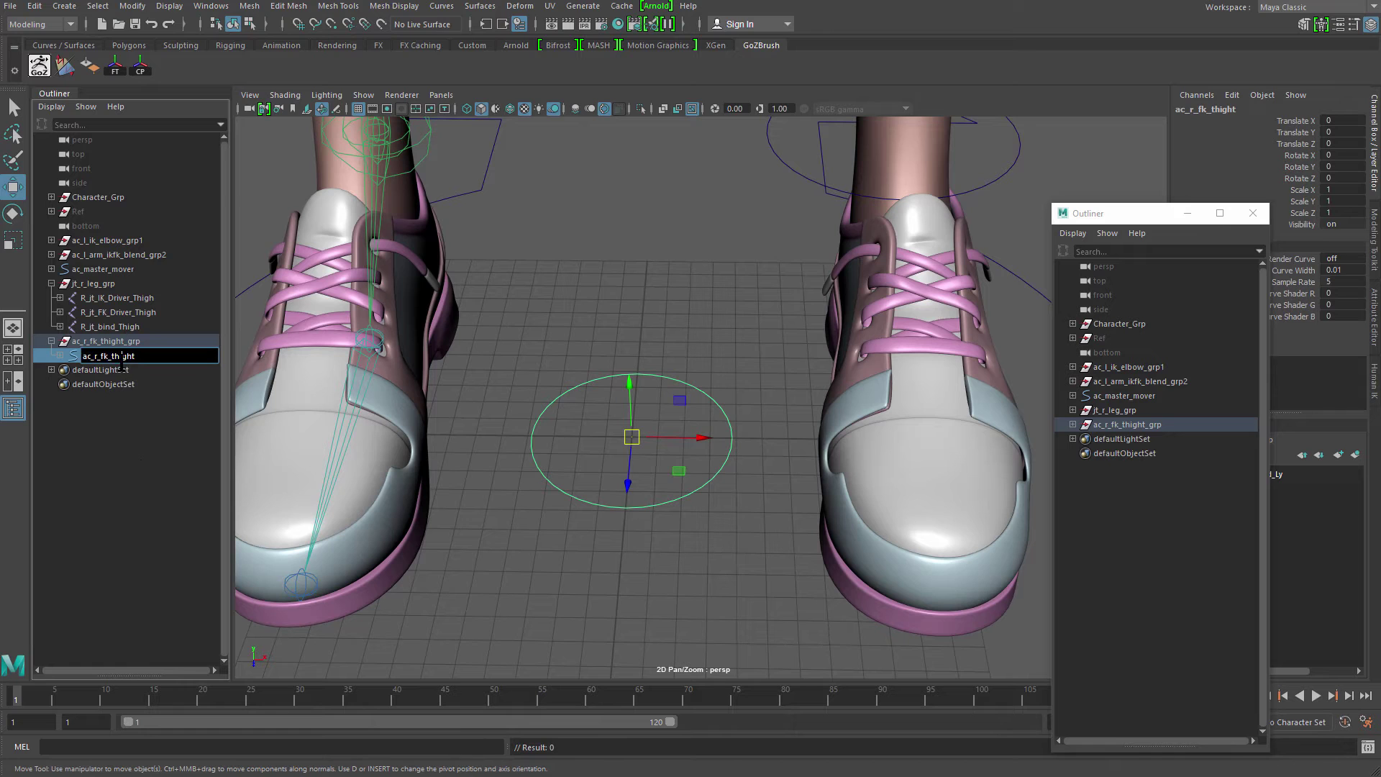
{"action": "key", "text": "BackSpace"}
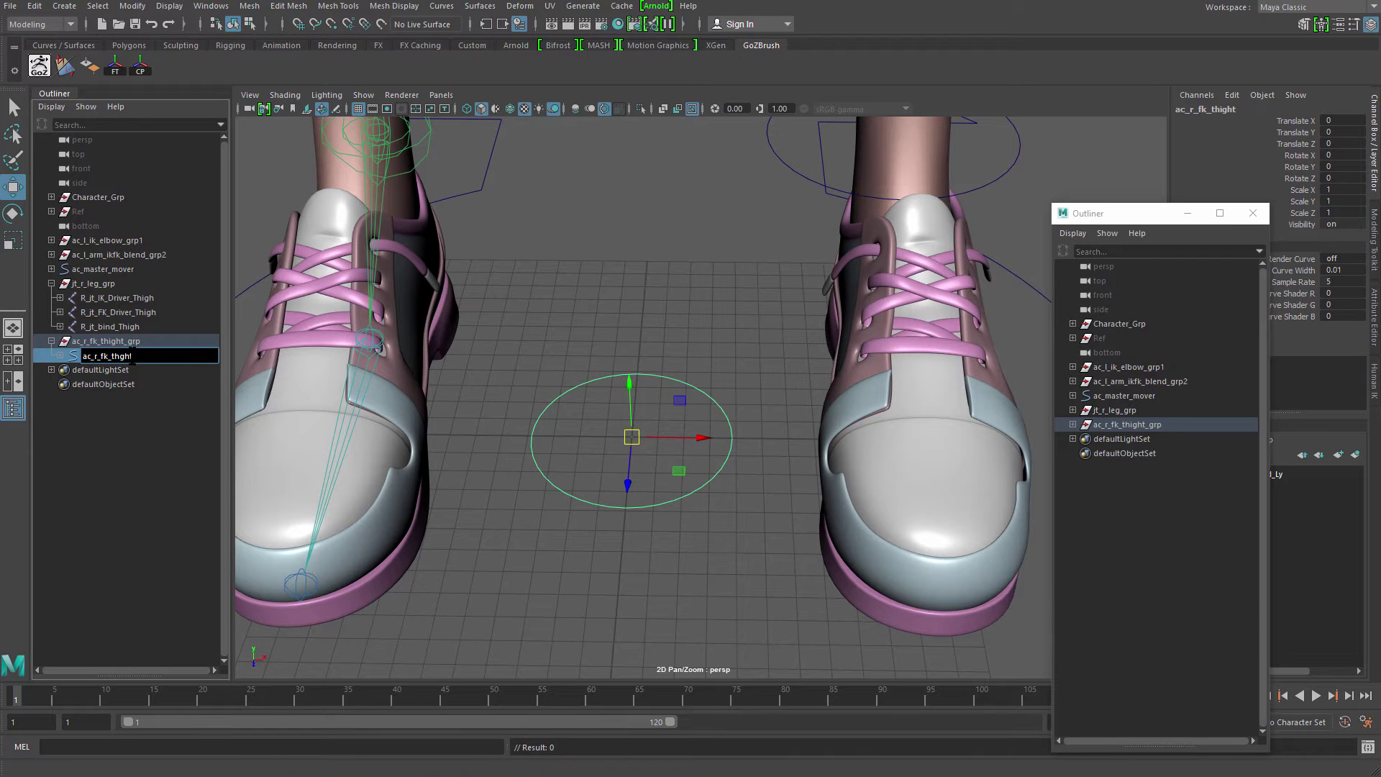
{"action": "double_click", "coordinate": [128, 343]}
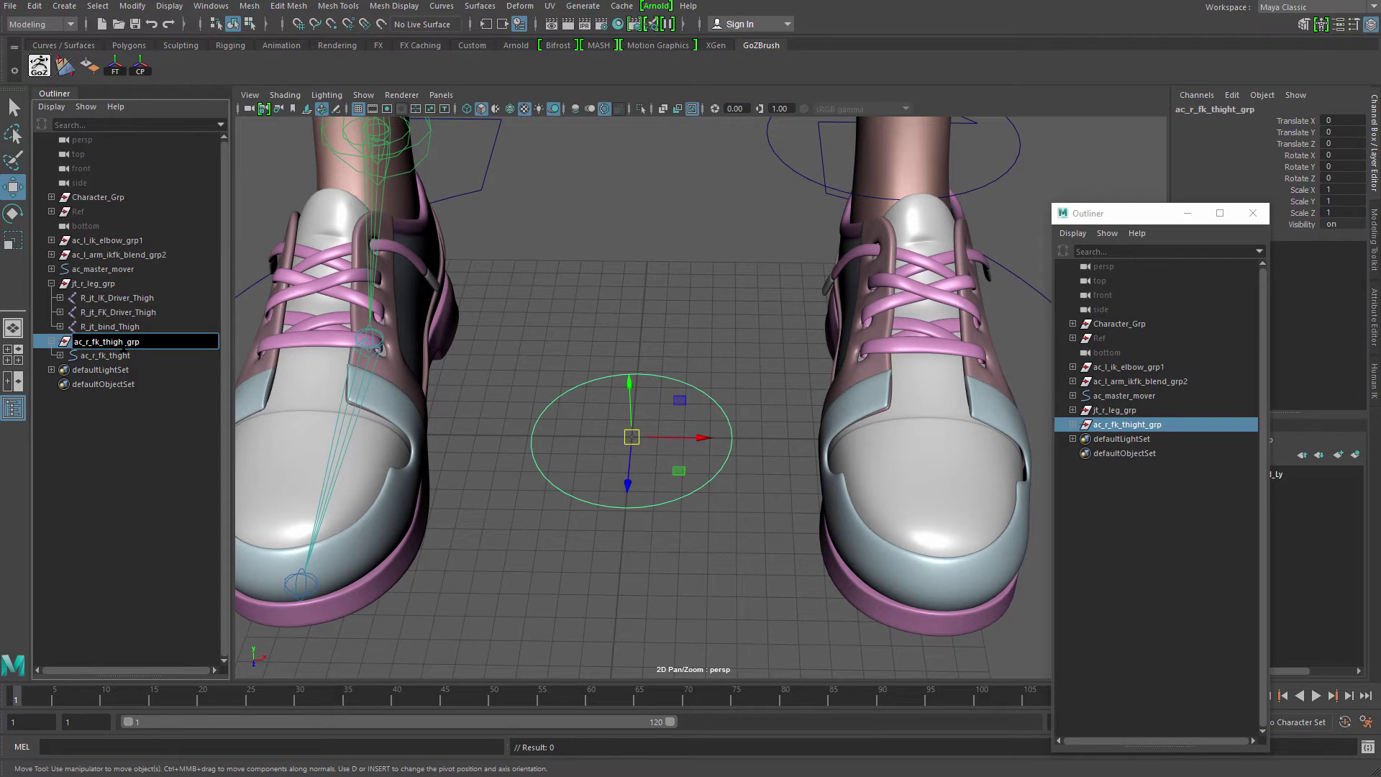
{"action": "double_click", "coordinate": [136, 355]}
{"action": "left_click", "coordinate": [140, 354]}
{"action": "key", "text": "BackSpace"}
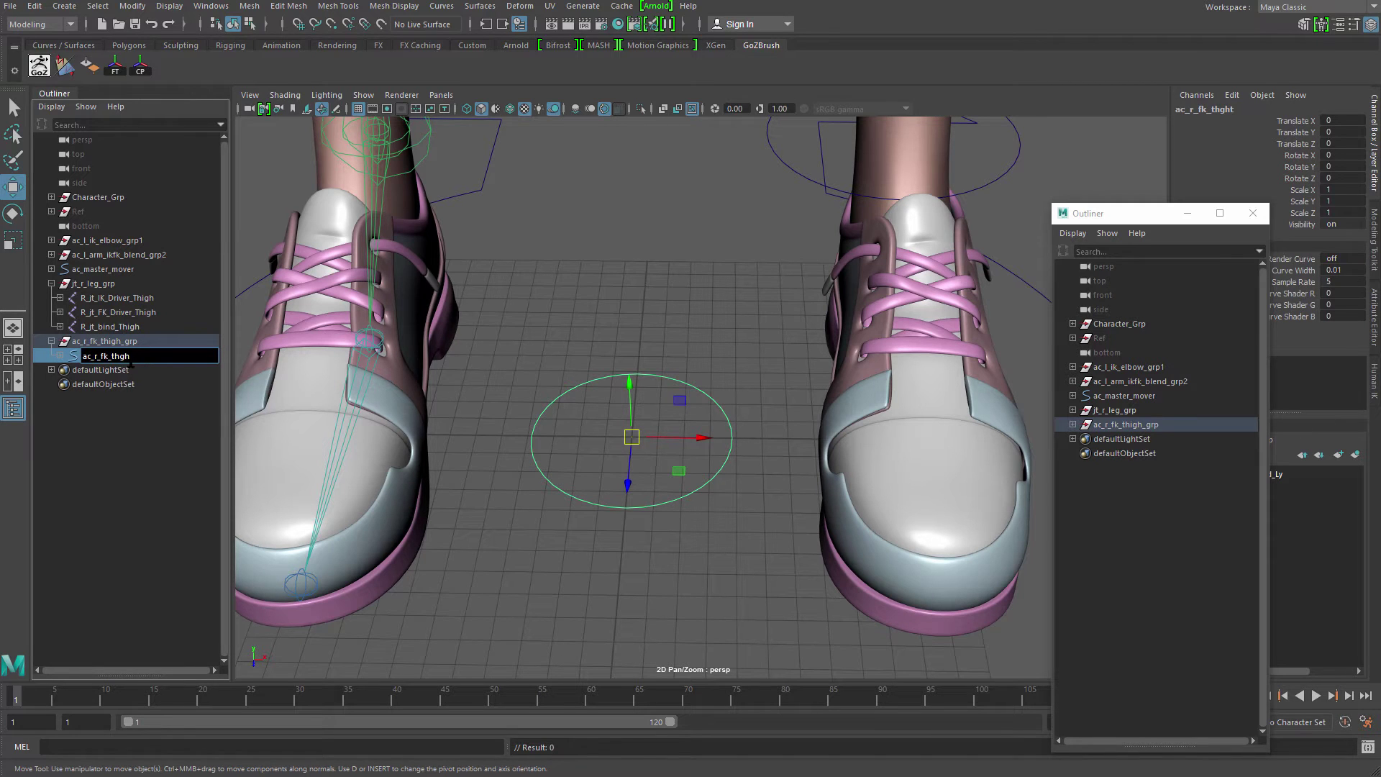
{"action": "type", "text": "i"}
{"action": "key", "text": "Return"}
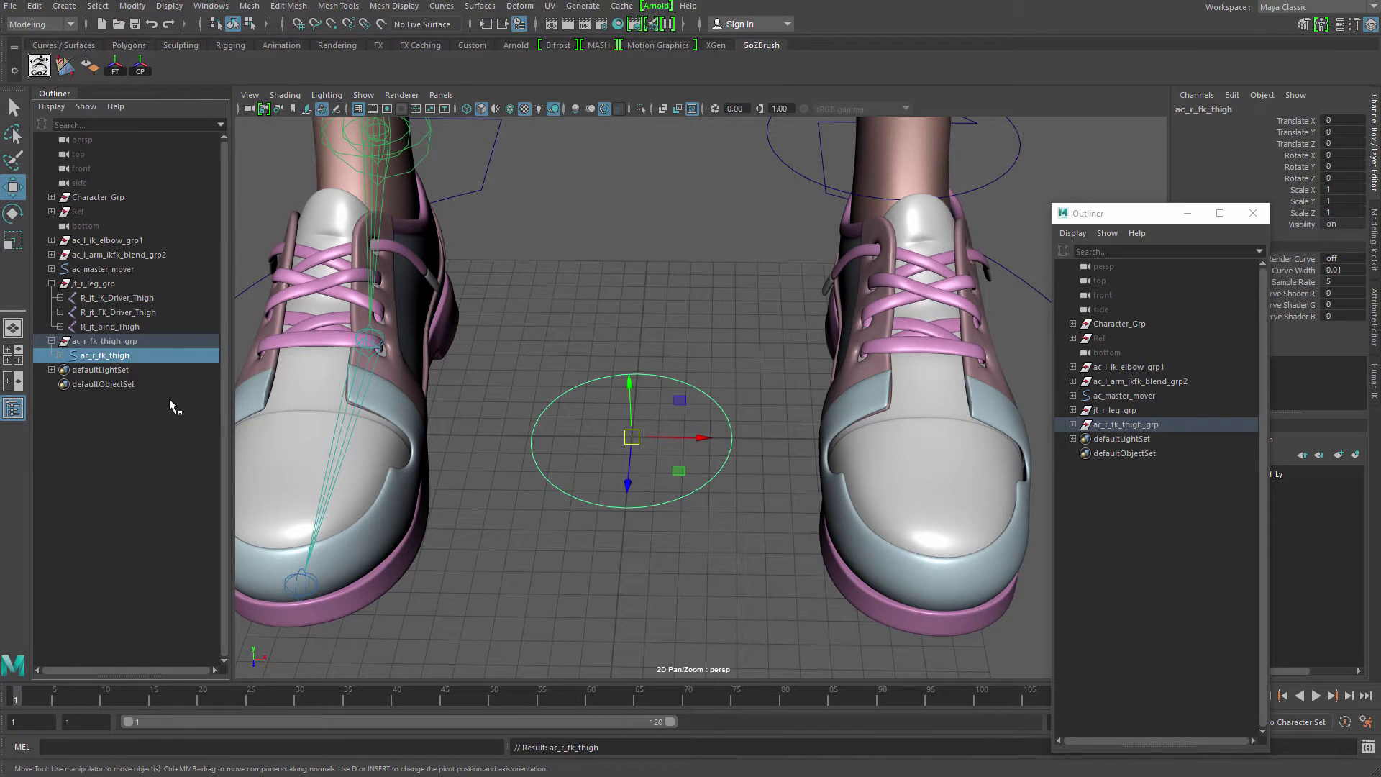
{"action": "left_click", "coordinate": [72, 342]}
{"action": "left_click", "coordinate": [51, 341]}
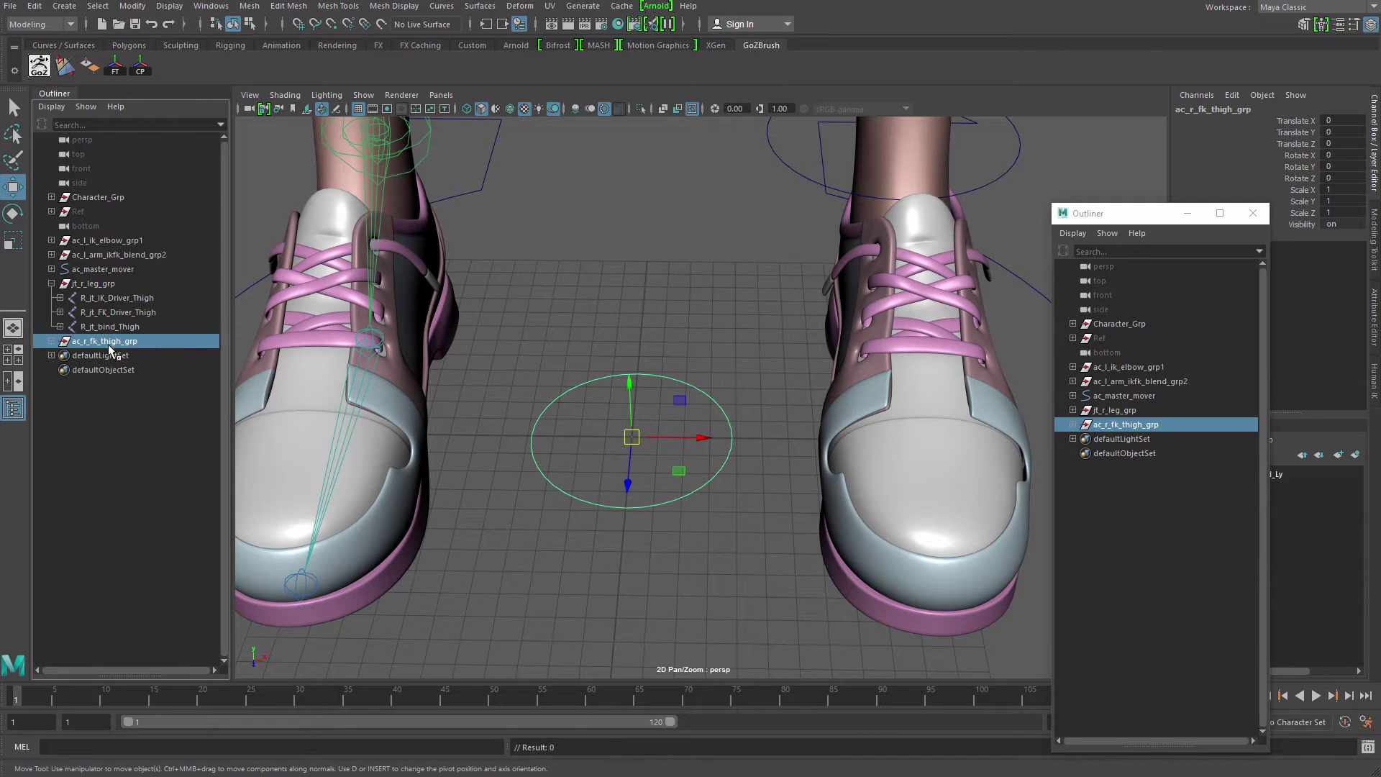
- Examine the character's right leg joint chains from the foot up to the hip joint
{"action": "scroll", "coordinate": [595, 338], "scroll_direction": "down", "scroll_amount": 8}
{"action": "scroll", "coordinate": [319, 363], "scroll_direction": "down", "scroll_amount": 4}
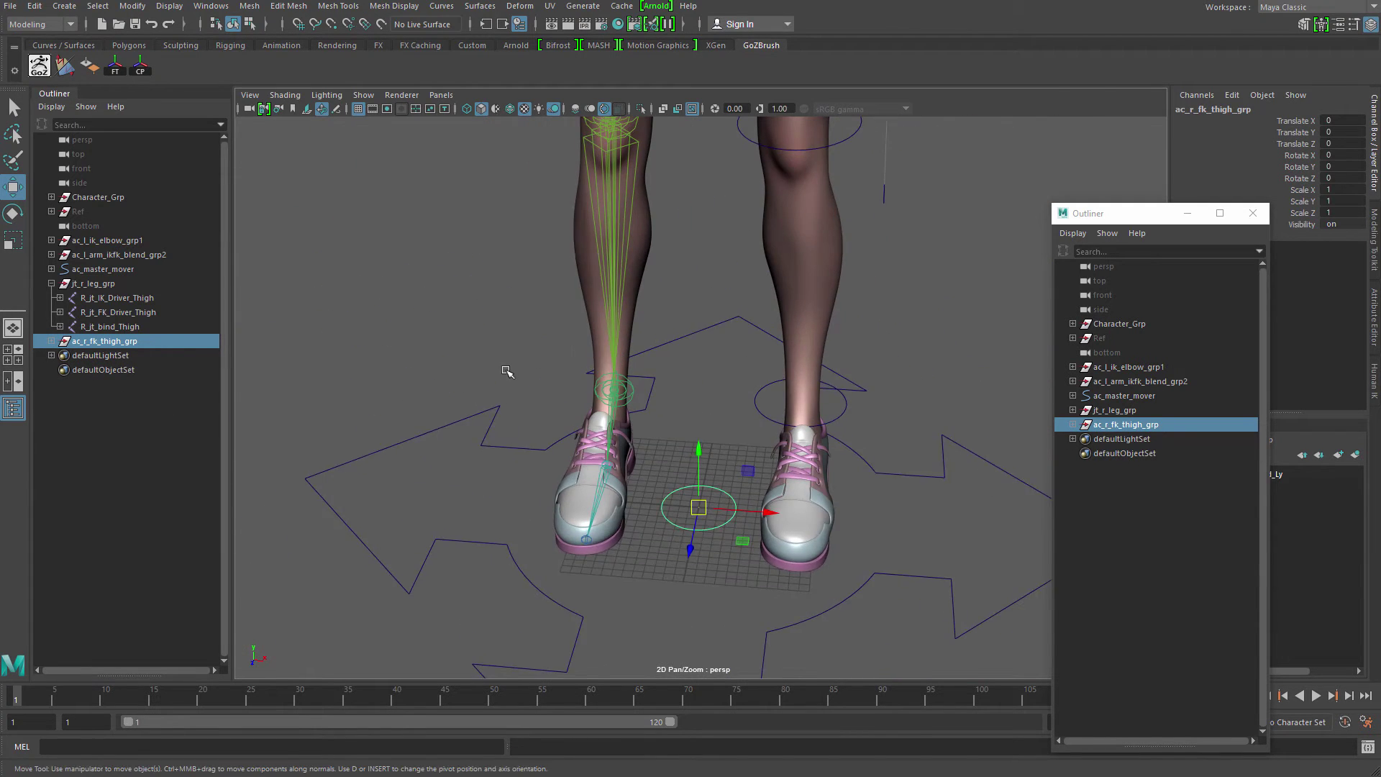
{"action": "left_click_drag", "start_coordinate": [319, 364], "coordinate": [489, 363], "text": "alt"}
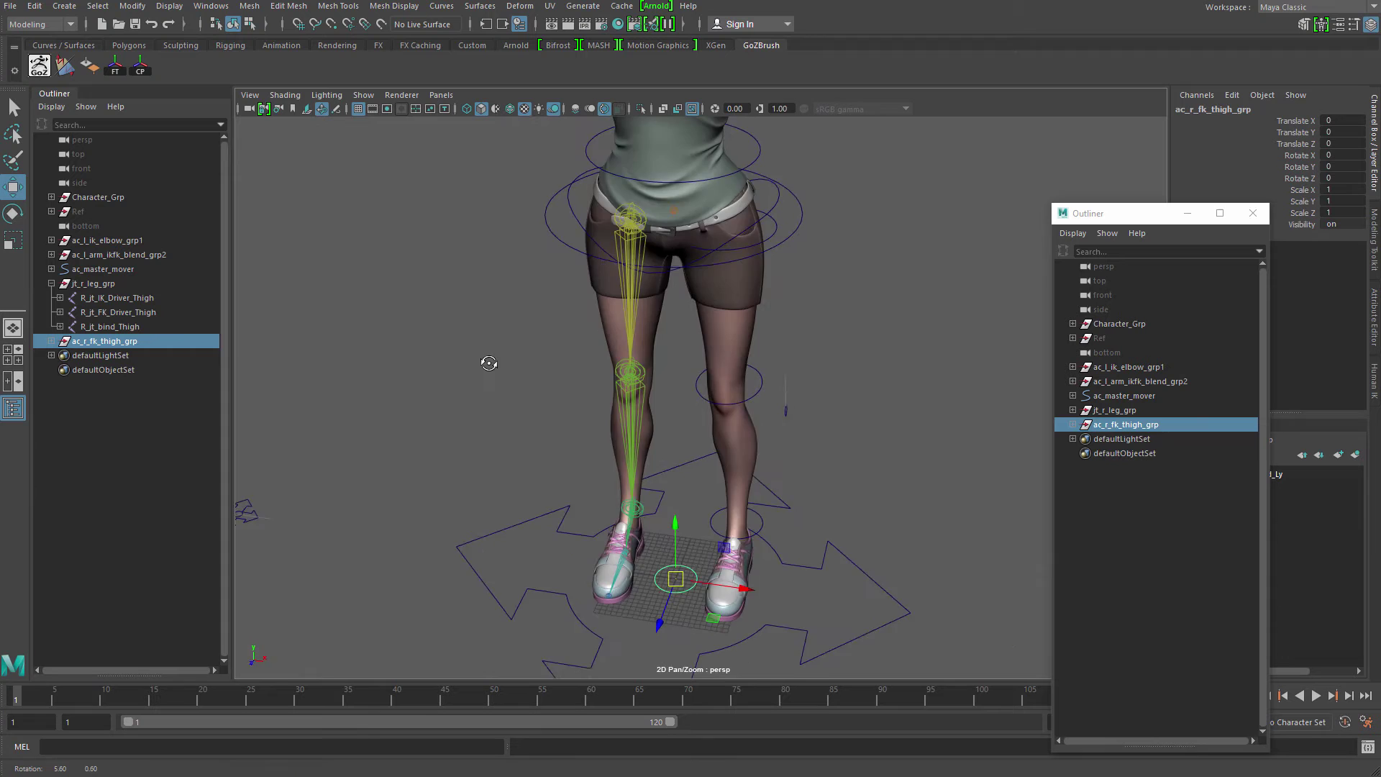
{"action": "scroll", "coordinate": [498, 387], "scroll_direction": "down", "scroll_amount": 3}
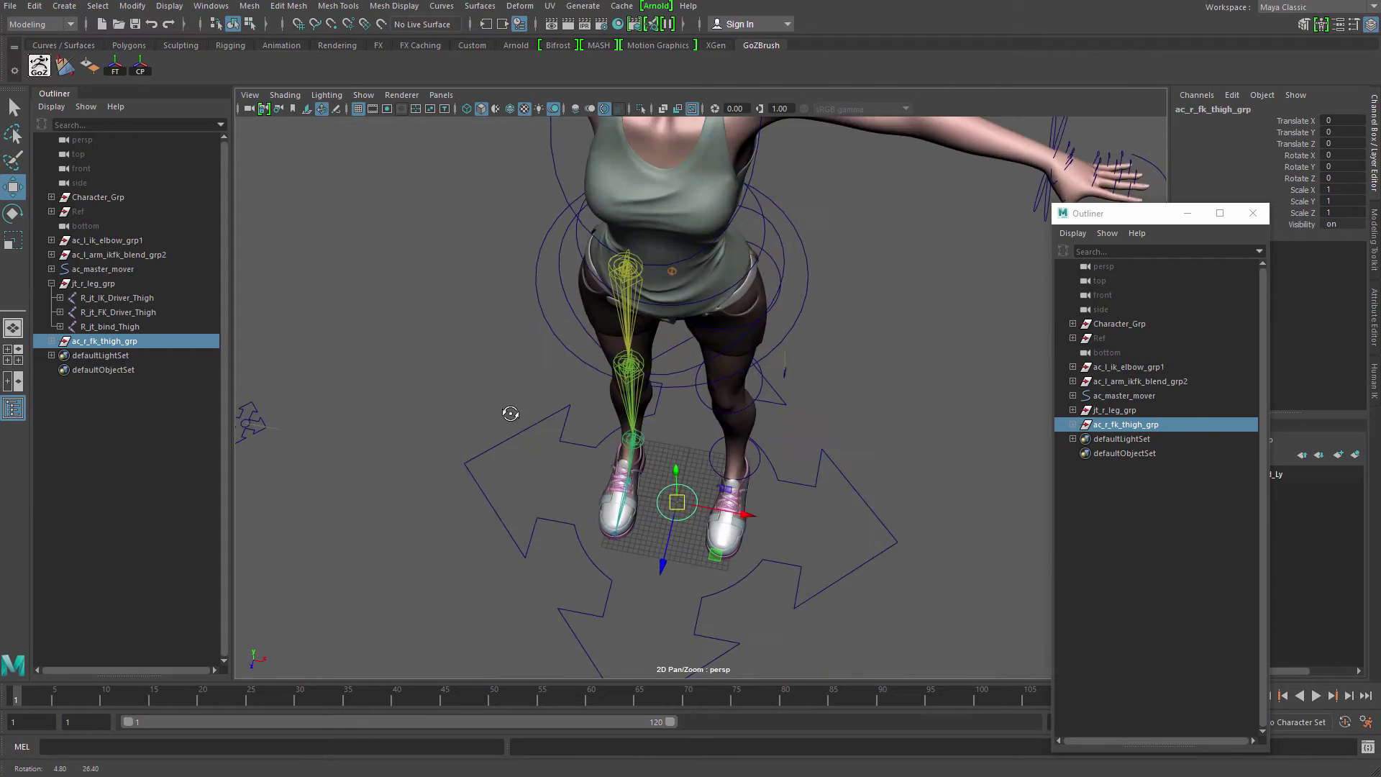
{"action": "scroll", "coordinate": [506, 370], "scroll_direction": "up", "scroll_amount": 8}
{"action": "right_click_drag", "start_coordinate": [631, 394], "coordinate": [644, 399], "text": "alt"}
{"action": "middle_click_drag", "start_coordinate": [644, 399], "coordinate": [607, 366], "text": "alt"}
{"action": "middle_click_drag", "start_coordinate": [658, 547], "coordinate": [660, 465], "text": "alt"}
{"action": "middle_click_drag", "start_coordinate": [695, 612], "coordinate": [699, 570], "text": "alt"}
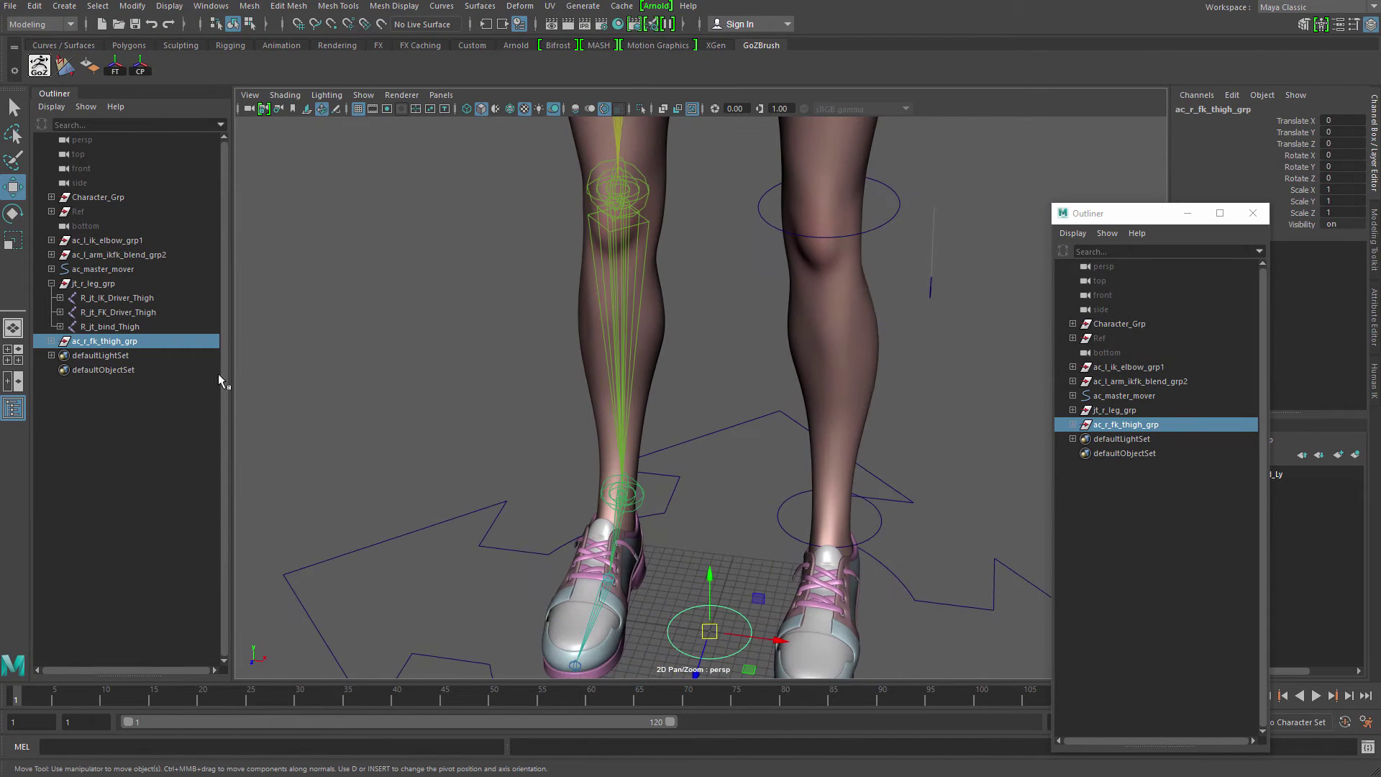
{"action": "middle_click_drag", "start_coordinate": [557, 354], "coordinate": [584, 536], "text": "alt"}
{"action": "middle_click_drag", "start_coordinate": [677, 284], "coordinate": [669, 557], "text": "alt"}
{"action": "right_click_drag", "start_coordinate": [634, 403], "coordinate": [688, 398], "text": "alt"}
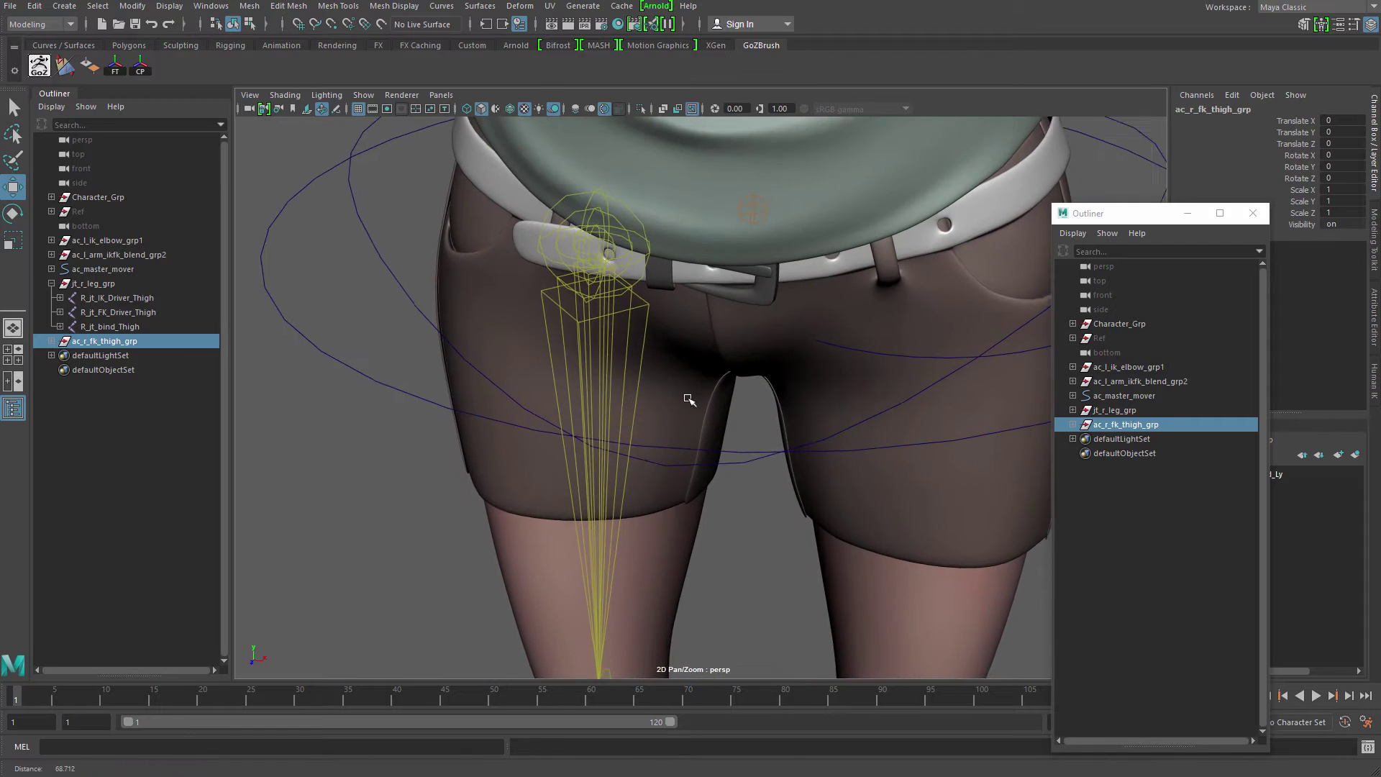
- Match all transforms of ac_r_fk_thigh_grp to the R_jt_IK_Driver_Thigh joint and isolate the two objects in the view
{"action": "left_click", "coordinate": [644, 302], "text": "shift"}
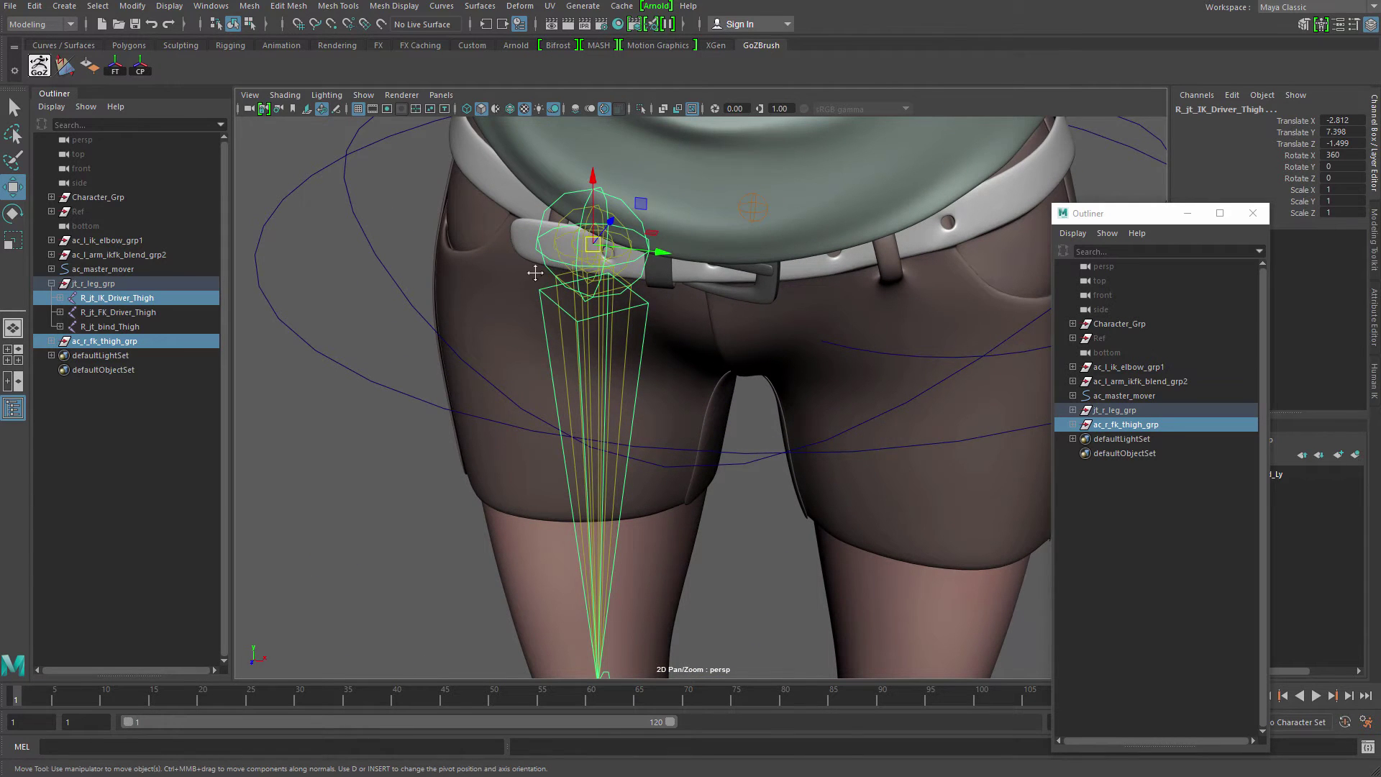
{"action": "middle_click_drag", "start_coordinate": [533, 270], "coordinate": [522, 275], "text": "alt"}
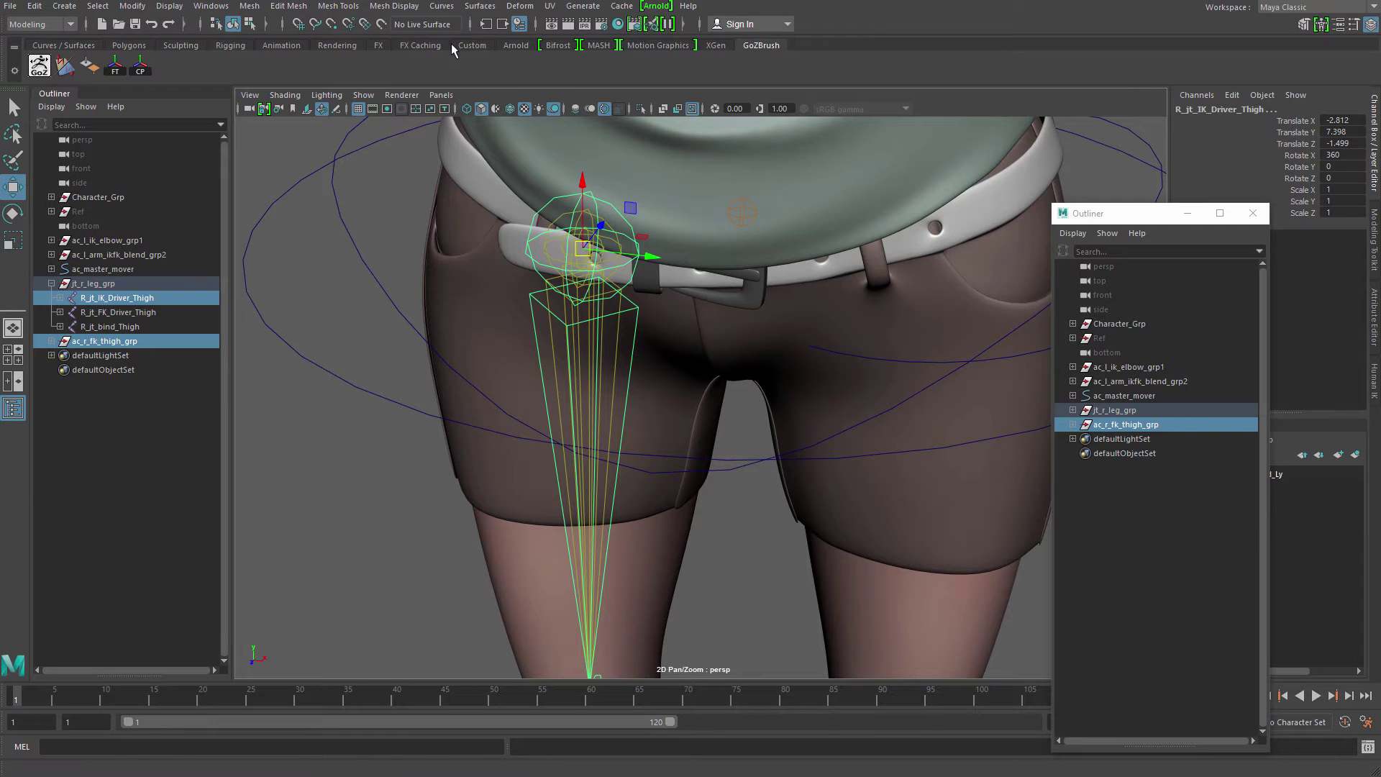
{"action": "left_click", "coordinate": [132, 6]}
{"action": "mouse_move", "coordinate": [230, 86]}
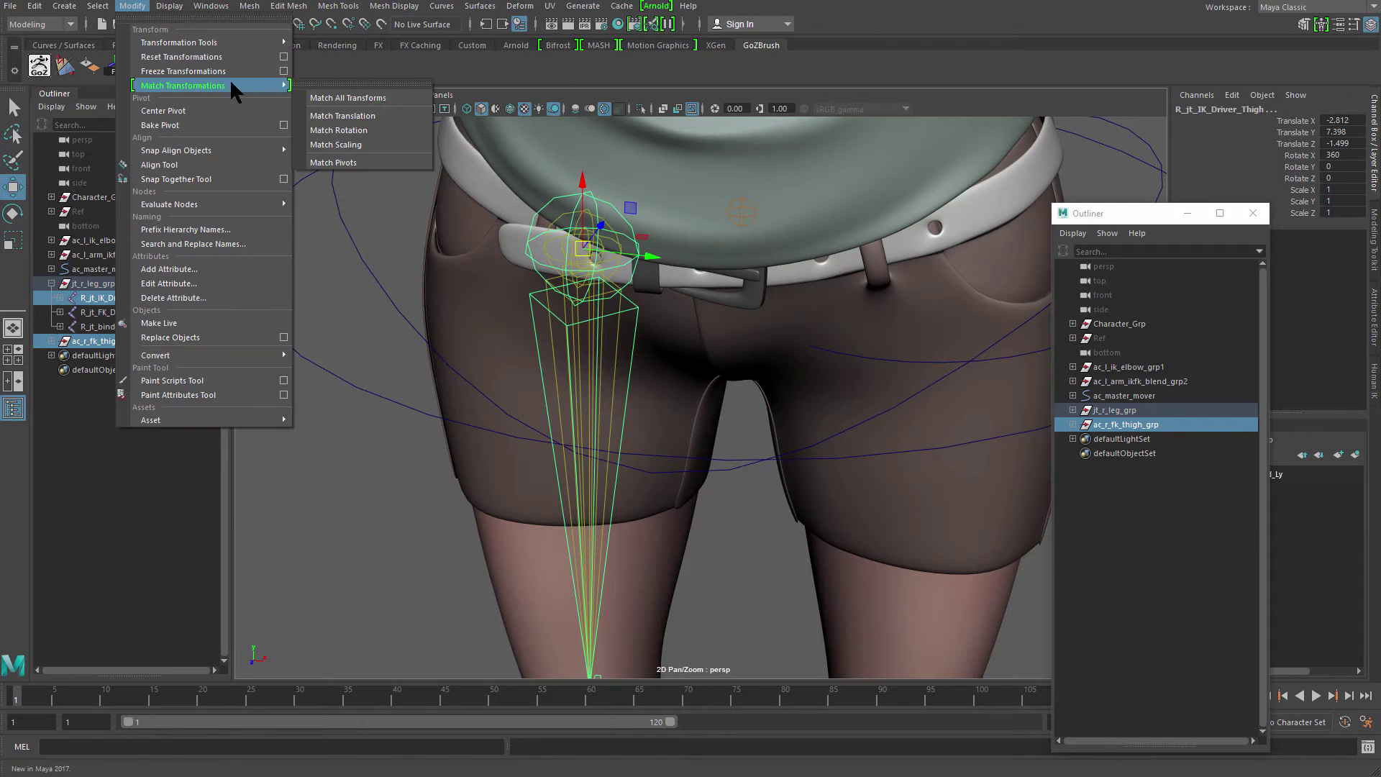
{"action": "left_click", "coordinate": [349, 98]}
{"action": "scroll", "coordinate": [545, 311], "scroll_direction": "down", "scroll_amount": 3}
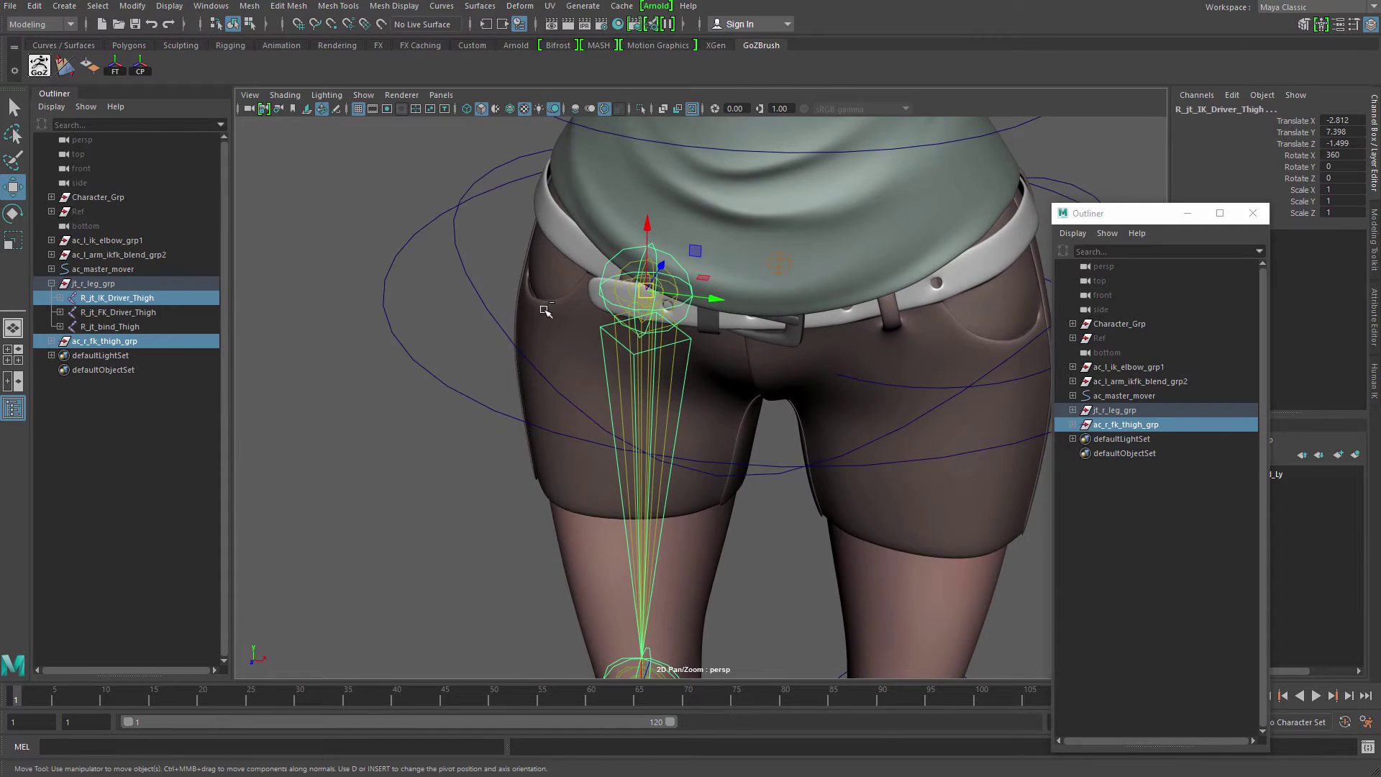
{"action": "key", "text": "ctrl+1"}
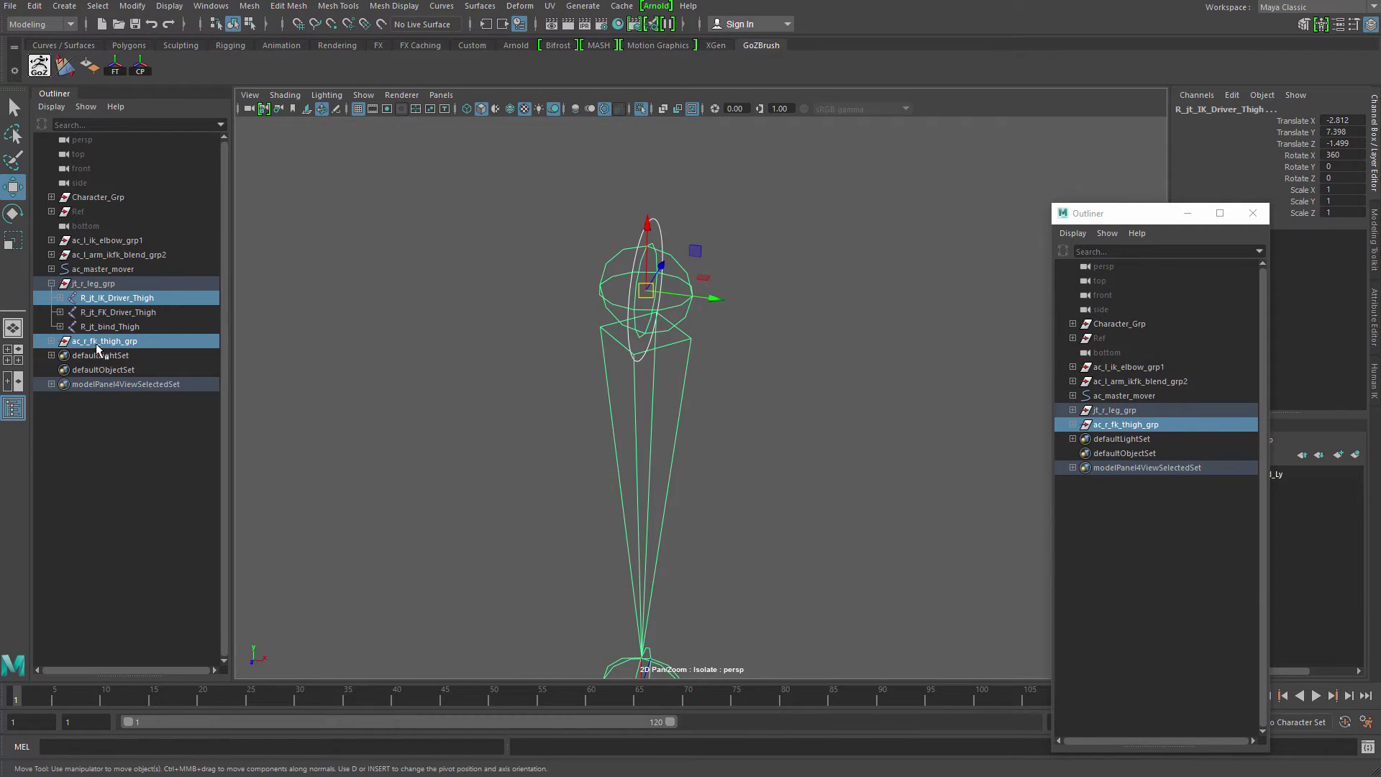
- Match all transforms of ac_r_fk_knee_grp, nested under ac_r_fk_thigh, to the R_jt_IK_Driver_Knee joint
{"action": "left_click", "coordinate": [51, 341]}
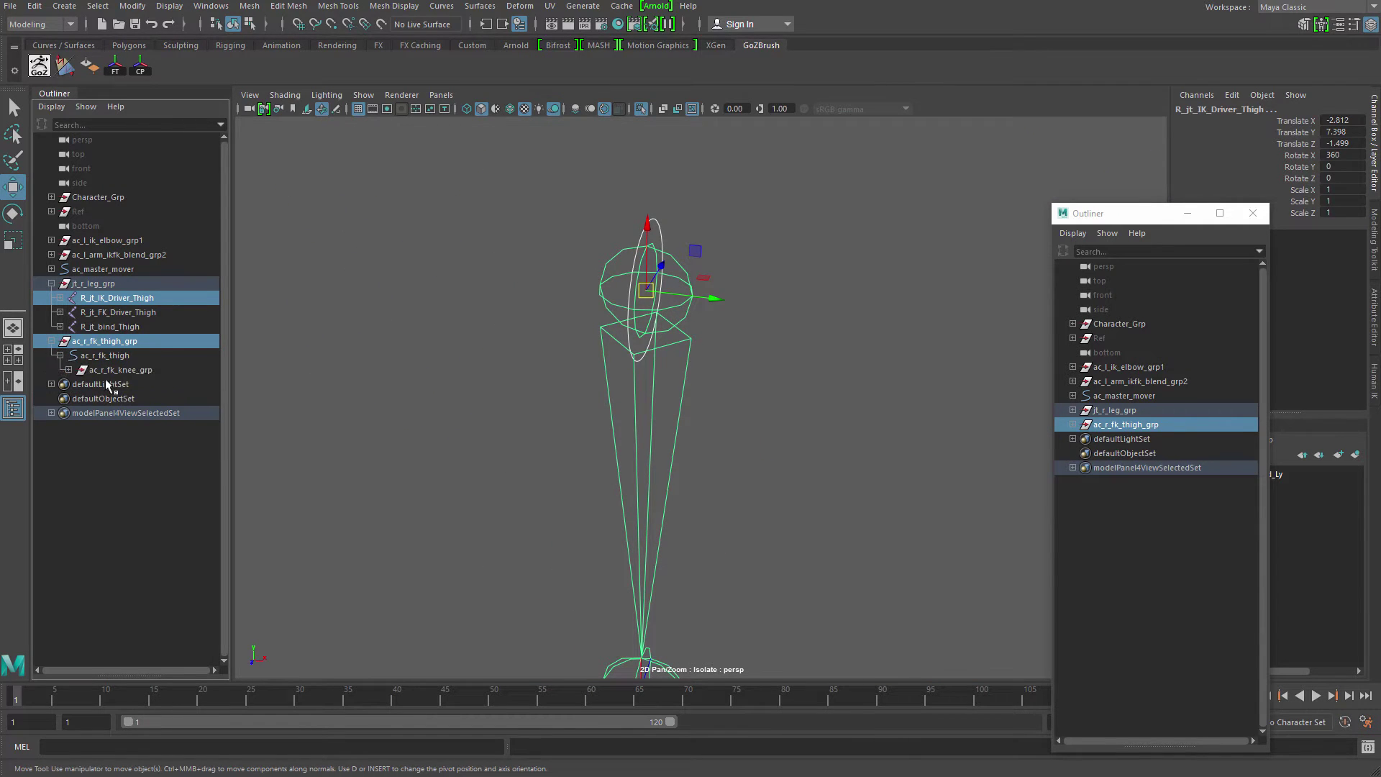
{"action": "left_click", "coordinate": [117, 372]}
{"action": "scroll", "coordinate": [485, 345], "scroll_direction": "down", "scroll_amount": 1}
{"action": "middle_click_drag", "start_coordinate": [484, 345], "coordinate": [482, 252], "text": "alt"}
{"action": "middle_click_drag", "start_coordinate": [360, 380], "coordinate": [348, 339], "text": "alt"}
{"action": "scroll", "coordinate": [360, 345], "scroll_direction": "up", "scroll_amount": 1}
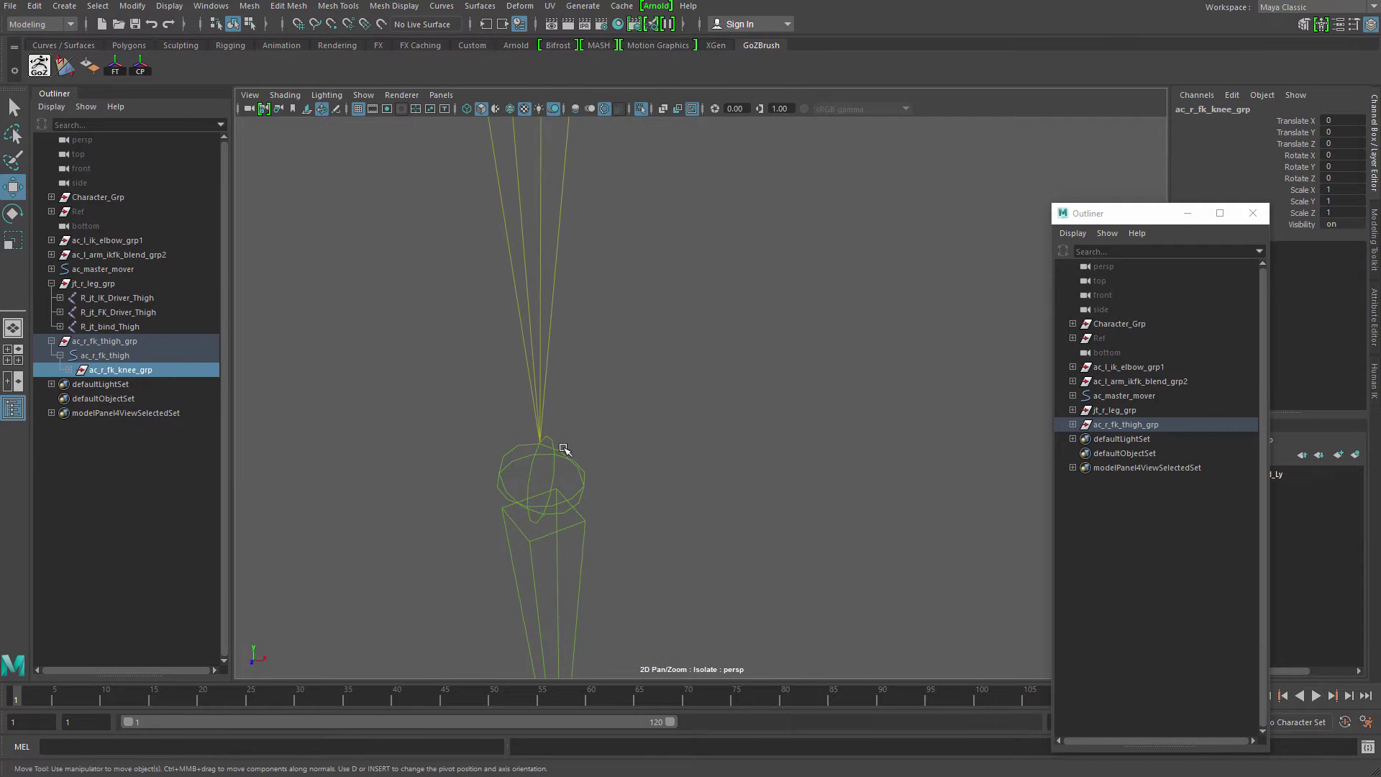
{"action": "left_click", "coordinate": [562, 448], "text": "shift"}
{"action": "middle_click_drag", "start_coordinate": [562, 448], "coordinate": [553, 408], "text": "alt"}
{"action": "left_click", "coordinate": [131, 5]}
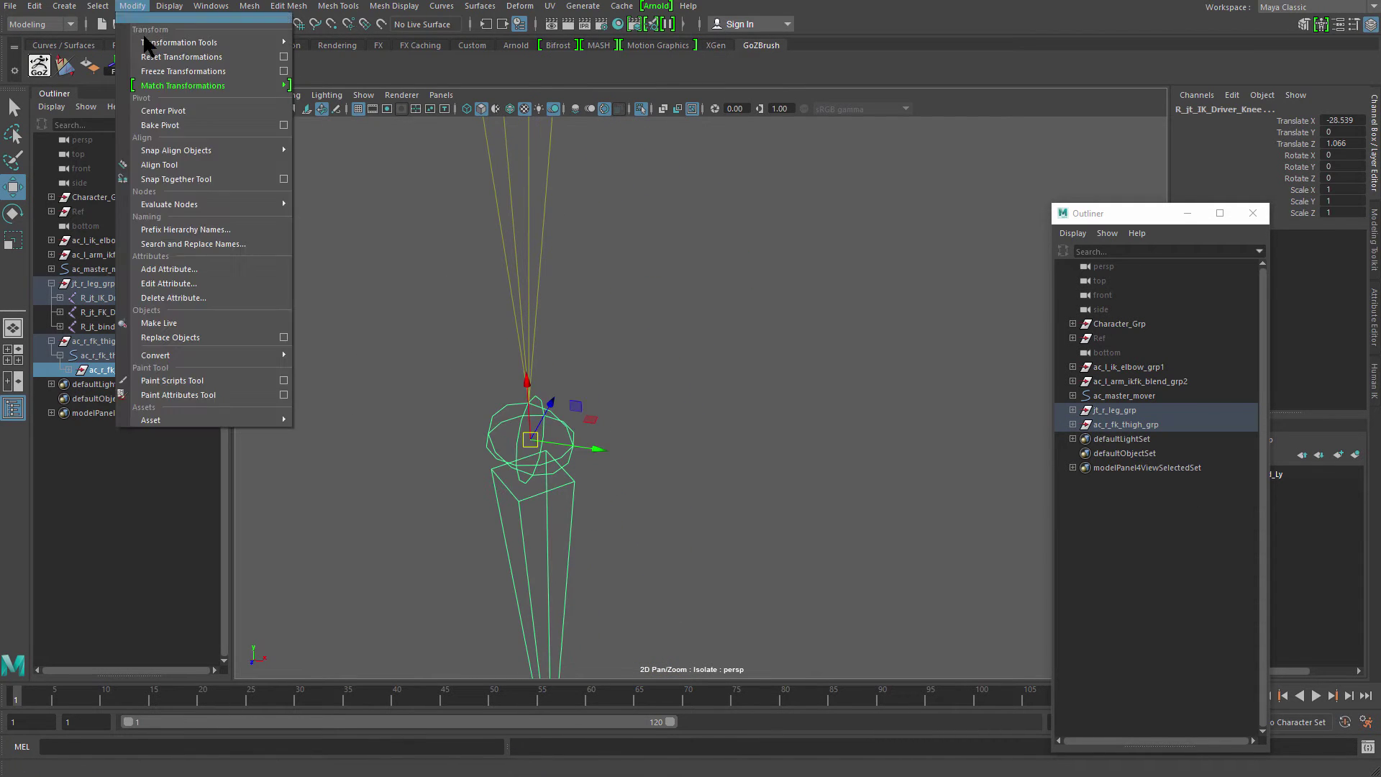
{"action": "mouse_move", "coordinate": [208, 88]}
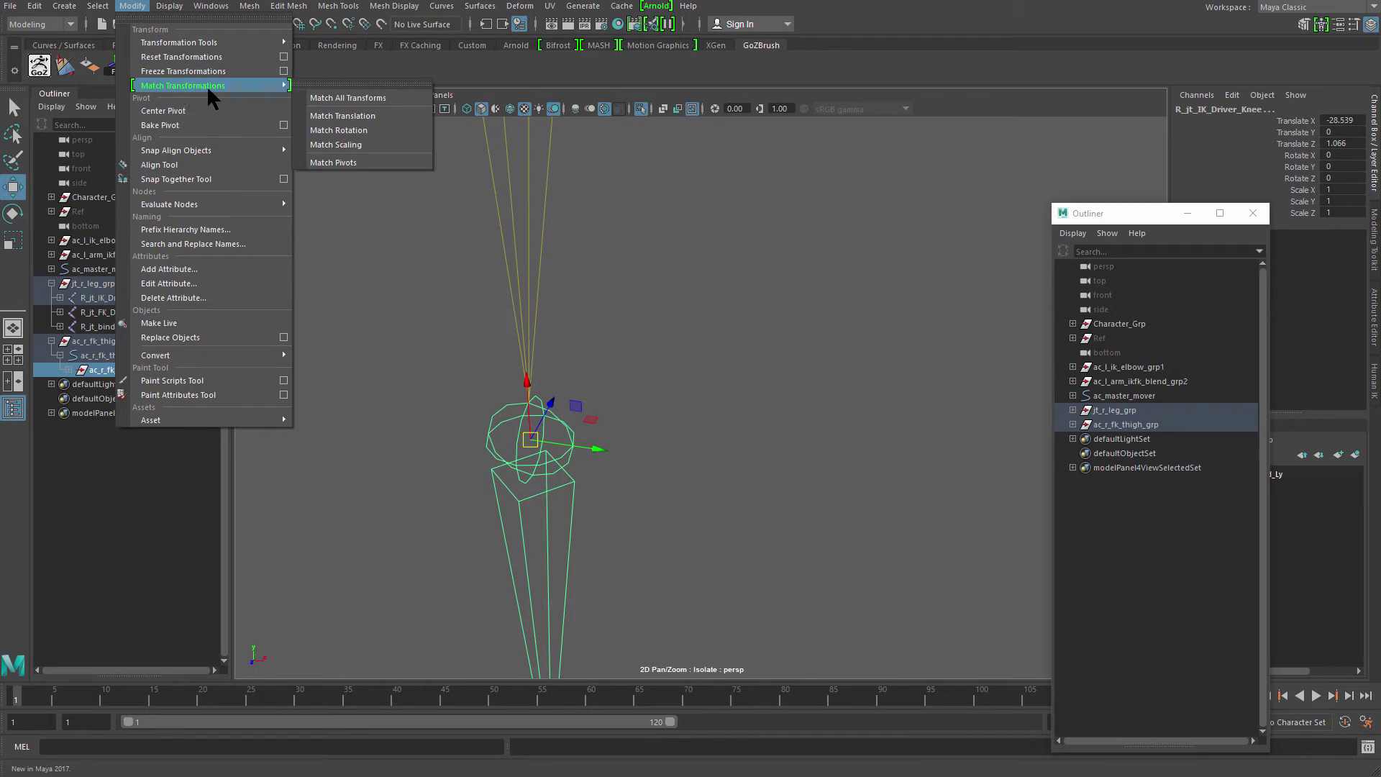
{"action": "left_click", "coordinate": [368, 97]}
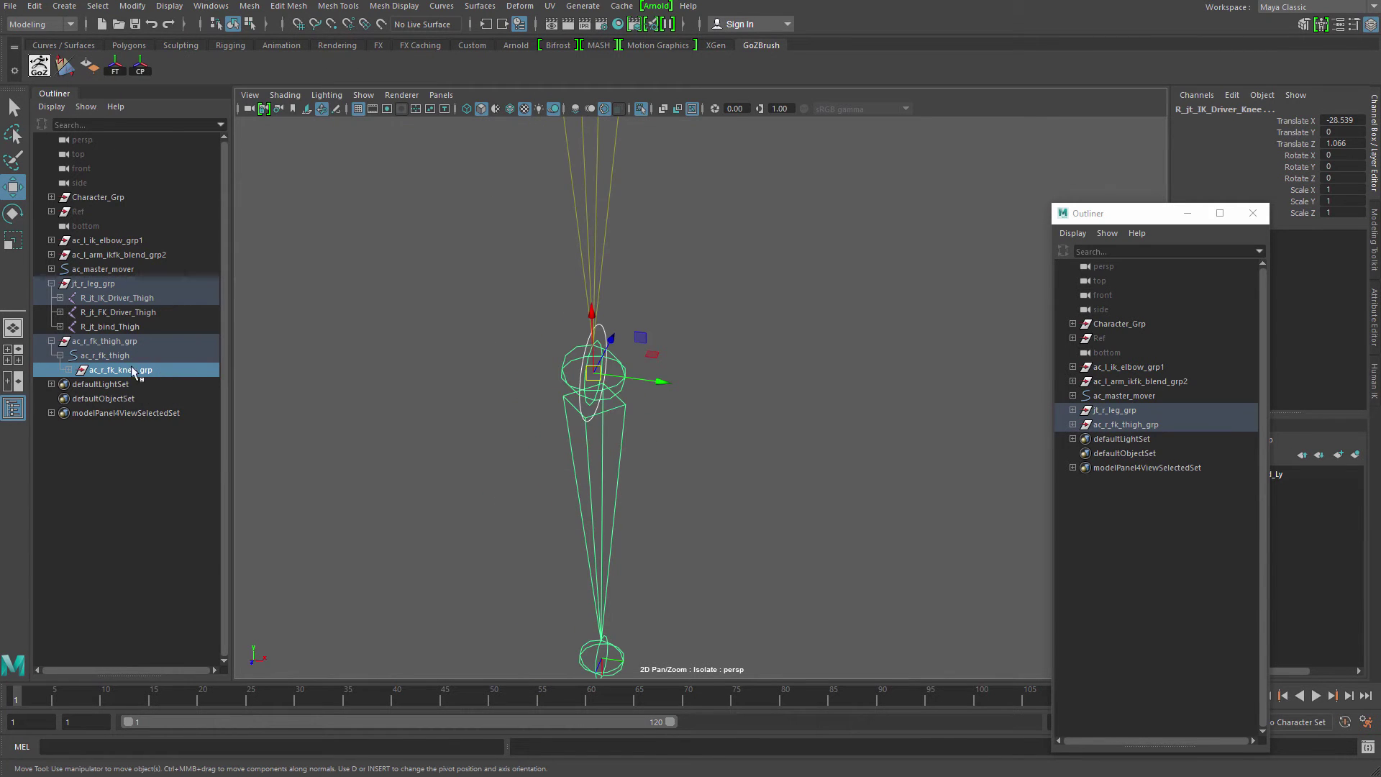
- Match all transforms of ac_r_fk_ankle_grp, nested under ac_r_fk_knee, to the R_jt_IK_Driver_Ankle joint
{"action": "left_click", "coordinate": [68, 369]}
{"action": "left_click", "coordinate": [77, 384]}
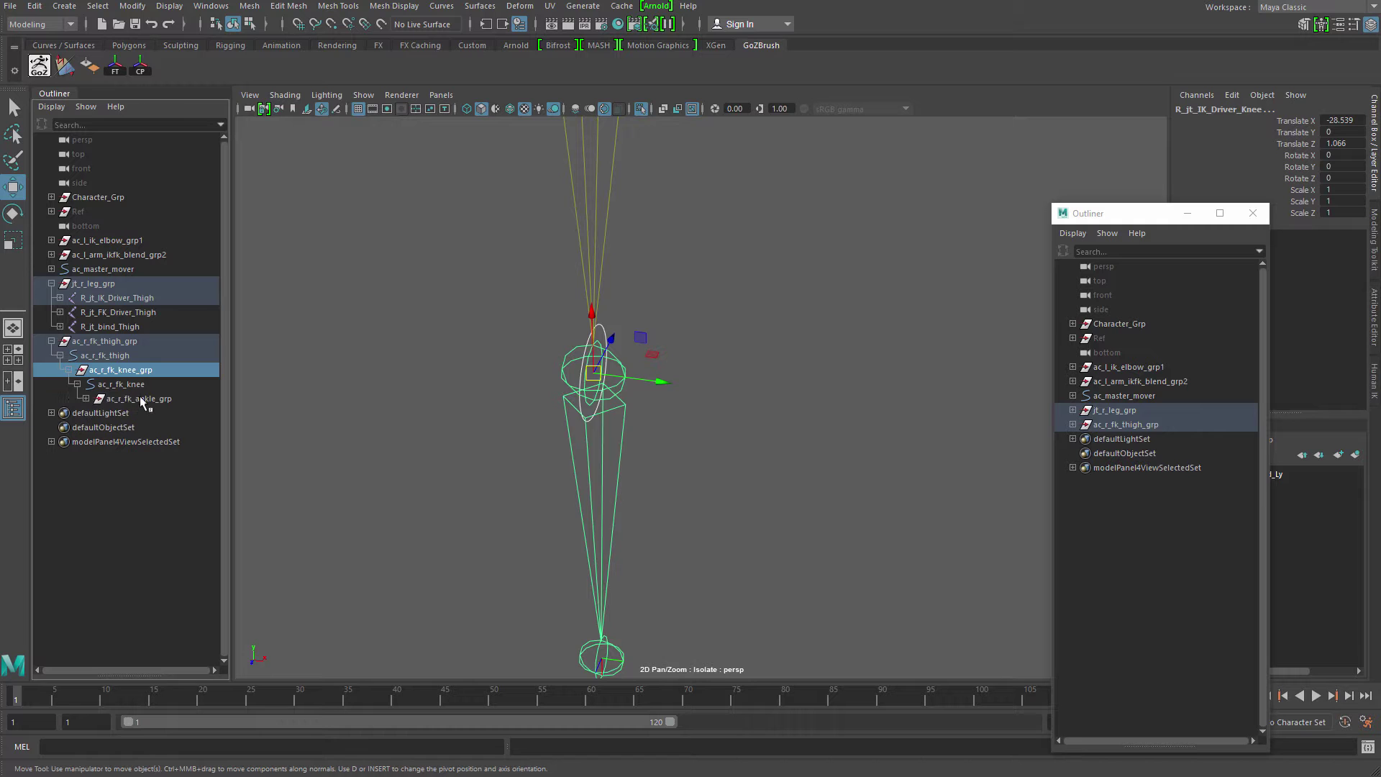
{"action": "left_click", "coordinate": [140, 399]}
{"action": "left_click_drag", "start_coordinate": [432, 425], "coordinate": [468, 429], "text": "alt"}
{"action": "right_click_drag", "start_coordinate": [469, 430], "coordinate": [532, 533], "text": "alt"}
{"action": "middle_click_drag", "start_coordinate": [532, 532], "coordinate": [492, 352], "text": "alt"}
{"action": "right_click_drag", "start_coordinate": [492, 353], "coordinate": [526, 403], "text": "alt"}
{"action": "left_click", "coordinate": [531, 461], "text": "shift"}
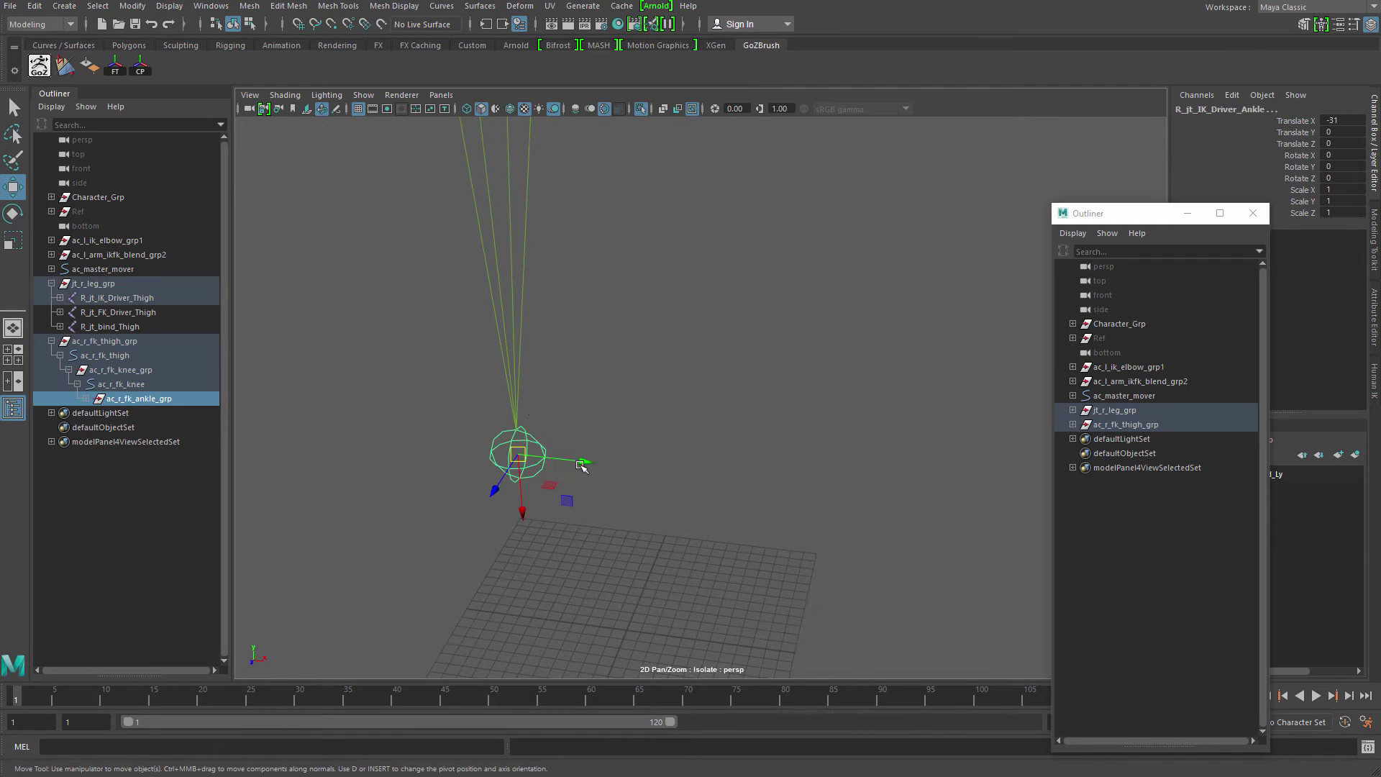
{"action": "left_click", "coordinate": [133, 5]}
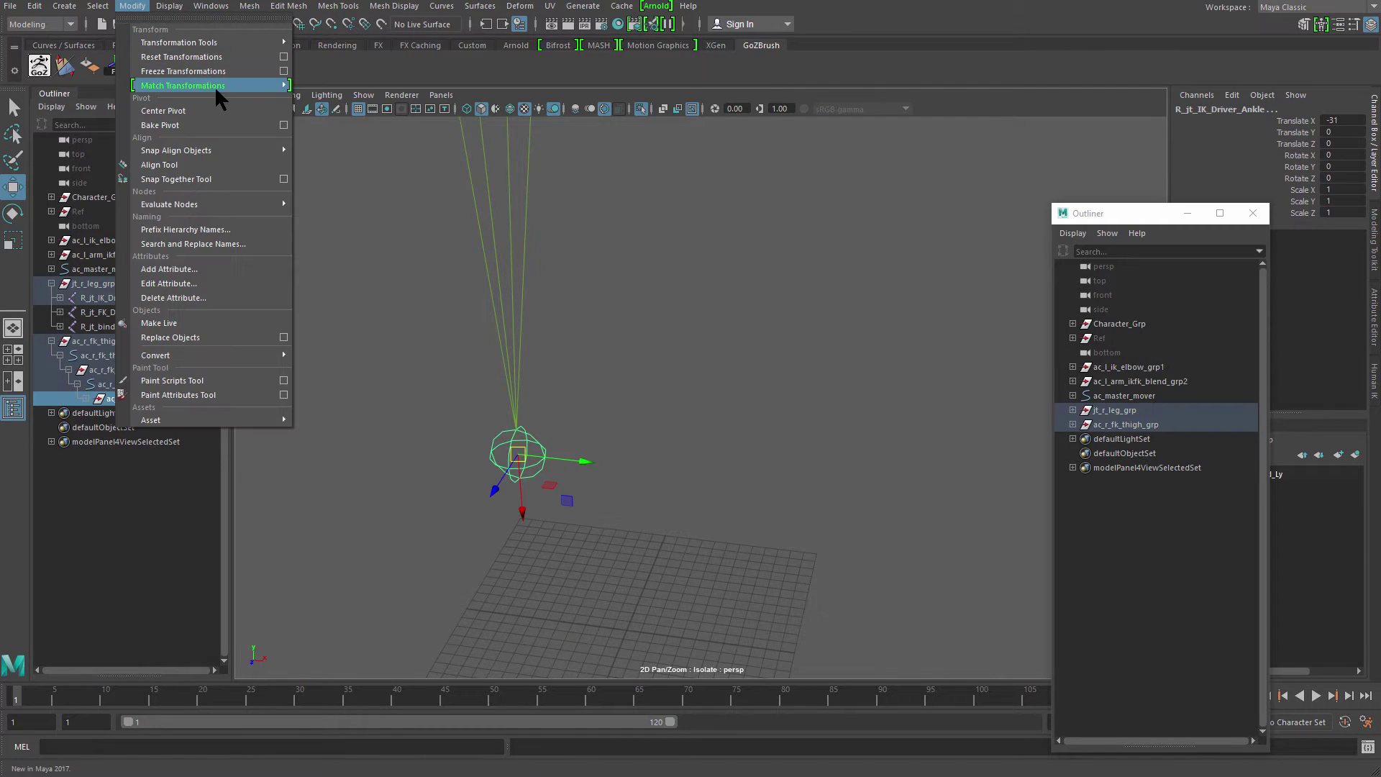
{"action": "mouse_move", "coordinate": [253, 85]}
{"action": "left_click", "coordinate": [364, 96]}
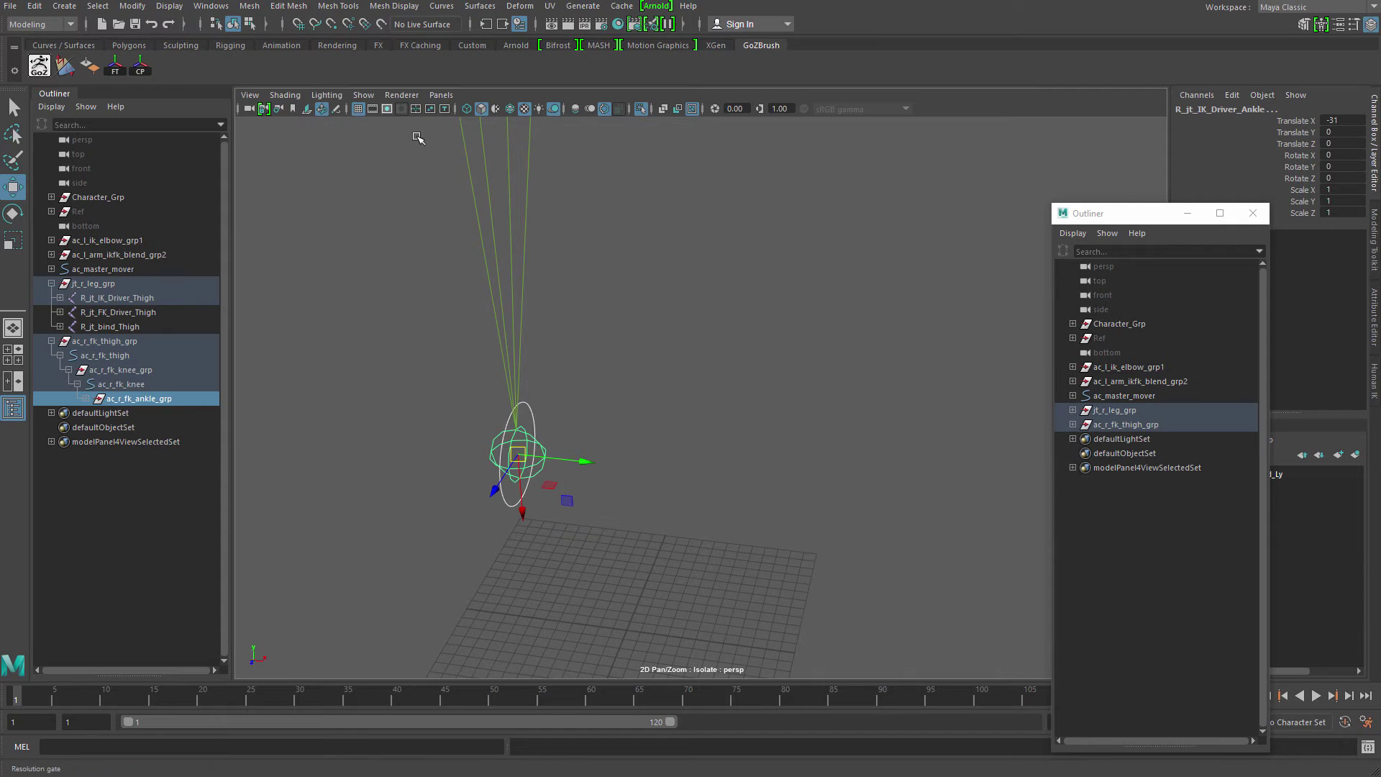
- Examine the placement of the thigh, knee and ankle FK curves along the leg joints and expand ac_r_fk_ankle_grp
{"action": "middle_click_drag", "start_coordinate": [349, 283], "coordinate": [417, 336], "text": "alt"}
{"action": "right_click_drag", "start_coordinate": [417, 336], "coordinate": [416, 295], "text": "alt"}
{"action": "middle_click_drag", "start_coordinate": [416, 295], "coordinate": [456, 465], "text": "alt"}
{"action": "right_click_drag", "start_coordinate": [456, 471], "coordinate": [434, 388], "text": "alt"}
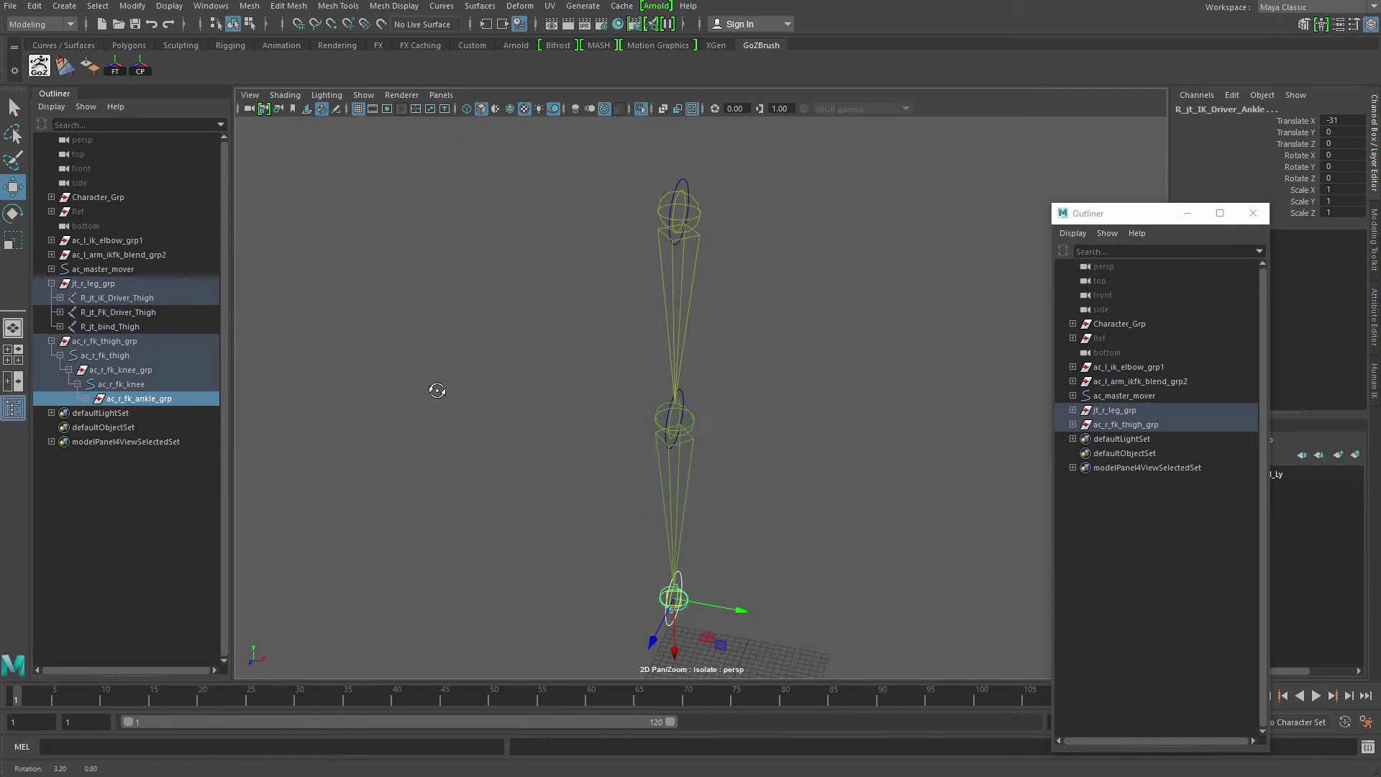
{"action": "middle_click_drag", "start_coordinate": [435, 388], "coordinate": [436, 339], "text": "alt"}
{"action": "left_click_drag", "start_coordinate": [436, 339], "coordinate": [468, 371], "text": "alt"}
{"action": "left_click", "coordinate": [477, 380]}
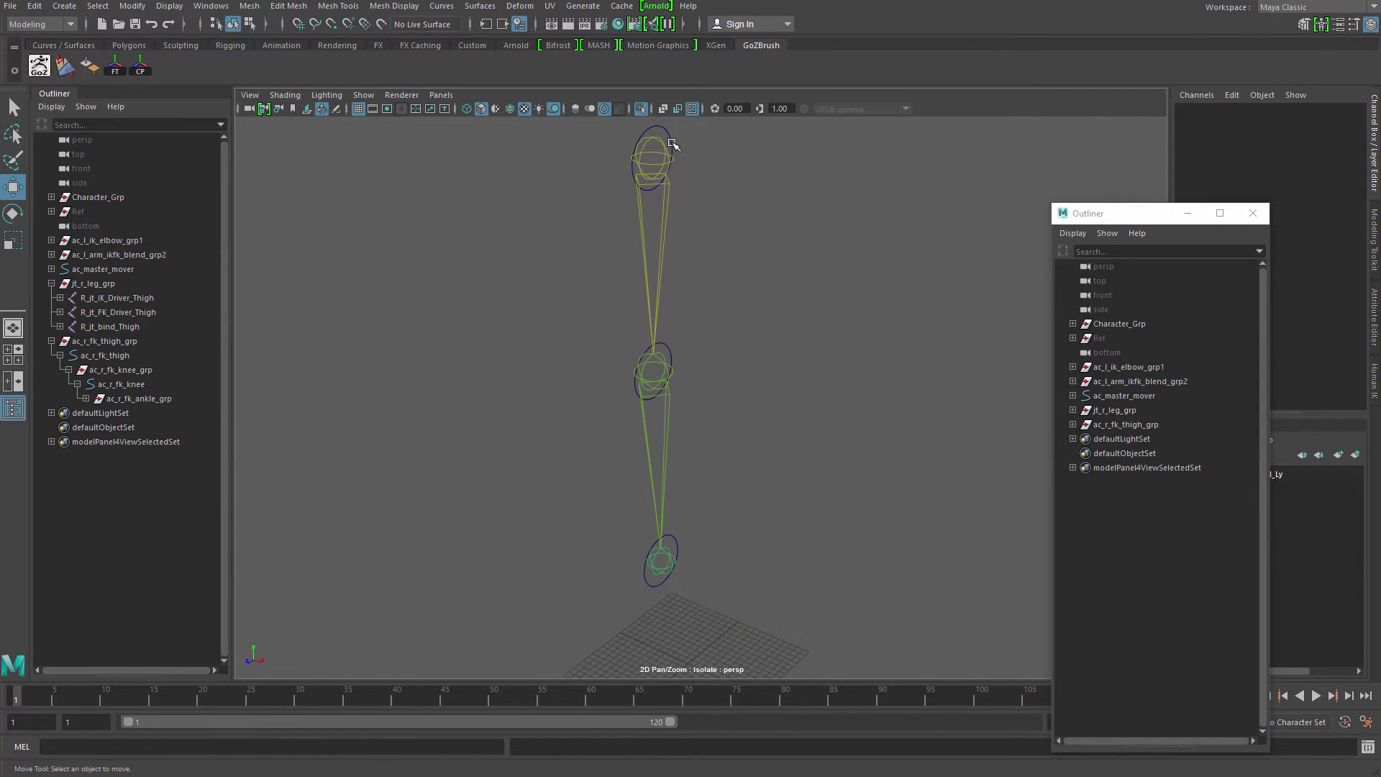
{"action": "left_click", "coordinate": [671, 145]}
{"action": "key", "text": "q"}
{"action": "left_click", "coordinate": [669, 351], "text": "shift"}
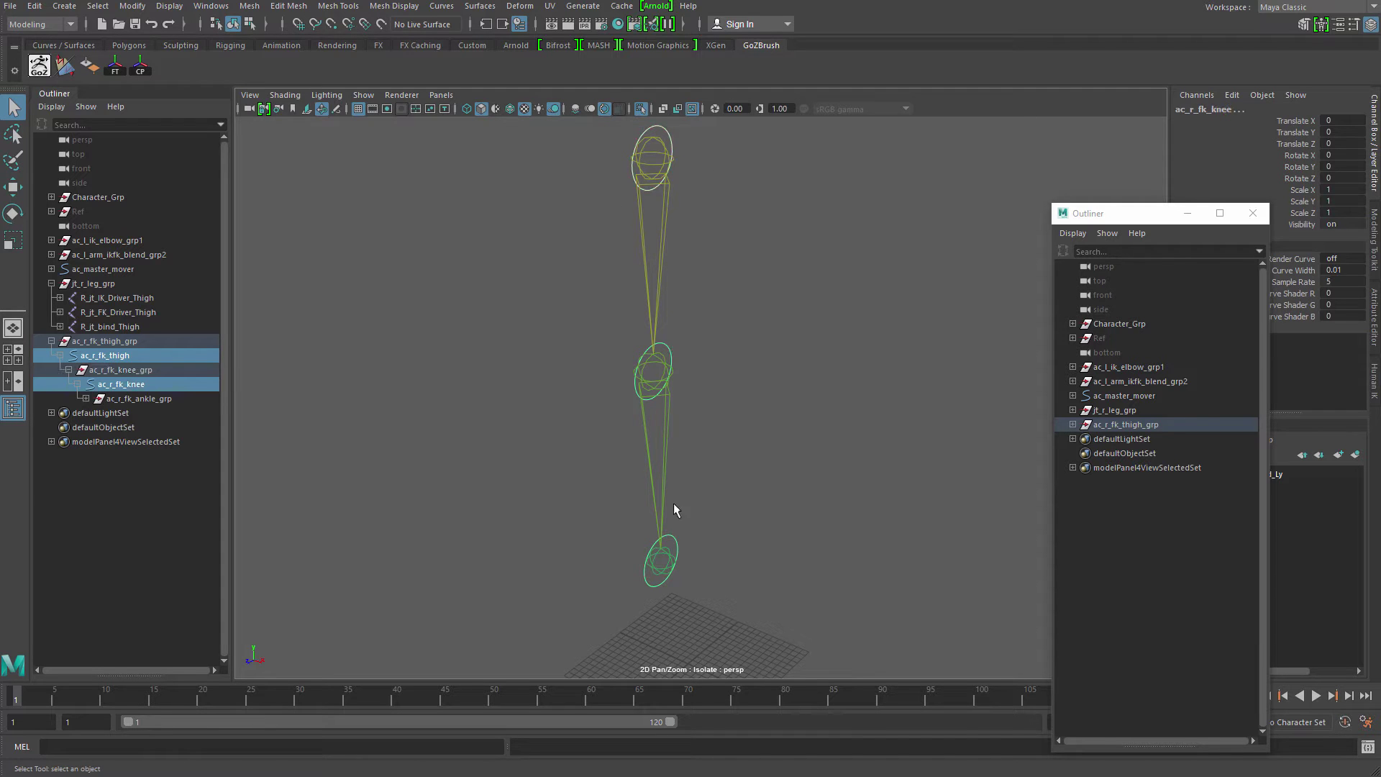
{"action": "left_click", "coordinate": [671, 541], "text": "shift"}
{"action": "left_click_drag", "start_coordinate": [663, 313], "coordinate": [543, 398], "text": "alt"}
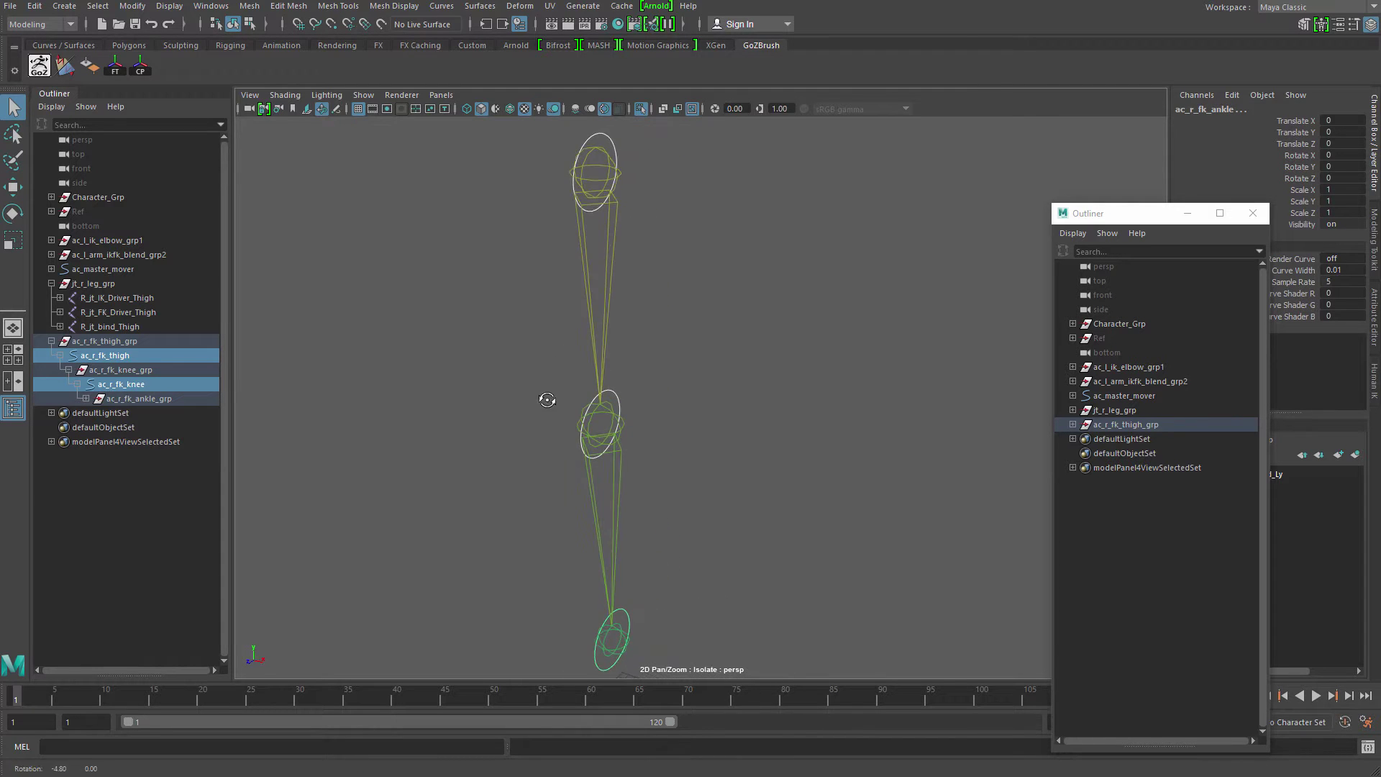
{"action": "left_click", "coordinate": [86, 399]}
{"action": "left_click", "coordinate": [148, 414]}
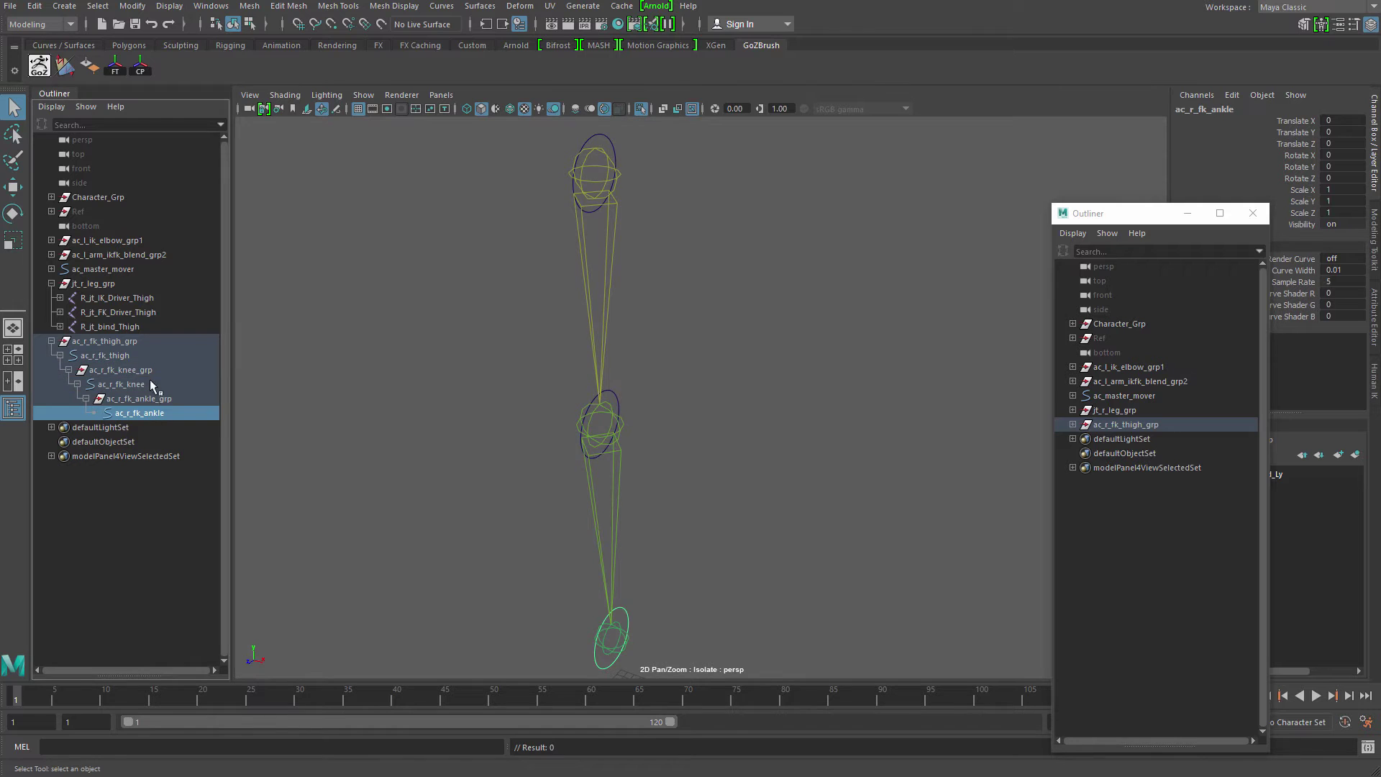
{"action": "middle_click_drag", "start_coordinate": [476, 280], "coordinate": [469, 362], "text": "alt"}
{"action": "left_click", "coordinate": [470, 362]}
- Rotate the control vertices of the ac_r_fk_thigh curve so it lies horizontally around the hip joint, and scale them to fit
{"action": "left_click", "coordinate": [131, 357]}
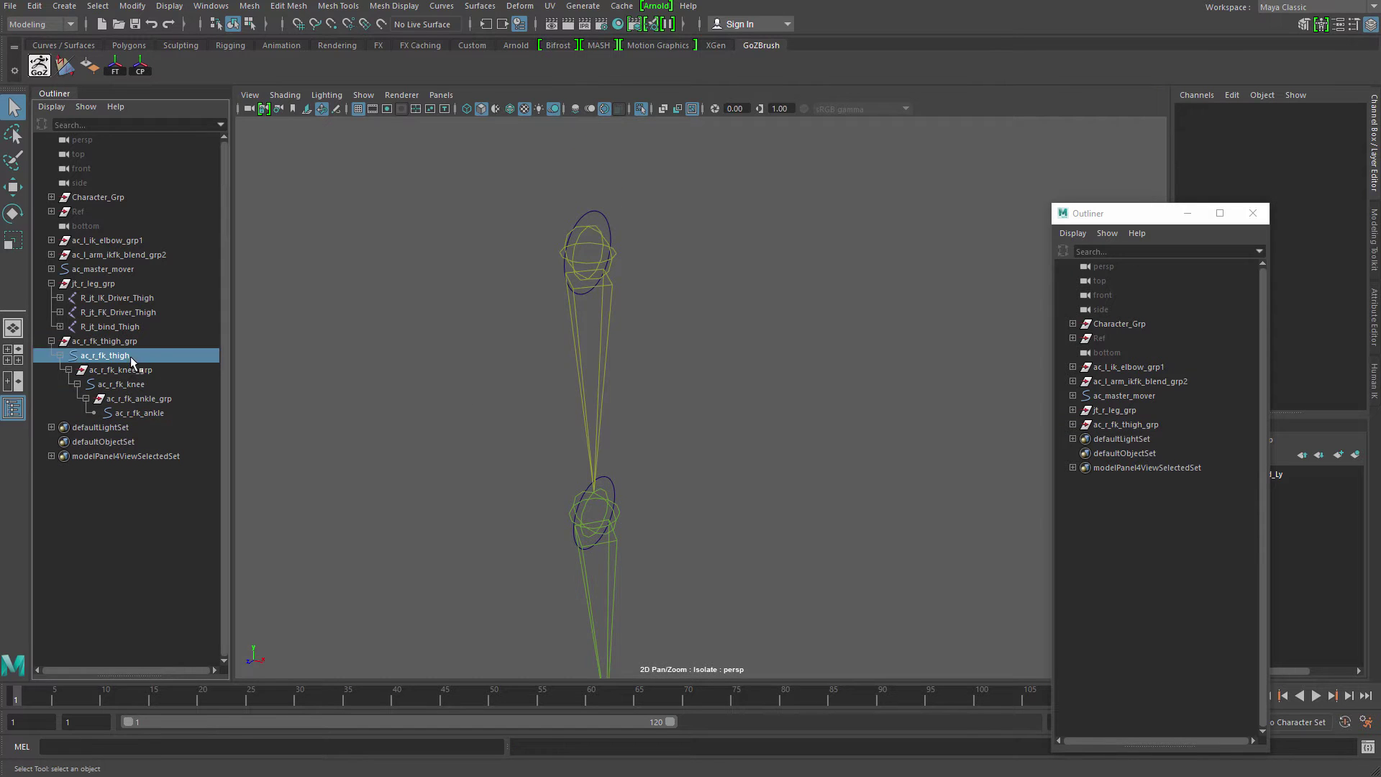
{"action": "key", "text": "ctrl+1"}
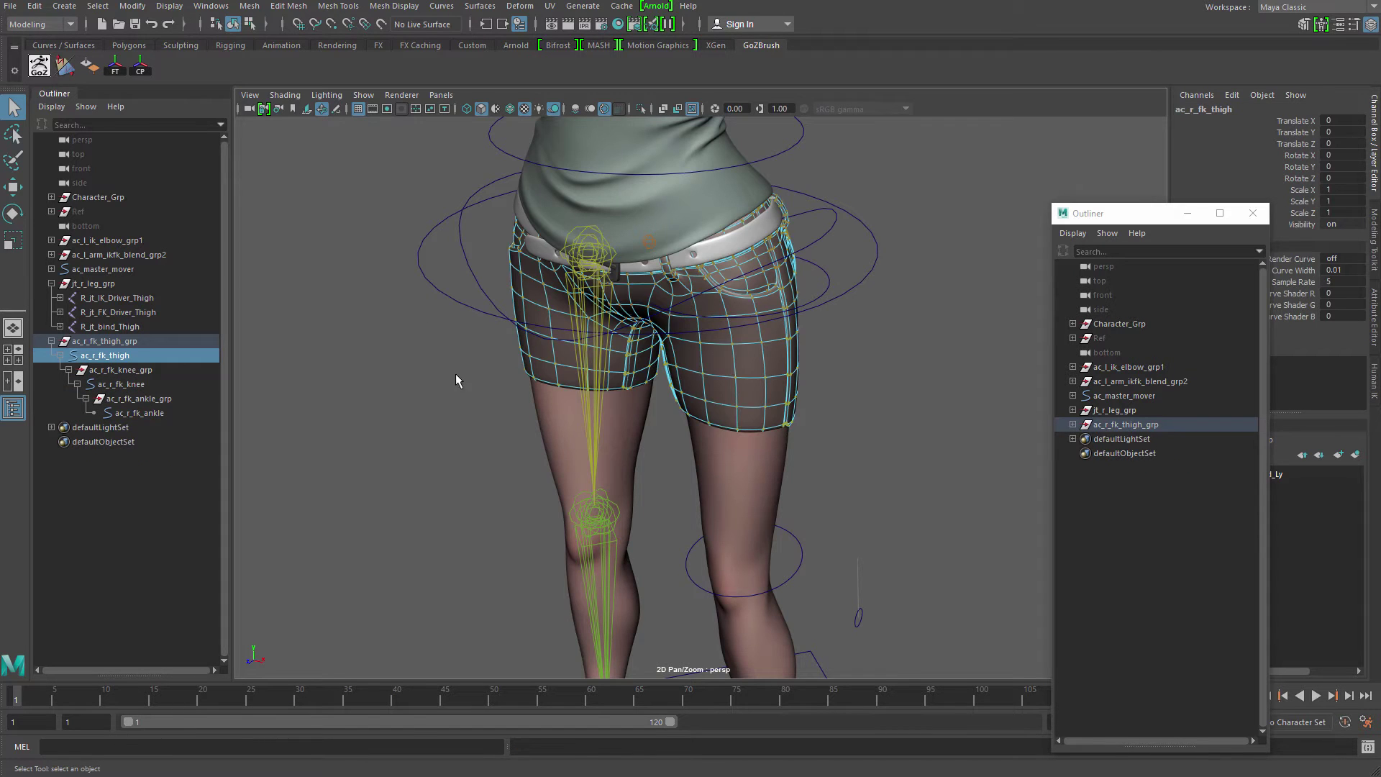
{"action": "key", "text": "ctrl+1"}
{"action": "key", "text": "F8"}
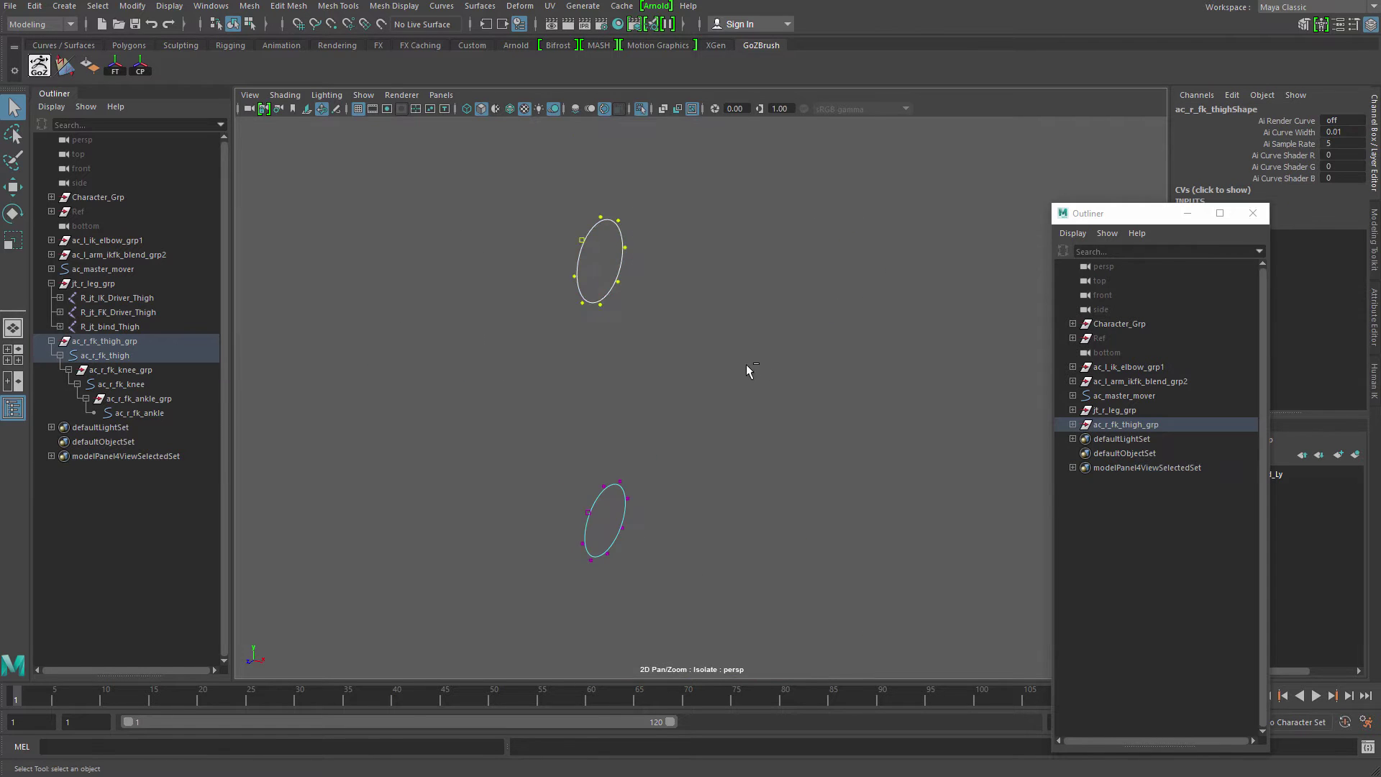
{"action": "key", "text": "ctrl+1"}
{"action": "key", "text": "F8"}
{"action": "key", "text": "e"}
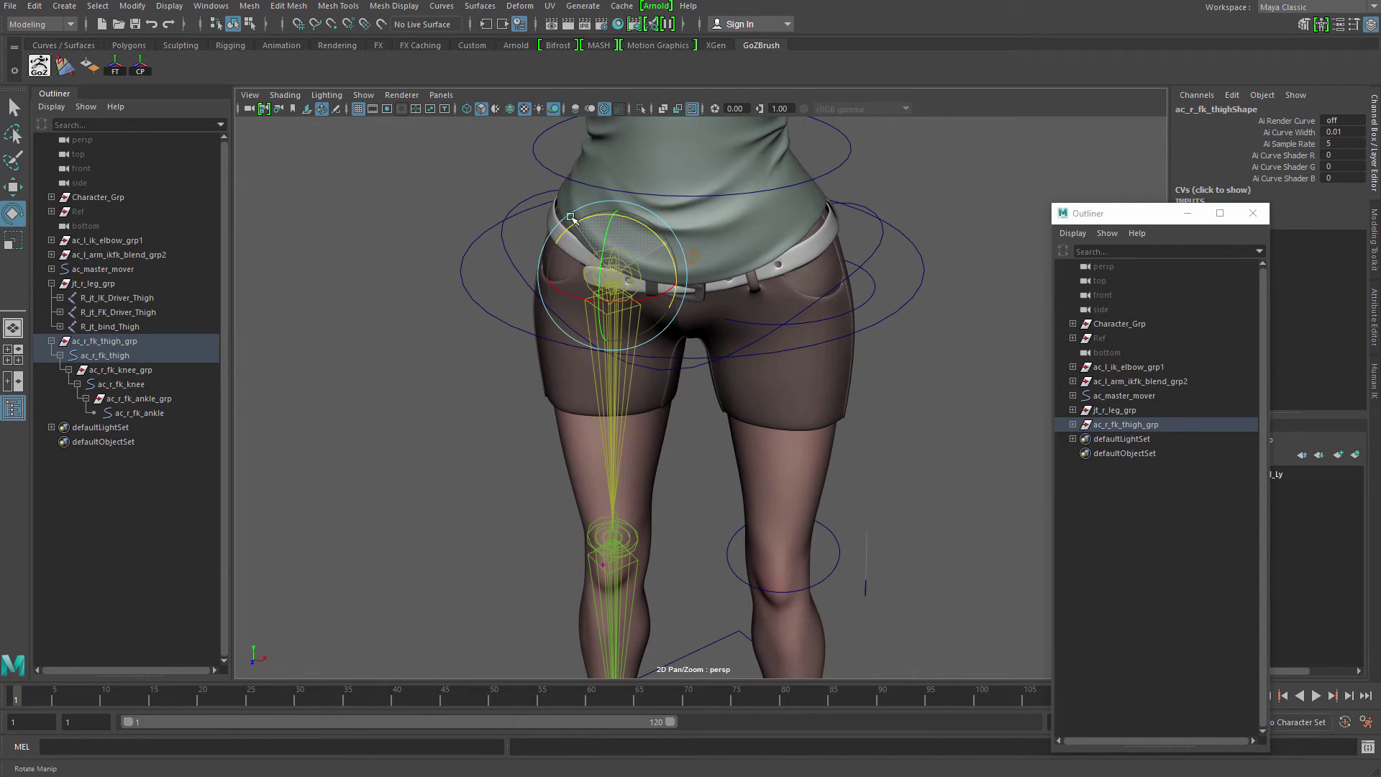
{"action": "key", "text": "r"}
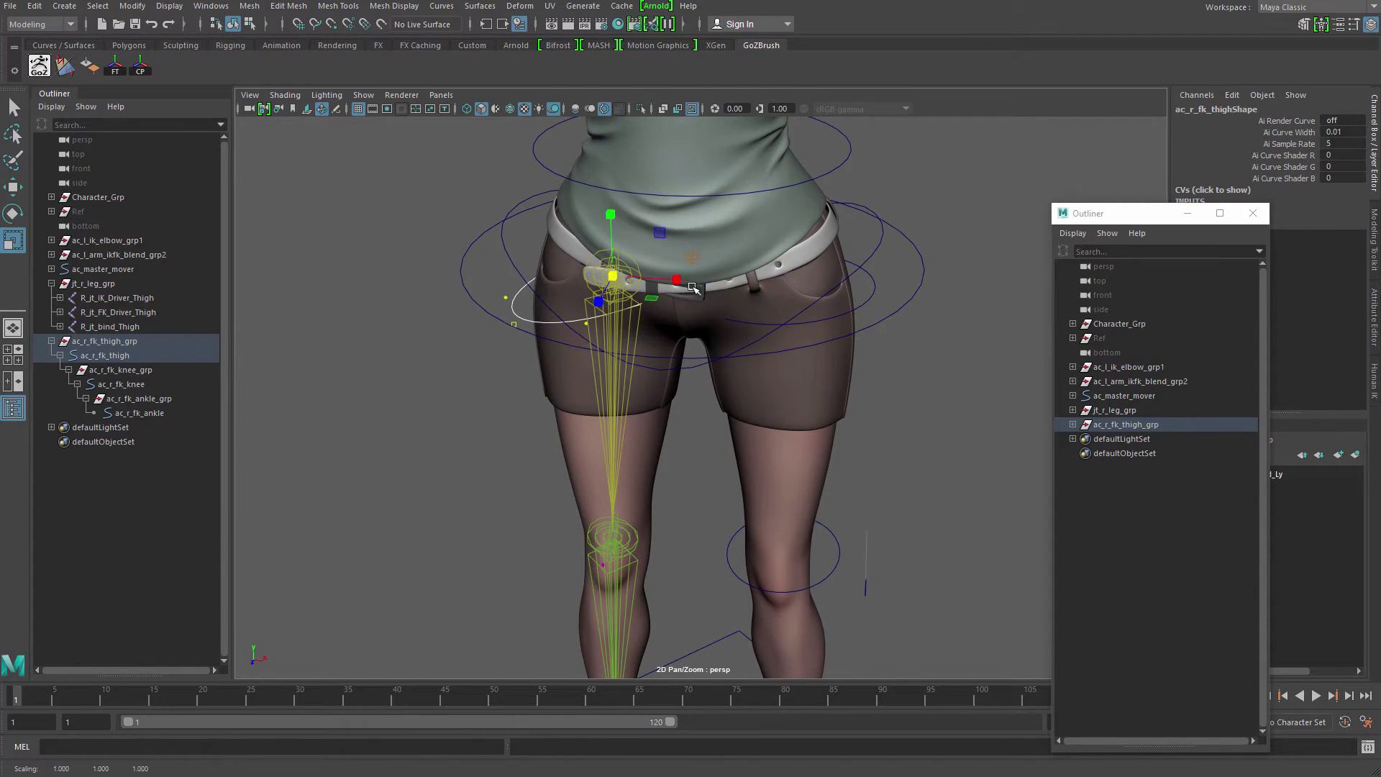
{"action": "left_click_drag", "start_coordinate": [693, 288], "coordinate": [633, 273]}
{"action": "key", "text": "e"}
- Rotate the control vertices of the ac_r_fk_knee curve so it lies horizontally around the knee, and scale them to fit the leg
{"action": "middle_click_drag", "start_coordinate": [512, 388], "coordinate": [474, 260], "text": "alt"}
{"action": "left_click", "coordinate": [137, 385]}
{"action": "key", "text": "ctrl+1"}
{"action": "right_click_drag", "start_coordinate": [525, 379], "coordinate": [449, 393]}
{"action": "left_click_drag", "start_coordinate": [423, 215], "coordinate": [728, 489]}
{"action": "key", "text": "ctrl+1"}
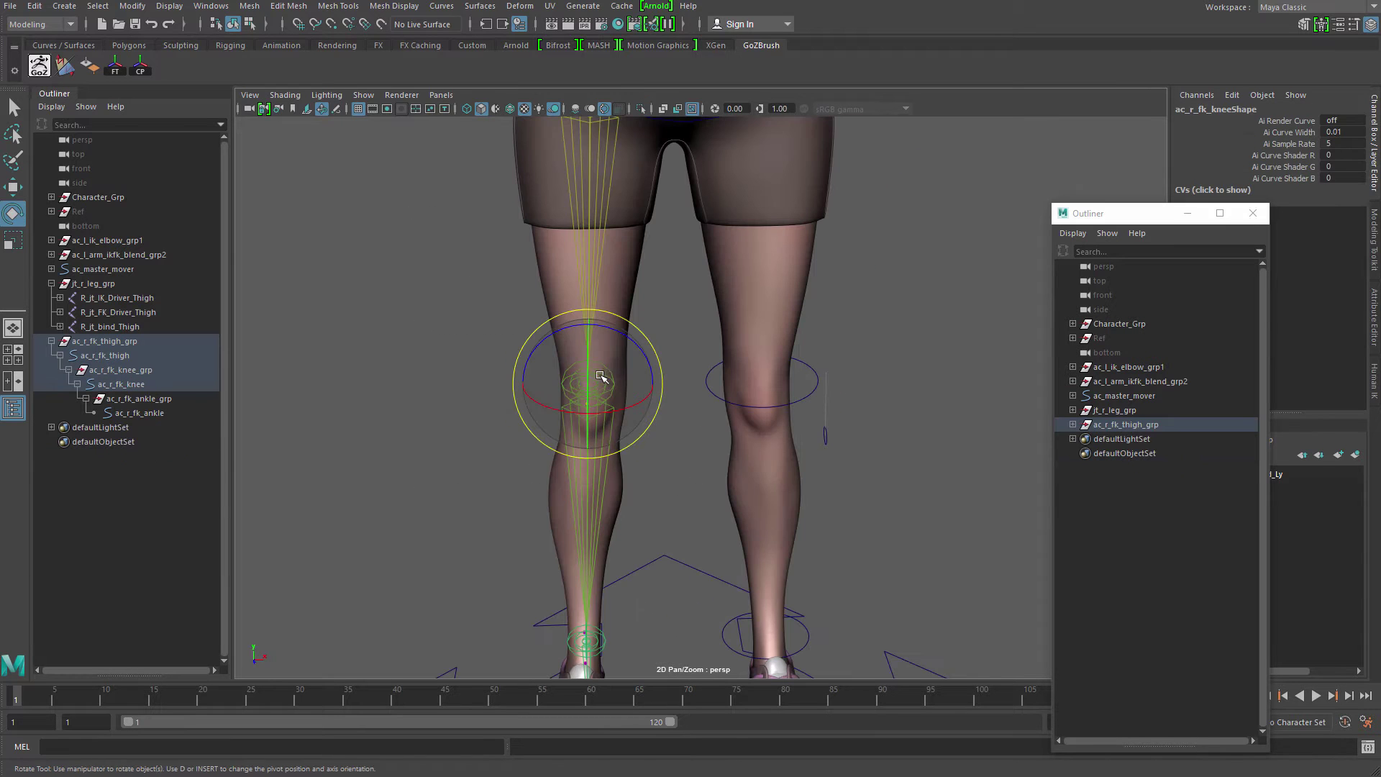
{"action": "key", "text": "ctrl+z"}
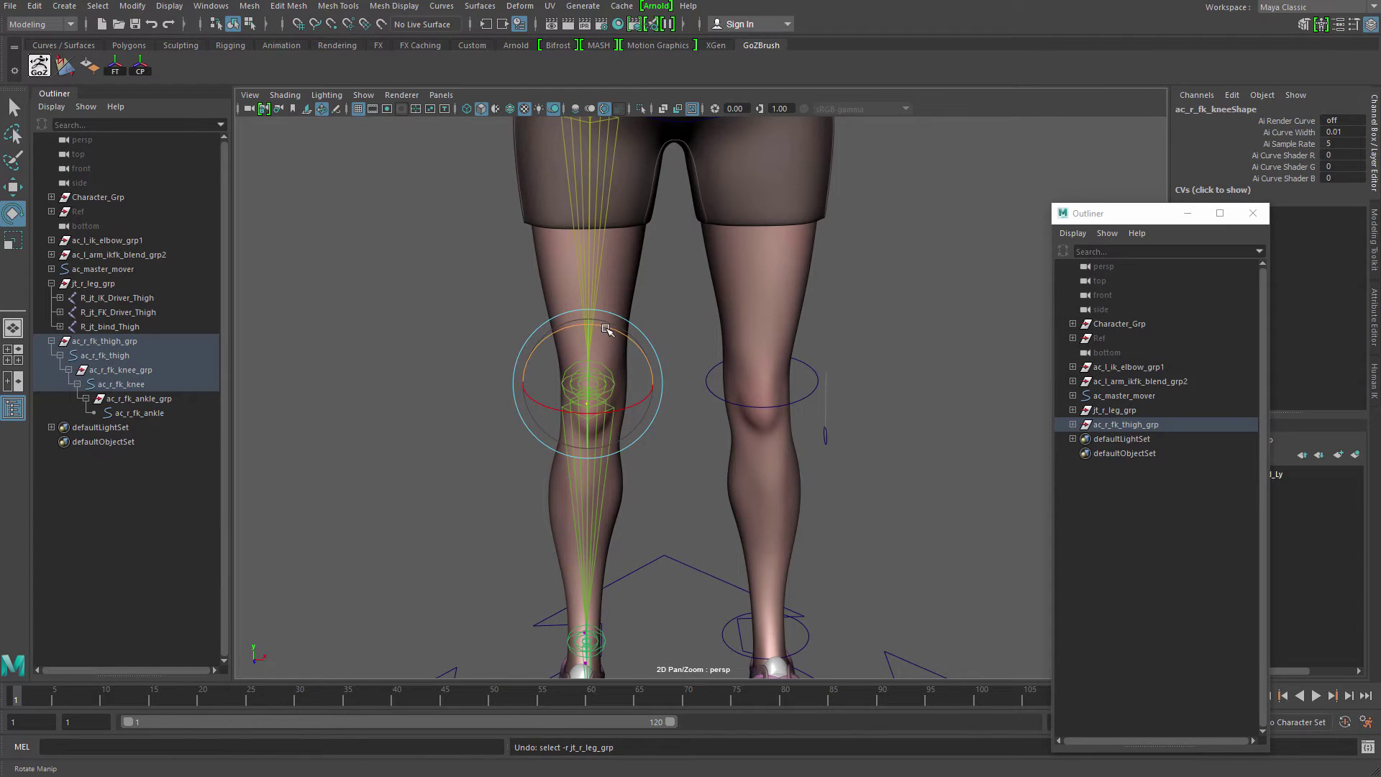
{"action": "left_click_drag", "start_coordinate": [607, 326], "coordinate": [605, 398]}
{"action": "left_click_drag", "start_coordinate": [628, 338], "coordinate": [615, 389]}
{"action": "key", "text": "r"}
{"action": "middle_click_drag", "start_coordinate": [618, 438], "coordinate": [611, 304], "text": "alt"}
{"action": "left_click_drag", "start_coordinate": [611, 303], "coordinate": [611, 353], "text": "alt"}
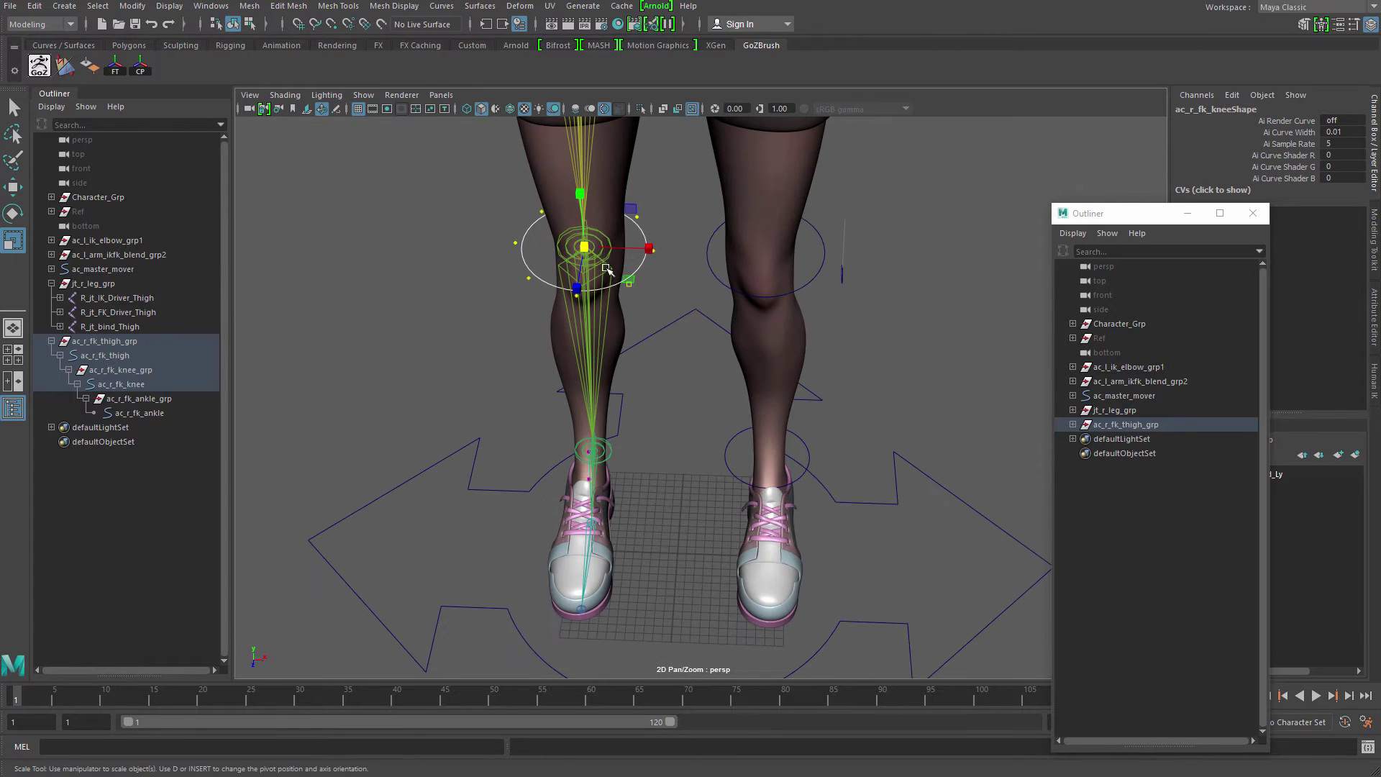
{"action": "left_click_drag", "start_coordinate": [584, 248], "coordinate": [503, 297]}
- Rotate the control vertices of the ac_r_fk_ankle curve so it lies horizontally around the ankle, and scale them to fit
{"action": "left_click", "coordinate": [137, 413]}
{"action": "key", "text": "f"}
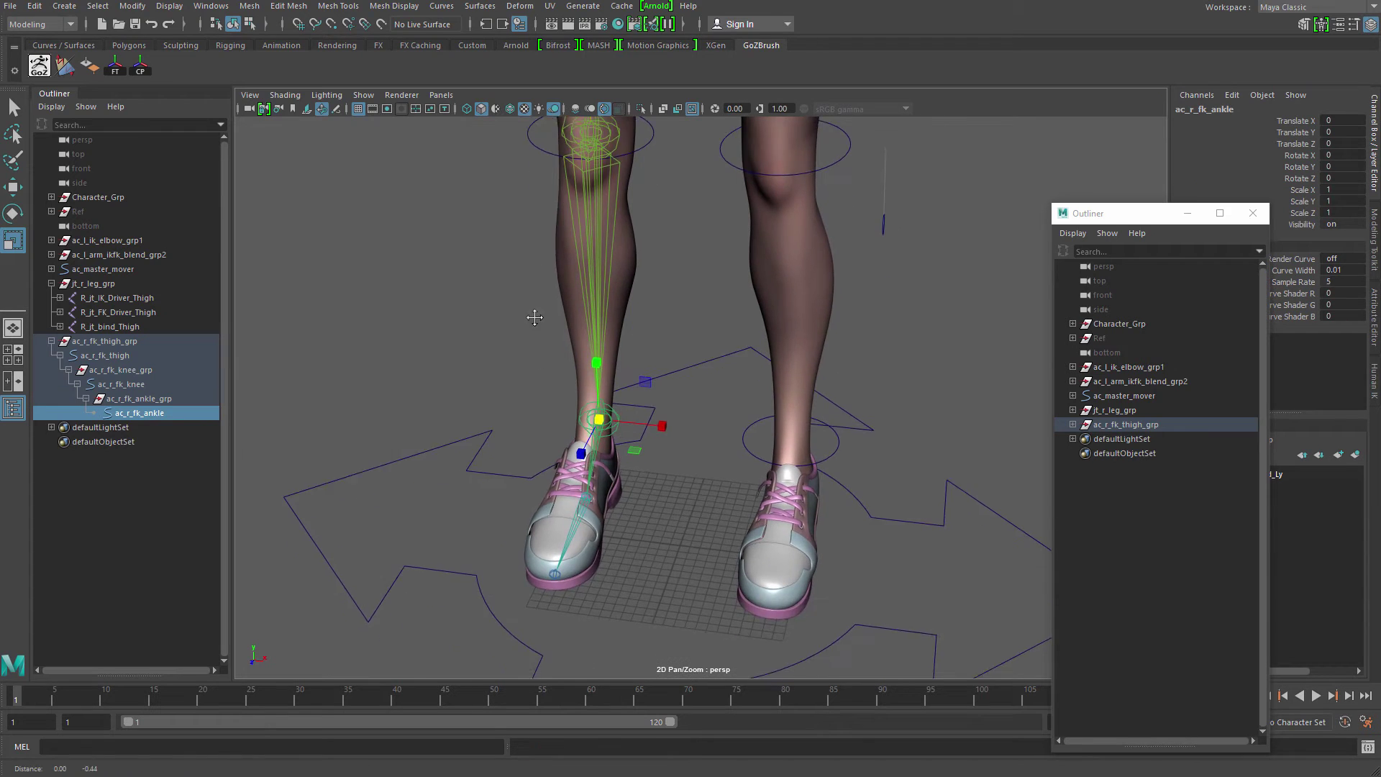
{"action": "key", "text": "ctrl+1"}
{"action": "key", "text": "F9"}
{"action": "left_click_drag", "start_coordinate": [425, 235], "coordinate": [720, 469]}
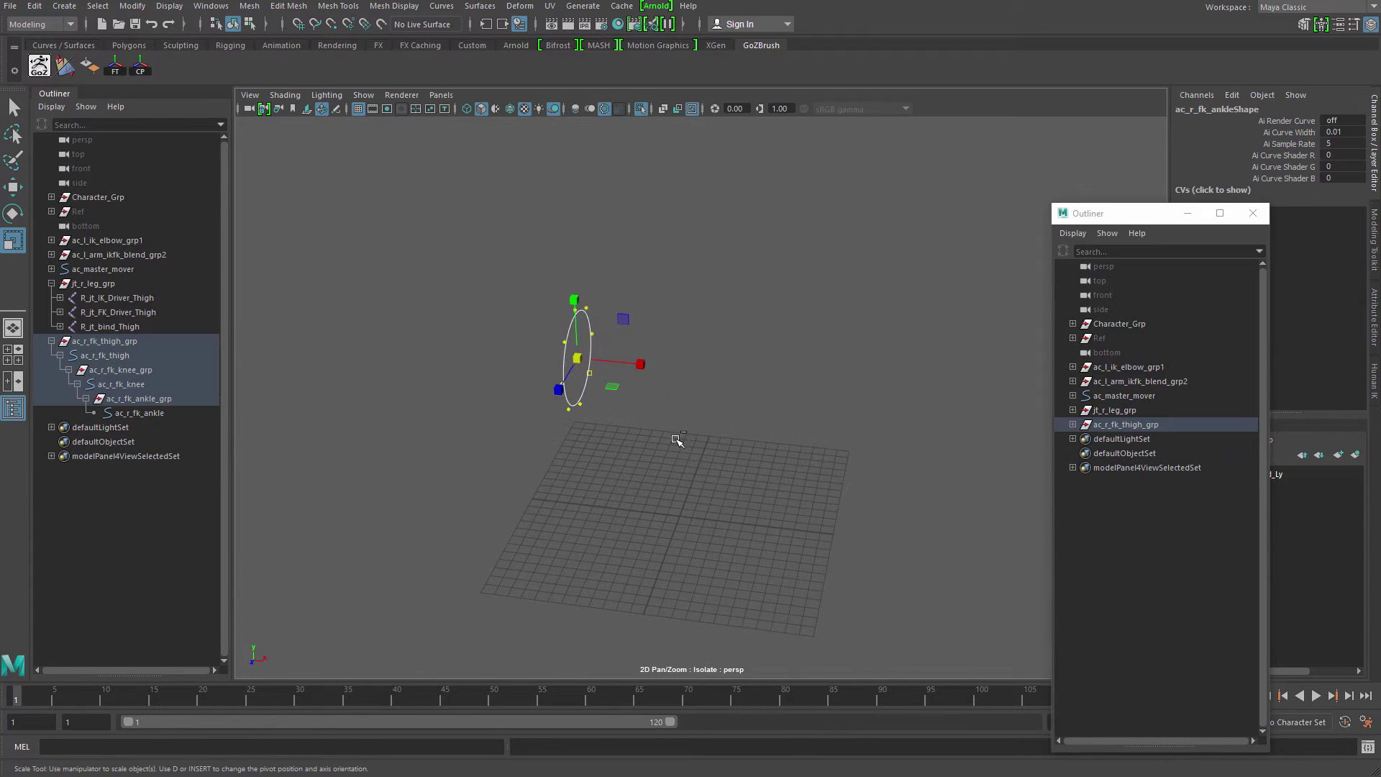
{"action": "key", "text": "ctrl+1"}
{"action": "right_click_drag", "start_coordinate": [612, 372], "coordinate": [664, 405], "text": "alt"}
{"action": "key", "text": "e"}
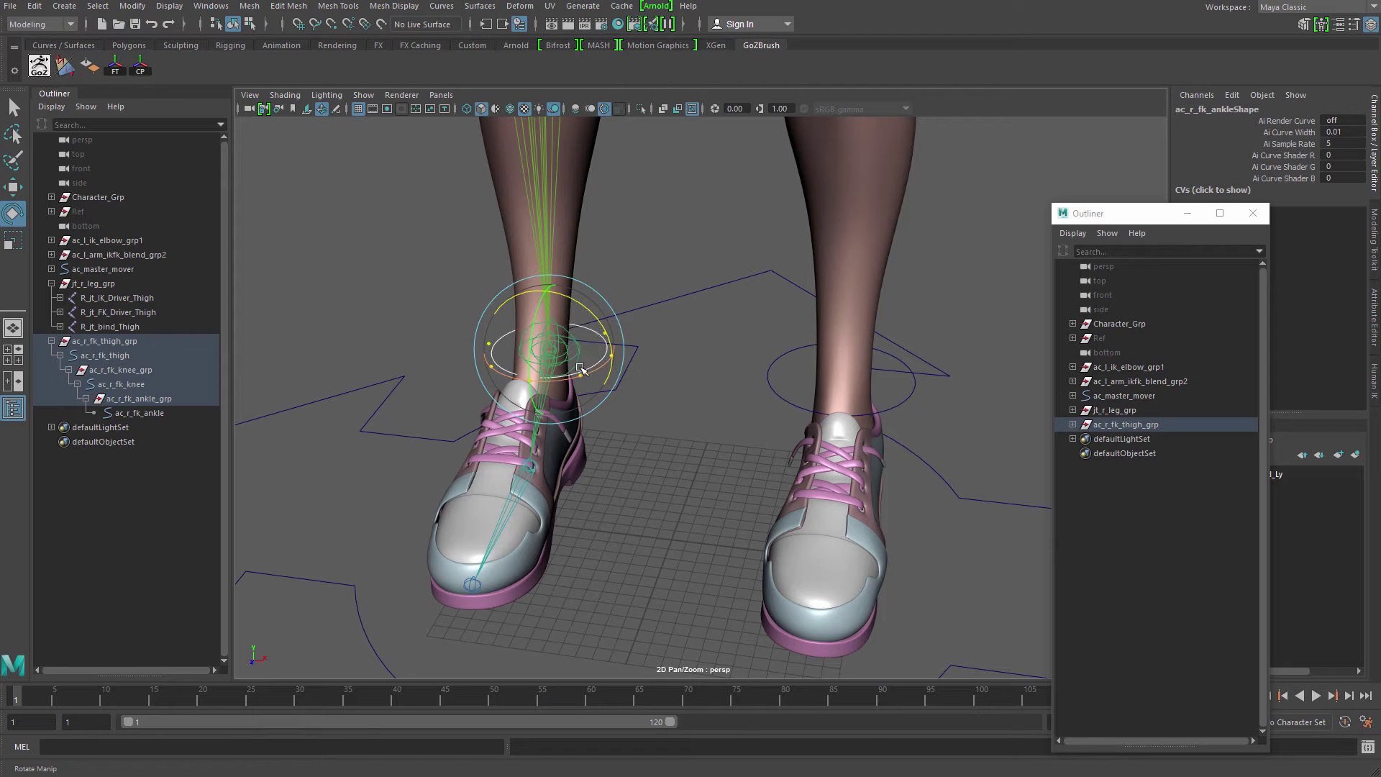
{"action": "key", "text": "r"}
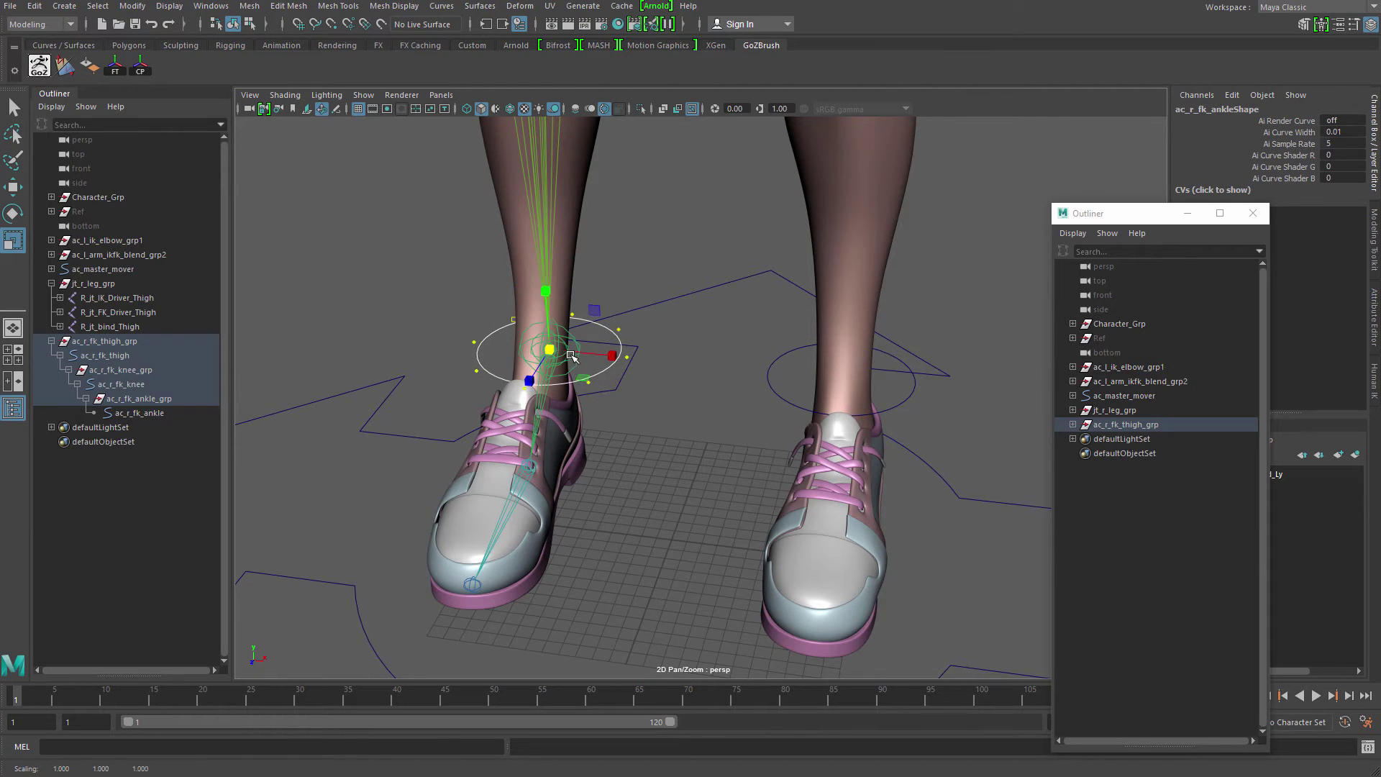
{"action": "left_click_drag", "start_coordinate": [461, 432], "coordinate": [365, 441], "text": "alt"}
{"action": "right_click_drag", "start_coordinate": [365, 441], "coordinate": [572, 373], "text": "alt"}
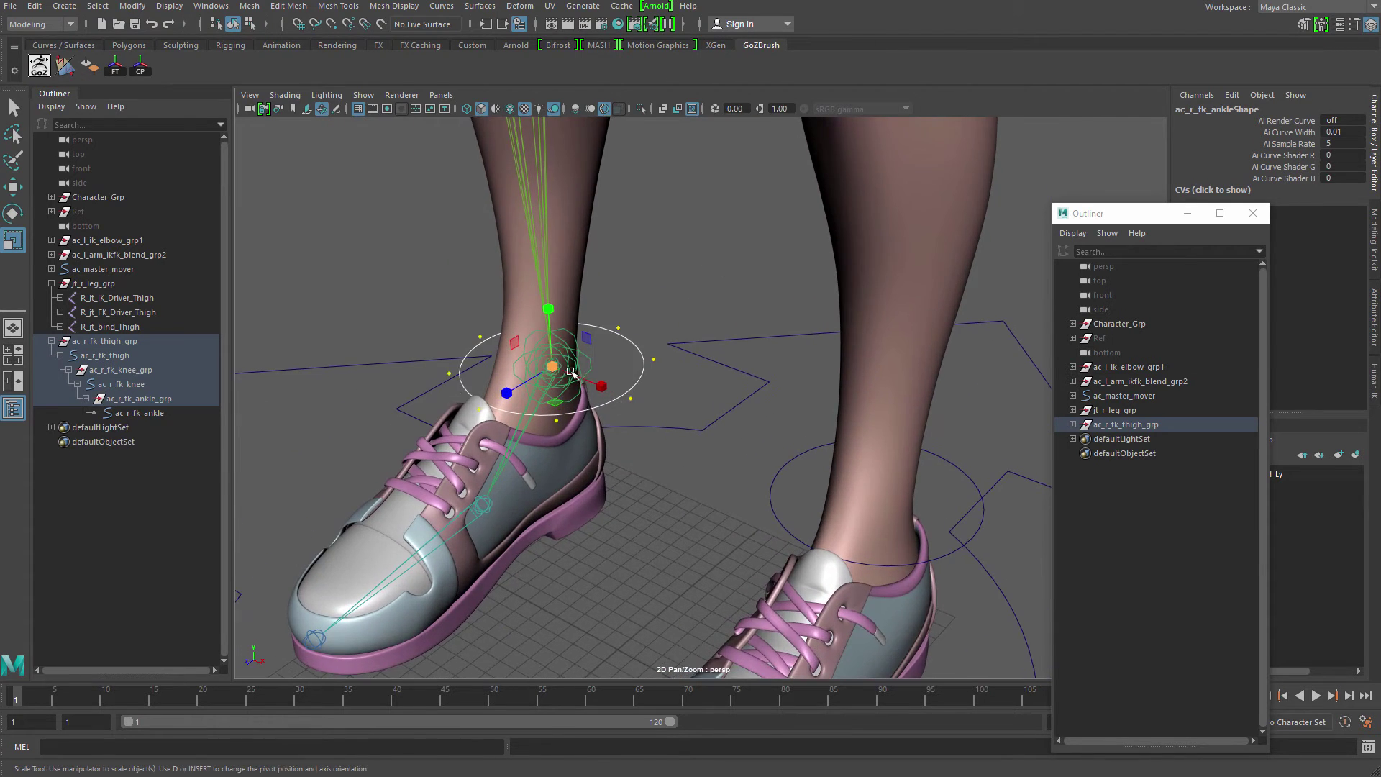
- Duplicate the ac_r_fk_ankle_grp group and rename the copy ac_r_ik_ankle_grp
{"action": "left_click", "coordinate": [191, 399]}
{"action": "right_click_drag", "start_coordinate": [518, 241], "coordinate": [392, 248], "text": "alt"}
{"action": "middle_click_drag", "start_coordinate": [392, 249], "coordinate": [438, 342], "text": "alt"}
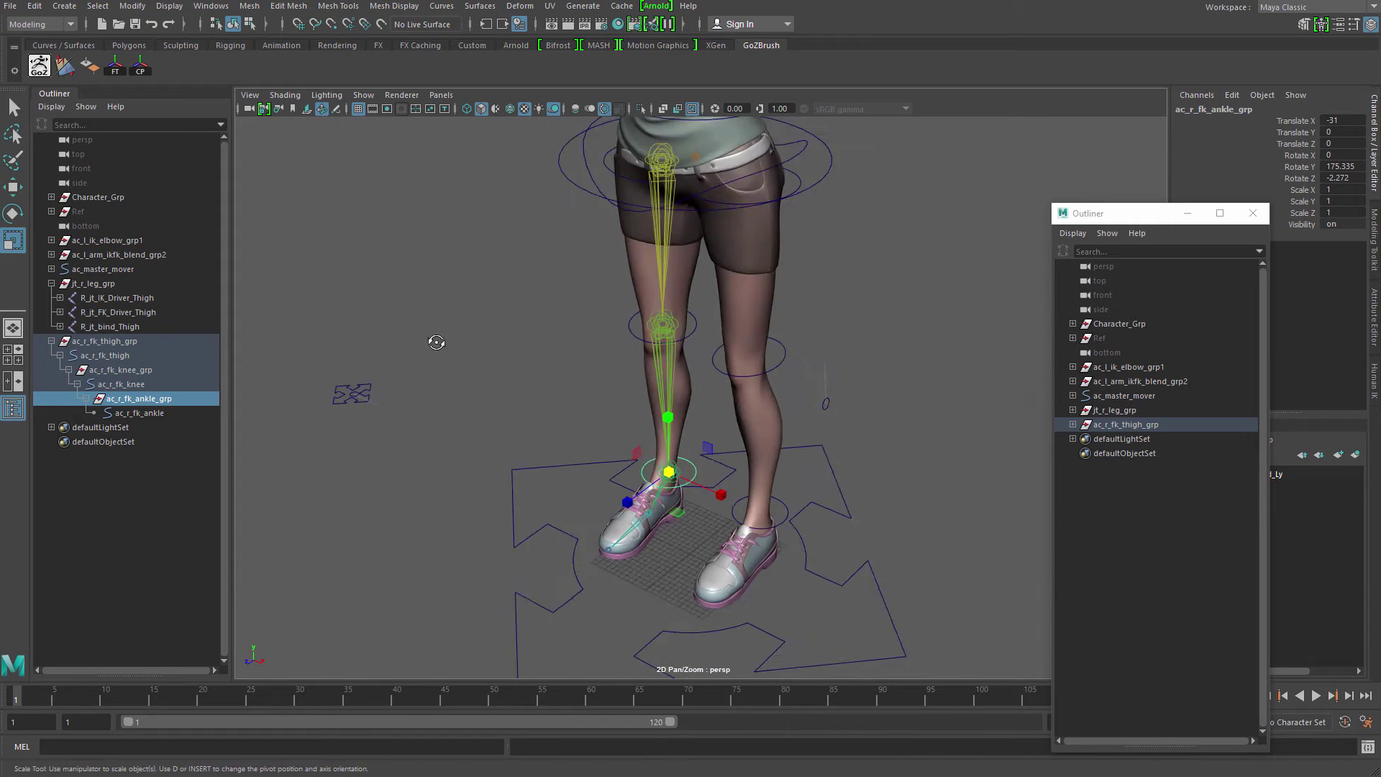
{"action": "left_click_drag", "start_coordinate": [438, 343], "coordinate": [465, 327], "text": "alt"}
{"action": "right_click_drag", "start_coordinate": [466, 327], "coordinate": [582, 407], "text": "alt"}
{"action": "middle_click_drag", "start_coordinate": [582, 407], "coordinate": [603, 343], "text": "alt"}
{"action": "key", "text": "ctrl+d"}
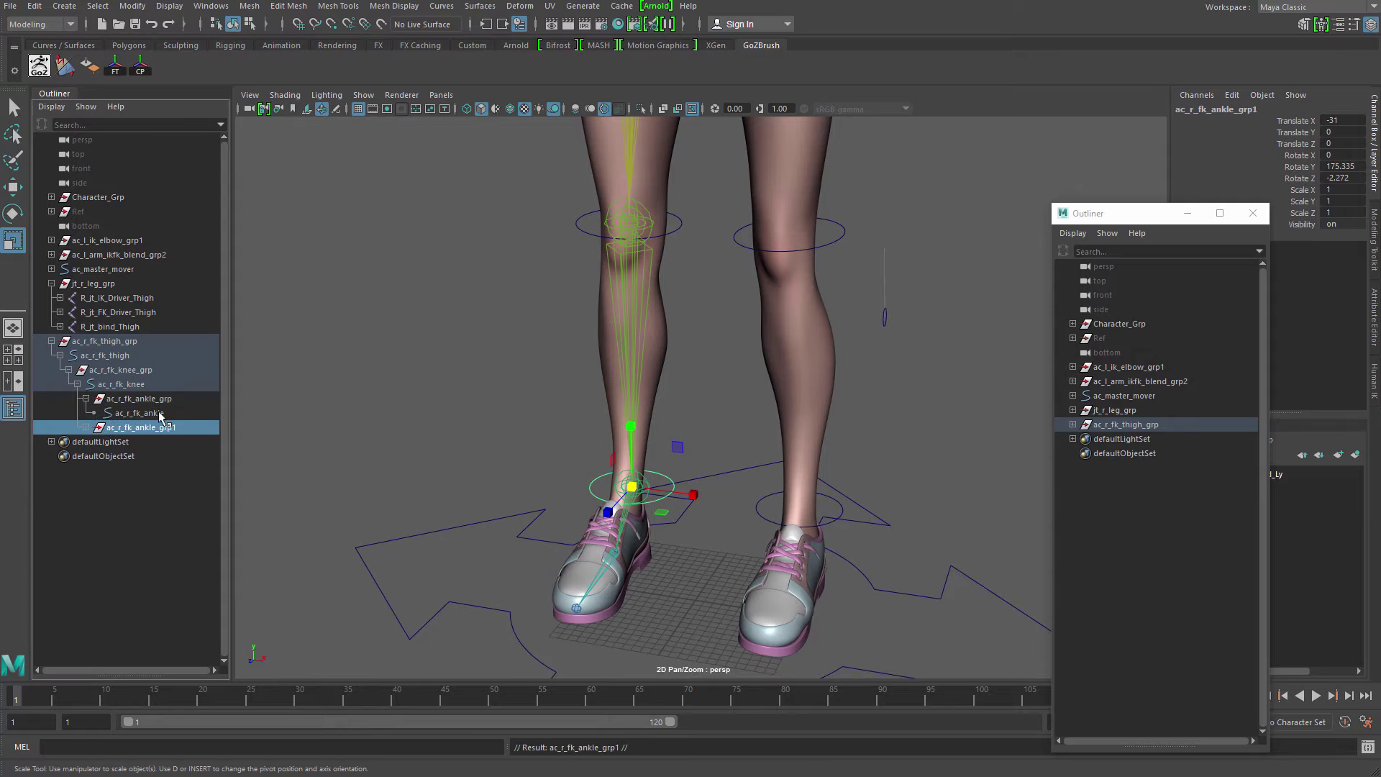
{"action": "double_click", "coordinate": [170, 430]}
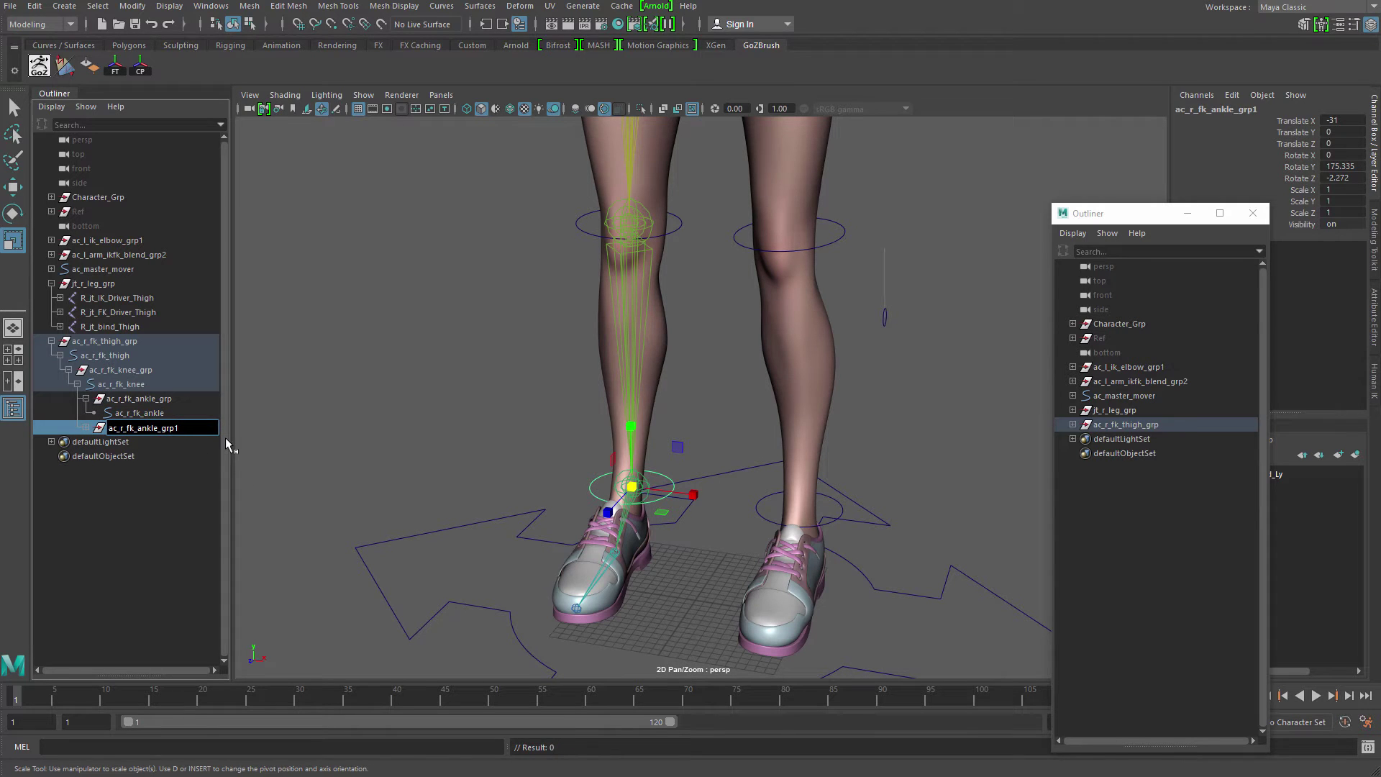
{"action": "key", "text": "BackSpace"}
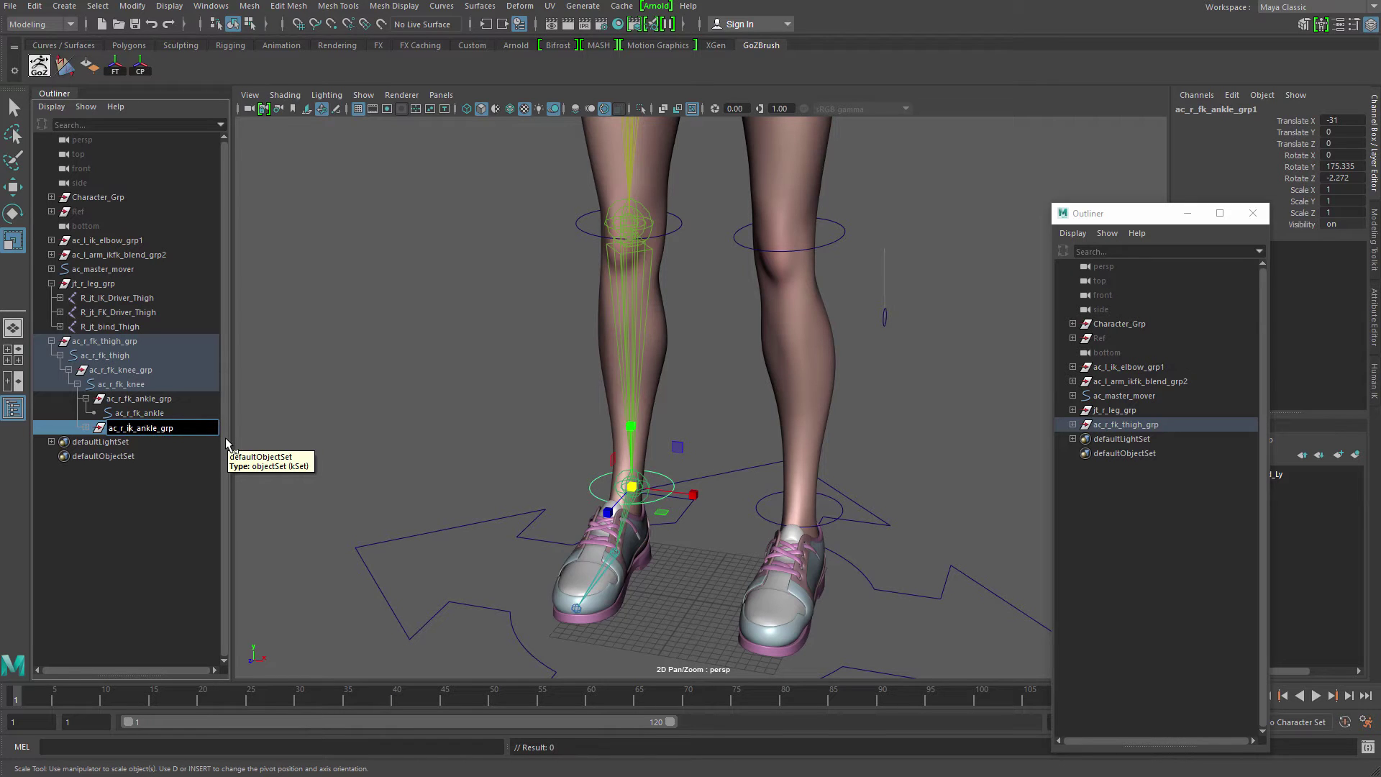
{"action": "type", "text": "i"}
{"action": "key", "text": "Return"}
- Expand ac_r_ik_ankle_grp and rename the curve inside it ac_r_ik_ankle
{"action": "left_click", "coordinate": [85, 427]}
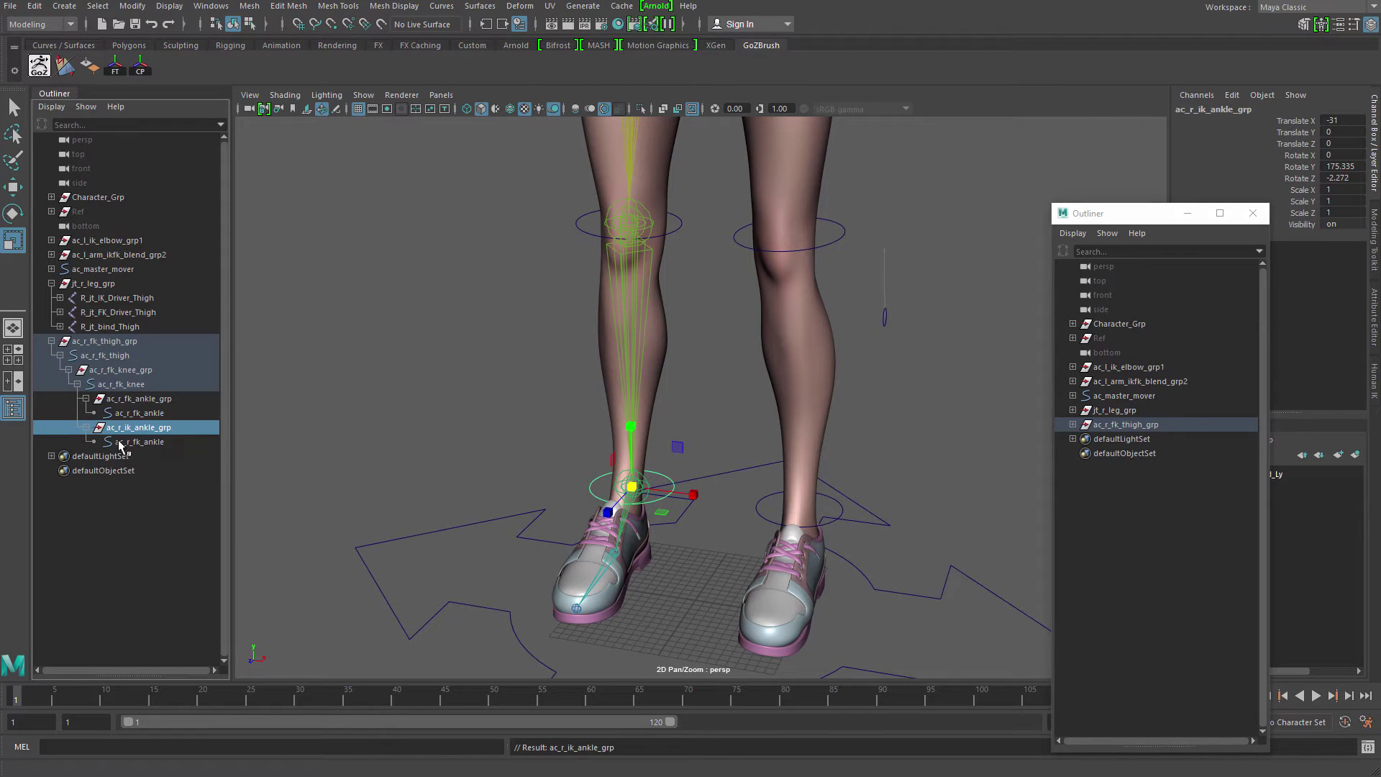
{"action": "double_click", "coordinate": [133, 442]}
{"action": "key", "text": "BackSpace"}
{"action": "type", "text": "i"}
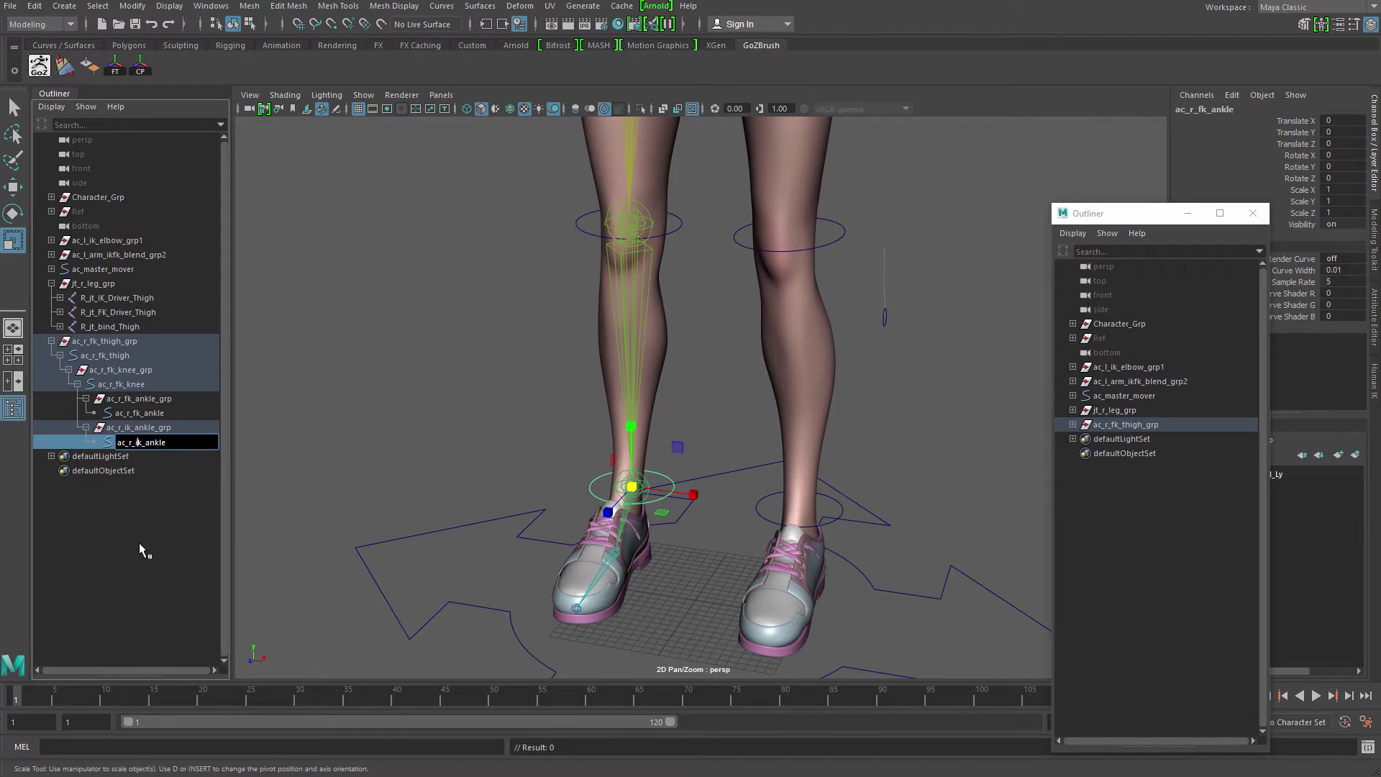
{"action": "key", "text": "Return"}
- Unparent ac_r_ik_ankle_grp from the FK hierarchy to the scene root, collapse ac_r_fk_thigh_grp, and reselect the IK ankle group
{"action": "scroll", "coordinate": [533, 368], "scroll_direction": "up", "scroll_amount": 5}
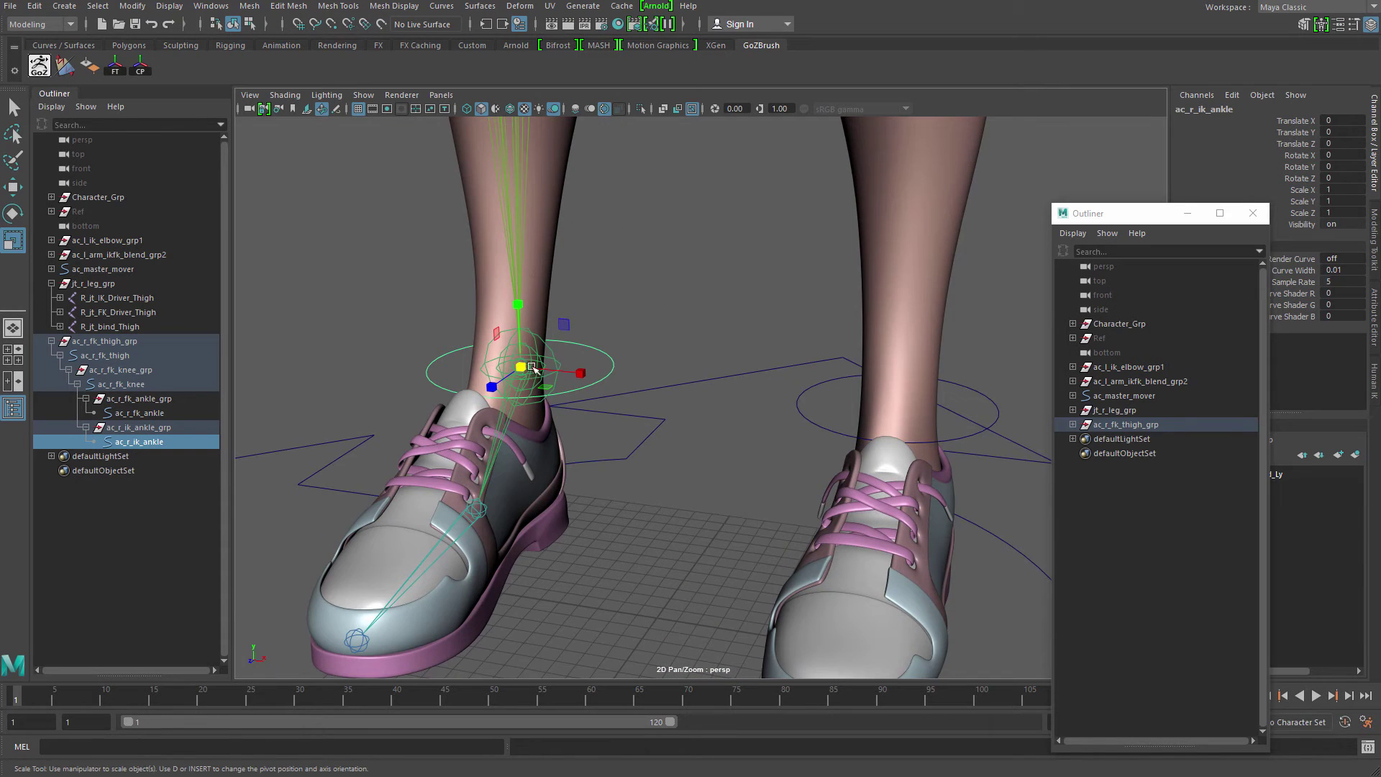
{"action": "middle_click_drag", "start_coordinate": [544, 327], "coordinate": [581, 313], "text": "alt"}
{"action": "left_click", "coordinate": [178, 428]}
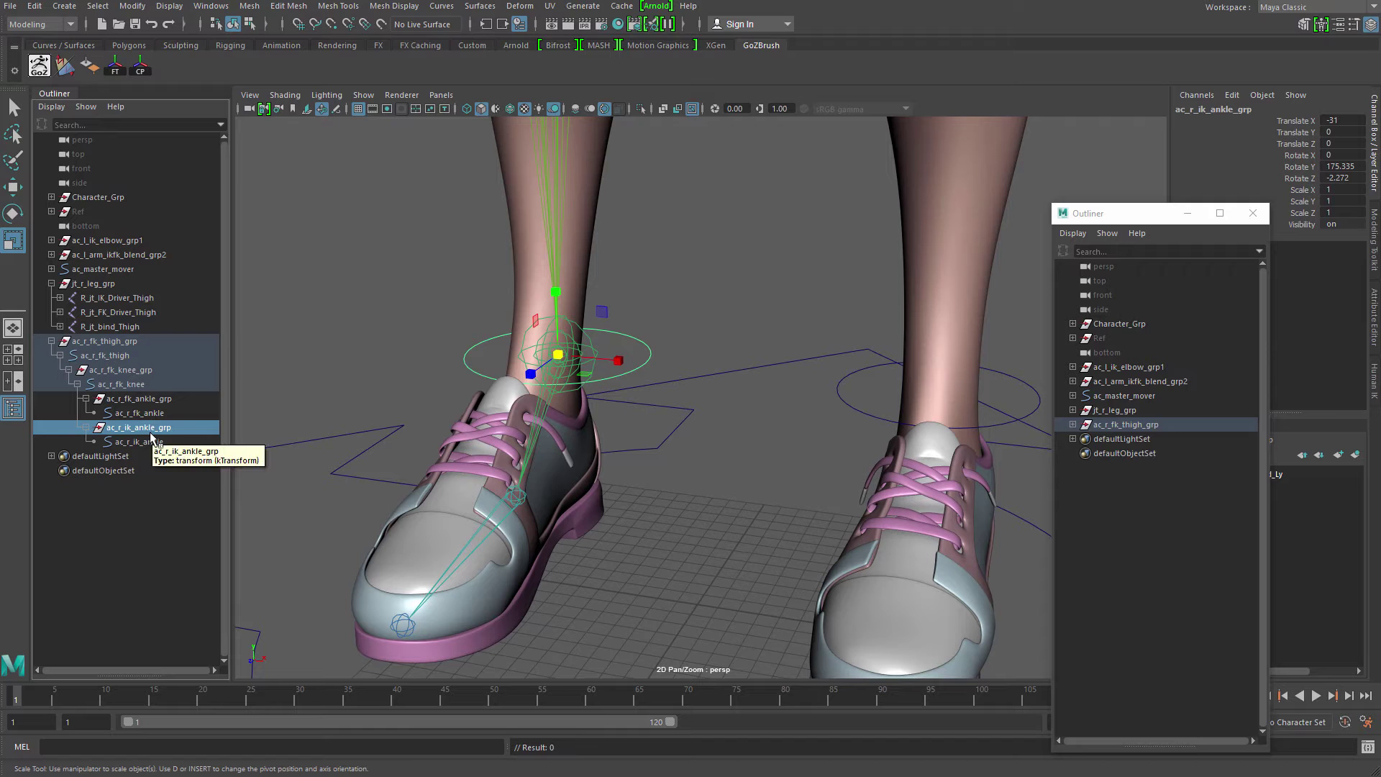
{"action": "key", "text": "shift+p"}
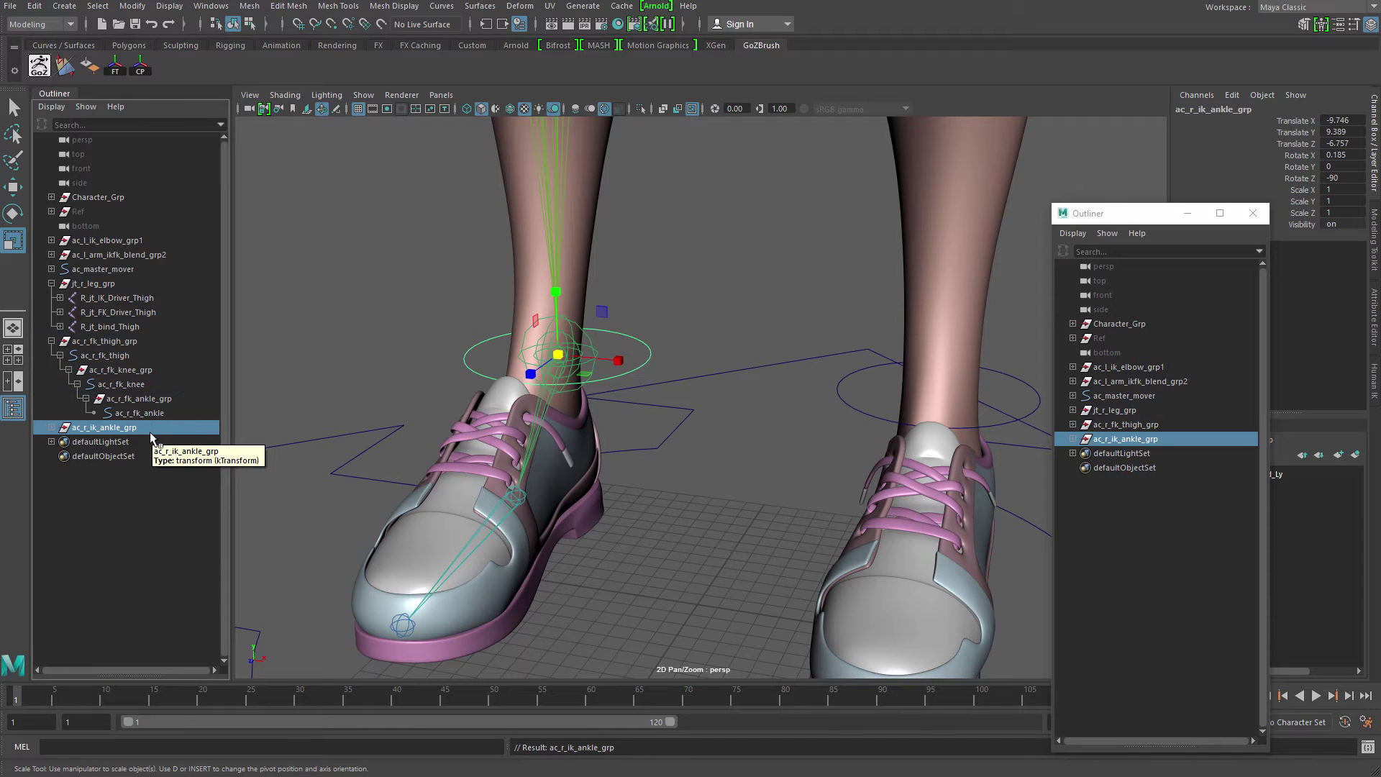
{"action": "left_click", "coordinate": [52, 341]}
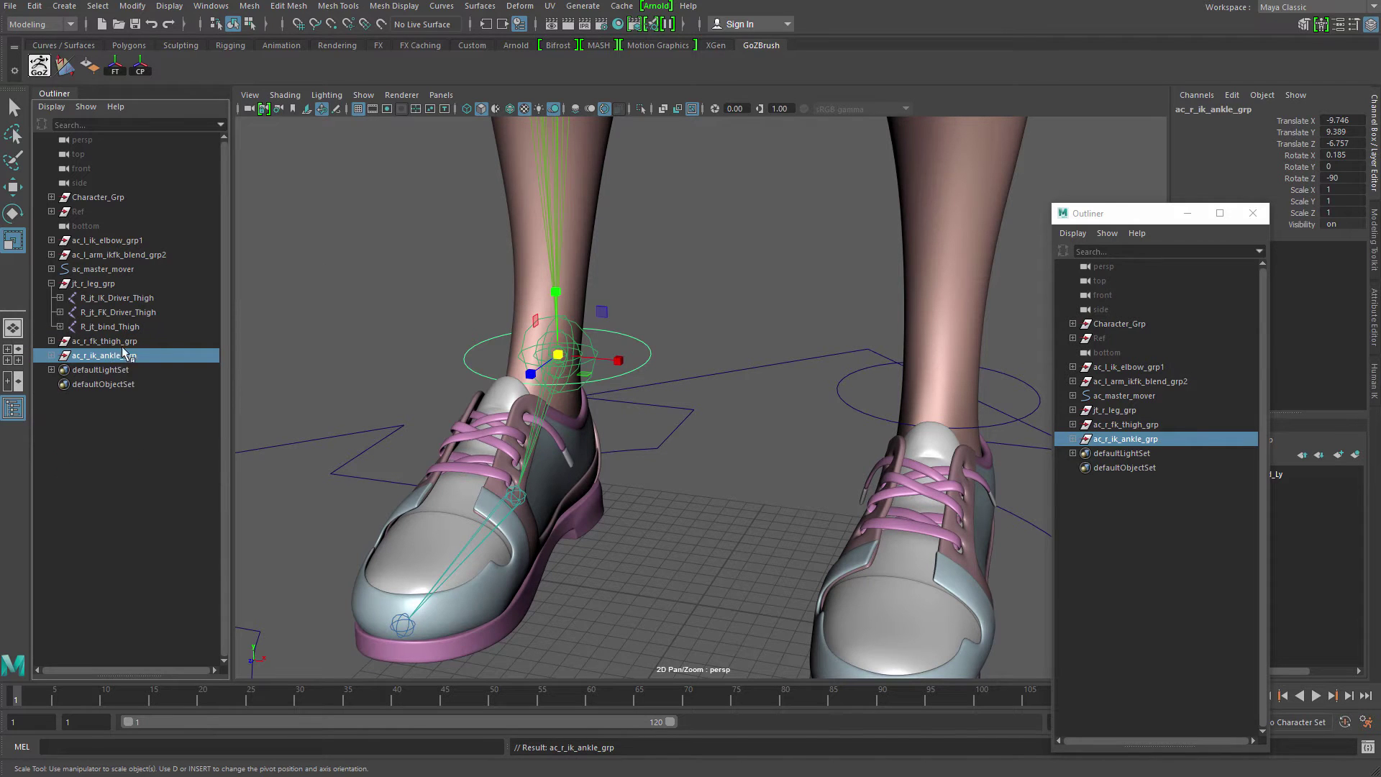
{"action": "left_click", "coordinate": [123, 343]}
{"action": "left_click", "coordinate": [159, 356]}
- Isolate the ac_r_ik_ankle curve, select the control vertices around its front, and bring the whole scene back into view
{"action": "middle_click_drag", "start_coordinate": [718, 364], "coordinate": [737, 386], "text": "alt"}
{"action": "right_click_drag", "start_coordinate": [605, 373], "coordinate": [648, 373], "text": "alt"}
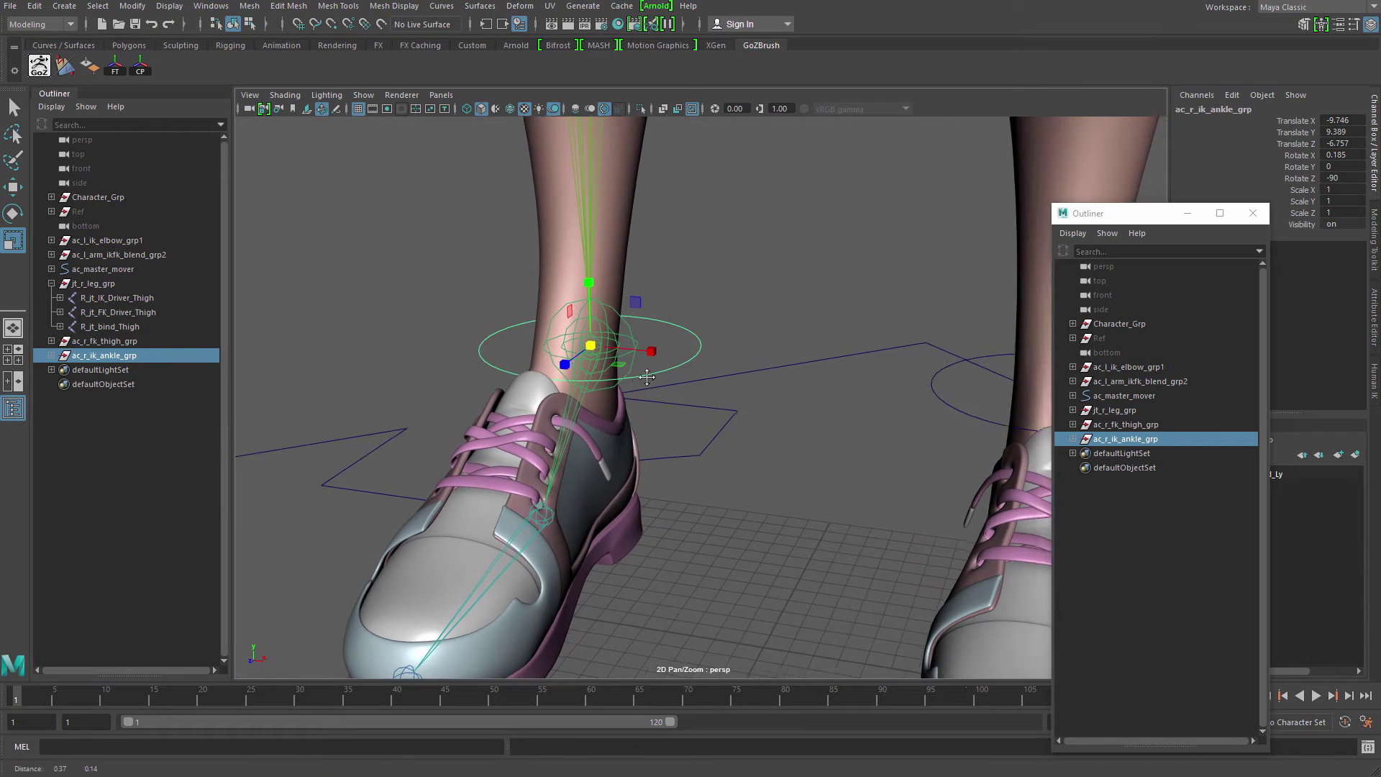
{"action": "middle_click_drag", "start_coordinate": [587, 318], "coordinate": [595, 317], "text": "alt"}
{"action": "scroll", "coordinate": [596, 317], "scroll_direction": "down", "scroll_amount": 5}
{"action": "key", "text": "ctrl+1"}
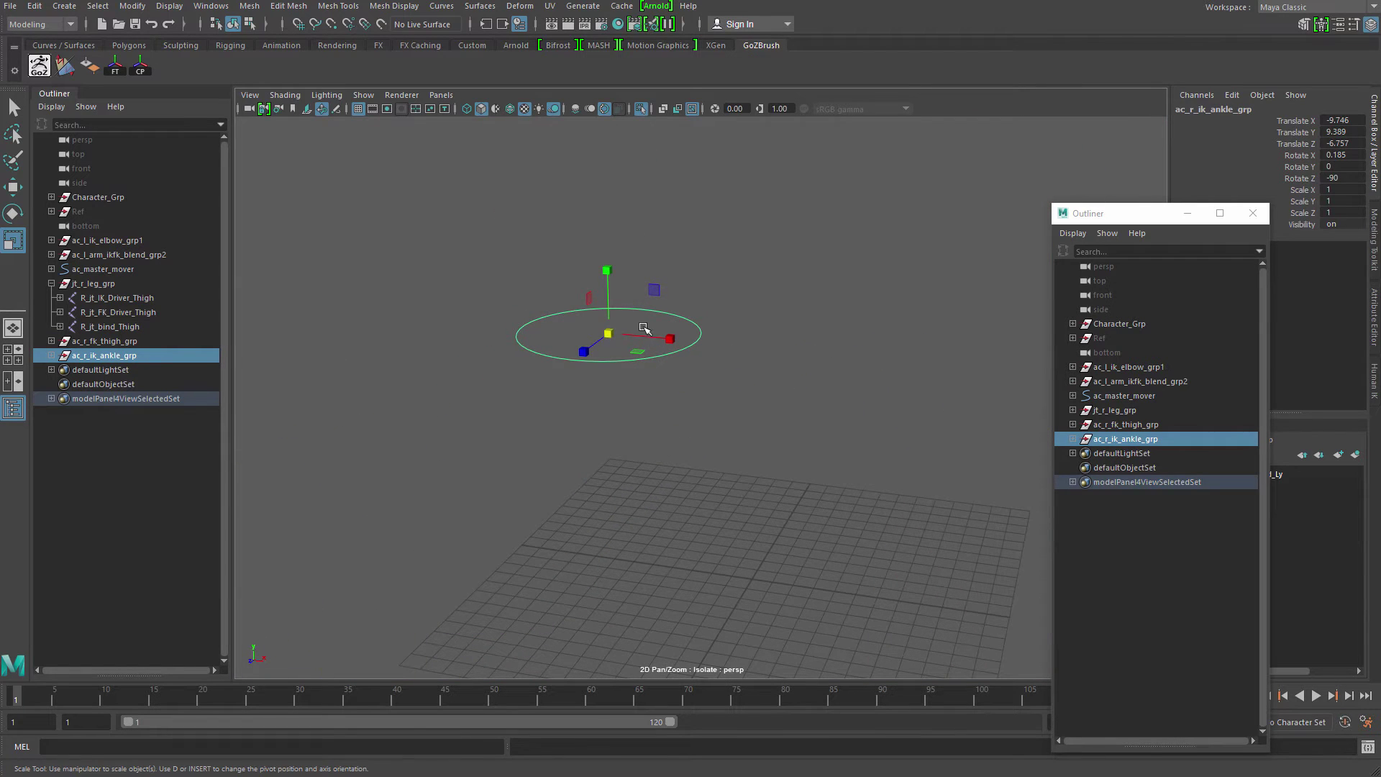
{"action": "right_click_drag", "start_coordinate": [651, 311], "coordinate": [570, 318]}
{"action": "left_click_drag", "start_coordinate": [570, 318], "coordinate": [524, 332], "text": "alt"}
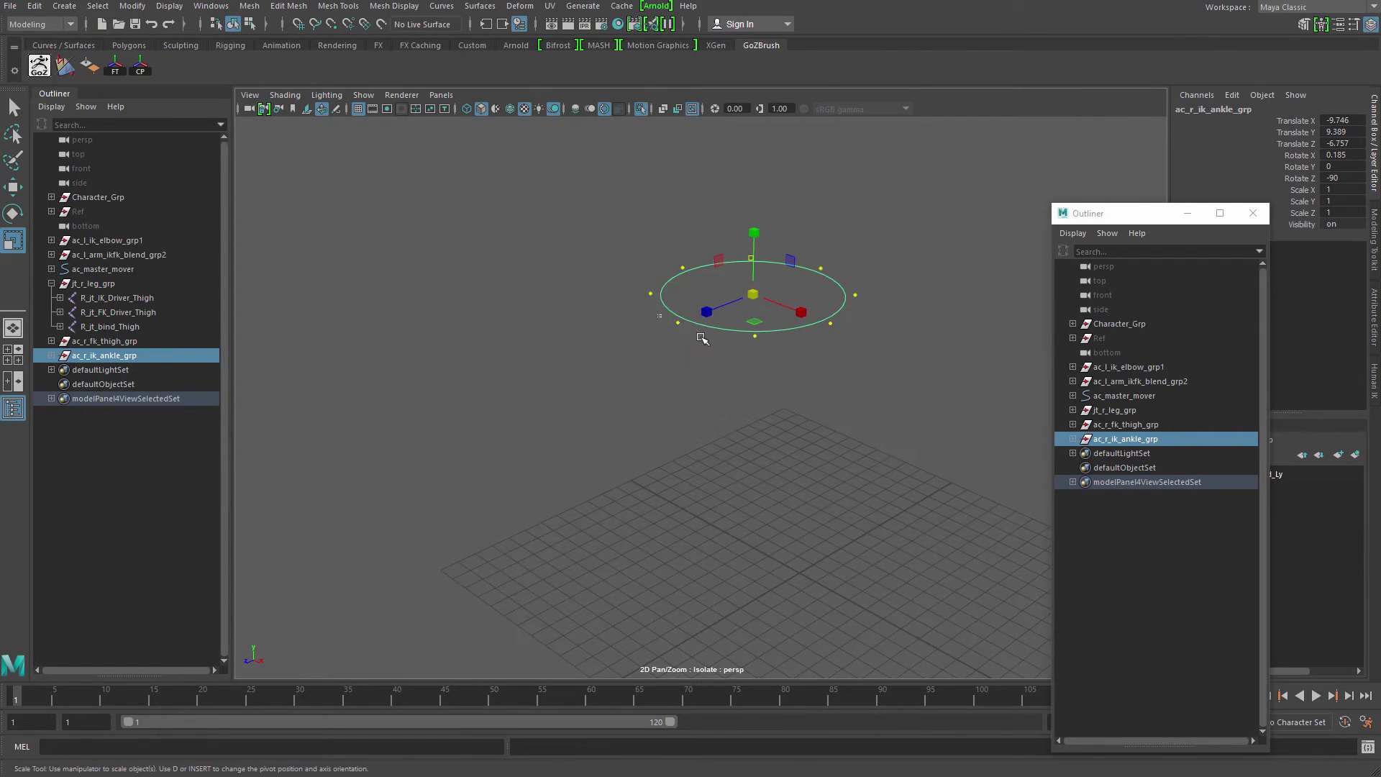
{"action": "left_click_drag", "start_coordinate": [659, 316], "coordinate": [702, 338]}
{"action": "key", "text": "f"}
{"action": "right_click_drag", "start_coordinate": [533, 254], "coordinate": [302, 287], "text": "alt"}
{"action": "left_click_drag", "start_coordinate": [619, 305], "coordinate": [540, 305], "text": "alt"}
{"action": "middle_click_drag", "start_coordinate": [651, 327], "coordinate": [566, 287], "text": "alt"}
{"action": "left_click_drag", "start_coordinate": [565, 287], "coordinate": [708, 446], "text": "alt"}
{"action": "key", "text": "ctrl+1"}
- Move the selected front control vertices of the ac_r_ik_ankle curve down to ground level beneath the shoe
{"action": "key", "text": "w"}
{"action": "left_click_drag", "start_coordinate": [672, 398], "coordinate": [730, 403], "text": "alt"}
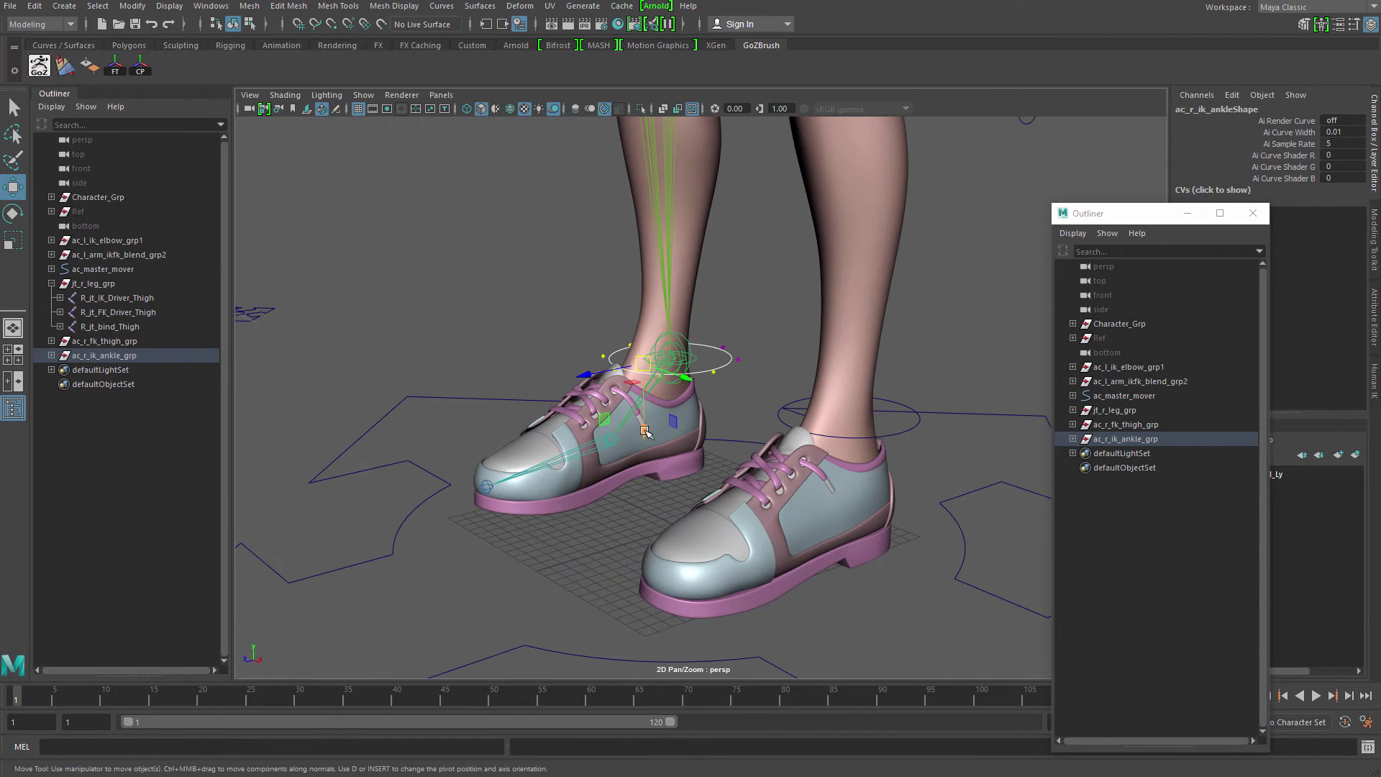
{"action": "left_click_drag", "start_coordinate": [645, 432], "coordinate": [689, 483]}
{"action": "right_click_drag", "start_coordinate": [659, 490], "coordinate": [705, 498], "text": "alt"}
{"action": "left_click_drag", "start_coordinate": [555, 485], "coordinate": [555, 487]}
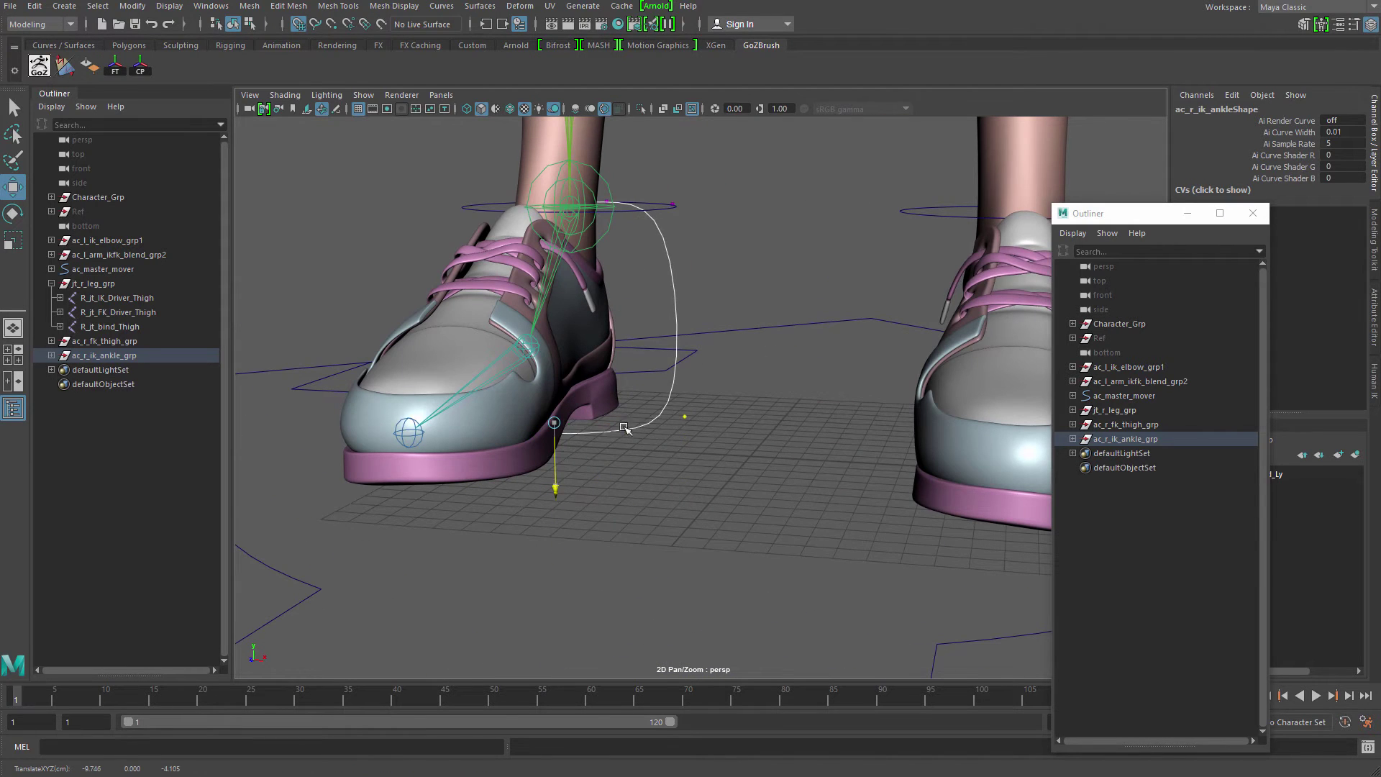
- Select the rear control vertices of the ac_r_ik_ankle curve and lower them behind the heel of the shoe
{"action": "left_click_drag", "start_coordinate": [660, 436], "coordinate": [619, 493], "text": "alt"}
{"action": "mouse_move", "coordinate": [549, 420]}
{"action": "left_mouse_down"}
{"action": "mouse_move", "coordinate": [679, 309]}
{"action": "mouse_move", "coordinate": [651, 338]}
{"action": "left_mouse_up"}
{"action": "key", "text": "q"}
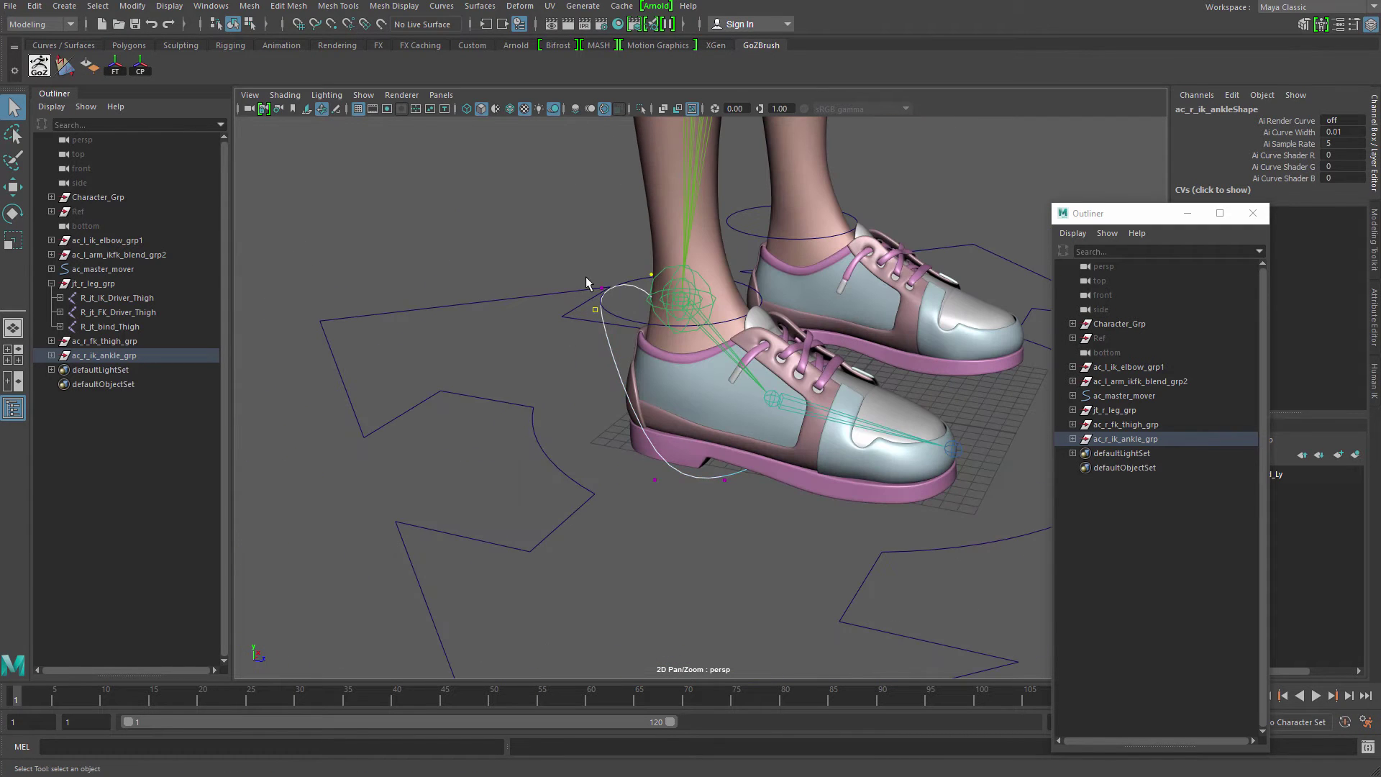
{"action": "left_click_drag", "start_coordinate": [586, 283], "coordinate": [677, 277], "text": "alt"}
{"action": "key", "text": "w"}
{"action": "key", "text": "q"}
{"action": "key", "text": "w"}
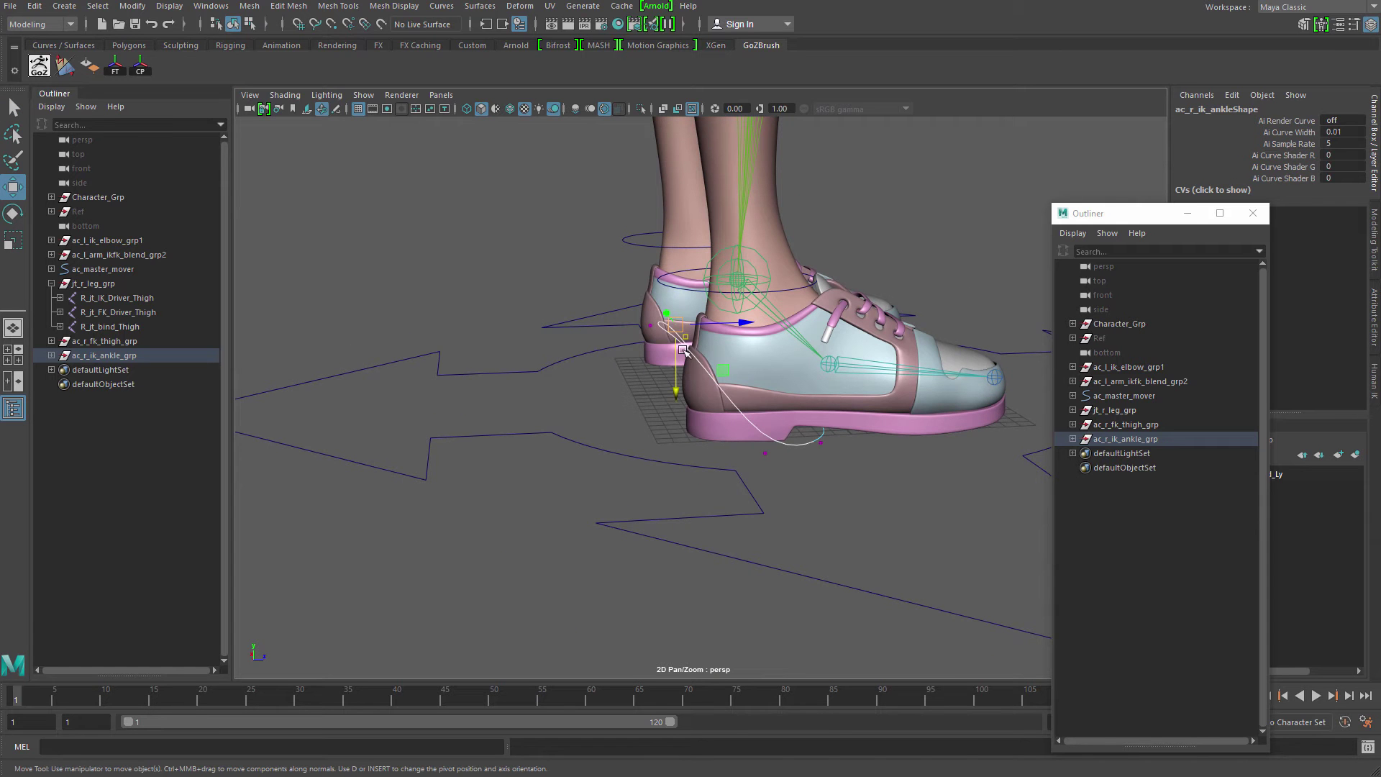
{"action": "left_click_drag", "start_coordinate": [678, 392], "coordinate": [692, 476]}
{"action": "key", "text": "q"}
{"action": "left_click", "coordinate": [690, 470]}
{"action": "left_click", "coordinate": [591, 536]}
- Return to object selection, select ac_r_ik_ankle_grp, and collapse the jt_r_leg_grp hierarchy
{"action": "left_click_drag", "start_coordinate": [625, 507], "coordinate": [681, 431], "text": "alt"}
{"action": "scroll", "coordinate": [681, 431], "scroll_direction": "up", "scroll_amount": 2}
{"action": "left_click_drag", "start_coordinate": [594, 370], "coordinate": [670, 405]}
{"action": "left_click_drag", "start_coordinate": [709, 460], "coordinate": [639, 468], "text": "alt"}
{"action": "middle_click_drag", "start_coordinate": [133, 359], "coordinate": [133, 357]}
{"action": "left_click", "coordinate": [51, 283]}
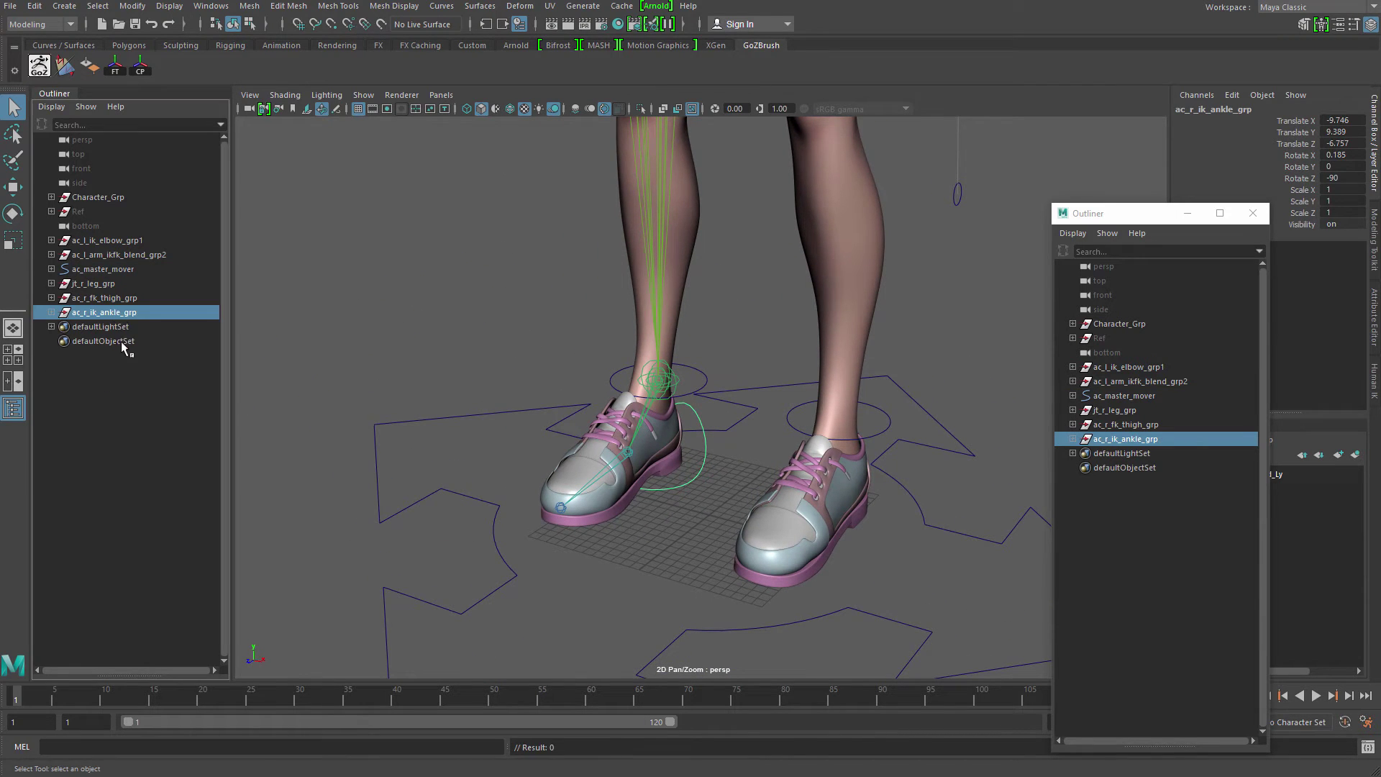
{"action": "key", "text": "f"}
{"action": "right_click_drag", "start_coordinate": [524, 350], "coordinate": [682, 364], "text": "alt"}
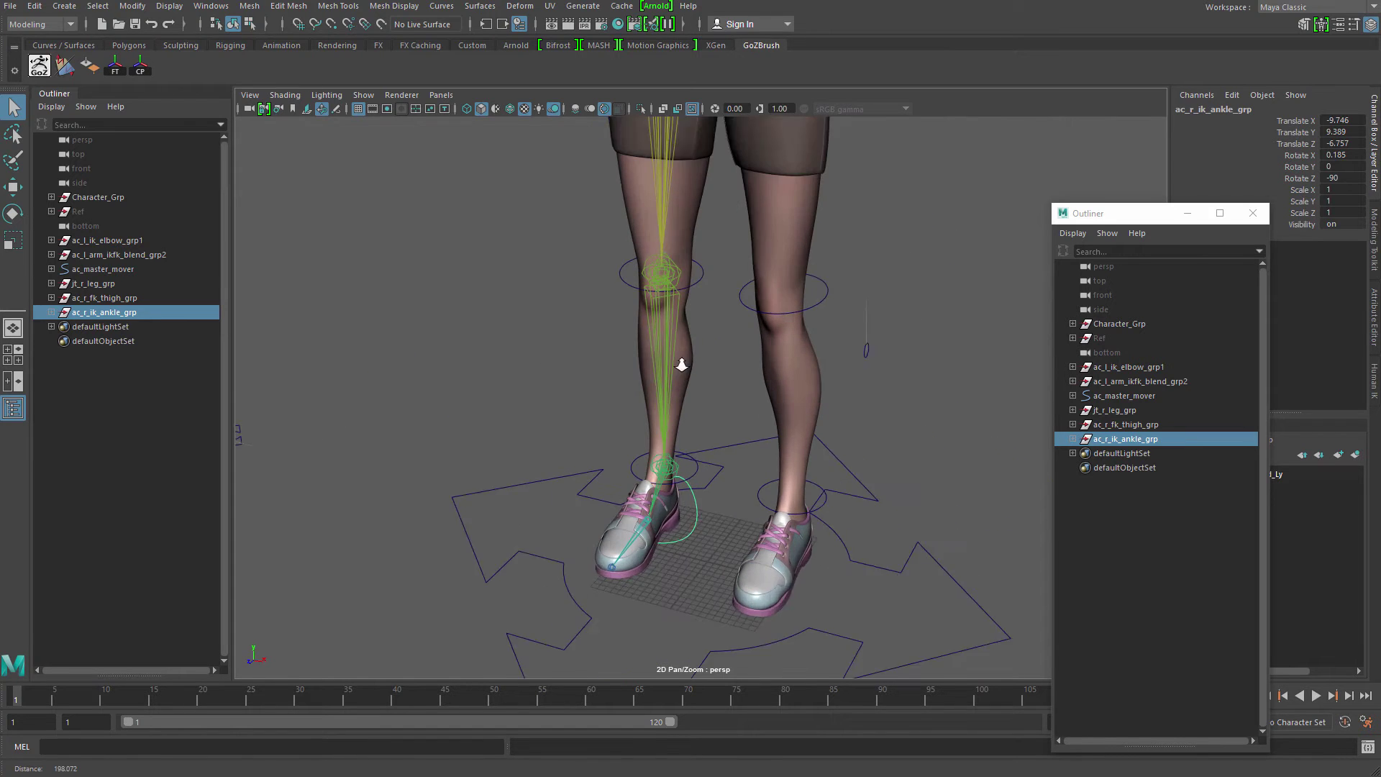
{"action": "left_click_drag", "start_coordinate": [681, 364], "coordinate": [447, 409], "text": "alt"}
{"action": "right_click_drag", "start_coordinate": [447, 409], "coordinate": [632, 453], "text": "alt"}
{"action": "left_click", "coordinate": [398, 353]}
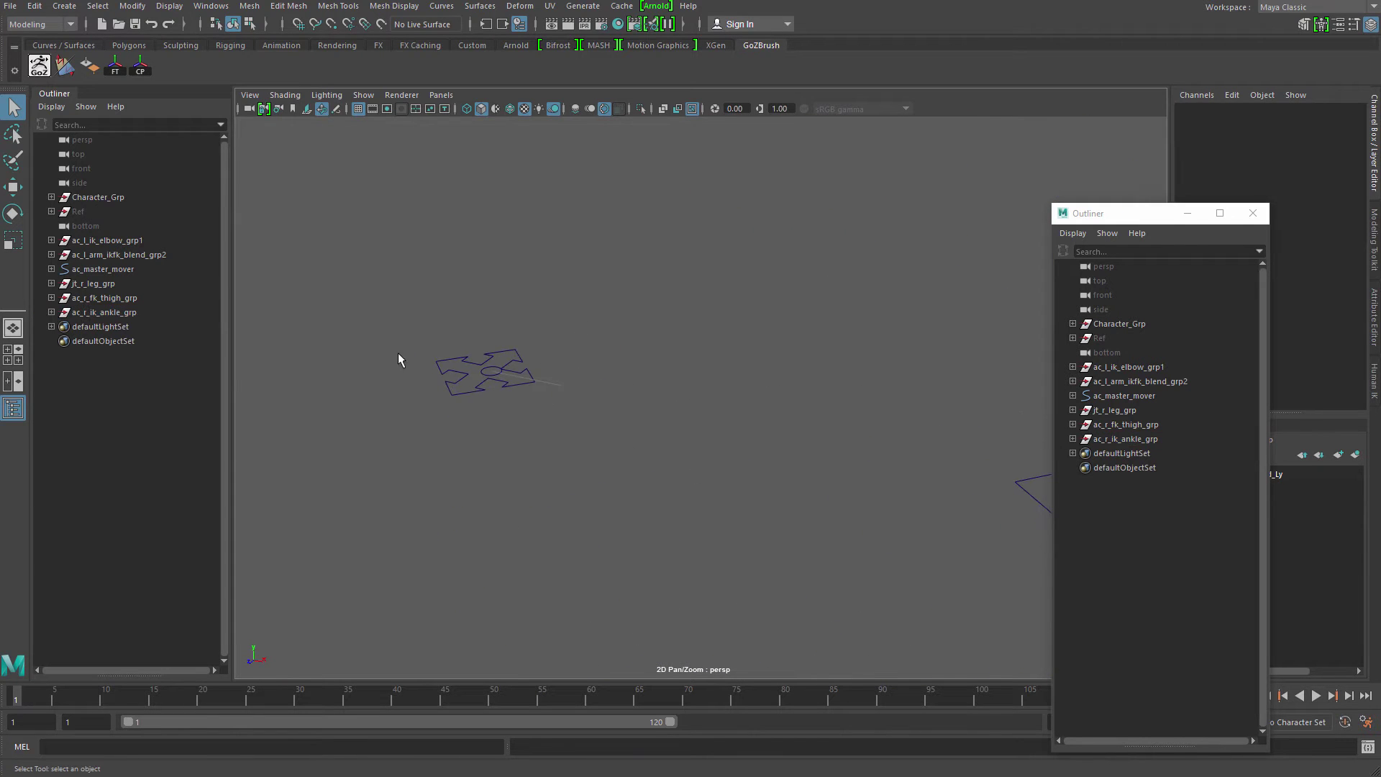
{"action": "key", "text": "w"}
{"action": "left_click_drag", "start_coordinate": [467, 402], "coordinate": [506, 256]}
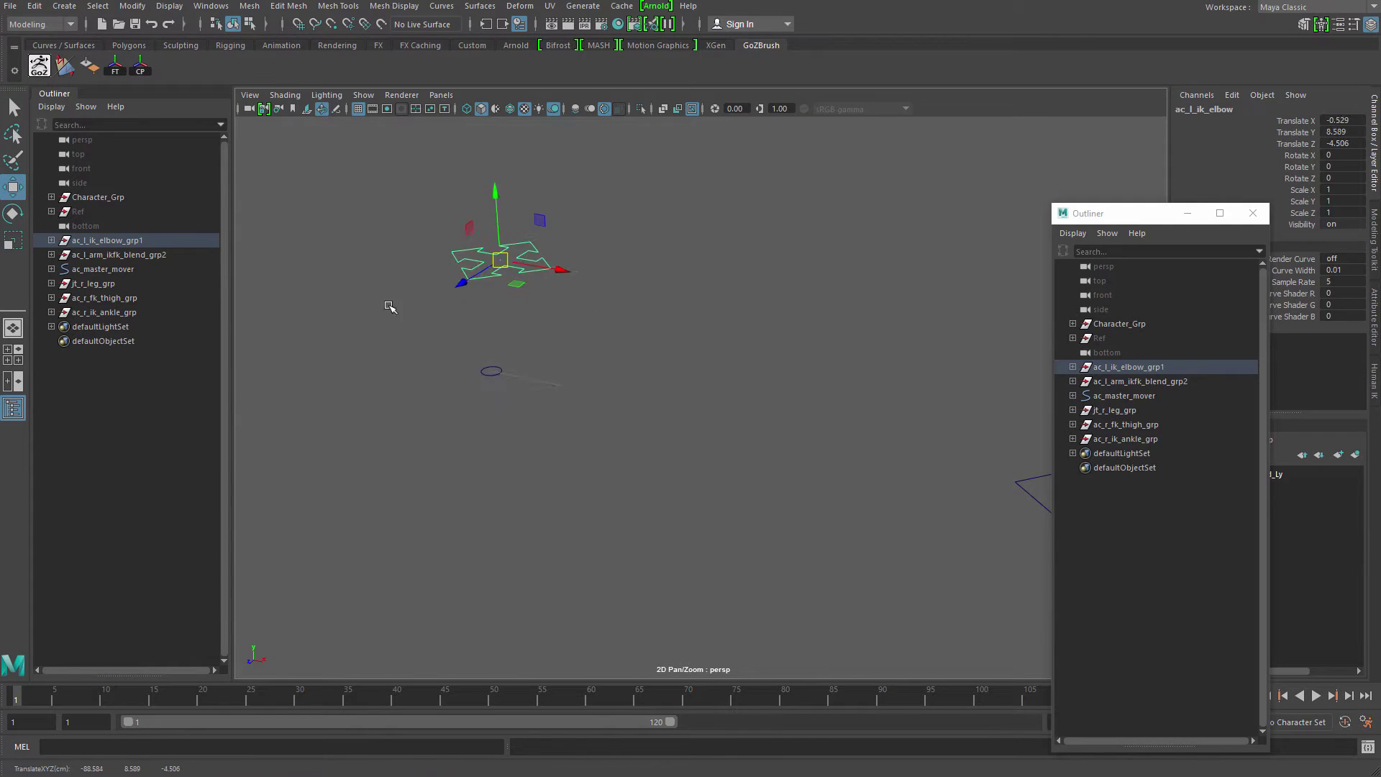
{"action": "key", "text": "ctrl+z"}
- Duplicate ac_l_ik_elbow_grp1 and move the copy along X toward the leg, to a Translate X of about -56.8
{"action": "left_click", "coordinate": [139, 240]}
{"action": "key", "text": "ctrl+d"}
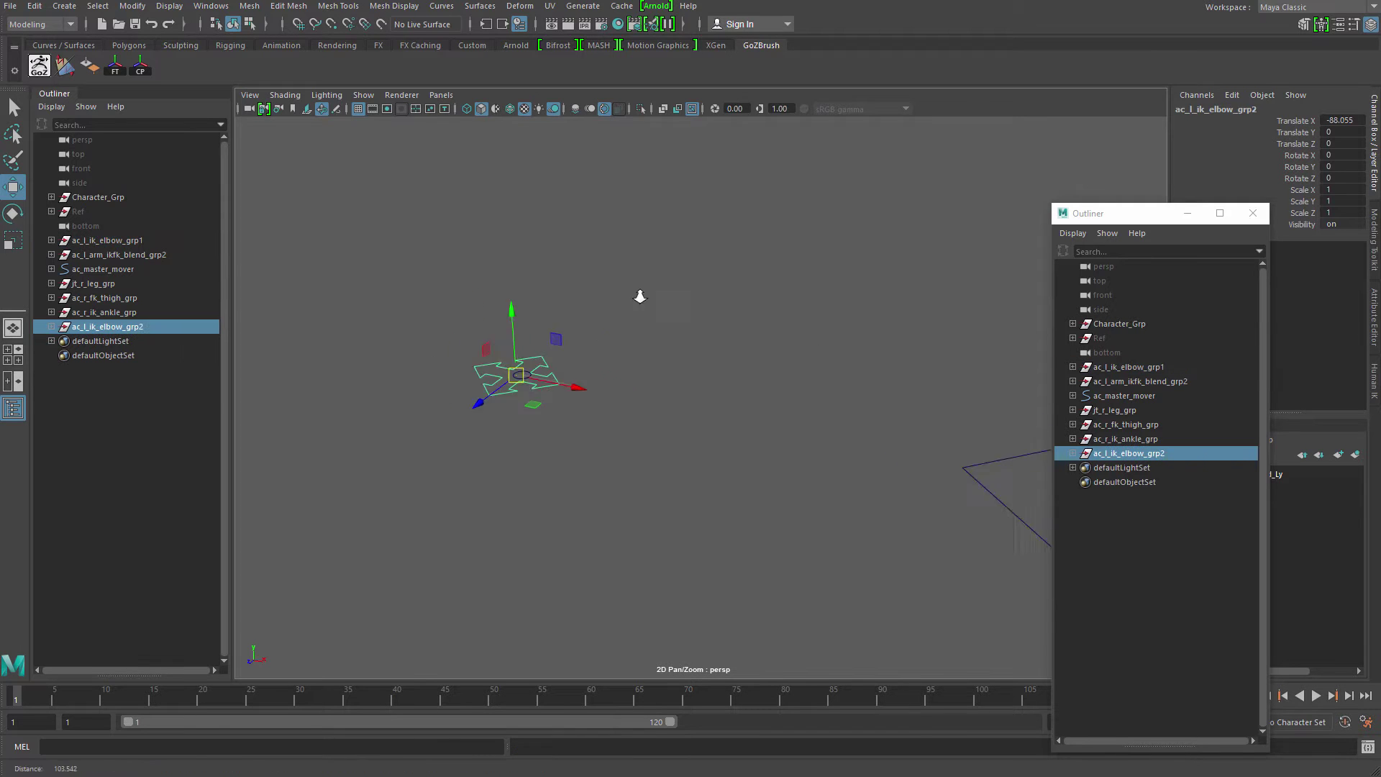
{"action": "right_click_drag", "start_coordinate": [639, 296], "coordinate": [341, 248], "text": "alt"}
{"action": "middle_click_drag", "start_coordinate": [342, 248], "coordinate": [256, 261], "text": "alt"}
{"action": "left_click_drag", "start_coordinate": [505, 437], "coordinate": [626, 464]}
{"action": "middle_click_drag", "start_coordinate": [626, 464], "coordinate": [551, 432], "text": "alt"}
{"action": "right_click_drag", "start_coordinate": [551, 431], "coordinate": [700, 475], "text": "alt"}
{"action": "left_click_drag", "start_coordinate": [700, 476], "coordinate": [698, 342], "text": "alt"}
- Select the R_jt_IK_Driver_Thigh joint chain and isolate it in the view
{"action": "key", "text": "q"}
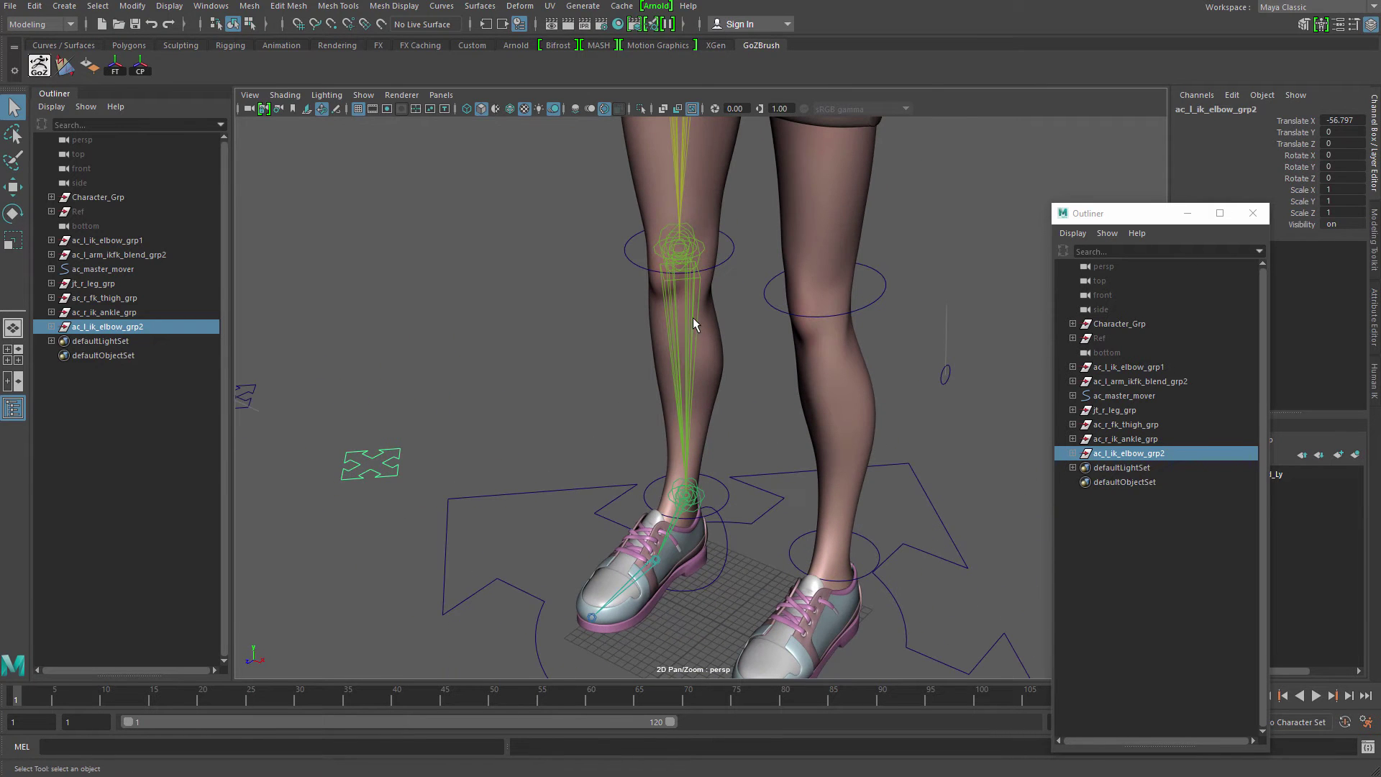
{"action": "left_click", "coordinate": [692, 315]}
{"action": "left_click", "coordinate": [690, 279]}
{"action": "middle_click_drag", "start_coordinate": [682, 256], "coordinate": [639, 366], "text": "alt"}
{"action": "left_click", "coordinate": [646, 230]}
{"action": "key", "text": "ctrl+1"}
{"action": "key", "text": "f"}
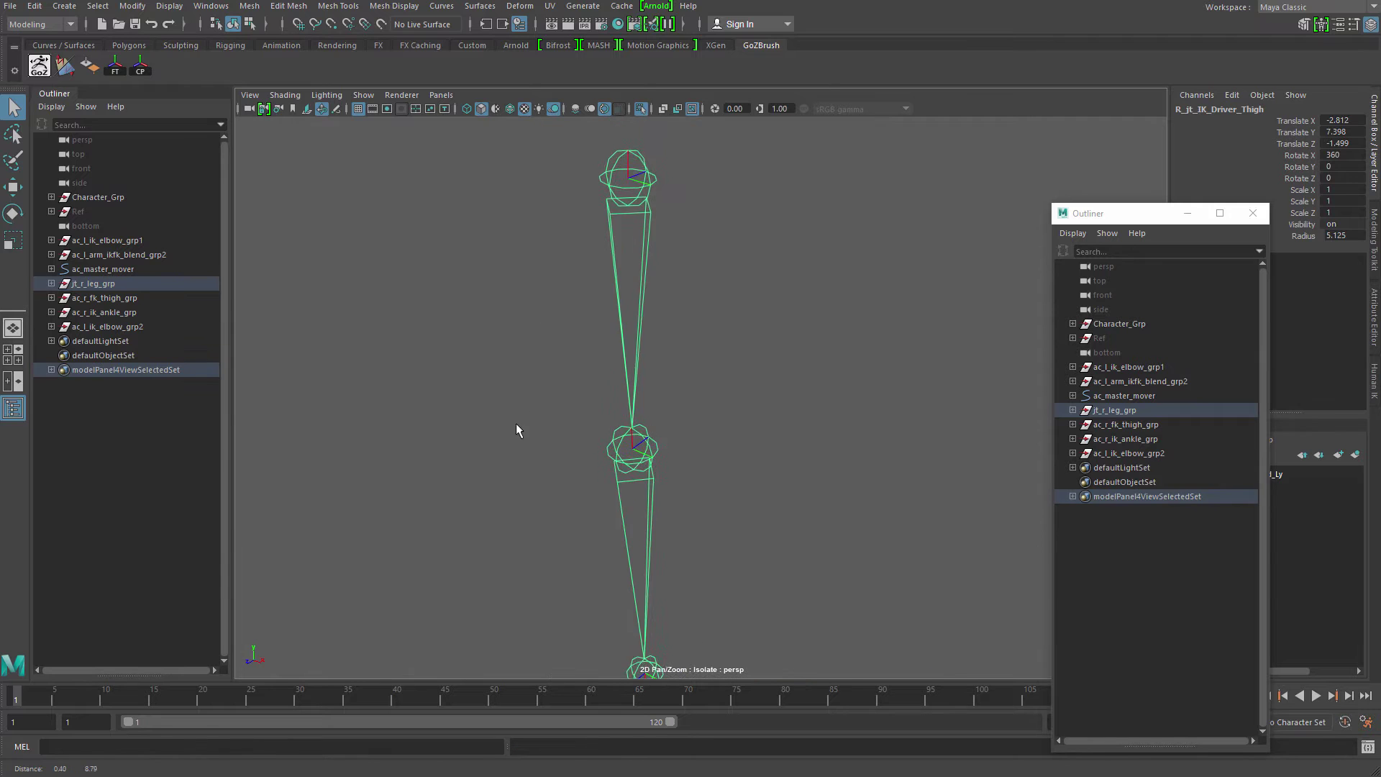
- Create a triangular polygon with its vertices snapped to the thigh, knee and ankle joints of the IK chain
{"action": "left_click", "coordinate": [764, 311]}
{"action": "right_click_drag", "start_coordinate": [757, 302], "coordinate": [763, 204], "text": "shift"}
{"action": "middle_click_drag", "start_coordinate": [671, 251], "coordinate": [731, 203], "text": "alt"}
{"action": "right_click_drag", "start_coordinate": [731, 203], "coordinate": [768, 177], "text": "alt"}
{"action": "middle_click_drag", "start_coordinate": [768, 177], "coordinate": [783, 159], "text": "alt"}
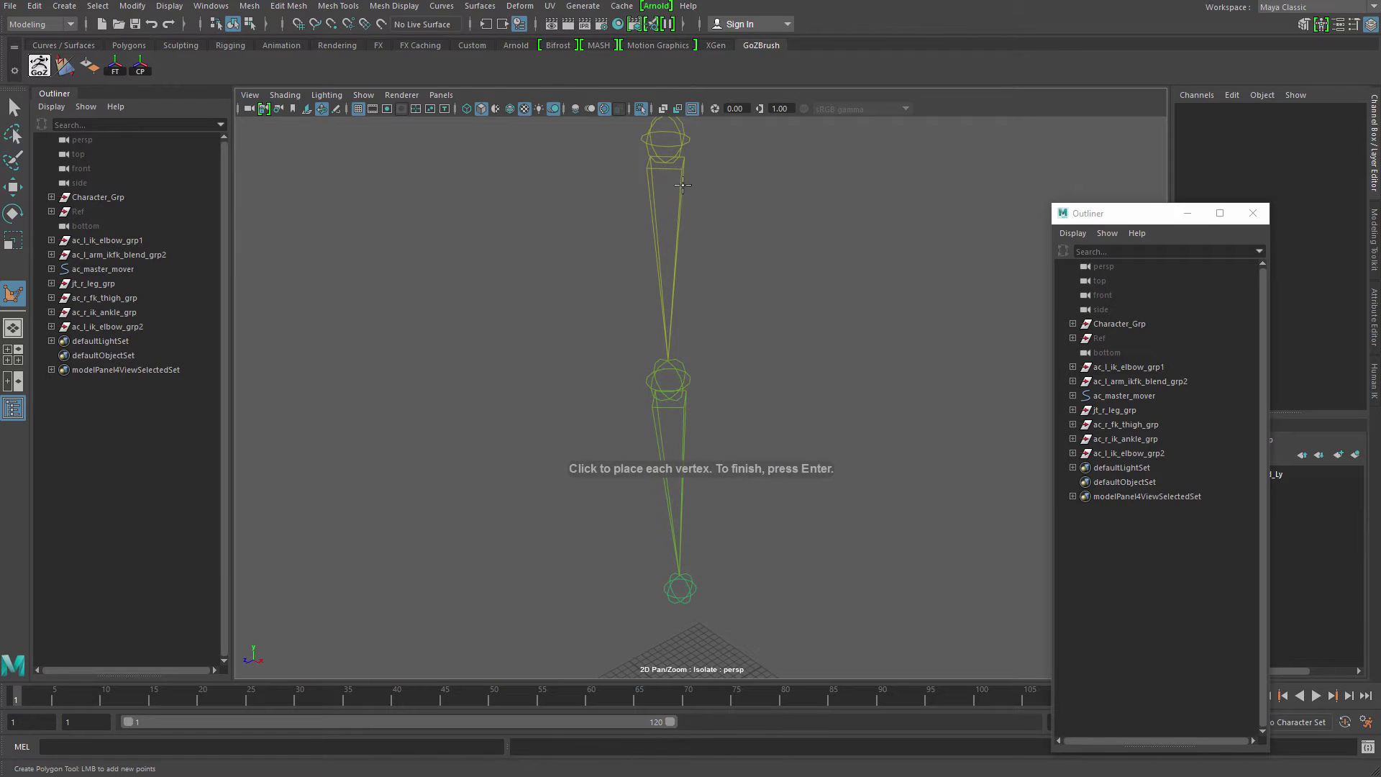
{"action": "middle_click_drag", "start_coordinate": [683, 185], "coordinate": [706, 196], "text": "alt"}
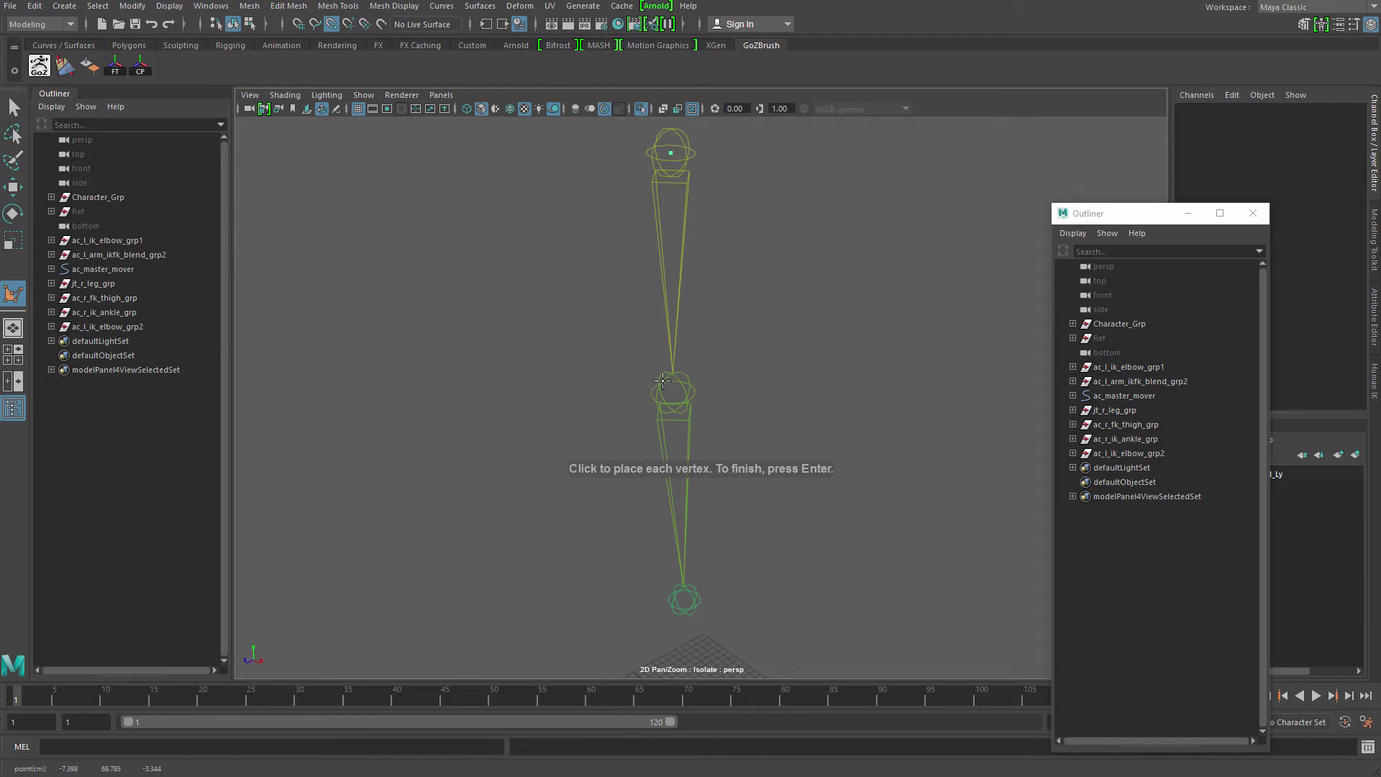
{"action": "left_click", "coordinate": [674, 392]}
{"action": "left_click", "coordinate": [684, 600]}
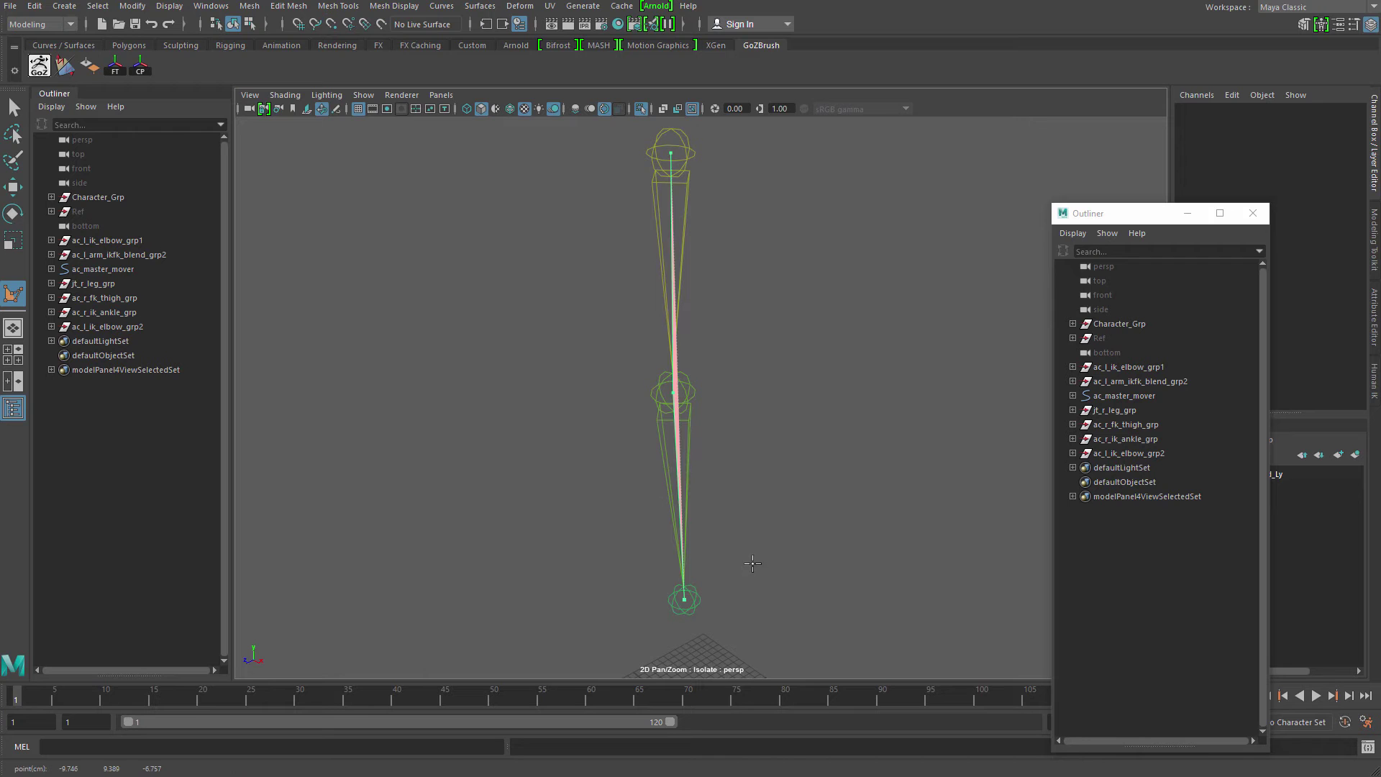
{"action": "key", "text": "Return"}
- Isolate the new triangular polygon and select its vertex at the knee
{"action": "left_click_drag", "start_coordinate": [697, 482], "coordinate": [608, 440], "text": "alt"}
{"action": "right_click_drag", "start_coordinate": [609, 441], "coordinate": [649, 420], "text": "alt"}
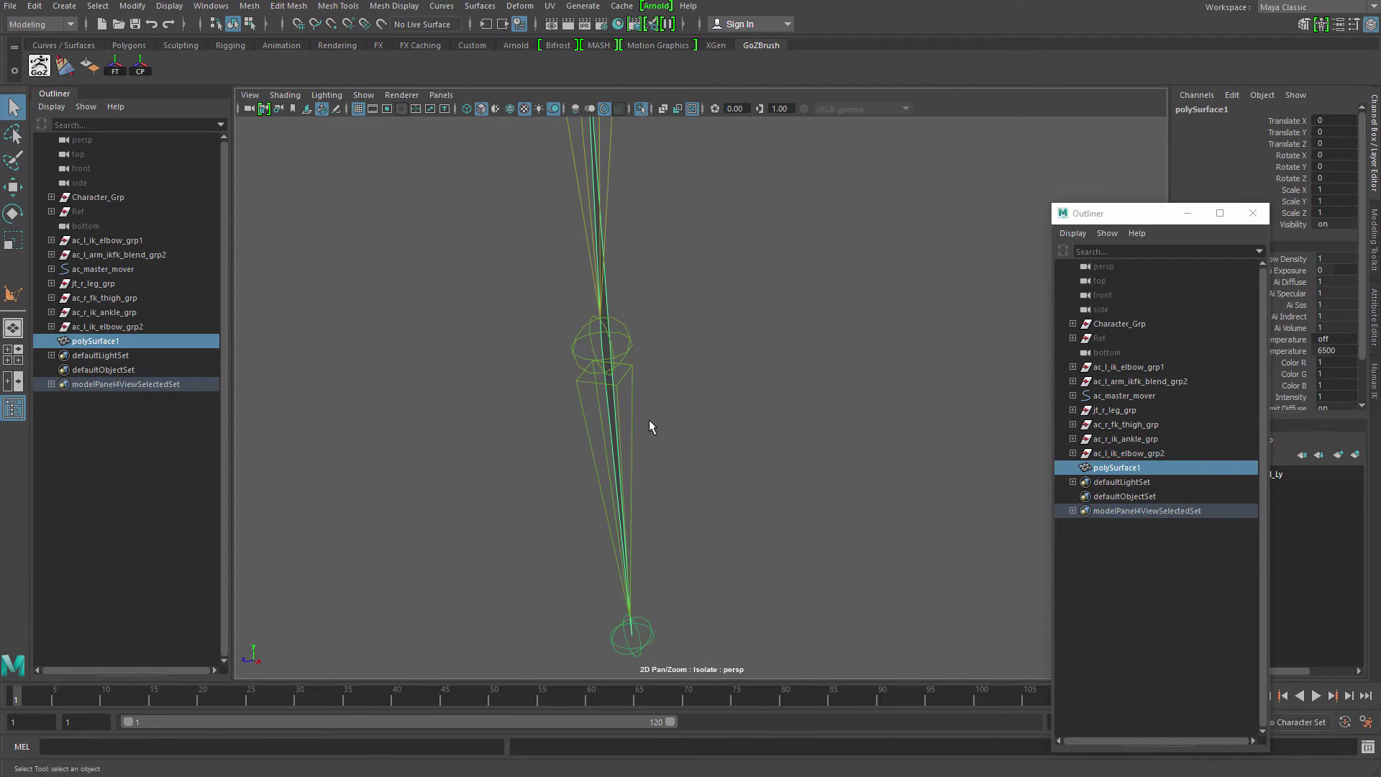
{"action": "key", "text": "ctrl+1"}
{"action": "key", "text": "ctrl+1"}
{"action": "key", "text": "F9"}
{"action": "left_click_drag", "start_coordinate": [637, 321], "coordinate": [548, 383]}
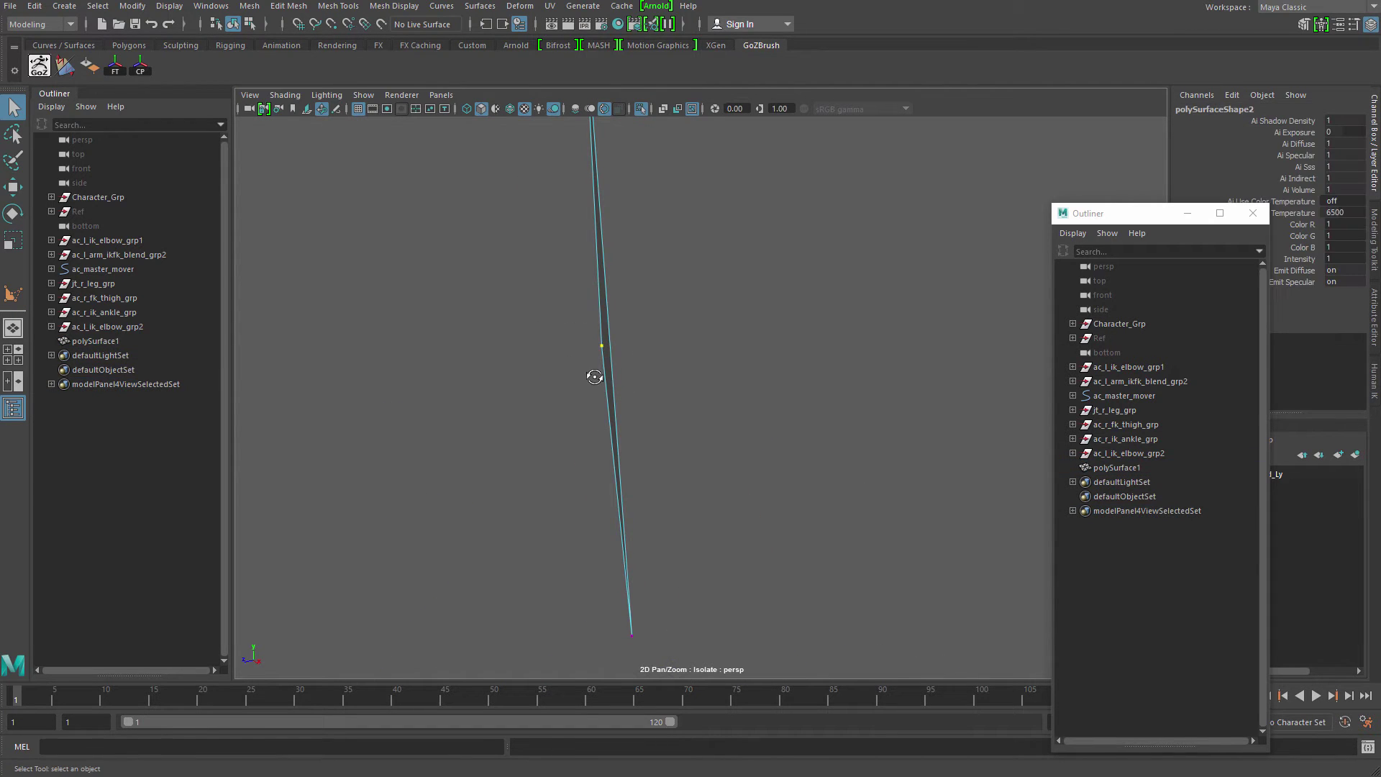
- Align the Move tool's axes to the polygon's surface and pull the knee vertex far out in front of the knee
{"action": "left_click_drag", "start_coordinate": [636, 399], "coordinate": [567, 330], "text": "alt"}
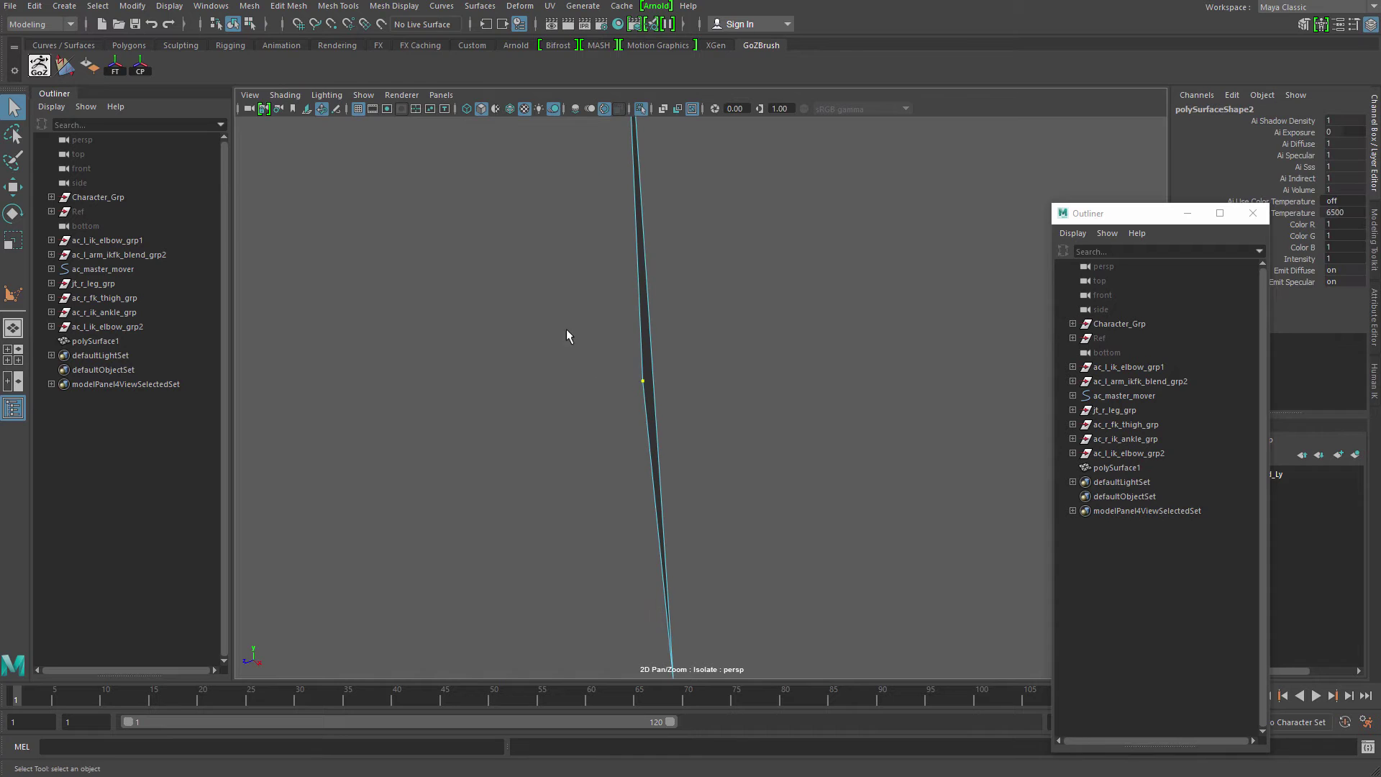
{"action": "key", "text": "w"}
{"action": "left_click", "coordinate": [637, 377]}
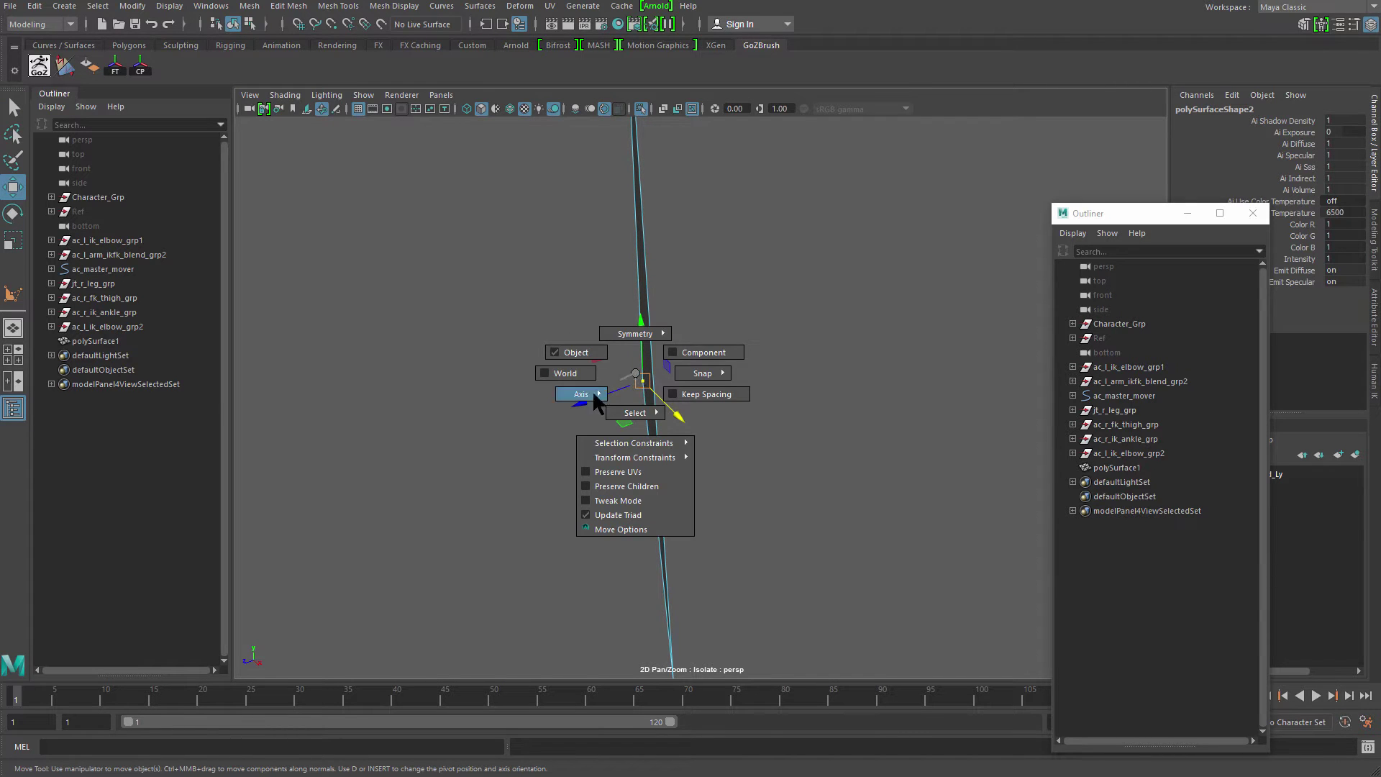
{"action": "left_click_drag", "start_coordinate": [594, 394], "coordinate": [478, 353]}
{"action": "left_click_drag", "start_coordinate": [640, 392], "coordinate": [685, 422], "text": "alt"}
{"action": "right_click_drag", "start_coordinate": [685, 422], "coordinate": [616, 414], "text": "alt"}
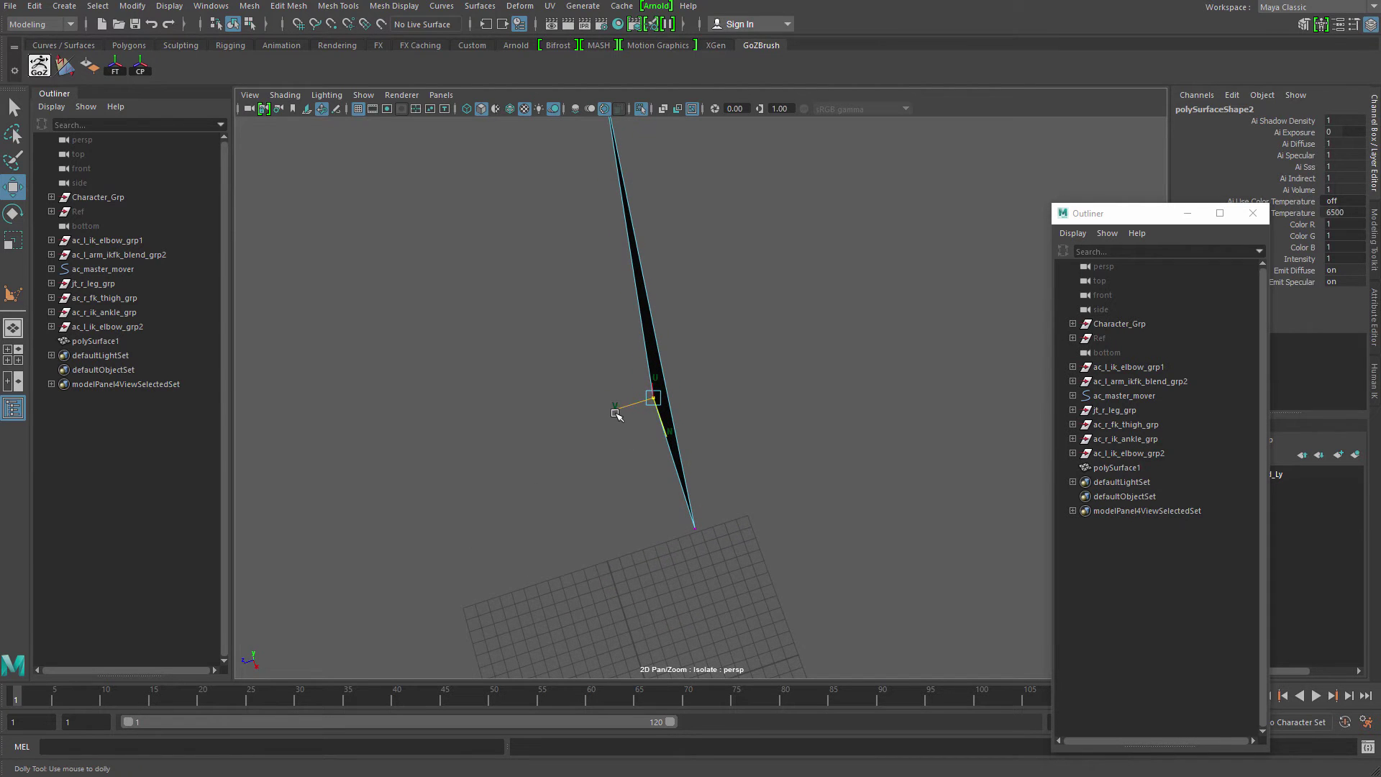
{"action": "left_click_drag", "start_coordinate": [616, 413], "coordinate": [381, 454]}
- Show the whole character again and examine the stretched polygon's direction in front of the knee from several angles
{"action": "key", "text": "ctrl+1"}
{"action": "right_click_drag", "start_coordinate": [485, 385], "coordinate": [454, 354], "text": "alt"}
{"action": "left_click_drag", "start_coordinate": [455, 354], "coordinate": [627, 430], "text": "alt"}
{"action": "right_click_drag", "start_coordinate": [627, 429], "coordinate": [621, 432], "text": "alt"}
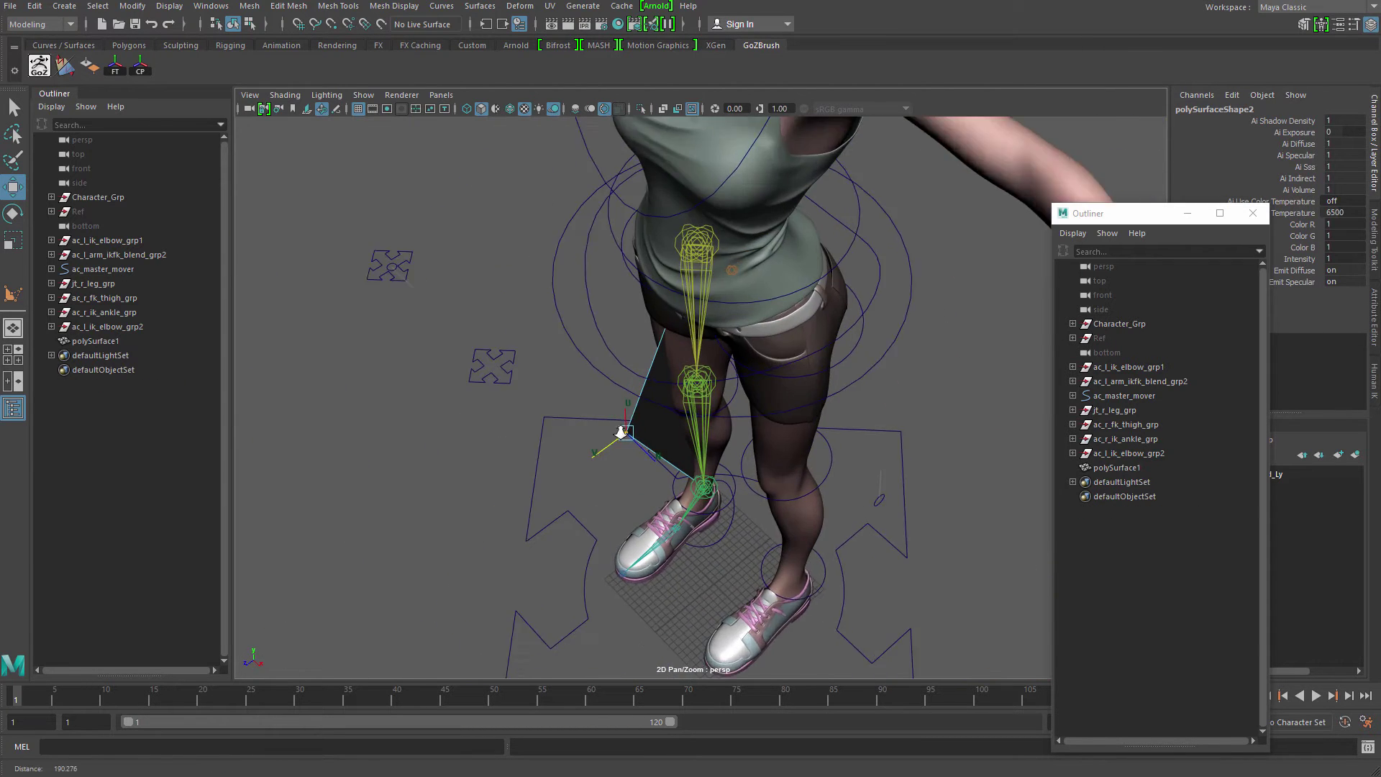
{"action": "middle_click_drag", "start_coordinate": [621, 432], "coordinate": [602, 386], "text": "alt"}
{"action": "left_click_drag", "start_coordinate": [601, 385], "coordinate": [435, 285], "text": "alt"}
{"action": "right_click_drag", "start_coordinate": [556, 310], "coordinate": [533, 290], "text": "alt"}
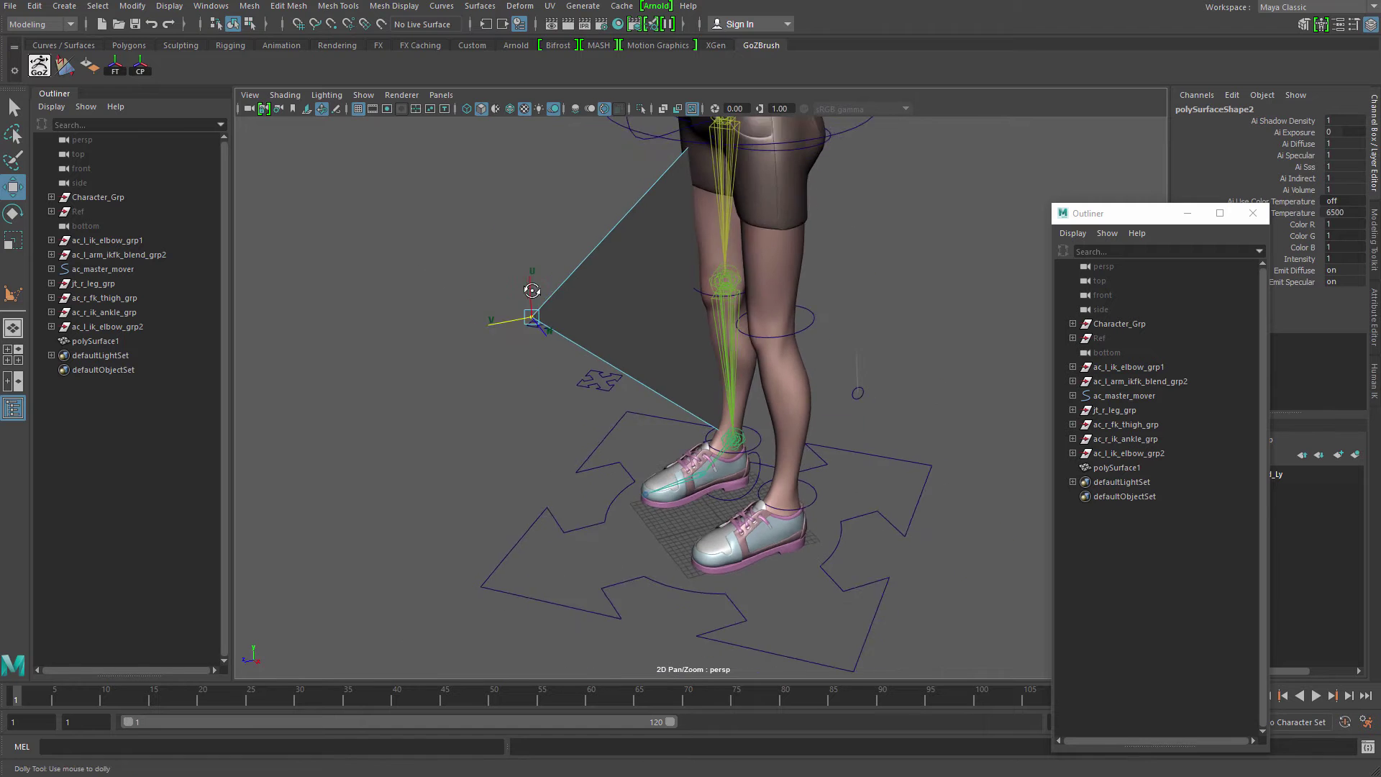
{"action": "left_click_drag", "start_coordinate": [533, 290], "coordinate": [799, 274], "text": "alt"}
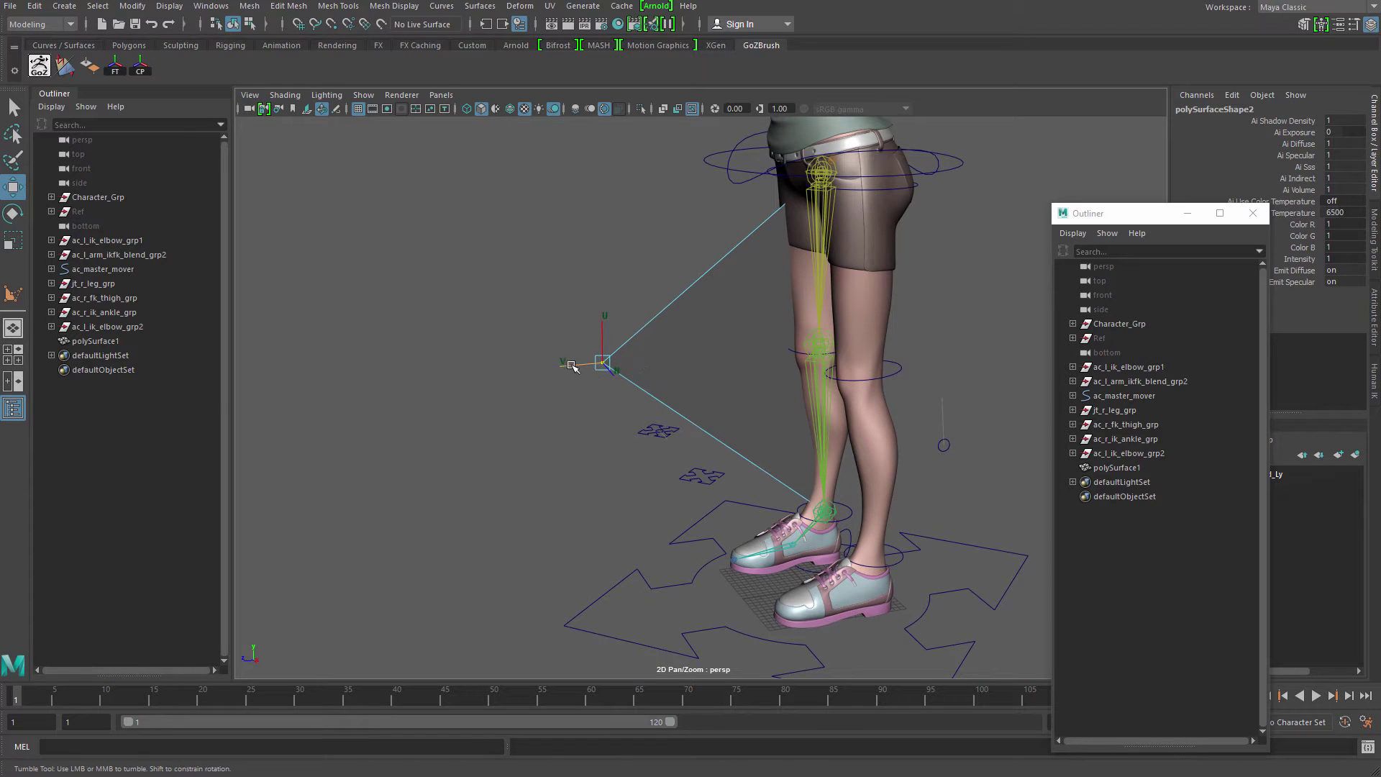
- Snap the duplicated elbow control's group, ac_l_ik_elbow_grp2, onto the triangle's far vertex in front of the right knee
{"action": "left_click_drag", "start_coordinate": [572, 366], "coordinate": [658, 352], "text": "alt"}
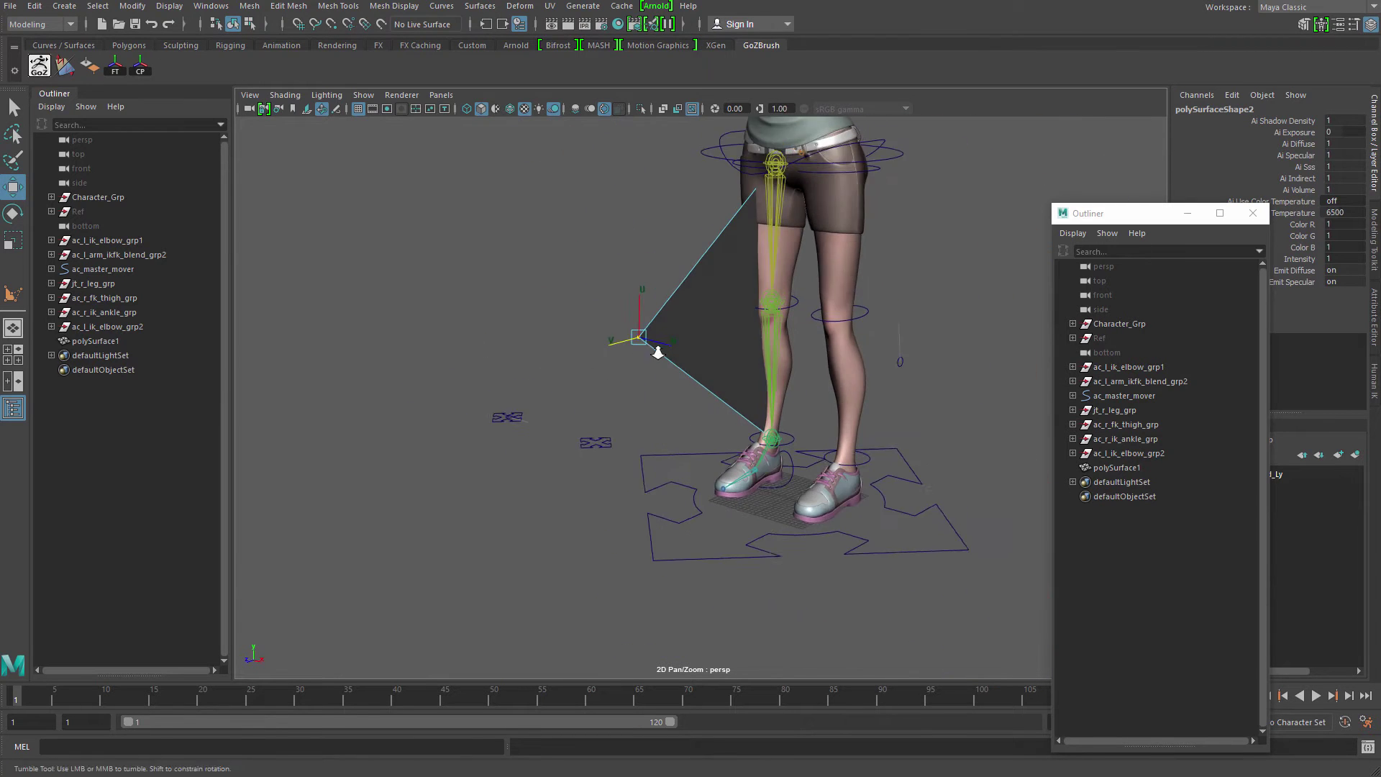
{"action": "right_click_drag", "start_coordinate": [658, 352], "coordinate": [715, 289], "text": "alt"}
{"action": "left_click_drag", "start_coordinate": [674, 336], "coordinate": [657, 382], "text": "alt"}
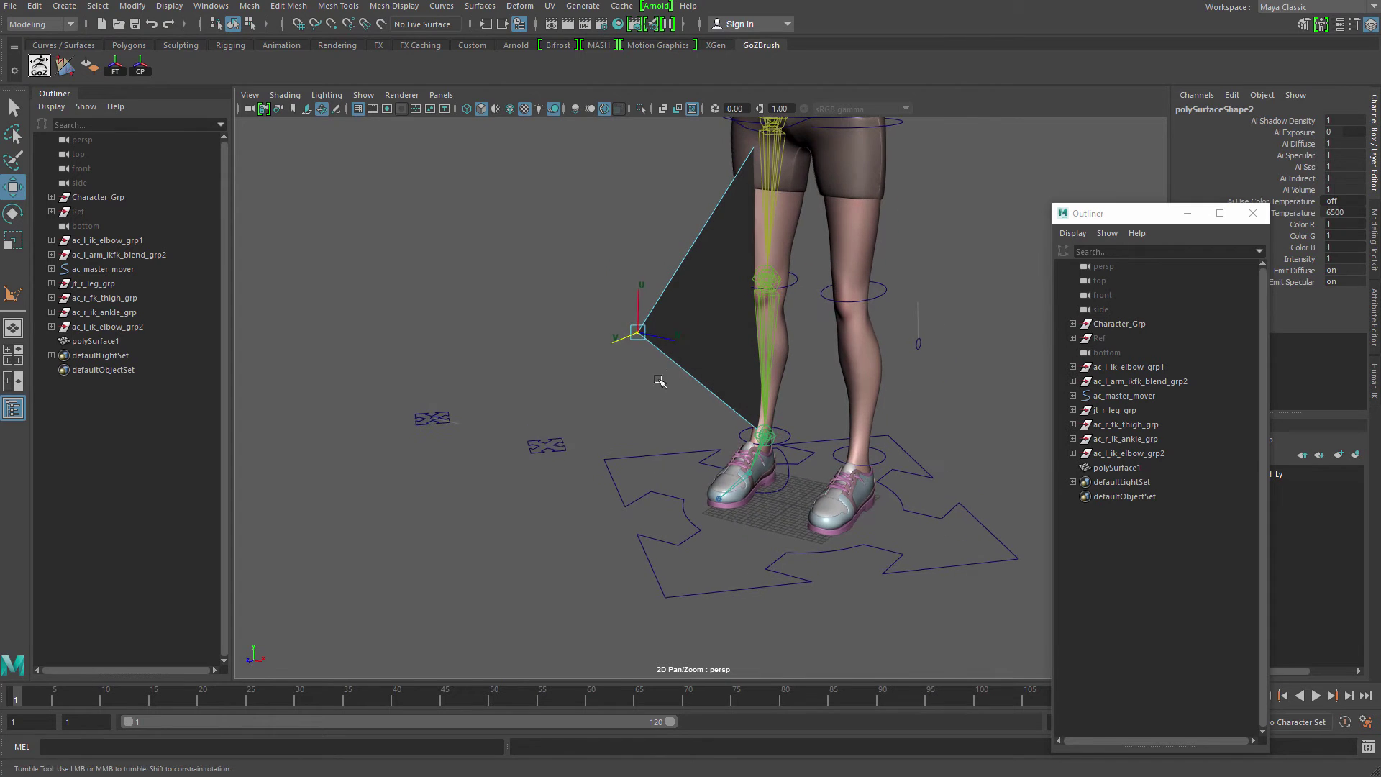
{"action": "left_click", "coordinate": [509, 401]}
{"action": "left_click", "coordinate": [531, 444]}
{"action": "right_click_drag", "start_coordinate": [741, 358], "coordinate": [741, 401], "text": "alt"}
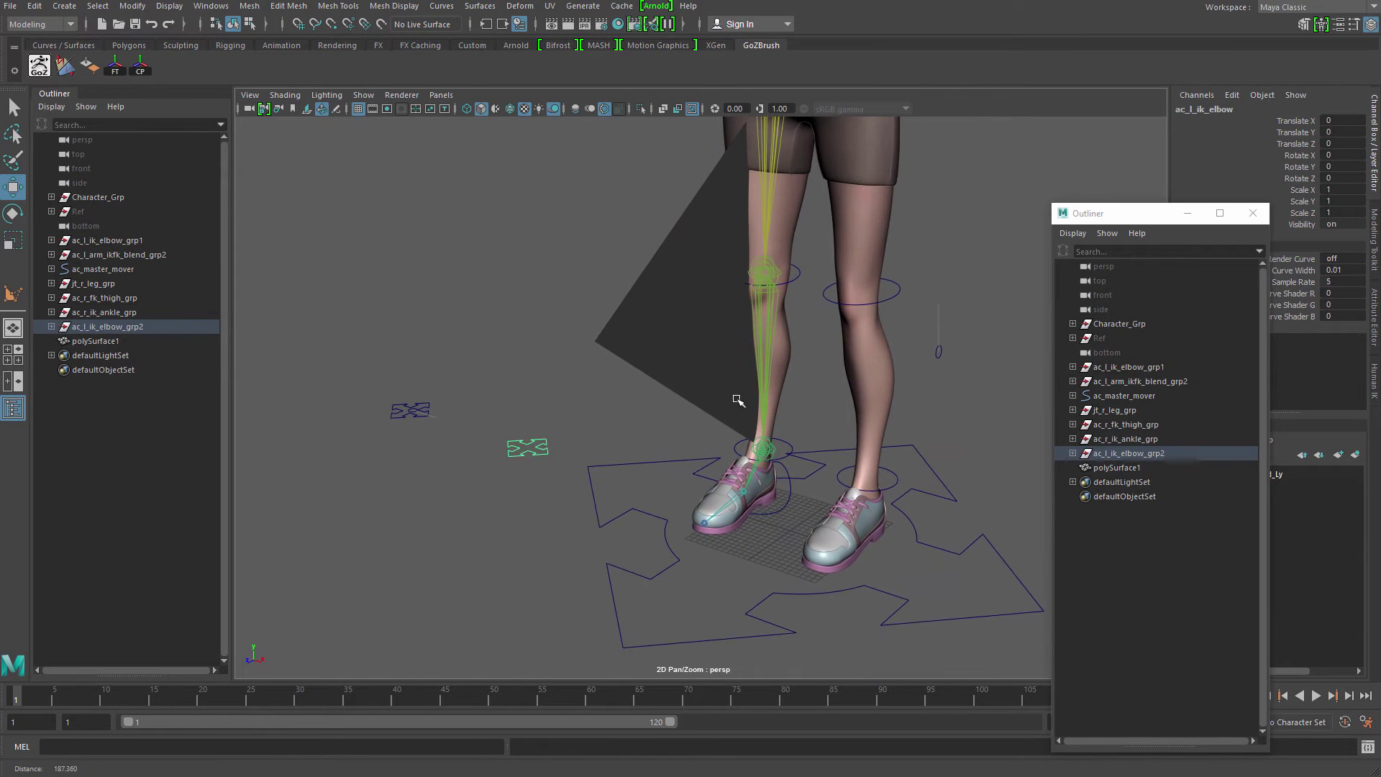
{"action": "left_click", "coordinate": [538, 444]}
{"action": "left_click_drag", "start_coordinate": [534, 442], "coordinate": [491, 476]}
{"action": "right_click_drag", "start_coordinate": [491, 476], "coordinate": [499, 490], "text": "alt"}
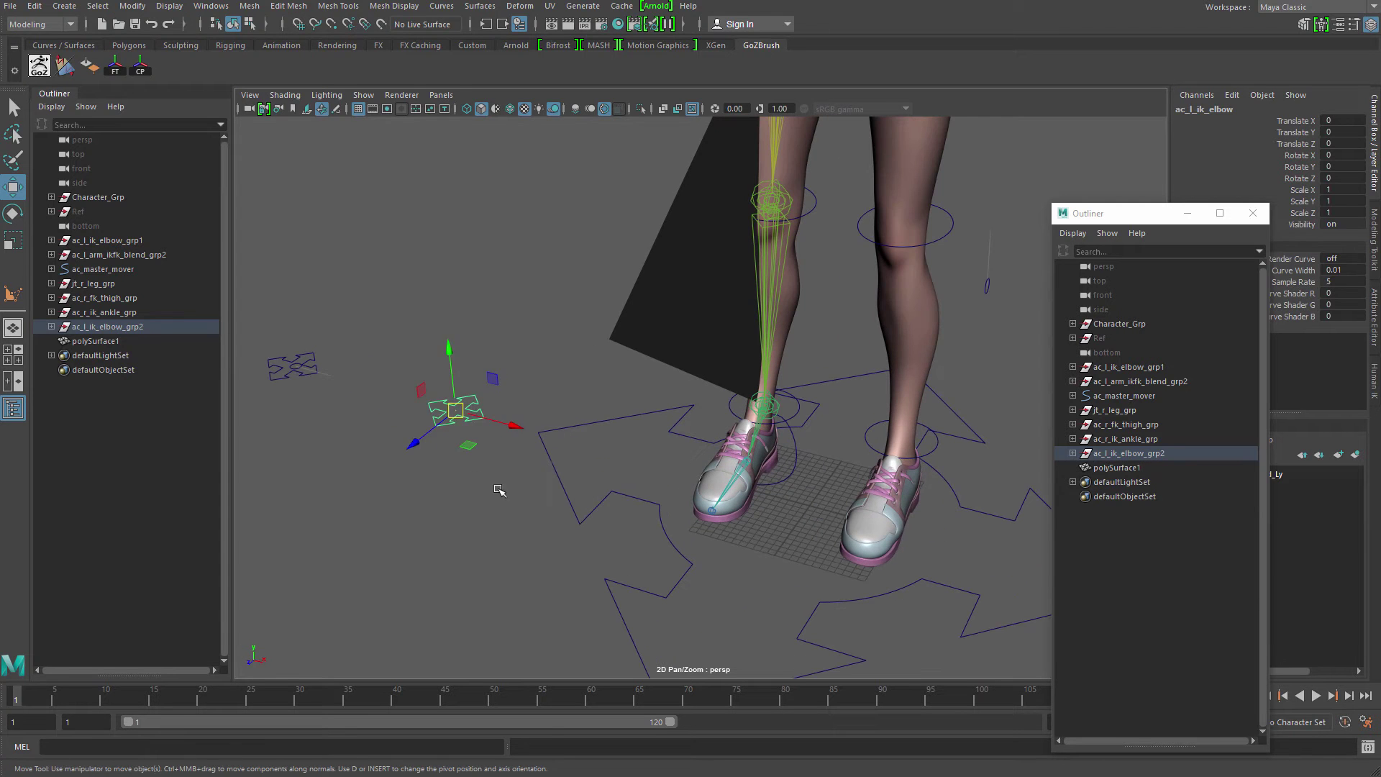
{"action": "left_click", "coordinate": [499, 490]}
{"action": "left_click", "coordinate": [108, 328]}
{"action": "scroll", "coordinate": [456, 382], "scroll_direction": "down", "scroll_amount": 4}
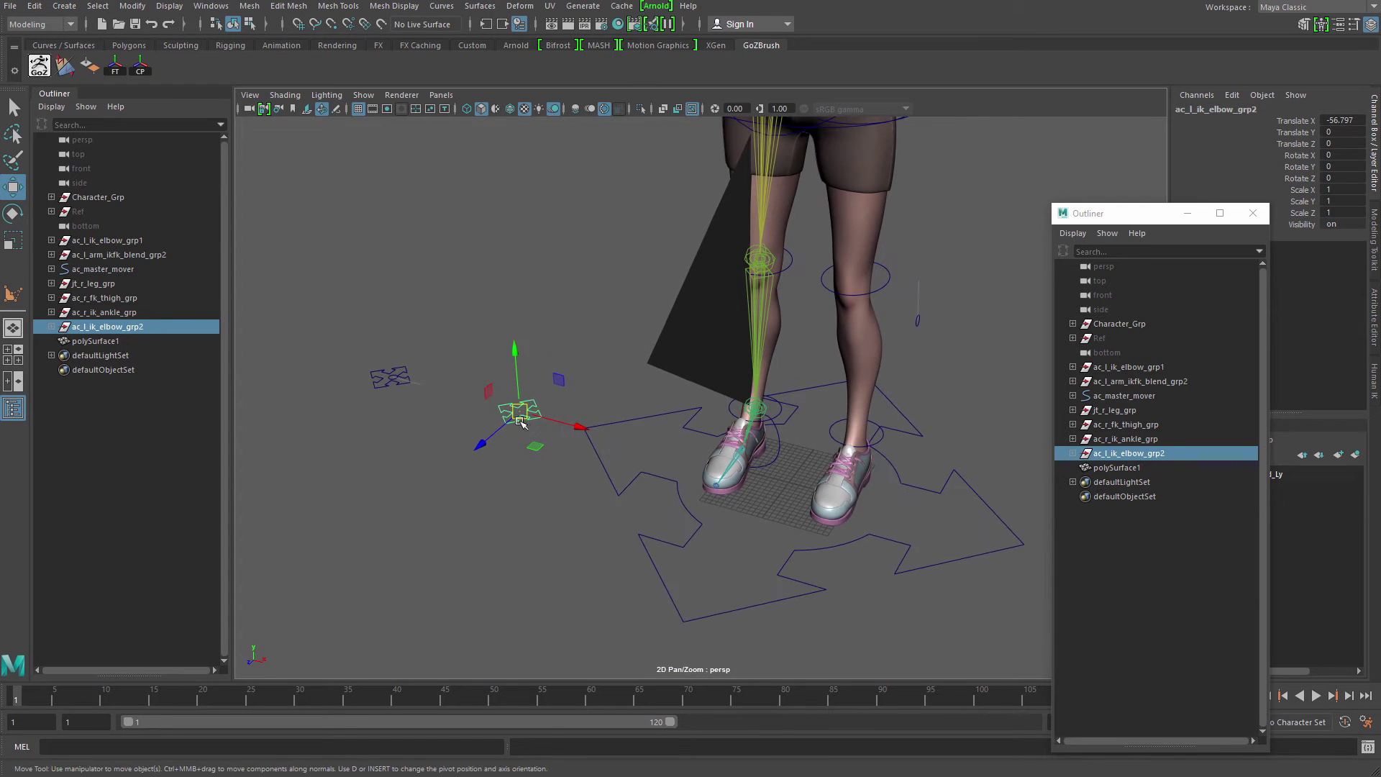
{"action": "key", "text": "v"}
{"action": "left_click_drag", "start_coordinate": [520, 411], "coordinate": [694, 365]}
{"action": "scroll", "coordinate": [695, 364], "scroll_direction": "up", "scroll_amount": 3}
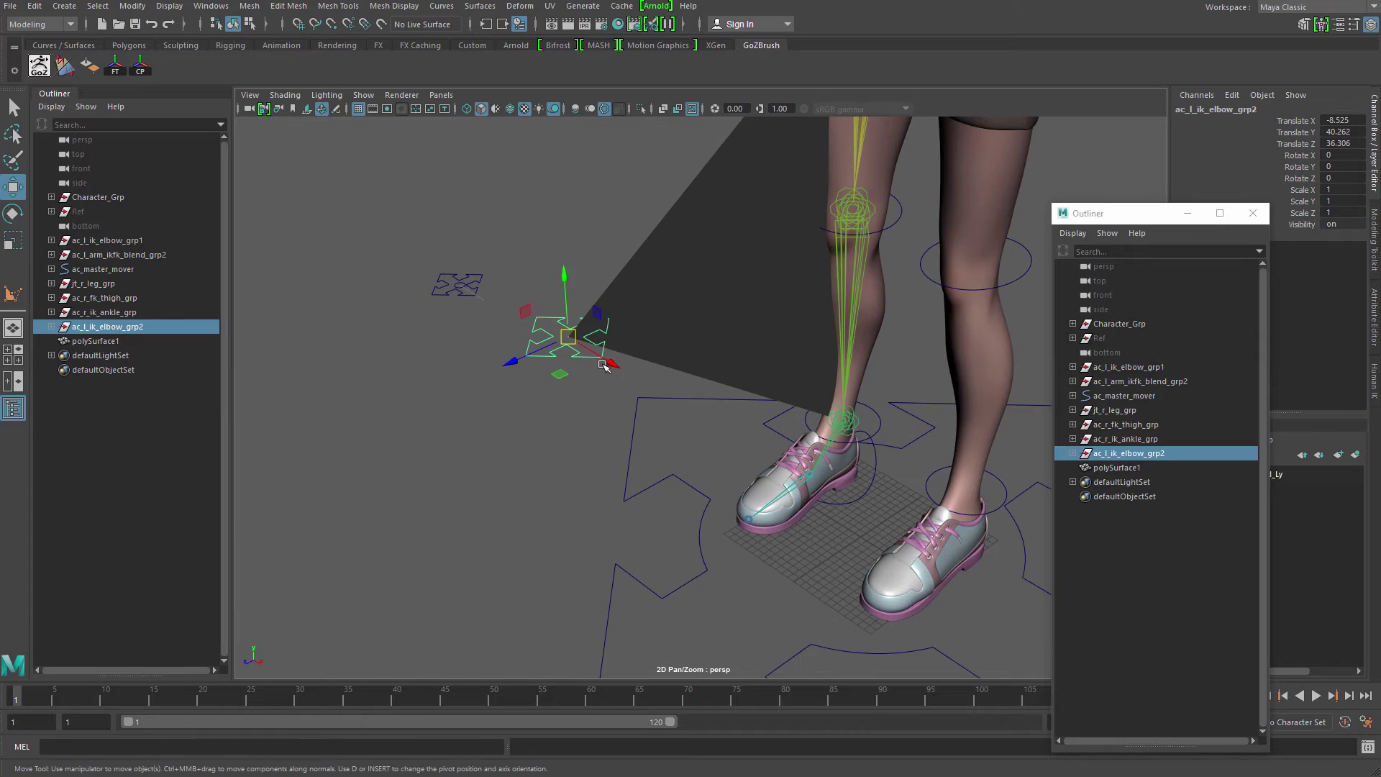
- Isolate the copied control curve and rotate all its control vertices so the shape stands upright, facing forward
{"action": "key", "text": "q"}
{"action": "key", "text": "ctrl+1"}
{"action": "right_click_drag", "start_coordinate": [587, 332], "coordinate": [503, 339]}
{"action": "key", "text": "e"}
{"action": "left_click_drag", "start_coordinate": [454, 277], "coordinate": [595, 381]}
{"action": "key", "text": "ctrl+1"}
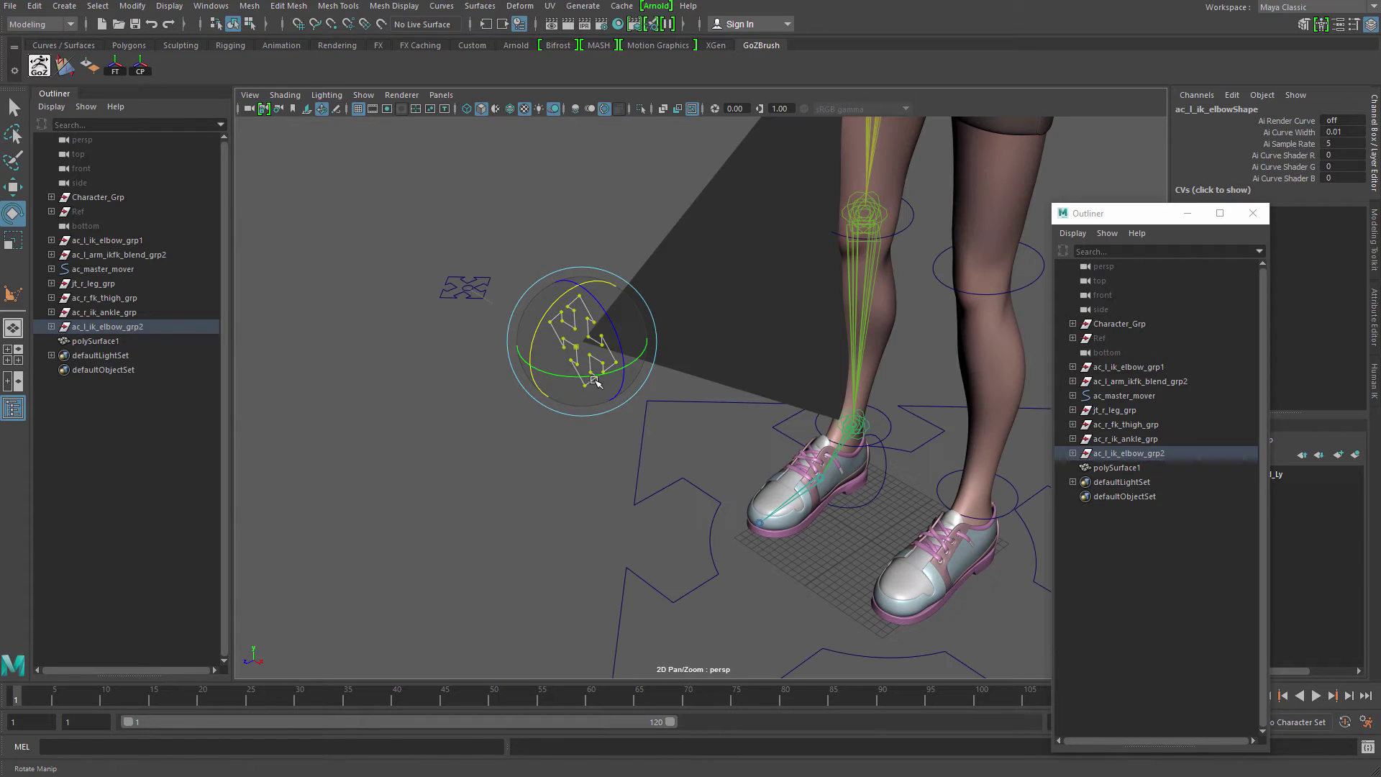
- Turn off soft selection and shift all of the curve's control vertices slightly forward, beyond the triangle's tip
{"action": "key", "text": "q"}
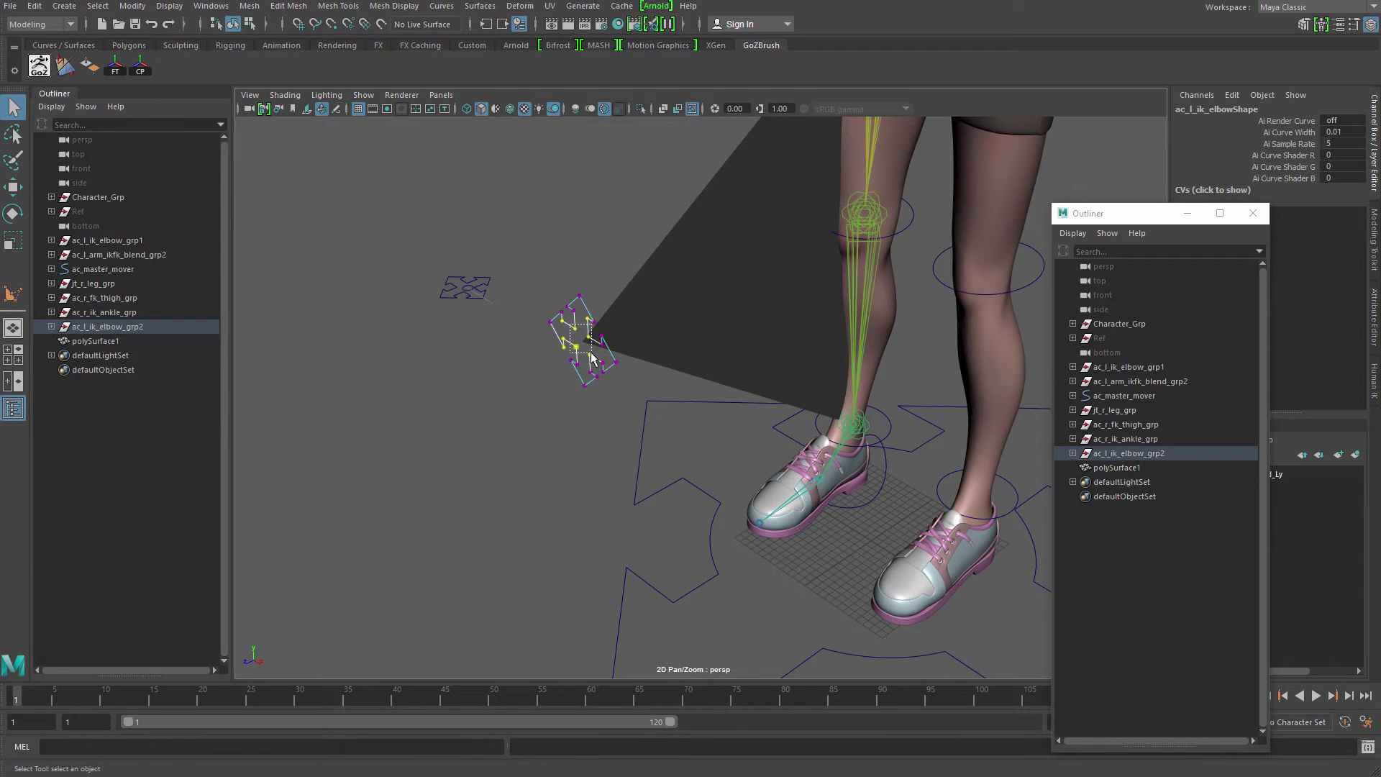
{"action": "key", "text": "b"}
{"action": "left_click_drag", "start_coordinate": [559, 327], "coordinate": [612, 381]}
{"action": "key", "text": "w"}
{"action": "left_click_drag", "start_coordinate": [509, 365], "coordinate": [479, 375]}
{"action": "right_click_drag", "start_coordinate": [485, 374], "coordinate": [561, 397], "text": "alt"}
{"action": "middle_click_drag", "start_coordinate": [561, 397], "coordinate": [665, 442], "text": "alt"}
- Check the transform values of the snapped control and of its parent group
{"action": "left_click", "coordinate": [254, 366]}
{"action": "left_click", "coordinate": [141, 327]}
{"action": "right_click_drag", "start_coordinate": [648, 346], "coordinate": [592, 333], "text": "alt"}
{"action": "left_click_drag", "start_coordinate": [592, 333], "coordinate": [504, 425], "text": "alt"}
{"action": "left_click", "coordinate": [502, 456]}
{"action": "left_click_drag", "start_coordinate": [434, 321], "coordinate": [530, 436]}
{"action": "left_click_drag", "start_coordinate": [540, 433], "coordinate": [489, 414], "text": "alt"}
{"action": "right_click_drag", "start_coordinate": [490, 414], "coordinate": [575, 407], "text": "alt"}
{"action": "left_click_drag", "start_coordinate": [1336, 121], "coordinate": [1342, 213]}
{"action": "left_click_drag", "start_coordinate": [623, 392], "coordinate": [441, 419], "text": "alt"}
{"action": "left_click", "coordinate": [441, 418]}
{"action": "left_click", "coordinate": [453, 353]}
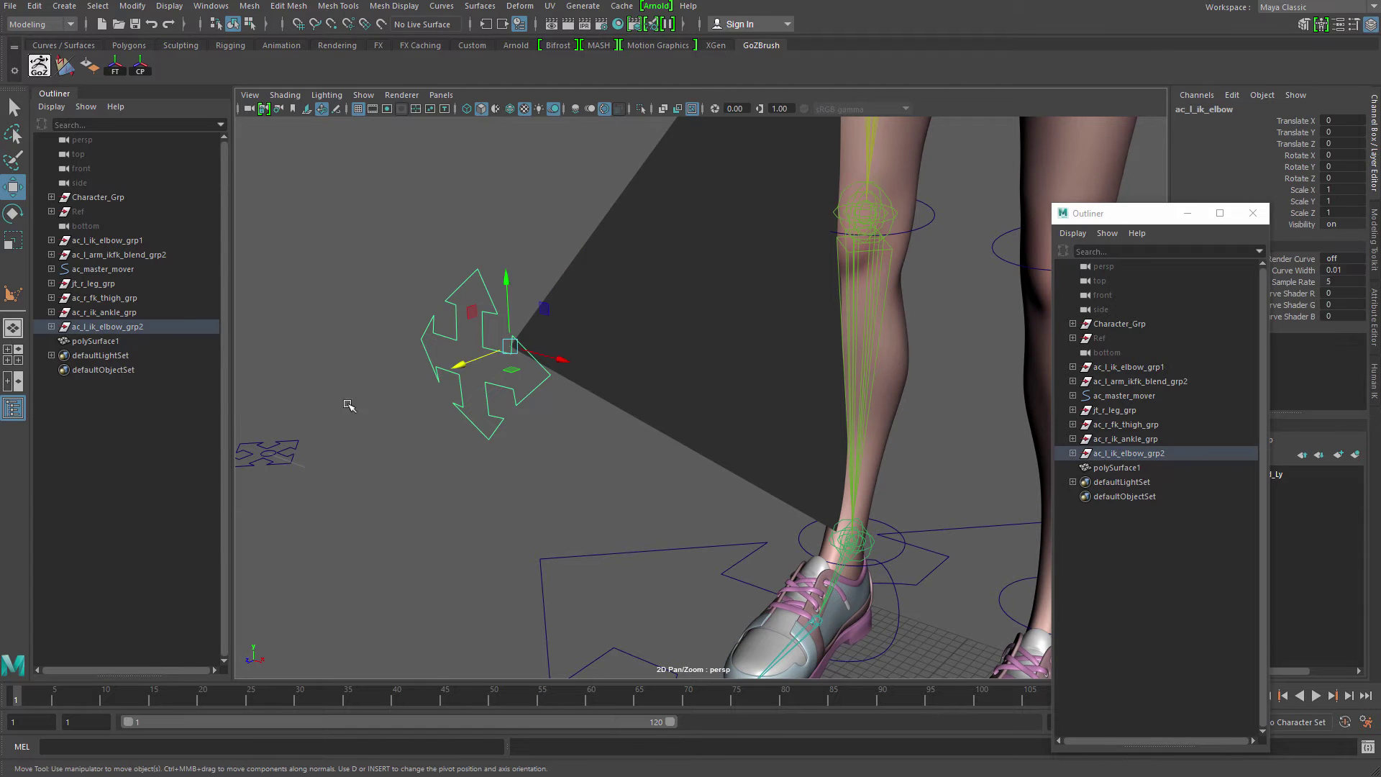
{"action": "left_click", "coordinate": [153, 326]}
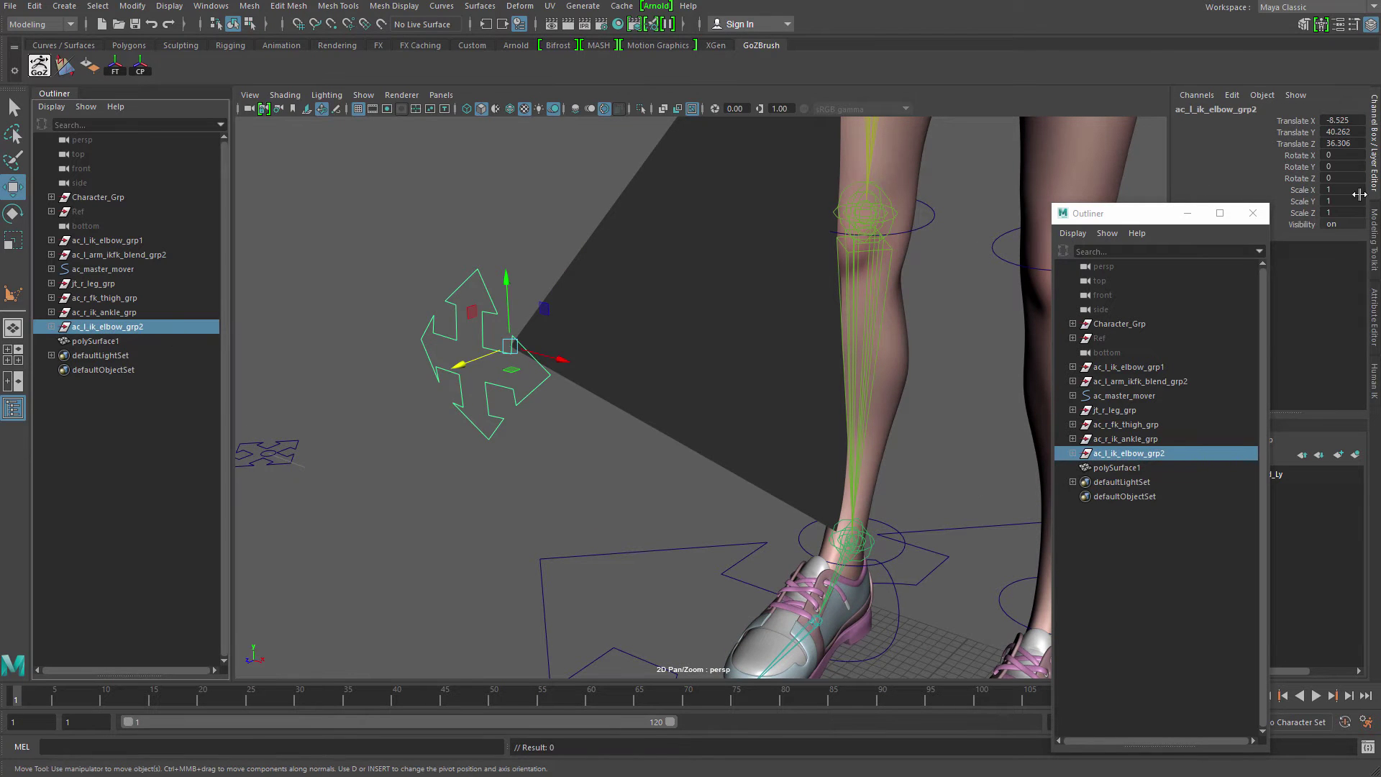
- Delete the triangular guide polygon in front of the right leg
{"action": "right_click_drag", "start_coordinate": [728, 401], "coordinate": [619, 374], "text": "alt"}
{"action": "mouse_move", "coordinate": [619, 374]}
{"action": "left_mouse_down", "text": "alt"}
{"action": "mouse_move", "coordinate": [529, 342]}
{"action": "mouse_move", "coordinate": [684, 336]}
{"action": "mouse_move", "coordinate": [623, 357]}
{"action": "left_mouse_up", "text": "alt"}
{"action": "right_click_drag", "start_coordinate": [623, 356], "coordinate": [655, 364], "text": "alt"}
{"action": "left_click_drag", "start_coordinate": [655, 364], "coordinate": [657, 337], "text": "alt"}
{"action": "left_click", "coordinate": [610, 443]}
{"action": "left_click_drag", "start_coordinate": [629, 214], "coordinate": [739, 410]}
{"action": "right_click_drag", "start_coordinate": [712, 400], "coordinate": [595, 364], "text": "alt"}
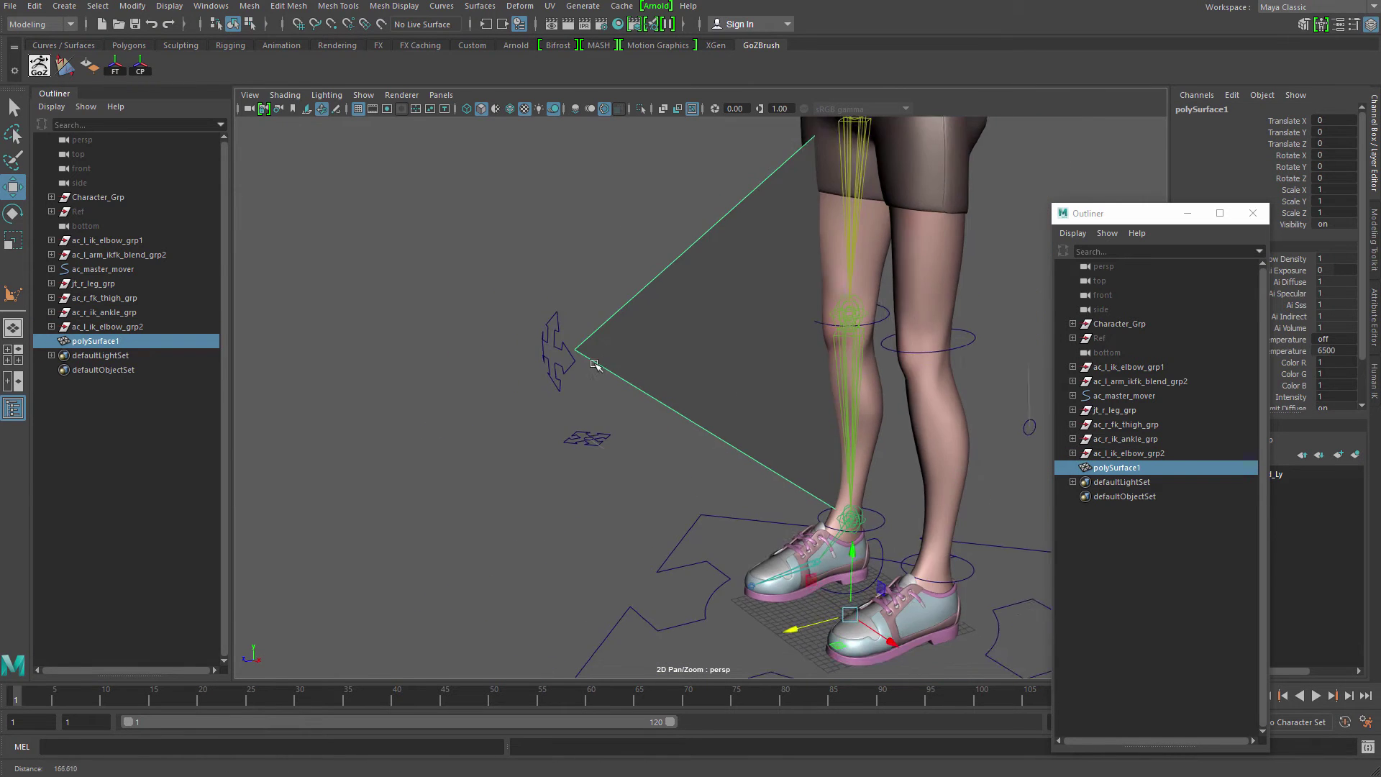
{"action": "left_click_drag", "start_coordinate": [576, 366], "coordinate": [638, 377], "text": "alt"}
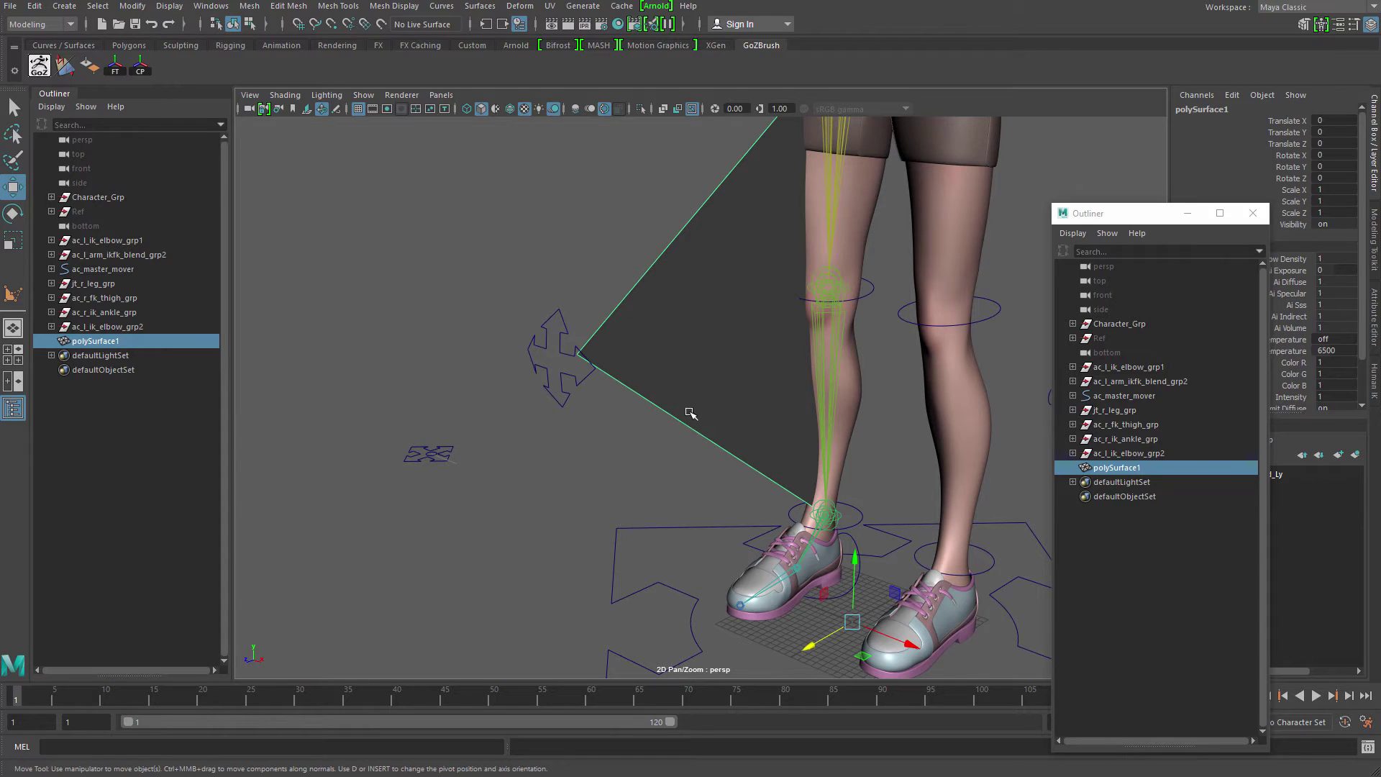
{"action": "key", "text": "Delete"}
- Rename the copied control's group as ac_r_ik_knee_grp
{"action": "left_click_drag", "start_coordinate": [658, 414], "coordinate": [565, 311], "text": "alt"}
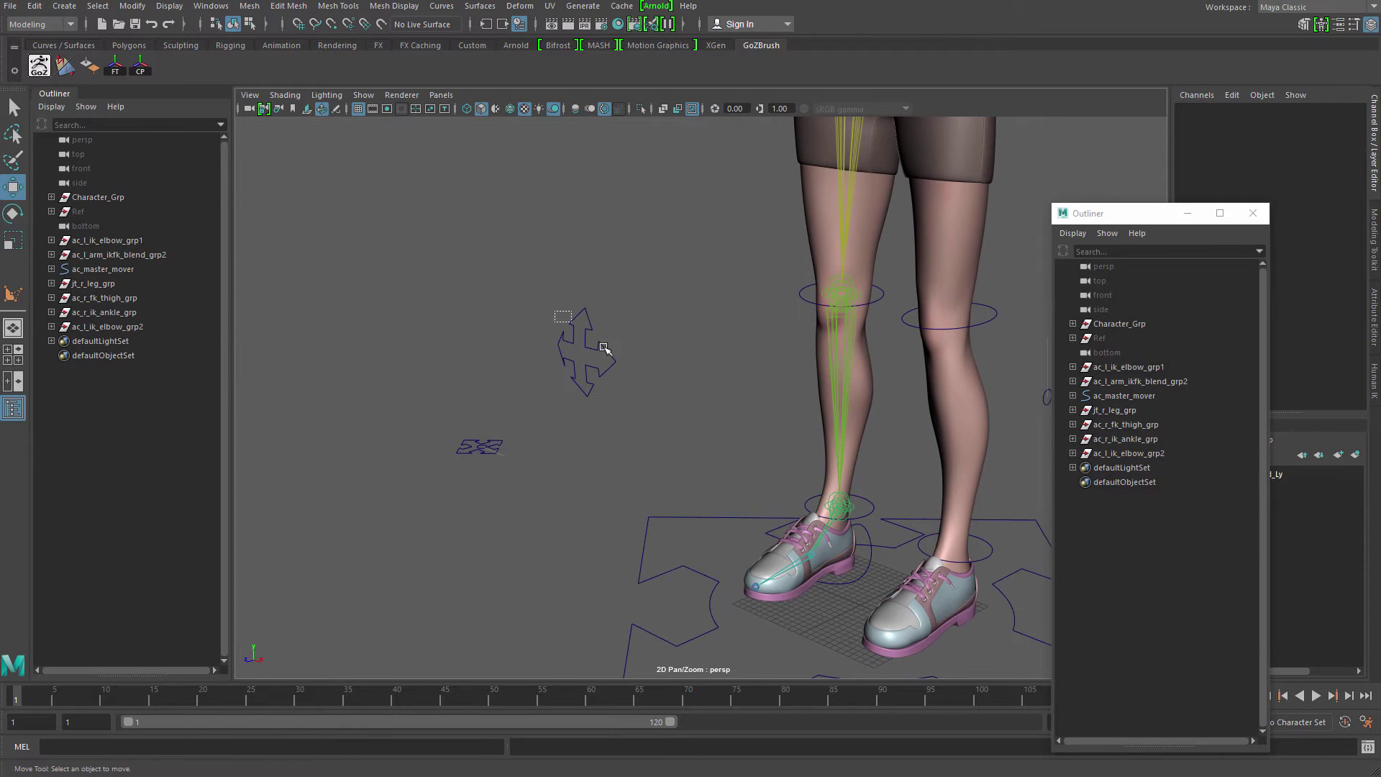
{"action": "left_click", "coordinate": [134, 328]}
{"action": "left_click", "coordinate": [51, 327]}
{"action": "double_click", "coordinate": [134, 327]}
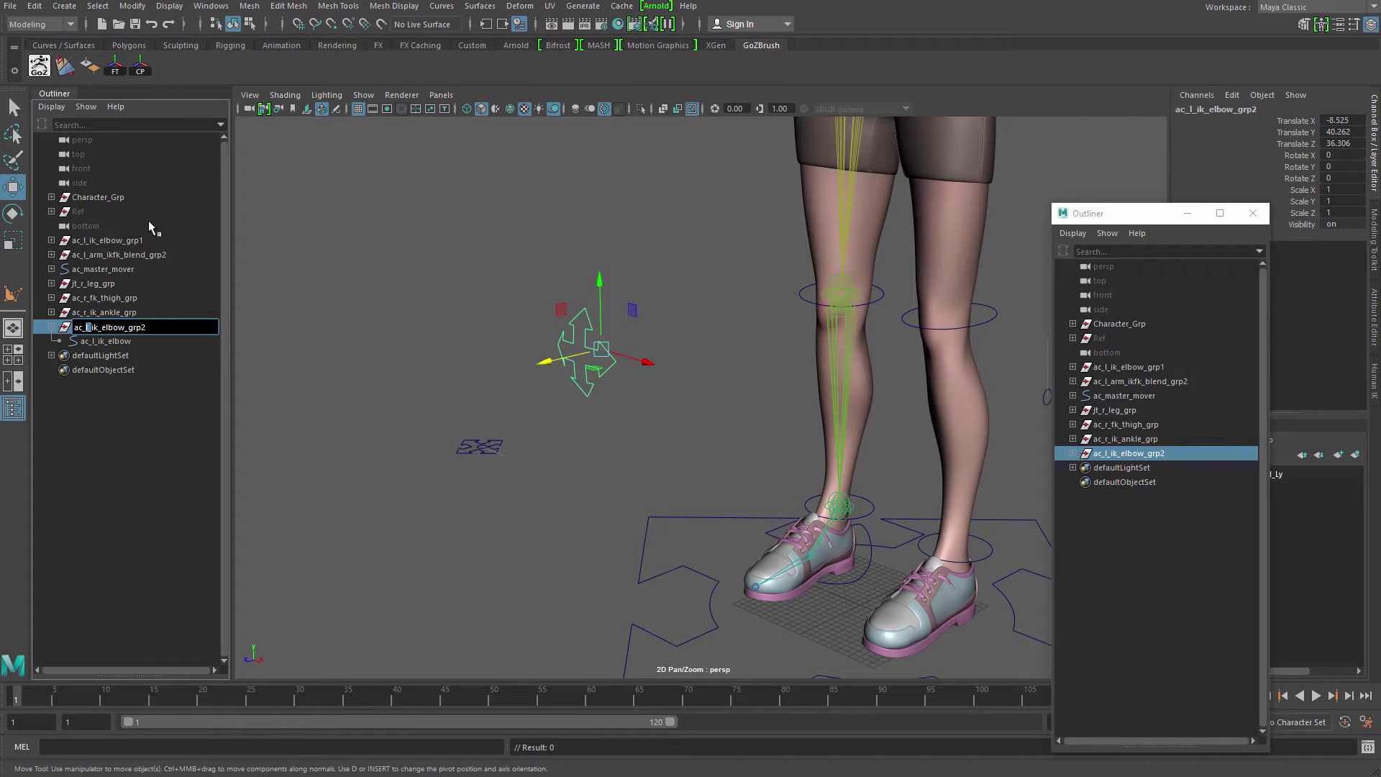
{"action": "type", "text": "r"}
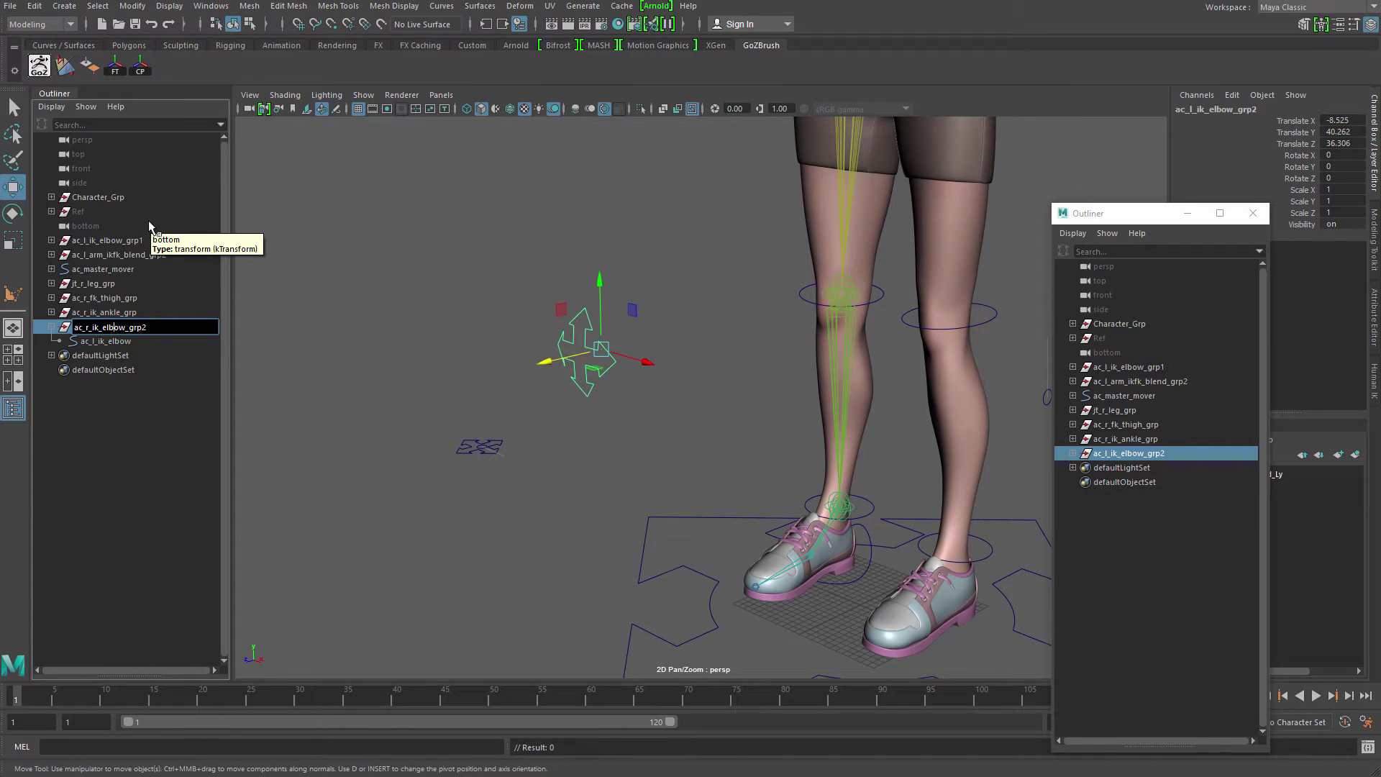
{"action": "key", "text": "Delete"}
{"action": "key", "text": "Delete"}
{"action": "key", "text": "Delete"}
{"action": "key", "text": "BackSpace"}
{"action": "key", "text": "BackSpace"}
{"action": "key", "text": "BackSpace"}
{"action": "type", "text": "knee_"}
{"action": "key", "text": "End"}
{"action": "key", "text": "BackSpace"}
- Rename the control curve inside the knee group as ac_r_ik_knee, reusing the group's name without its suffix
{"action": "key", "text": "Left"}
{"action": "key", "text": "Left"}
{"action": "key", "text": "Left"}
{"action": "key", "text": "Left"}
{"action": "key", "text": "shift+Left"}
{"action": "key", "text": "shift+Left"}
{"action": "key", "text": "shift+Left"}
{"action": "key", "text": "shift+Left"}
{"action": "key", "text": "shift+Left"}
{"action": "key", "text": "shift+Left"}
{"action": "key", "text": "shift+Left"}
{"action": "key", "text": "shift+Left"}
{"action": "key", "text": "shift+Left"}
{"action": "key", "text": "shift+Left"}
{"action": "key", "text": "shift+Left"}
{"action": "key", "text": "shift+Left"}
{"action": "double_click", "coordinate": [124, 341]}
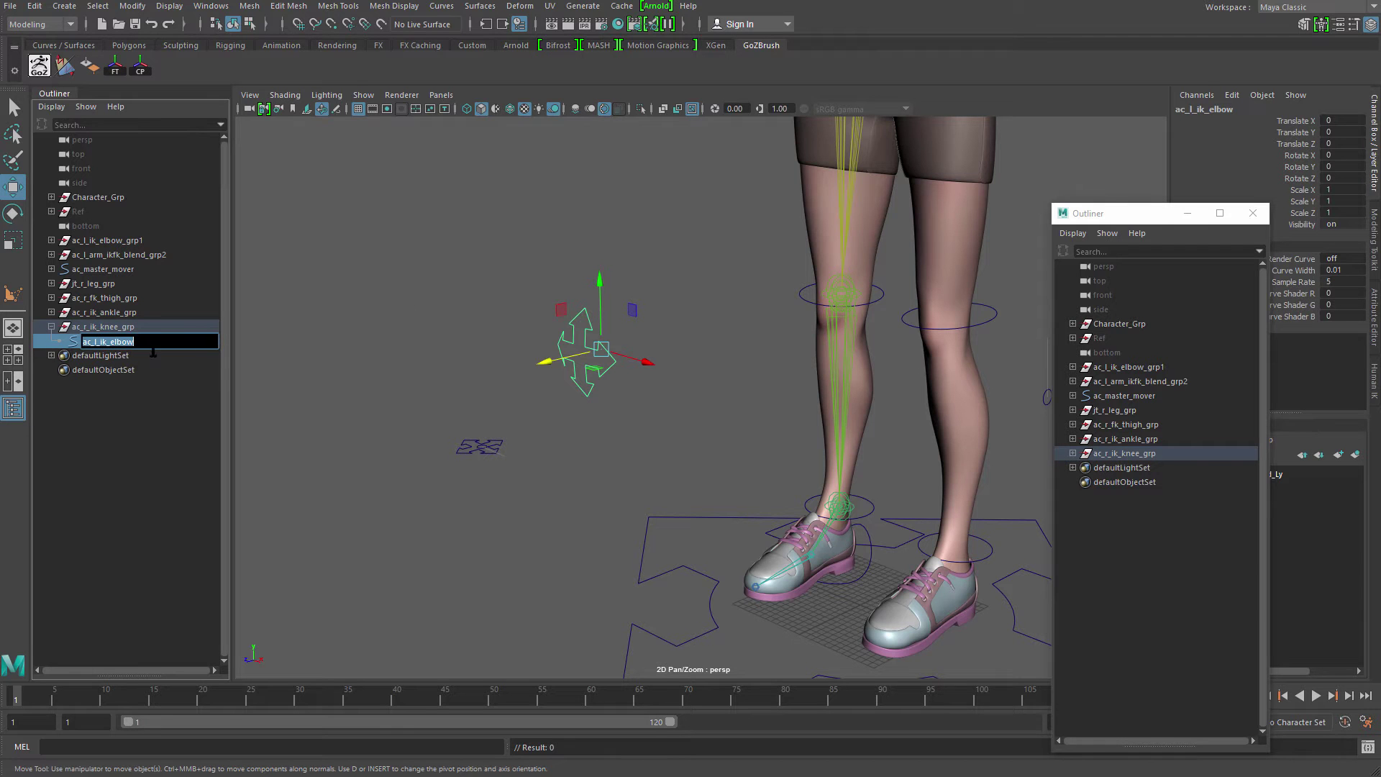
{"action": "key", "text": "Return"}
- Collapse the knee control's group in the hierarchy and examine the right leg's controls and joints from several angles
{"action": "left_click_drag", "start_coordinate": [539, 363], "coordinate": [535, 447], "text": "alt"}
{"action": "left_click", "coordinate": [561, 381]}
{"action": "left_click", "coordinate": [578, 383]}
{"action": "left_click", "coordinate": [537, 448]}
{"action": "left_click_drag", "start_coordinate": [533, 289], "coordinate": [642, 400]}
{"action": "left_click_drag", "start_coordinate": [639, 396], "coordinate": [651, 370], "text": "alt"}
{"action": "middle_click_drag", "start_coordinate": [569, 363], "coordinate": [525, 391], "text": "alt"}
{"action": "left_click", "coordinate": [51, 327]}
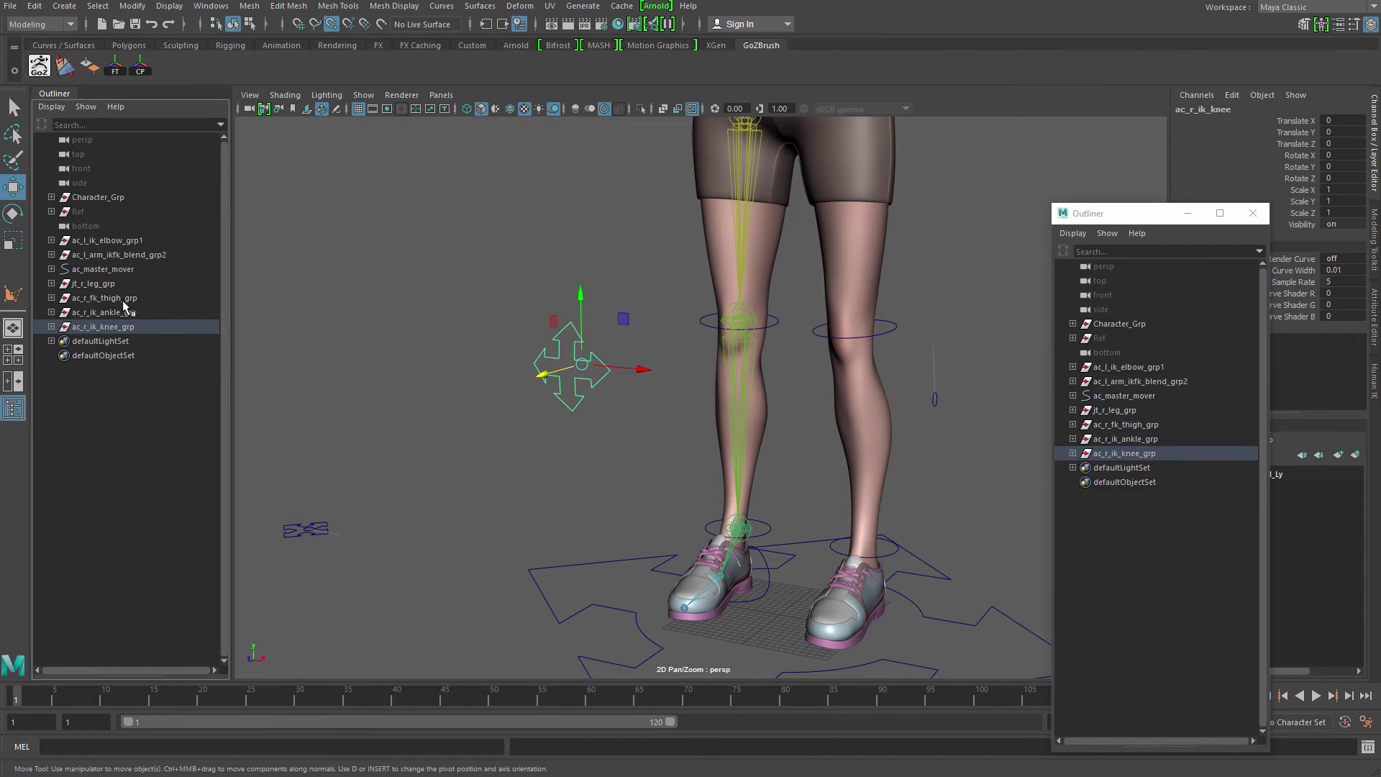
{"action": "left_click_drag", "start_coordinate": [320, 313], "coordinate": [557, 330], "text": "alt"}
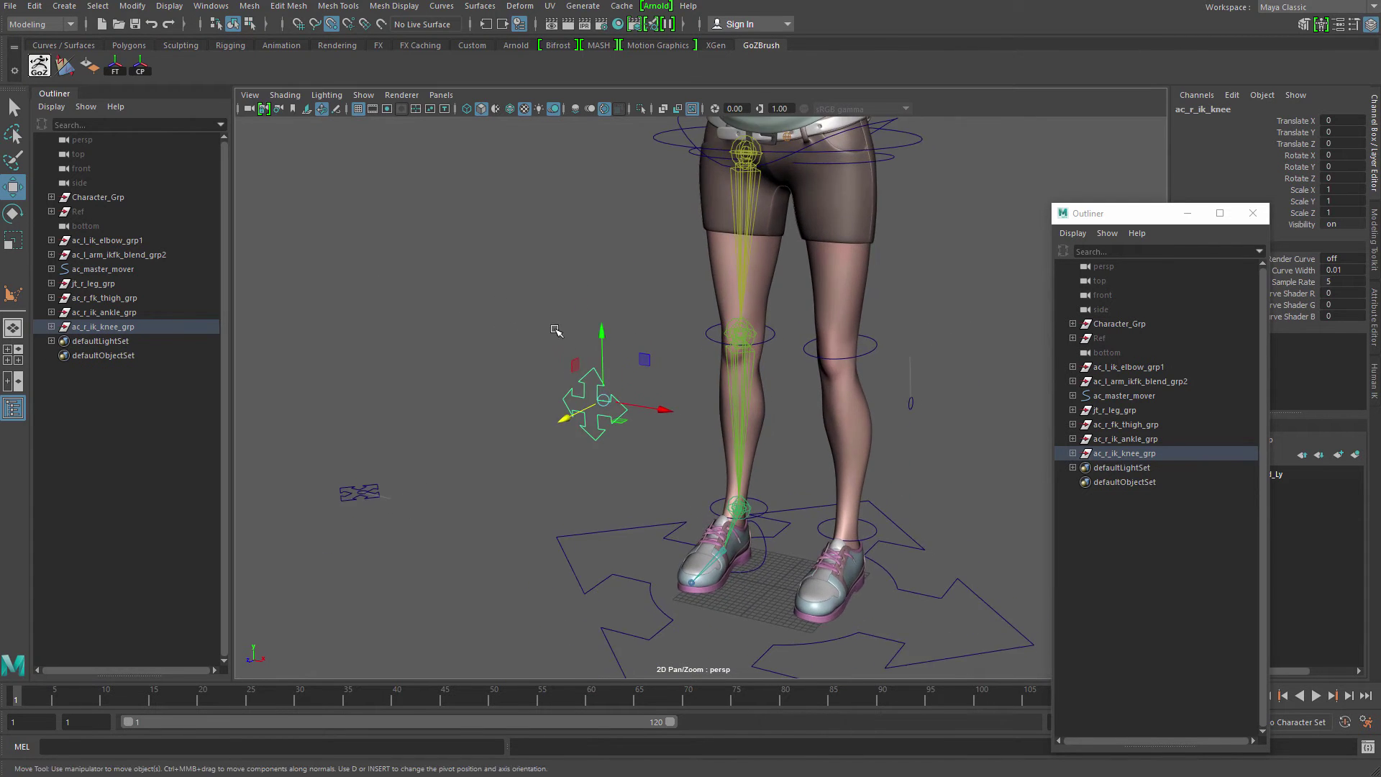
{"action": "left_click", "coordinate": [642, 304]}
{"action": "left_click_drag", "start_coordinate": [643, 305], "coordinate": [682, 331], "text": "alt"}
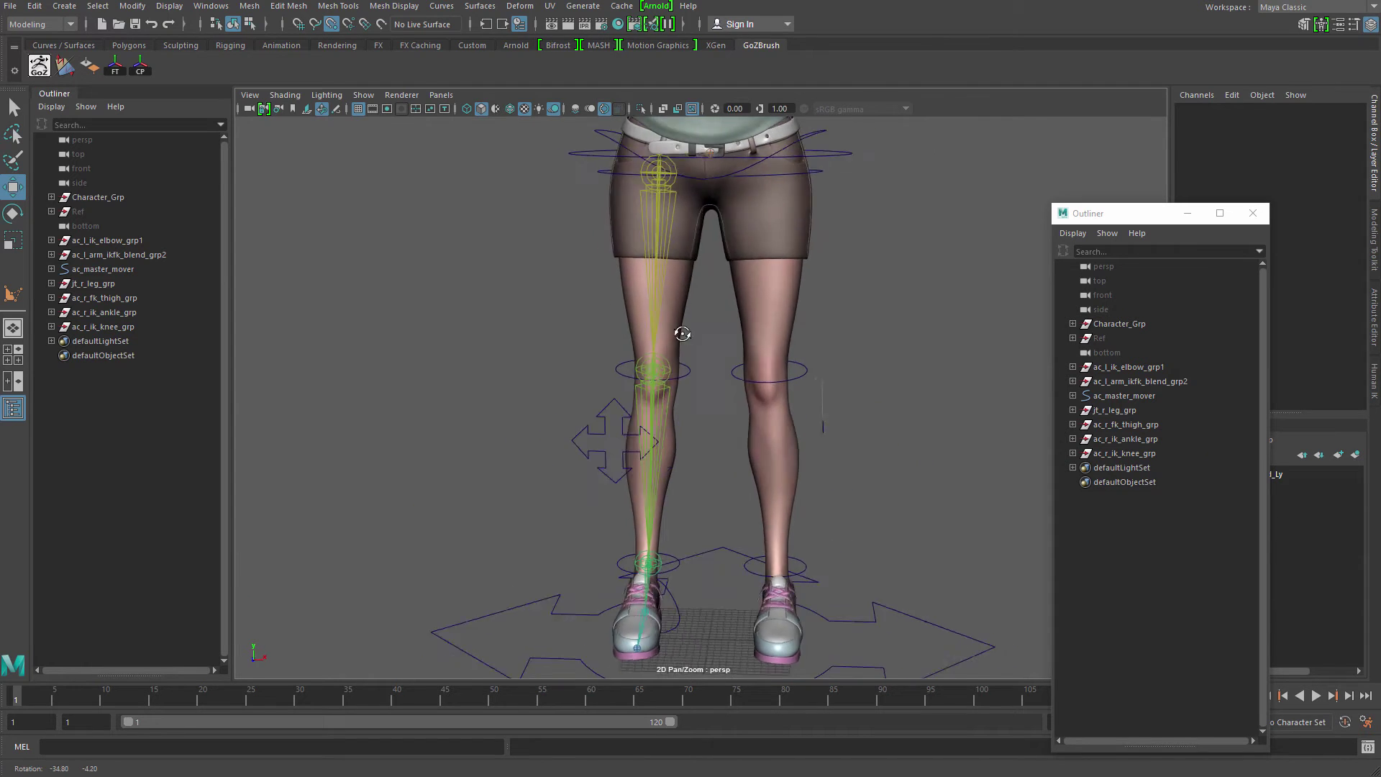
{"action": "right_click_drag", "start_coordinate": [681, 331], "coordinate": [671, 384], "text": "alt"}
{"action": "middle_click_drag", "start_coordinate": [671, 383], "coordinate": [670, 425], "text": "alt"}
{"action": "right_click_drag", "start_coordinate": [670, 424], "coordinate": [672, 389], "text": "alt"}
{"action": "left_click_drag", "start_coordinate": [672, 388], "coordinate": [560, 379], "text": "alt"}
{"action": "right_click_drag", "start_coordinate": [560, 380], "coordinate": [489, 299], "text": "alt"}
{"action": "middle_click_drag", "start_coordinate": [495, 295], "coordinate": [481, 239], "text": "alt"}
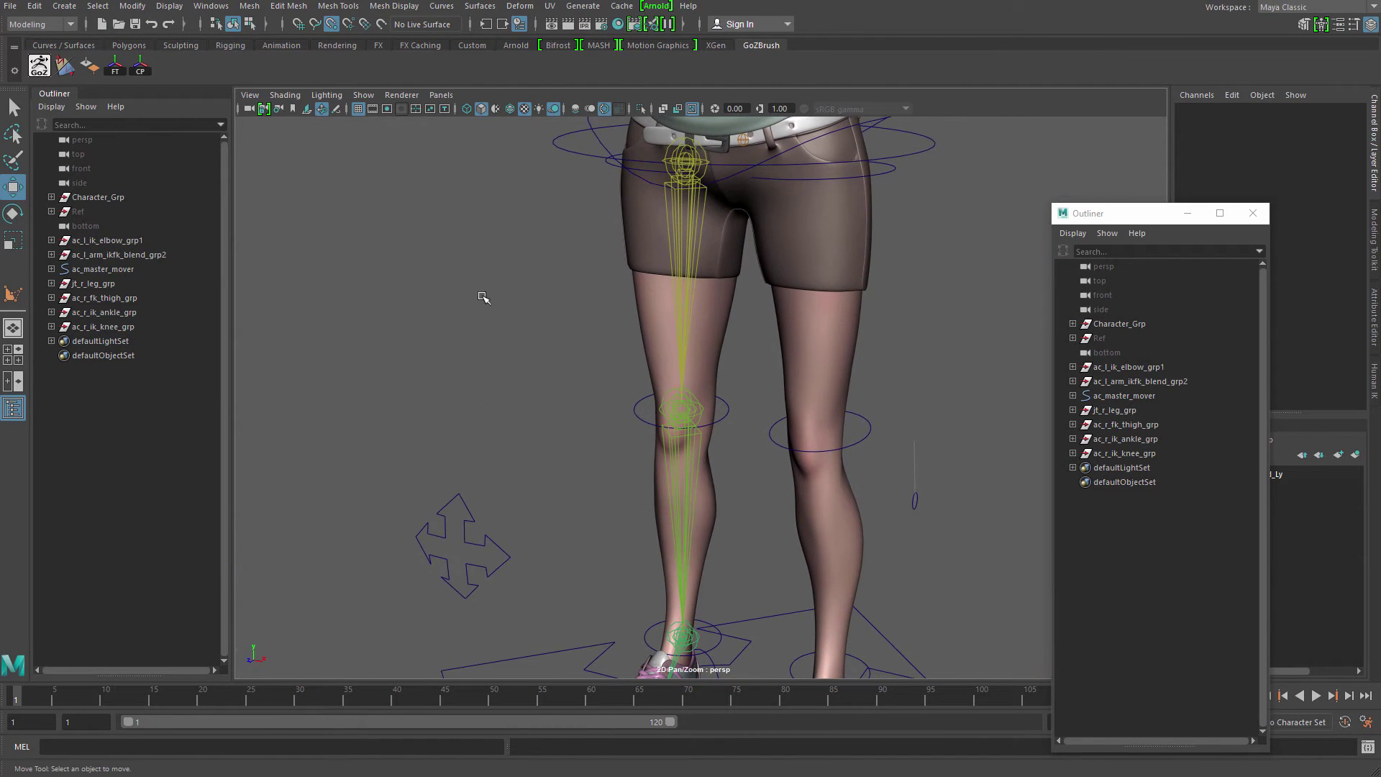
{"action": "right_click_drag", "start_coordinate": [484, 296], "coordinate": [564, 367], "text": "alt"}
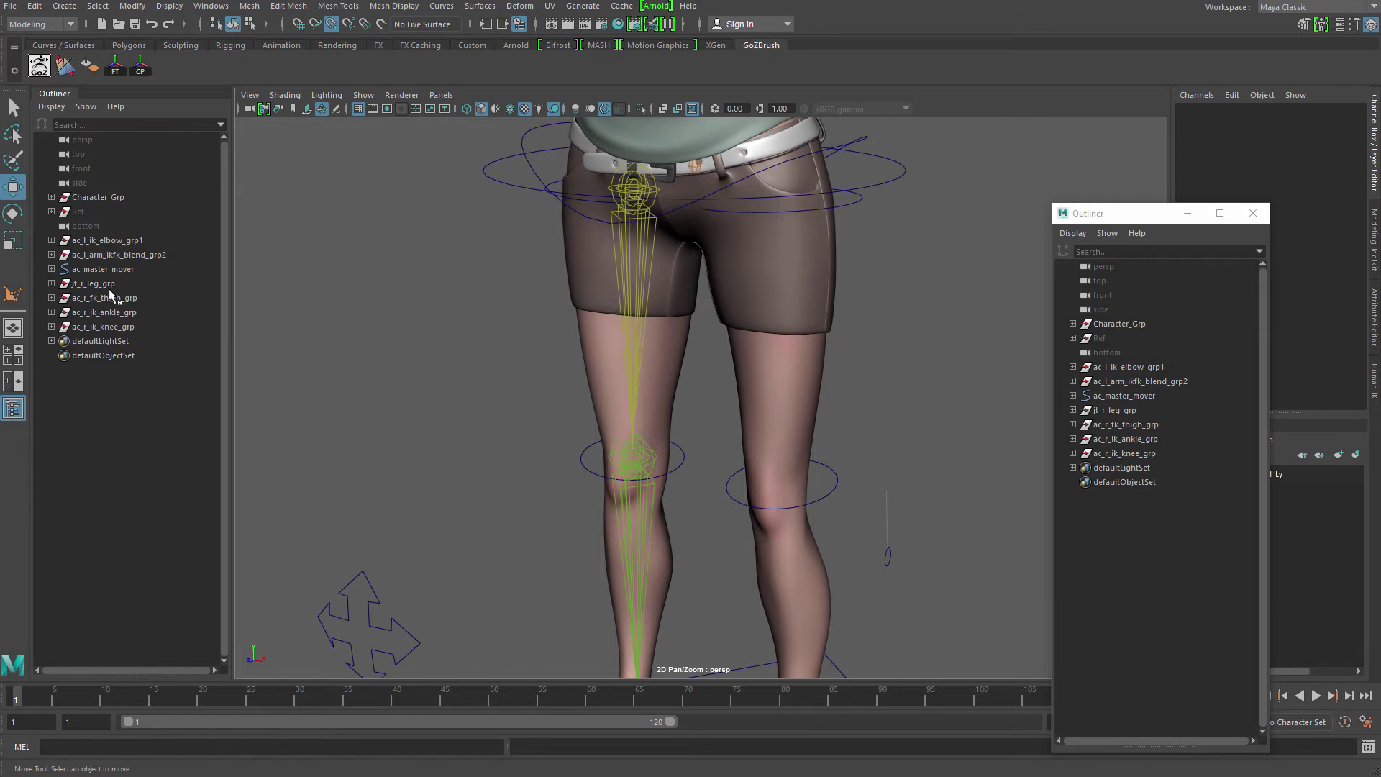
- Isolate the ac_r_fk_thigh_grp controls together with the R_jt_FK_Driver_Thigh joint chain
{"action": "left_click", "coordinate": [118, 299]}
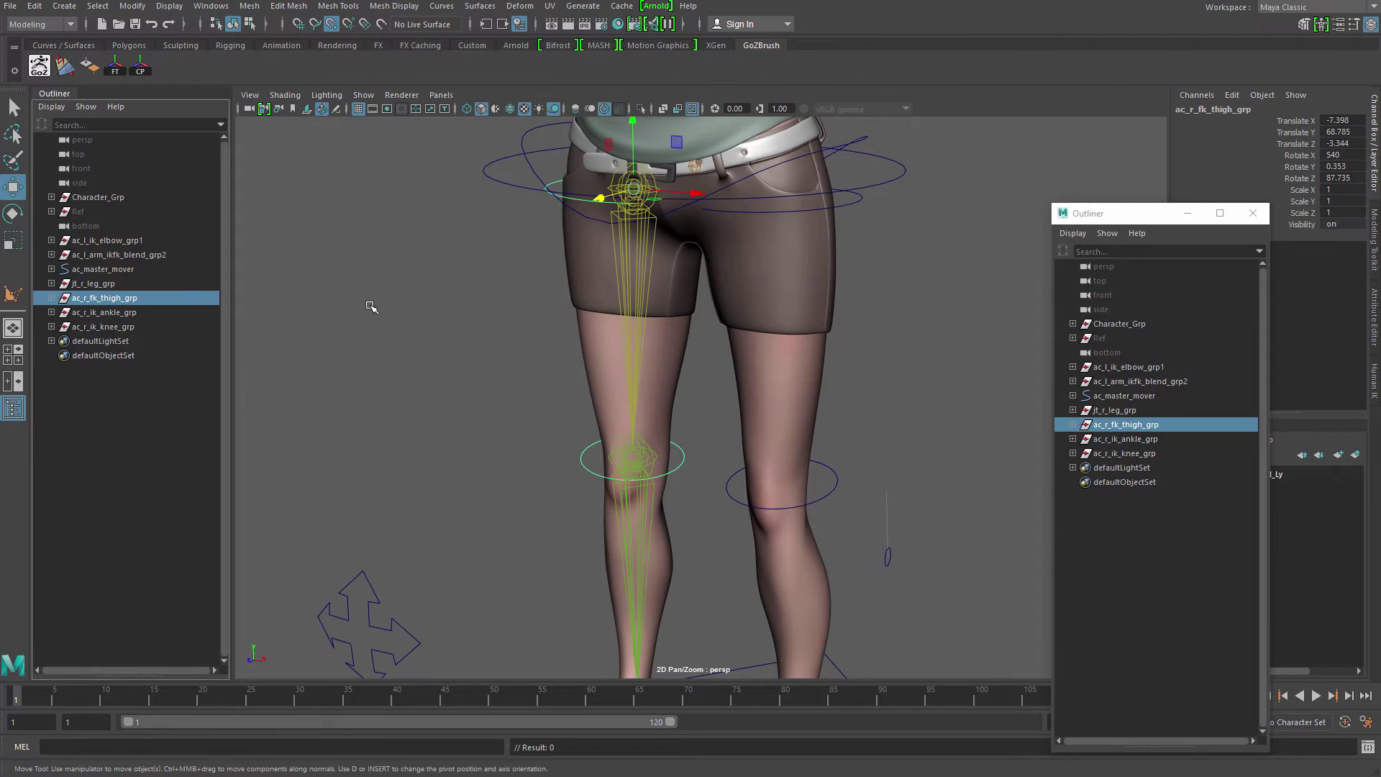
{"action": "scroll", "coordinate": [389, 324], "scroll_direction": "up", "scroll_amount": 3}
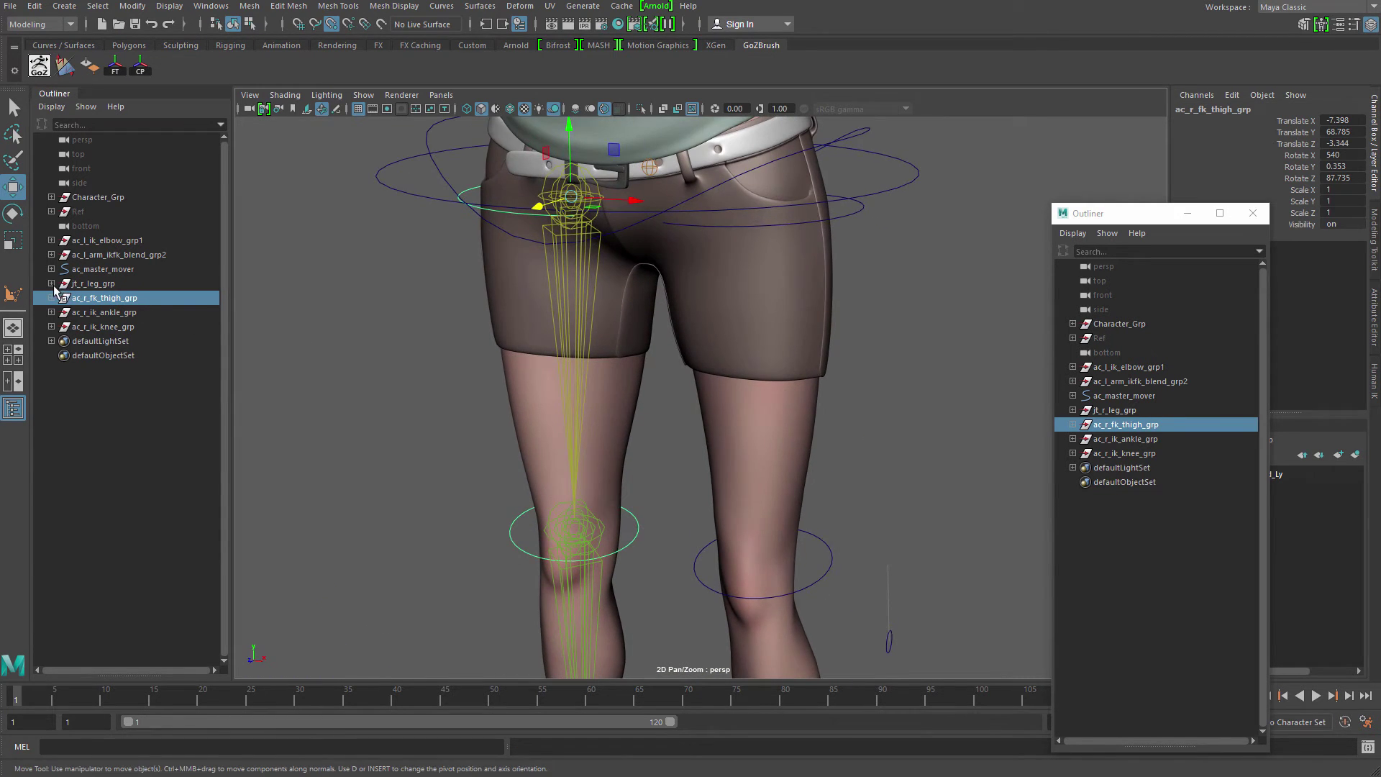
{"action": "left_click", "coordinate": [51, 283]}
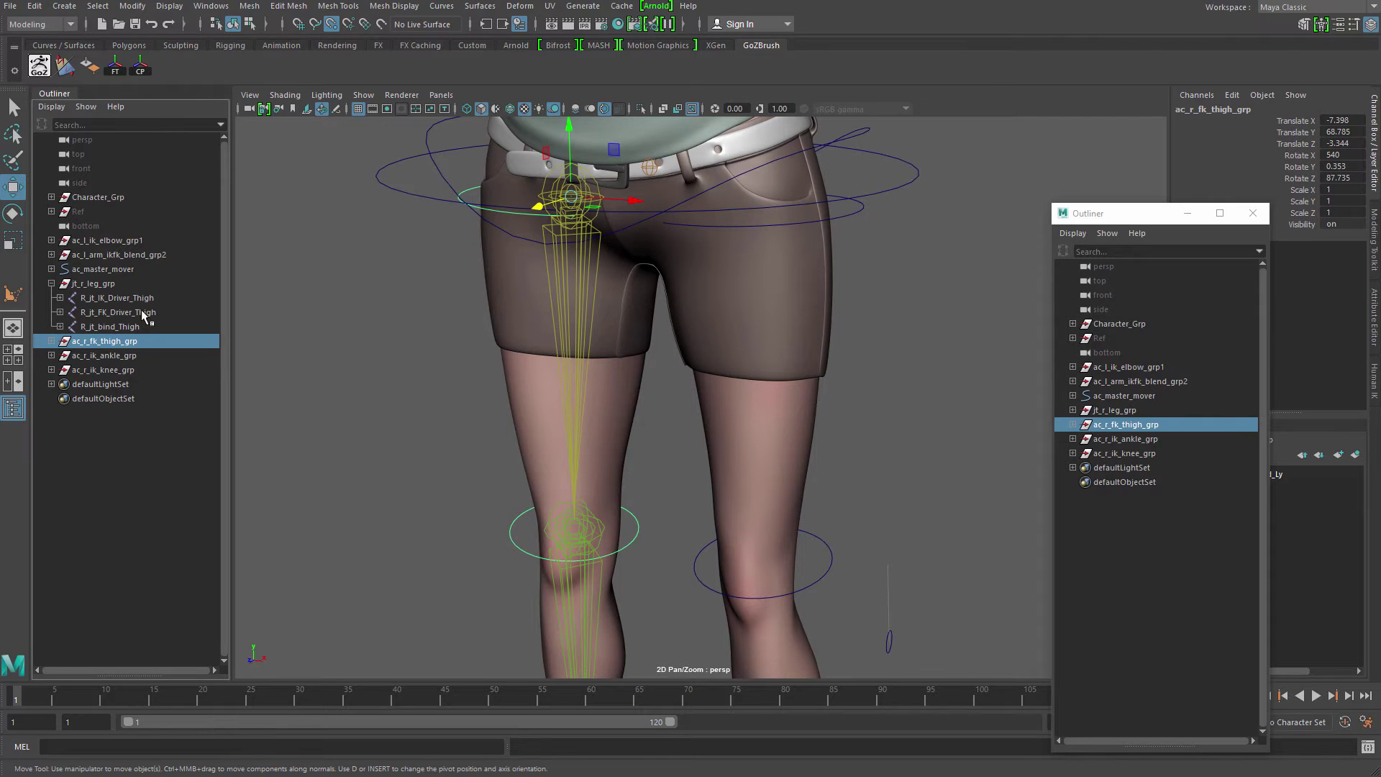
{"action": "left_click", "coordinate": [146, 314], "text": "ctrl"}
{"action": "scroll", "coordinate": [476, 349], "scroll_direction": "down", "scroll_amount": 3}
{"action": "key", "text": "ctrl+1"}
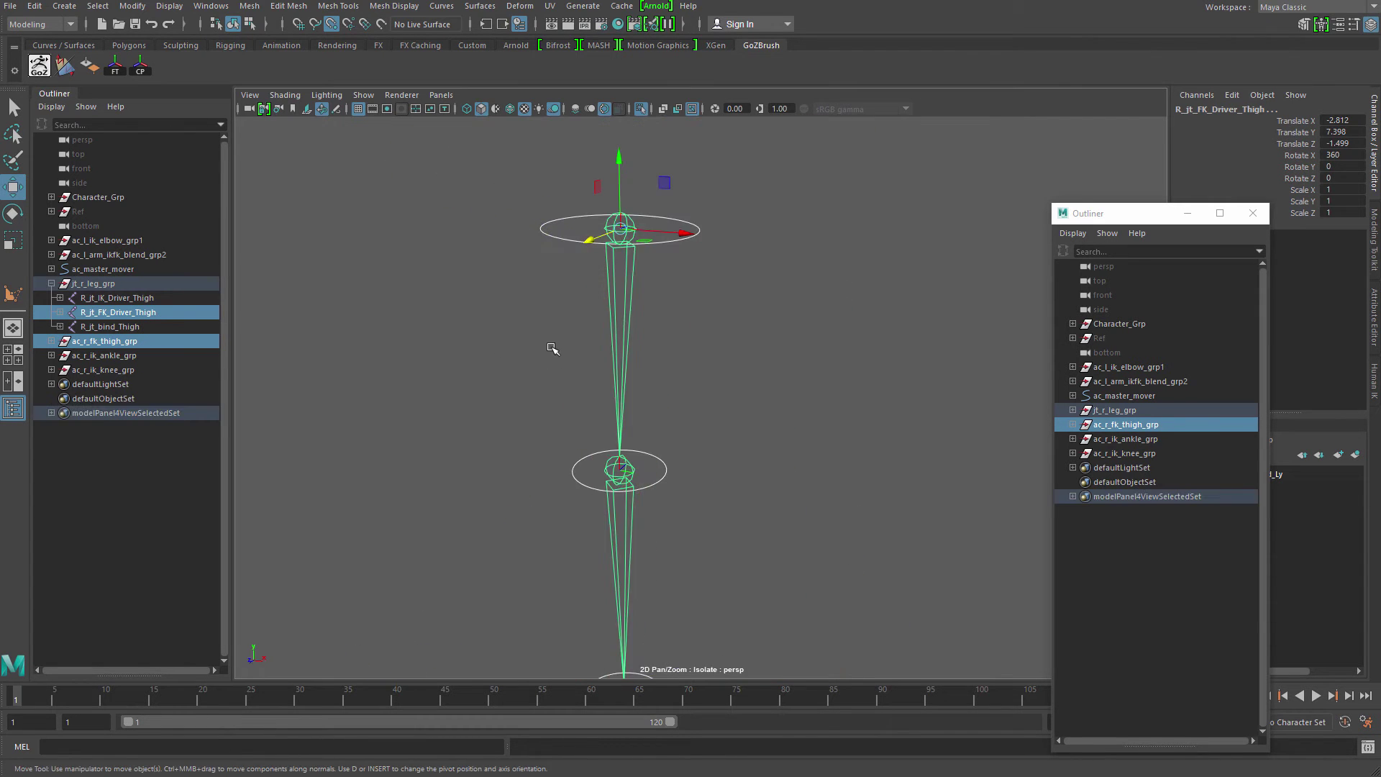
- Select the FK thigh control curve first and add the R_jt_FK_Driver_Thigh joint to the selection
{"action": "left_click_drag", "start_coordinate": [552, 348], "coordinate": [524, 371], "text": "alt"}
{"action": "middle_click_drag", "start_coordinate": [524, 370], "coordinate": [512, 387], "text": "alt"}
{"action": "scroll", "coordinate": [513, 388], "scroll_direction": "up", "scroll_amount": 3}
{"action": "left_click", "coordinate": [709, 243]}
{"action": "left_click", "coordinate": [703, 189]}
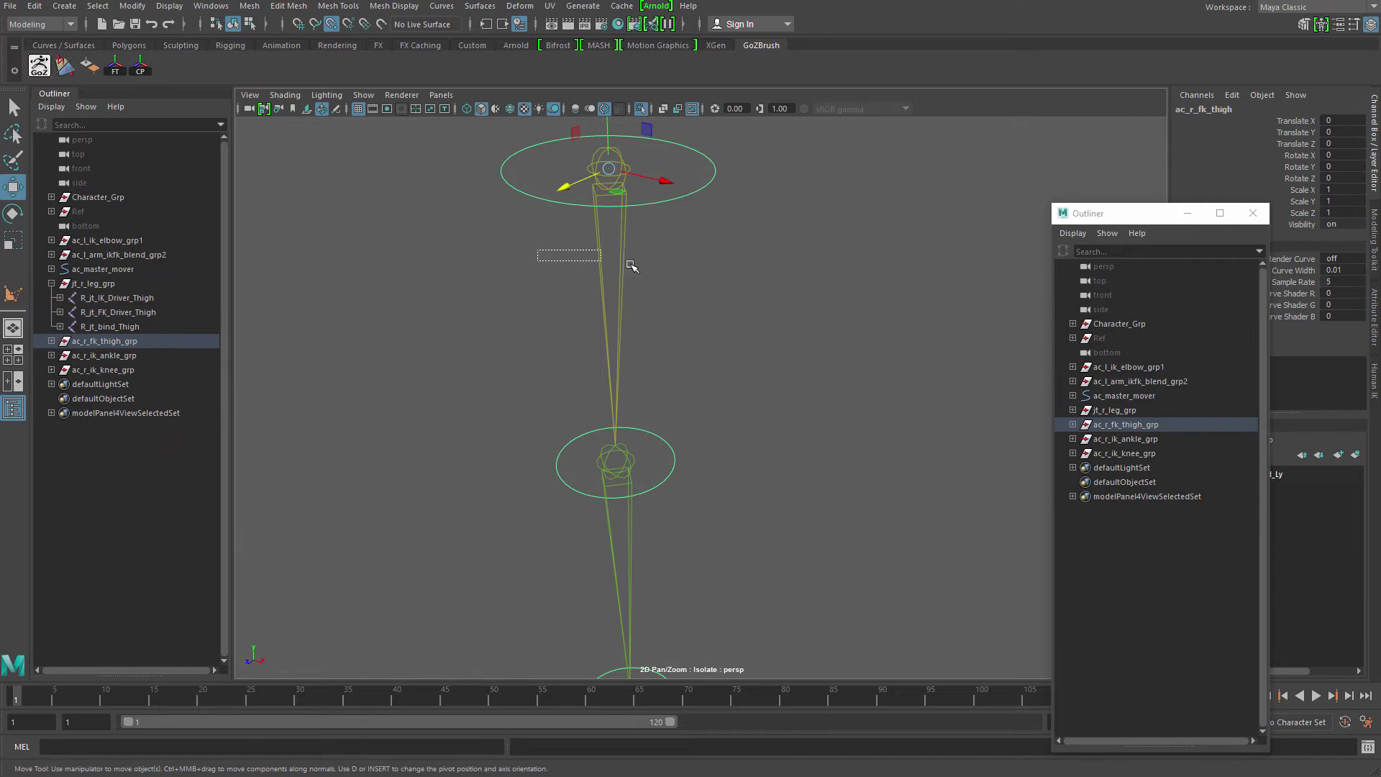
{"action": "left_click_drag", "start_coordinate": [664, 266], "coordinate": [680, 201]}
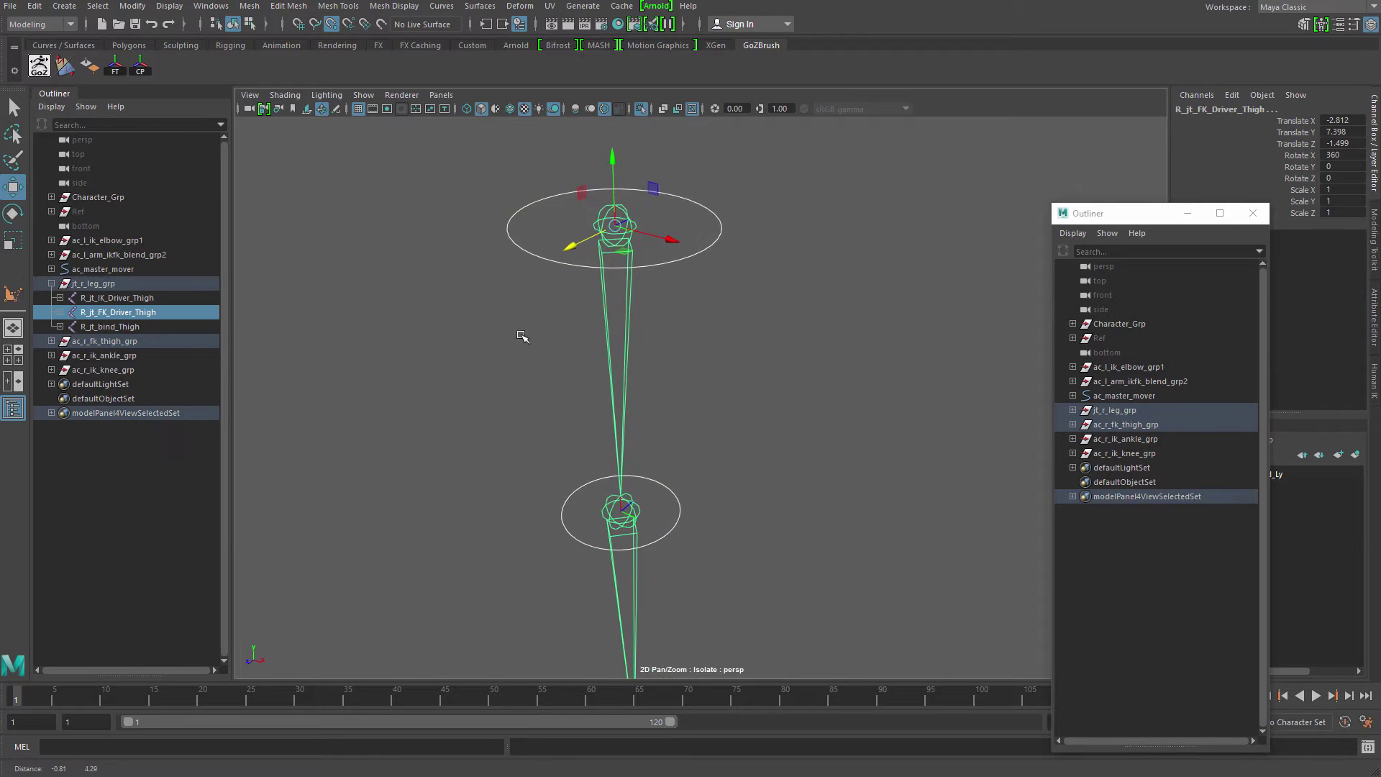
{"action": "left_click", "coordinate": [680, 200]}
{"action": "left_click", "coordinate": [680, 200]}
{"action": "key", "text": "q"}
{"action": "left_click_drag", "start_coordinate": [649, 315], "coordinate": [650, 345]}
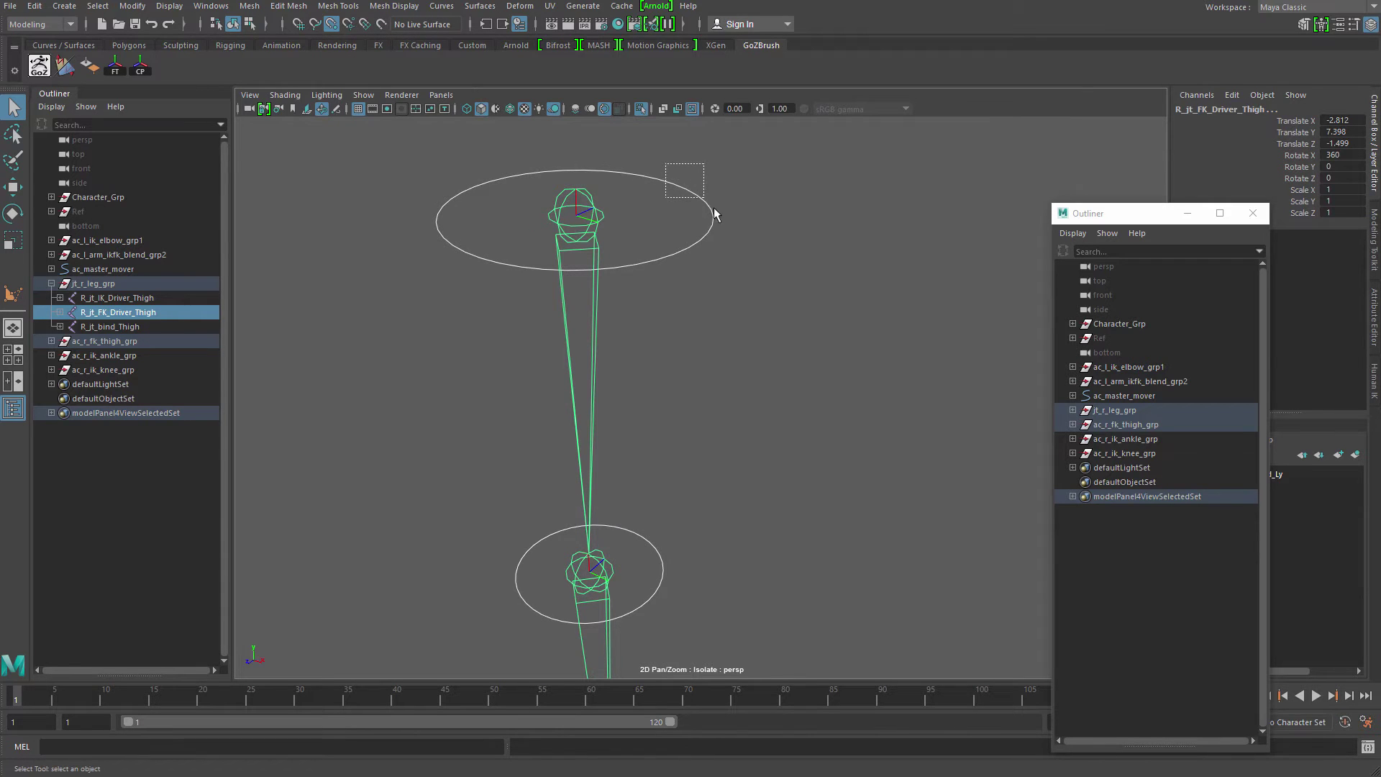
{"action": "left_click_drag", "start_coordinate": [715, 209], "coordinate": [725, 223]}
{"action": "right_click_drag", "start_coordinate": [697, 240], "coordinate": [674, 348], "text": "alt"}
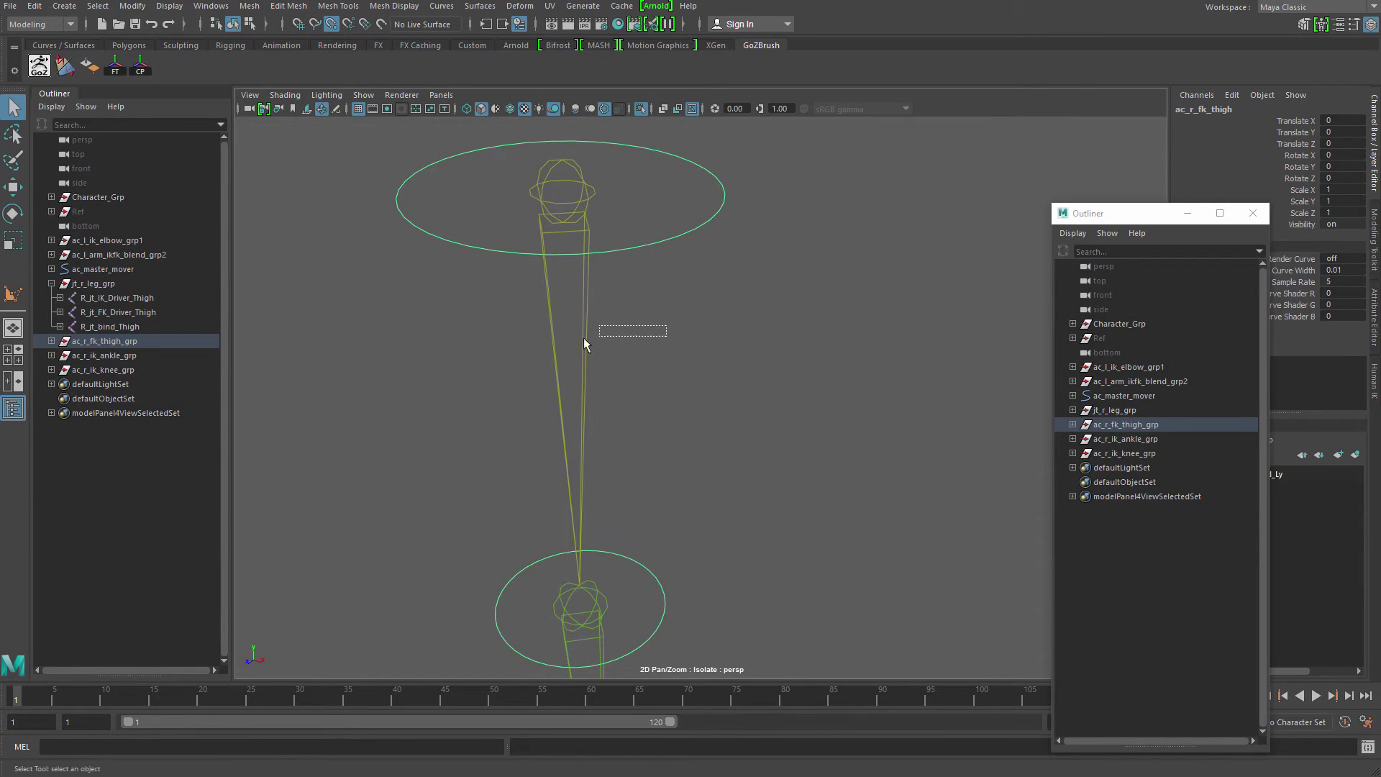
{"action": "left_click_drag", "start_coordinate": [470, 393], "coordinate": [472, 389]}
{"action": "middle_click_drag", "start_coordinate": [474, 381], "coordinate": [505, 415], "text": "alt"}
{"action": "right_click_drag", "start_coordinate": [506, 416], "coordinate": [564, 366], "text": "alt"}
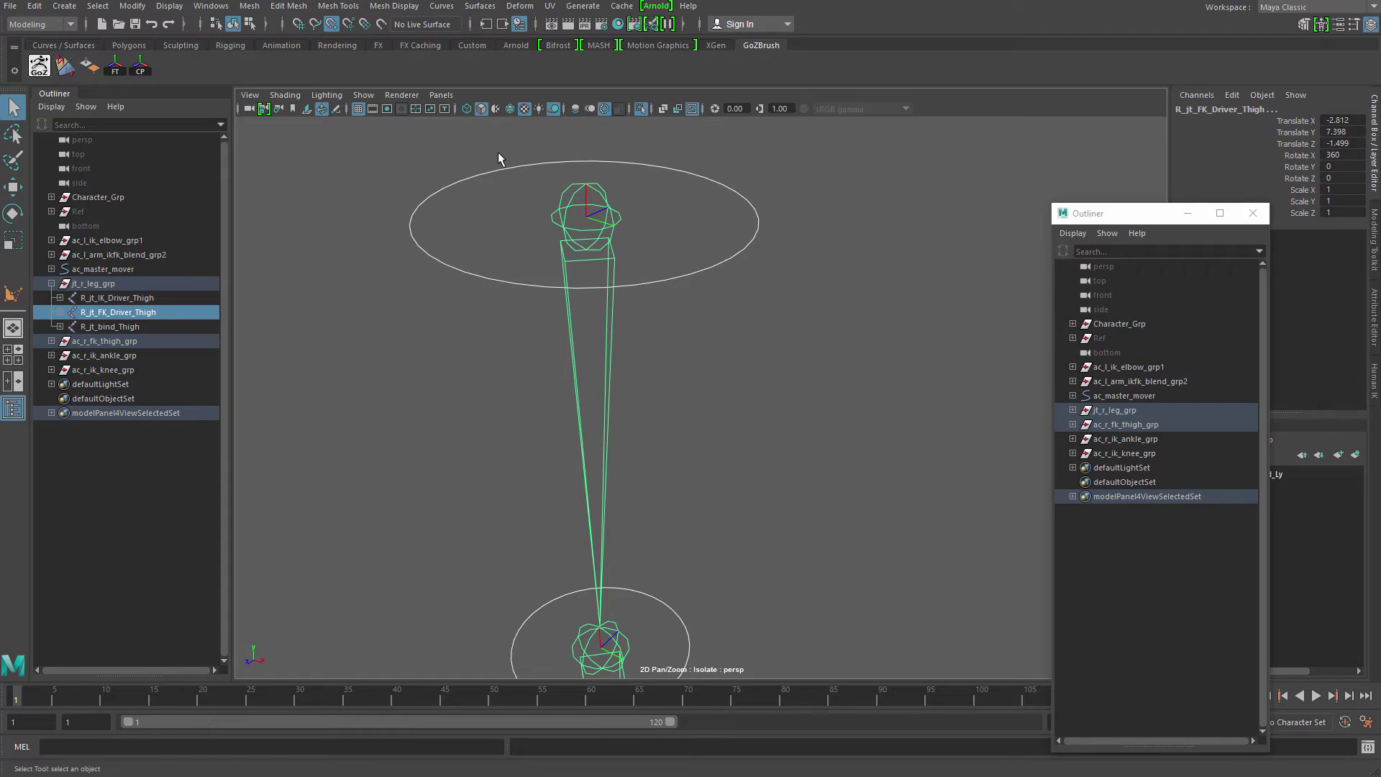
{"action": "left_click_drag", "start_coordinate": [479, 154], "coordinate": [469, 156], "text": "alt"}
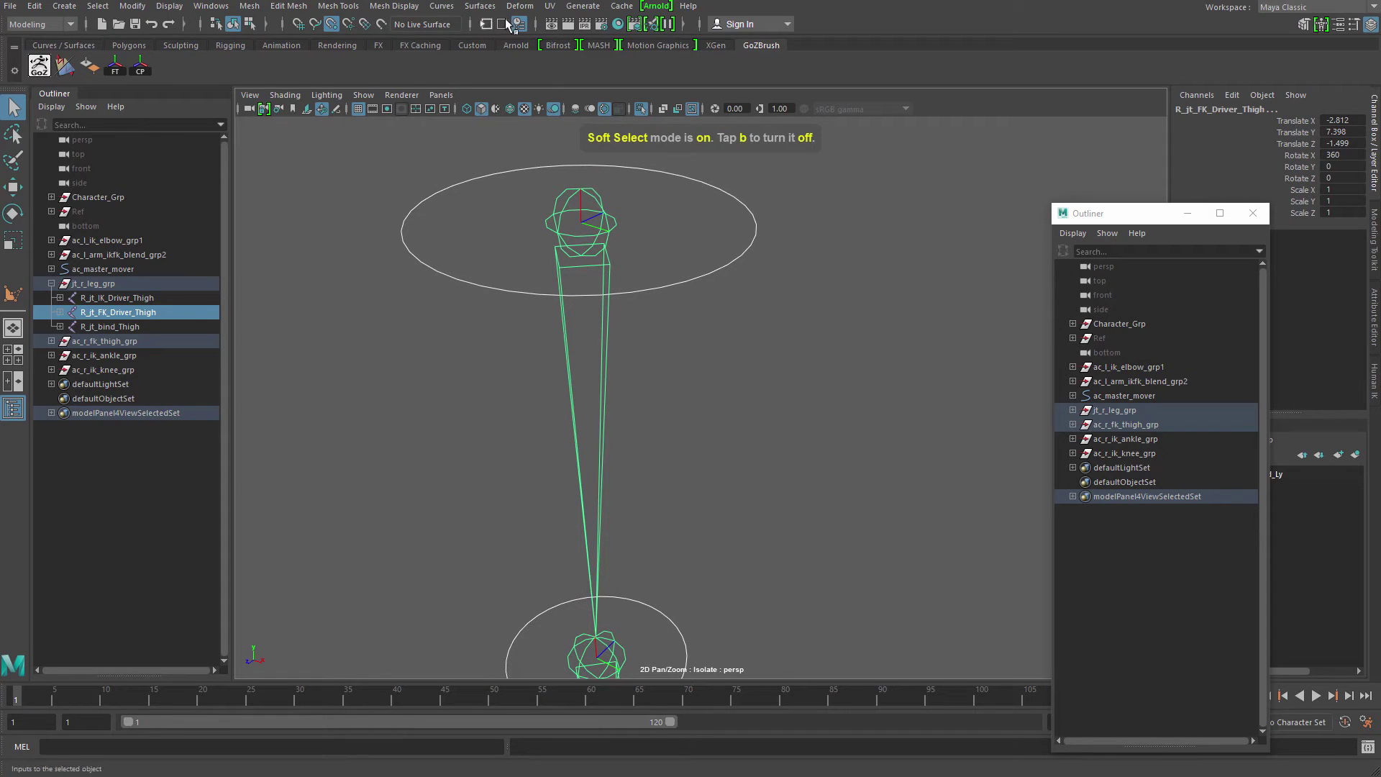
- Orient-constrain the R_jt_FK_Driver_Thigh joint to the FK thigh control on all axes, with maintain offset off
{"action": "left_click", "coordinate": [42, 23]}
{"action": "left_click", "coordinate": [28, 54]}
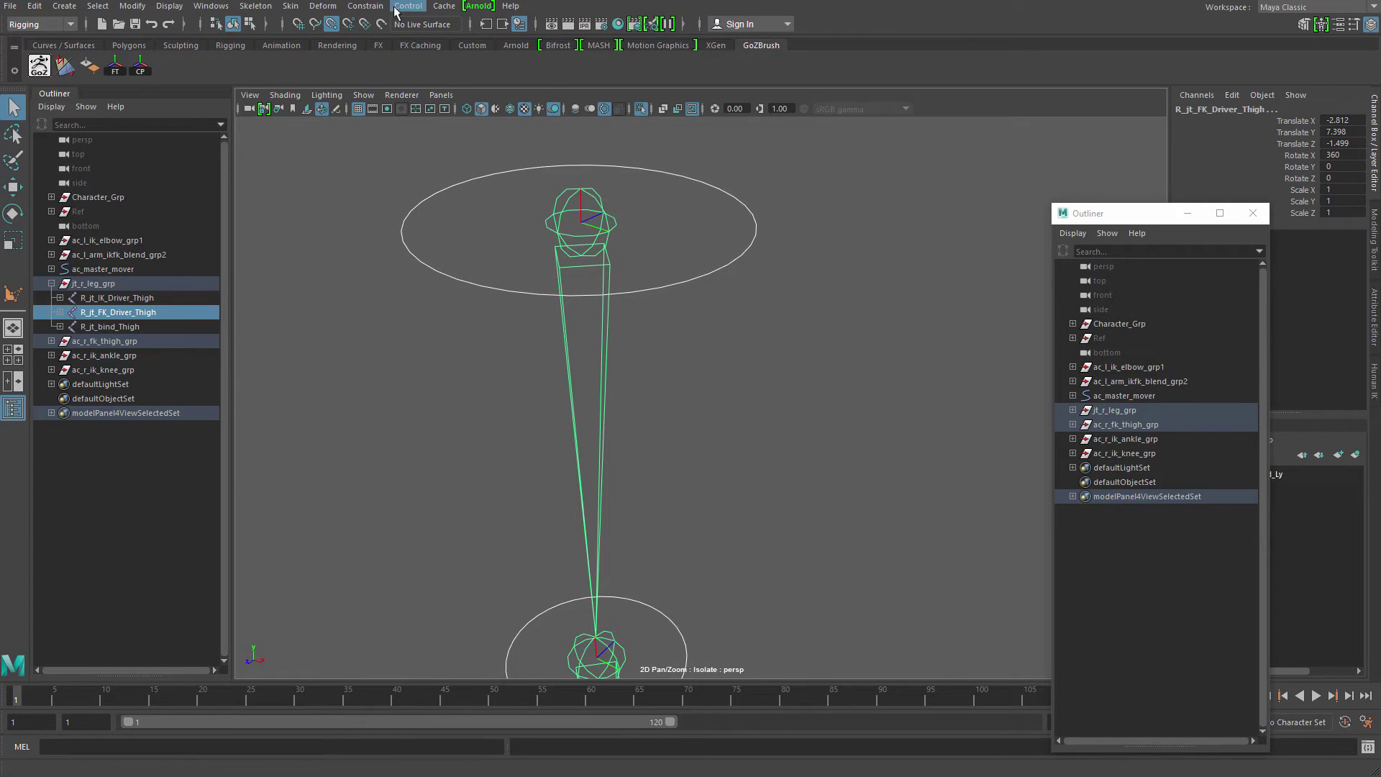
{"action": "left_click", "coordinate": [365, 5]}
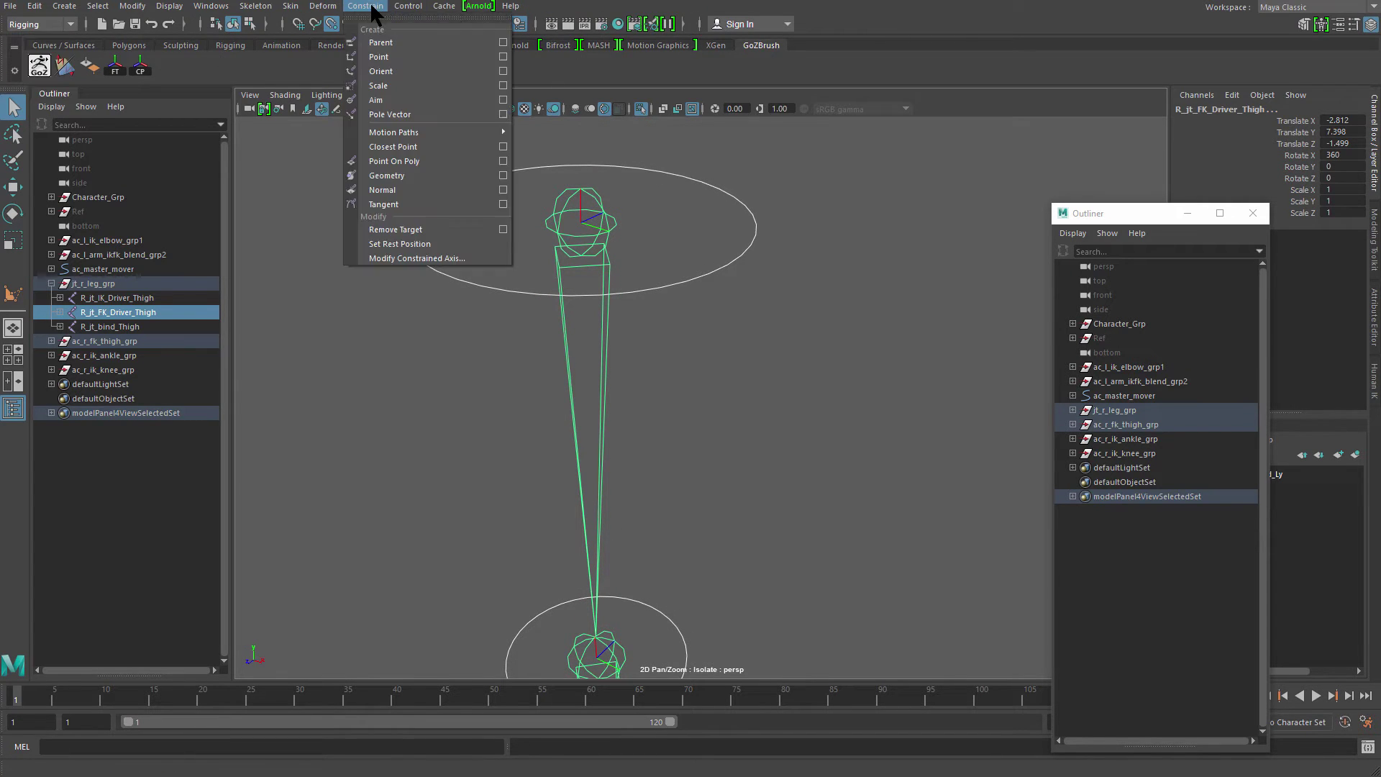
{"action": "left_click", "coordinate": [502, 71]}
{"action": "left_click_drag", "start_coordinate": [934, 16], "coordinate": [887, 132]}
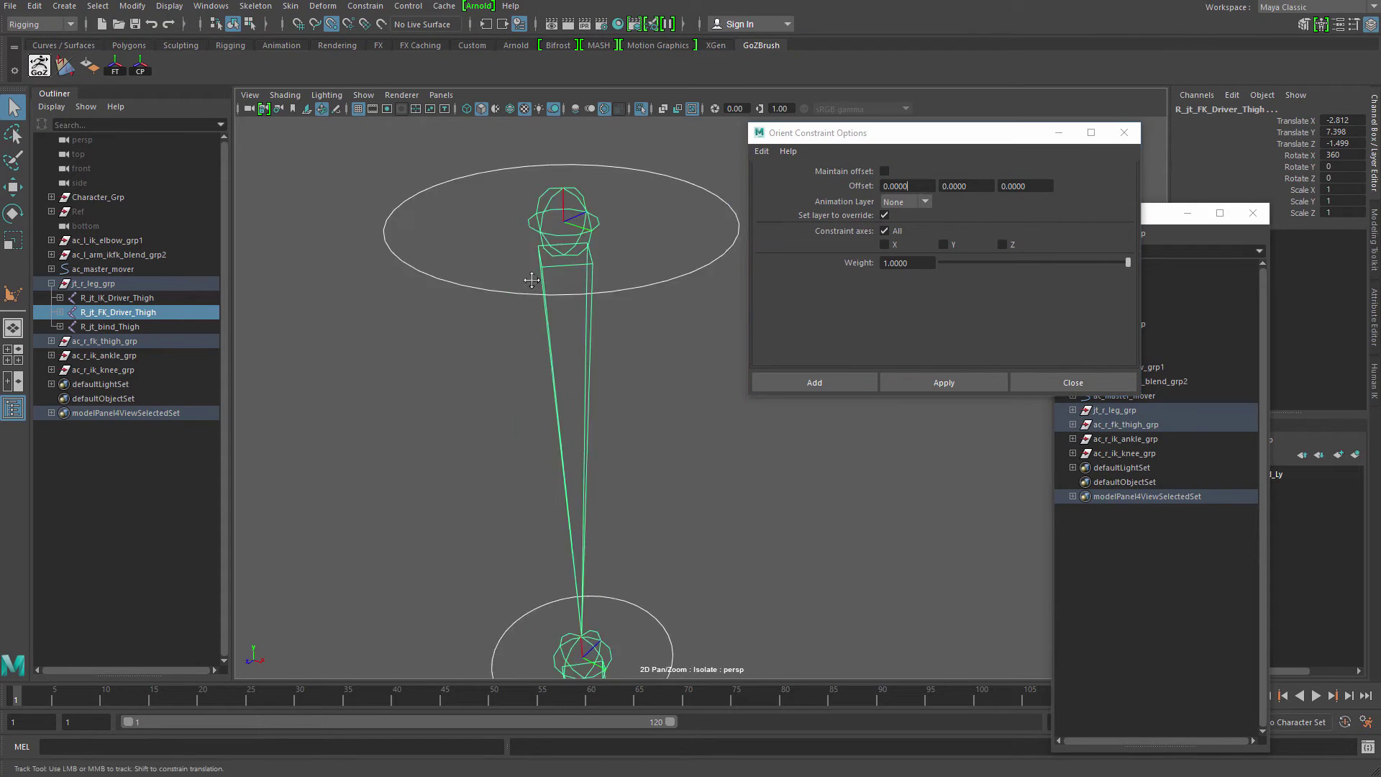
{"action": "middle_click_drag", "start_coordinate": [532, 281], "coordinate": [512, 260], "text": "alt"}
{"action": "middle_click_drag", "start_coordinate": [634, 250], "coordinate": [623, 337], "text": "alt"}
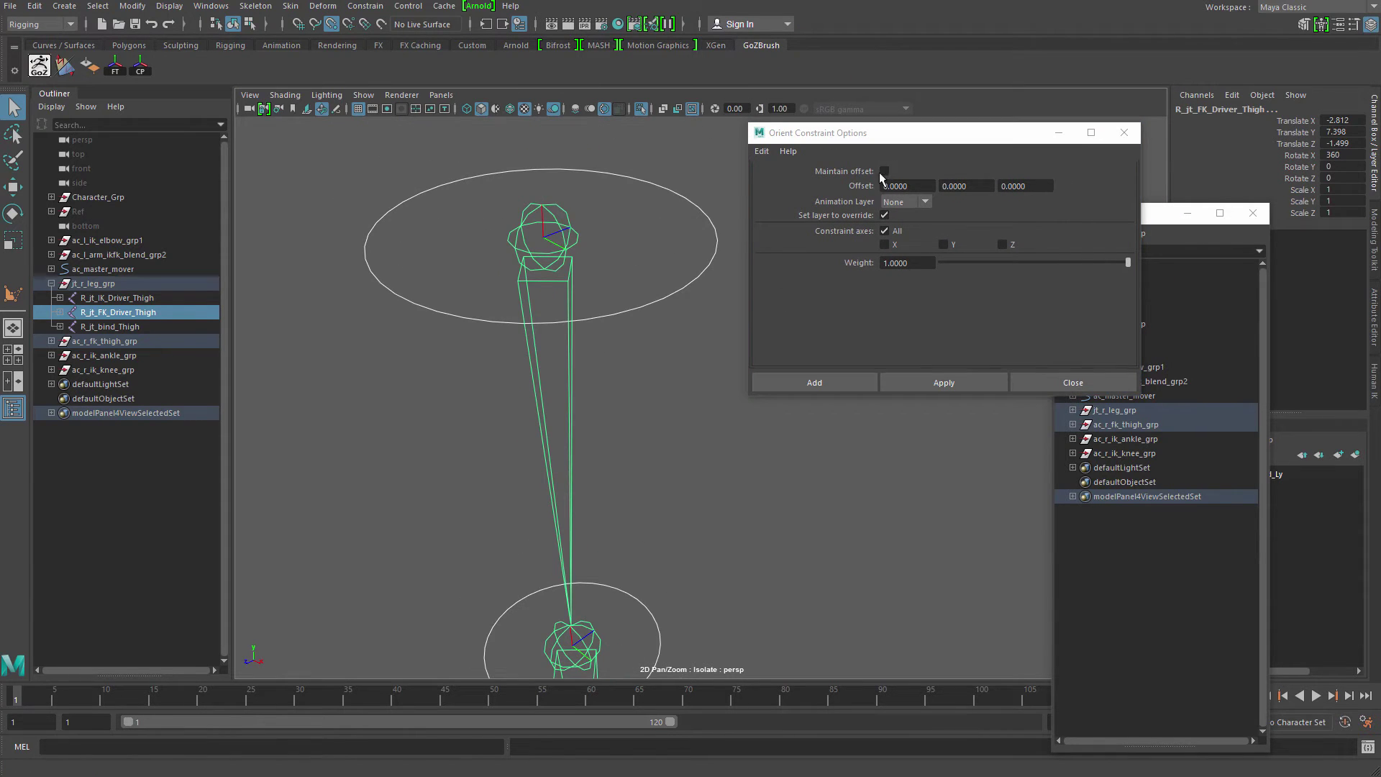
{"action": "left_click", "coordinate": [944, 382]}
- Orient-constrain the right FK knee driver joint to its FK knee control curve using the same constraint options
{"action": "middle_click_drag", "start_coordinate": [649, 456], "coordinate": [646, 328], "text": "alt"}
{"action": "right_click_drag", "start_coordinate": [647, 328], "coordinate": [547, 348], "text": "alt"}
{"action": "middle_click_drag", "start_coordinate": [584, 404], "coordinate": [631, 370], "text": "alt"}
{"action": "left_click", "coordinate": [654, 397]}
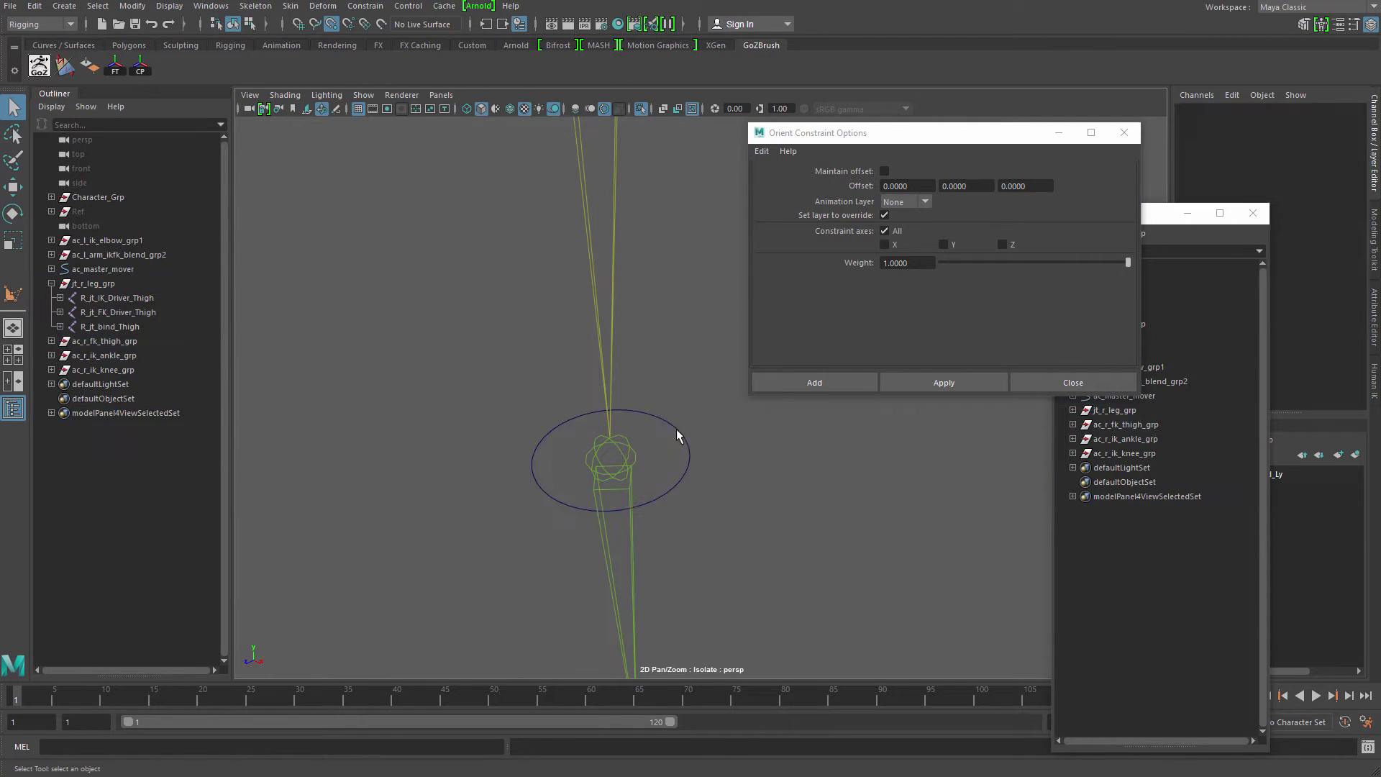
{"action": "left_click", "coordinate": [677, 430]}
{"action": "left_click", "coordinate": [611, 466], "text": "shift"}
{"action": "key", "text": "g"}
- Orient-constrain the right FK ankle driver joint to its FK ankle control curve using the same constraint options
{"action": "middle_click_drag", "start_coordinate": [650, 493], "coordinate": [643, 211], "text": "alt"}
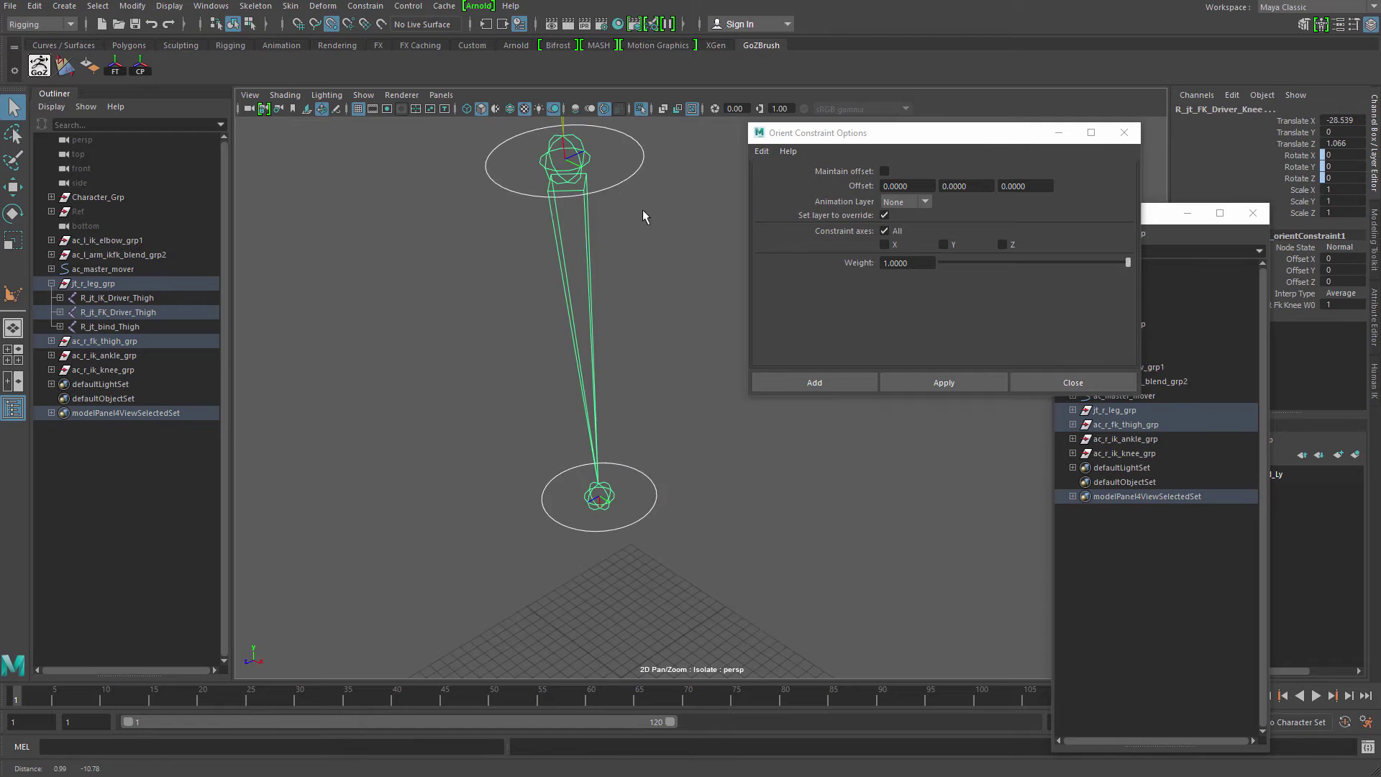
{"action": "left_click_drag", "start_coordinate": [700, 524], "coordinate": [705, 532]}
{"action": "left_click_drag", "start_coordinate": [586, 493], "coordinate": [634, 501], "text": "shift"}
{"action": "key", "text": "g"}
- Test-rotate the ac_r_fk_thigh control on the isolated FK chain and undo the rotation
{"action": "middle_click_drag", "start_coordinate": [660, 450], "coordinate": [672, 508], "text": "alt"}
{"action": "right_click_drag", "start_coordinate": [669, 360], "coordinate": [530, 306], "text": "alt"}
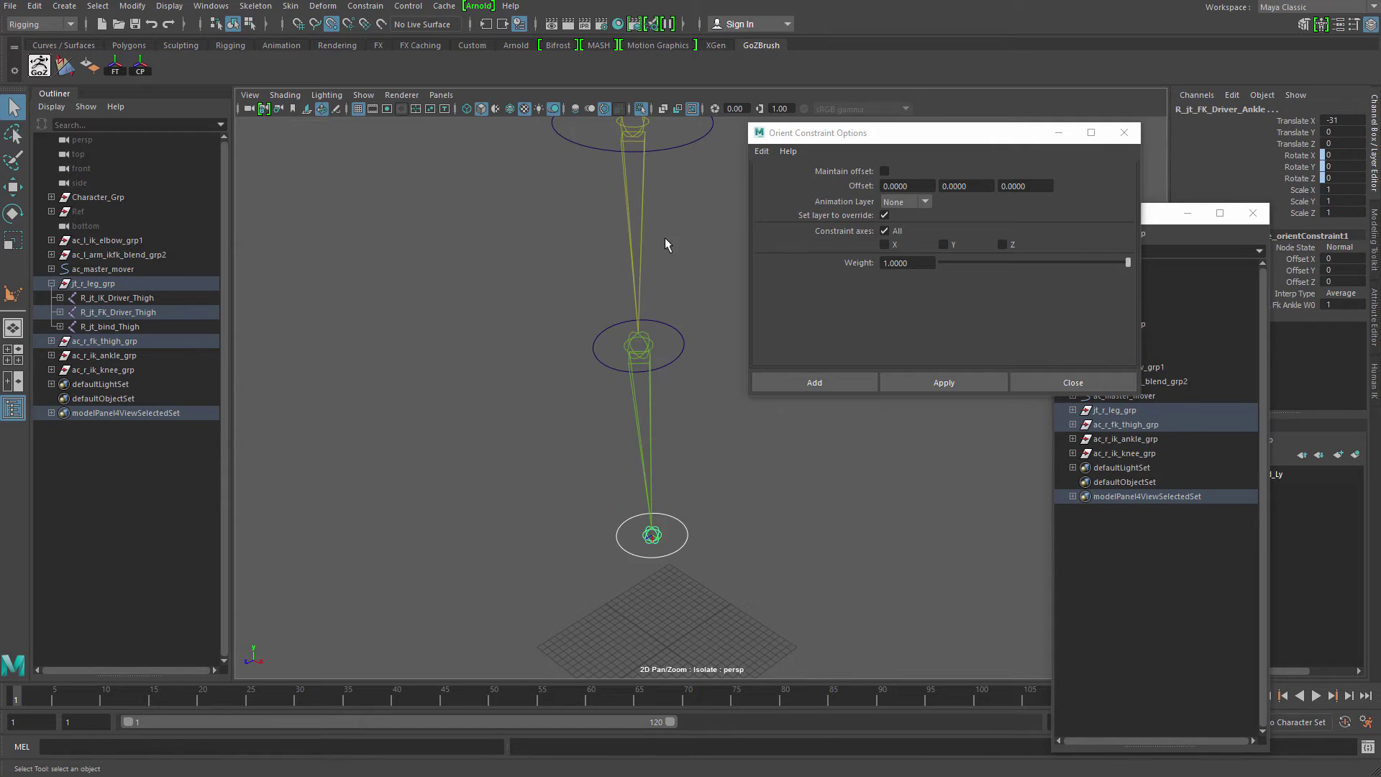
{"action": "left_click", "coordinate": [679, 224]}
{"action": "middle_click_drag", "start_coordinate": [666, 239], "coordinate": [644, 287], "text": "alt"}
{"action": "left_click", "coordinate": [681, 239]}
{"action": "key", "text": "e"}
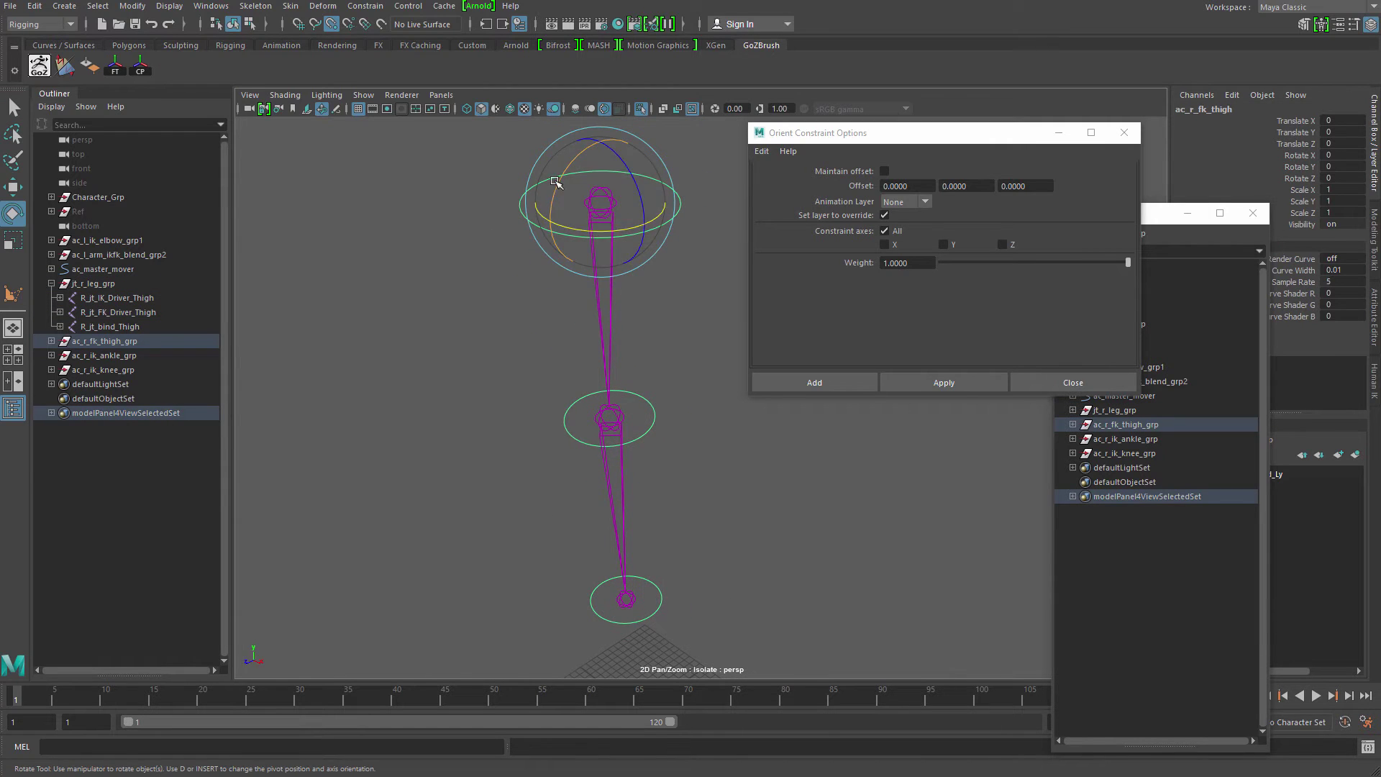
{"action": "mouse_move", "coordinate": [556, 181]}
{"action": "left_mouse_down"}
{"action": "mouse_move", "coordinate": [558, 222]}
{"action": "mouse_move", "coordinate": [557, 187]}
{"action": "left_mouse_up"}
{"action": "key", "text": "ctrl+z"}
{"action": "key", "text": "q"}
- Select the R_jt_FK_Driver_Thigh joint and turn off isolation to show the whole character around the right leg
{"action": "left_click", "coordinate": [611, 317]}
{"action": "right_click_drag", "start_coordinate": [654, 348], "coordinate": [640, 334], "text": "alt"}
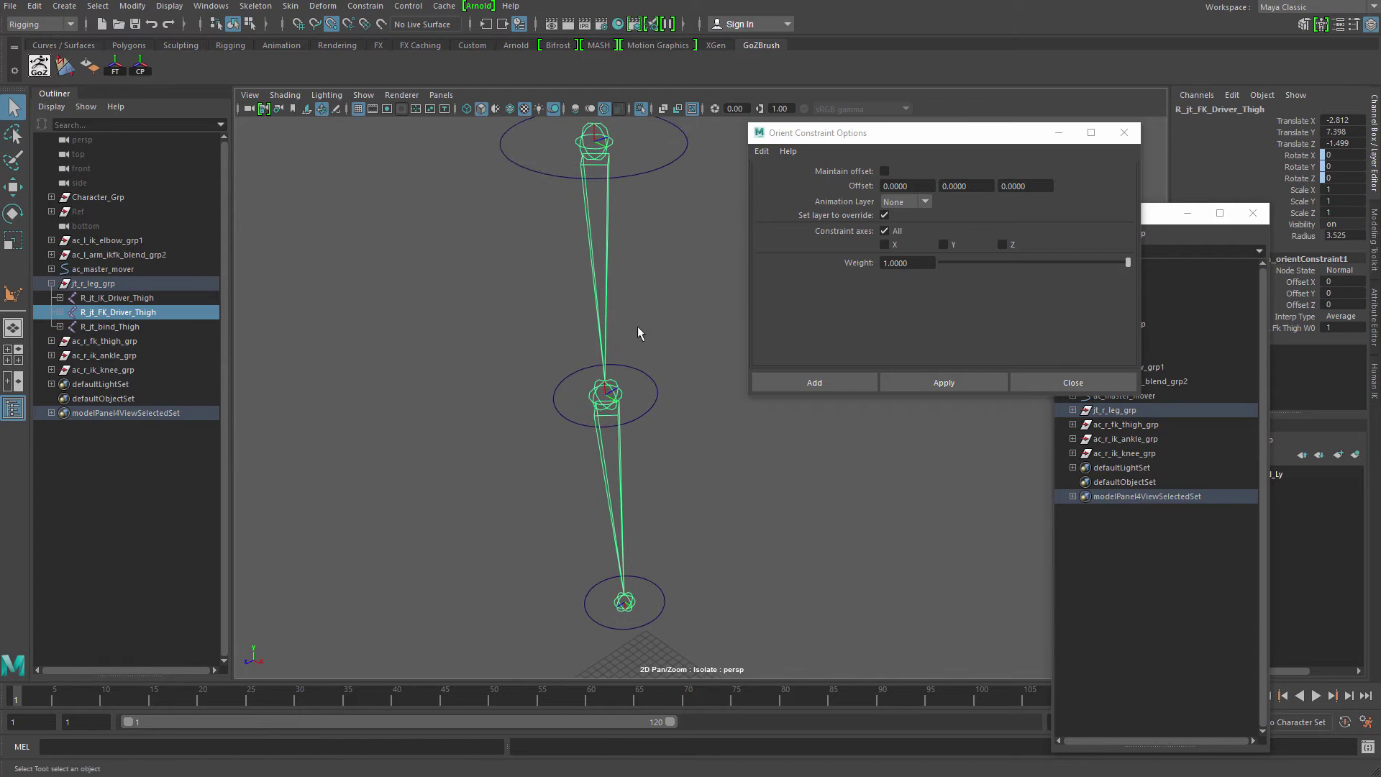
{"action": "middle_click_drag", "start_coordinate": [637, 328], "coordinate": [661, 325], "text": "alt"}
{"action": "key", "text": "ctrl+1"}
{"action": "right_click_drag", "start_coordinate": [670, 370], "coordinate": [608, 435], "text": "alt"}
{"action": "middle_click_drag", "start_coordinate": [608, 435], "coordinate": [630, 354], "text": "alt"}
{"action": "right_click_drag", "start_coordinate": [630, 354], "coordinate": [653, 353], "text": "alt"}
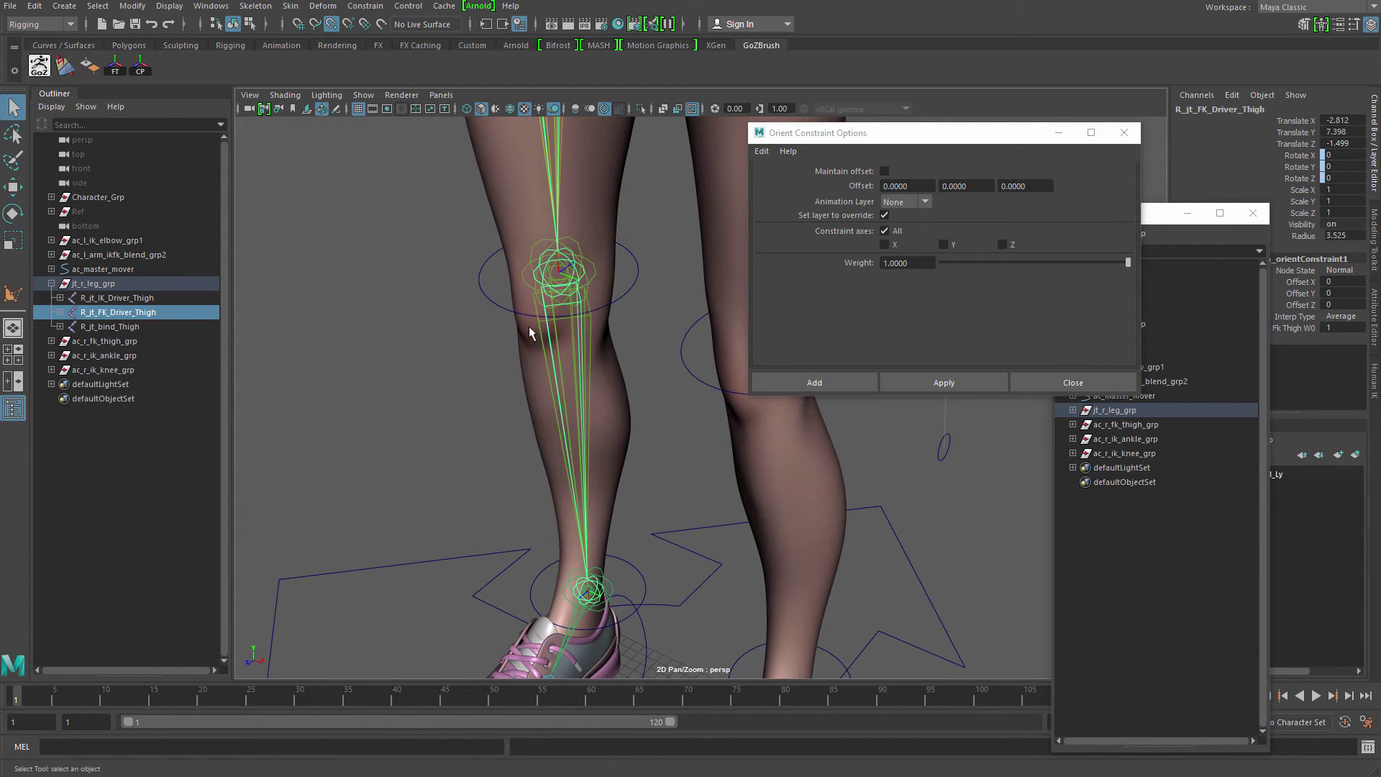
{"action": "middle_click_drag", "start_coordinate": [529, 326], "coordinate": [548, 316], "text": "alt"}
{"action": "middle_click_drag", "start_coordinate": [461, 353], "coordinate": [469, 433], "text": "alt"}
{"action": "right_click_drag", "start_coordinate": [469, 434], "coordinate": [414, 335], "text": "alt"}
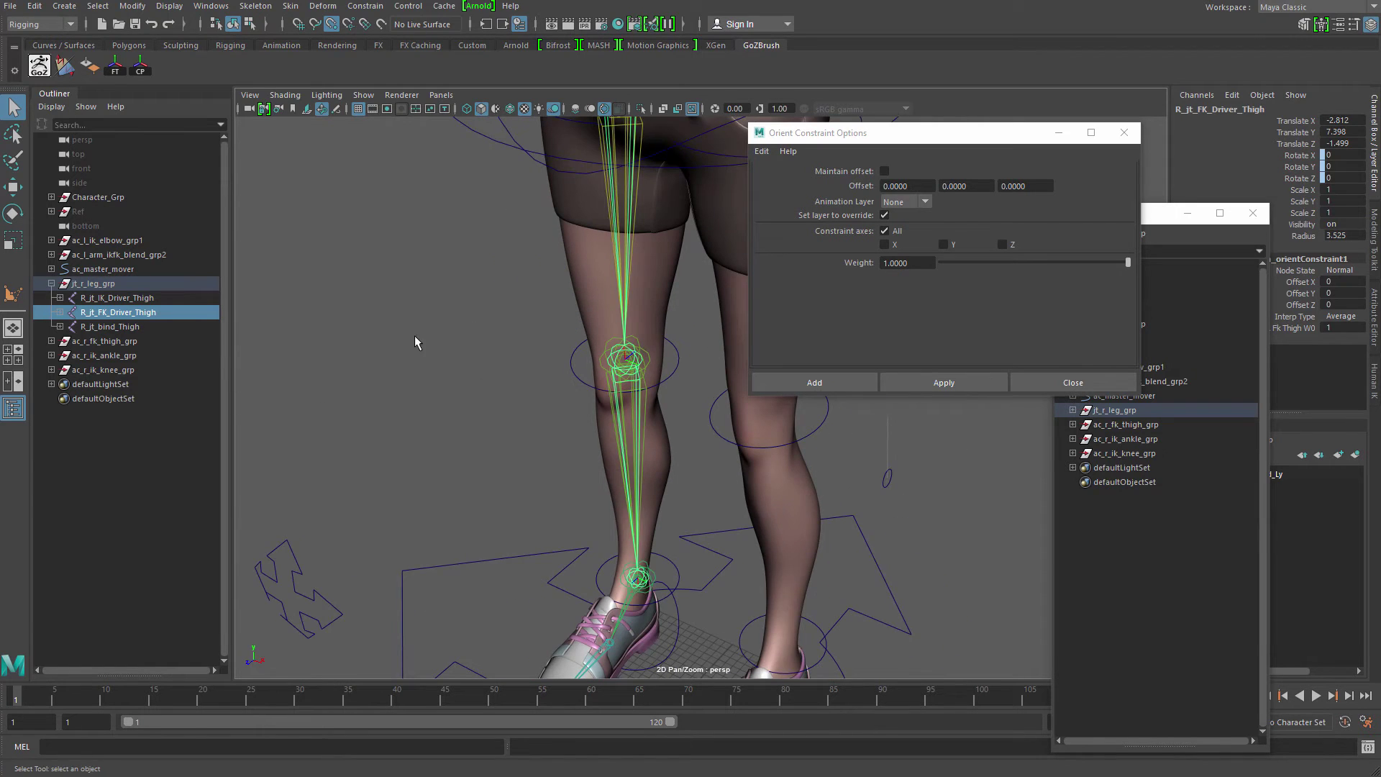
- Test the FK leg by rotating the thigh and knee controls, and undo both rotations
{"action": "left_click", "coordinate": [414, 335]}
{"action": "middle_click_drag", "start_coordinate": [528, 178], "coordinate": [527, 237], "text": "alt"}
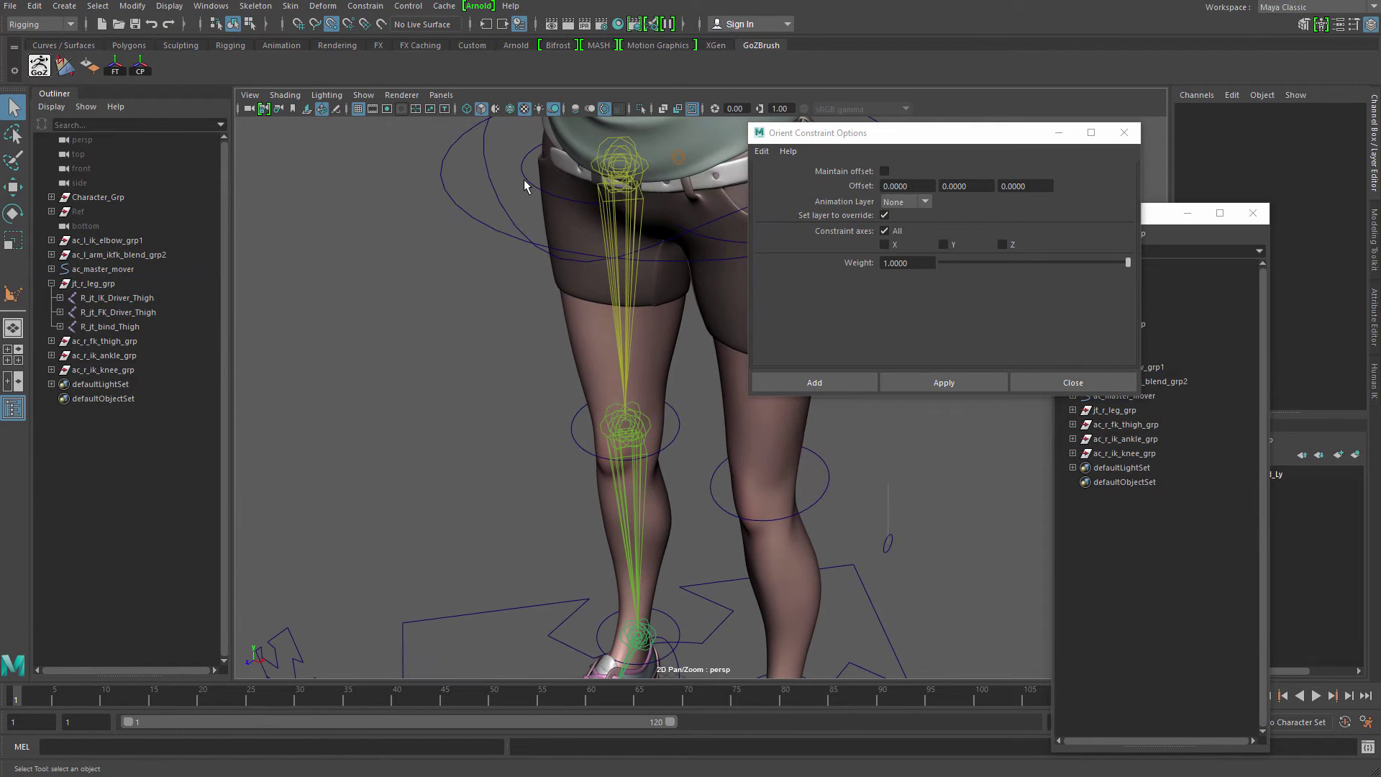
{"action": "left_click", "coordinate": [525, 182]}
{"action": "key", "text": "e"}
{"action": "left_click_drag", "start_coordinate": [594, 218], "coordinate": [559, 191]}
{"action": "left_click", "coordinate": [459, 447]}
{"action": "left_click_drag", "start_coordinate": [473, 431], "coordinate": [463, 456]}
{"action": "middle_click_drag", "start_coordinate": [528, 486], "coordinate": [539, 315], "text": "alt"}
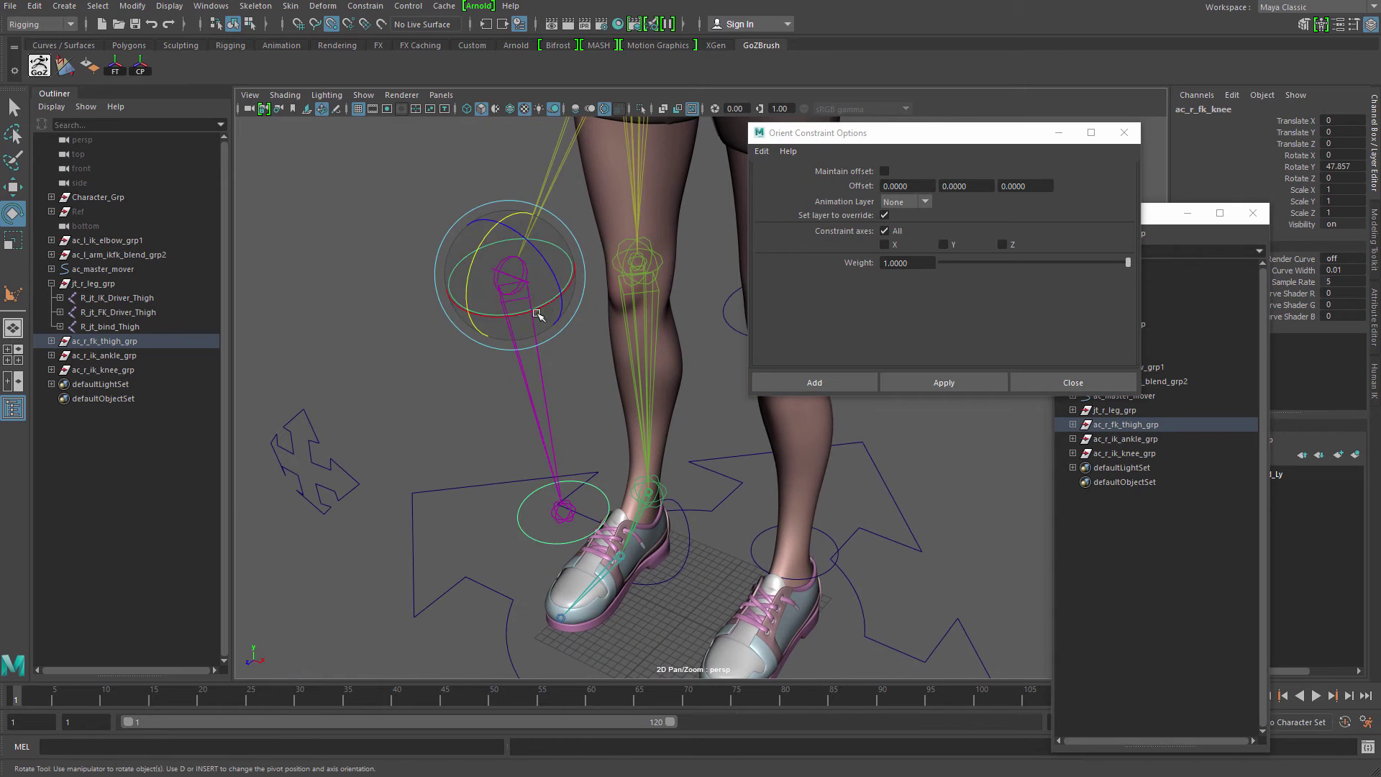
{"action": "key", "text": "ctrl+z"}
{"action": "key", "text": "ctrl+z"}
{"action": "key", "text": "ctrl+z"}
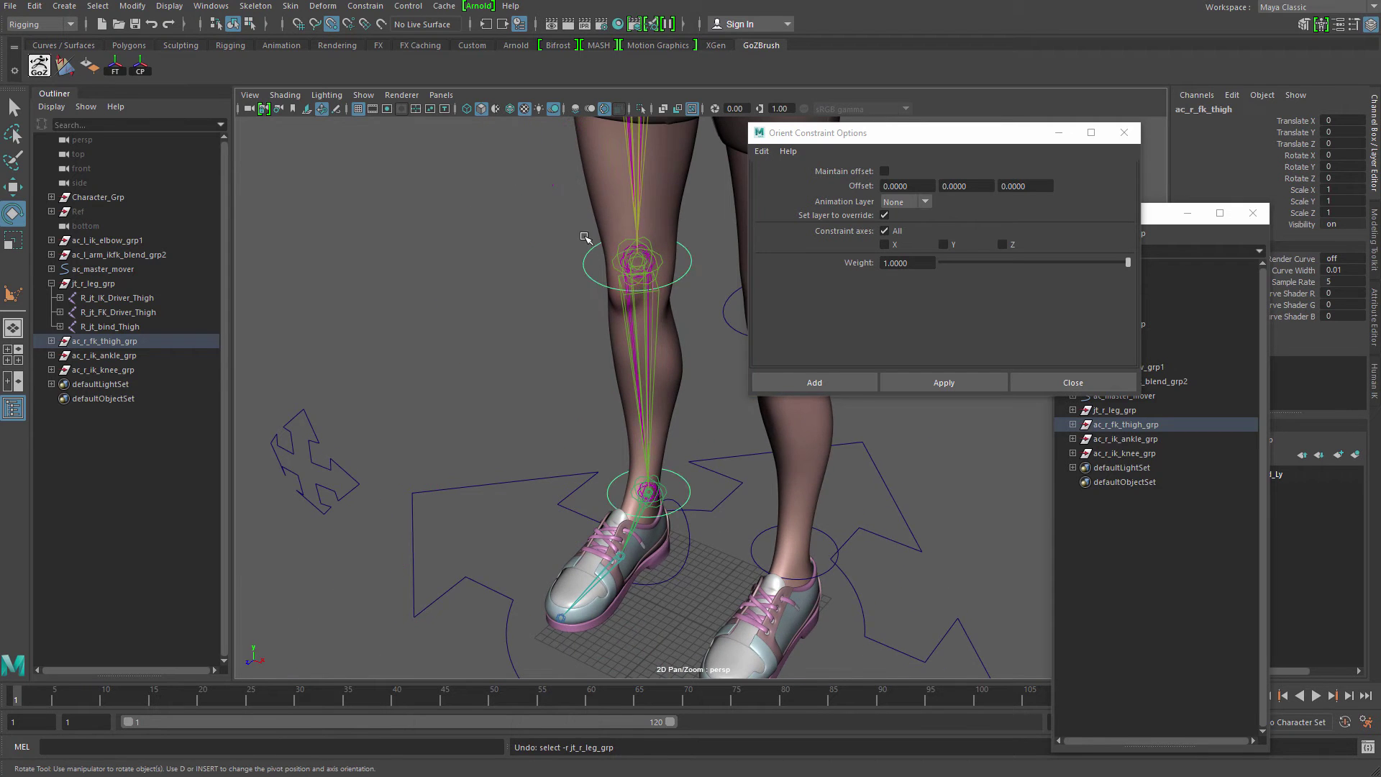
- Isolate the R_jt_IK_Driver_Thigh joint chain together with ac_r_ik_knee_grp and ac_r_ik_ankle_grp
{"action": "middle_click_drag", "start_coordinate": [585, 237], "coordinate": [318, 388], "text": "alt"}
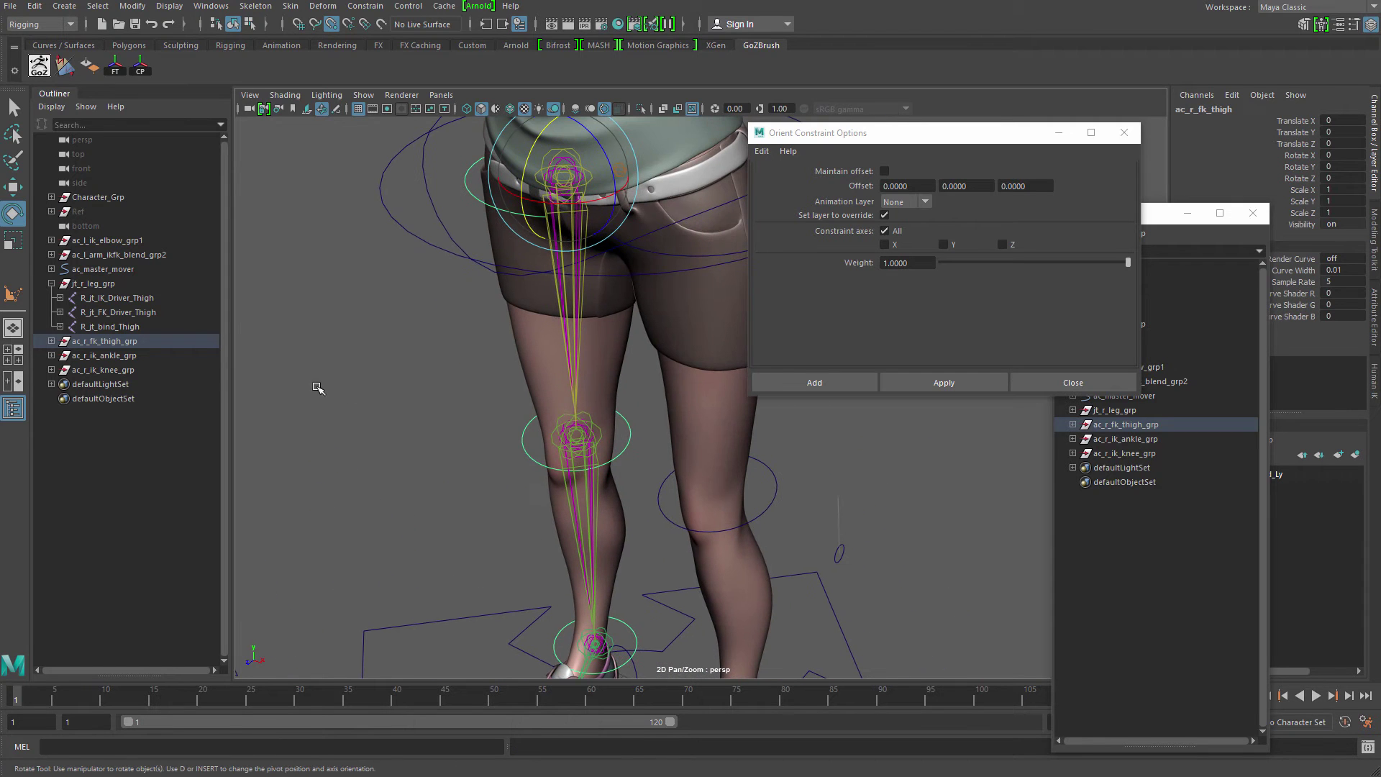
{"action": "left_click", "coordinate": [132, 298]}
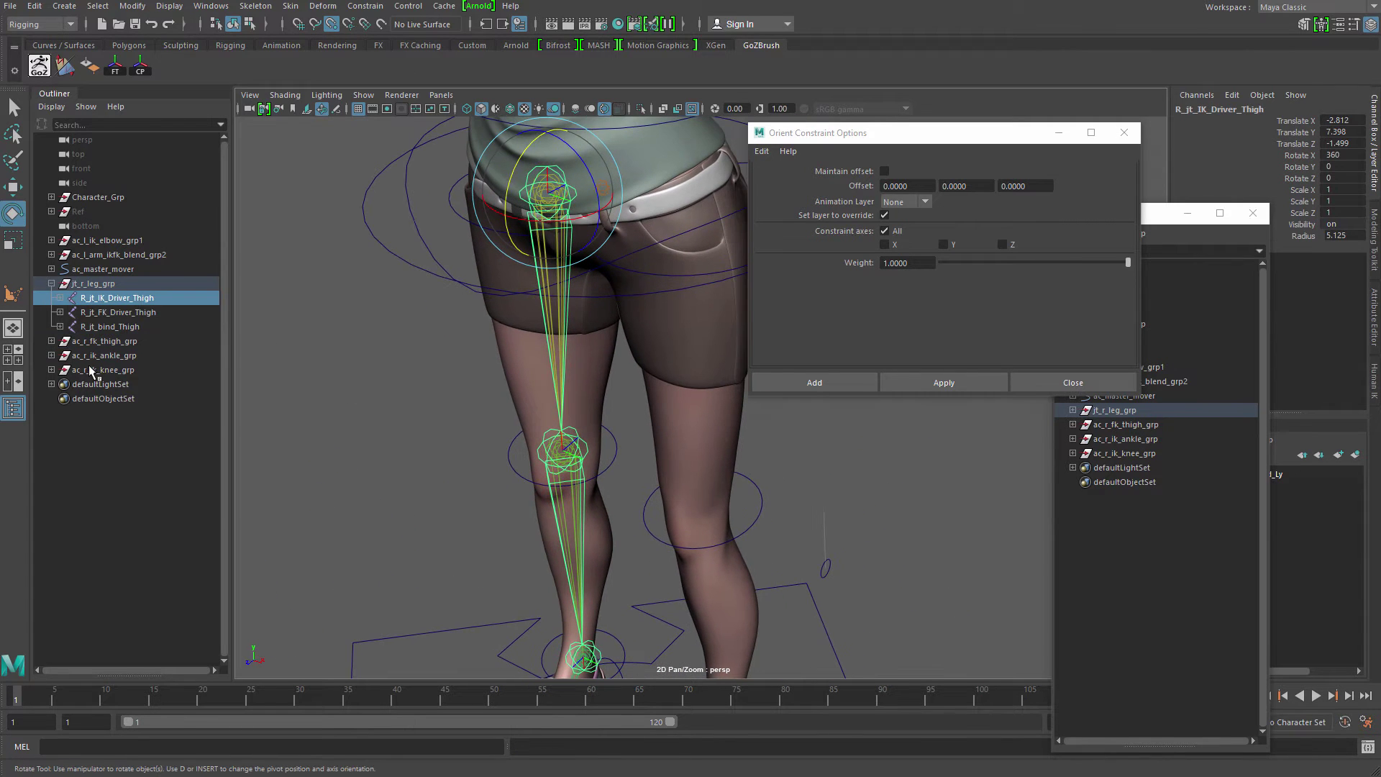
{"action": "left_click", "coordinate": [123, 369], "text": "ctrl"}
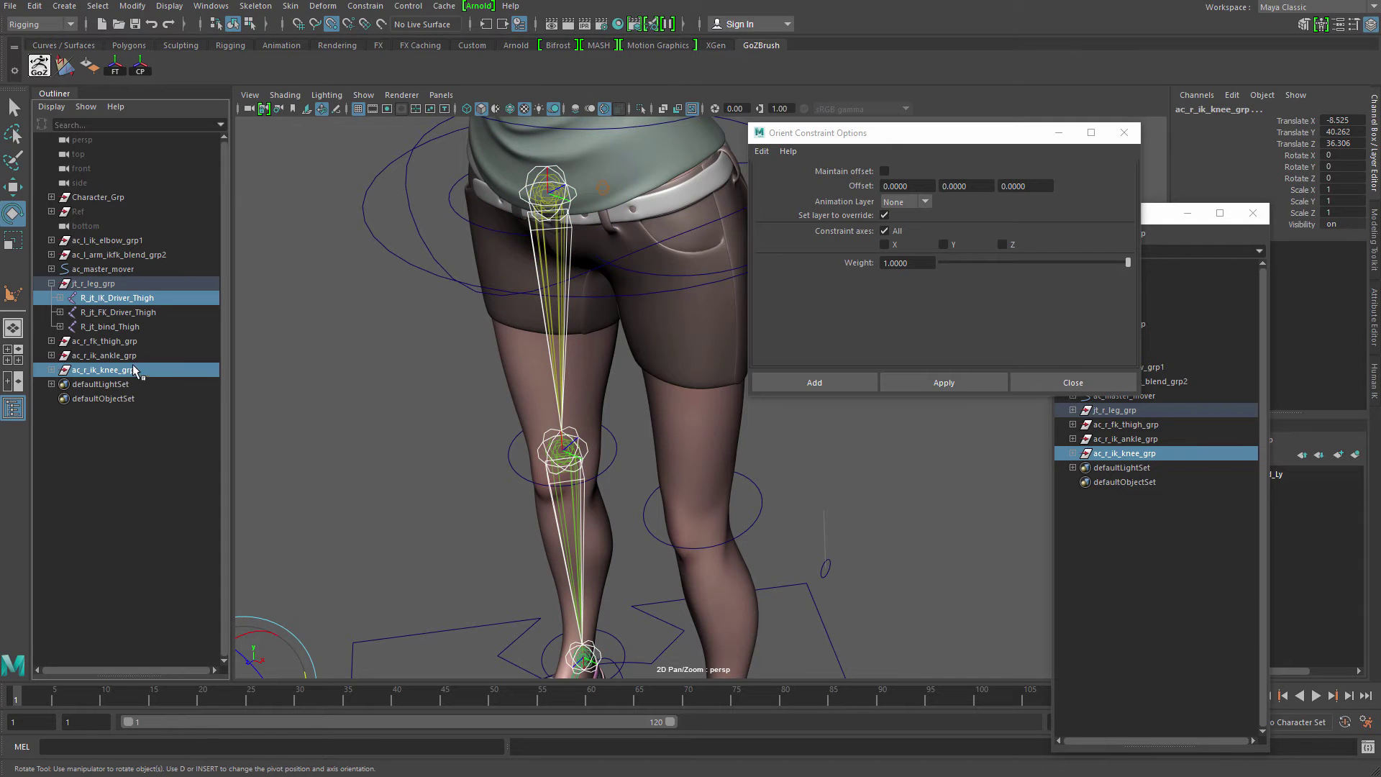
{"action": "left_click", "coordinate": [137, 355], "text": "ctrl"}
{"action": "middle_click_drag", "start_coordinate": [497, 393], "coordinate": [543, 347], "text": "alt"}
{"action": "right_click_drag", "start_coordinate": [543, 347], "coordinate": [463, 373], "text": "alt"}
{"action": "key", "text": "ctrl+1"}
{"action": "middle_click_drag", "start_coordinate": [513, 345], "coordinate": [510, 279], "text": "alt"}
{"action": "left_click", "coordinate": [488, 331]}
{"action": "right_click_drag", "start_coordinate": [510, 278], "coordinate": [531, 283], "text": "alt"}
{"action": "middle_click_drag", "start_coordinate": [531, 283], "coordinate": [602, 310], "text": "alt"}
{"action": "left_click_drag", "start_coordinate": [603, 309], "coordinate": [531, 194], "text": "alt"}
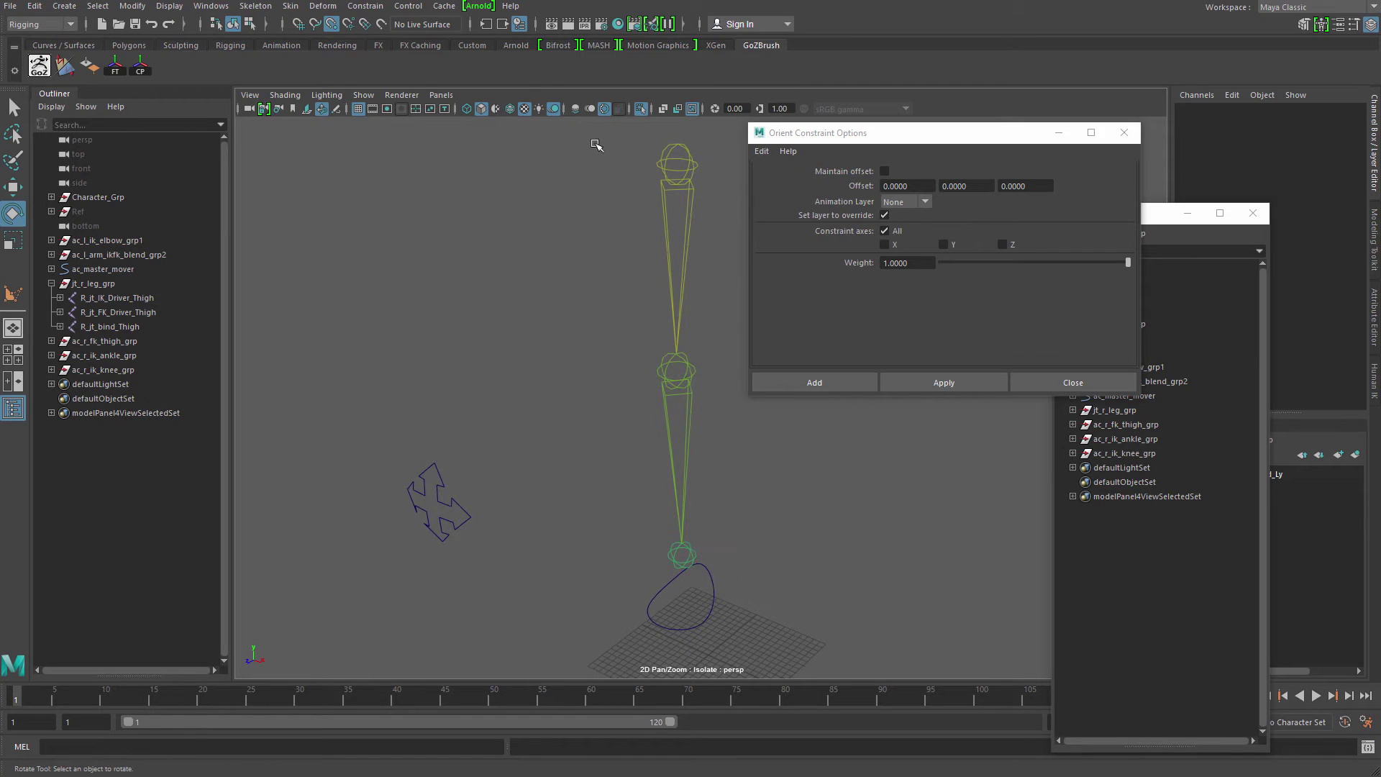
- Create an IK handle with the Rotate-Plane Solver from the R_jt_IK_Driver_Thigh joint to the chain's ankle joint
{"action": "left_click", "coordinate": [291, 7]}
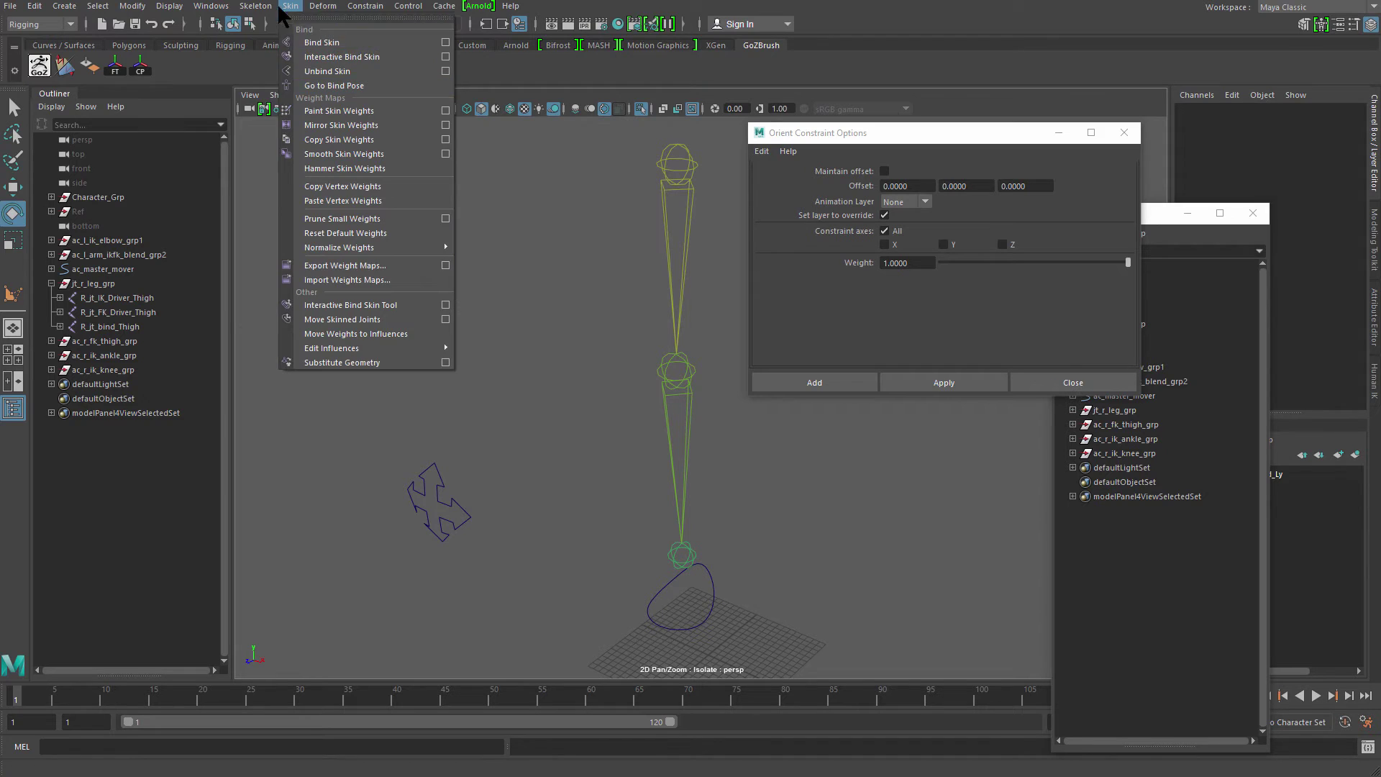
{"action": "mouse_move", "coordinate": [259, 7]}
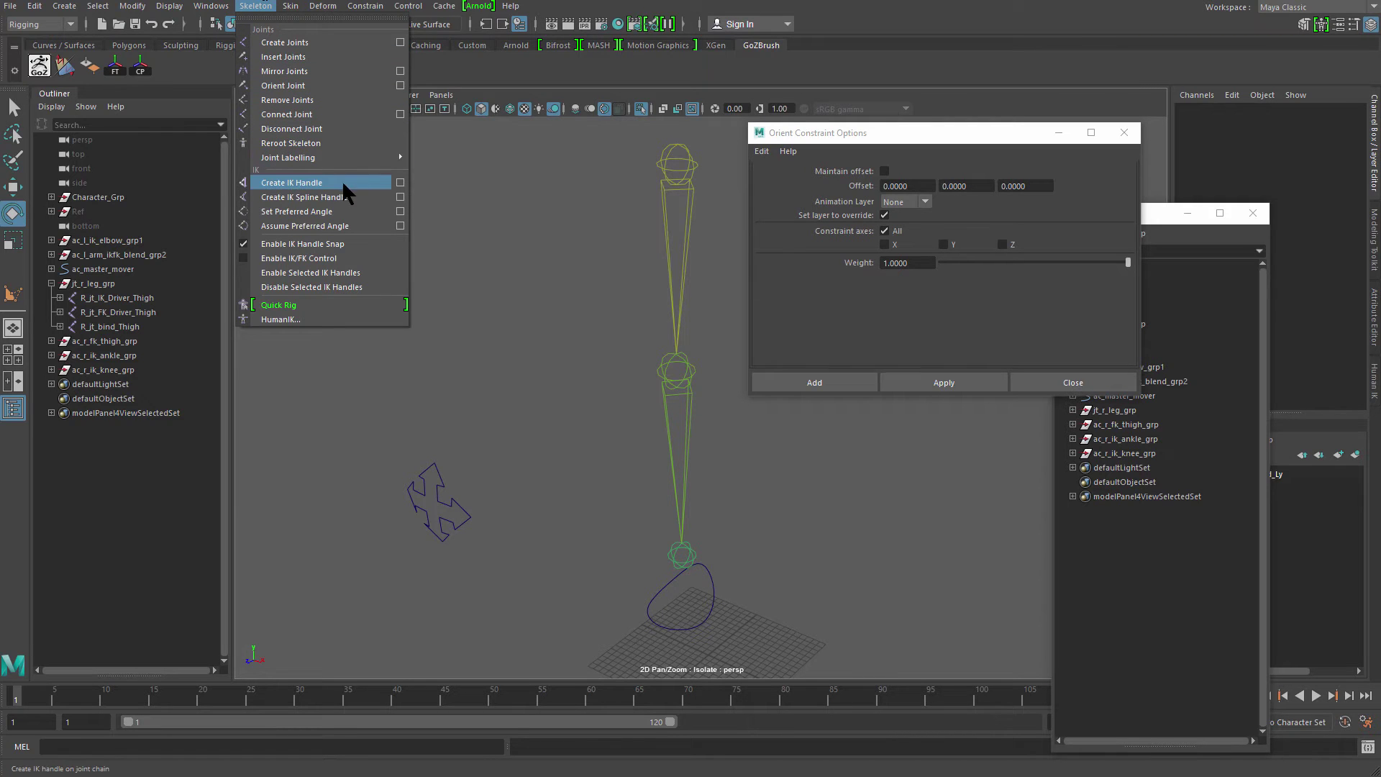
{"action": "left_click", "coordinate": [400, 182]}
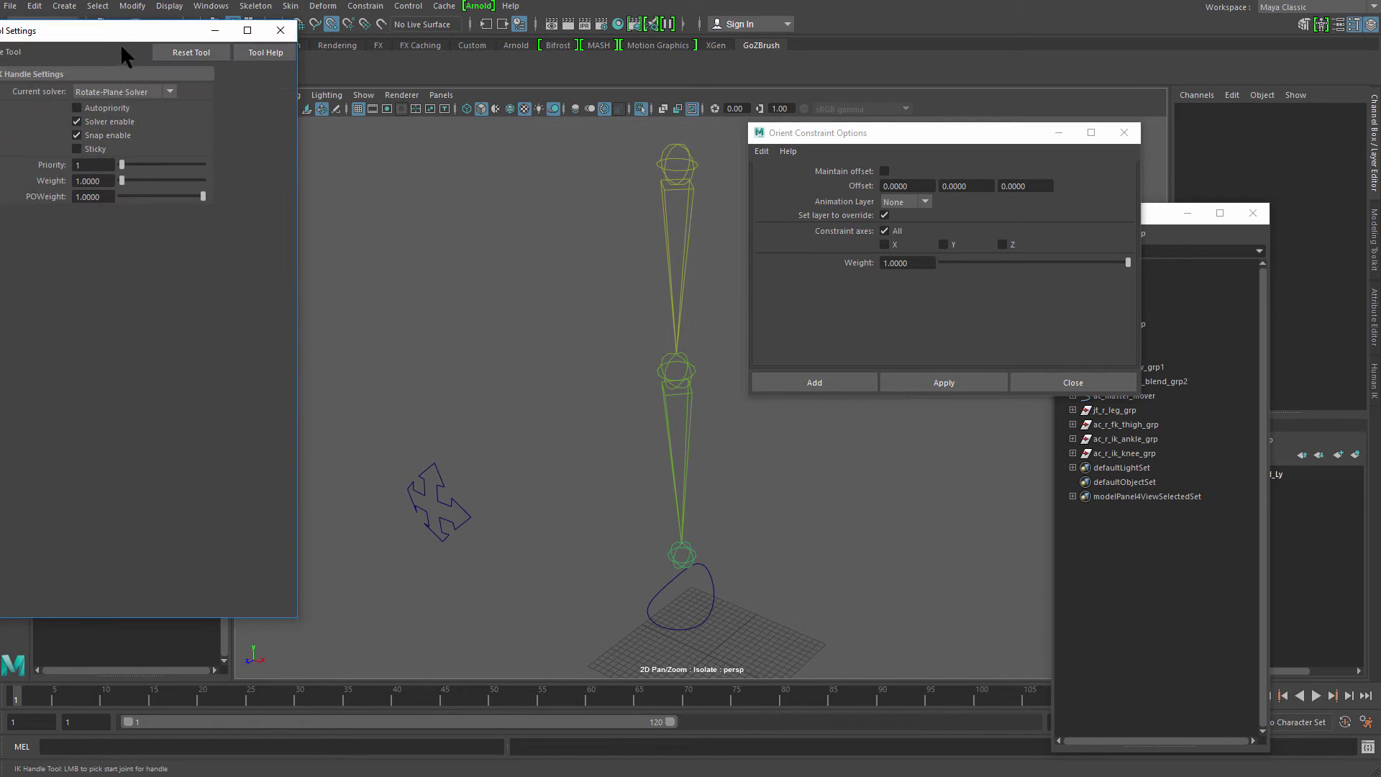
{"action": "middle_click_drag", "start_coordinate": [584, 210], "coordinate": [564, 195], "text": "alt"}
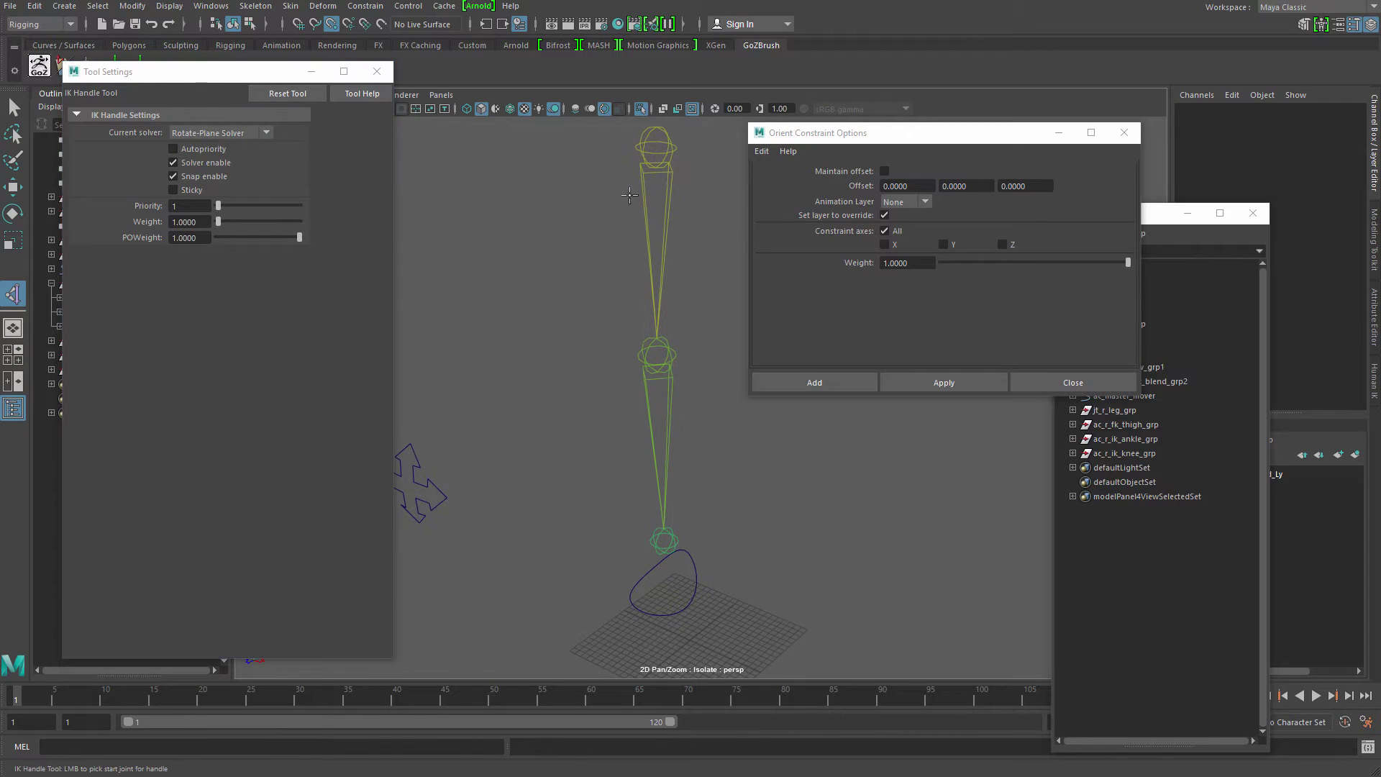
{"action": "left_click", "coordinate": [671, 147]}
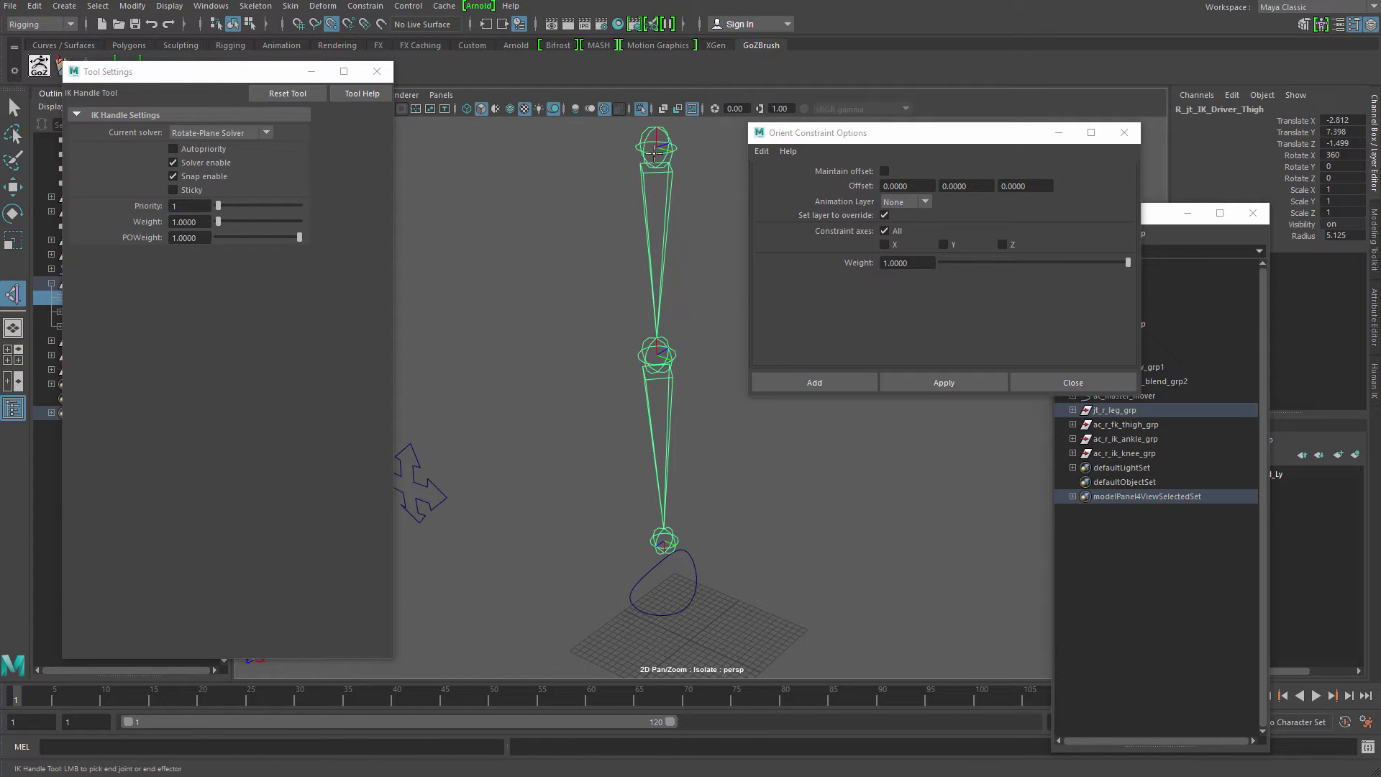
{"action": "left_click_drag", "start_coordinate": [649, 169], "coordinate": [632, 168], "text": "alt"}
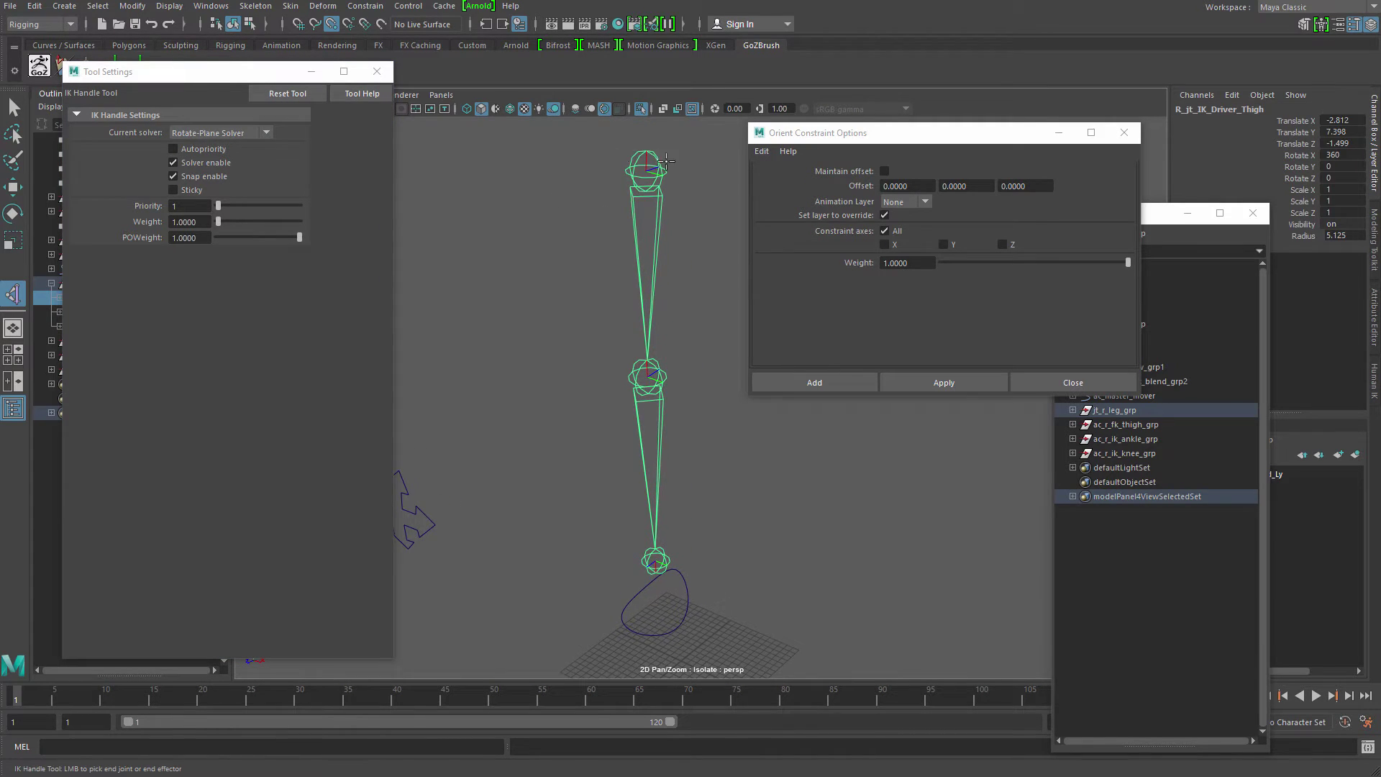
{"action": "middle_click_drag", "start_coordinate": [630, 316], "coordinate": [611, 193], "text": "alt"}
{"action": "right_click_drag", "start_coordinate": [642, 238], "coordinate": [723, 277], "text": "alt"}
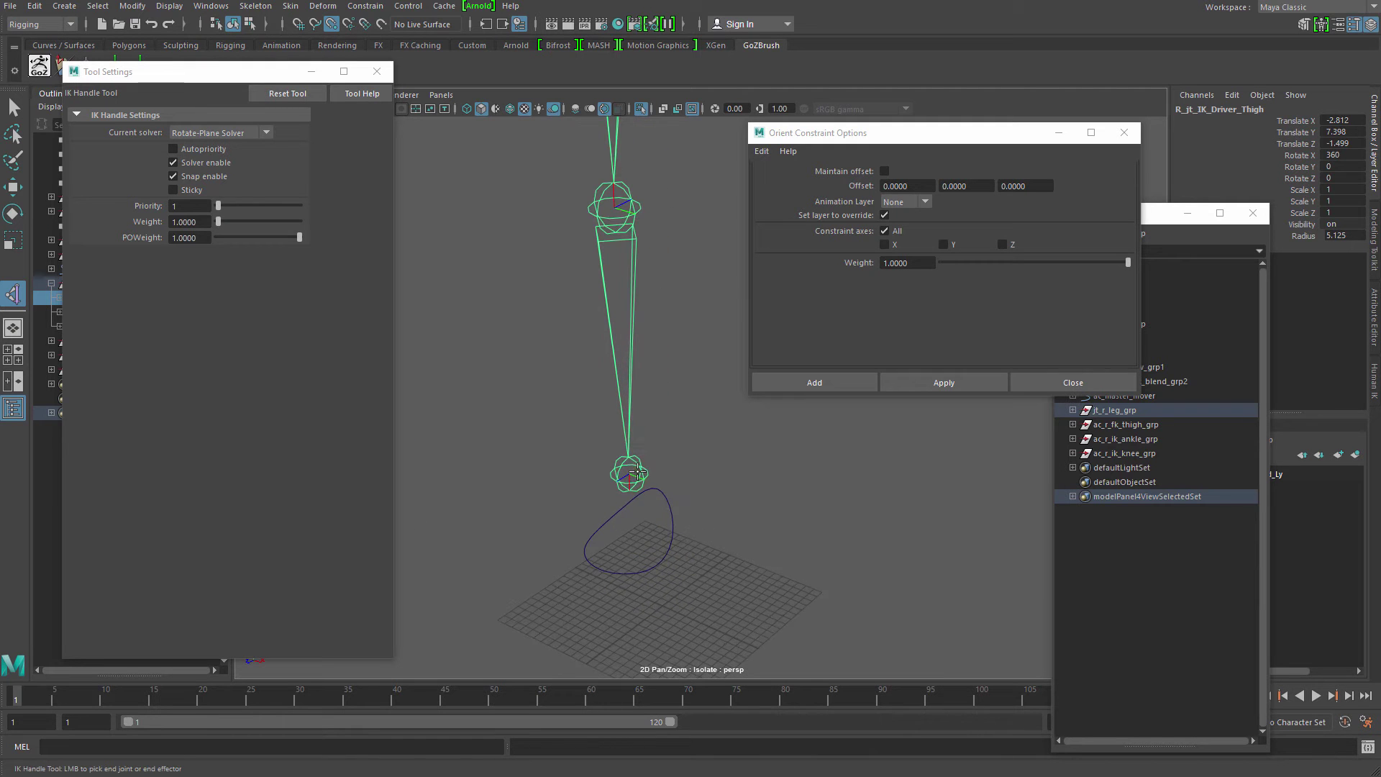
{"action": "left_click", "coordinate": [642, 469]}
{"action": "key", "text": "e"}
- Select the new IK handle at the ankle and rename it ikHandle_r_leg
{"action": "left_click_drag", "start_coordinate": [643, 468], "coordinate": [571, 401], "text": "alt"}
{"action": "middle_click_drag", "start_coordinate": [571, 401], "coordinate": [541, 363], "text": "alt"}
{"action": "right_click_drag", "start_coordinate": [541, 364], "coordinate": [605, 371], "text": "alt"}
{"action": "key", "text": "q"}
{"action": "left_click", "coordinate": [699, 377]}
{"action": "left_click_drag", "start_coordinate": [712, 425], "coordinate": [620, 489]}
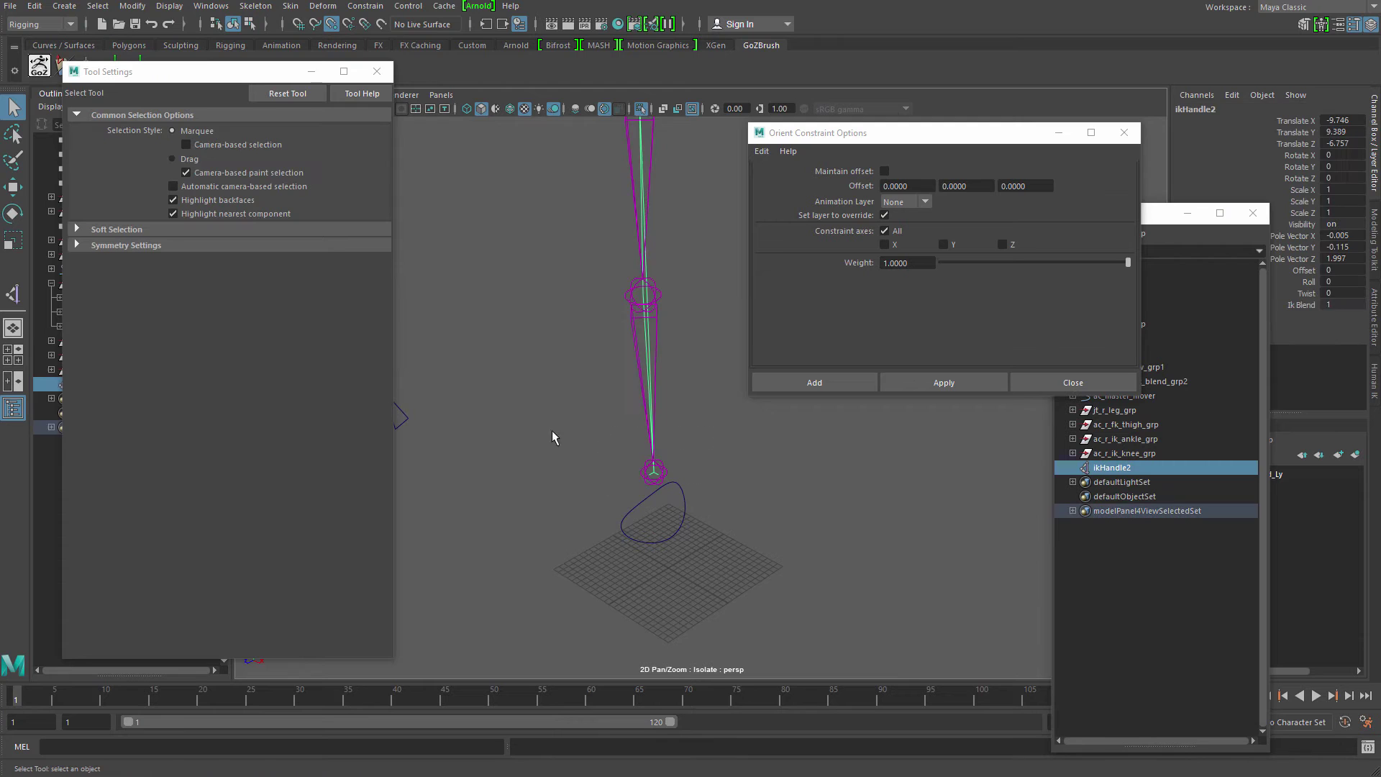
{"action": "left_click", "coordinate": [376, 71]}
{"action": "double_click", "coordinate": [93, 384]}
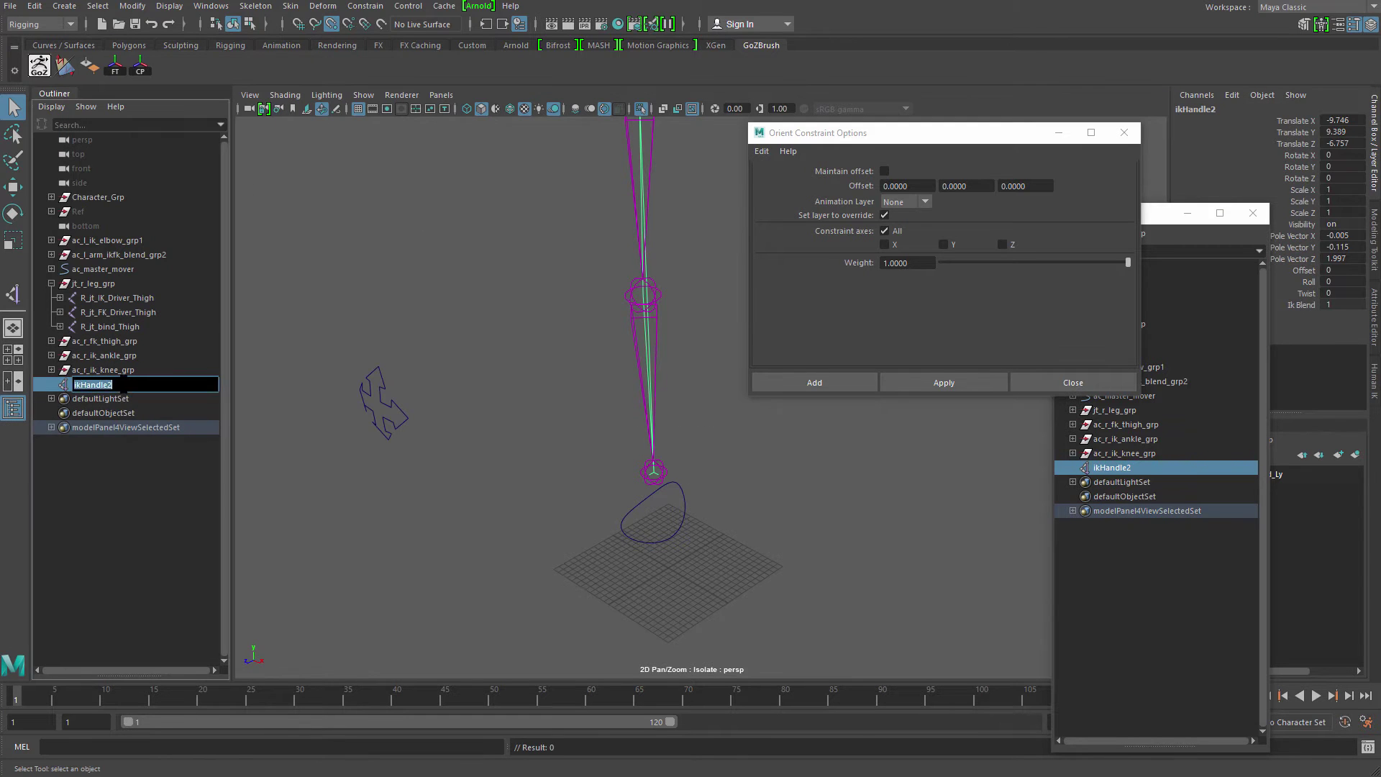
{"action": "key", "text": "BackSpace"}
{"action": "type", "text": "_r_leg"}
{"action": "key", "text": "Return"}
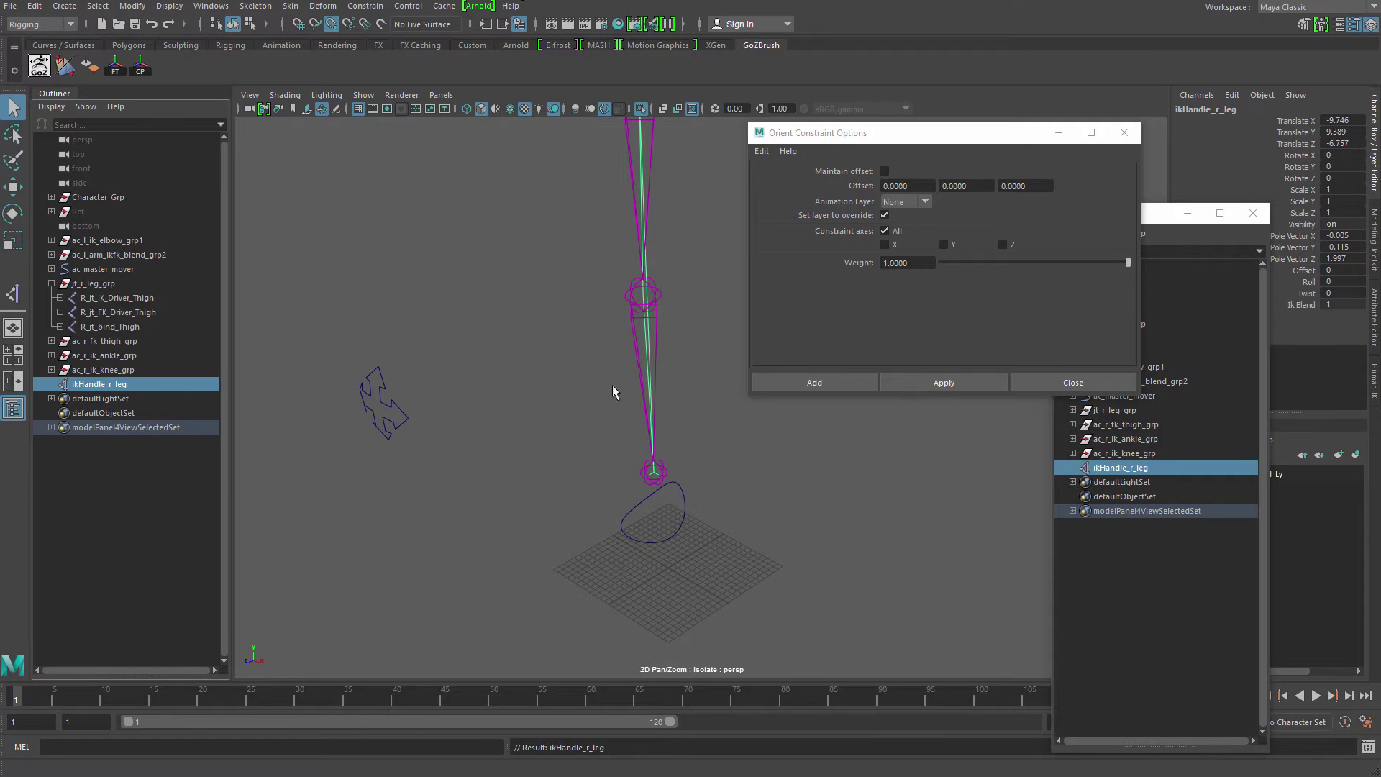
- Parent ikHandle_r_leg under the right IK ankle control curve
{"action": "right_click_drag", "start_coordinate": [611, 385], "coordinate": [652, 404], "text": "alt"}
{"action": "middle_click_drag", "start_coordinate": [651, 405], "coordinate": [648, 374], "text": "alt"}
{"action": "left_click_drag", "start_coordinate": [661, 448], "coordinate": [663, 450], "text": "shift"}
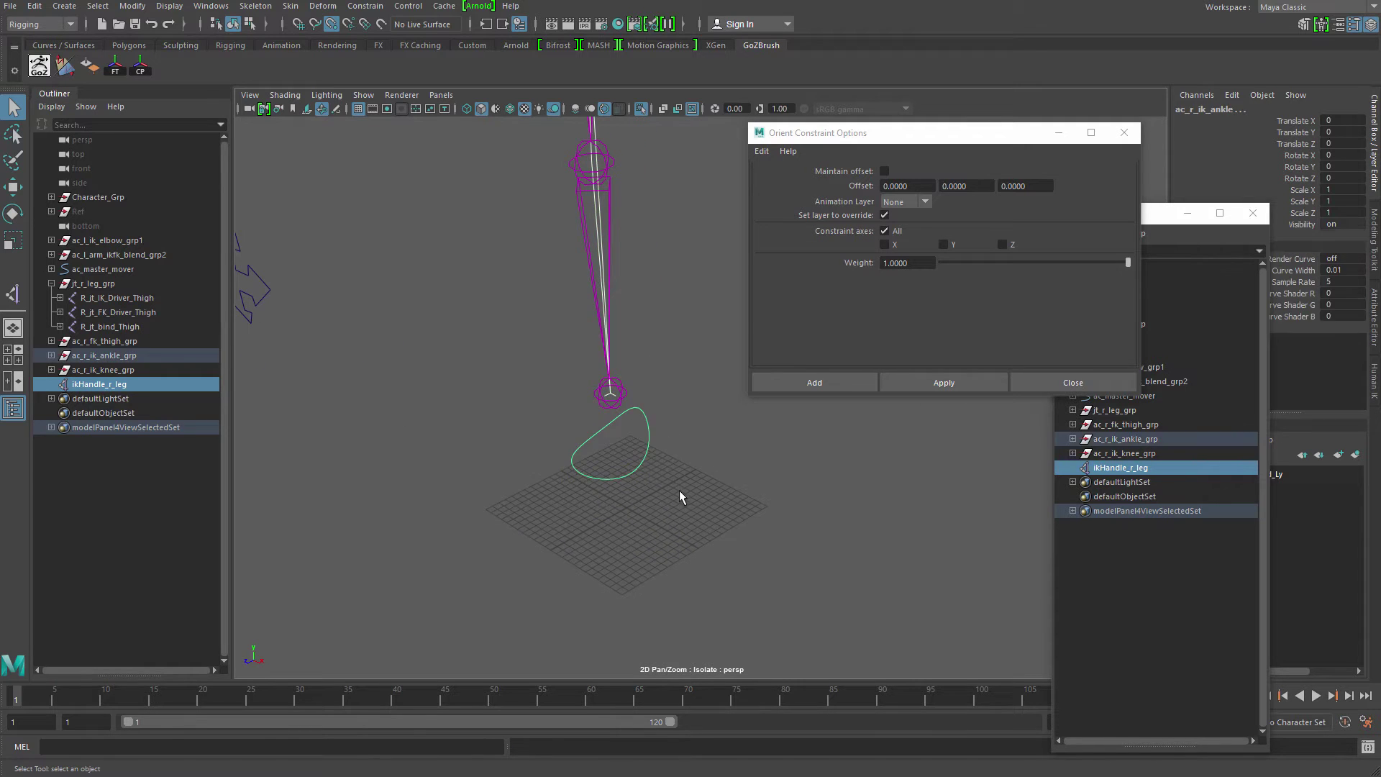
{"action": "key", "text": "p"}
- Apply a Pole Vector constraint from the ac_r_ik_knee control to ikHandle_r_leg
{"action": "right_click_drag", "start_coordinate": [597, 448], "coordinate": [506, 436], "text": "alt"}
{"action": "middle_click_drag", "start_coordinate": [506, 437], "coordinate": [561, 453], "text": "alt"}
{"action": "left_click_drag", "start_coordinate": [274, 235], "coordinate": [483, 416]}
{"action": "middle_click_drag", "start_coordinate": [487, 417], "coordinate": [545, 423], "text": "alt"}
{"action": "left_click_drag", "start_coordinate": [512, 369], "coordinate": [585, 355], "text": "alt"}
{"action": "left_click_drag", "start_coordinate": [714, 454], "coordinate": [713, 454]}
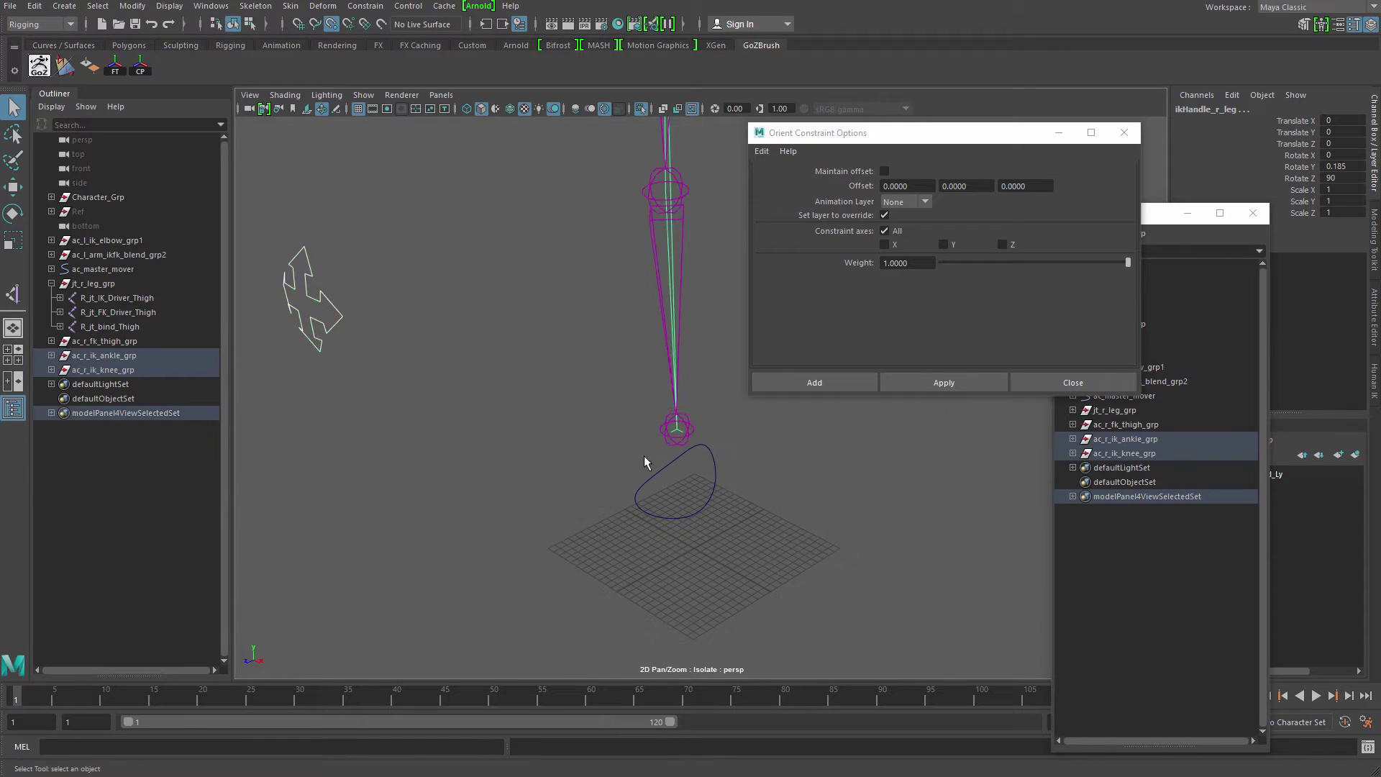
{"action": "key", "text": "f"}
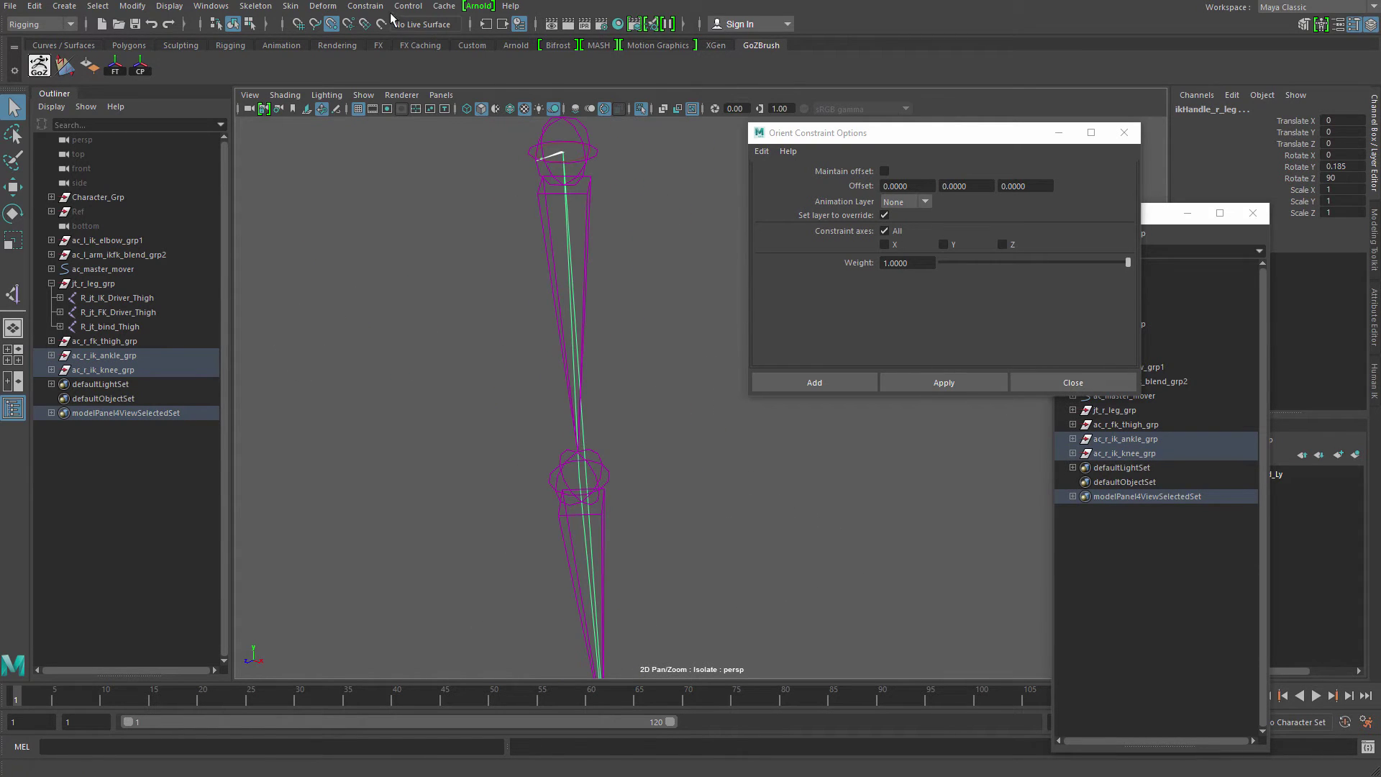
{"action": "left_click", "coordinate": [366, 6]}
{"action": "left_click", "coordinate": [410, 116]}
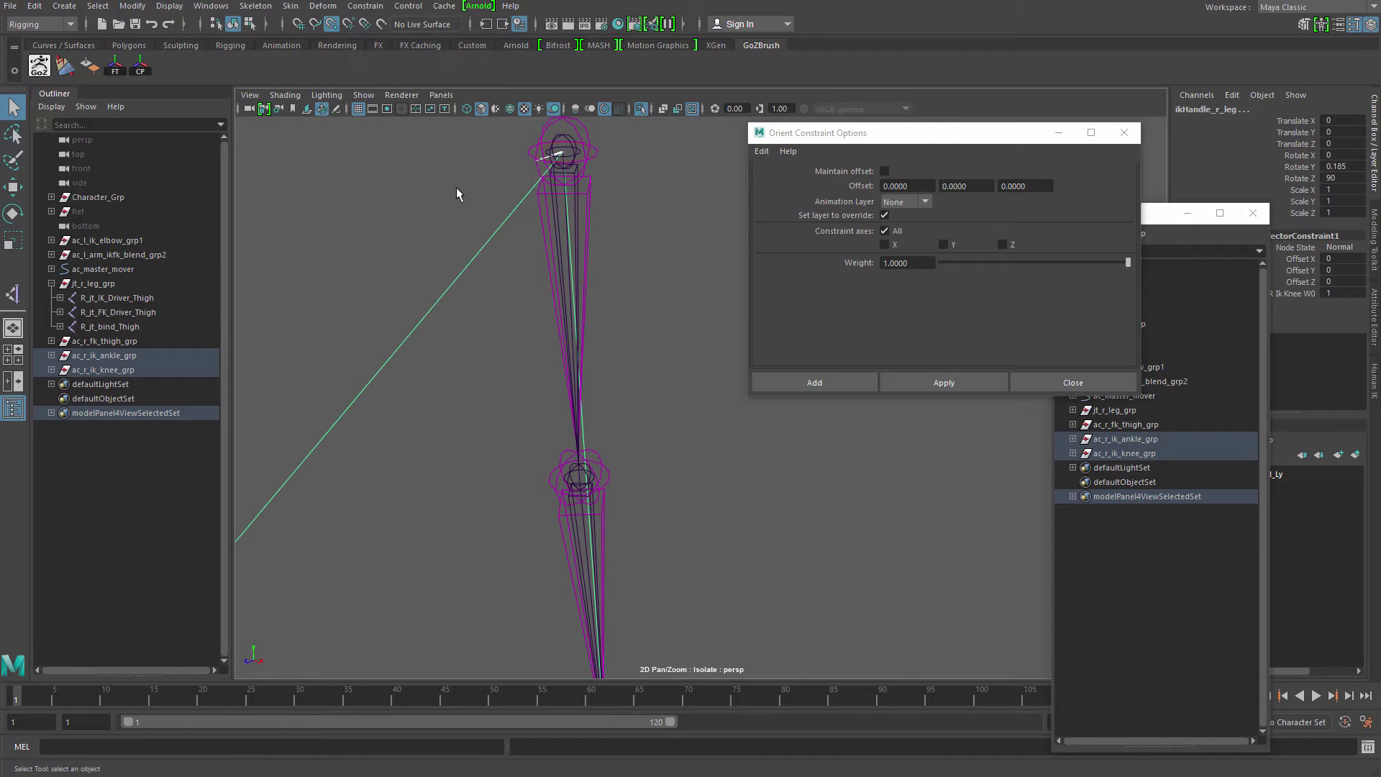
- Compare the IK knee joint's placement with and without the pole vector by repeatedly undoing and redoing the constraint
{"action": "right_click_drag", "start_coordinate": [459, 194], "coordinate": [534, 388], "text": "alt"}
{"action": "middle_click_drag", "start_coordinate": [533, 388], "coordinate": [558, 447], "text": "alt"}
{"action": "right_click_drag", "start_coordinate": [559, 446], "coordinate": [655, 509], "text": "alt"}
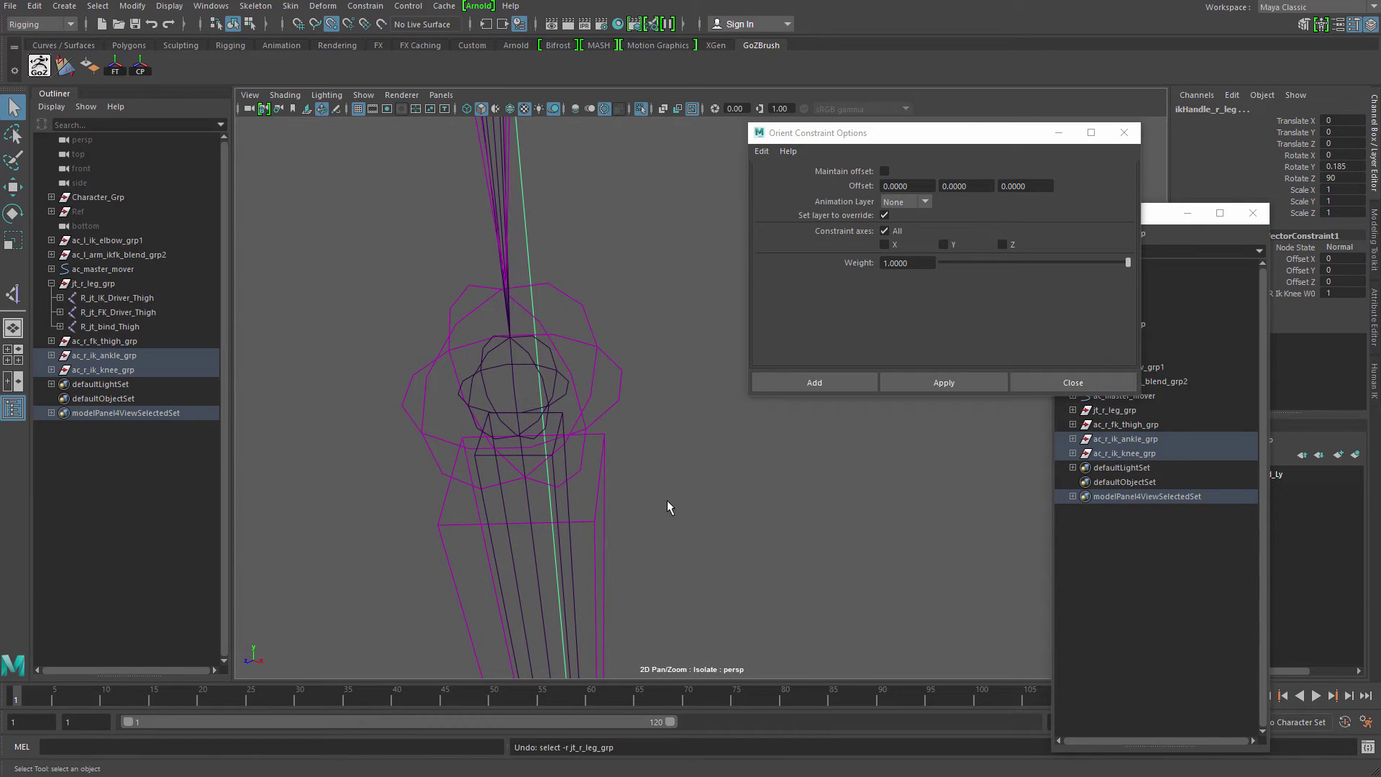
{"action": "key", "text": "ctrl+z"}
{"action": "key", "text": "ctrl+y"}
{"action": "key", "text": "ctrl+z"}
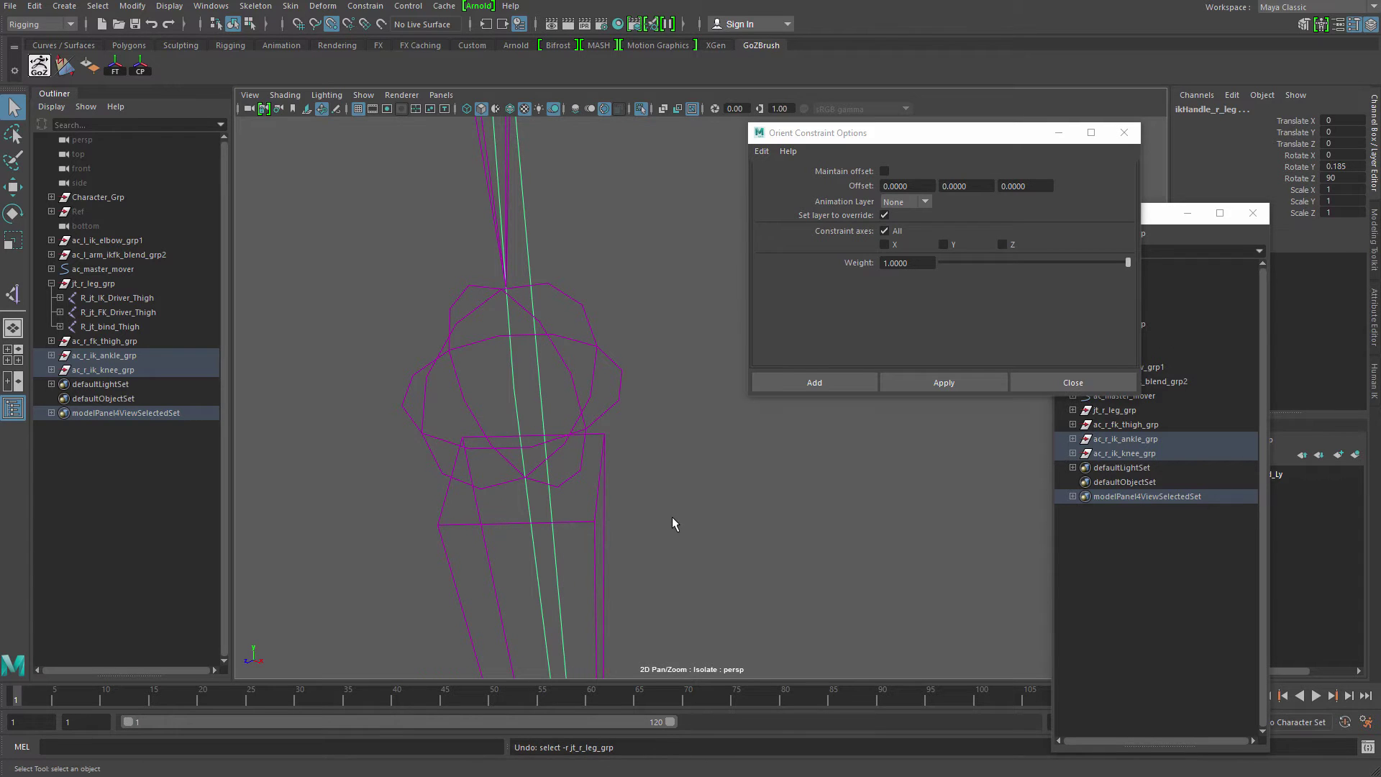
{"action": "key", "text": "ctrl+y"}
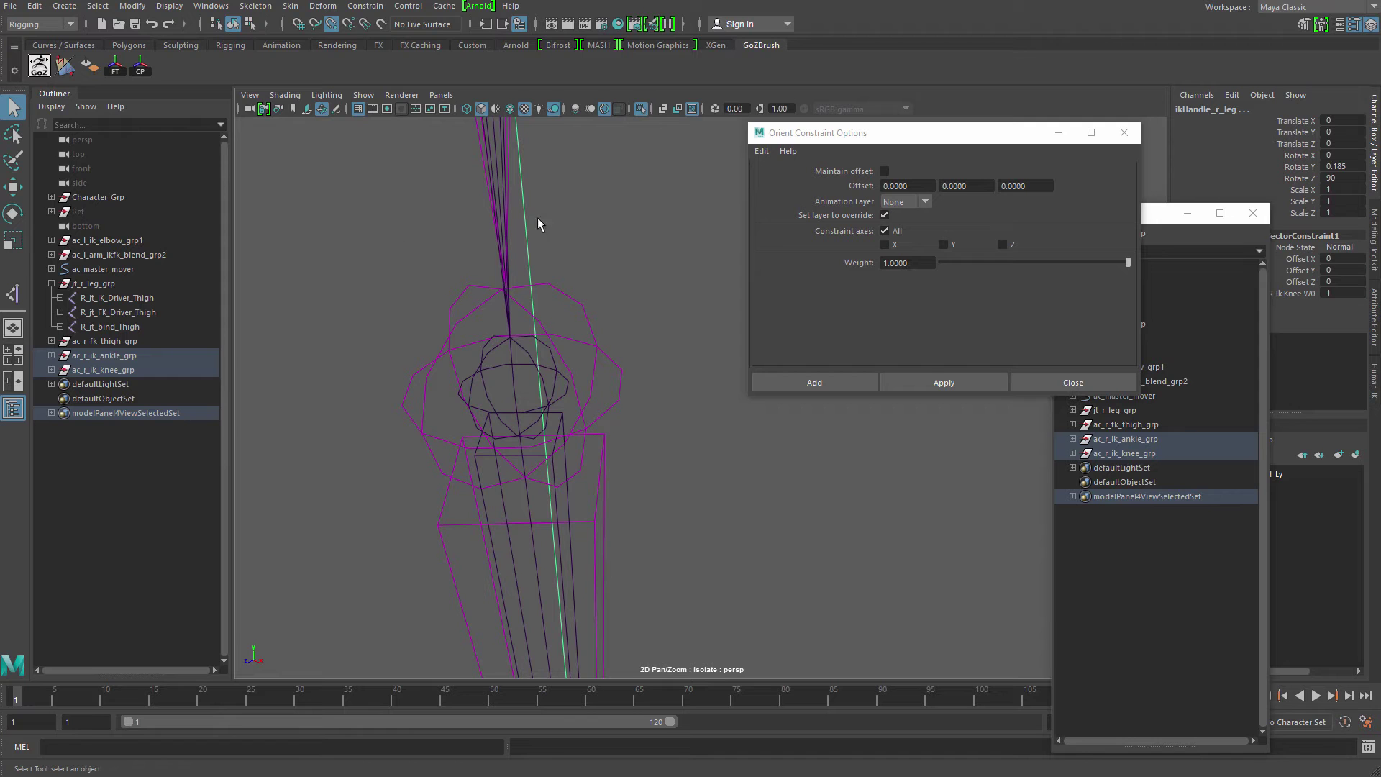
- Select the ac_r_ik_ankle control, exit isolation to show the full character, and turn off point snapping
{"action": "scroll", "coordinate": [540, 345], "scroll_direction": "down", "scroll_amount": 10}
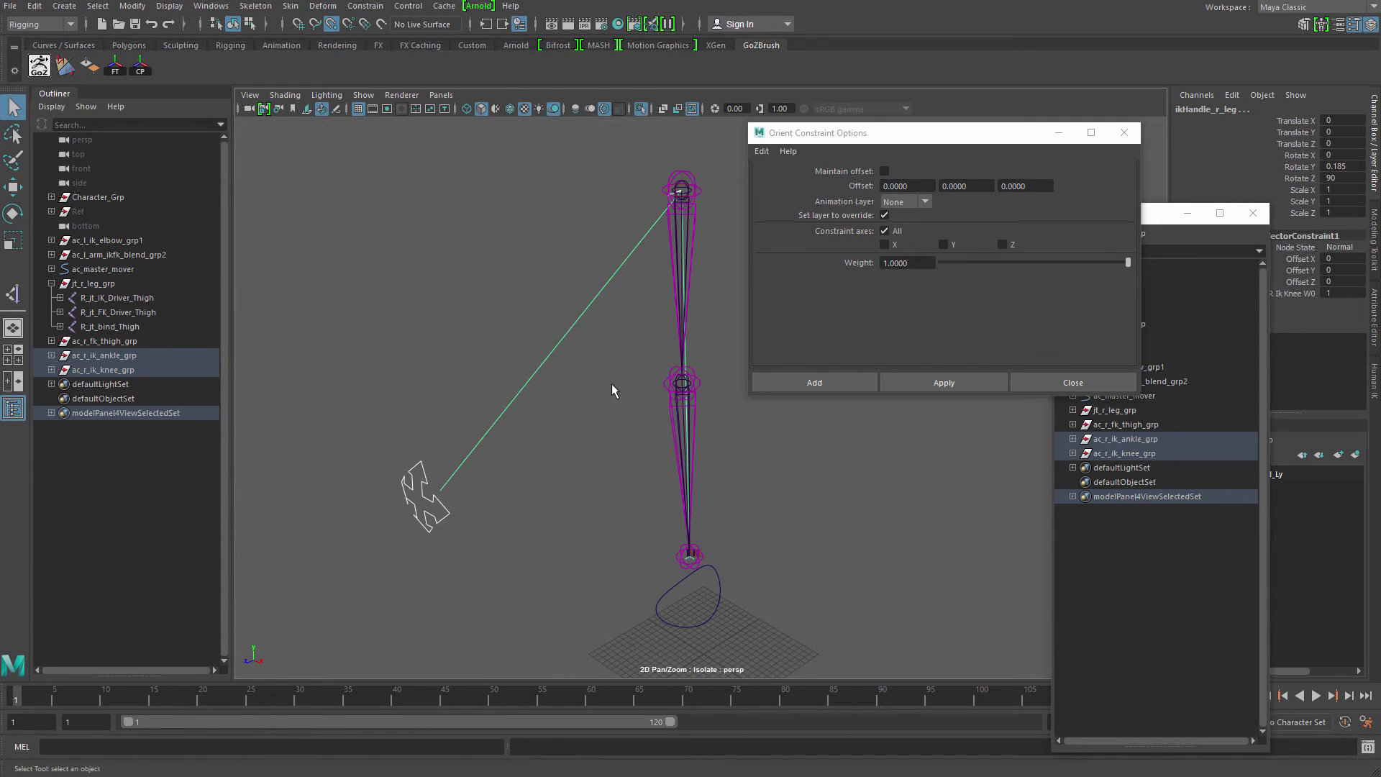
{"action": "left_click_drag", "start_coordinate": [612, 391], "coordinate": [618, 461], "text": "alt"}
{"action": "left_click", "coordinate": [672, 543]}
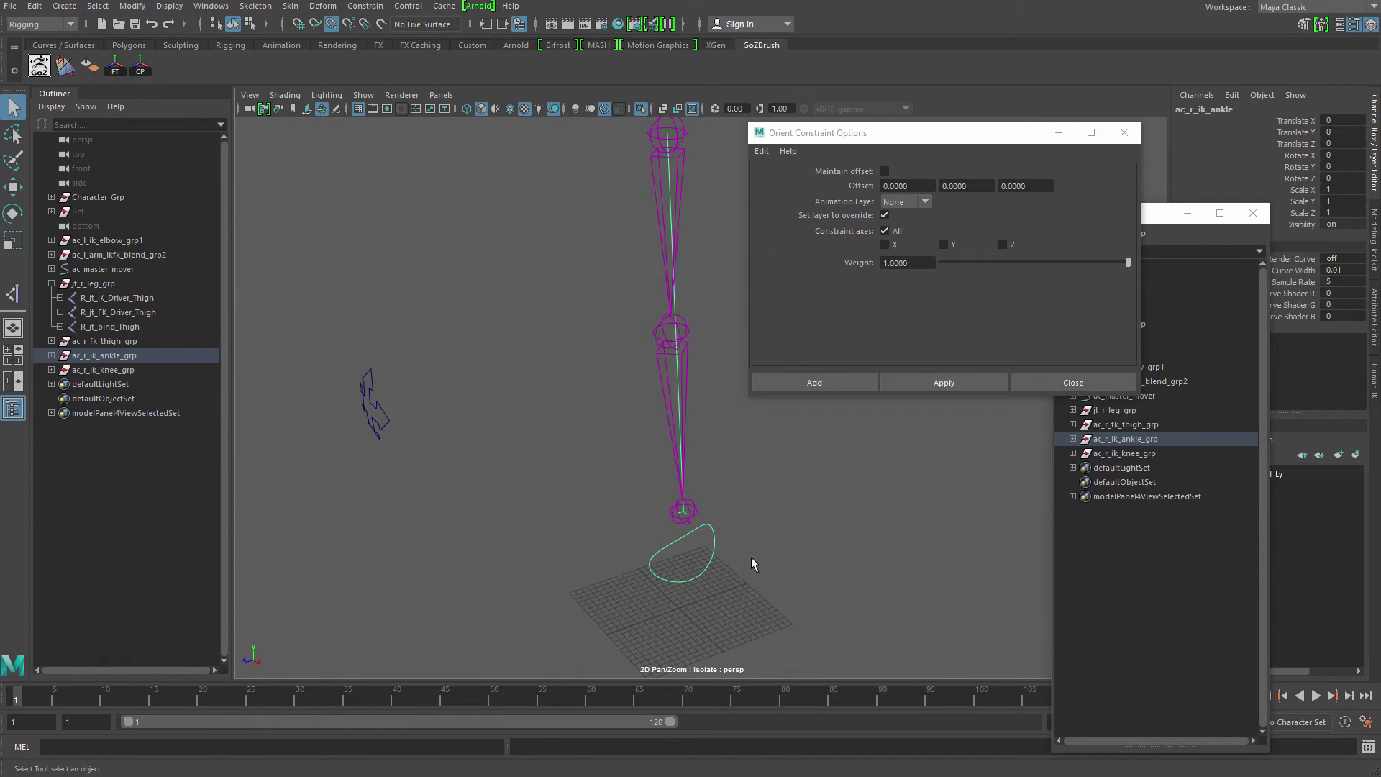
{"action": "left_click_drag", "start_coordinate": [622, 518], "coordinate": [663, 525], "text": "alt"}
{"action": "key", "text": "ctrl+1"}
{"action": "scroll", "coordinate": [599, 423], "scroll_direction": "down", "scroll_amount": 3}
{"action": "left_click_drag", "start_coordinate": [599, 423], "coordinate": [633, 395], "text": "alt"}
{"action": "key", "text": "w"}
{"action": "key", "text": "ctrl+z"}
{"action": "left_click", "coordinate": [335, 26]}
{"action": "middle_click_drag", "start_coordinate": [633, 394], "coordinate": [610, 323], "text": "alt"}
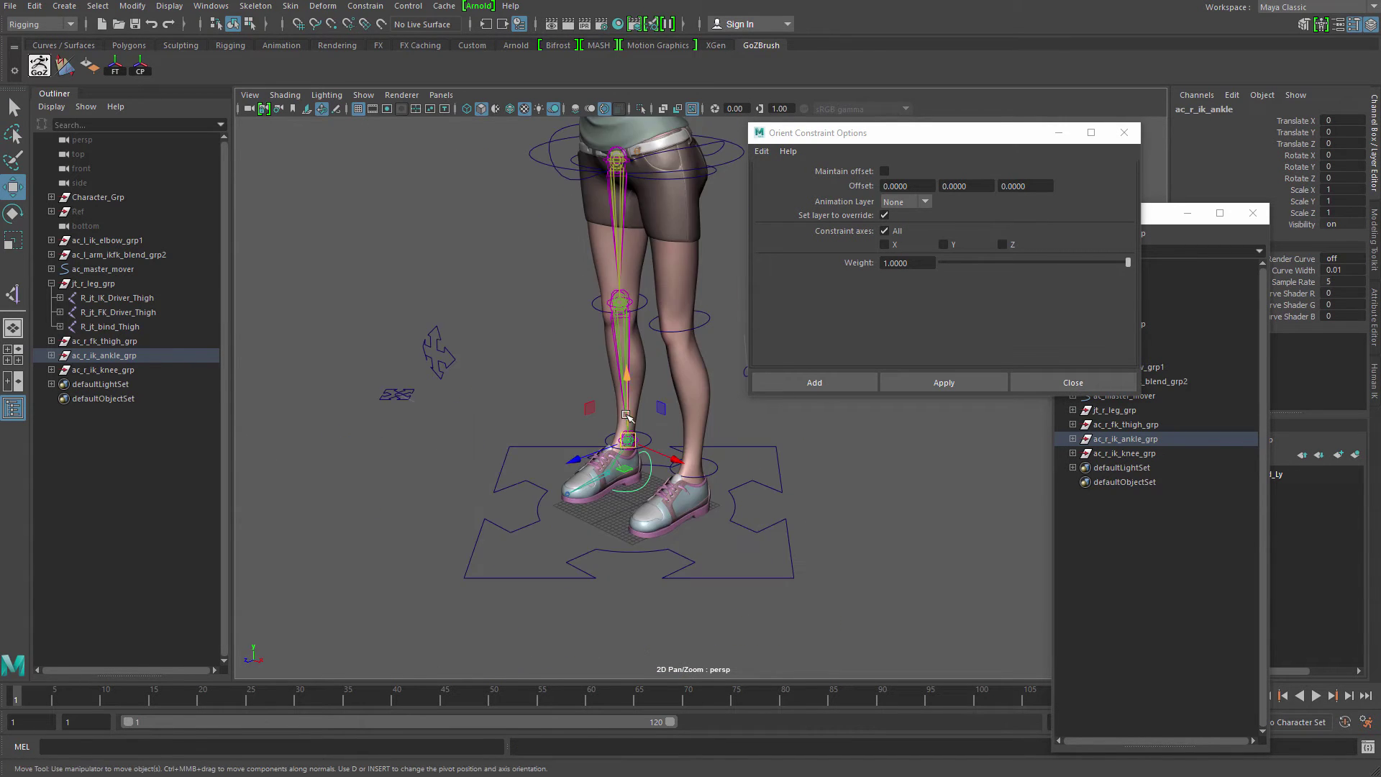
- Test the IK leg by moving the ac_r_ik_ankle and ac_r_ik_knee controls, and undo the moves
{"action": "left_click_drag", "start_coordinate": [628, 441], "coordinate": [522, 372]}
{"action": "left_click_drag", "start_coordinate": [400, 303], "coordinate": [430, 318]}
{"action": "key", "text": "ctrl+z"}
{"action": "key", "text": "ctrl+z"}
{"action": "key", "text": "ctrl+z"}
{"action": "key", "text": "ctrl+z"}
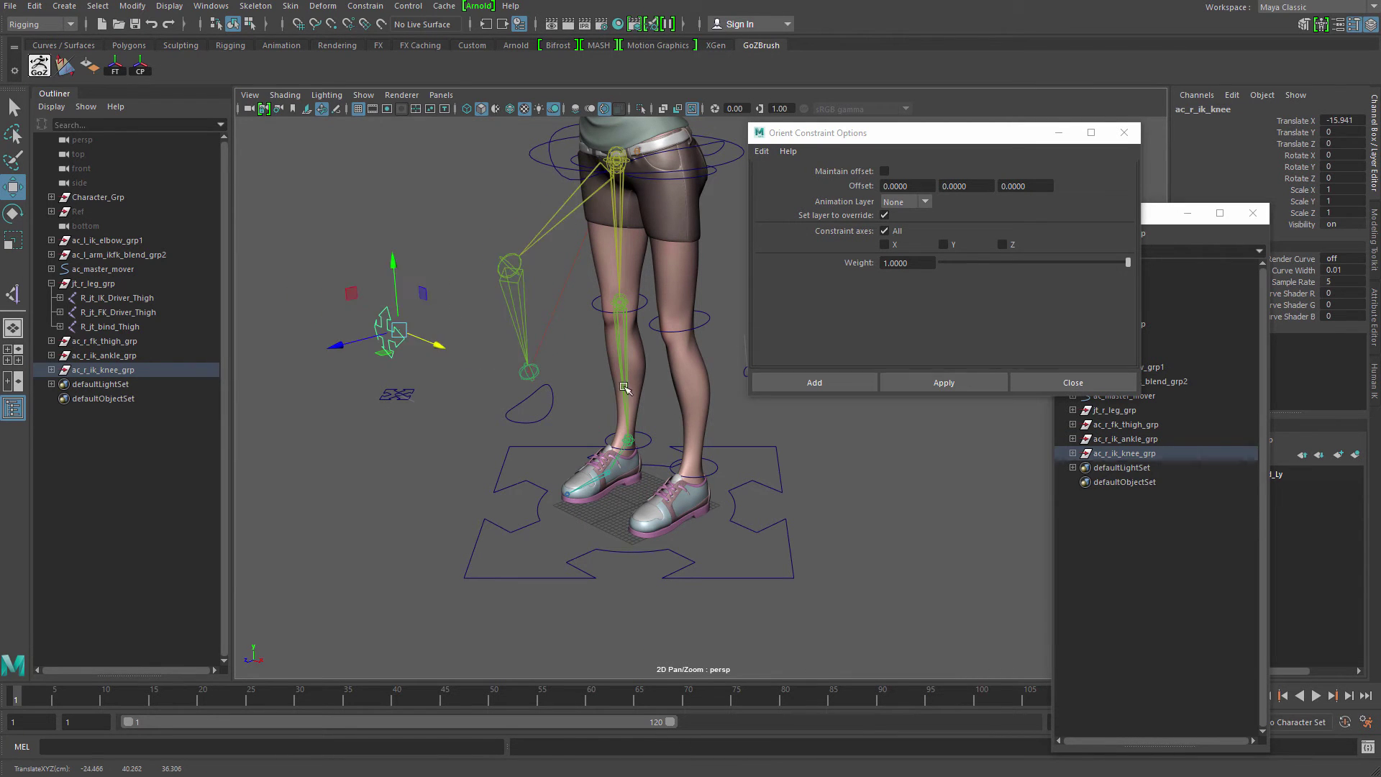
{"action": "key", "text": "ctrl+z"}
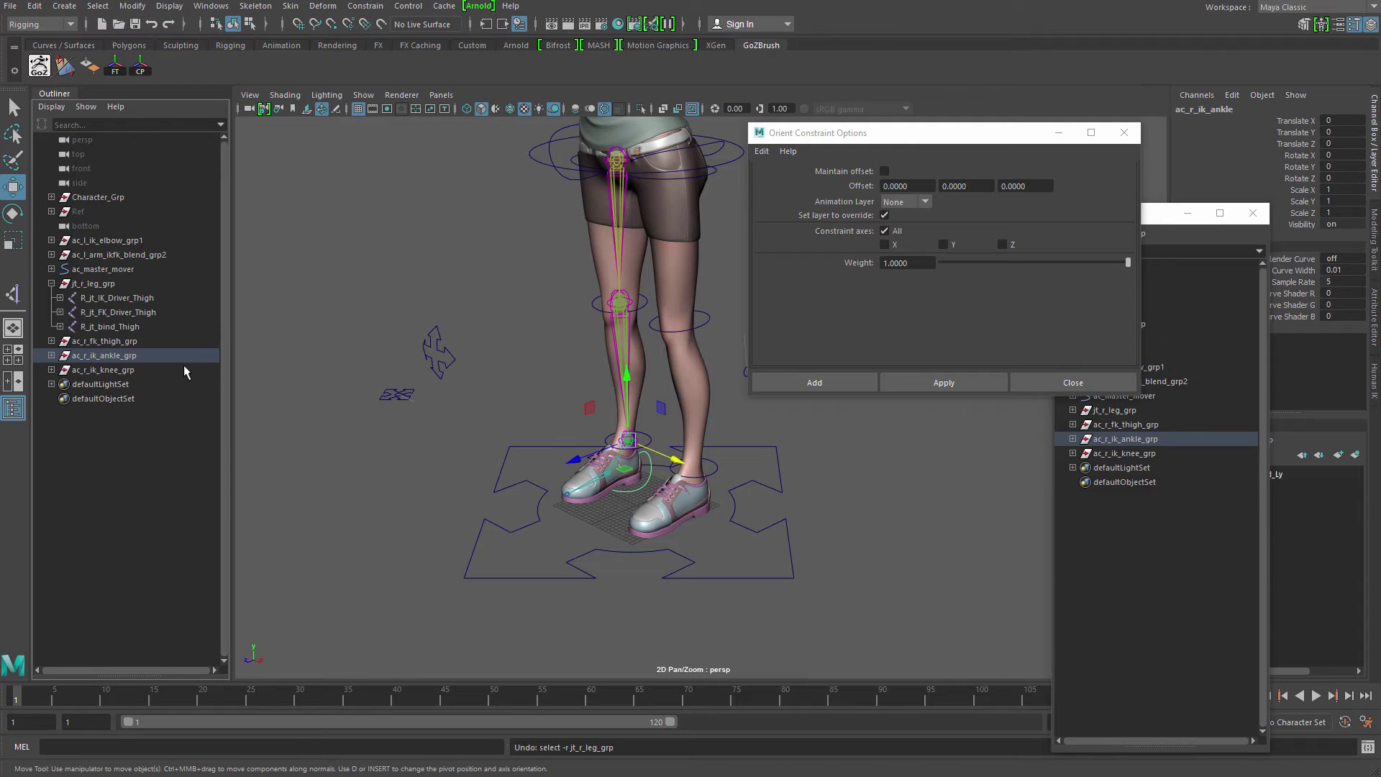
- Test the FK leg by rotating ac_r_fk_thigh_grp, check R_jt_FK_Driver_Thigh, and undo the rotation
{"action": "left_click", "coordinate": [149, 354]}
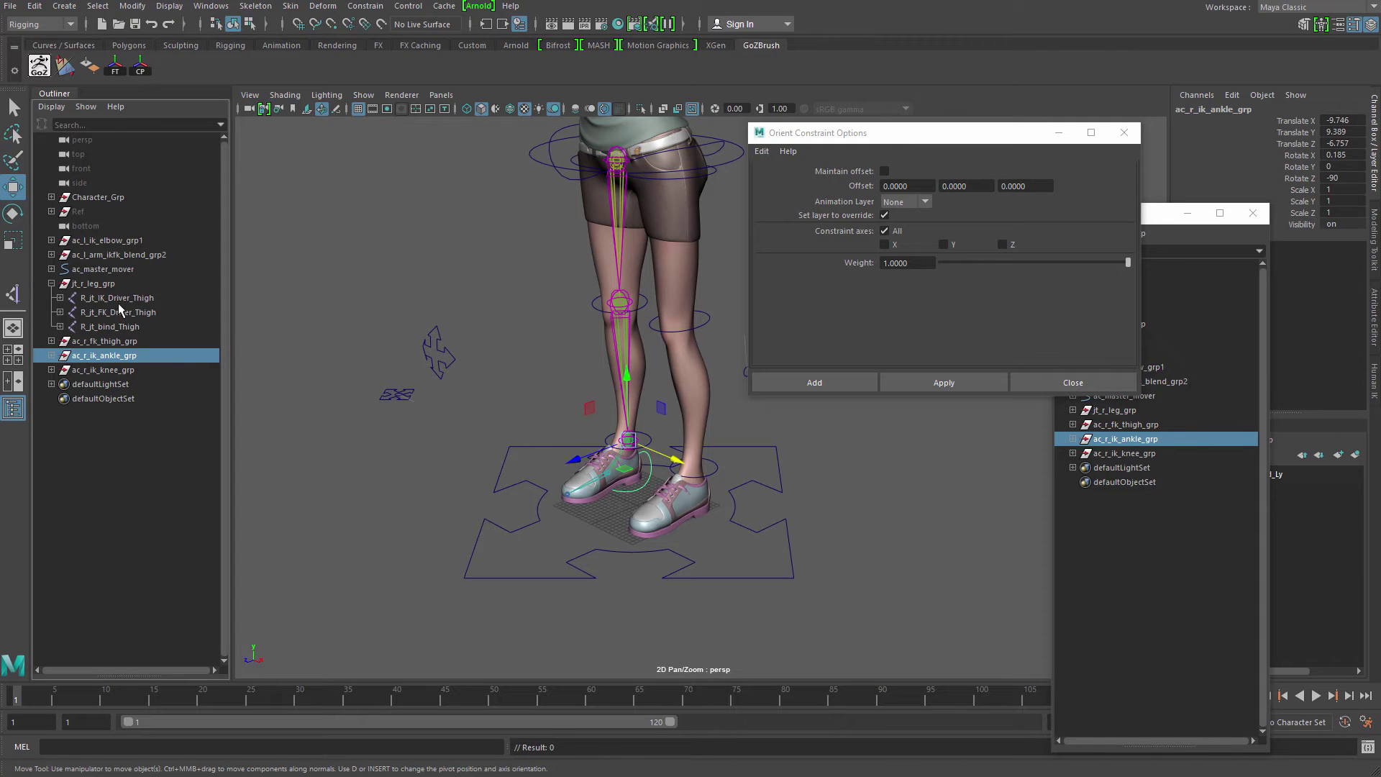
{"action": "left_click", "coordinate": [91, 298]}
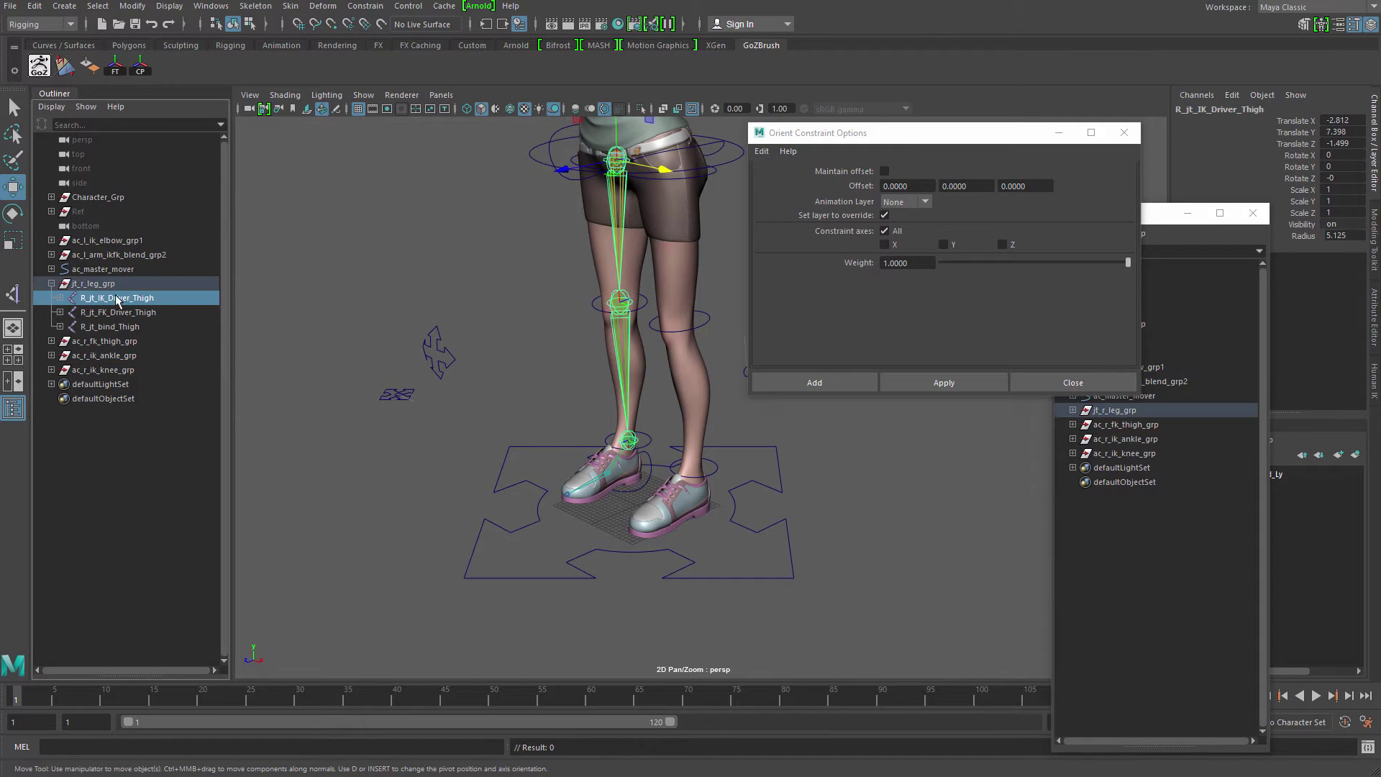
{"action": "left_click", "coordinate": [108, 341]}
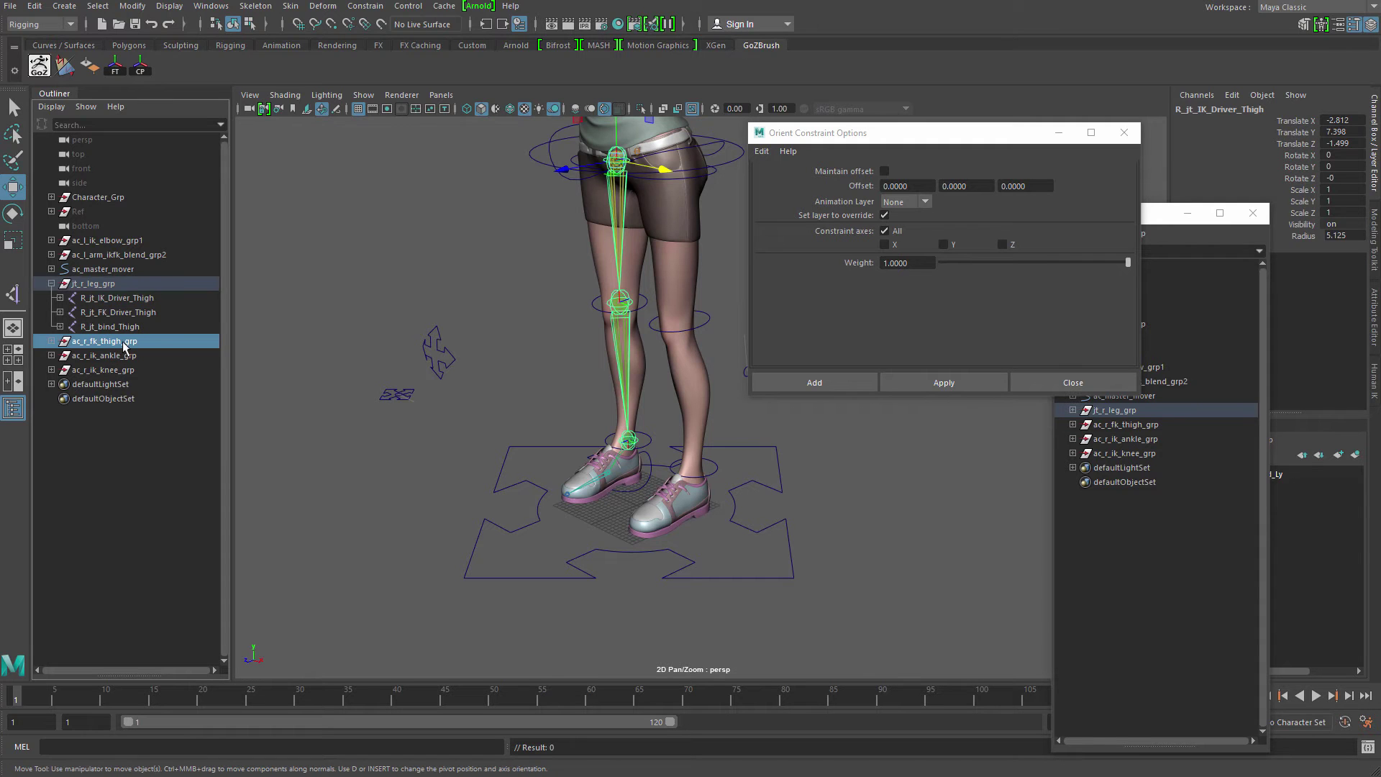
{"action": "key", "text": "e"}
{"action": "left_click_drag", "start_coordinate": [575, 164], "coordinate": [547, 180]}
{"action": "key", "text": "q"}
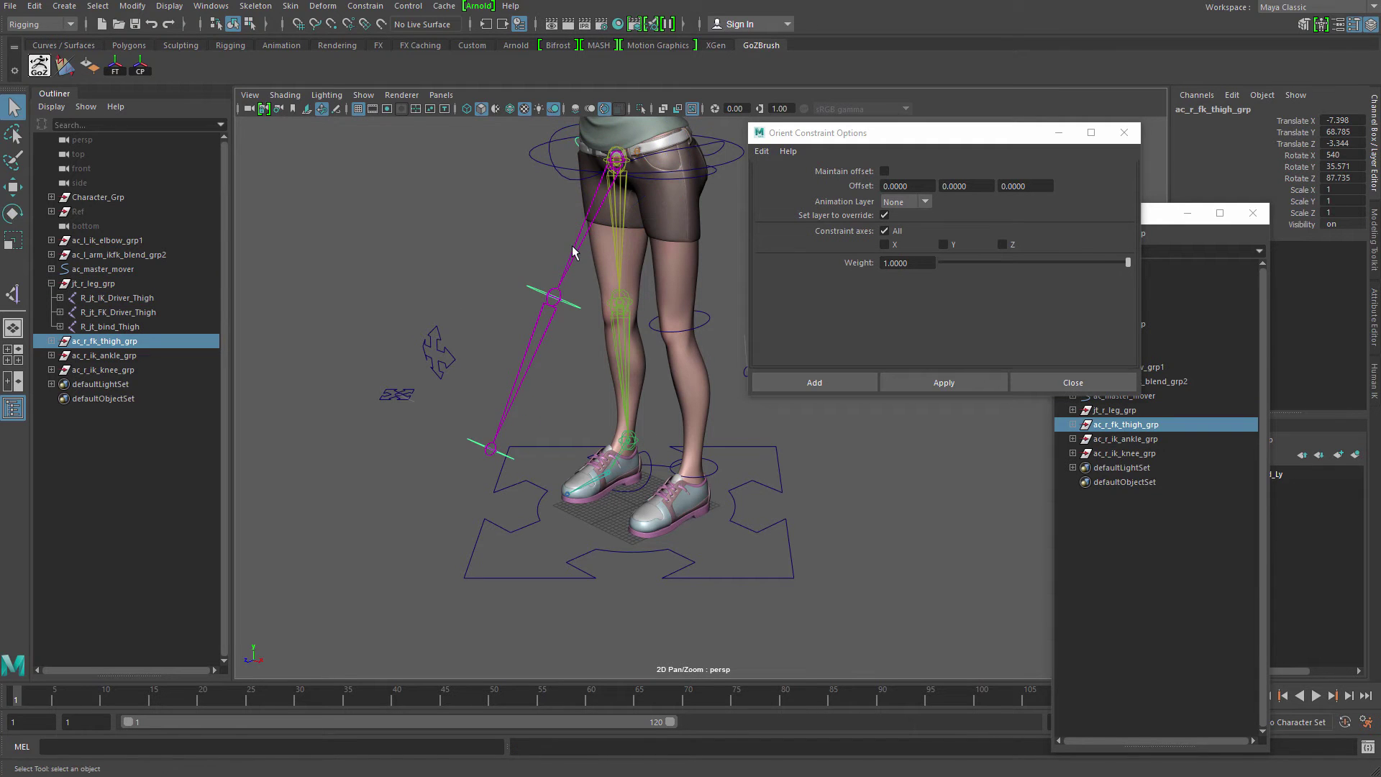
{"action": "left_click", "coordinate": [578, 258]}
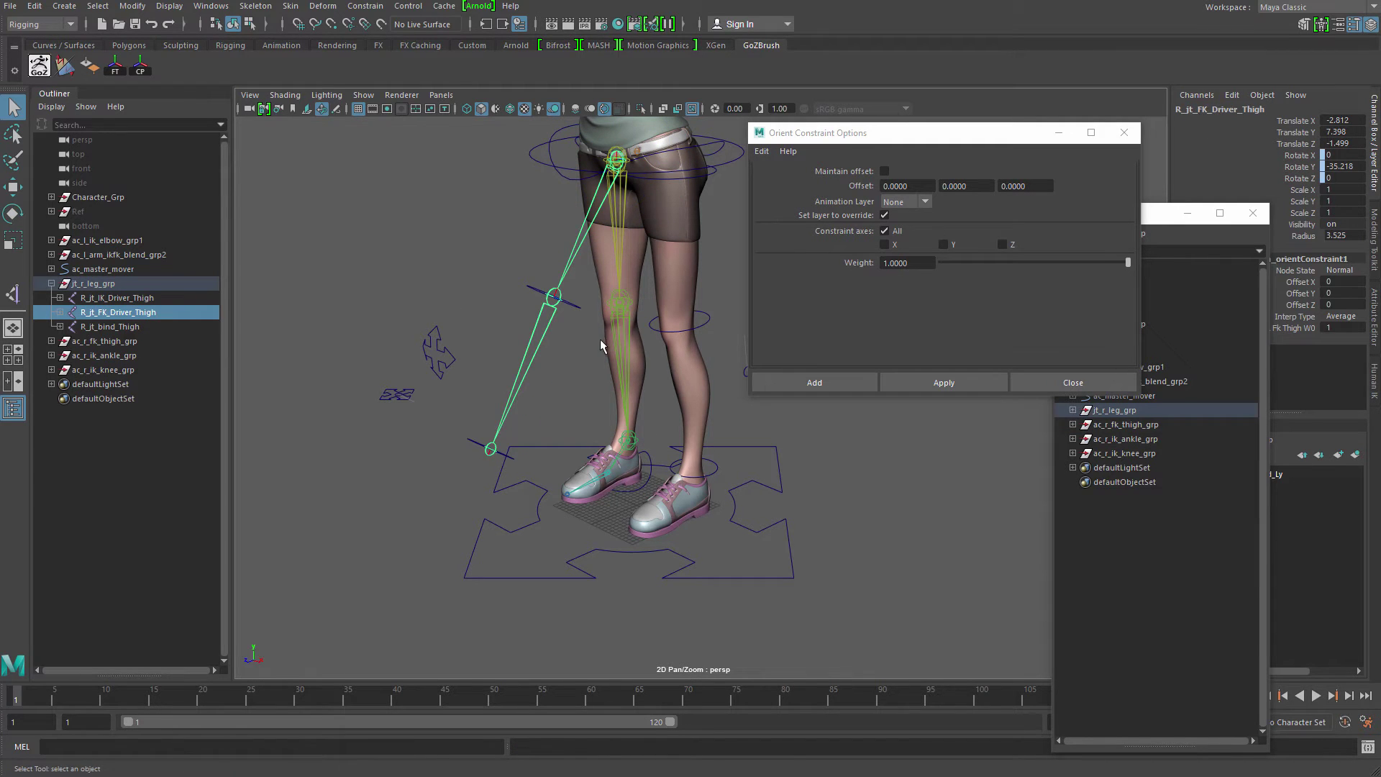
{"action": "key", "text": "ctrl+z"}
{"action": "key", "text": "ctrl+z"}
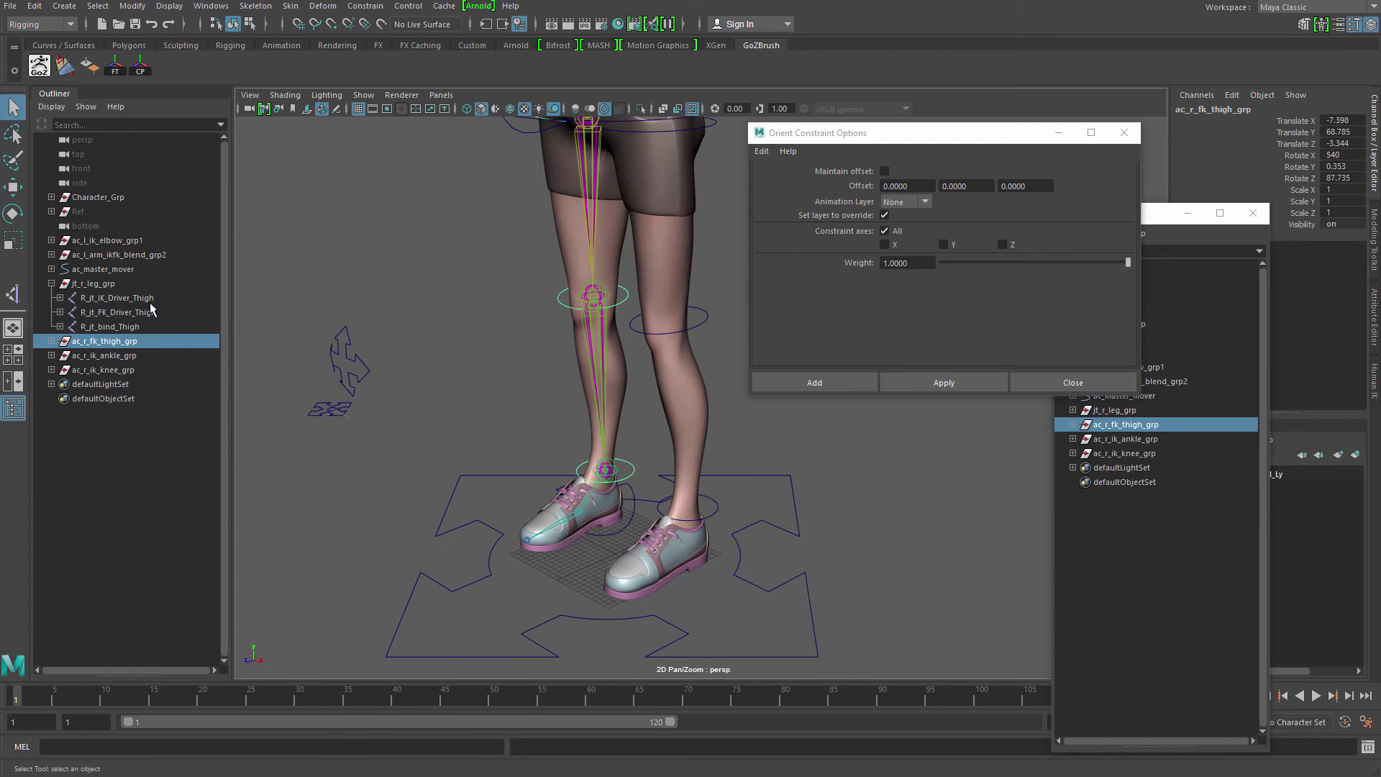
- Select R_jt_bind_Thigh, close the Orient Constraint options and minimize the floating Outliner window
{"action": "left_click_drag", "start_coordinate": [150, 301], "coordinate": [147, 314]}
{"action": "left_click", "coordinate": [110, 328]}
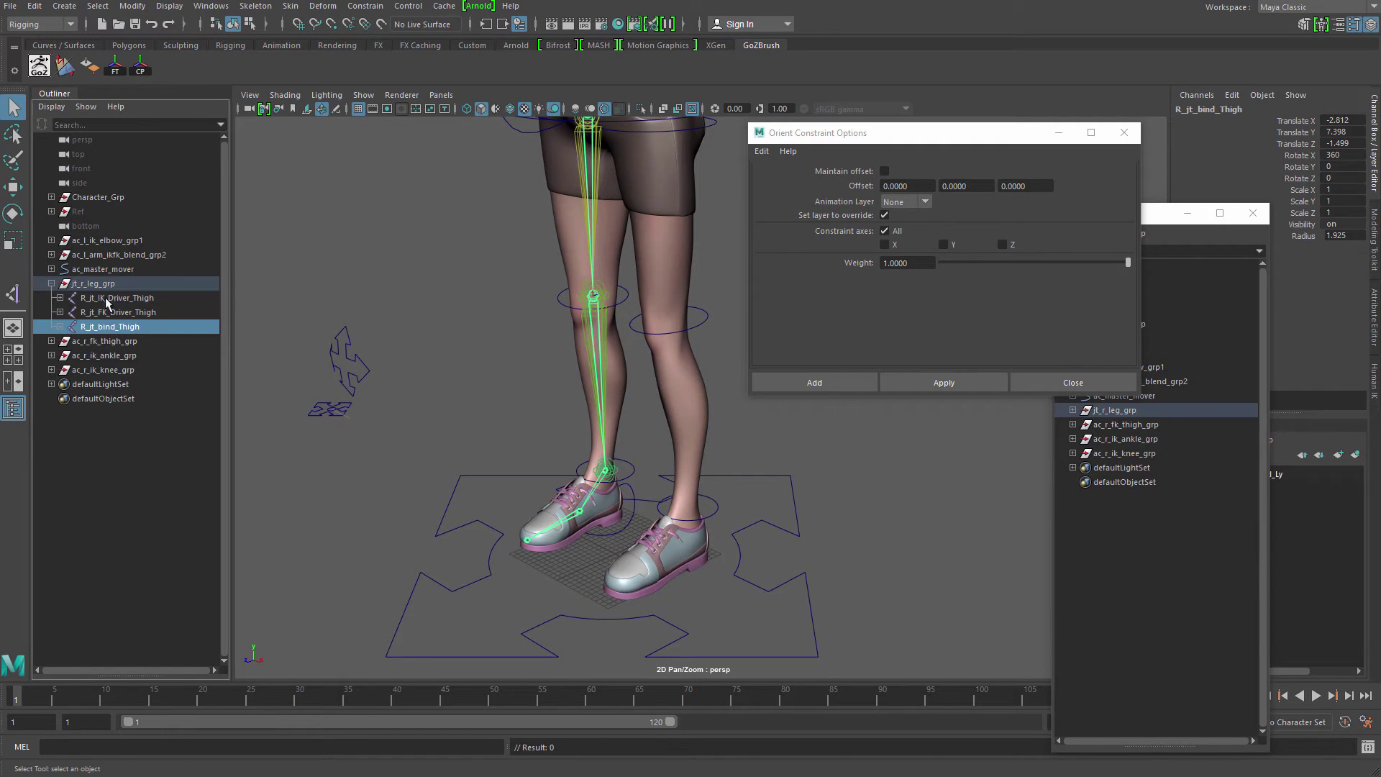
{"action": "left_click_drag", "start_coordinate": [971, 140], "coordinate": [670, 196]}
{"action": "left_click", "coordinate": [829, 193]}
{"action": "left_click_drag", "start_coordinate": [1115, 216], "coordinate": [797, 207]}
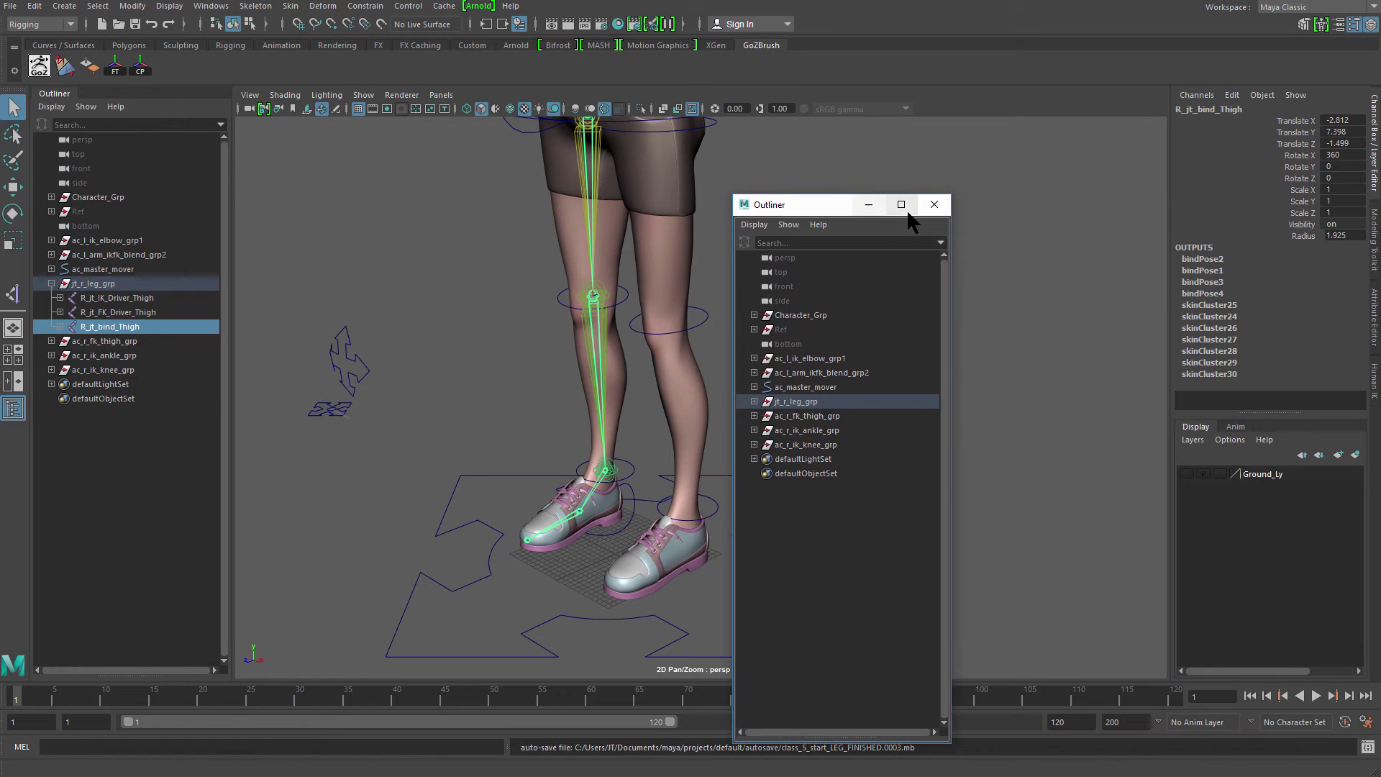
{"action": "left_click", "coordinate": [872, 205]}
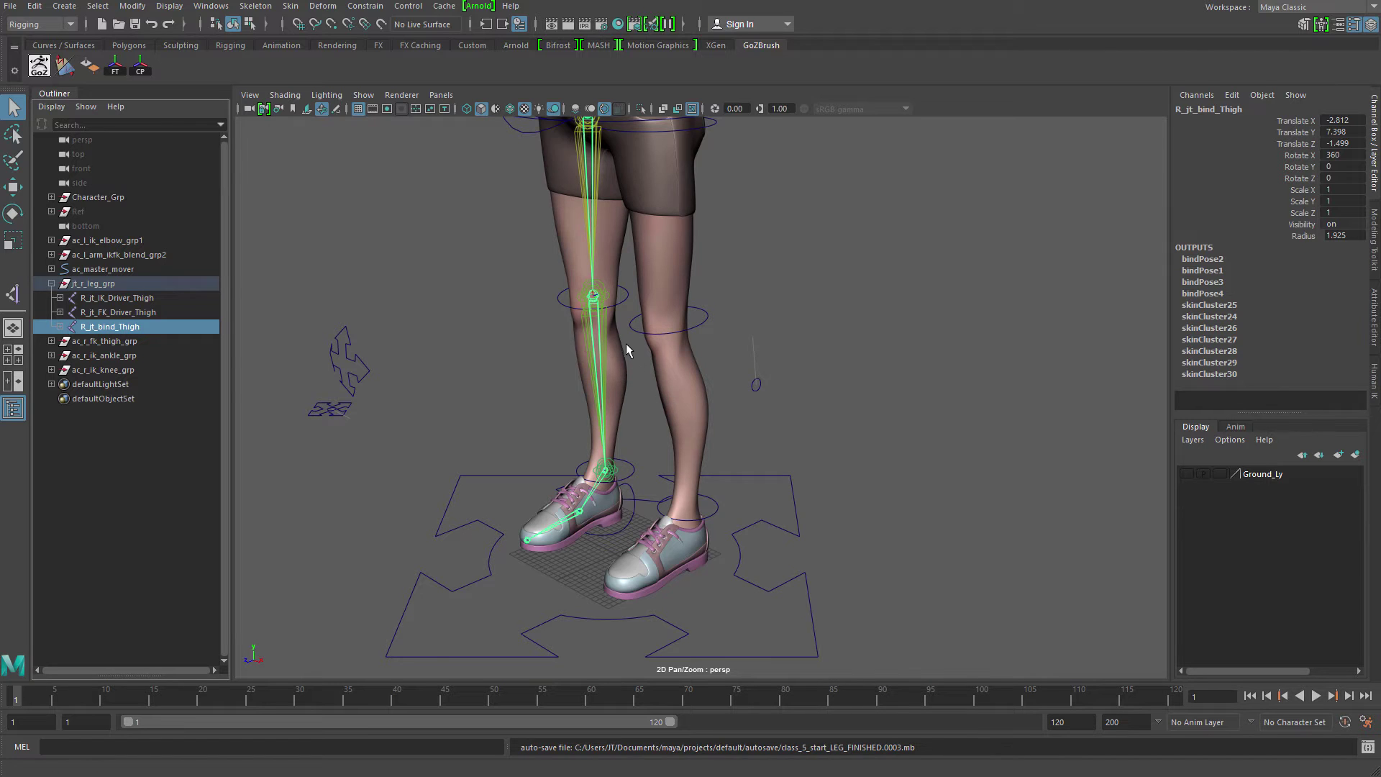
- Open the Node Editor and clear the existing left-leg nodes from its graph
{"action": "middle_click_drag", "start_coordinate": [655, 310], "coordinate": [712, 376], "text": "alt"}
{"action": "left_click_drag", "start_coordinate": [712, 375], "coordinate": [759, 375], "text": "alt"}
{"action": "right_click_drag", "start_coordinate": [760, 375], "coordinate": [614, 347], "text": "alt"}
{"action": "middle_click_drag", "start_coordinate": [642, 408], "coordinate": [623, 404], "text": "alt"}
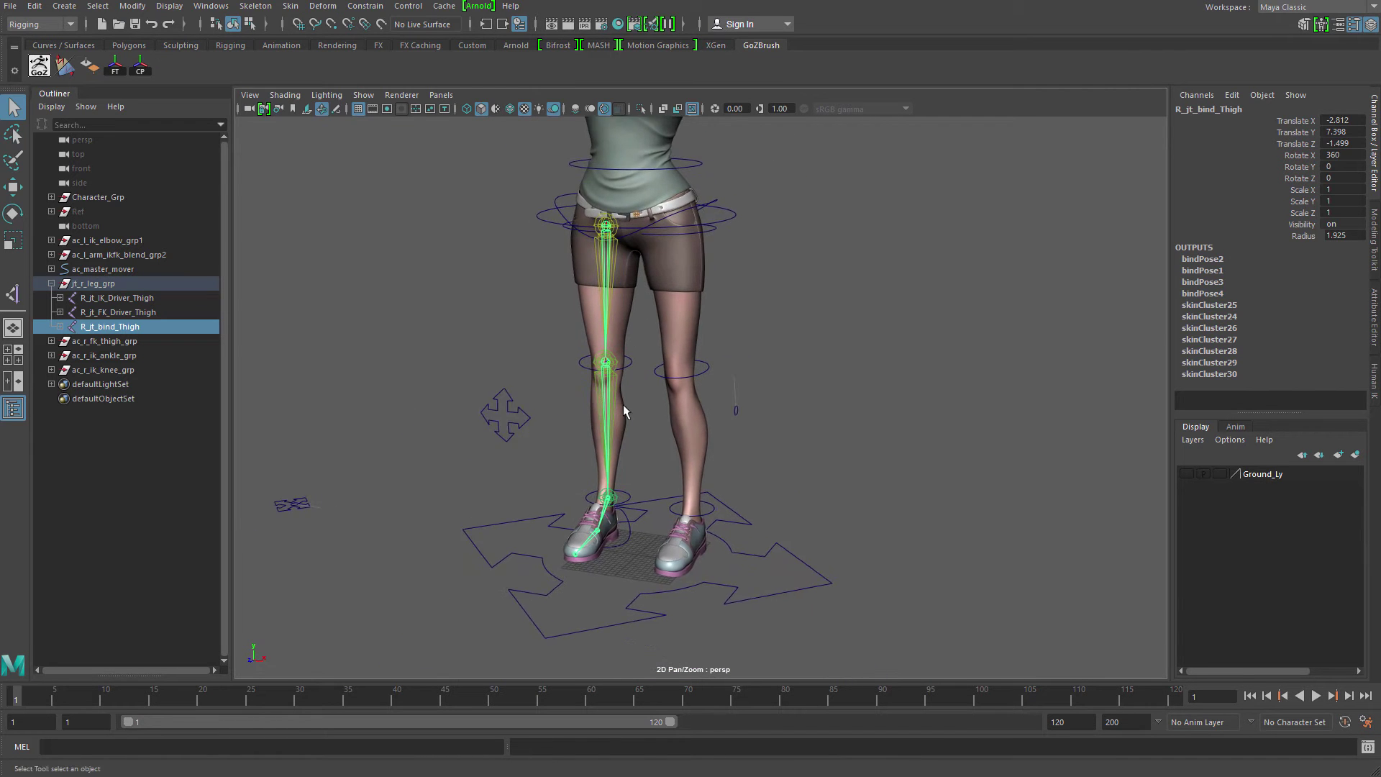
{"action": "right_click_drag", "start_coordinate": [623, 404], "coordinate": [715, 408], "text": "alt"}
{"action": "middle_click_drag", "start_coordinate": [714, 408], "coordinate": [777, 428], "text": "alt"}
{"action": "left_click_drag", "start_coordinate": [777, 428], "coordinate": [721, 402], "text": "alt"}
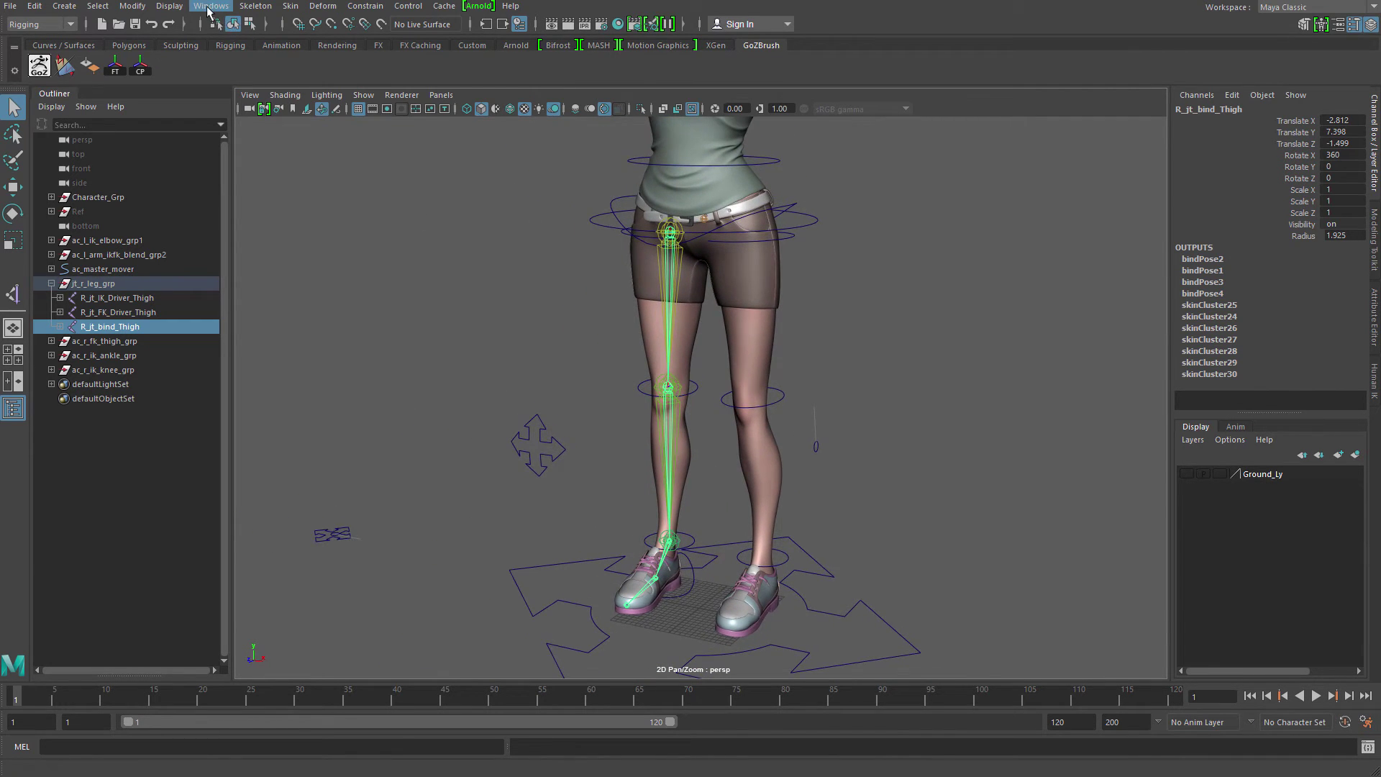
{"action": "left_click", "coordinate": [210, 6]}
{"action": "left_click", "coordinate": [283, 169]}
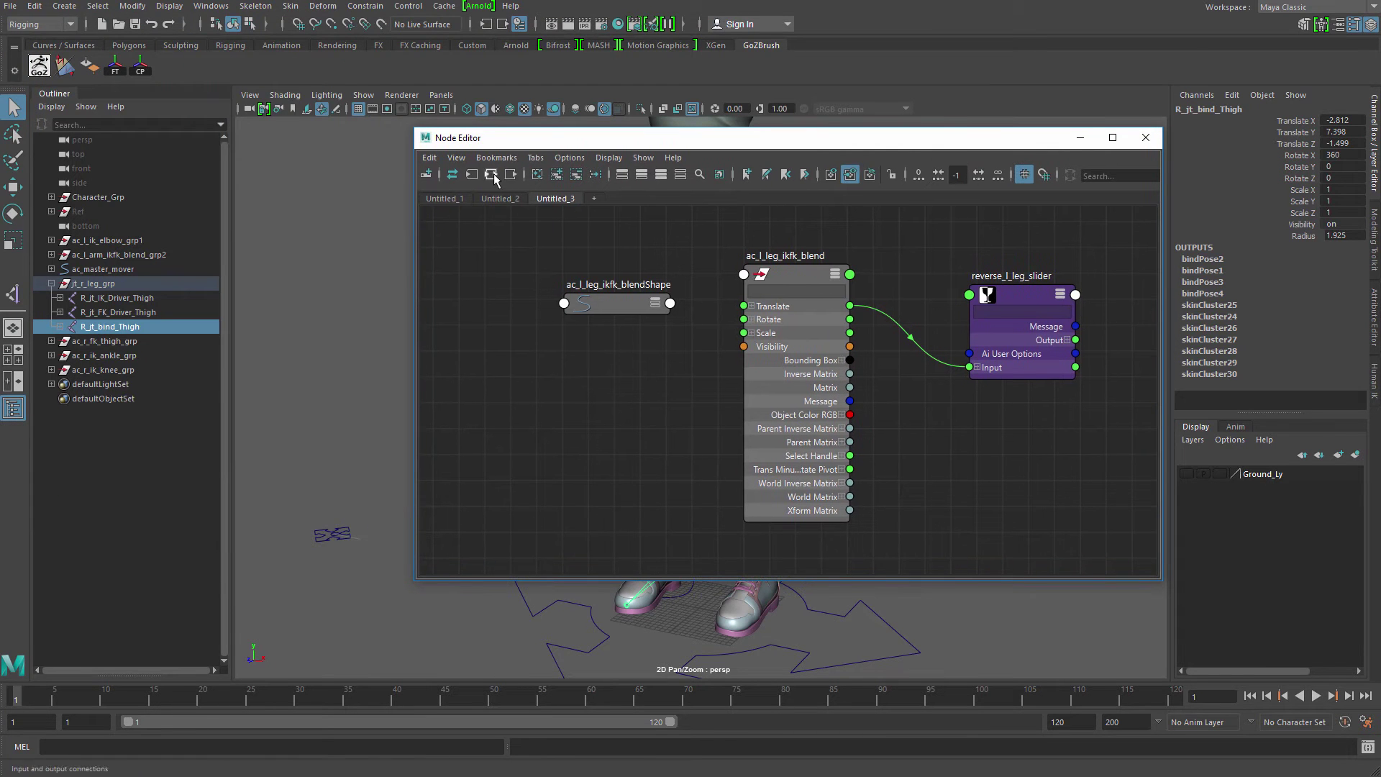
{"action": "left_click", "coordinate": [537, 175]}
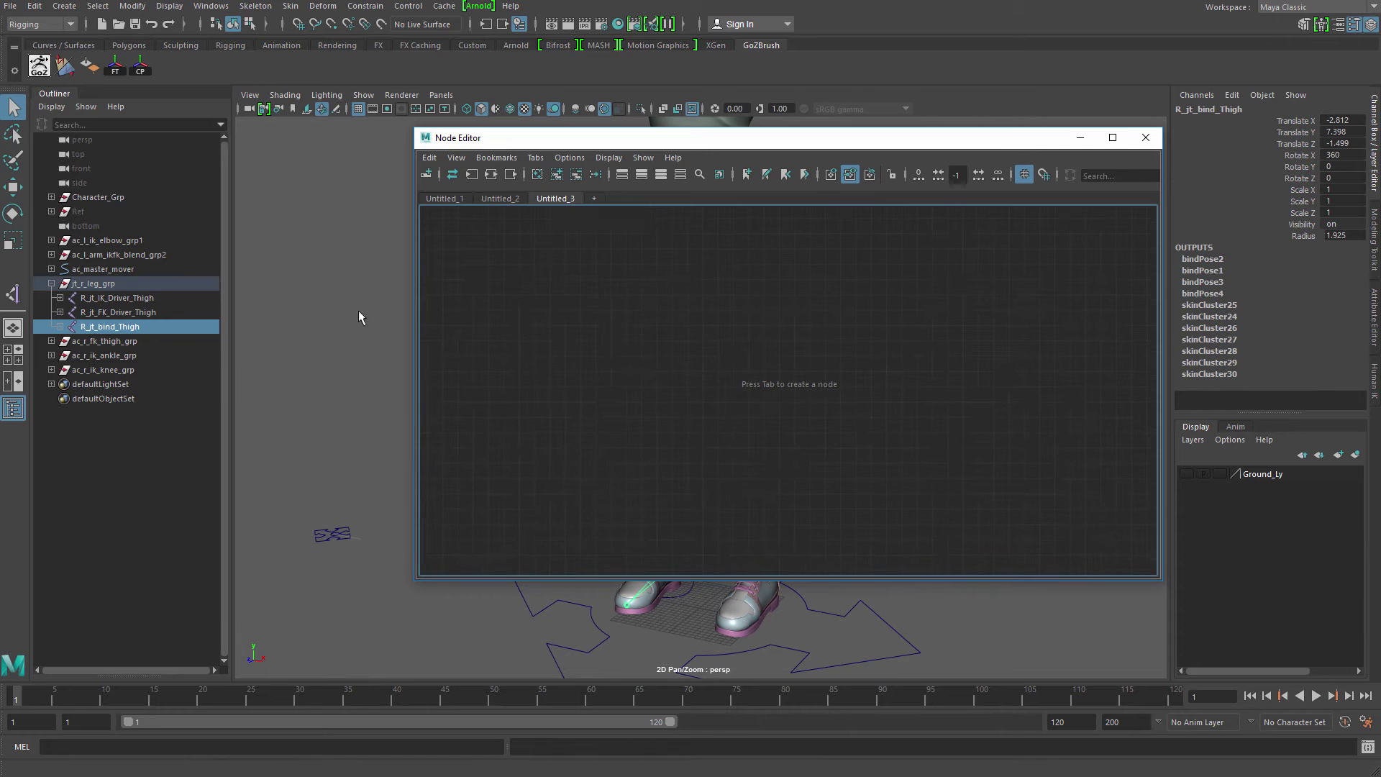
- Expand the right leg joint chains and add R_jt_bind_Thigh, R_jt_bind_Knee and R_jt_bind_Ankle to the node graph
{"action": "left_click_drag", "start_coordinate": [149, 302], "coordinate": [150, 327]}
{"action": "left_click", "coordinate": [59, 298]}
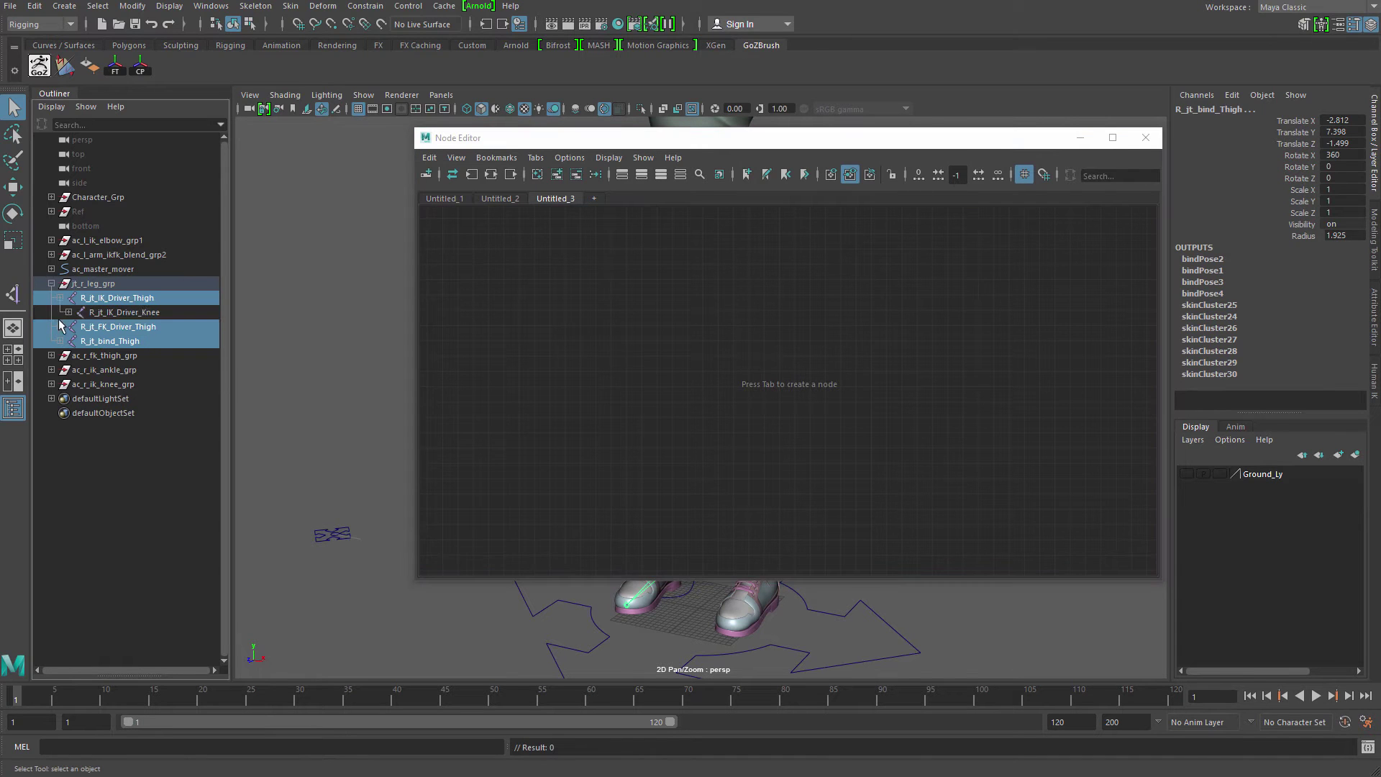
{"action": "left_click", "coordinate": [60, 328]}
{"action": "left_click", "coordinate": [60, 370]}
{"action": "left_click", "coordinate": [69, 384]}
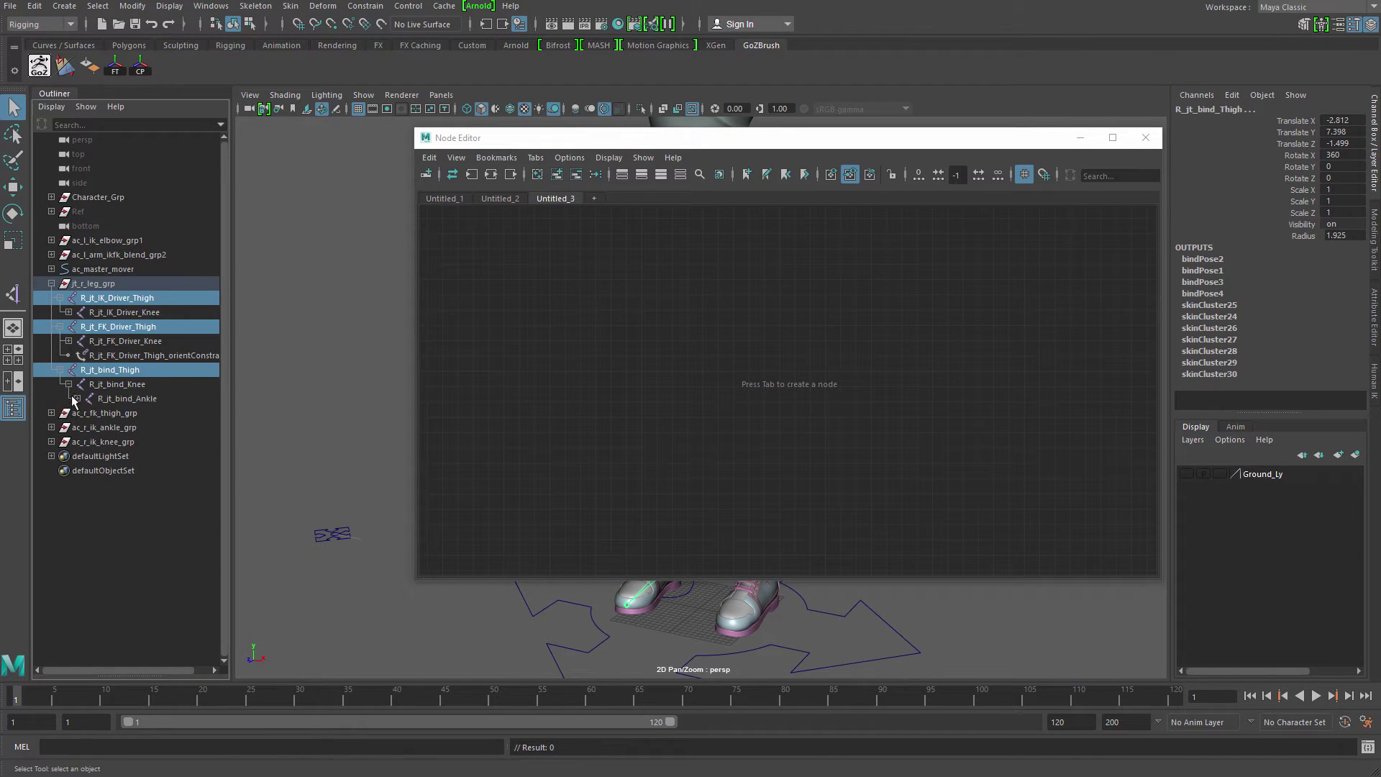
{"action": "left_click_drag", "start_coordinate": [127, 375], "coordinate": [774, 310]}
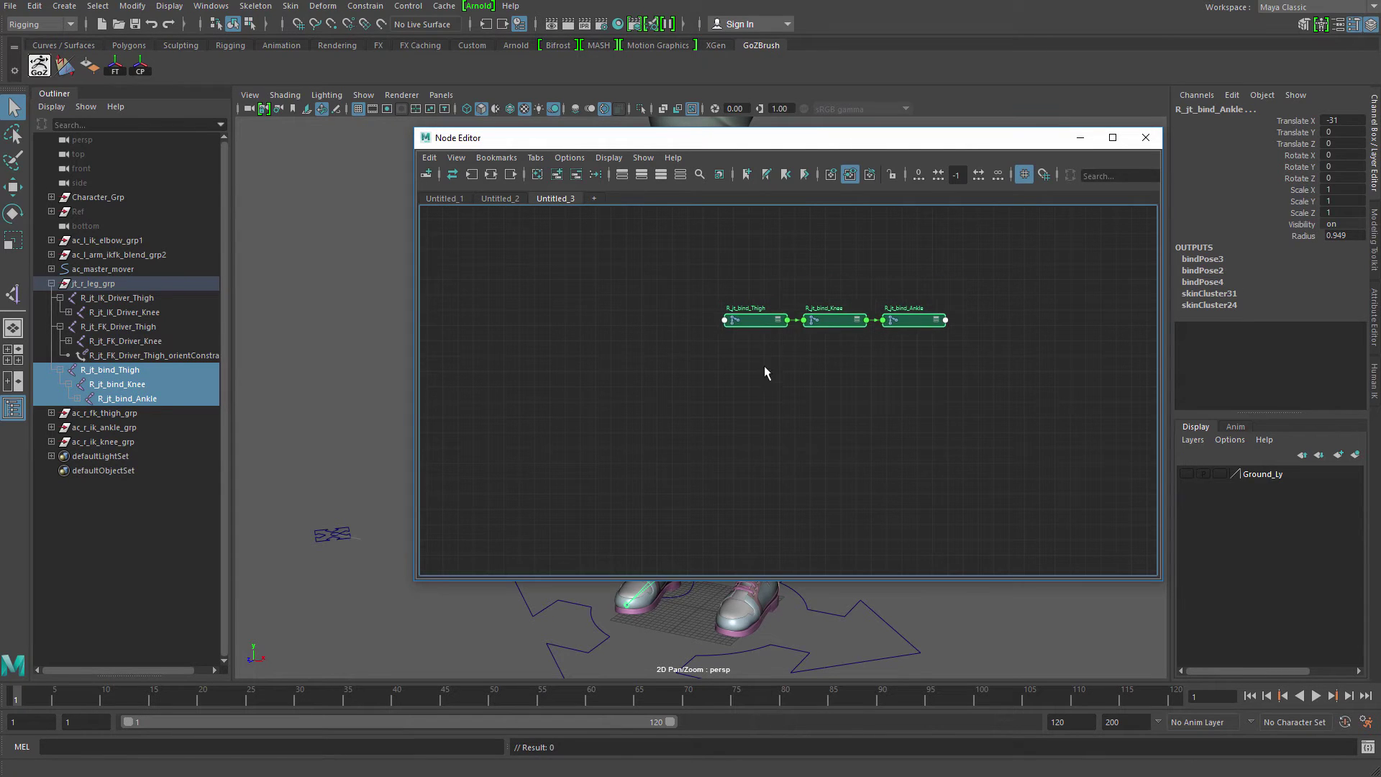
{"action": "left_click", "coordinate": [765, 372]}
- Add the thigh, knee and ankle joints of the right IK driver and FK driver chains to the node graph
{"action": "left_click_drag", "start_coordinate": [709, 138], "coordinate": [534, 65]}
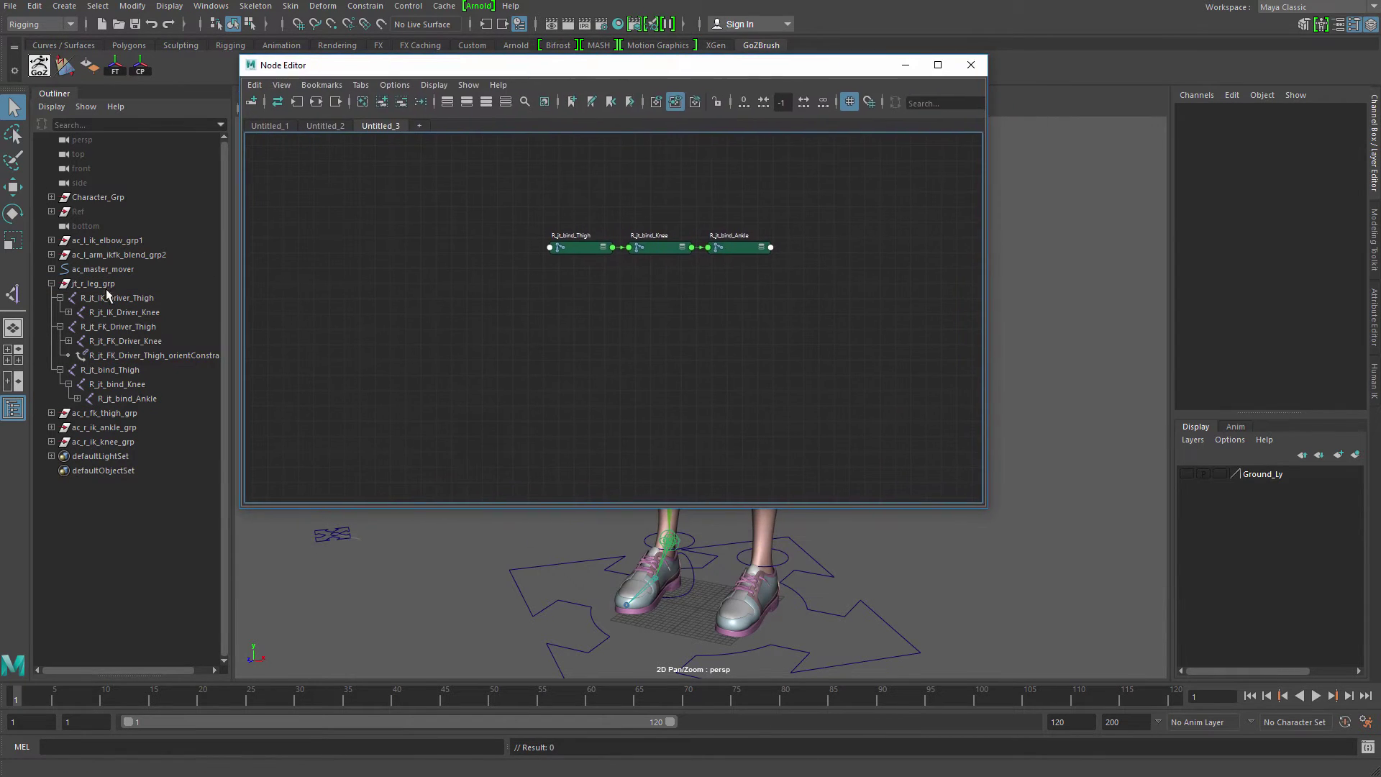
{"action": "left_click_drag", "start_coordinate": [127, 302], "coordinate": [367, 280]}
{"action": "left_click", "coordinate": [68, 312]}
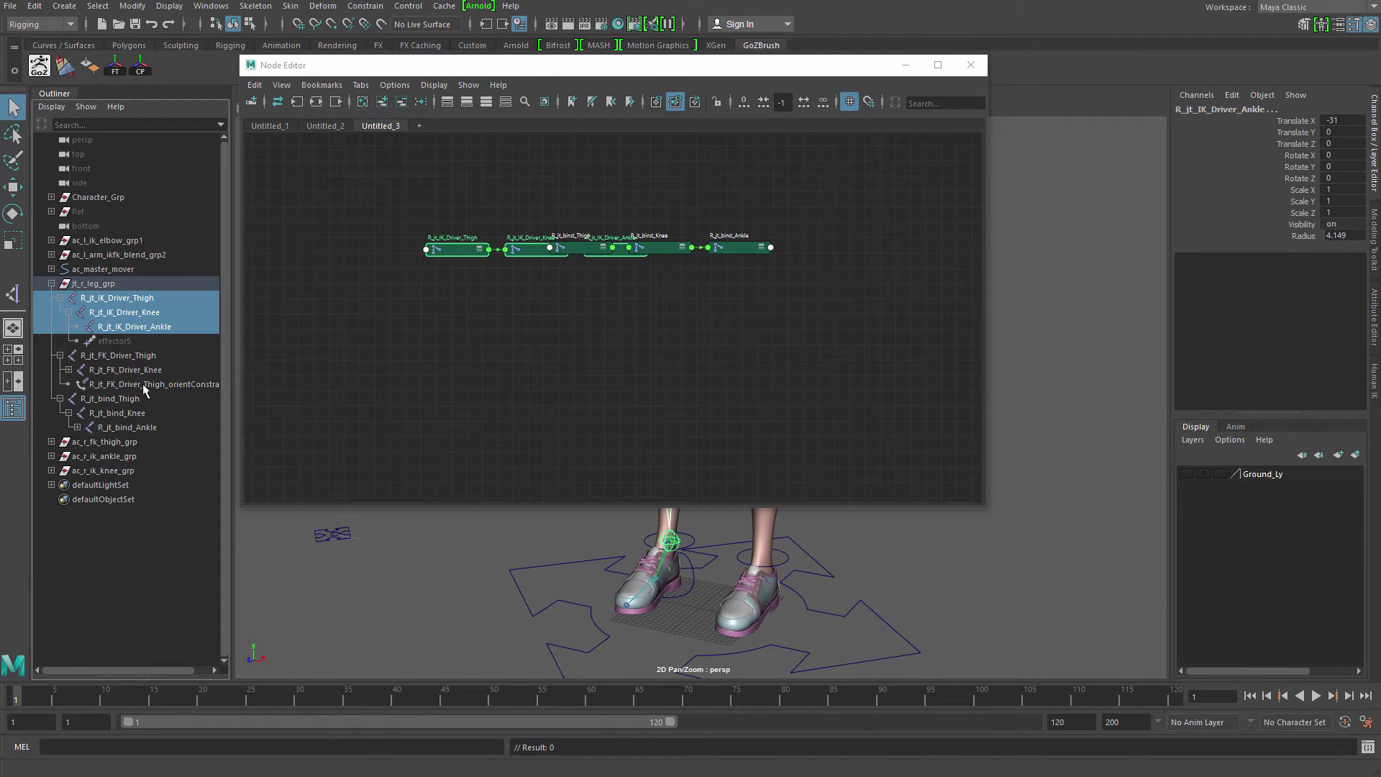
{"action": "mouse_move", "coordinate": [118, 356]}
{"action": "left_mouse_down"}
{"action": "mouse_move", "coordinate": [133, 371]}
{"action": "mouse_move", "coordinate": [143, 358]}
{"action": "left_mouse_up"}
{"action": "left_click", "coordinate": [69, 370]}
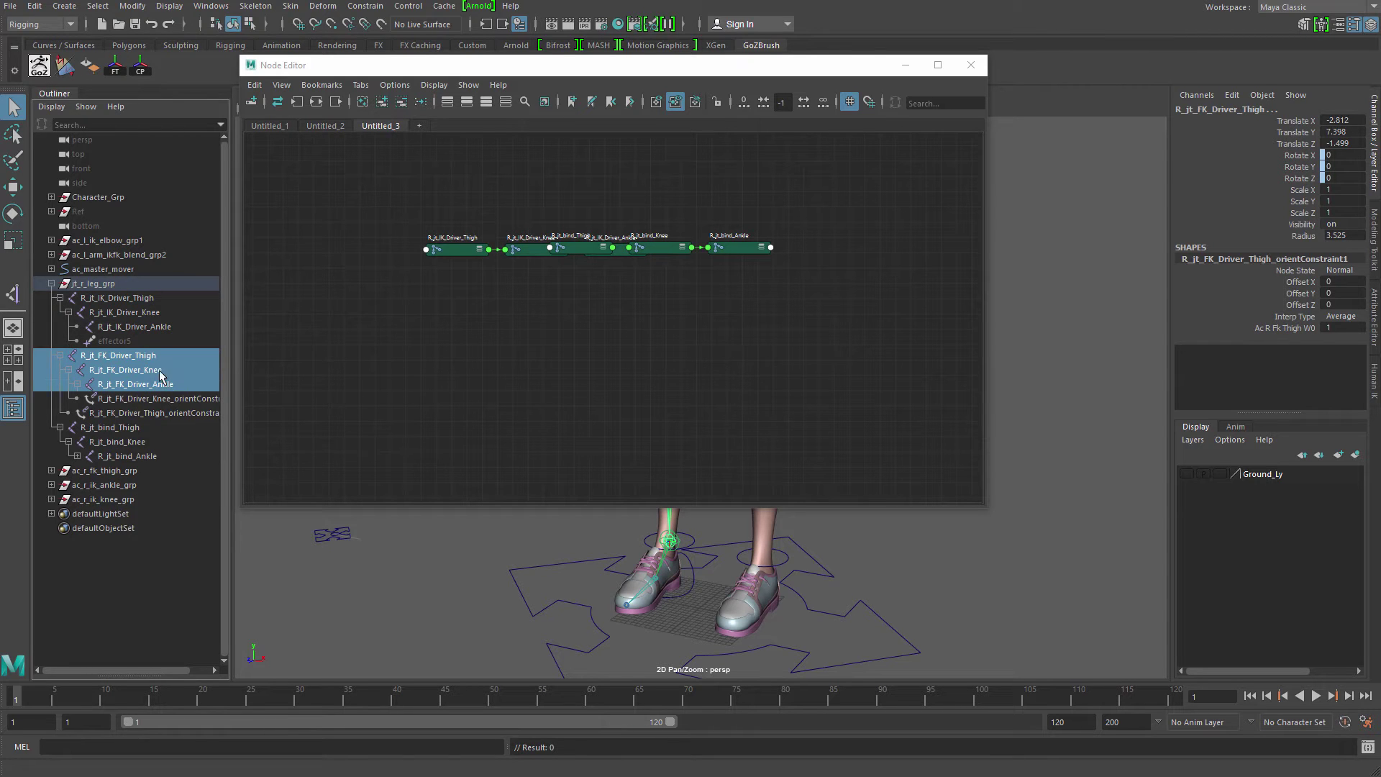
{"action": "middle_click_drag", "start_coordinate": [160, 371], "coordinate": [525, 342]}
{"action": "left_click", "coordinate": [695, 153]}
- Enlarge the Node Editor window to nearly fill the screen and frame the joint nodes
{"action": "left_click_drag", "start_coordinate": [647, 65], "coordinate": [447, 21]}
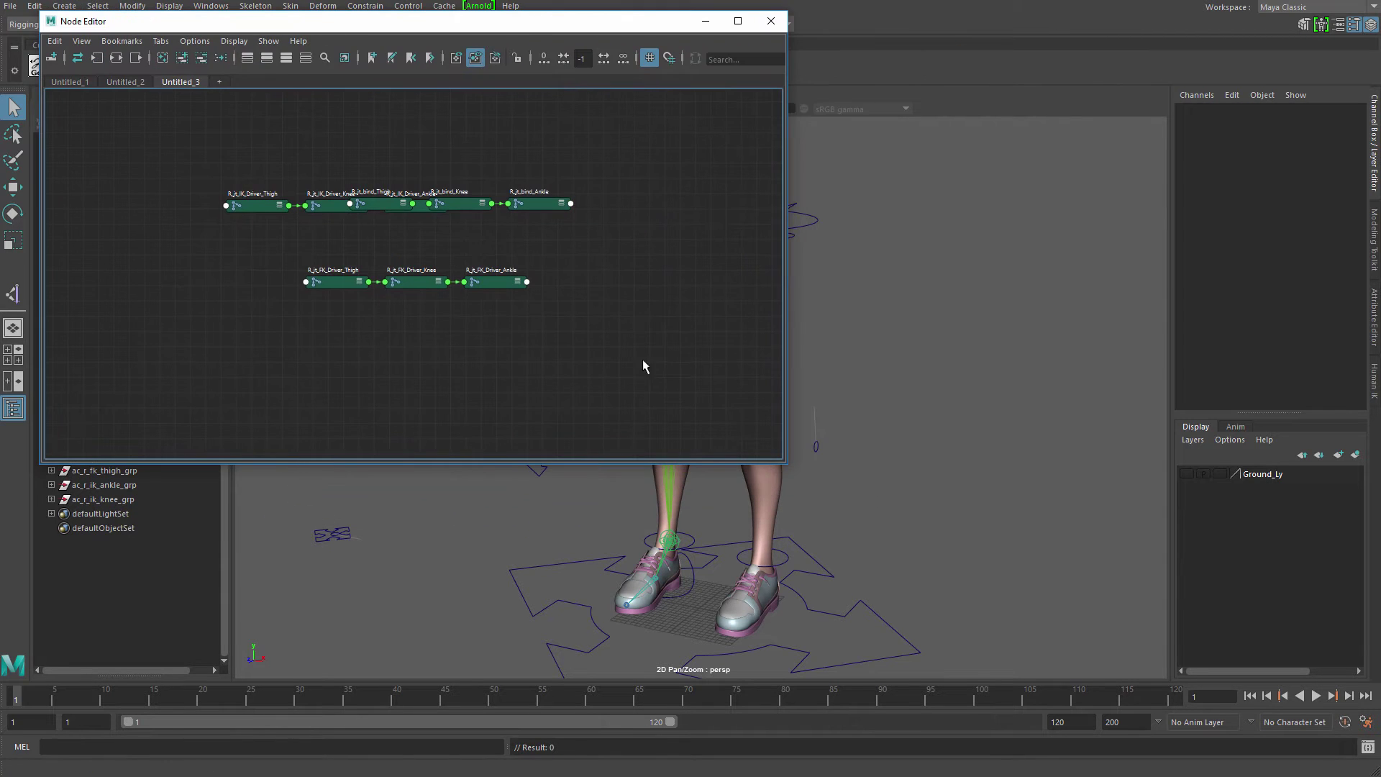
{"action": "left_click_drag", "start_coordinate": [787, 466], "coordinate": [1362, 752]}
{"action": "middle_click_drag", "start_coordinate": [487, 345], "coordinate": [645, 454], "text": "alt"}
{"action": "right_click_drag", "start_coordinate": [645, 455], "coordinate": [777, 496], "text": "alt"}
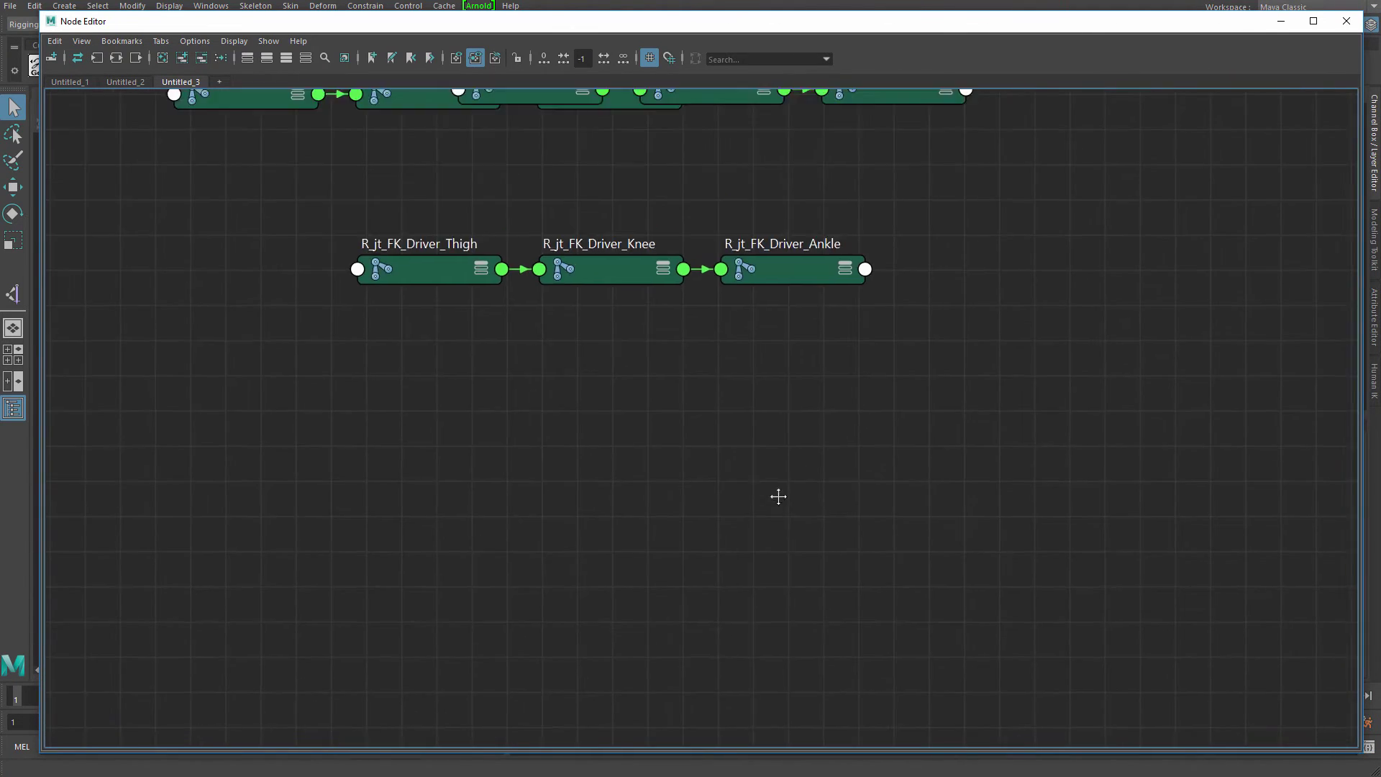
{"action": "middle_click_drag", "start_coordinate": [777, 497], "coordinate": [810, 572], "text": "alt"}
{"action": "right_click_drag", "start_coordinate": [692, 470], "coordinate": [624, 441], "text": "alt"}
{"action": "middle_click_drag", "start_coordinate": [623, 441], "coordinate": [604, 456], "text": "alt"}
- Separate the overlapping joint nodes, placing the FK driver chain above the IK driver chain and the bind chain to their right
{"action": "left_click_drag", "start_coordinate": [457, 390], "coordinate": [873, 395]}
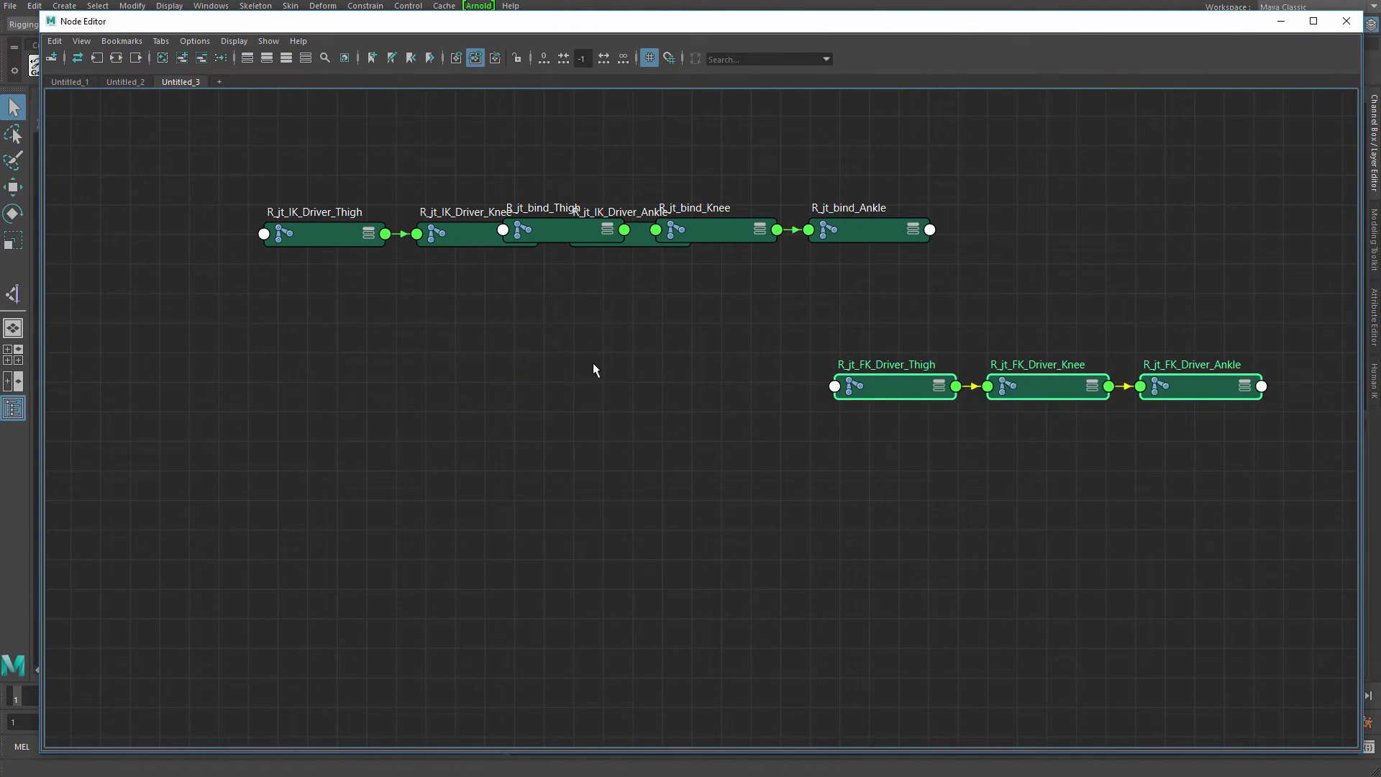
{"action": "left_click_drag", "start_coordinate": [882, 230], "coordinate": [904, 230]}
{"action": "left_click_drag", "start_coordinate": [926, 370], "coordinate": [1191, 428]}
{"action": "left_click_drag", "start_coordinate": [1055, 383], "coordinate": [361, 351]}
{"action": "left_click", "coordinate": [706, 229], "text": "shift"}
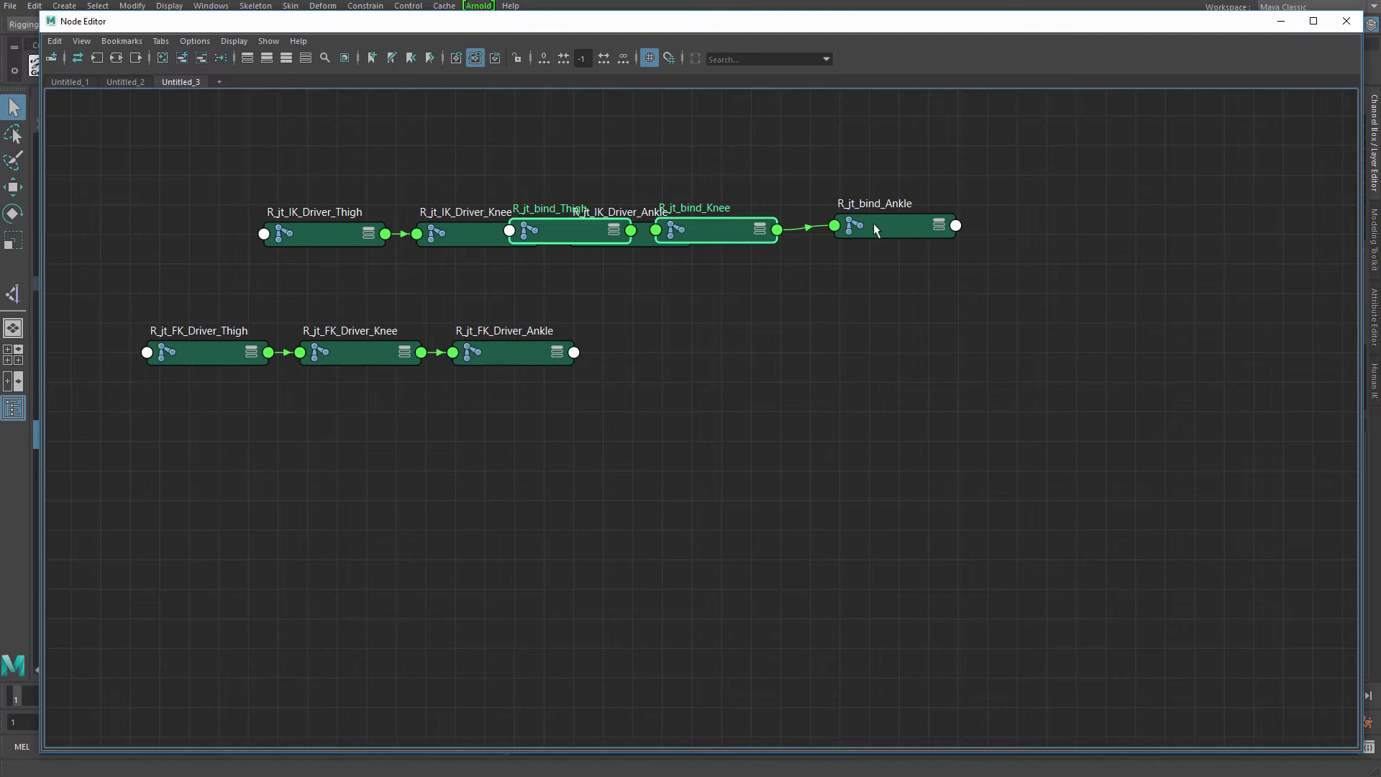
{"action": "left_click", "coordinate": [874, 224], "text": "shift"}
{"action": "left_click_drag", "start_coordinate": [874, 224], "coordinate": [1154, 310]}
{"action": "left_click", "coordinate": [220, 166]}
{"action": "left_click_drag", "start_coordinate": [219, 166], "coordinate": [531, 519]}
{"action": "left_click", "coordinate": [736, 241]}
- Lower the bind joint nodes to between the two driver rows and space them out evenly in one line
{"action": "left_click_drag", "start_coordinate": [741, 216], "coordinate": [1250, 384]}
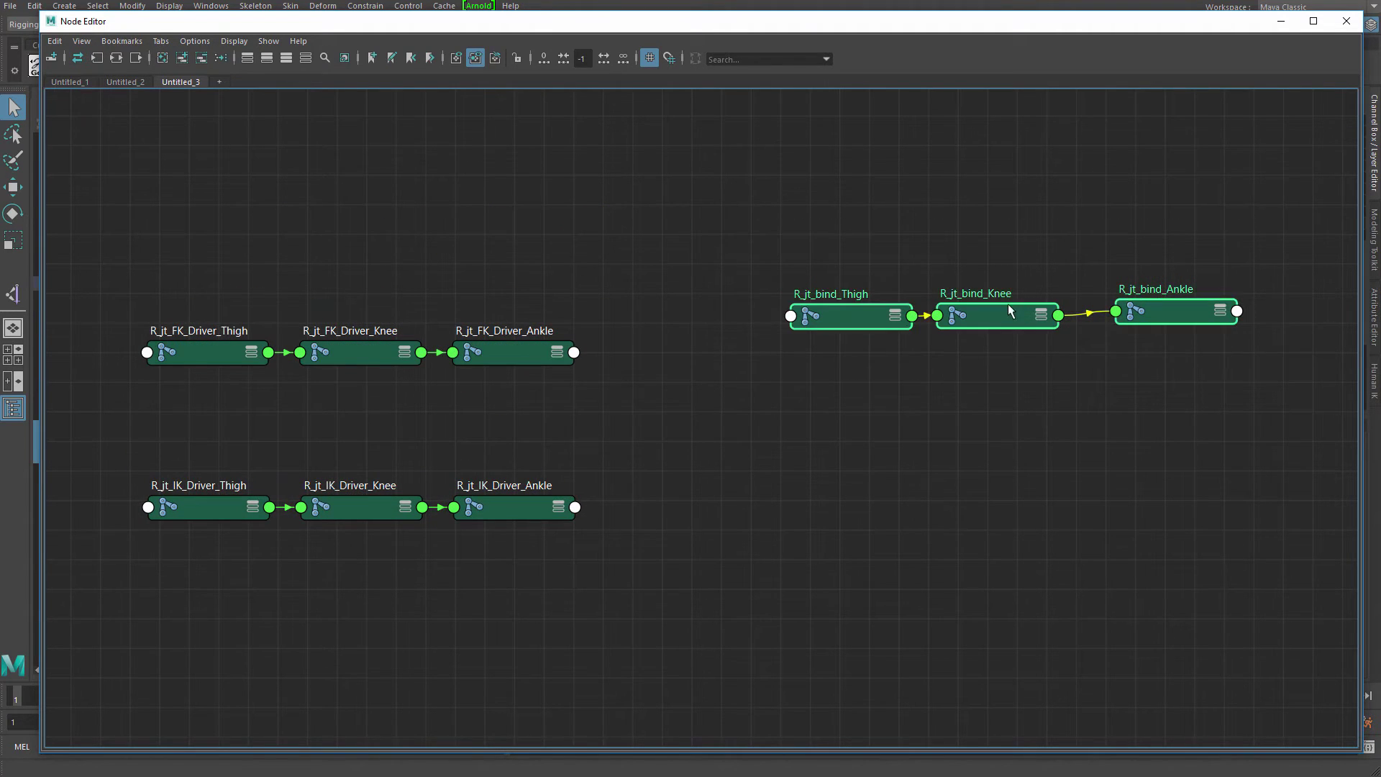
{"action": "left_click_drag", "start_coordinate": [1008, 303], "coordinate": [1089, 389]}
{"action": "left_click_drag", "start_coordinate": [928, 407], "coordinate": [874, 416]}
{"action": "left_click", "coordinate": [978, 424]}
{"action": "left_click_drag", "start_coordinate": [1087, 409], "coordinate": [1085, 415]}
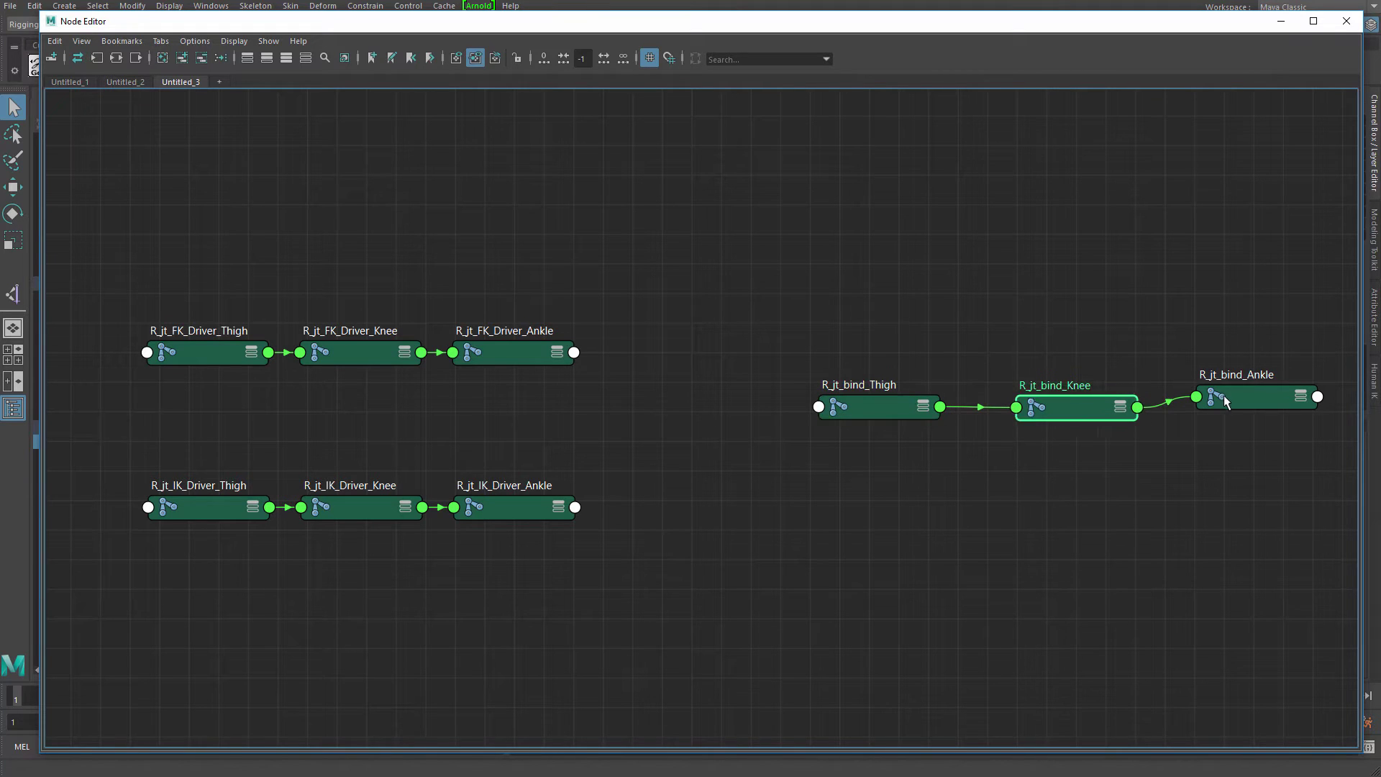
{"action": "left_click_drag", "start_coordinate": [1252, 398], "coordinate": [1243, 406]}
{"action": "left_click", "coordinate": [1050, 451]}
{"action": "left_click_drag", "start_coordinate": [892, 407], "coordinate": [904, 407]}
{"action": "middle_click_drag", "start_coordinate": [650, 391], "coordinate": [819, 385], "text": "alt"}
{"action": "left_click", "coordinate": [819, 385]}
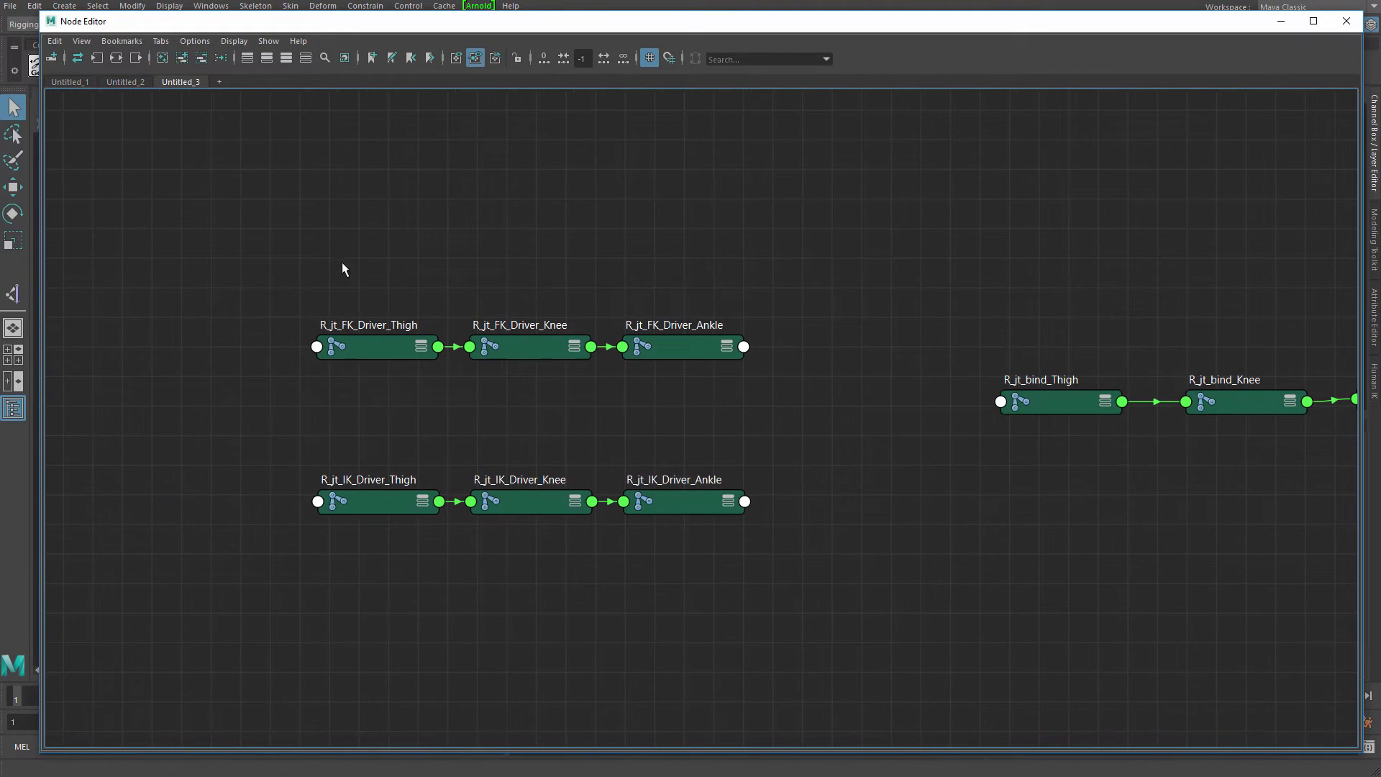
- Move the FK driver nodes higher and the IK driver nodes lower to widen the gap between the two chains
{"action": "left_click_drag", "start_coordinate": [258, 227], "coordinate": [680, 247]}
{"action": "left_click_drag", "start_coordinate": [293, 378], "coordinate": [708, 548]}
{"action": "left_click_drag", "start_coordinate": [706, 494], "coordinate": [662, 525]}
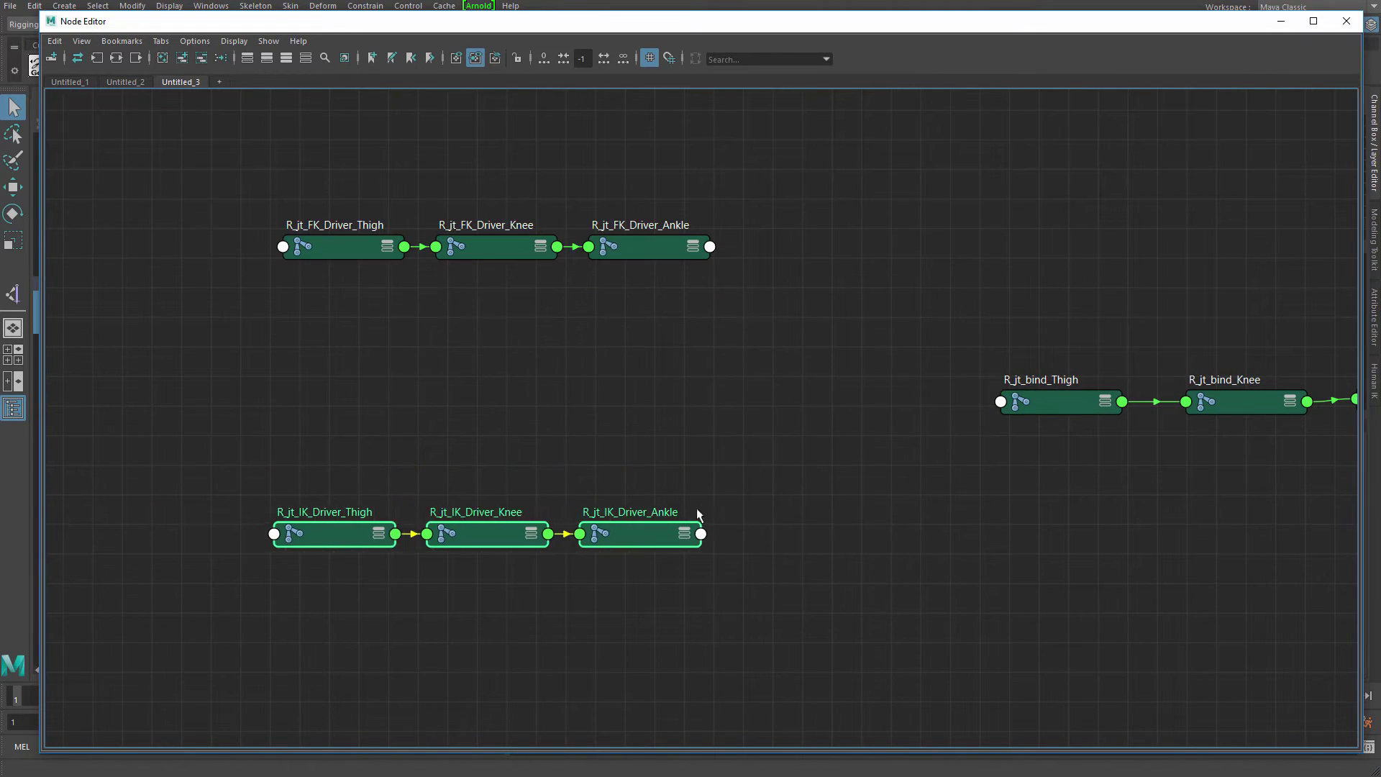
{"action": "left_click", "coordinate": [696, 439]}
{"action": "middle_click_drag", "start_coordinate": [692, 381], "coordinate": [563, 380], "text": "alt"}
- Create a blendColors node in the gap between the driver chains and the bind chain
{"action": "key", "text": "Tab"}
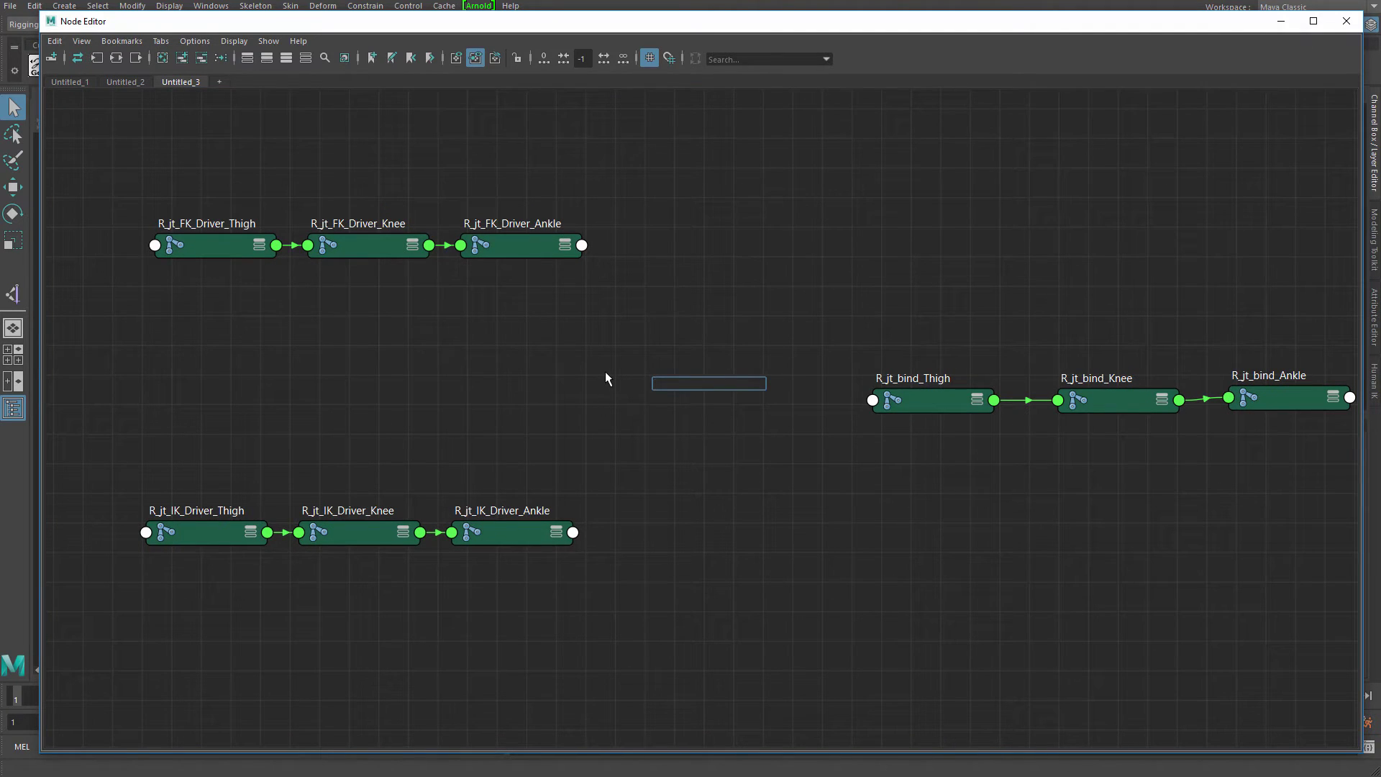
{"action": "type", "text": "bl"}
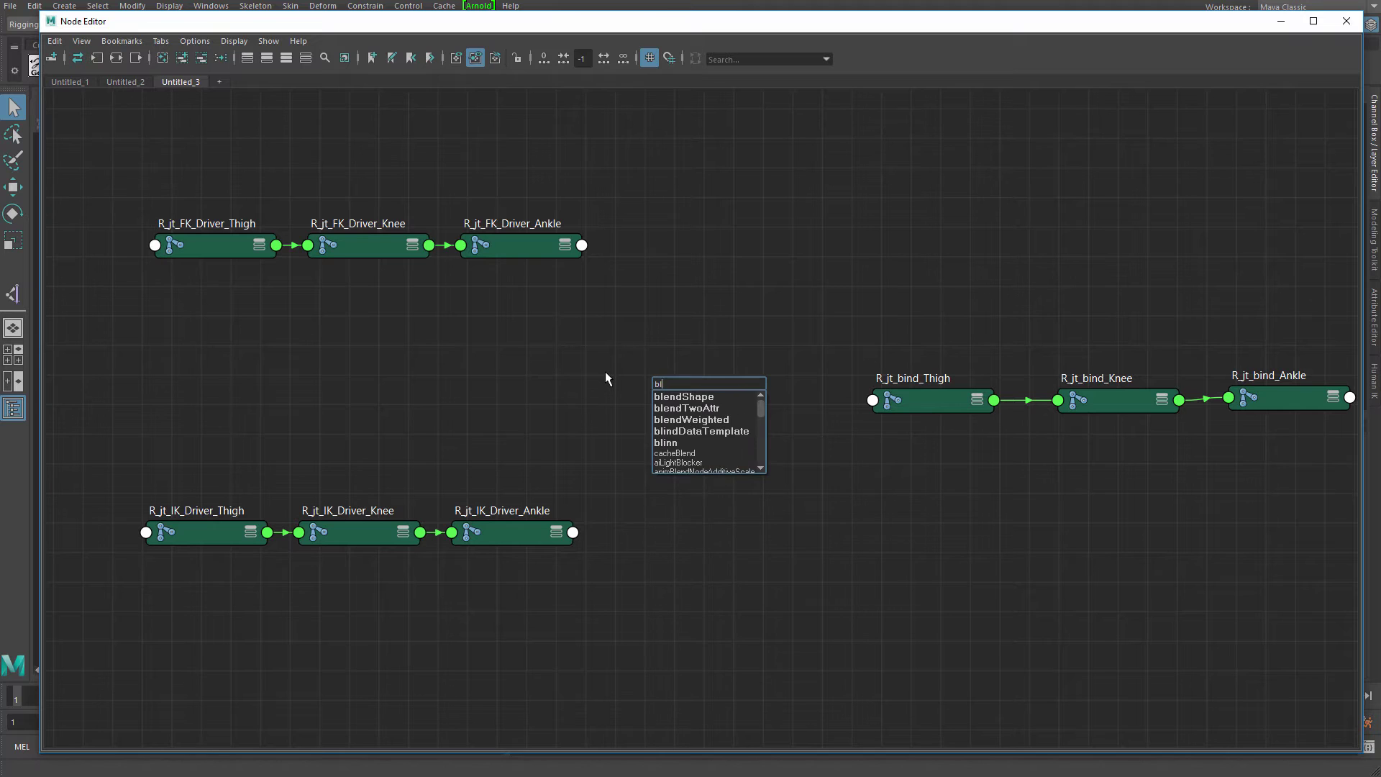
{"action": "type", "text": "endc"}
{"action": "key", "text": "Down"}
{"action": "key", "text": "Down"}
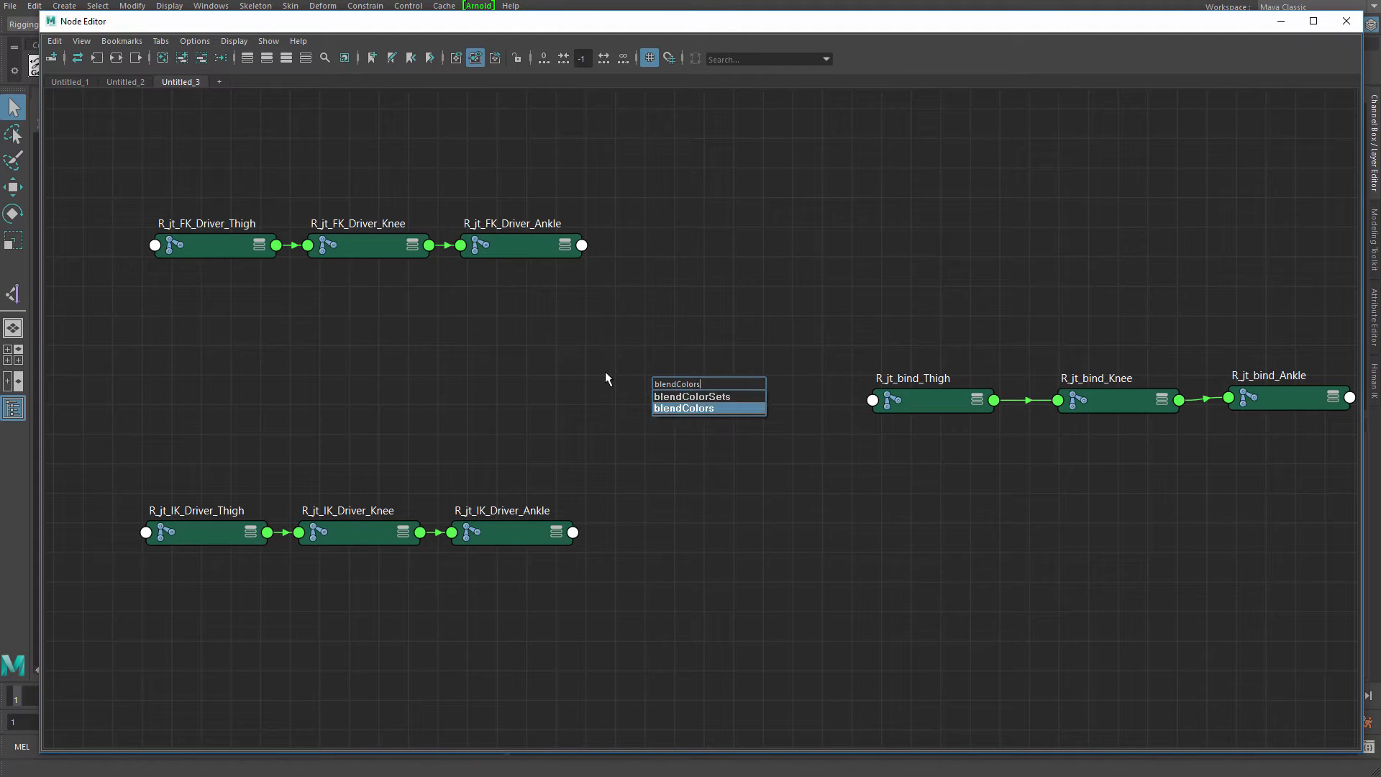
{"action": "key", "text": "Return"}
{"action": "left_click_drag", "start_coordinate": [717, 380], "coordinate": [714, 377]}
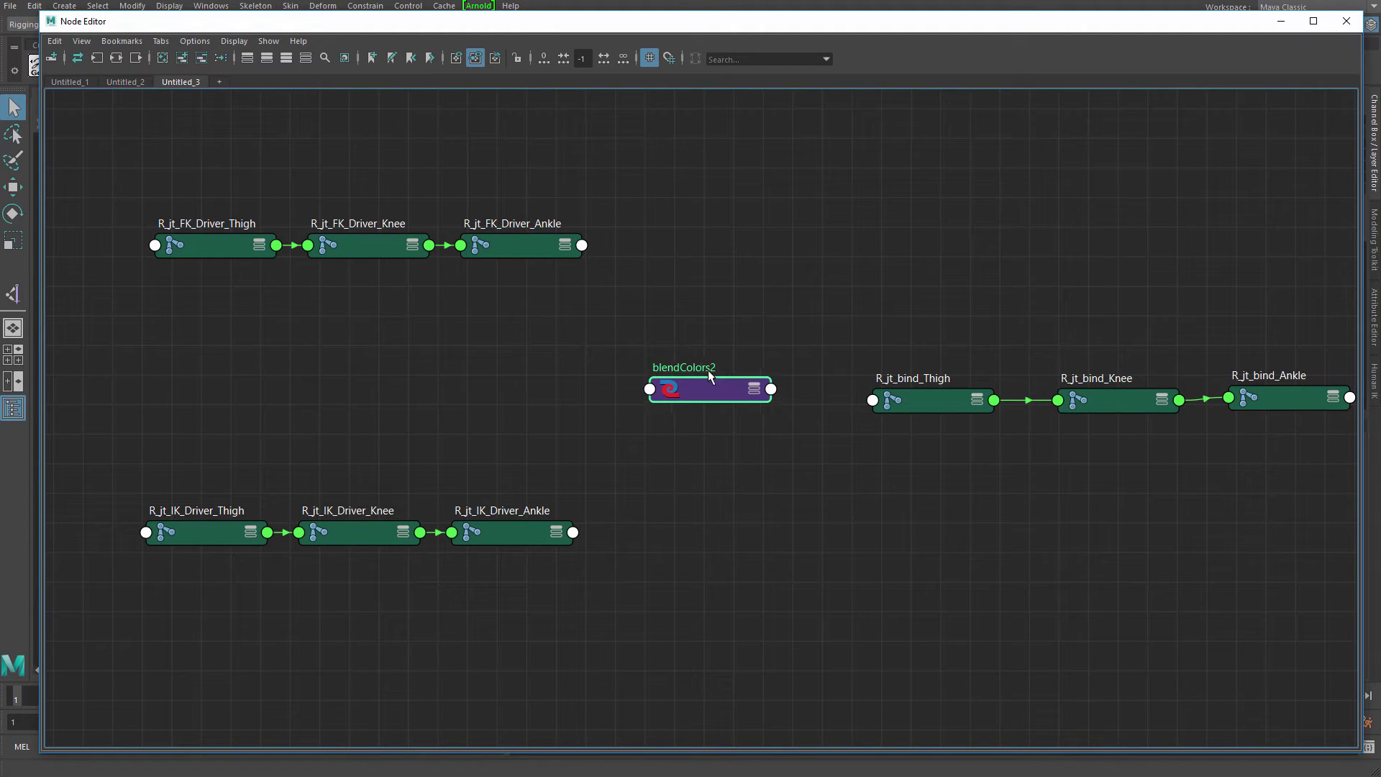
- Rename the new blendColors node as blendColors_r_thigh_translate
{"action": "double_click", "coordinate": [708, 369]}
{"action": "key", "text": "BackSpace"}
{"action": "type", "text": "_r_thigh_"}
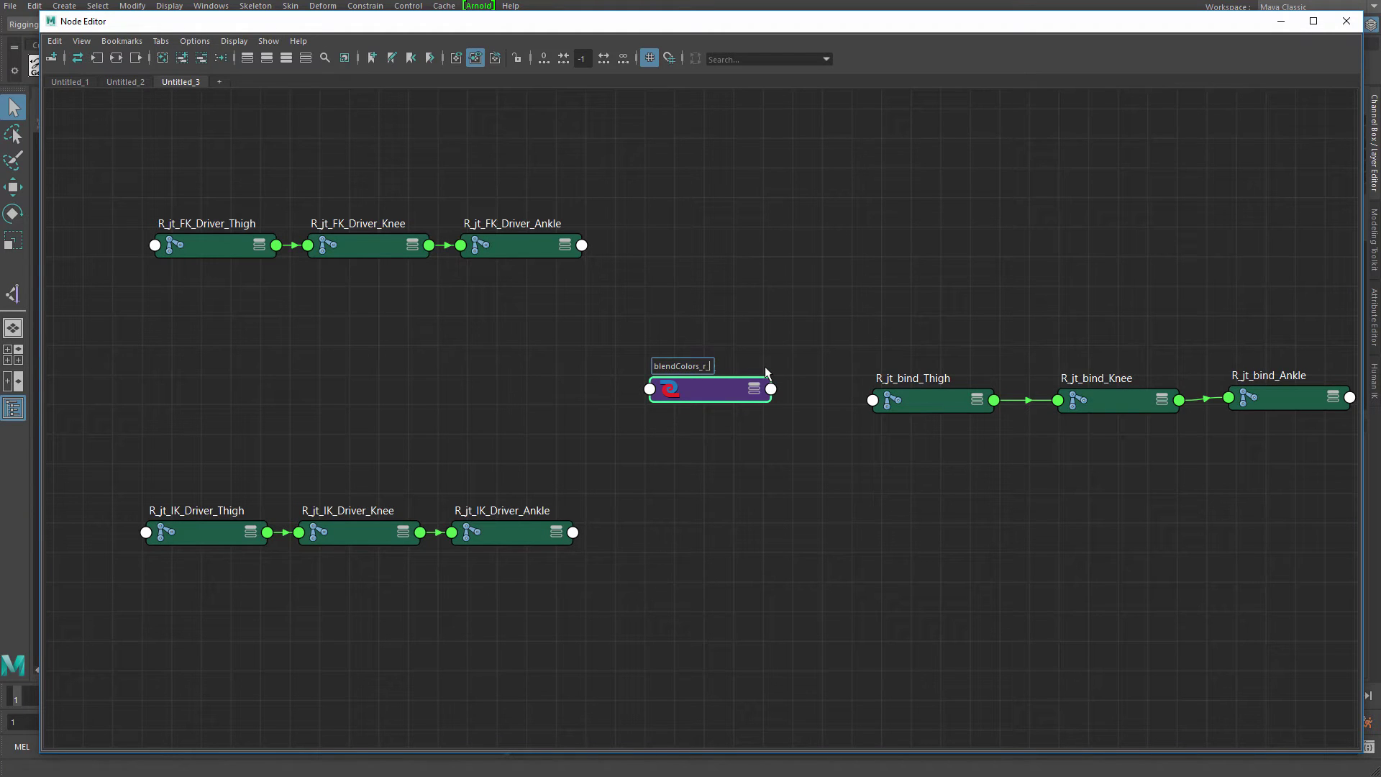
{"action": "type", "text": "r_thigh_"}
{"action": "key", "text": "BackSpace"}
{"action": "type", "text": "translate"}
{"action": "key", "text": "Return"}
- Expand blendColors_r_thigh_translate, R_jt_FK_Driver_Thigh and R_jt_IK_Driver_Thigh to show their full attribute lists
{"action": "left_click_drag", "start_coordinate": [723, 388], "coordinate": [722, 335]}
{"action": "key", "text": "3"}
{"action": "left_click_drag", "start_coordinate": [723, 418], "coordinate": [733, 411]}
{"action": "left_click_drag", "start_coordinate": [228, 248], "coordinate": [216, 237]}
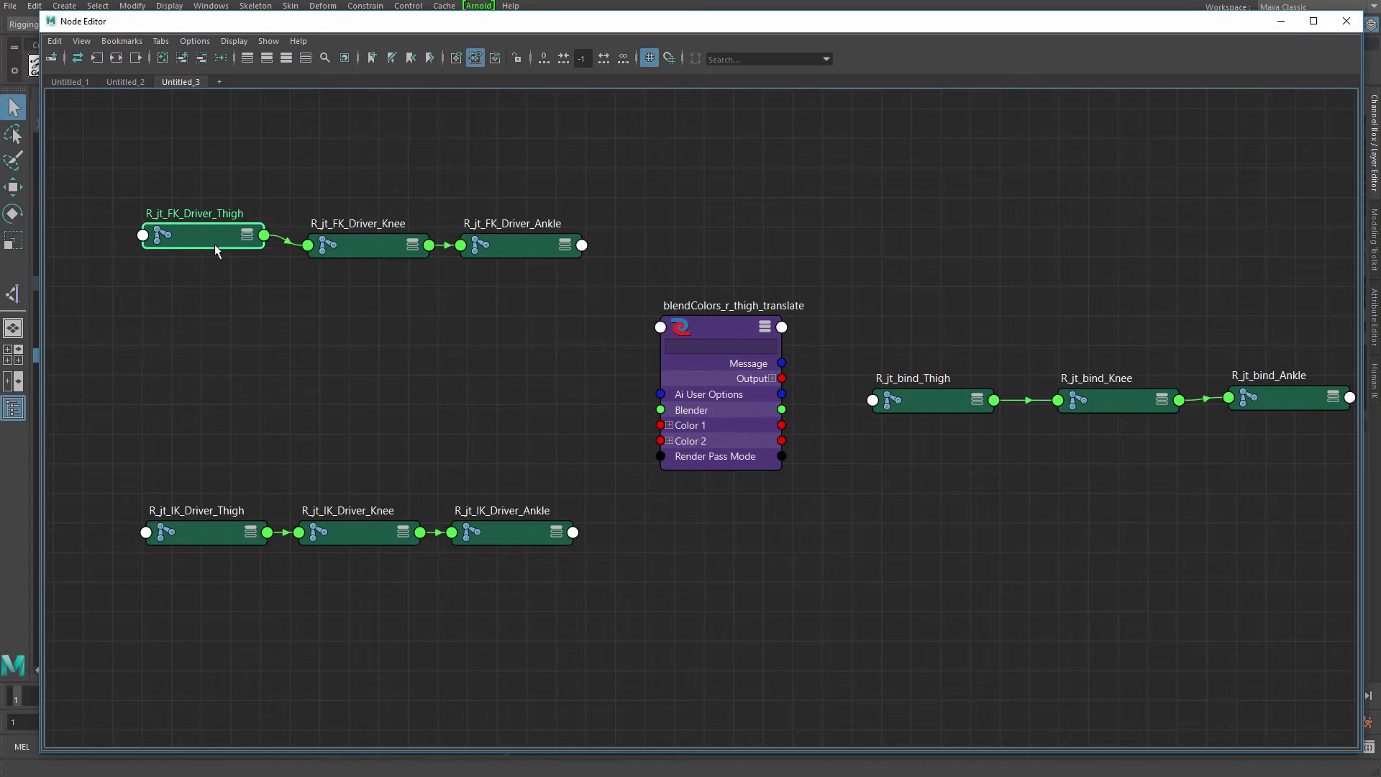
{"action": "key", "text": "3"}
{"action": "left_click_drag", "start_coordinate": [211, 503], "coordinate": [200, 371]}
{"action": "left_click_drag", "start_coordinate": [211, 538], "coordinate": [208, 587]}
{"action": "key", "text": "3"}
{"action": "middle_click_drag", "start_coordinate": [343, 462], "coordinate": [374, 469], "text": "alt"}
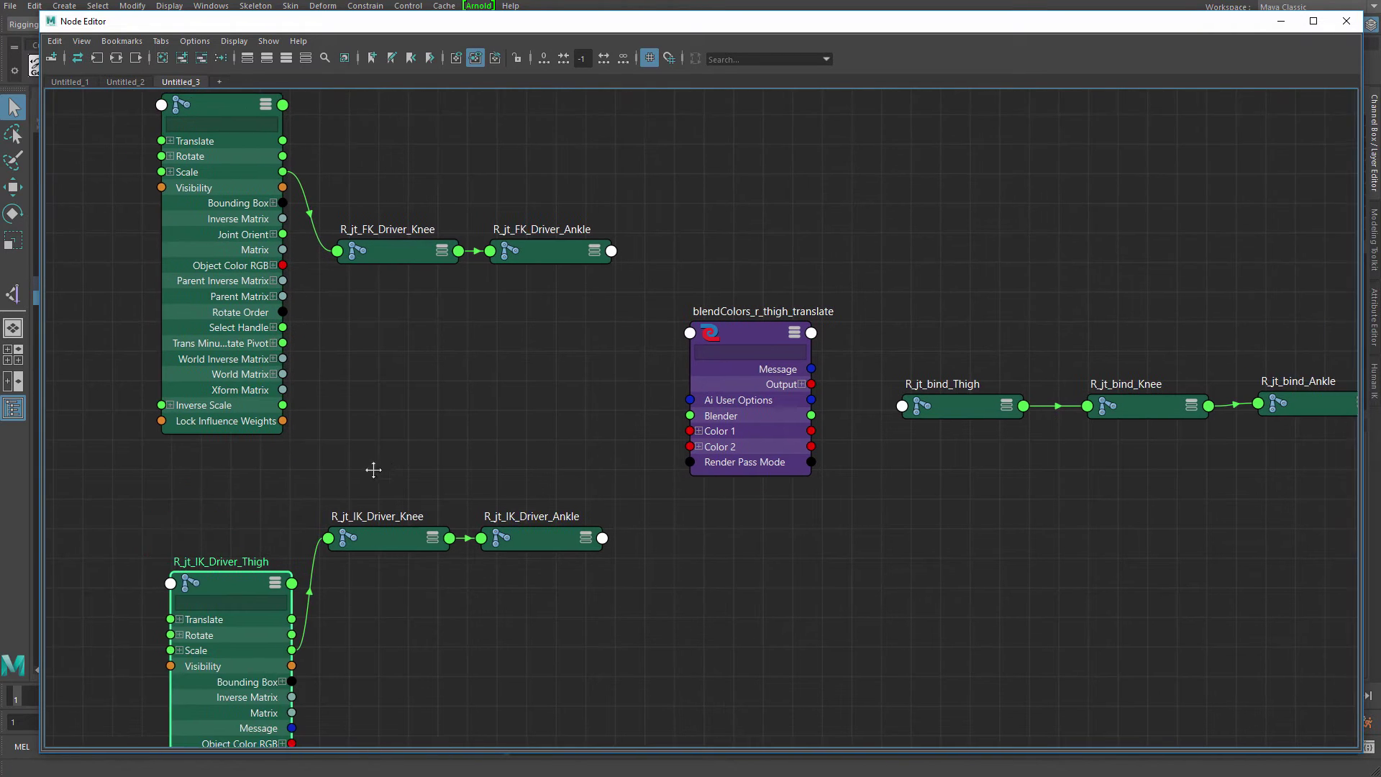
- Align the two expanded thigh driver nodes vertically, with the FK node directly above the IK node
{"action": "scroll", "coordinate": [373, 469], "scroll_direction": "down", "scroll_amount": 2}
{"action": "middle_click_drag", "start_coordinate": [299, 404], "coordinate": [302, 355], "text": "alt"}
{"action": "left_click_drag", "start_coordinate": [266, 239], "coordinate": [259, 230]}
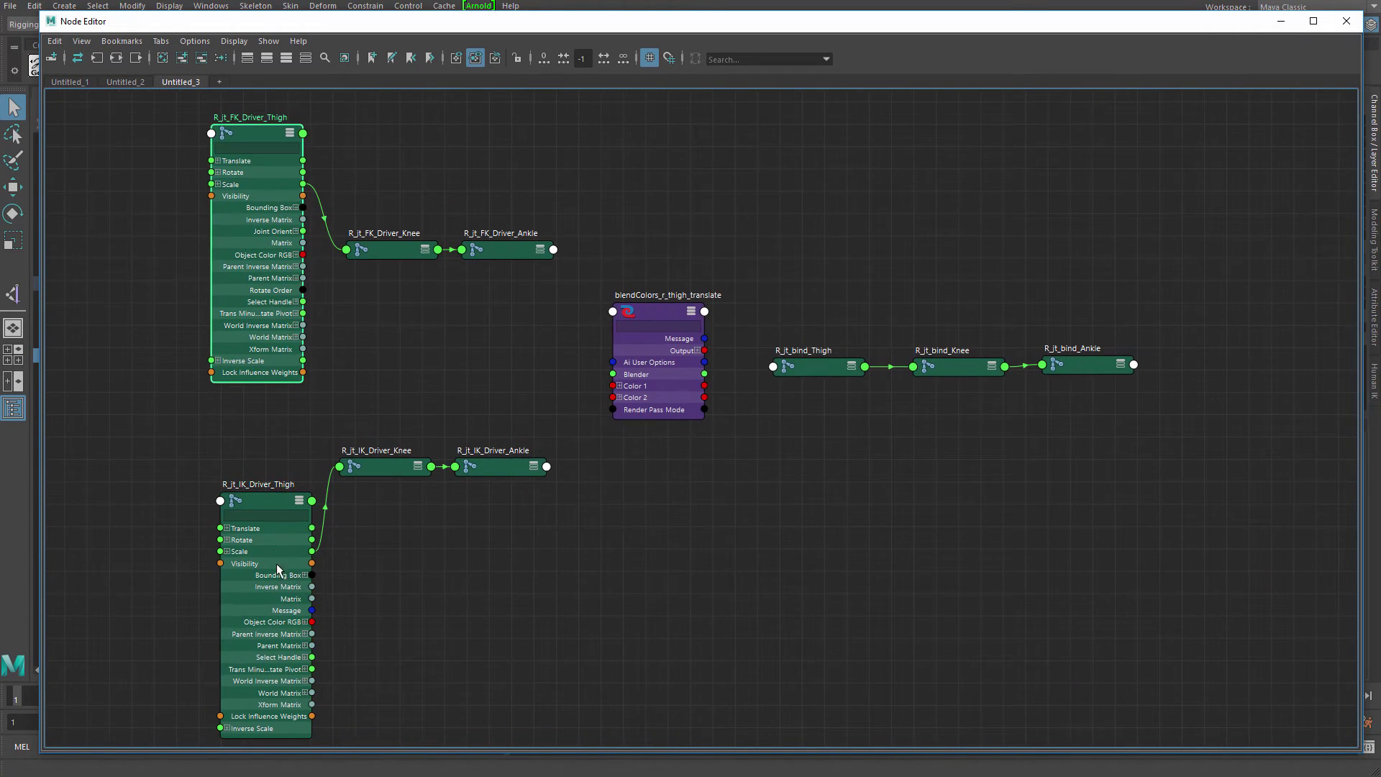
{"action": "left_click_drag", "start_coordinate": [277, 564], "coordinate": [263, 500]}
{"action": "left_click_drag", "start_coordinate": [264, 315], "coordinate": [260, 323]}
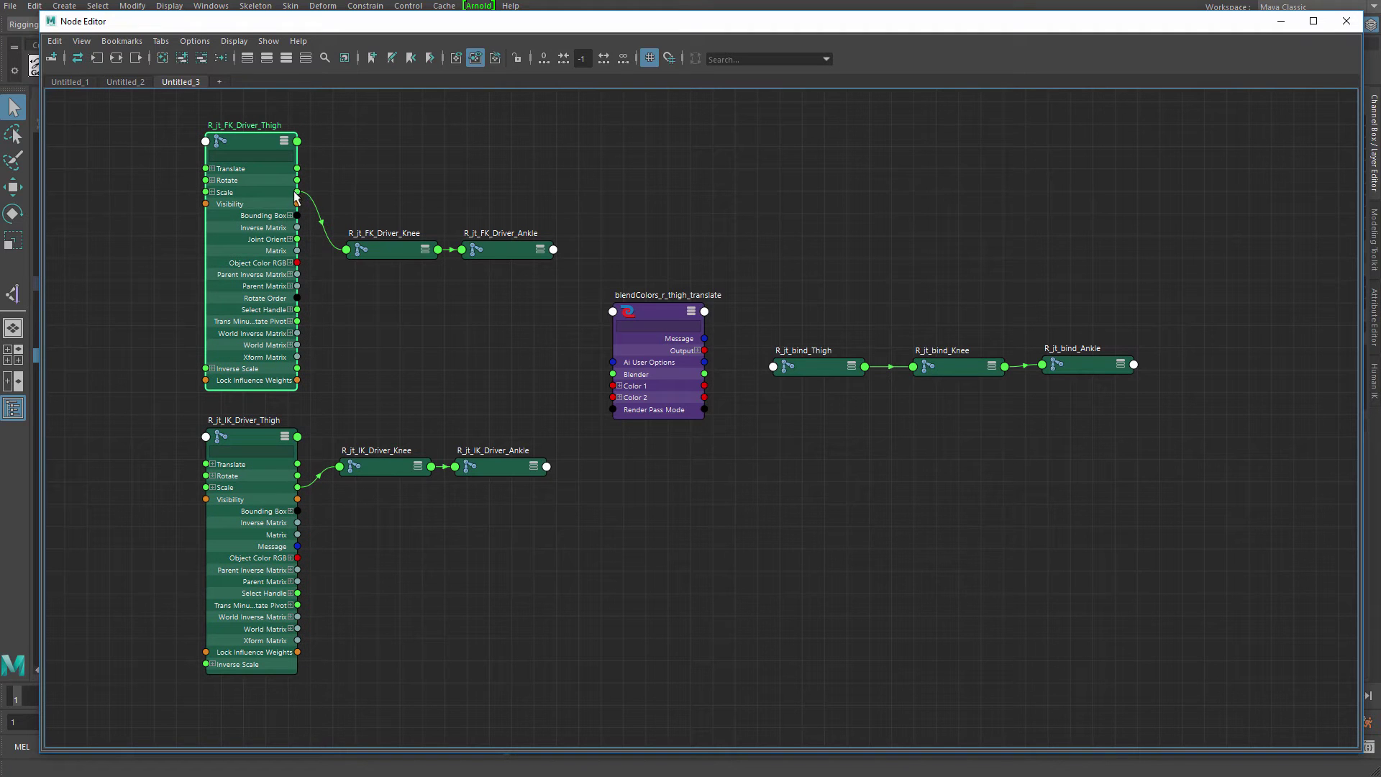
- Connect the FK driver thigh's Translate to Color 1 and the IK driver thigh's Translate to Color 2 of blendColors_r_thigh_translate
{"action": "left_click_drag", "start_coordinate": [298, 169], "coordinate": [616, 387]}
{"action": "left_click_drag", "start_coordinate": [245, 206], "coordinate": [244, 198]}
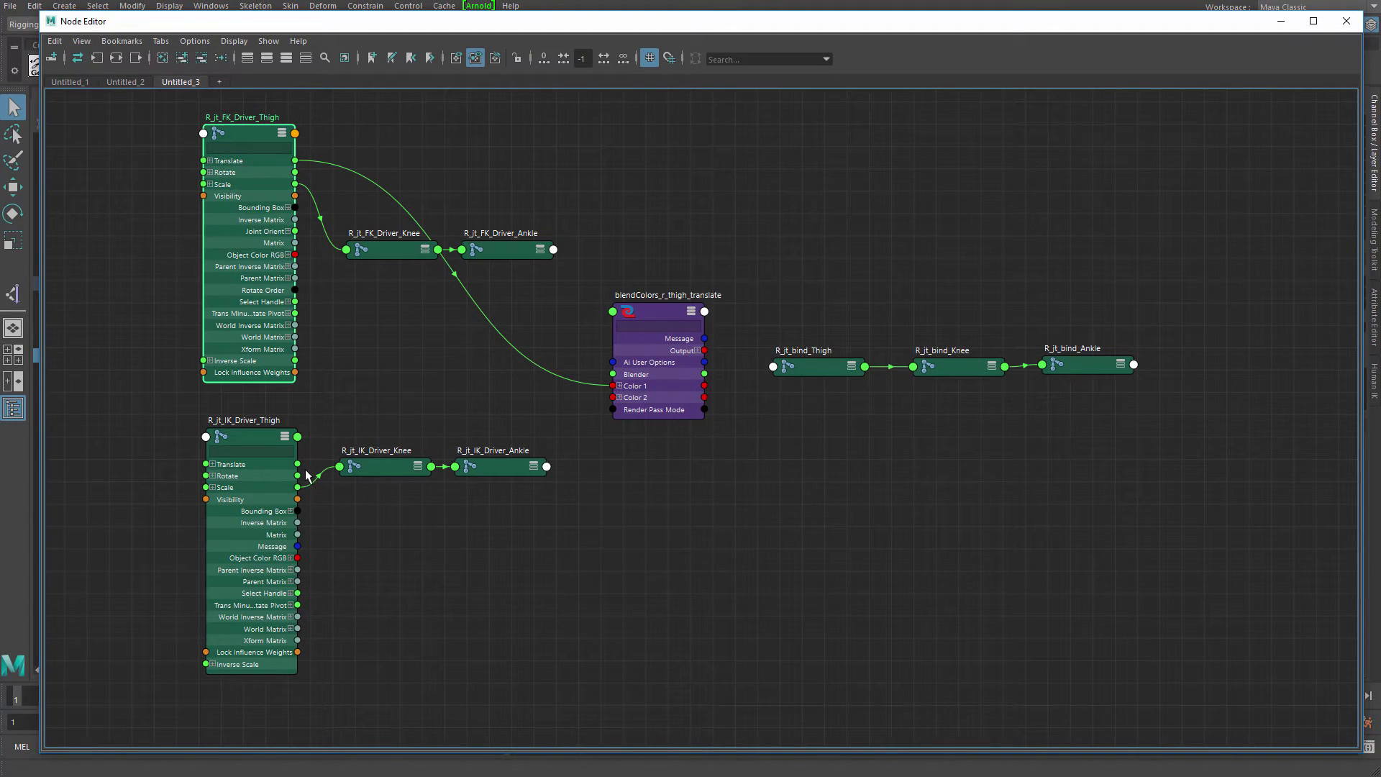
{"action": "left_click_drag", "start_coordinate": [307, 466], "coordinate": [613, 397]}
{"action": "scroll", "coordinate": [668, 365], "scroll_direction": "up", "scroll_amount": 5}
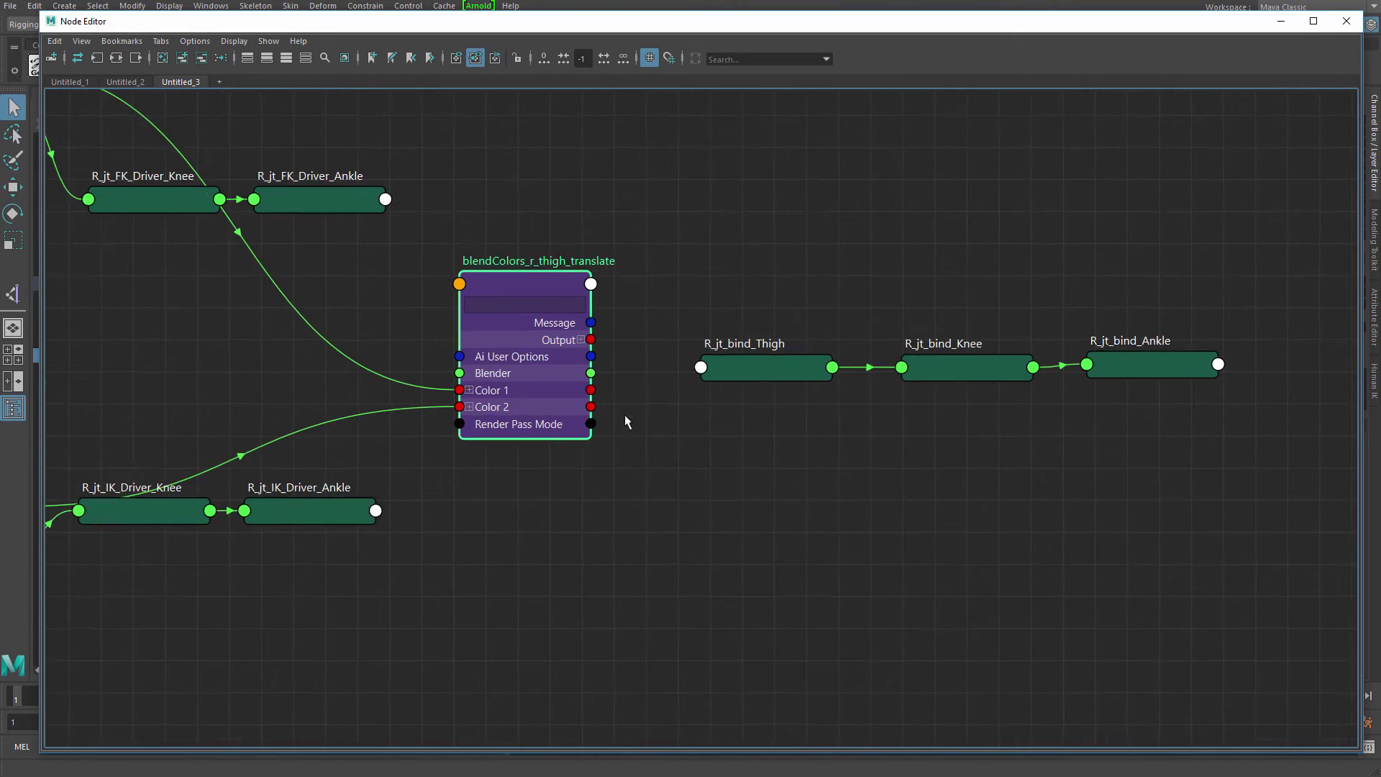
- Expand R_jt_bind_Thigh, connect the thigh blend node's Output to its Translate, and collapse the joint node again
{"action": "left_click", "coordinate": [725, 362]}
{"action": "key", "text": "3"}
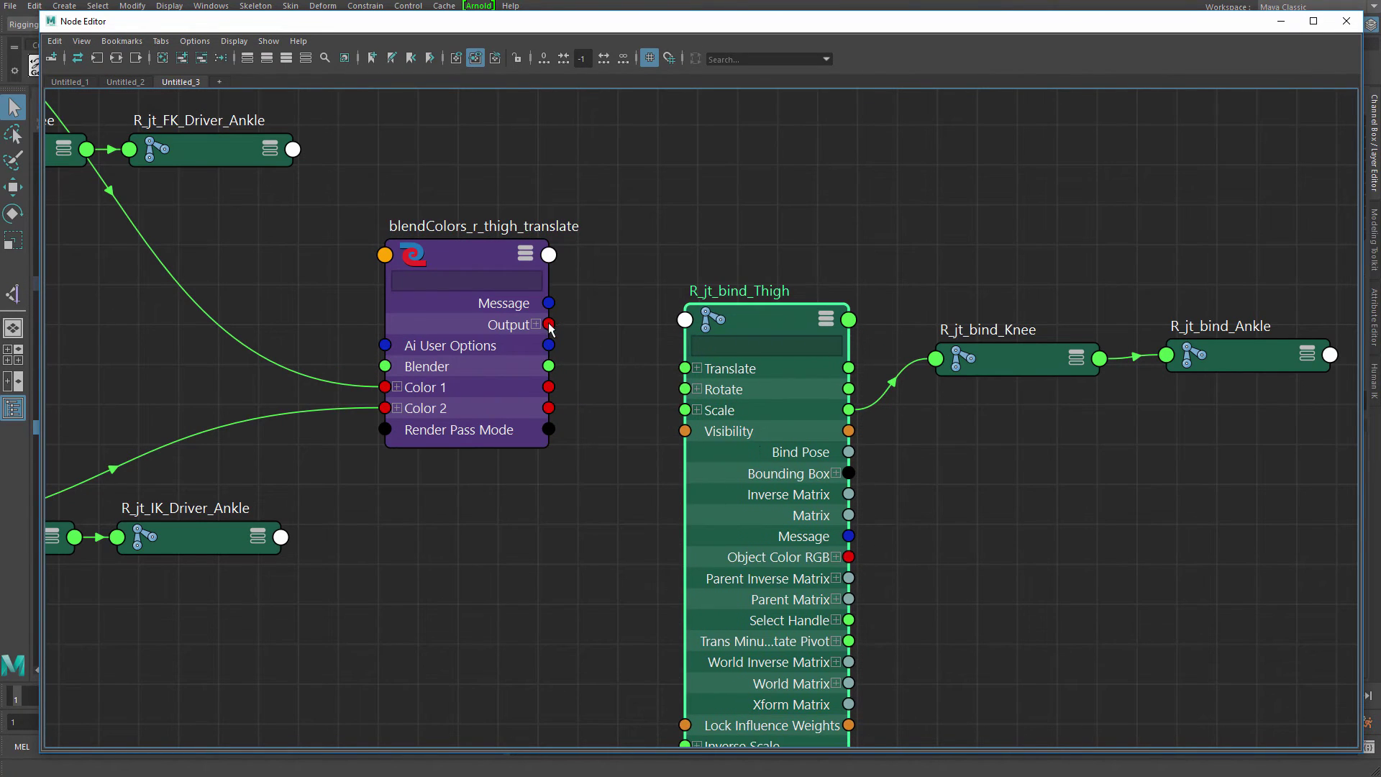
{"action": "left_click_drag", "start_coordinate": [549, 324], "coordinate": [710, 304]}
{"action": "left_click", "coordinate": [753, 318]}
{"action": "key", "text": "1"}
{"action": "scroll", "coordinate": [796, 413], "scroll_direction": "down", "scroll_amount": 5}
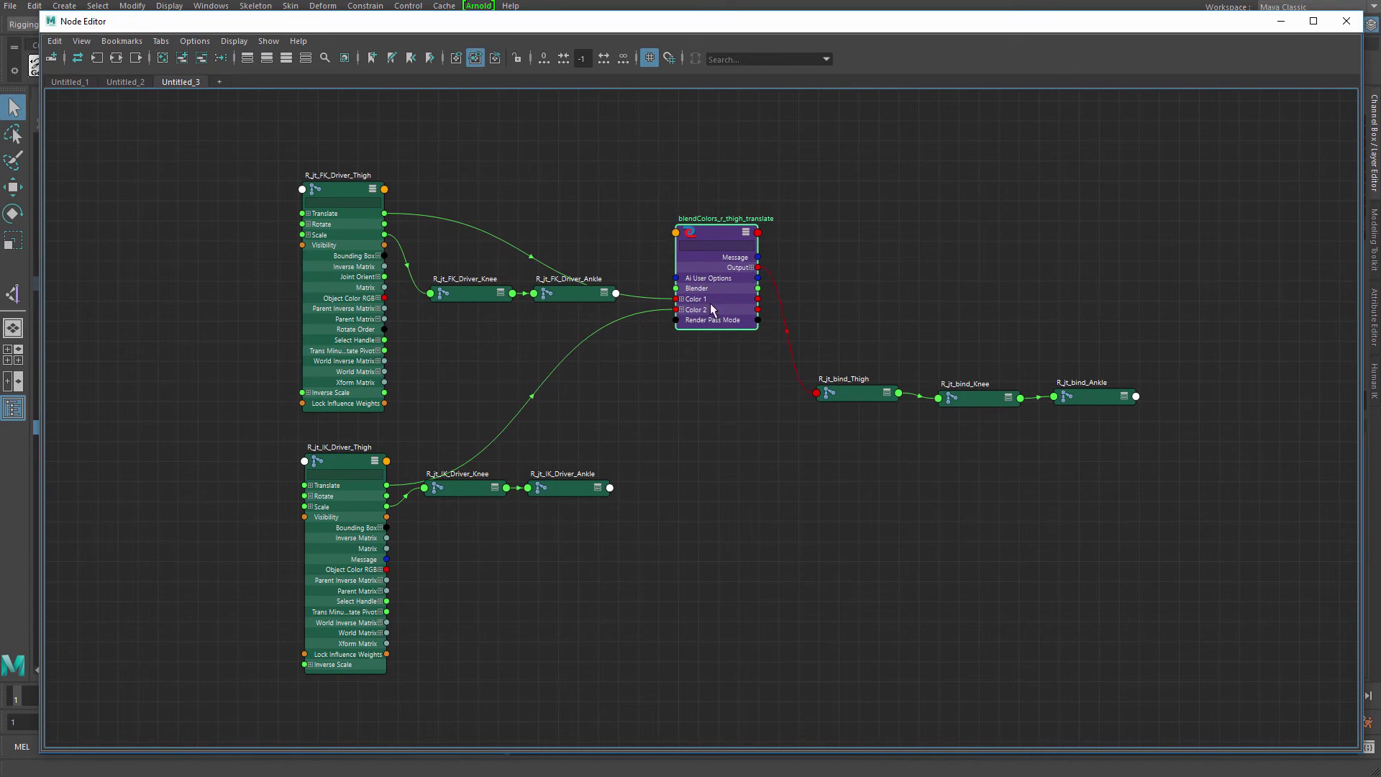
- Duplicate the thigh blend node, place the copy below the original and rename it blendColors_r_knee_translate
{"action": "key", "text": "ctrl+d"}
{"action": "left_click_drag", "start_coordinate": [965, 577], "coordinate": [708, 392]}
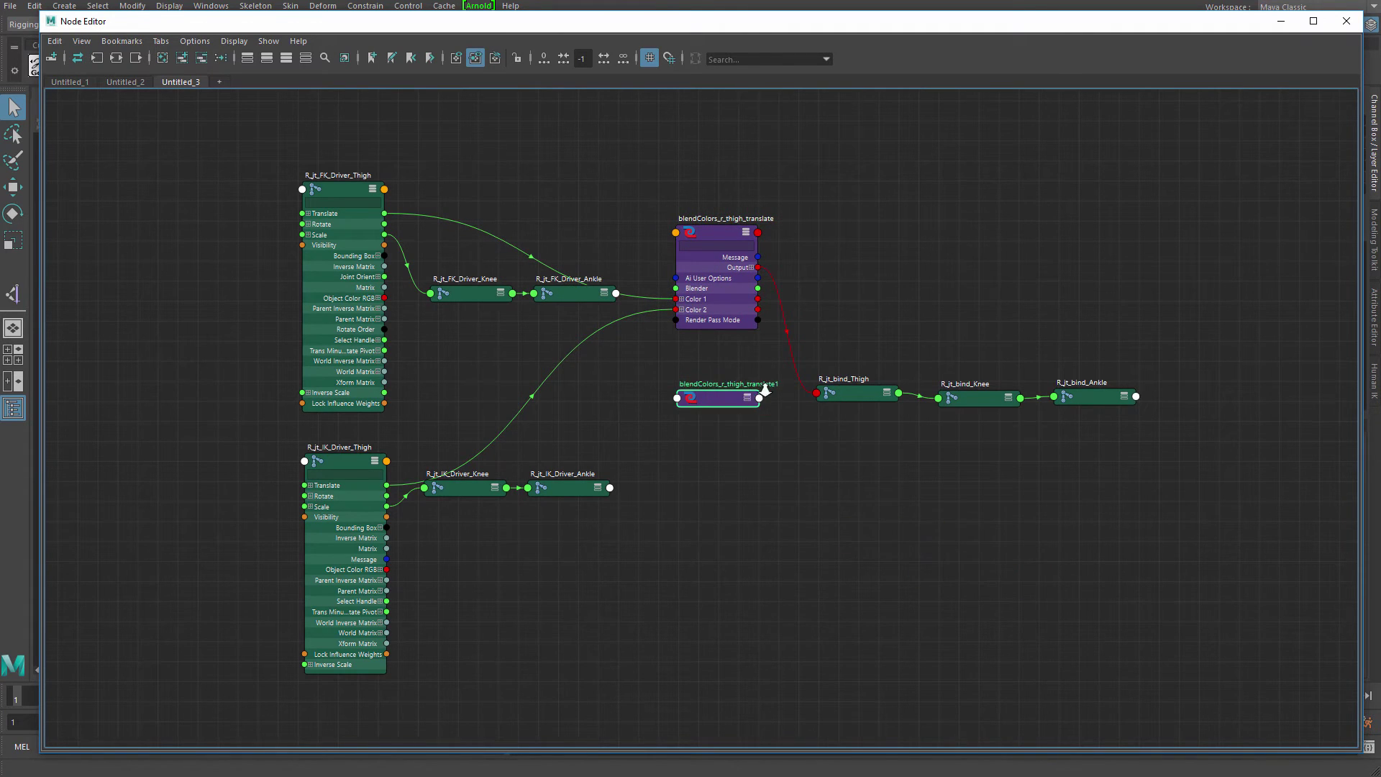
{"action": "scroll", "coordinate": [712, 389], "scroll_direction": "up", "scroll_amount": 4}
{"action": "double_click", "coordinate": [788, 354]}
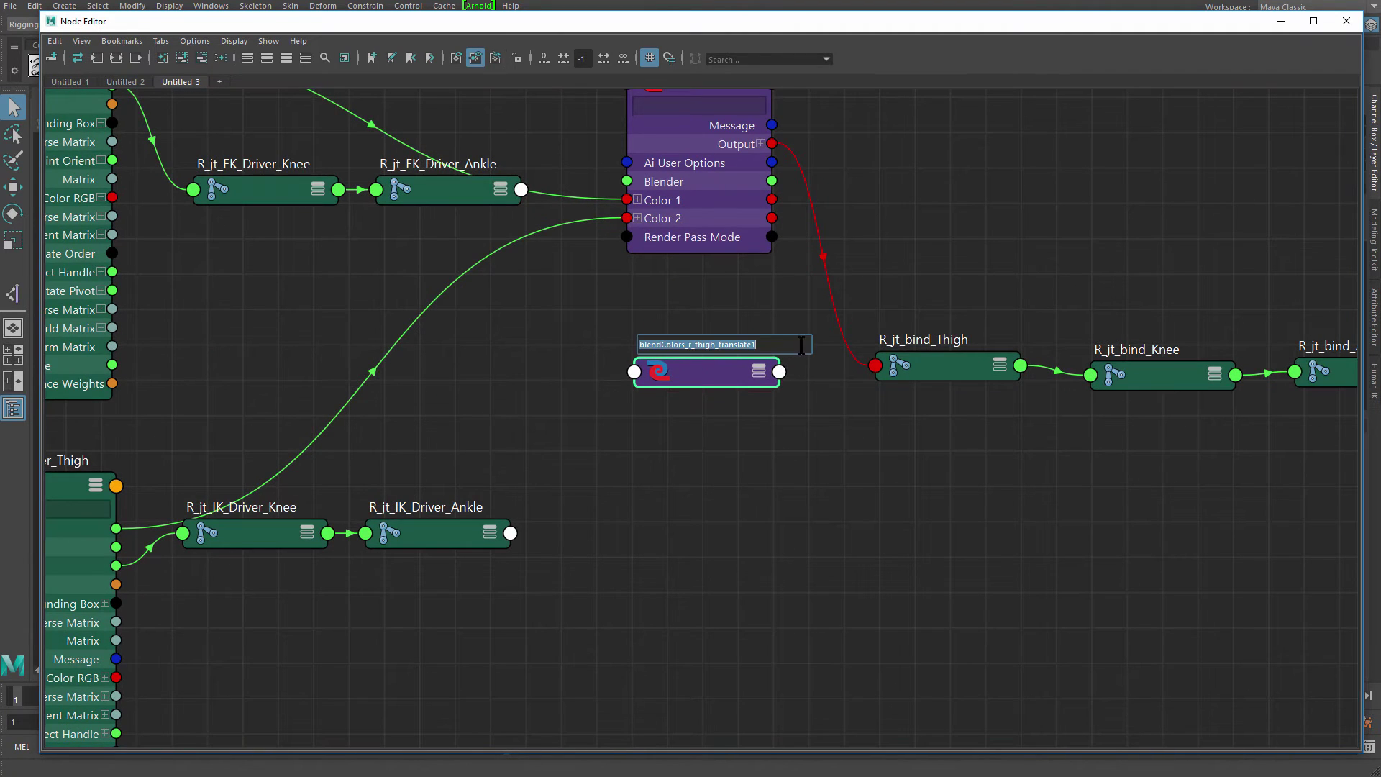
{"action": "key", "text": "End"}
{"action": "key", "text": "BackSpace"}
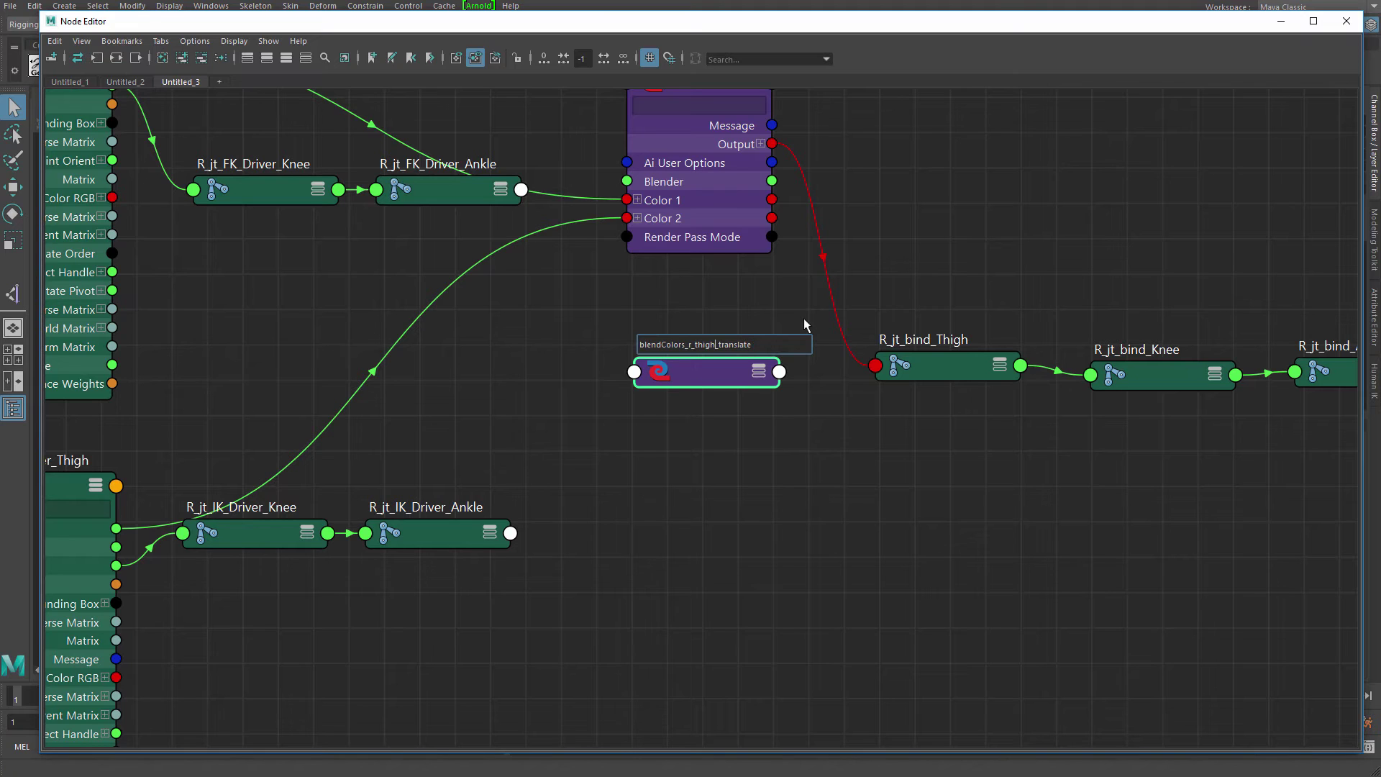
{"action": "key", "text": "BackSpace"}
{"action": "key", "text": "BackSpace"}
{"action": "key", "text": "BackSpace"}
{"action": "key", "text": "BackSpace"}
{"action": "key", "text": "BackSpace"}
{"action": "type", "text": "knee"}
{"action": "key", "text": "Return"}
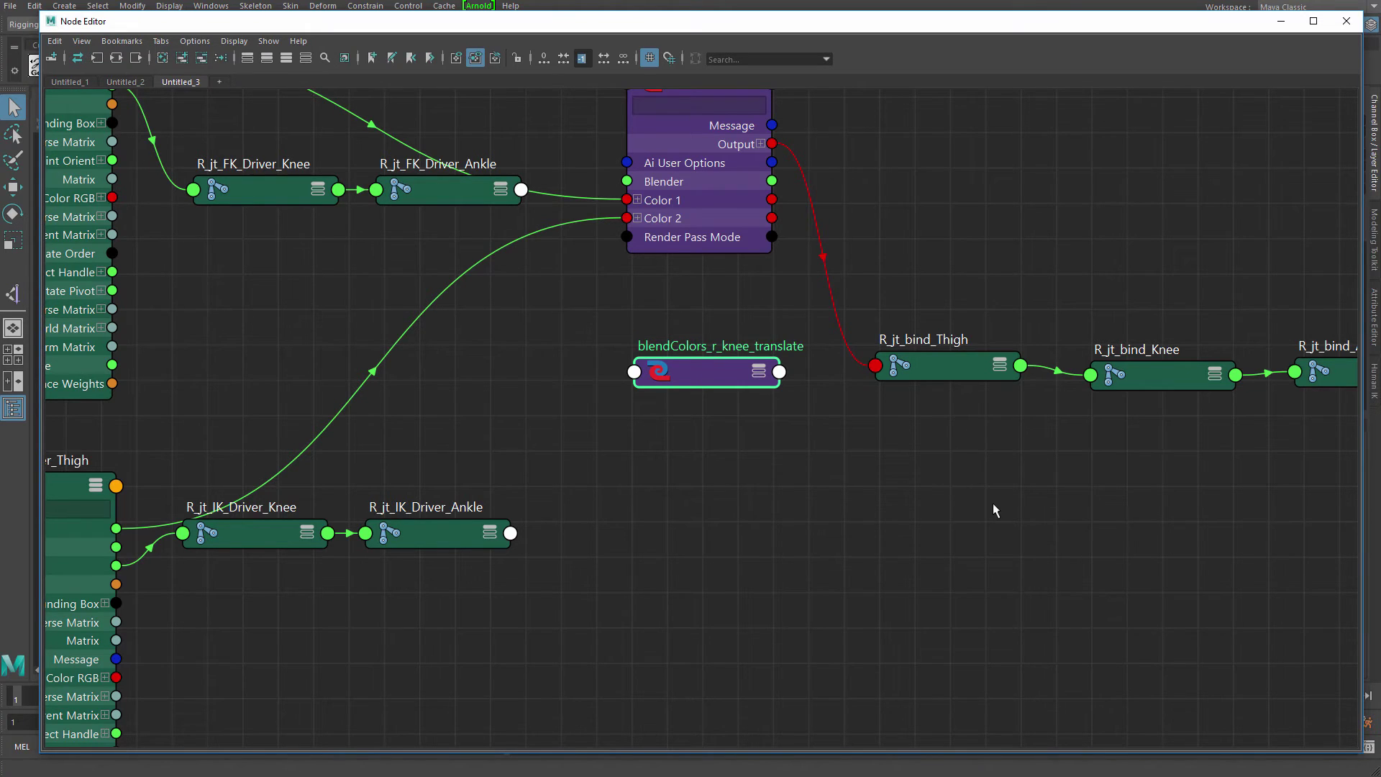
- Duplicate the knee blend node, place the copy beneath it and rename it blendColors_r_ankle_translate
{"action": "scroll", "coordinate": [935, 507], "scroll_direction": "down", "scroll_amount": 6}
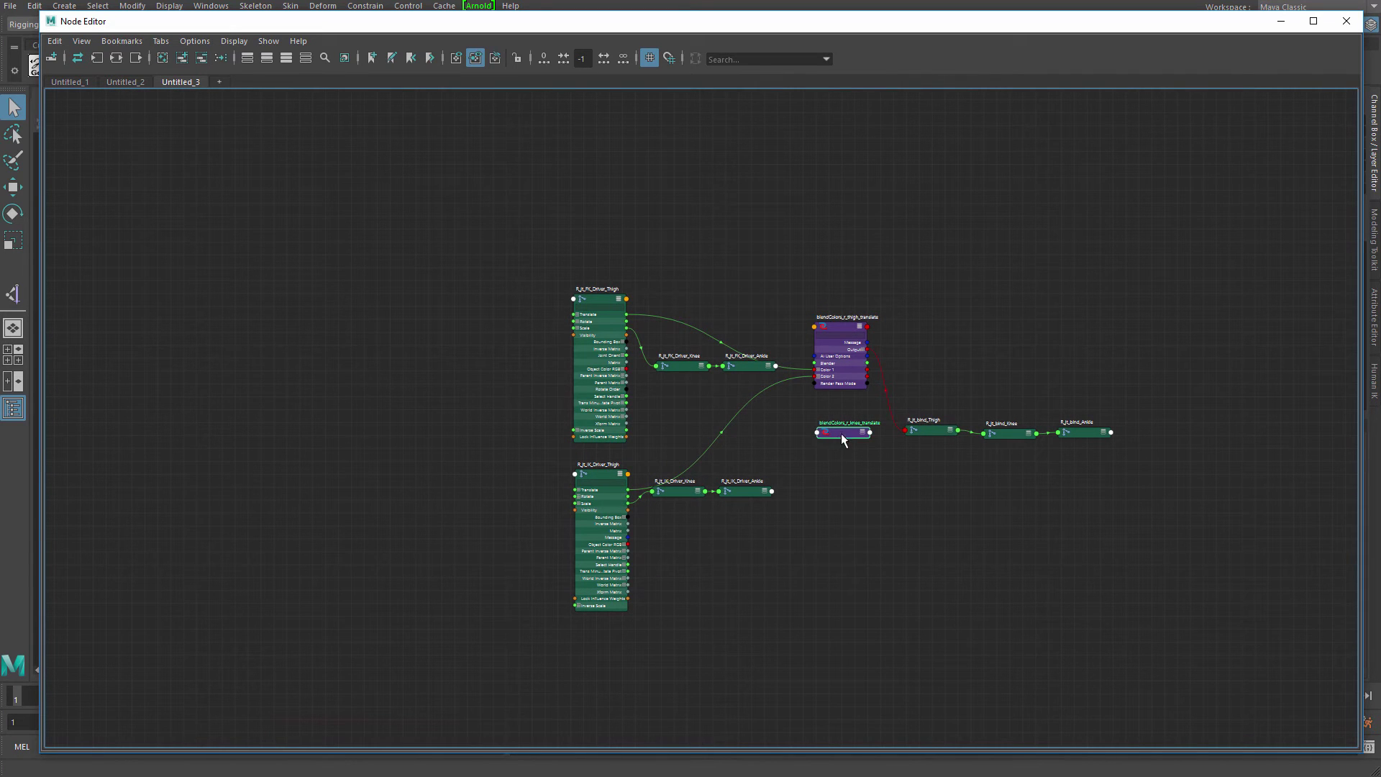
{"action": "key", "text": "ctrl+d"}
{"action": "left_click_drag", "start_coordinate": [320, 446], "coordinate": [878, 517]}
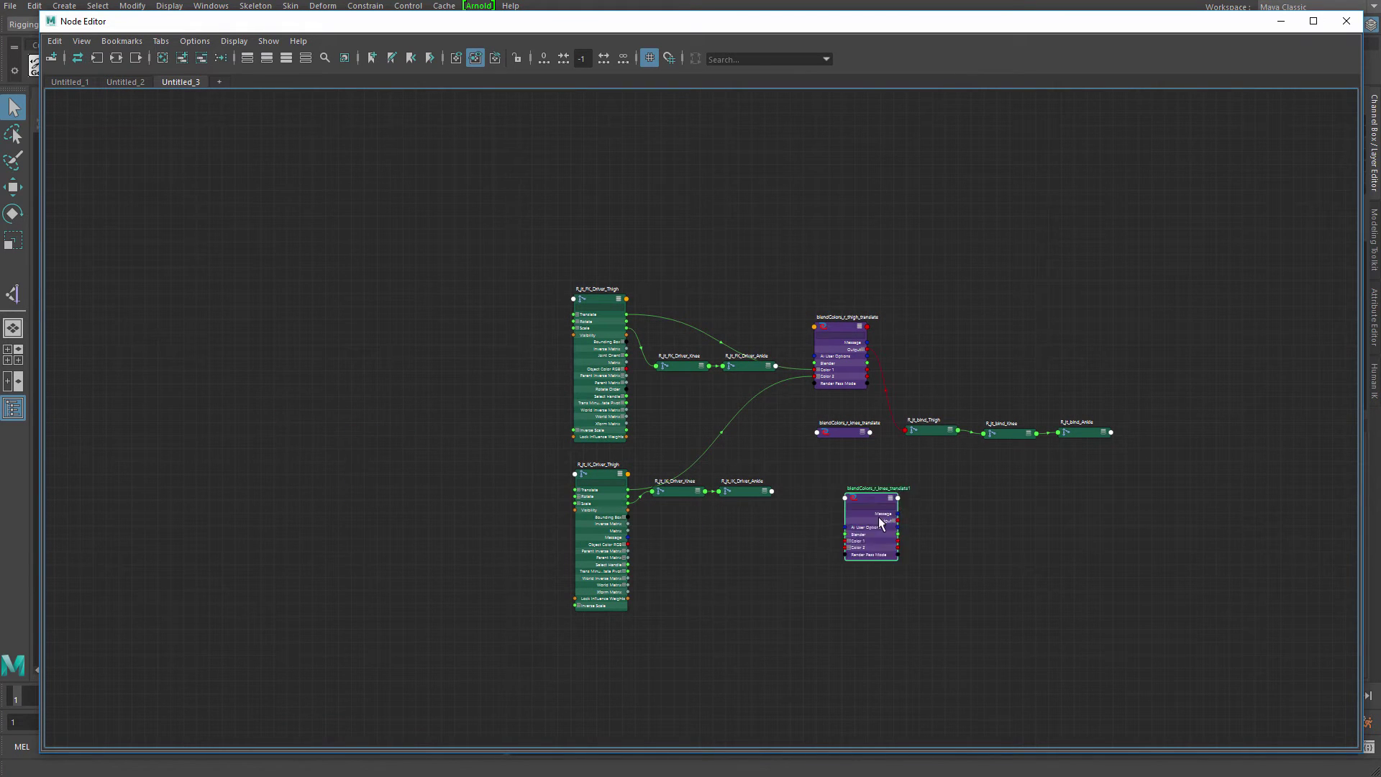
{"action": "scroll", "coordinate": [878, 517], "scroll_direction": "up", "scroll_amount": 8}
{"action": "double_click", "coordinate": [936, 375]}
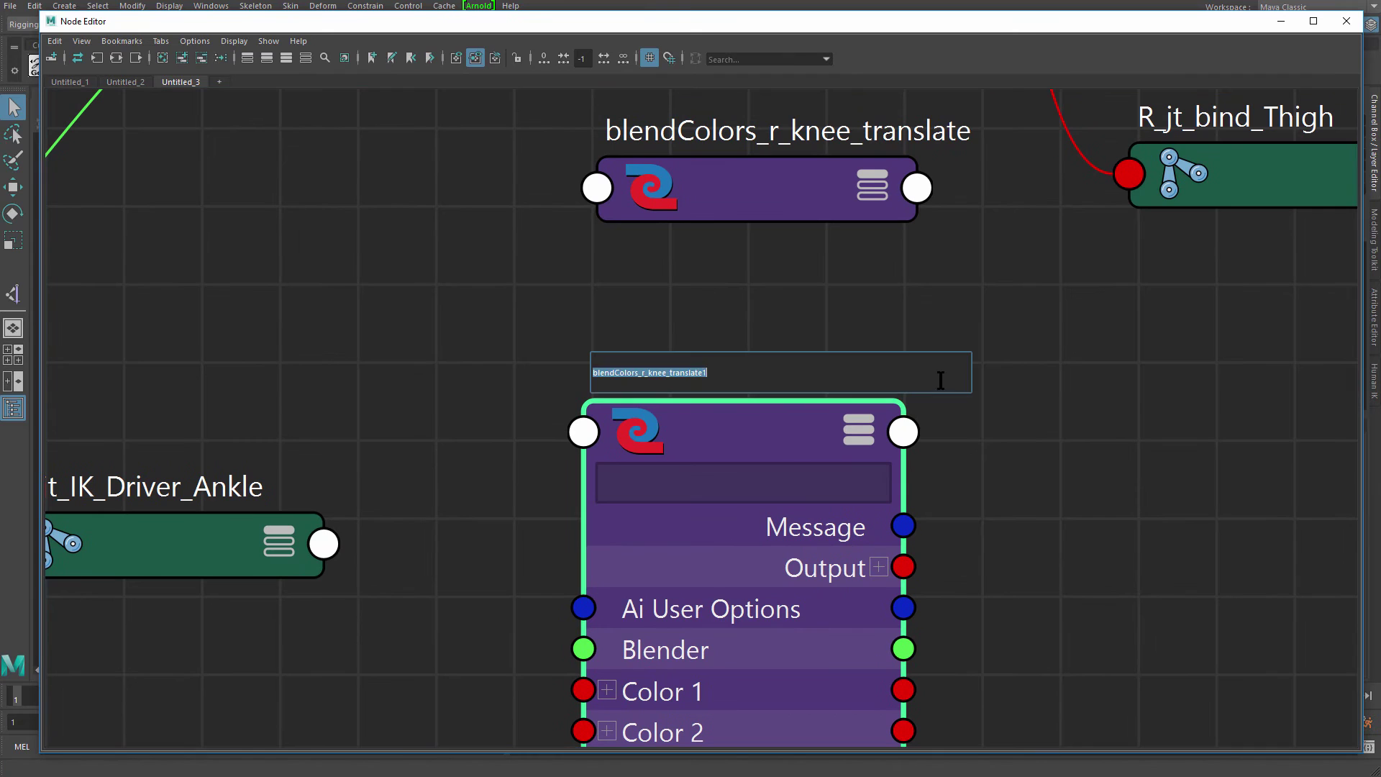
{"action": "left_click", "coordinate": [909, 380]}
{"action": "key", "text": "BackSpace"}
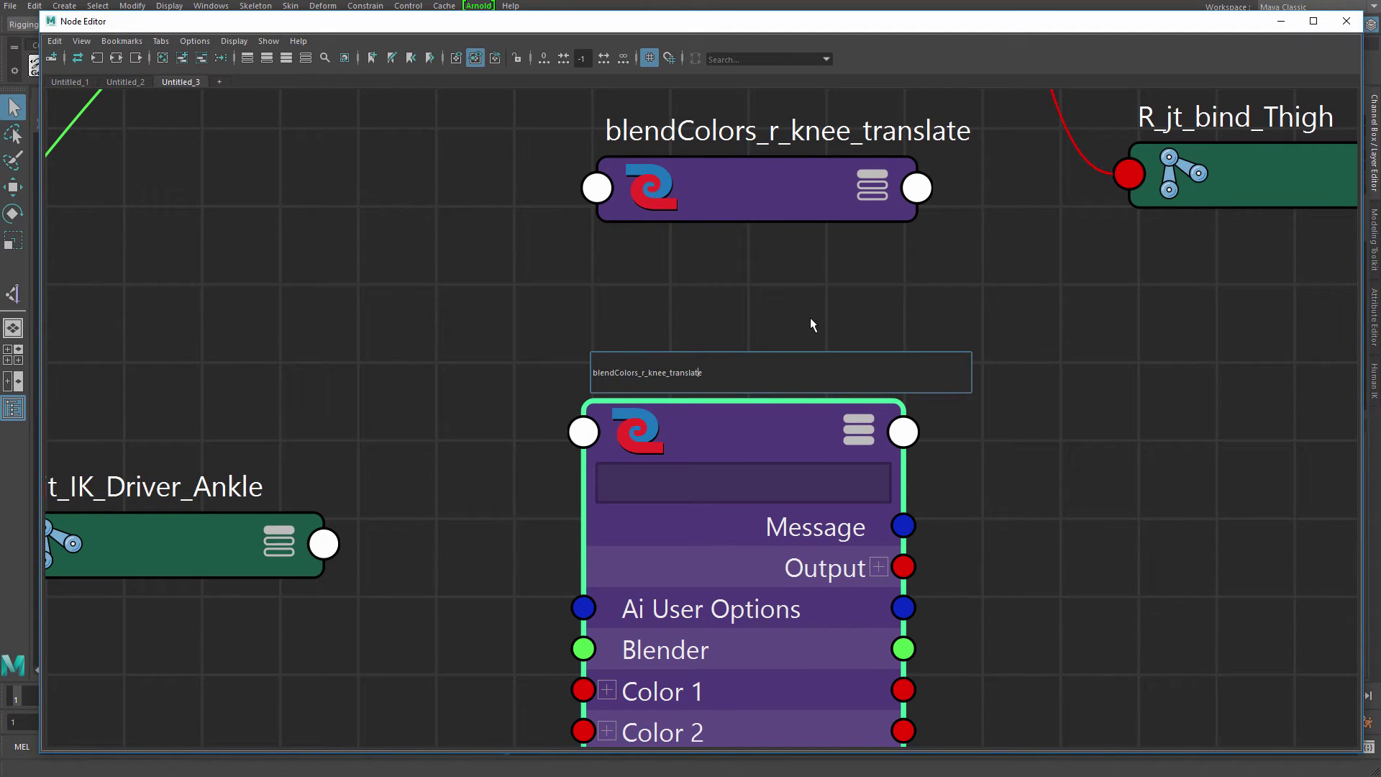
{"action": "key", "text": "Left"}
{"action": "key", "text": "Left"}
{"action": "key", "text": "Left"}
{"action": "key", "text": "BackSpace"}
{"action": "key", "text": "BackSpace"}
{"action": "key", "text": "BackSpace"}
{"action": "key", "text": "BackSpace"}
{"action": "type", "text": "ankle"}
{"action": "key", "text": "Return"}
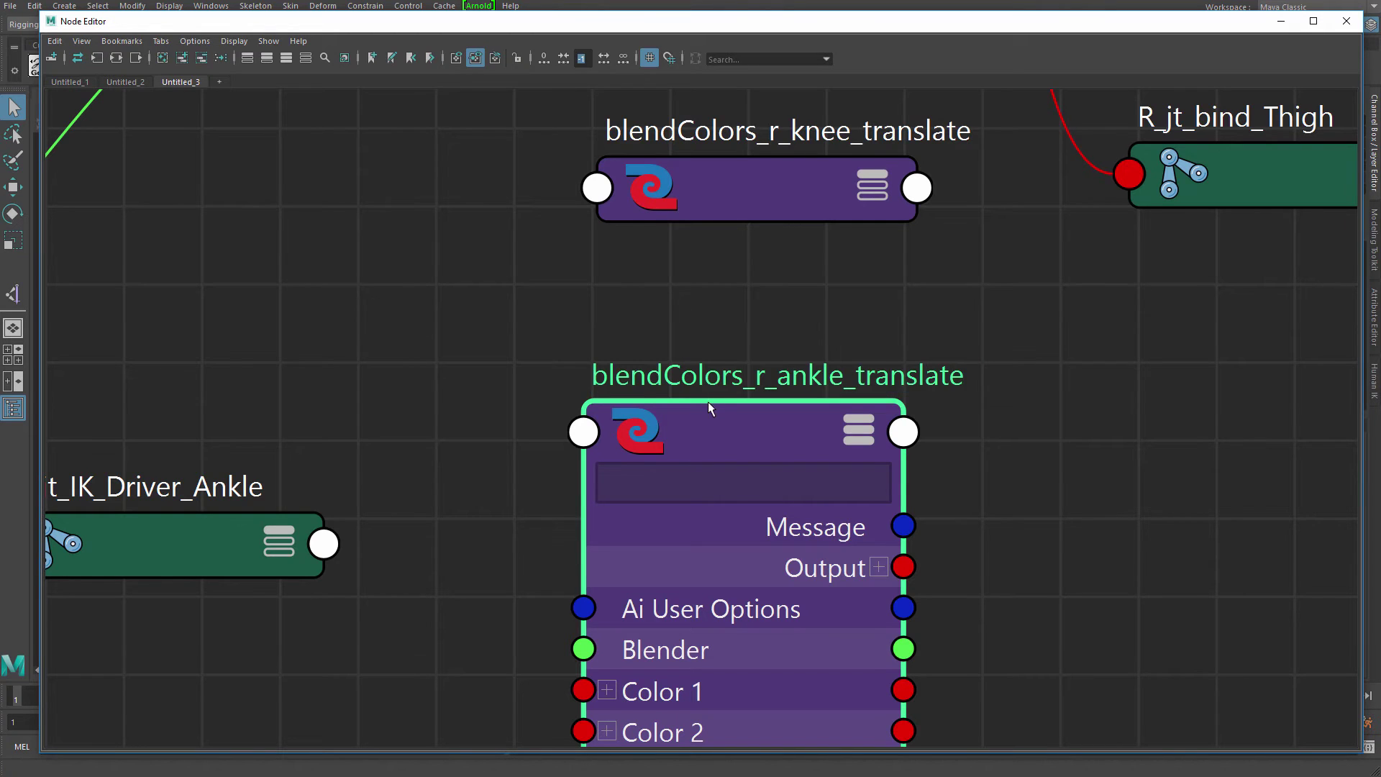
- Expand blendColors_r_knee_translate to show its attributes and move the ankle blend node down clear of it
{"action": "scroll", "coordinate": [708, 402], "scroll_direction": "down", "scroll_amount": 5}
{"action": "right_click_drag", "start_coordinate": [616, 341], "coordinate": [576, 329], "text": "alt"}
{"action": "middle_click_drag", "start_coordinate": [576, 330], "coordinate": [567, 371], "text": "alt"}
{"action": "left_click_drag", "start_coordinate": [744, 359], "coordinate": [741, 344]}
{"action": "key", "text": "3"}
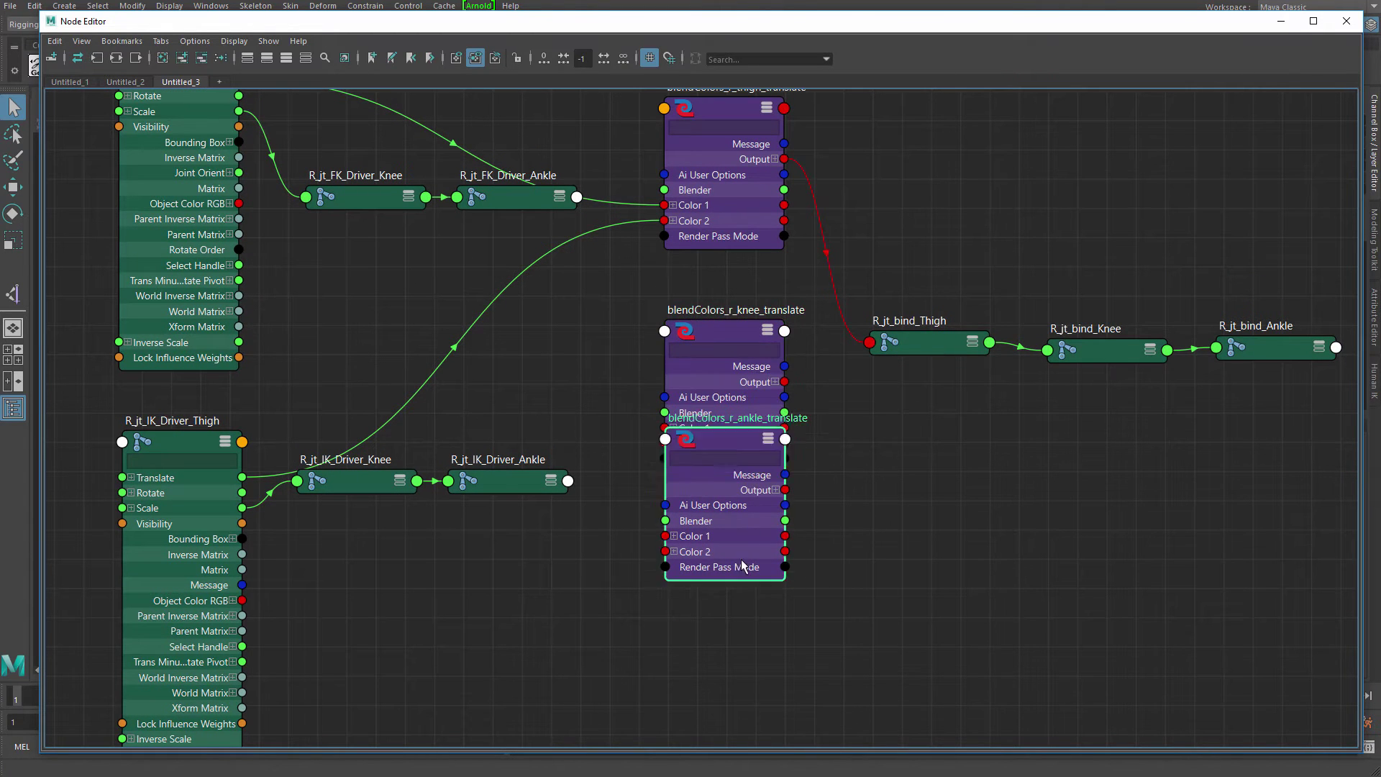
{"action": "left_click_drag", "start_coordinate": [741, 559], "coordinate": [749, 661]}
{"action": "middle_click_drag", "start_coordinate": [610, 449], "coordinate": [673, 416], "text": "alt"}
- Expand the FK and IK driver knee nodes and arrange them beside their thigh nodes without overlapping
{"action": "scroll", "coordinate": [672, 416], "scroll_direction": "down", "scroll_amount": 4}
{"action": "left_click_drag", "start_coordinate": [554, 286], "coordinate": [553, 240]}
{"action": "key", "text": "3"}
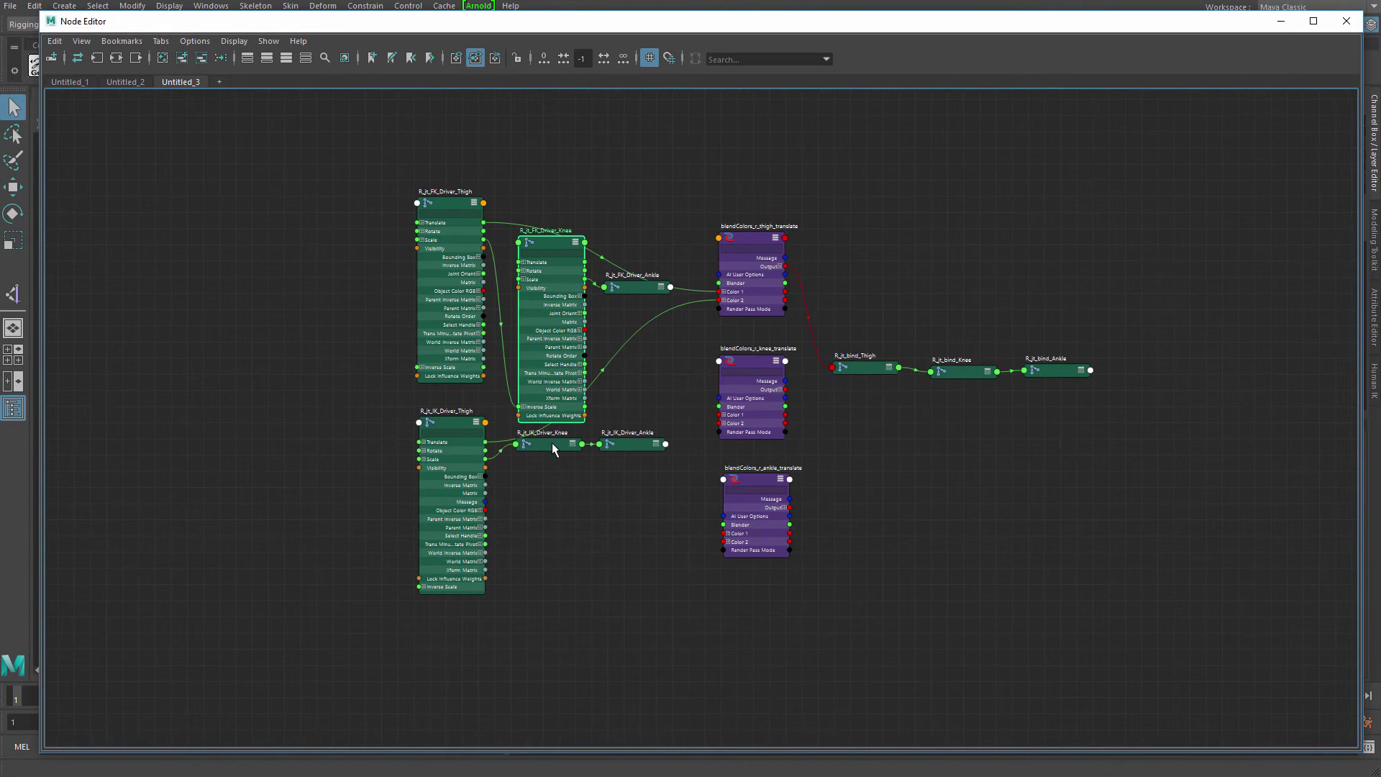
{"action": "left_click_drag", "start_coordinate": [549, 446], "coordinate": [553, 471]}
{"action": "key", "text": "3"}
{"action": "left_click_drag", "start_coordinate": [547, 371], "coordinate": [541, 333]}
{"action": "scroll", "coordinate": [601, 380], "scroll_direction": "up", "scroll_amount": 3}
{"action": "middle_click_drag", "start_coordinate": [611, 393], "coordinate": [592, 382], "text": "alt"}
{"action": "left_click_drag", "start_coordinate": [536, 567], "coordinate": [531, 531]}
{"action": "middle_click_drag", "start_coordinate": [610, 417], "coordinate": [611, 452], "text": "alt"}
- Connect R_jt_FK_Driver_Knee's Translate to Color 1 of blendColors_r_knee_translate
{"action": "scroll", "coordinate": [608, 424], "scroll_direction": "up", "scroll_amount": 2}
{"action": "left_click_drag", "start_coordinate": [548, 146], "coordinate": [813, 470]}
{"action": "middle_click_drag", "start_coordinate": [732, 449], "coordinate": [729, 383], "text": "alt"}
{"action": "middle_click_drag", "start_coordinate": [670, 347], "coordinate": [703, 445], "text": "alt"}
{"action": "left_click_drag", "start_coordinate": [549, 384], "coordinate": [545, 374]}
{"action": "middle_click_drag", "start_coordinate": [601, 382], "coordinate": [576, 335], "text": "alt"}
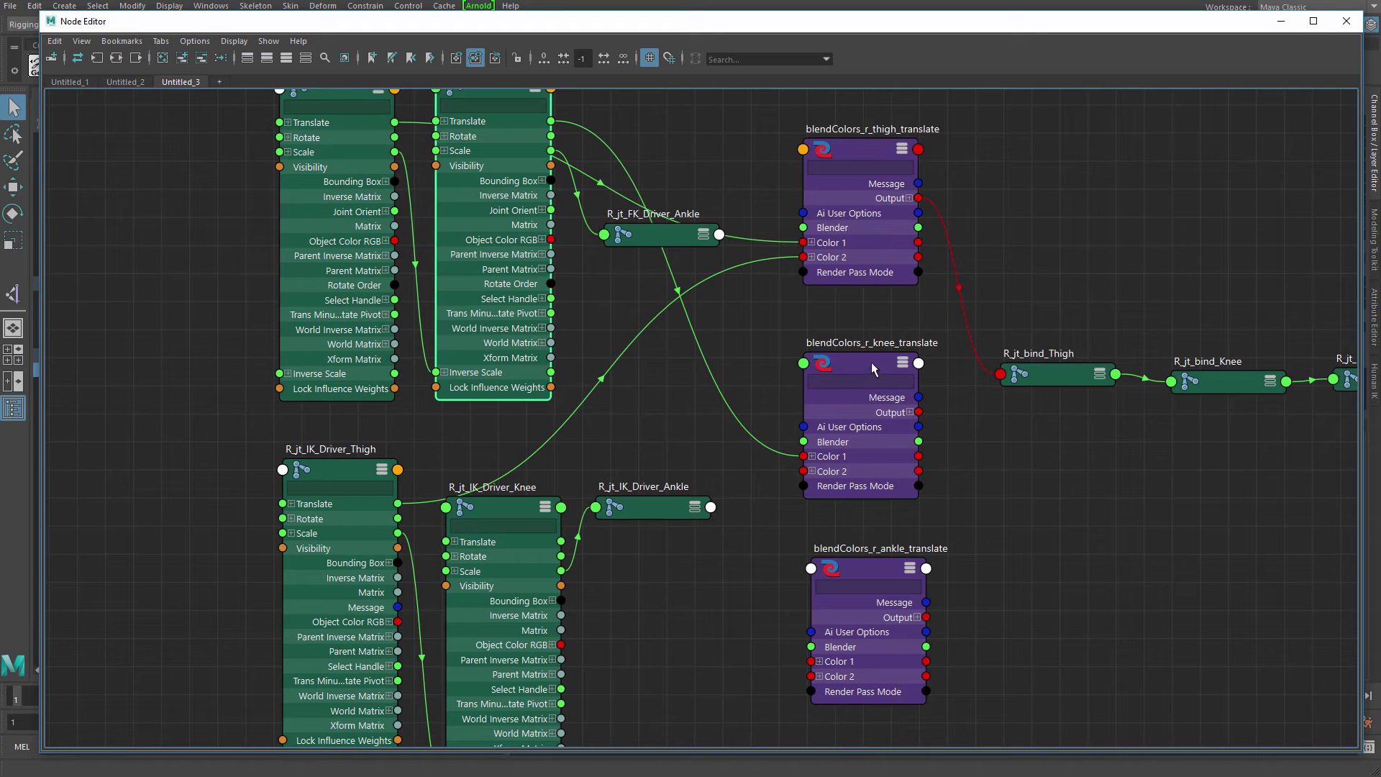
- Move the IK driver ankle node lower and connect R_jt_IK_Driver_Knee's Translate to Color 2 of blendColors_r_knee_translate
{"action": "middle_click_drag", "start_coordinate": [658, 523], "coordinate": [661, 478], "text": "alt"}
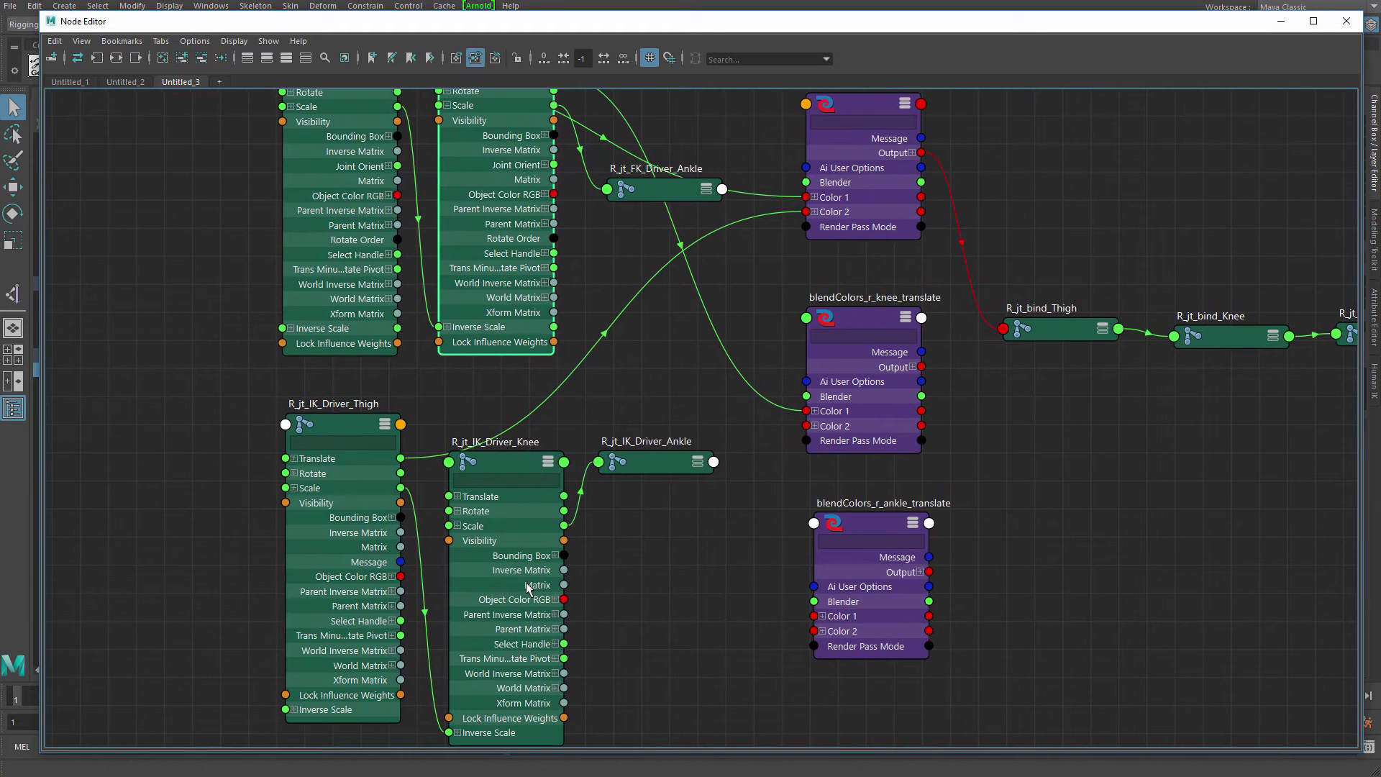
{"action": "left_click_drag", "start_coordinate": [525, 582], "coordinate": [519, 592]}
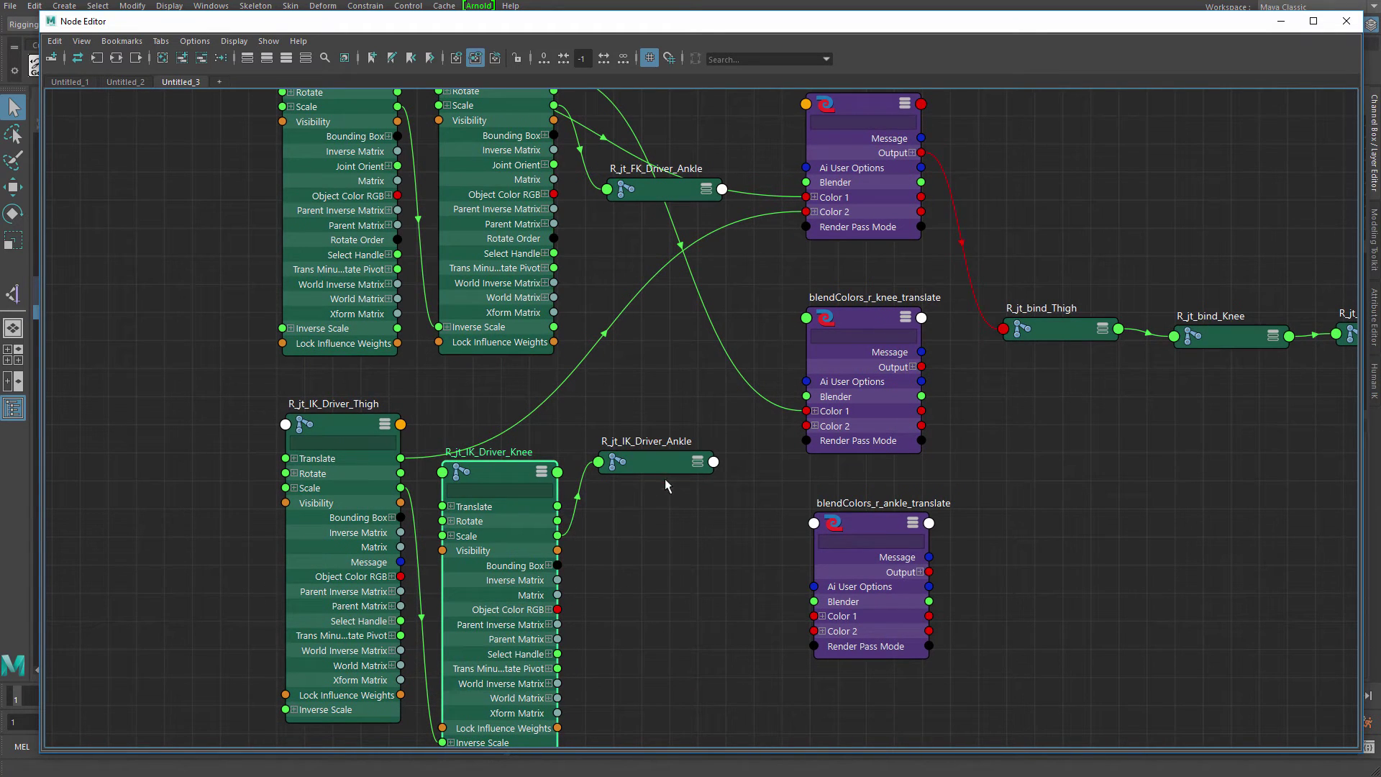
{"action": "left_click_drag", "start_coordinate": [662, 467], "coordinate": [676, 581]}
{"action": "left_click_drag", "start_coordinate": [558, 508], "coordinate": [806, 426]}
{"action": "left_click_drag", "start_coordinate": [525, 560], "coordinate": [523, 576]}
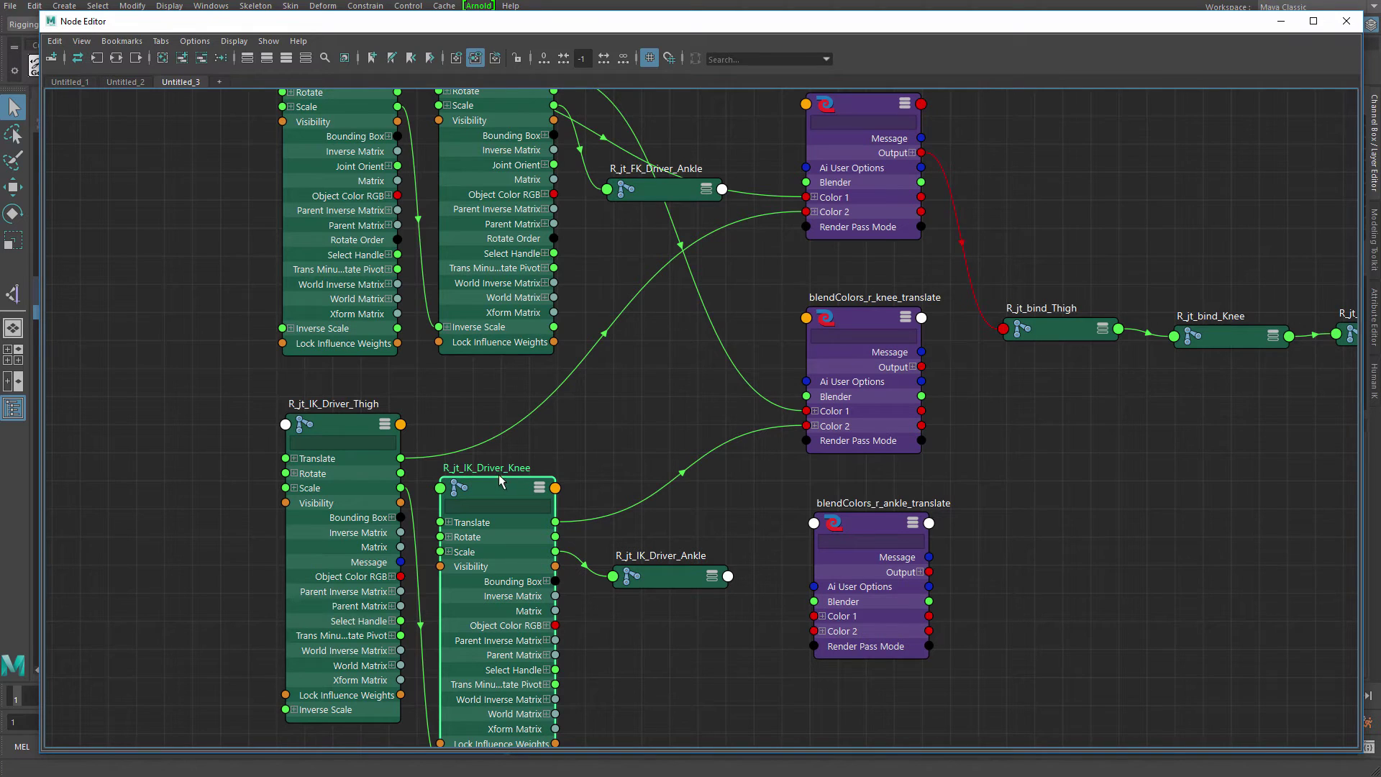
{"action": "middle_click_drag", "start_coordinate": [604, 466], "coordinate": [586, 457], "text": "alt"}
{"action": "left_click_drag", "start_coordinate": [510, 568], "coordinate": [510, 557]}
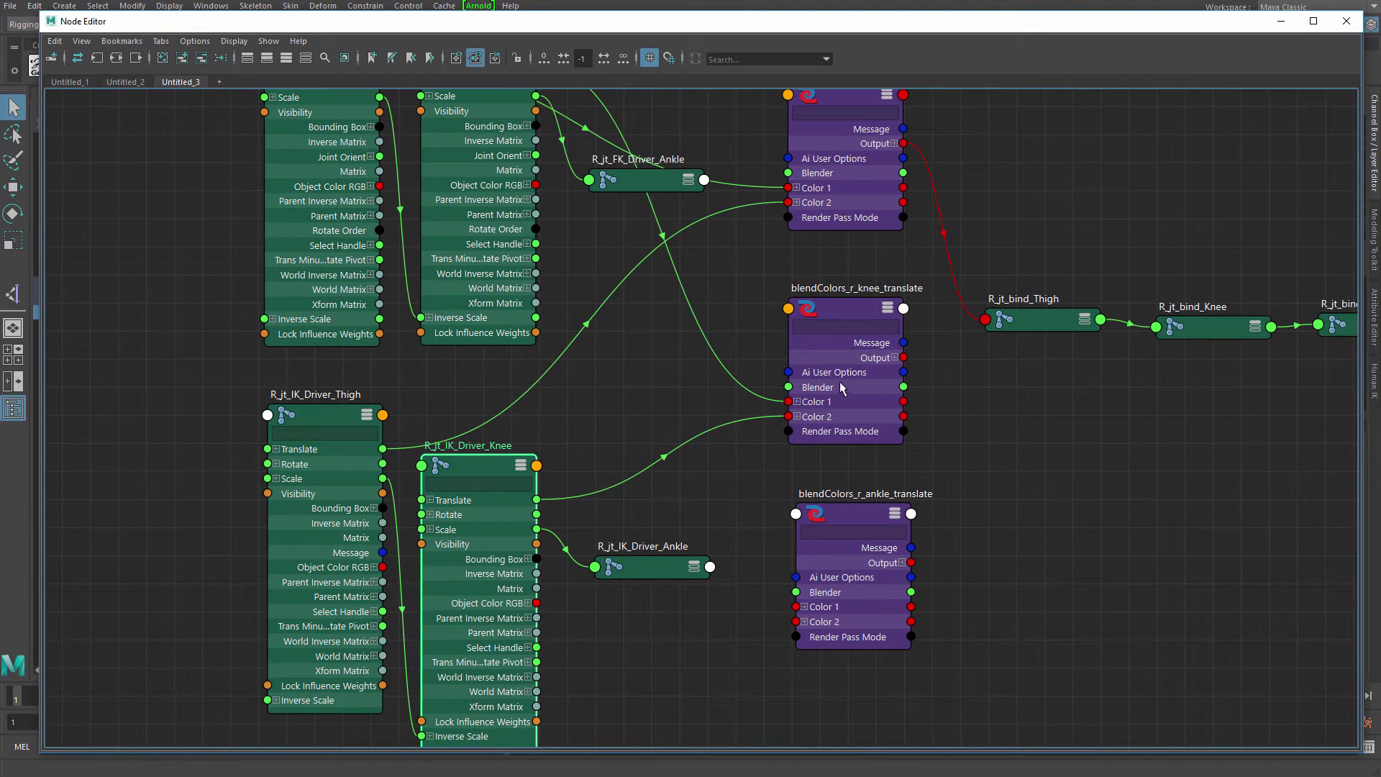
- Expand R_jt_bind_Knee, connect the knee blend node's Output to its Translate, and collapse the joint node again
{"action": "left_click_drag", "start_coordinate": [841, 383], "coordinate": [846, 373]}
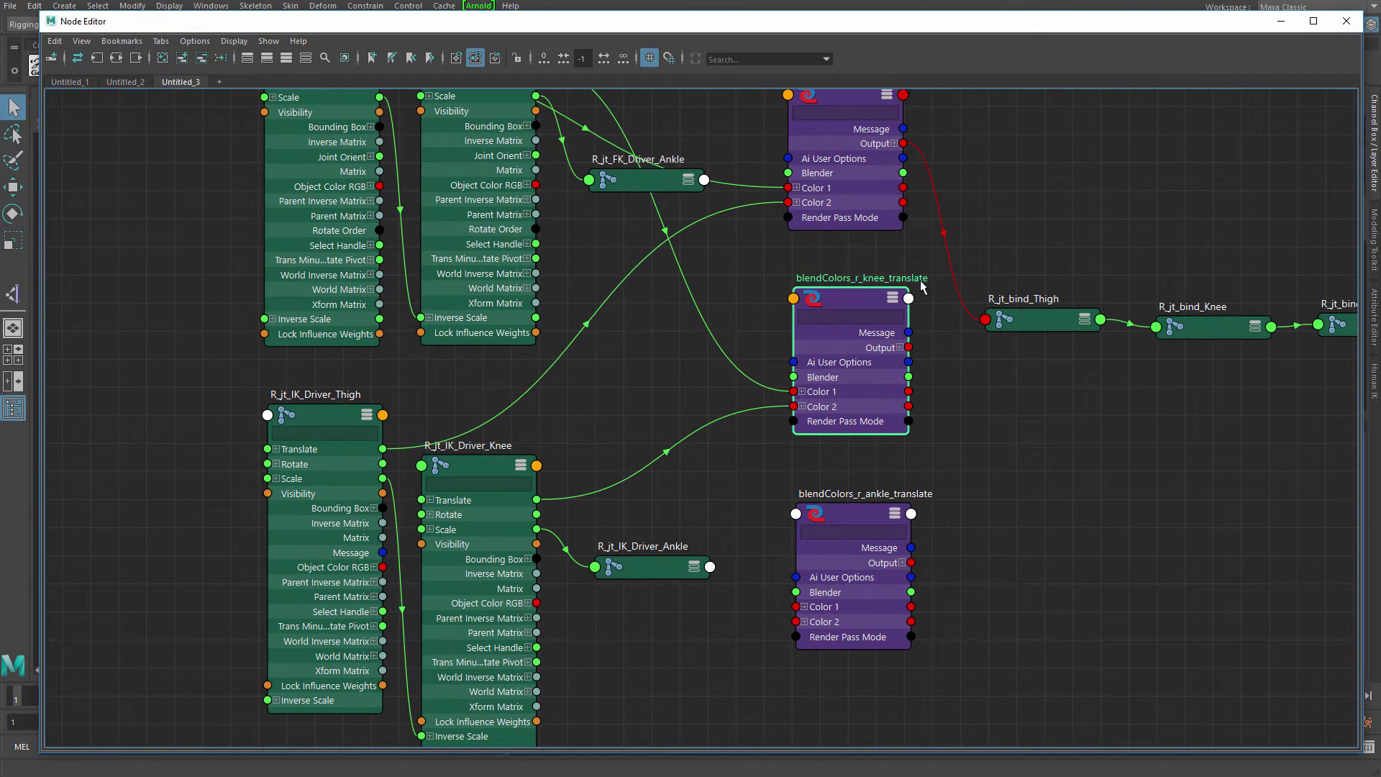
{"action": "middle_click_drag", "start_coordinate": [868, 372], "coordinate": [827, 365], "text": "alt"}
{"action": "left_click_drag", "start_coordinate": [827, 364], "coordinate": [823, 361]}
{"action": "middle_click_drag", "start_coordinate": [811, 374], "coordinate": [831, 386], "text": "alt"}
{"action": "scroll", "coordinate": [831, 386], "scroll_direction": "down", "scroll_amount": 3}
{"action": "middle_click_drag", "start_coordinate": [715, 377], "coordinate": [632, 396], "text": "alt"}
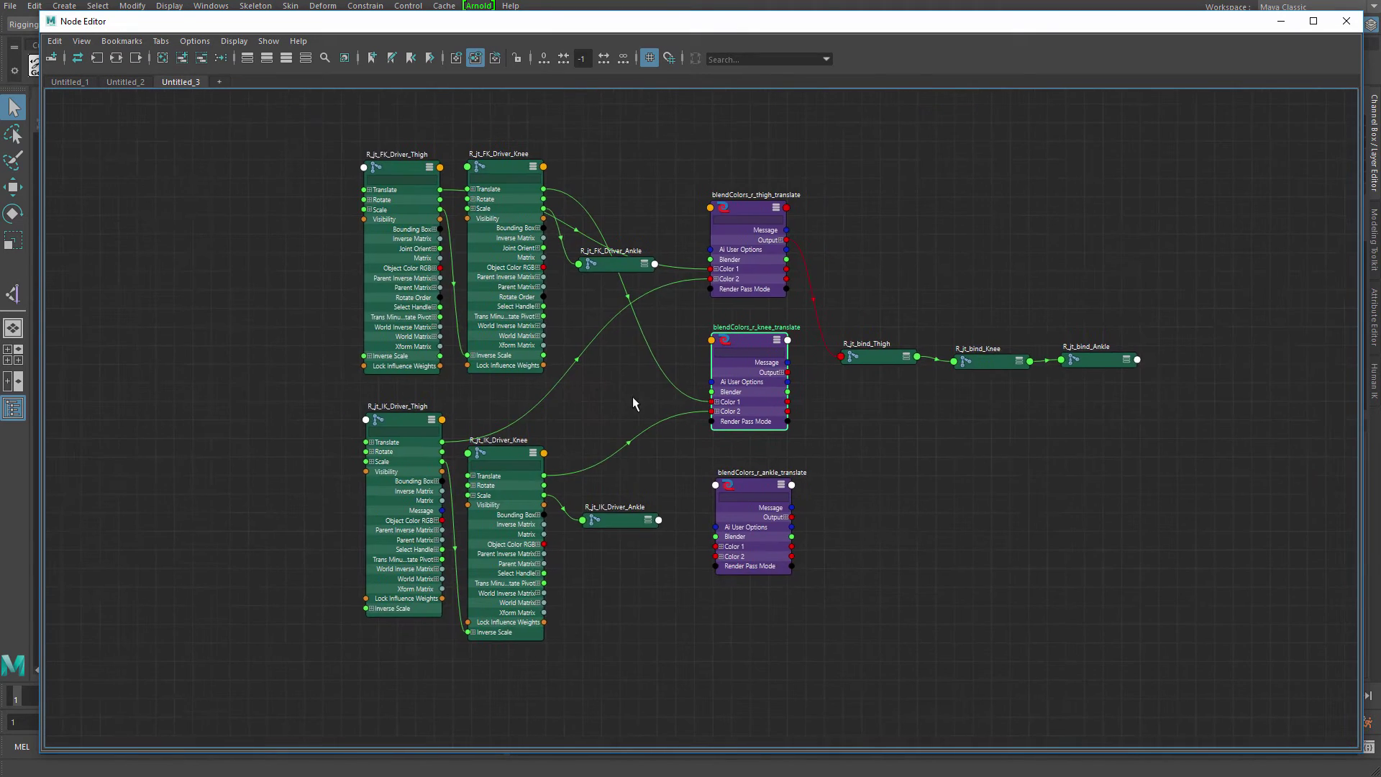
{"action": "scroll", "coordinate": [632, 396], "scroll_direction": "up", "scroll_amount": 2}
{"action": "middle_click_drag", "start_coordinate": [898, 395], "coordinate": [800, 370], "text": "alt"}
{"action": "left_click_drag", "start_coordinate": [991, 331], "coordinate": [990, 349]}
{"action": "key", "text": "3"}
{"action": "middle_click_drag", "start_coordinate": [769, 394], "coordinate": [744, 376], "text": "alt"}
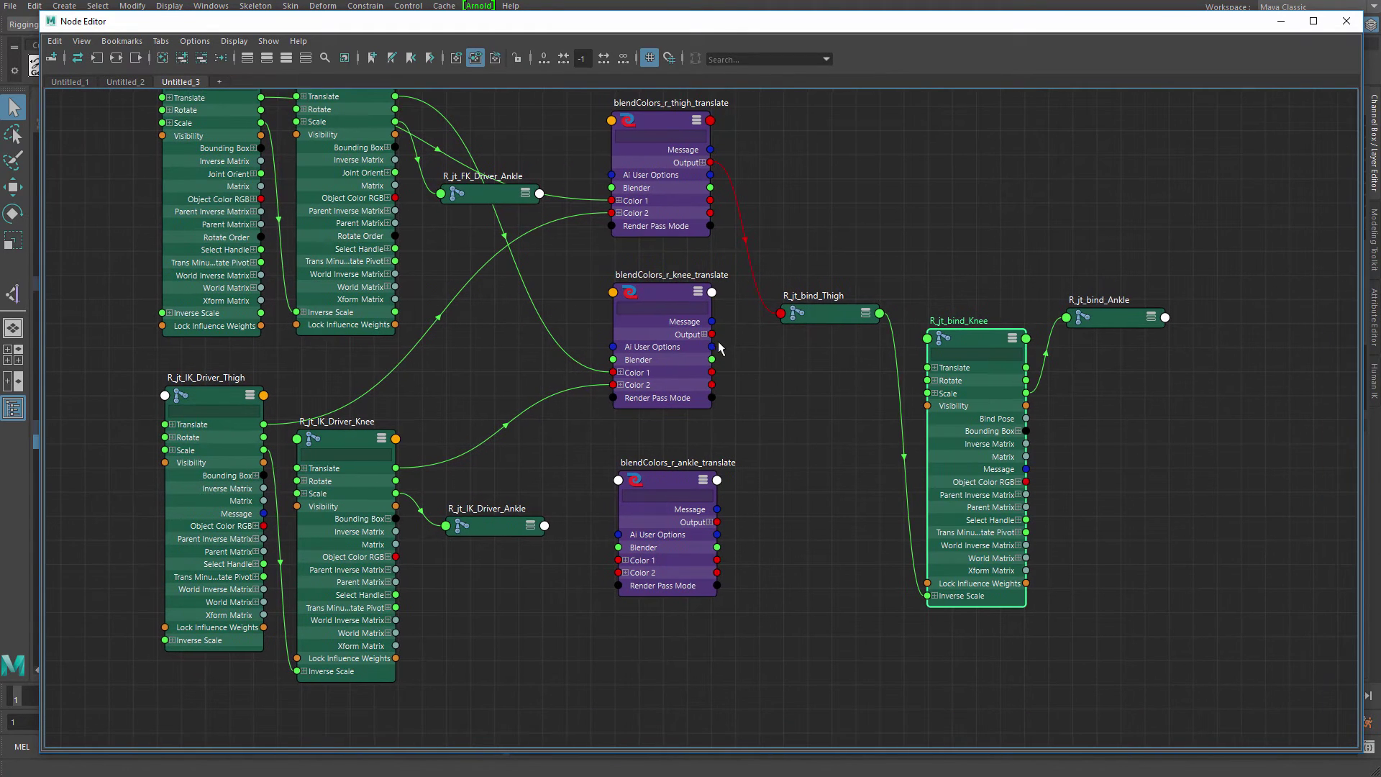
{"action": "left_click_drag", "start_coordinate": [712, 334], "coordinate": [971, 340]}
{"action": "key", "text": "1"}
- Expand R_jt_bind_Ankle, R_jt_FK_Driver_Ankle and R_jt_IK_Driver_Ankle to show their full attribute lists
{"action": "left_click_drag", "start_coordinate": [1122, 319], "coordinate": [1139, 358]}
{"action": "key", "text": "3"}
{"action": "middle_click_drag", "start_coordinate": [833, 469], "coordinate": [899, 495], "text": "alt"}
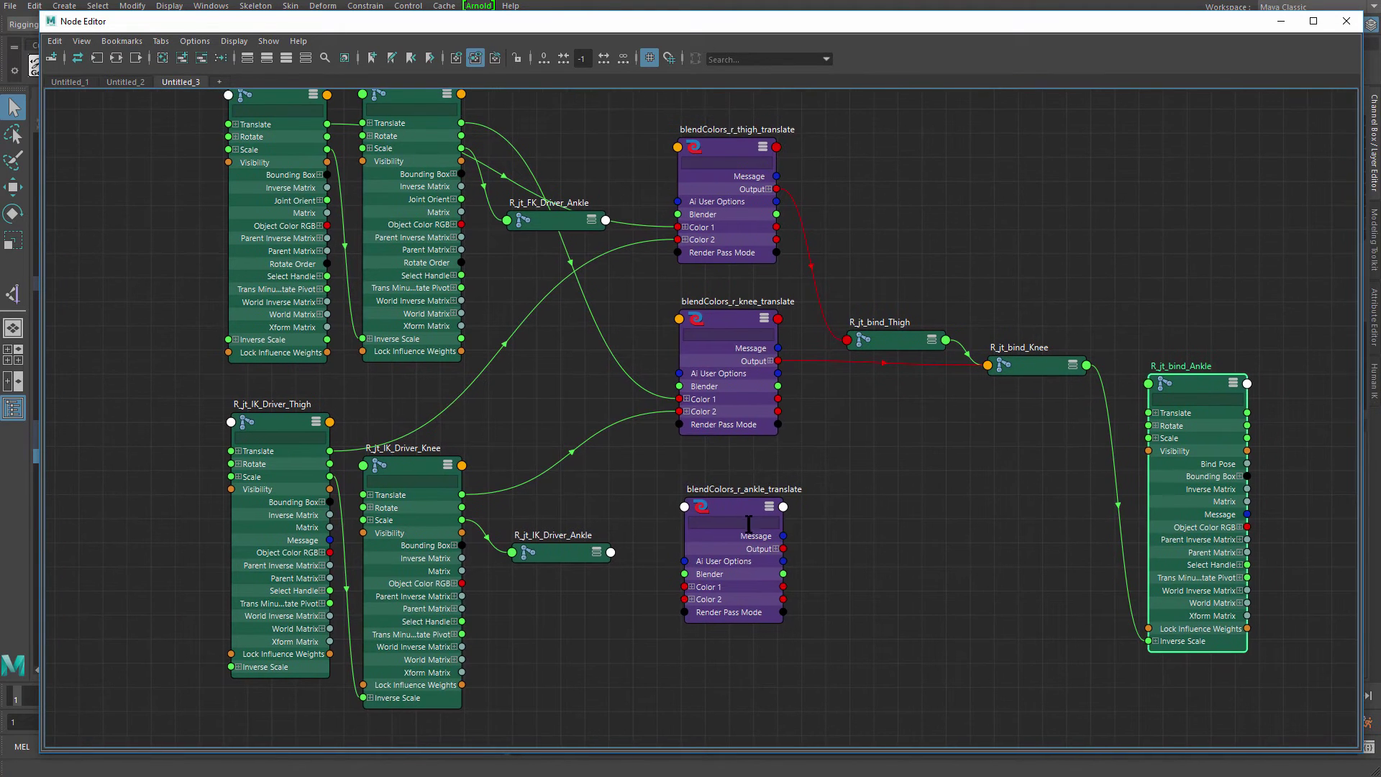
{"action": "middle_click_drag", "start_coordinate": [545, 300], "coordinate": [657, 327], "text": "alt"}
{"action": "left_click", "coordinate": [676, 248]}
{"action": "key", "text": "3"}
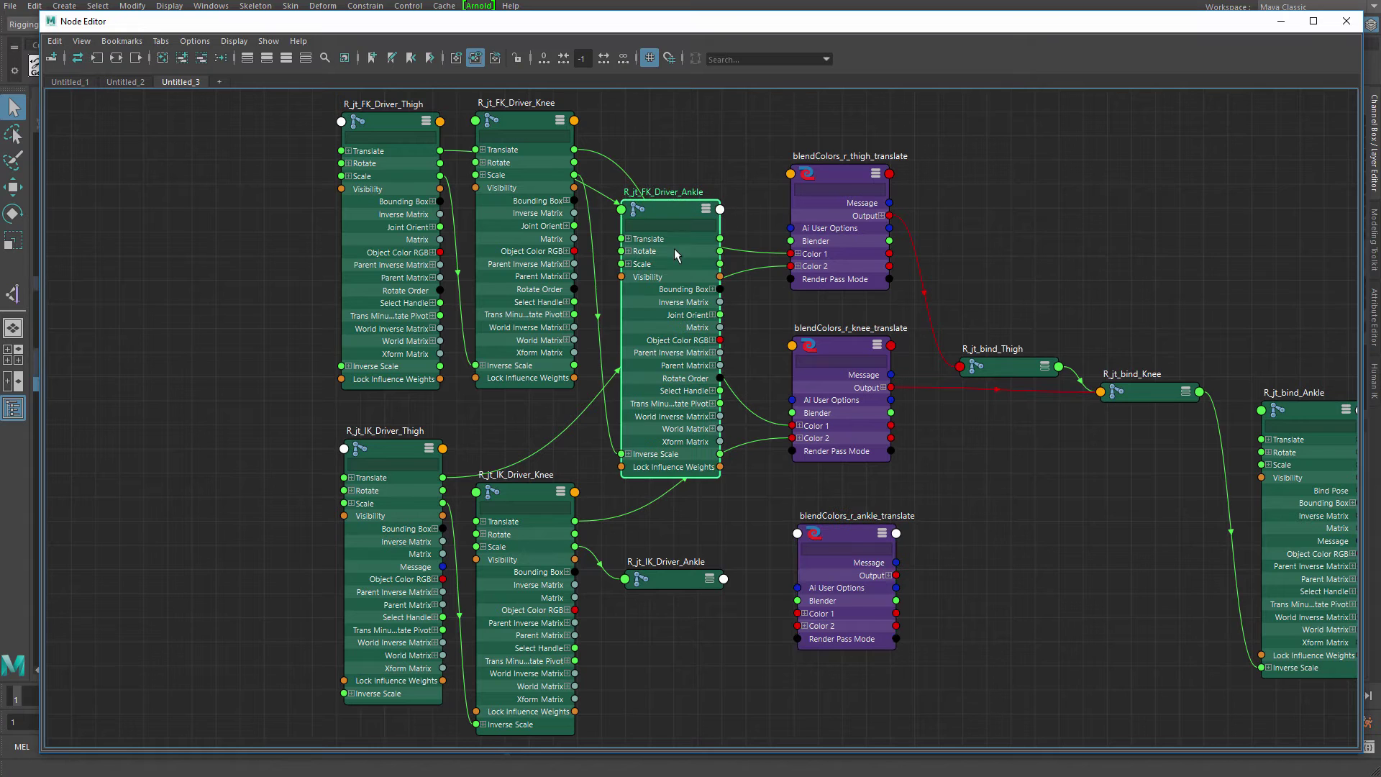
{"action": "left_click", "coordinate": [660, 575]}
{"action": "key", "text": "3"}
{"action": "middle_click_drag", "start_coordinate": [728, 499], "coordinate": [696, 489], "text": "alt"}
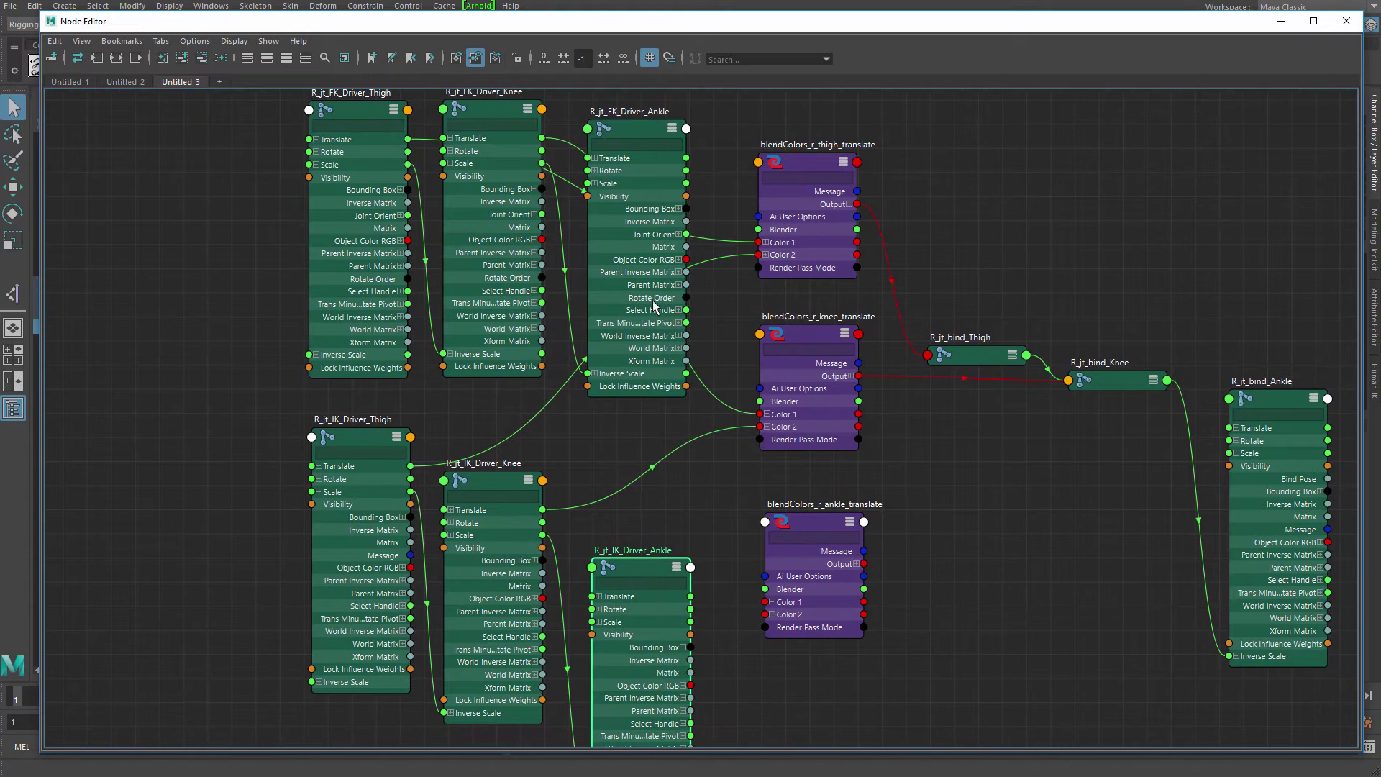
- Connect the Translate of R_jt_FK_Driver_Ankle and R_jt_IK_Driver_Ankle to Color 1 and Color 2 of blendColors_r_ankle_translate
{"action": "left_click_drag", "start_coordinate": [652, 301], "coordinate": [652, 343]}
{"action": "left_click_drag", "start_coordinate": [684, 202], "coordinate": [766, 615]}
{"action": "middle_click_drag", "start_coordinate": [766, 615], "coordinate": [557, 557], "text": "alt"}
- Connect the Output of blendColors_r_ankle_translate to R_jt_bind_Ankle's Translate
{"action": "left_click_drag", "start_coordinate": [657, 507], "coordinate": [1021, 370]}
{"action": "middle_click_drag", "start_coordinate": [814, 480], "coordinate": [817, 486], "text": "alt"}
{"action": "key", "text": "a"}
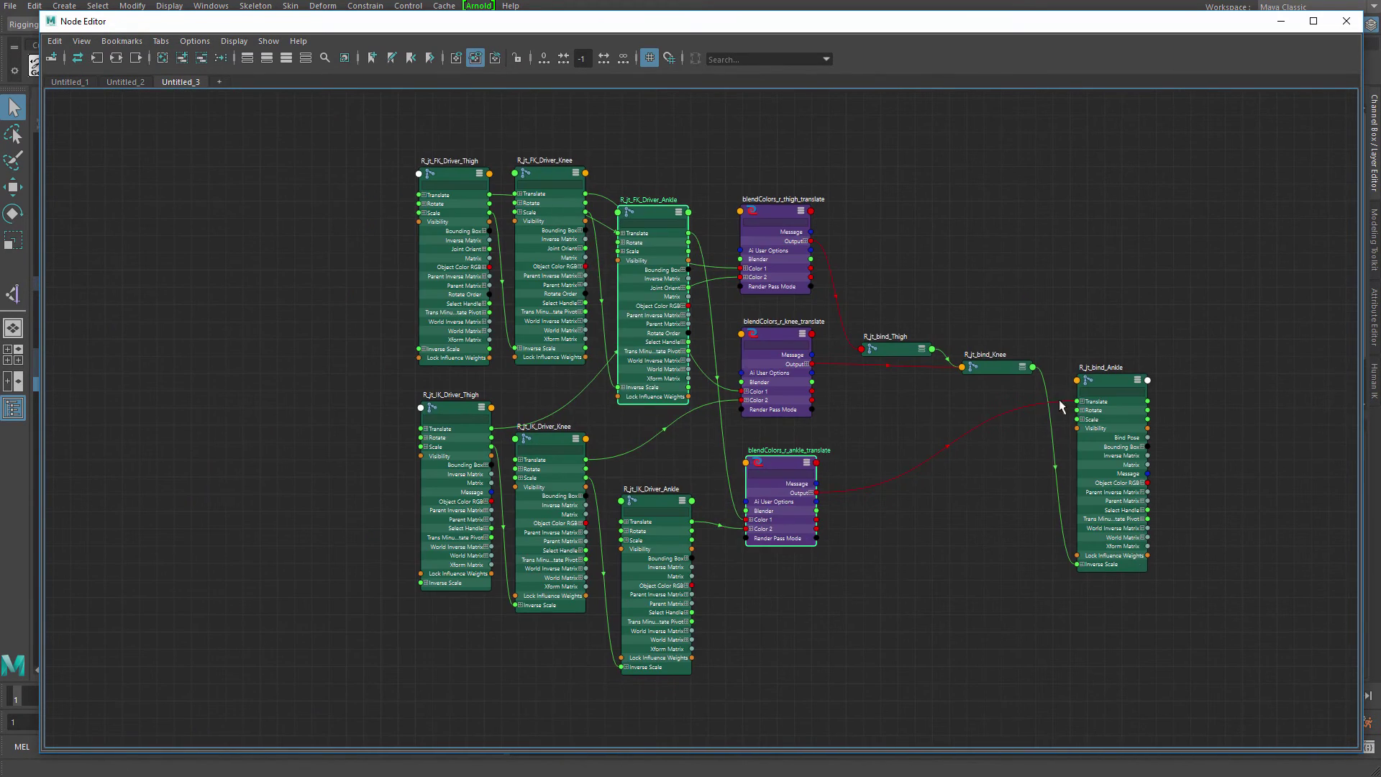
- Collapse R_jt_bind_Ankle and move the six FK and IK driver joint nodes farther away from the blendColors nodes
{"action": "left_click", "coordinate": [1112, 383]}
{"action": "key", "text": "1"}
{"action": "left_click_drag", "start_coordinate": [1103, 387], "coordinate": [1106, 413]}
{"action": "middle_click_drag", "start_coordinate": [913, 447], "coordinate": [1005, 450], "text": "alt"}
{"action": "left_click_drag", "start_coordinate": [344, 305], "coordinate": [510, 569]}
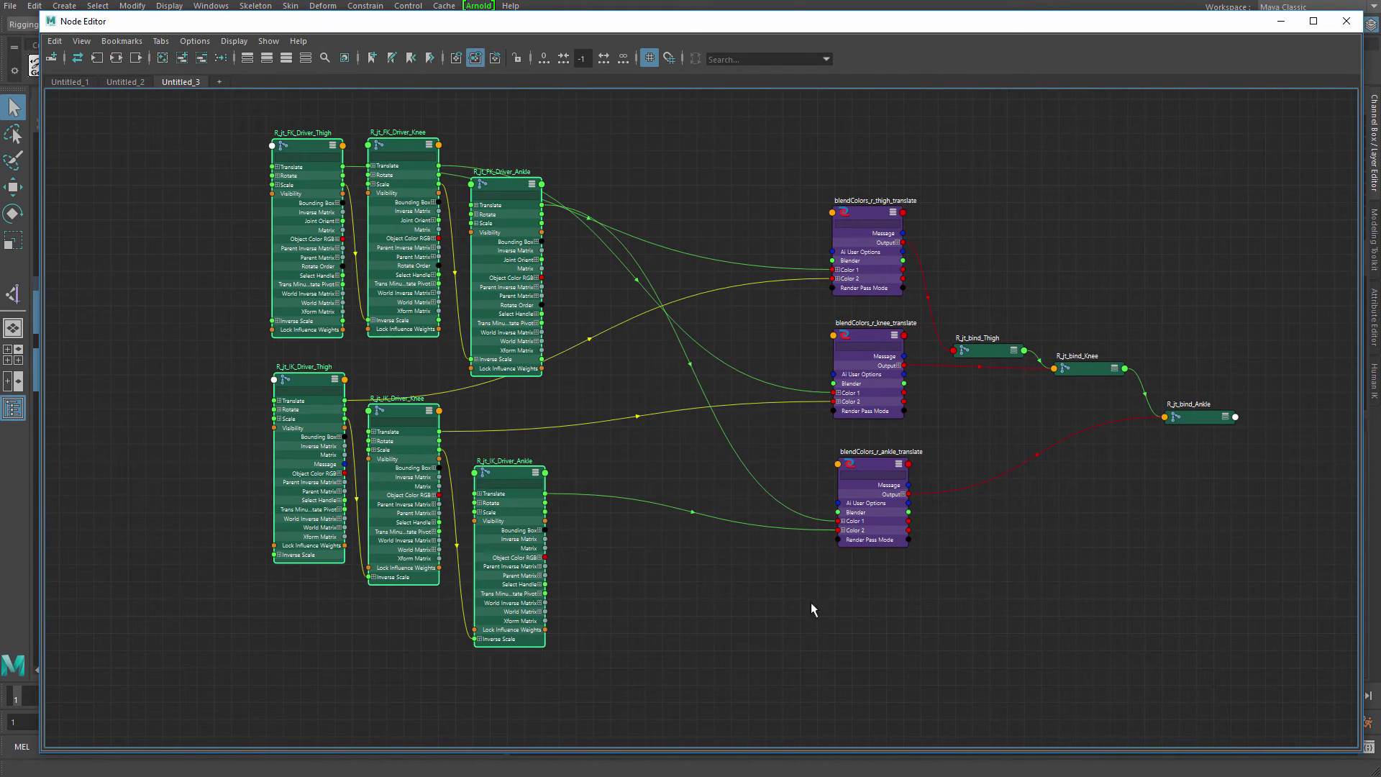
{"action": "left_click", "coordinate": [812, 603]}
- Expand R_jt_bind_Thigh, R_jt_bind_Knee and R_jt_bind_Ankle to show their full attribute lists
{"action": "left_click_drag", "start_coordinate": [988, 350], "coordinate": [995, 259]}
{"action": "key", "text": "3"}
{"action": "left_click_drag", "start_coordinate": [1091, 365], "coordinate": [1103, 357]}
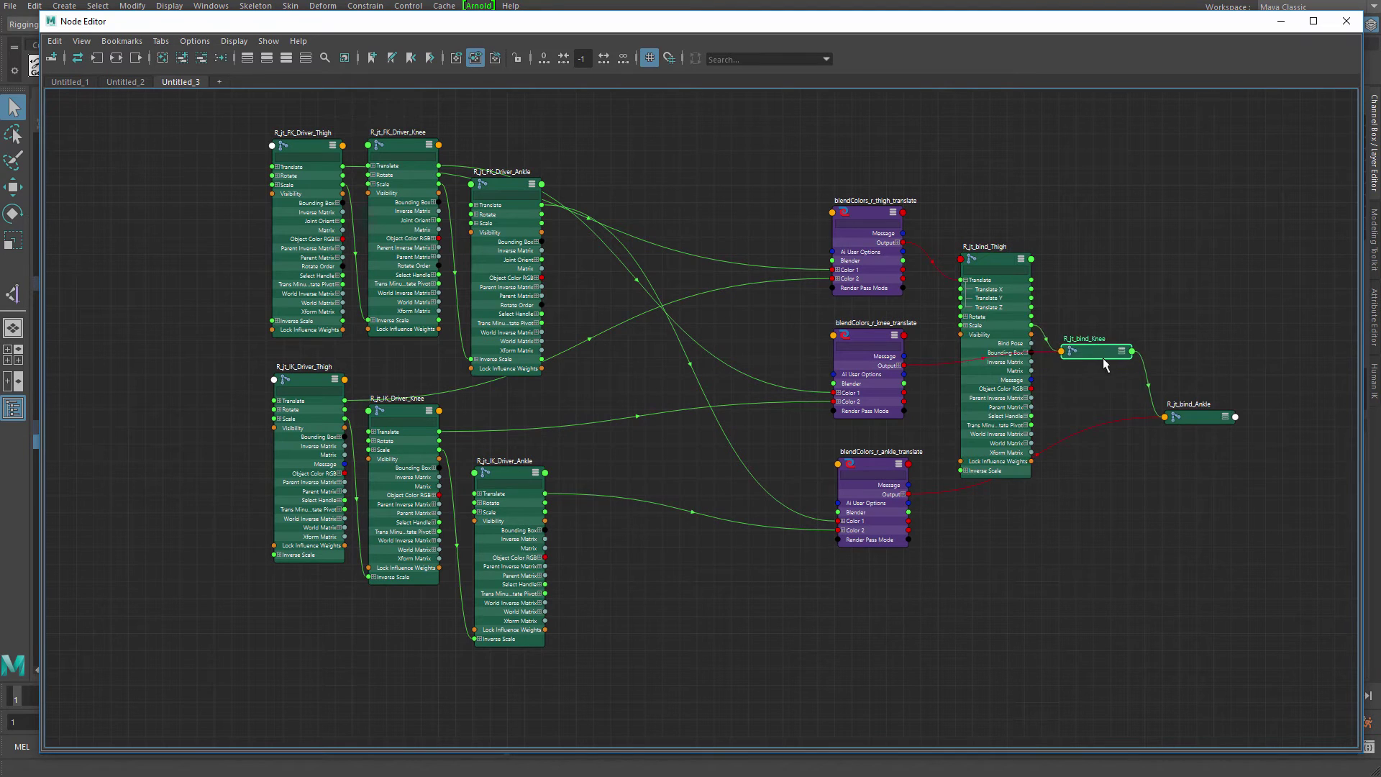
{"action": "key", "text": "3"}
{"action": "left_click_drag", "start_coordinate": [1207, 416], "coordinate": [1211, 429]}
{"action": "key", "text": "3"}
- Arrange the thigh, knee and ankle bind joint nodes in a descending staircase without overlaps
{"action": "left_click_drag", "start_coordinate": [1101, 367], "coordinate": [1085, 277]}
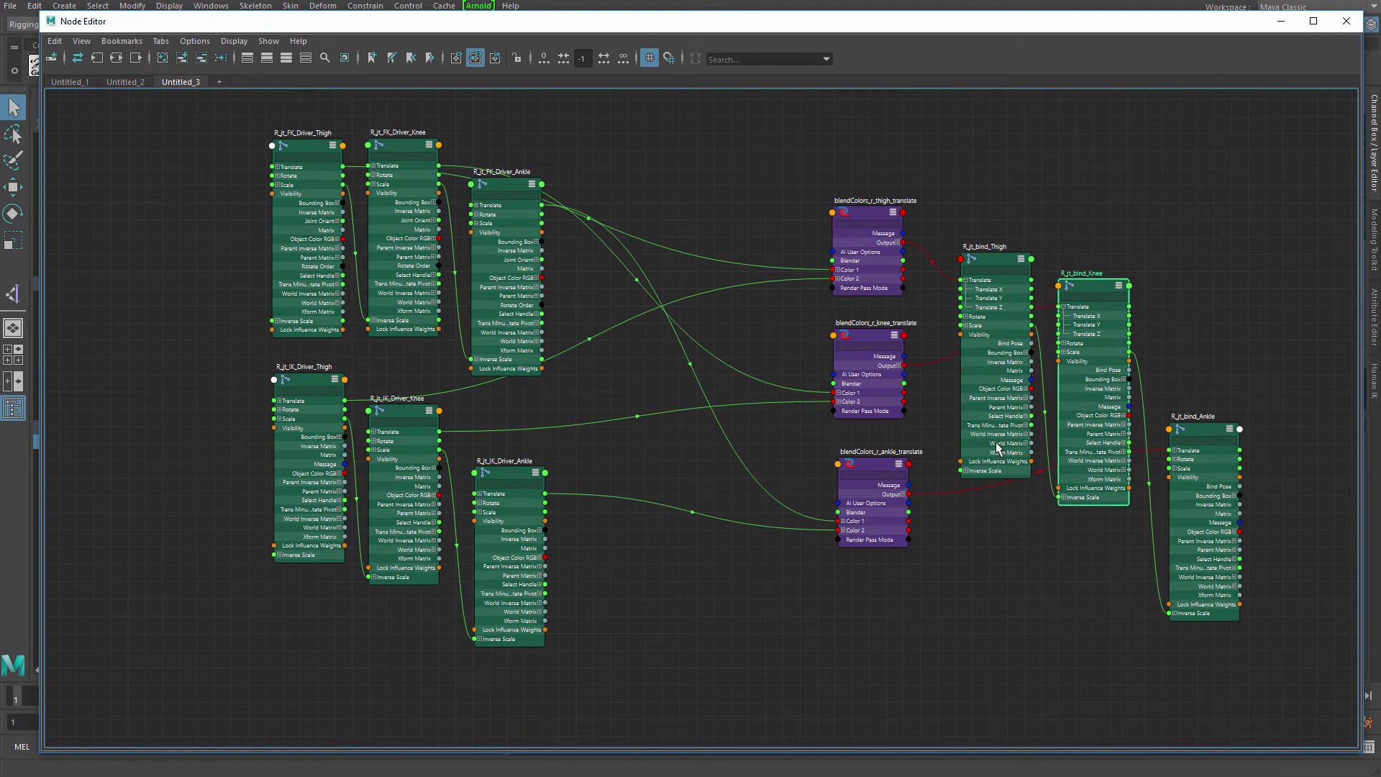
{"action": "left_click_drag", "start_coordinate": [994, 263], "coordinate": [990, 164]}
{"action": "left_click", "coordinate": [1086, 375]}
{"action": "left_click_drag", "start_coordinate": [1198, 495], "coordinate": [1172, 482]}
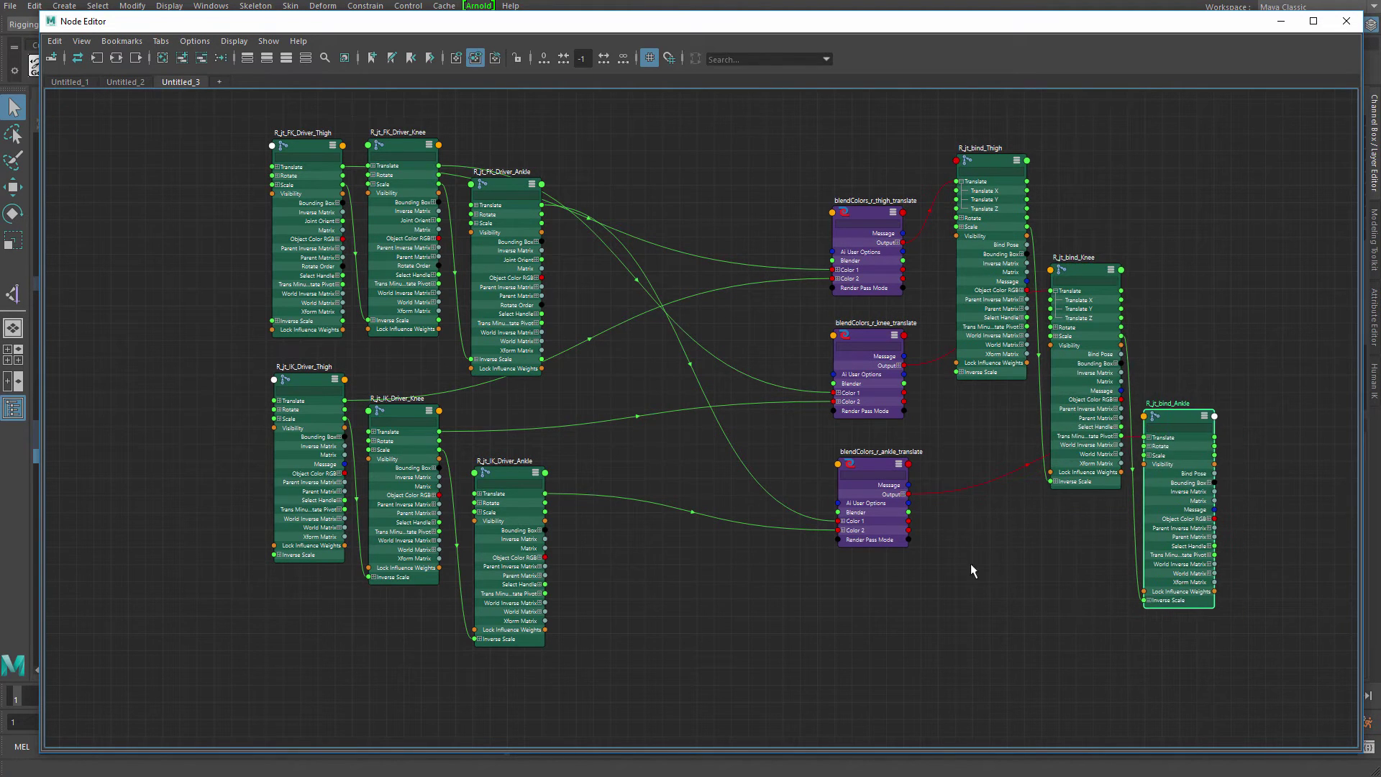
{"action": "left_click", "coordinate": [974, 564]}
- Move the three blendColors translate nodes together, slightly higher and between the driver and bind joint nodes
{"action": "middle_click_drag", "start_coordinate": [974, 564], "coordinate": [977, 581], "text": "alt"}
{"action": "left_click_drag", "start_coordinate": [830, 401], "coordinate": [852, 453]}
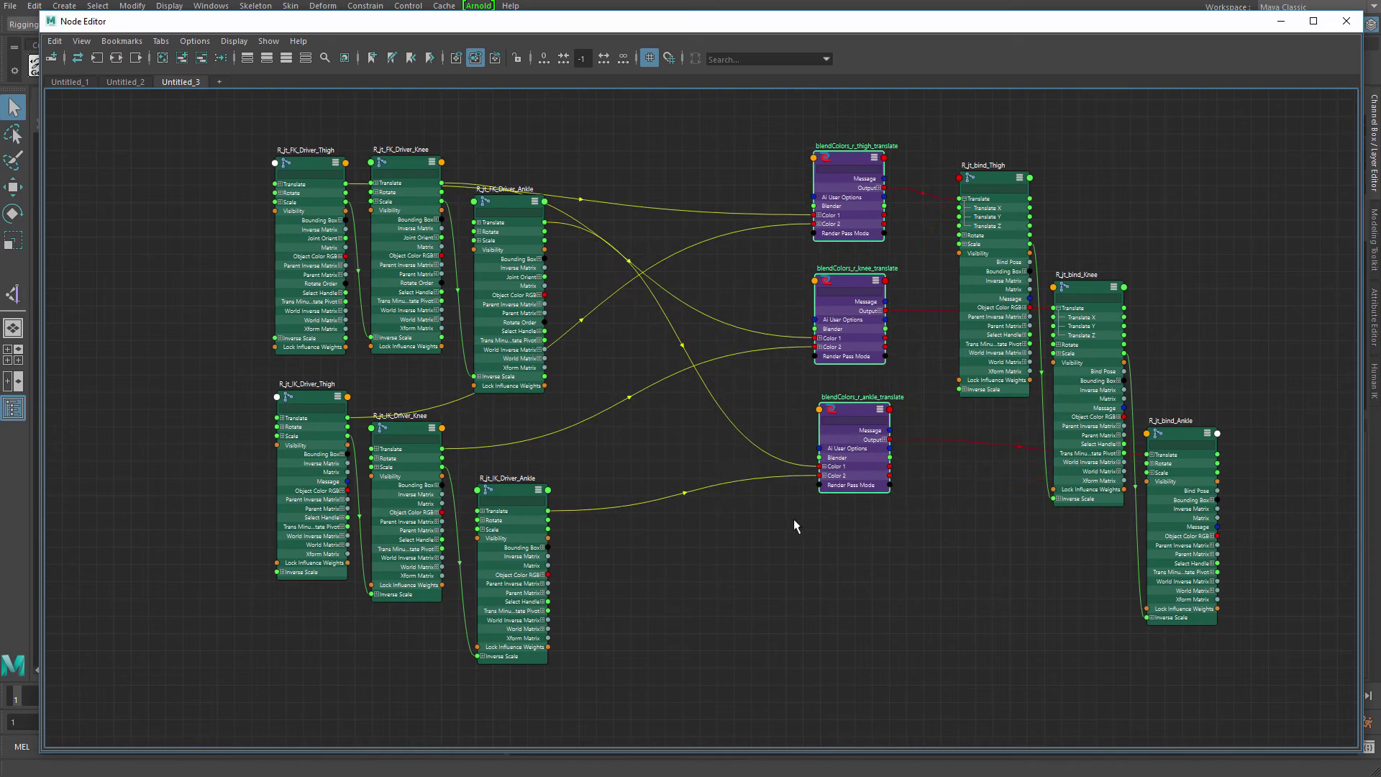
{"action": "left_click", "coordinate": [792, 519]}
- Turn off the Add to Graph on Create option for the node graph
{"action": "middle_click_drag", "start_coordinate": [621, 310], "coordinate": [603, 333], "text": "alt"}
{"action": "right_click_drag", "start_coordinate": [603, 332], "coordinate": [632, 320], "text": "alt"}
{"action": "middle_click_drag", "start_coordinate": [632, 320], "coordinate": [559, 311], "text": "alt"}
{"action": "left_click", "coordinate": [191, 42]}
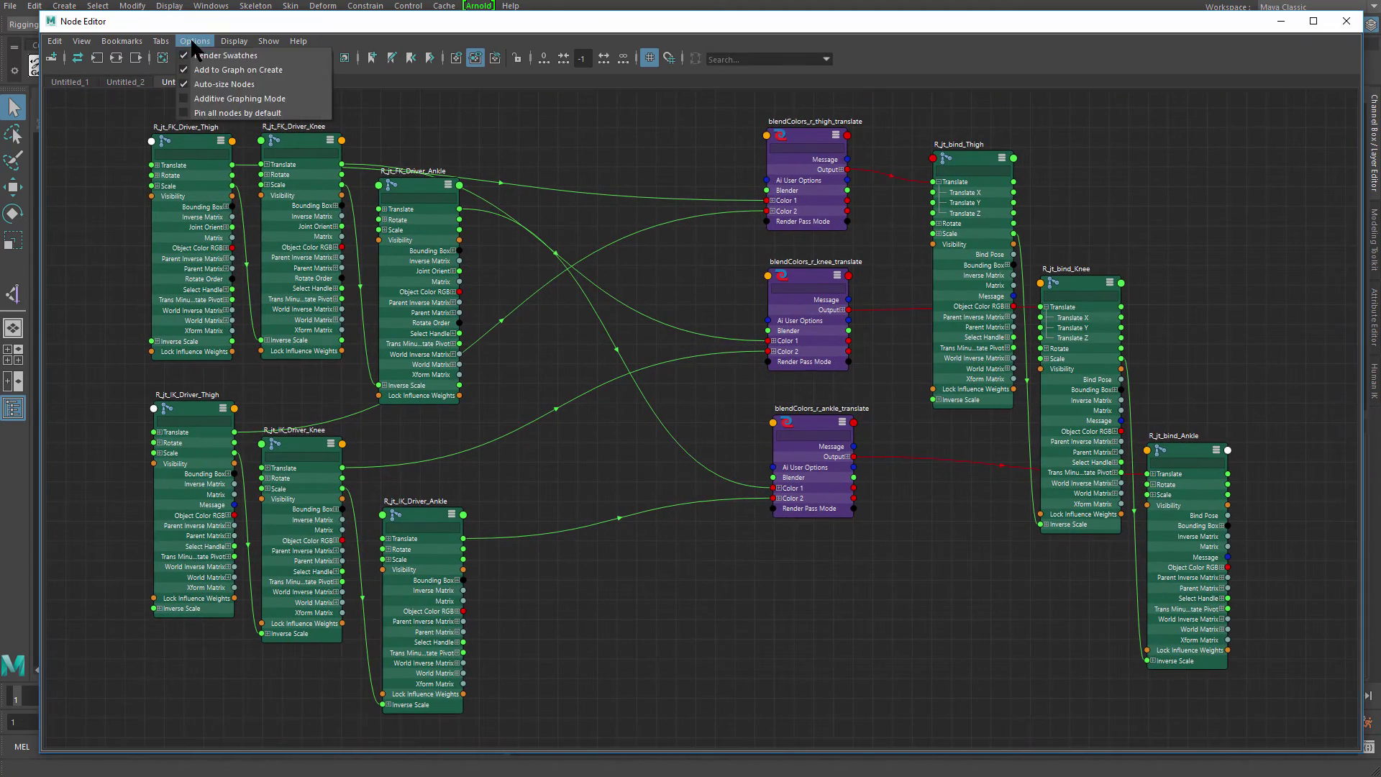
{"action": "left_click", "coordinate": [215, 67]}
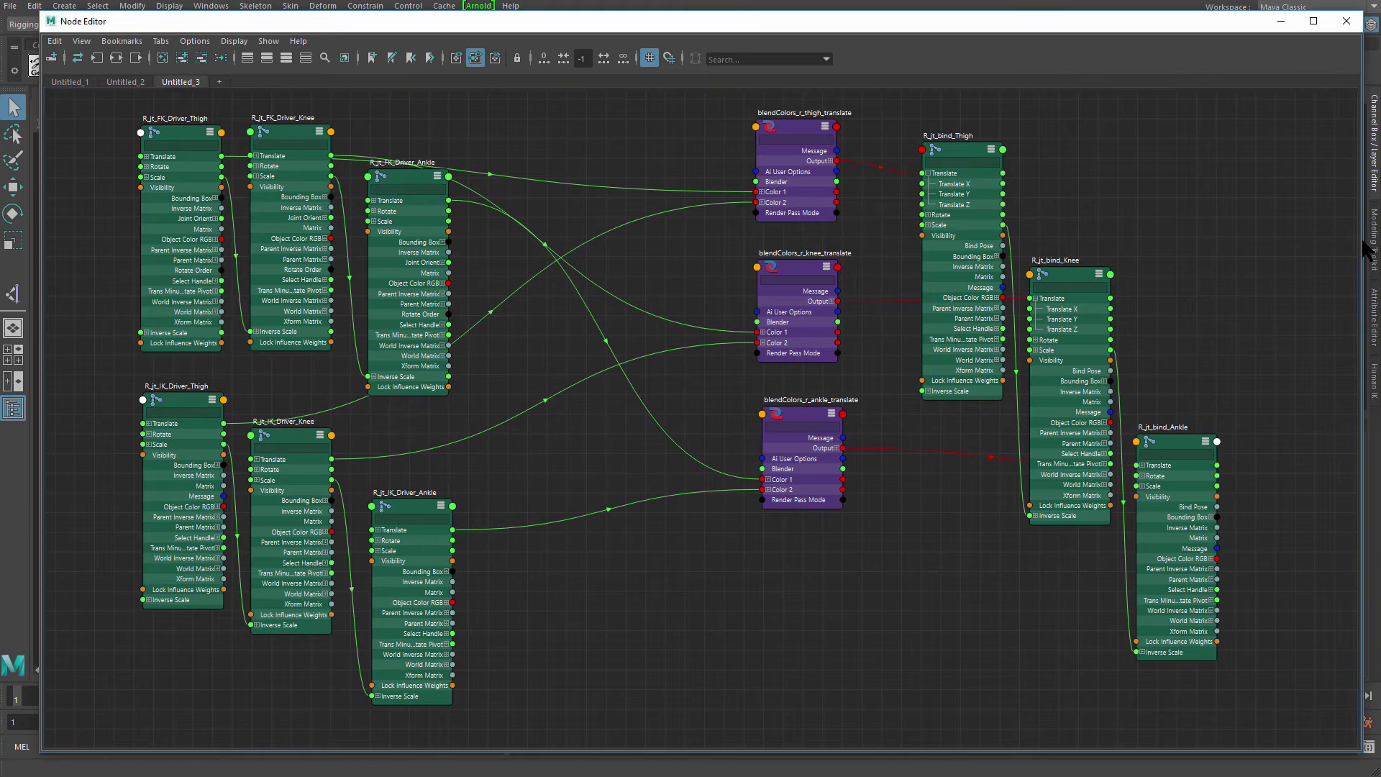
- Narrow the Node Editor window to uncover the main window's side panel and display the Channel Box there
{"action": "left_click_drag", "start_coordinate": [1362, 242], "coordinate": [1140, 270]}
{"action": "left_click", "coordinate": [1375, 321]}
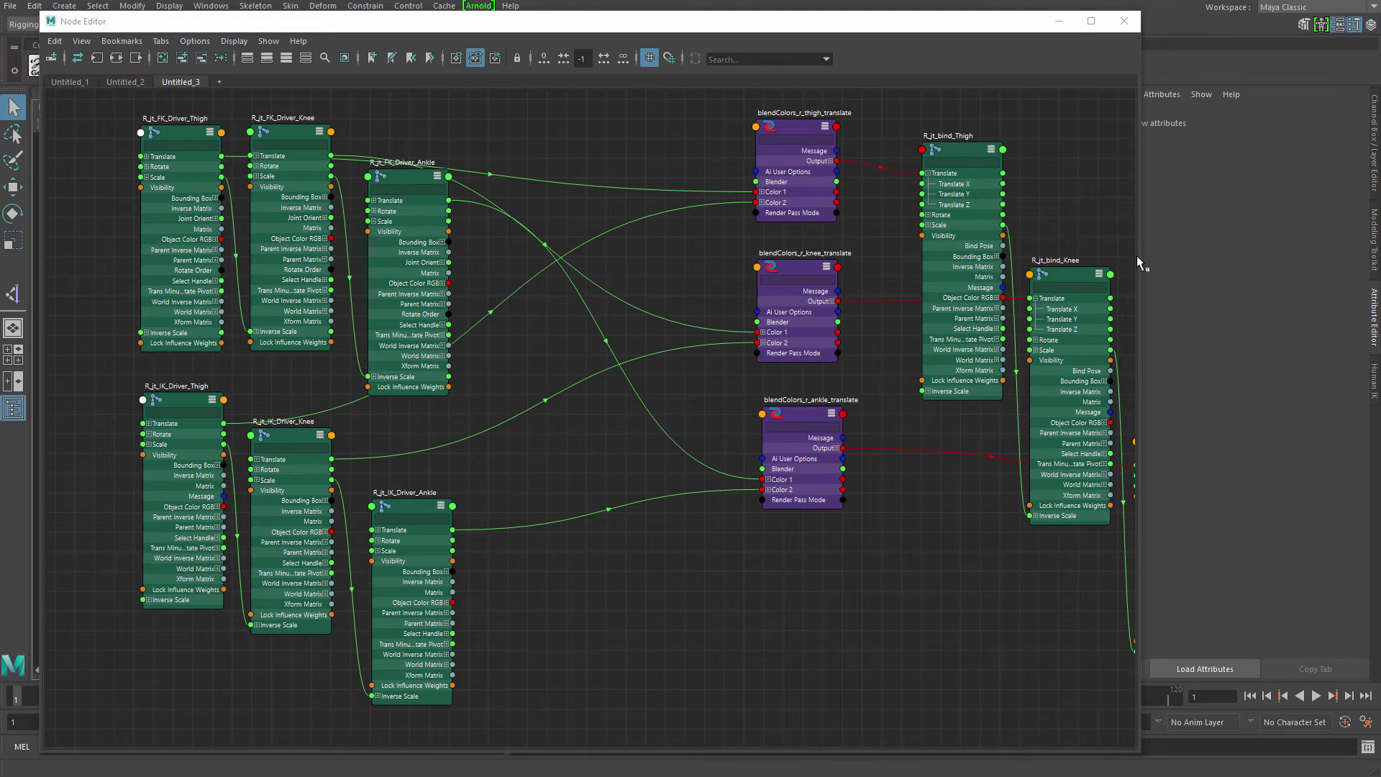
{"action": "key", "text": "ctrl+a"}
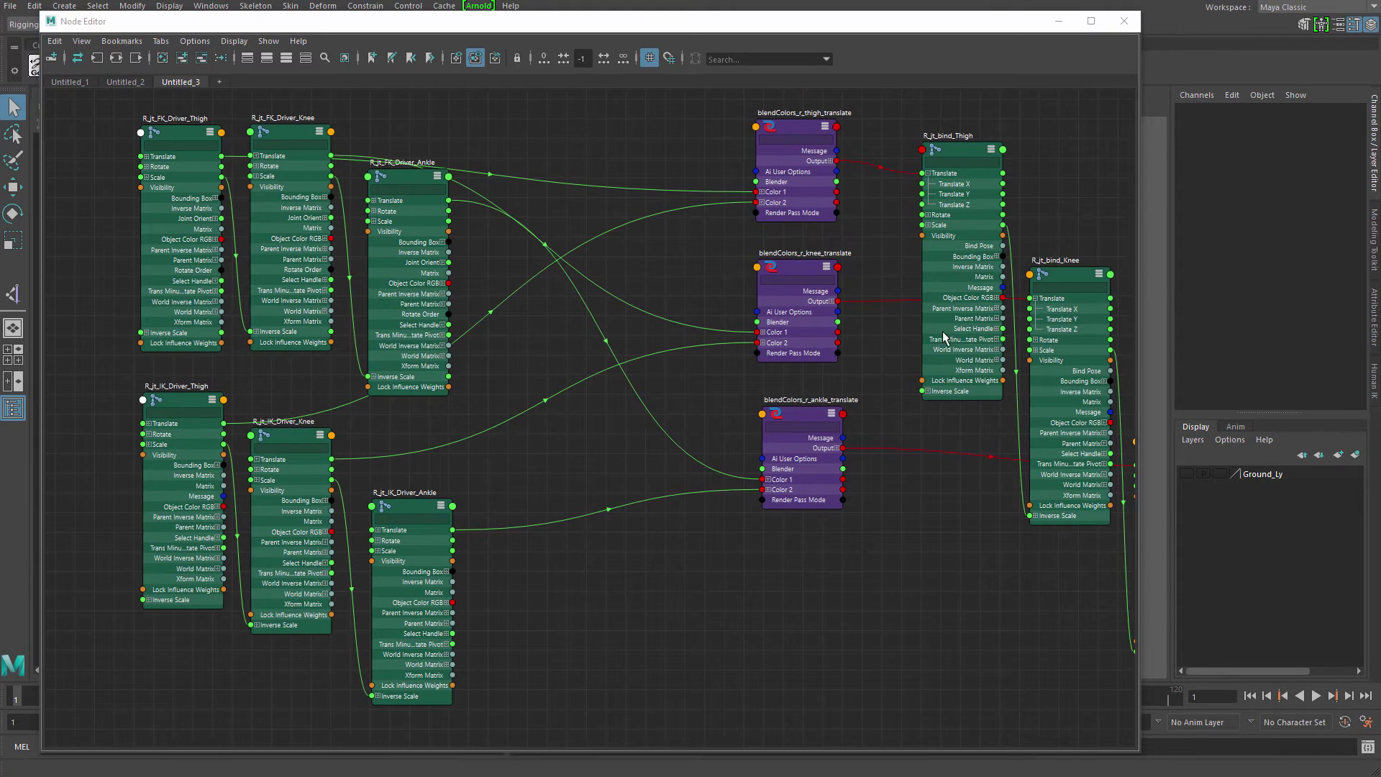
- Duplicate the blendColors_r_thigh_translate node and place the copy below blendColors_r_ankle_translate in the graph
{"action": "middle_click_drag", "start_coordinate": [652, 472], "coordinate": [585, 485], "text": "alt"}
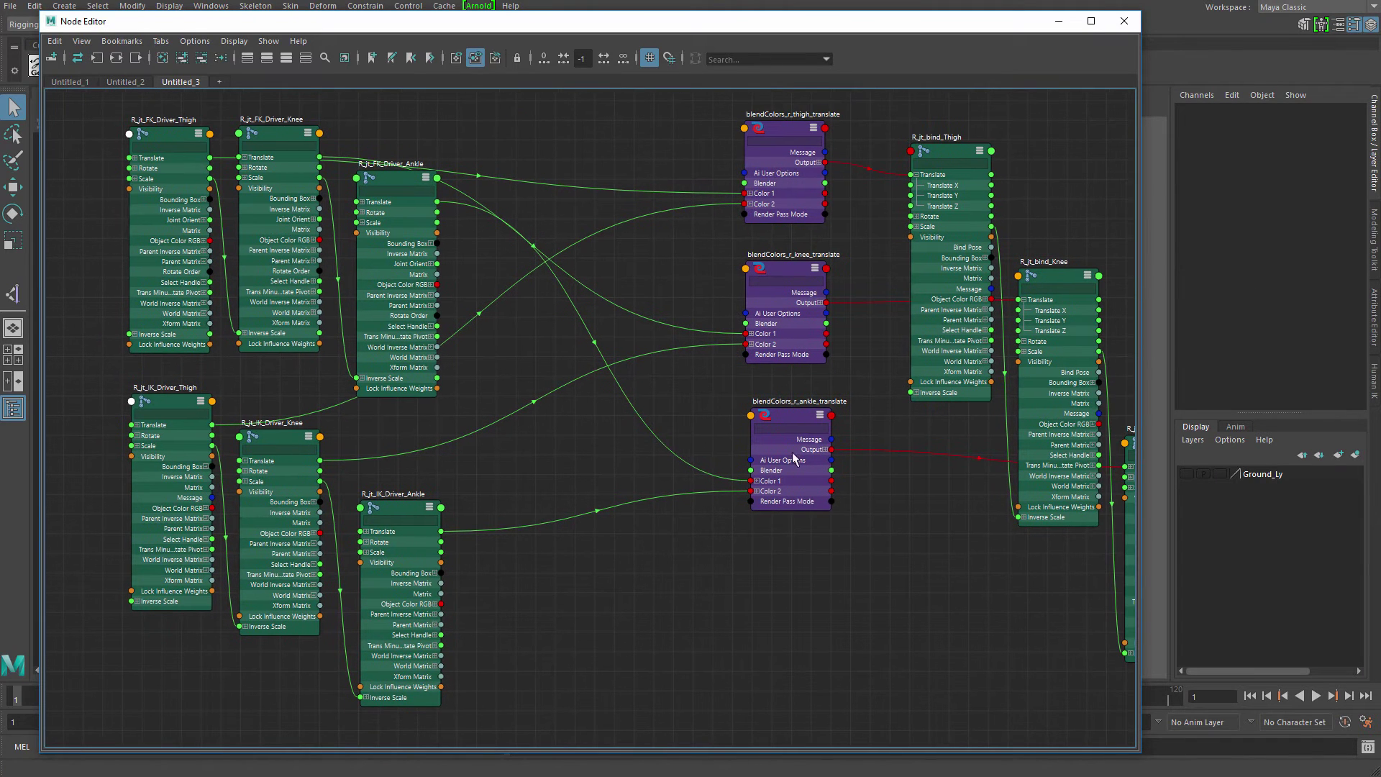
{"action": "left_click_drag", "start_coordinate": [797, 214], "coordinate": [797, 211]}
{"action": "left_click", "coordinate": [884, 427]}
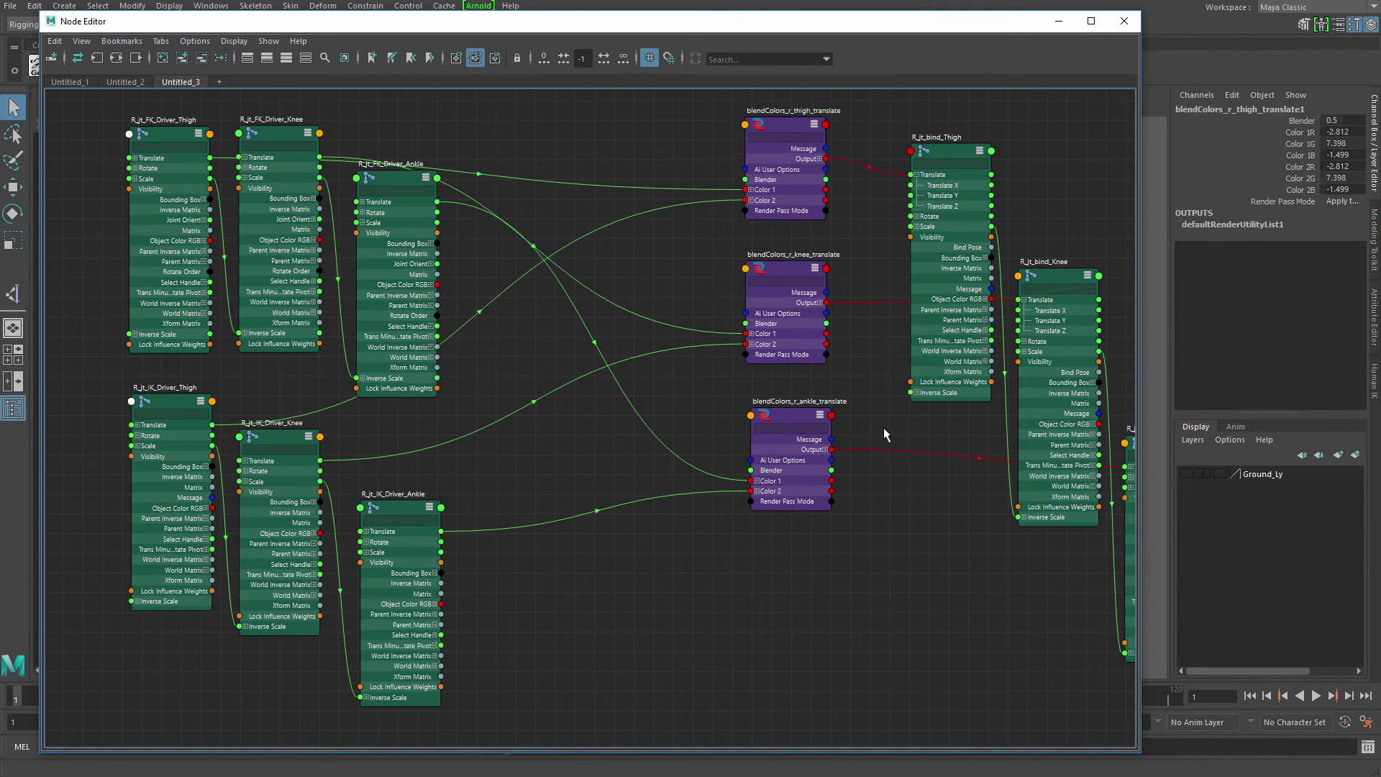
{"action": "scroll", "coordinate": [831, 356], "scroll_direction": "down", "scroll_amount": 5}
{"action": "middle_click_drag", "start_coordinate": [695, 355], "coordinate": [656, 379], "text": "alt"}
{"action": "left_click", "coordinate": [768, 303]}
{"action": "left_click", "coordinate": [751, 413]}
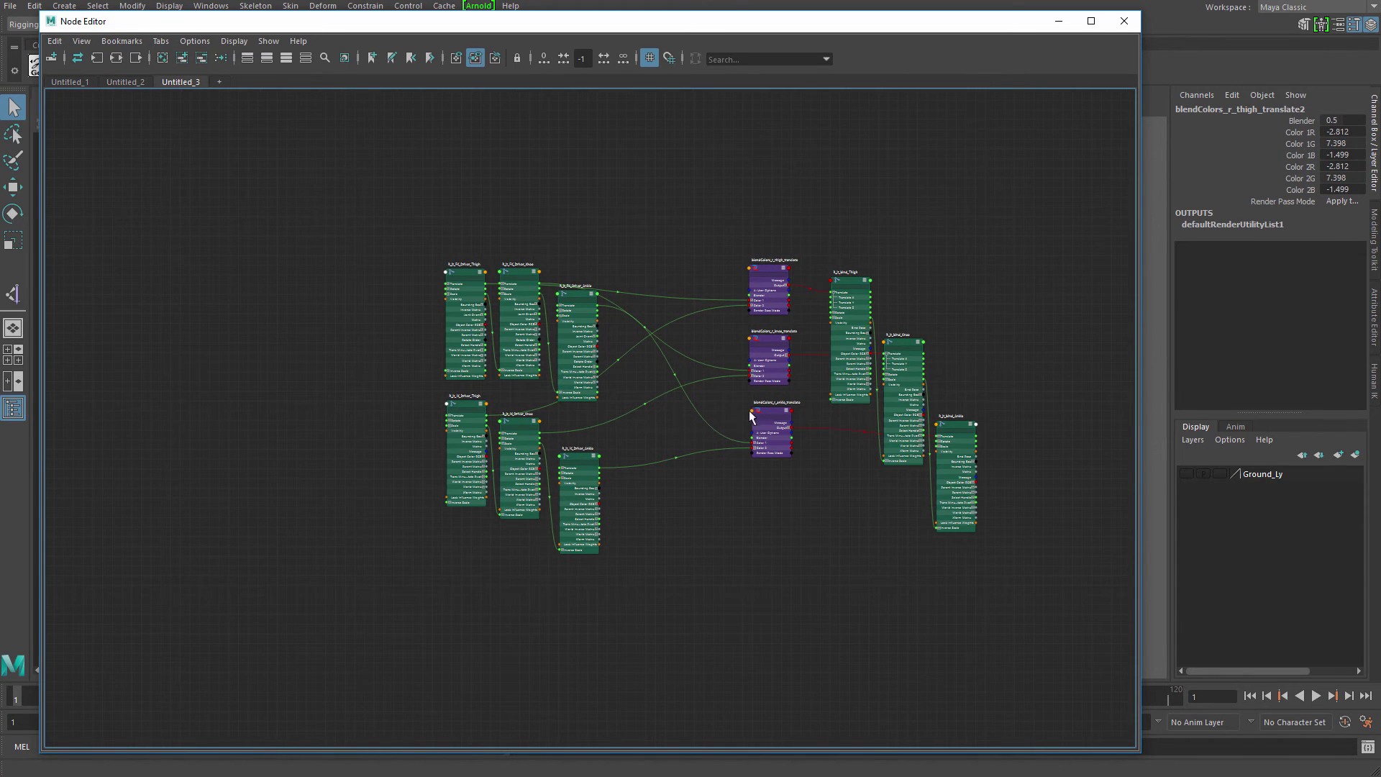
{"action": "scroll", "coordinate": [818, 387], "scroll_direction": "up", "scroll_amount": 3}
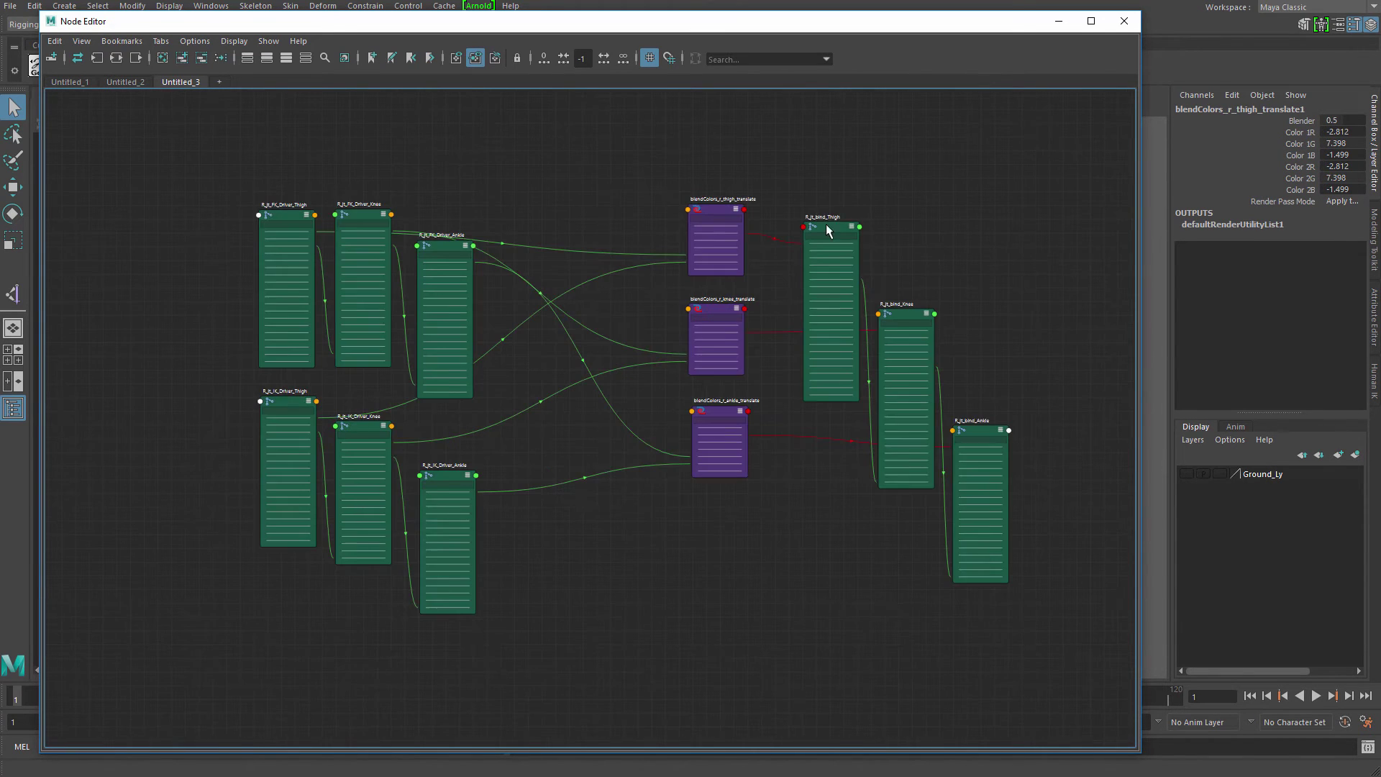
{"action": "left_click", "coordinate": [741, 266]}
{"action": "key", "text": "ctrl+d"}
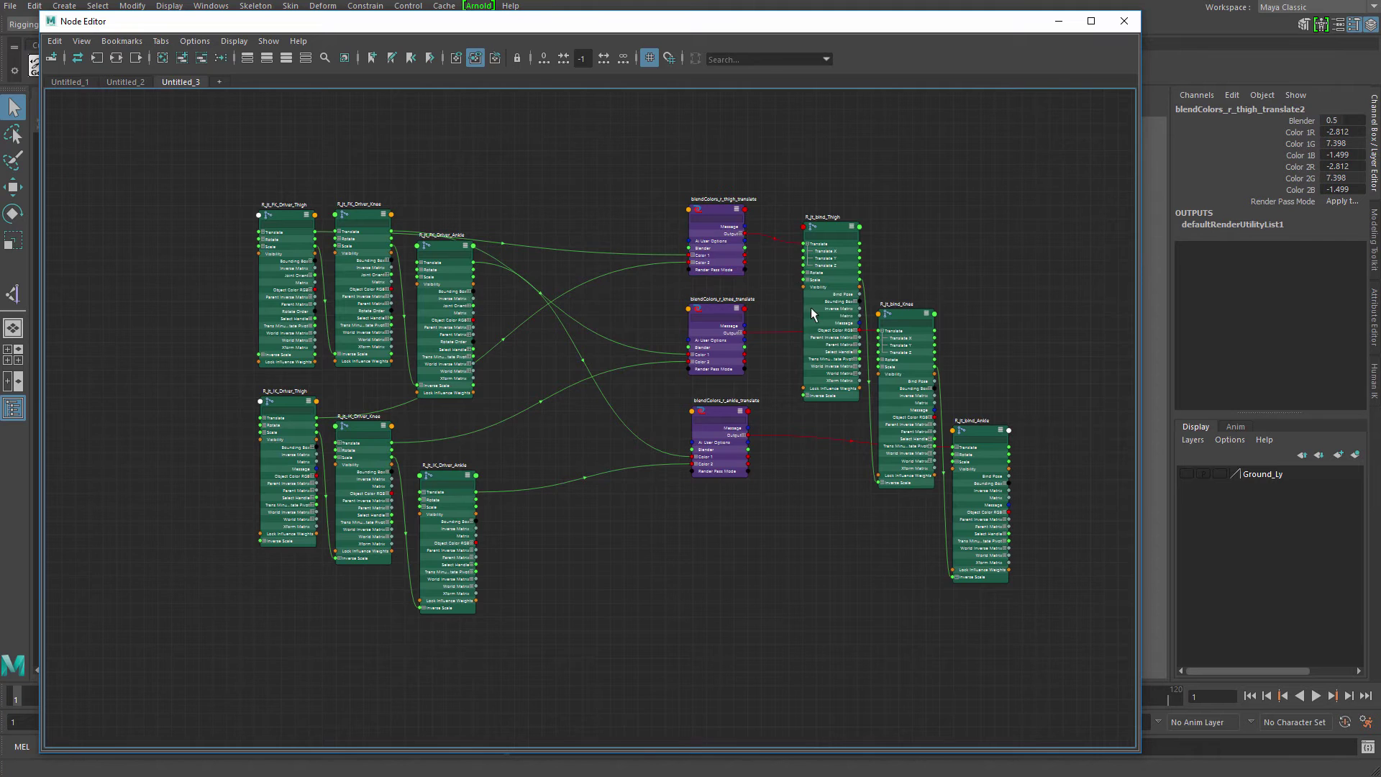
{"action": "middle_click_drag", "start_coordinate": [713, 274], "coordinate": [662, 270], "text": "alt"}
{"action": "key", "text": "a"}
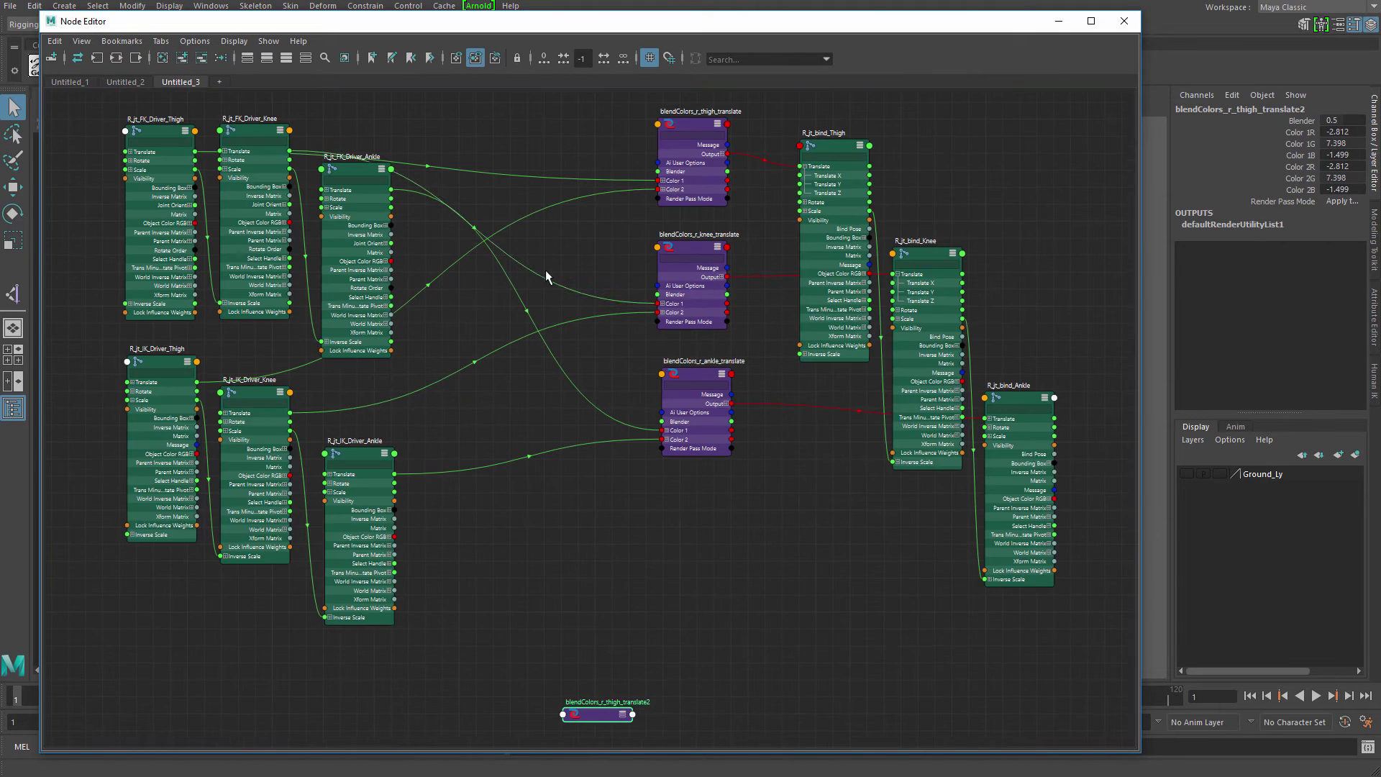
{"action": "left_click_drag", "start_coordinate": [607, 704], "coordinate": [710, 502]}
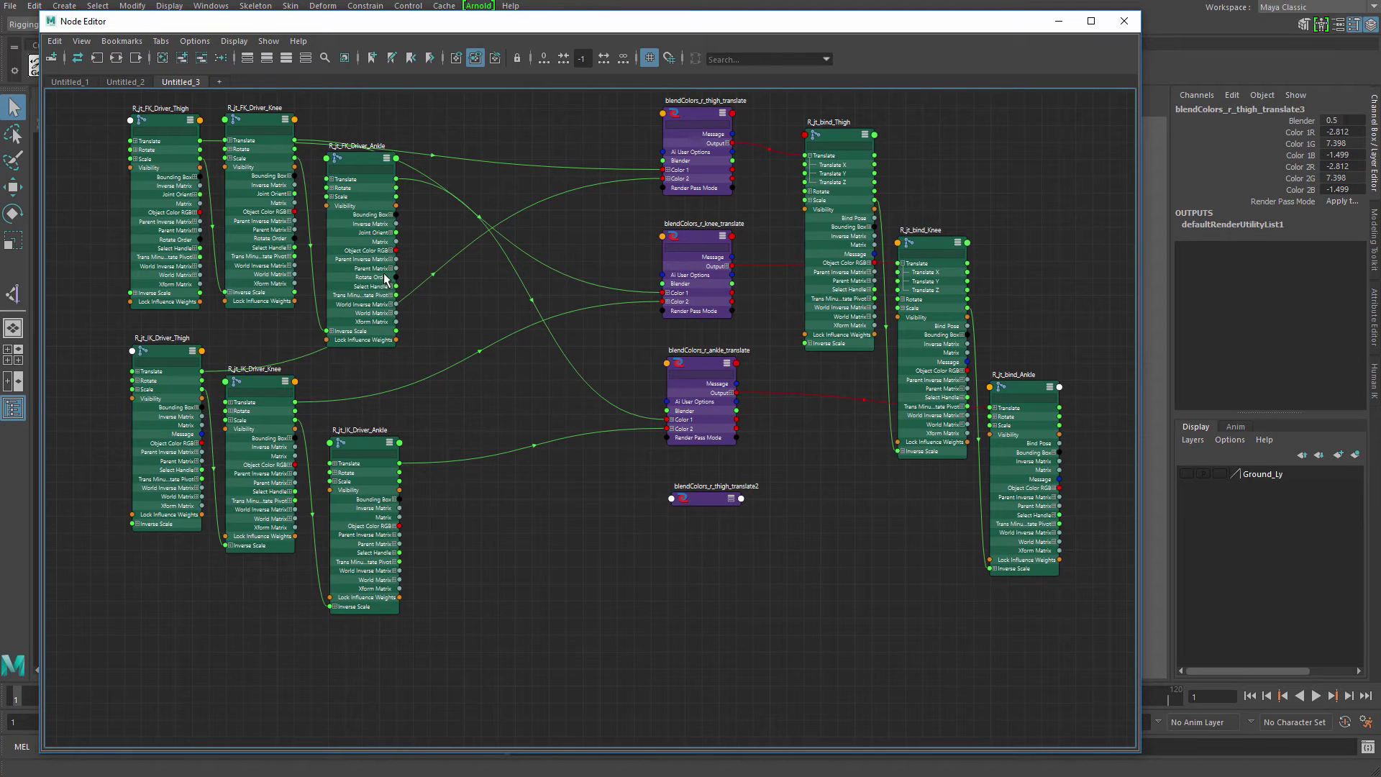
- Bring two more copies of the thigh blendColors node into the graph and stack them below the first copy
{"action": "left_click", "coordinate": [182, 57]}
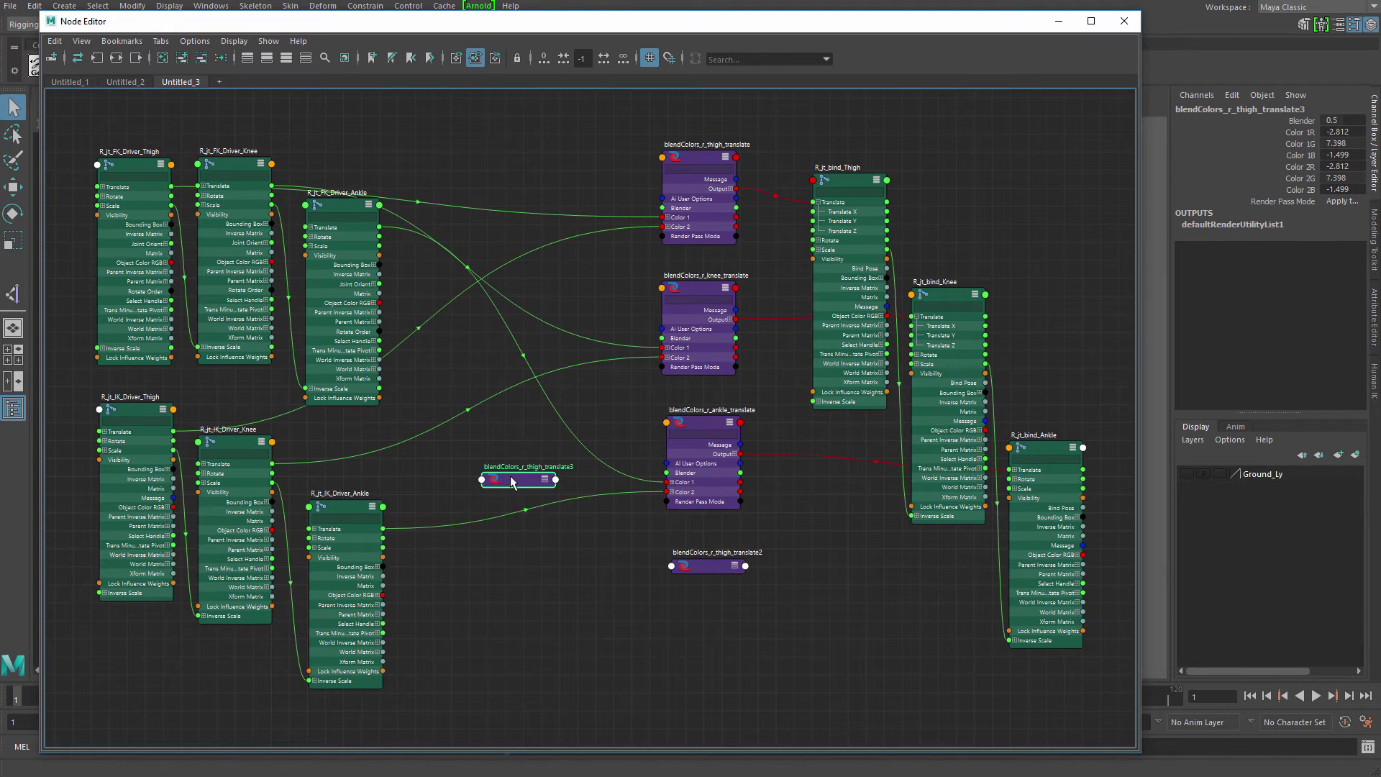
{"action": "left_click", "coordinate": [182, 58]}
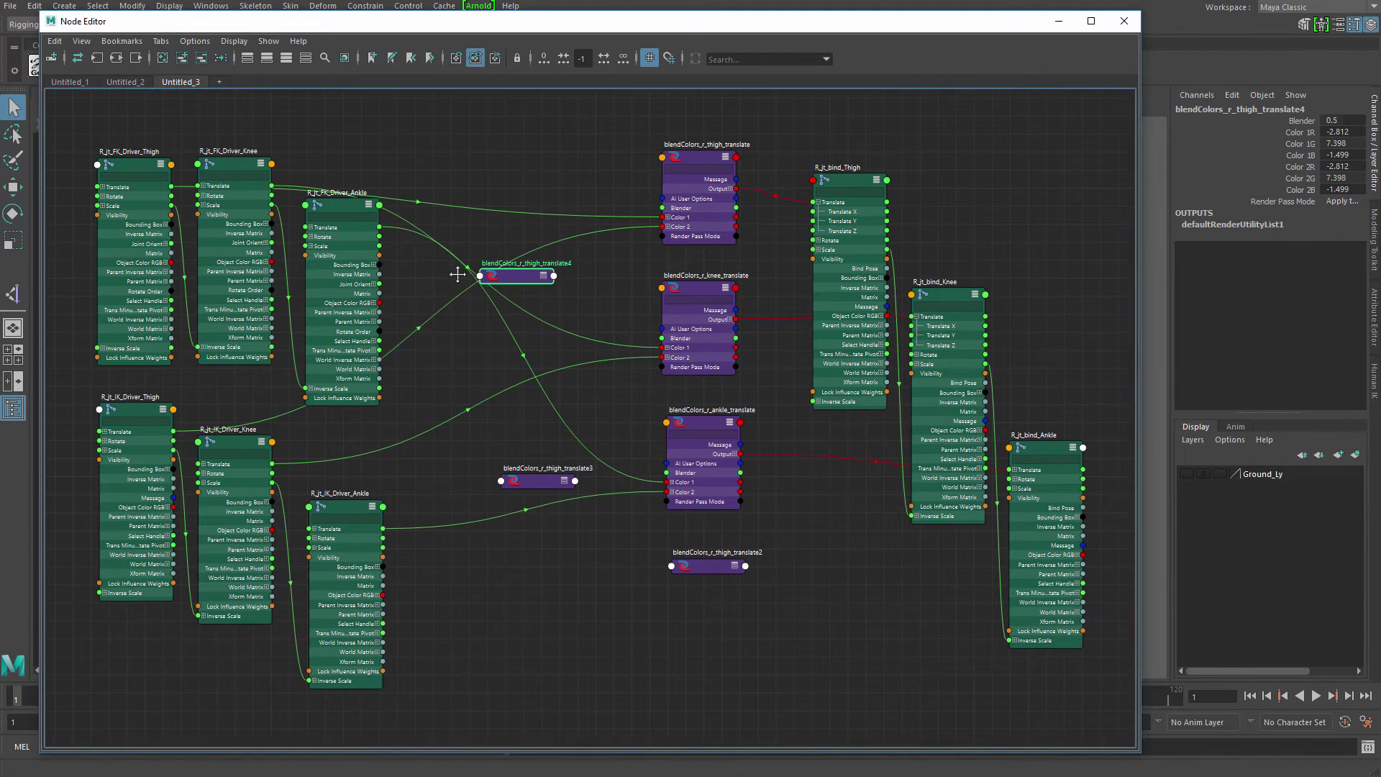
{"action": "left_click_drag", "start_coordinate": [512, 229], "coordinate": [705, 569]}
{"action": "left_click_drag", "start_coordinate": [538, 431], "coordinate": [712, 645]}
{"action": "middle_click_drag", "start_coordinate": [652, 530], "coordinate": [583, 372]}
{"action": "scroll", "coordinate": [562, 432], "scroll_direction": "up", "scroll_amount": 3}
{"action": "left_click_drag", "start_coordinate": [688, 395], "coordinate": [688, 428]}
- Rename the uppermost blendColors copy as blendColors_r_thigh_roatation
{"action": "left_click", "coordinate": [684, 320]}
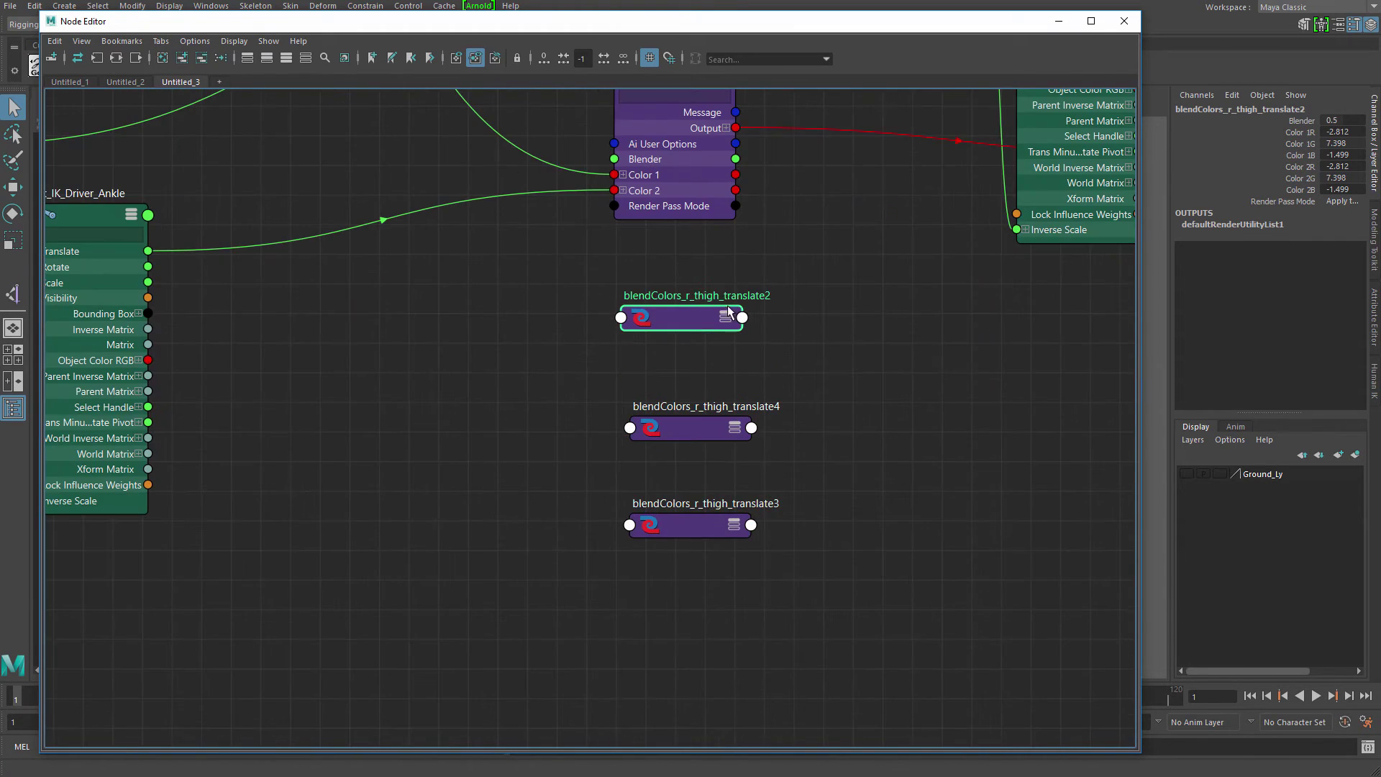
{"action": "double_click", "coordinate": [731, 295]}
{"action": "left_click_drag", "start_coordinate": [705, 295], "coordinate": [787, 338]}
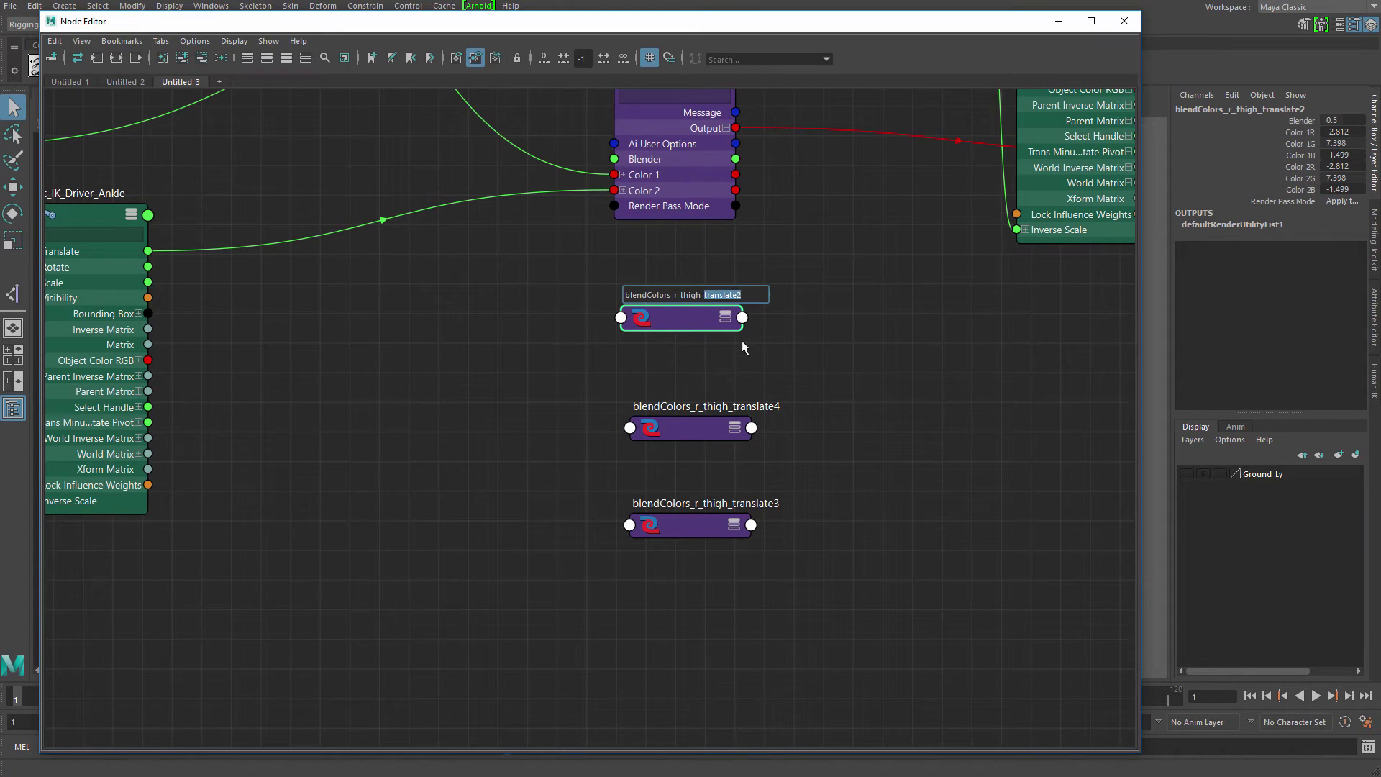
{"action": "type", "text": "r"}
{"action": "type", "text": "oatation"}
{"action": "key", "text": "Return"}
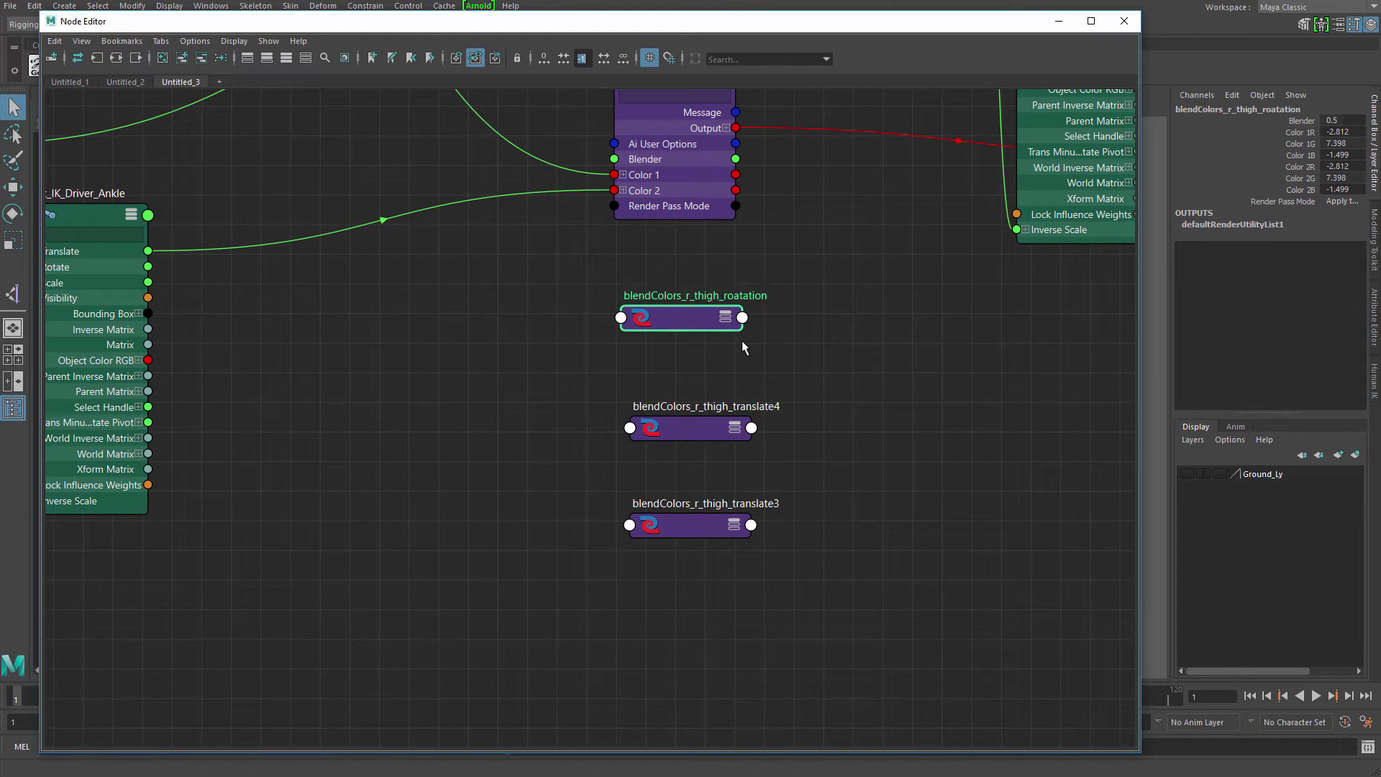
- Rename the middle blendColors copy as blendColors_r_thigh_rotation
{"action": "double_click", "coordinate": [756, 408]}
{"action": "left_click_drag", "start_coordinate": [748, 404], "coordinate": [720, 403]}
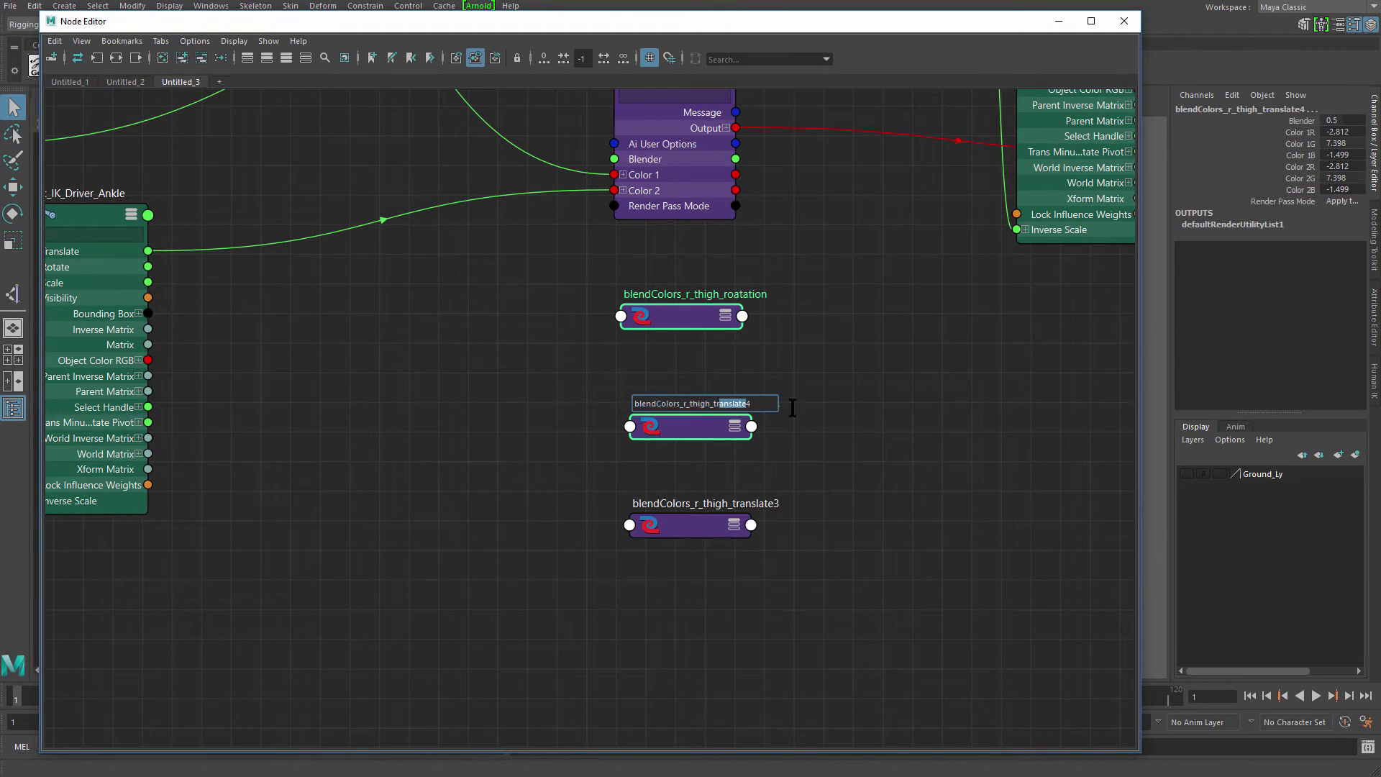
{"action": "key", "text": "Delete"}
{"action": "key", "text": "Delete"}
{"action": "key", "text": "BackSpace"}
{"action": "key", "text": "Return"}
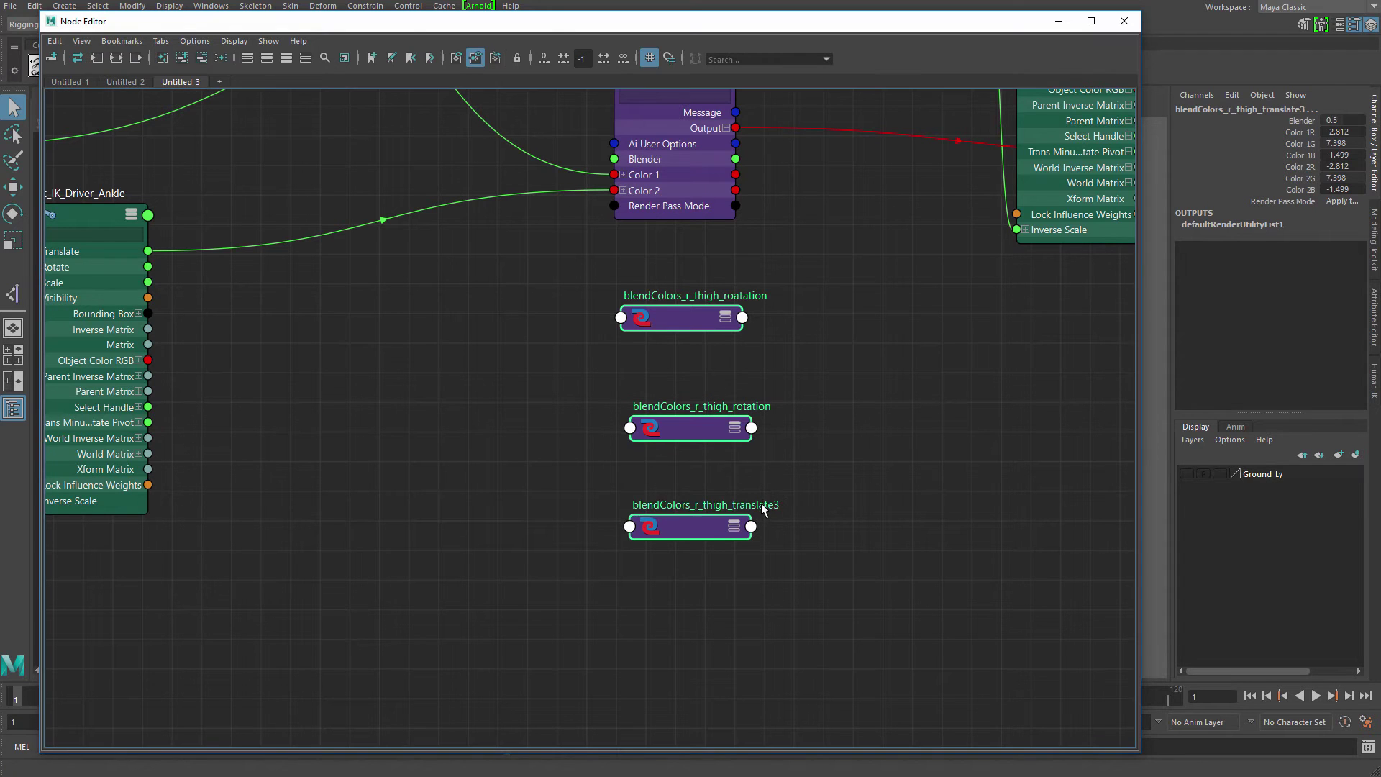
- Rename the lowest blendColors copy with the ending rotation in place of translate3
{"action": "double_click", "coordinate": [761, 506]}
{"action": "left_click_drag", "start_coordinate": [718, 509], "coordinate": [841, 513]}
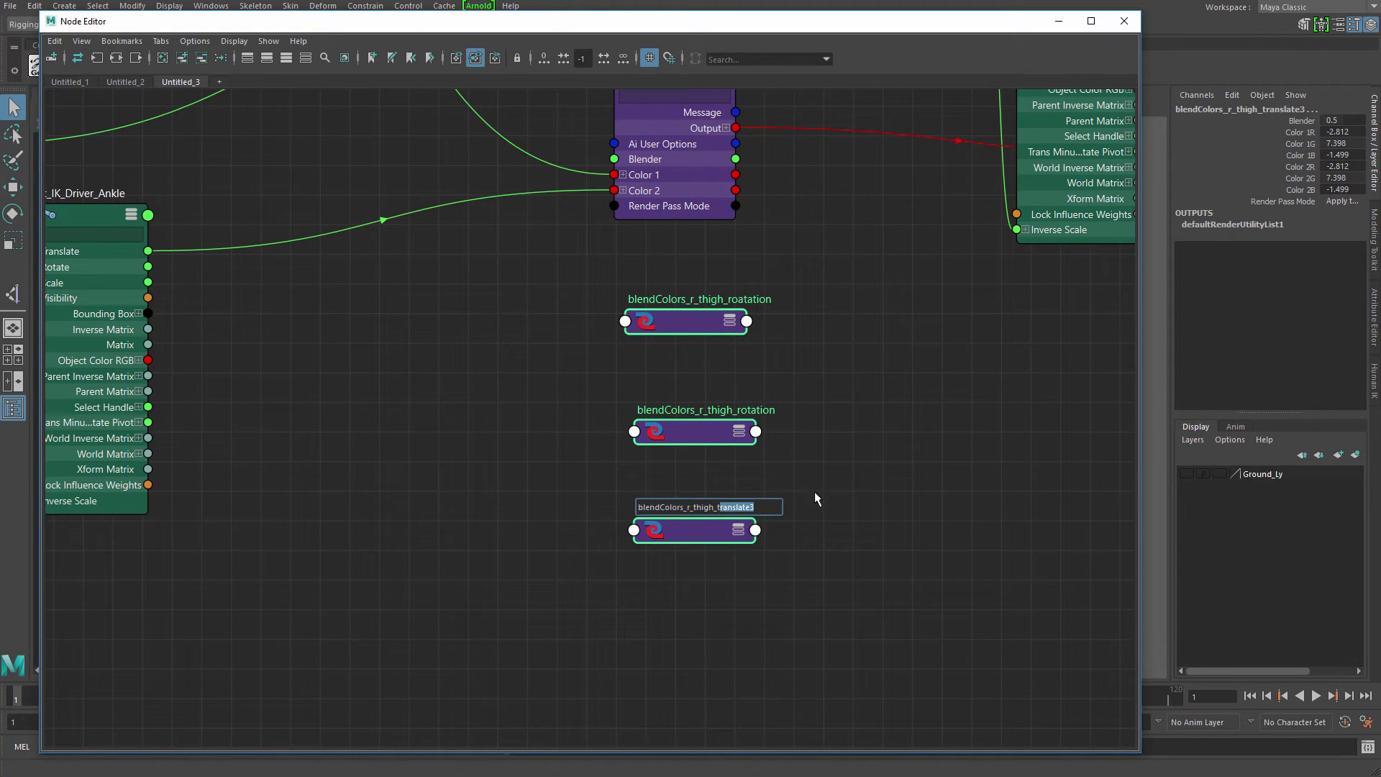
{"action": "key", "text": "BackSpace"}
{"action": "type", "text": "rotation"}
{"action": "key", "text": "Return"}
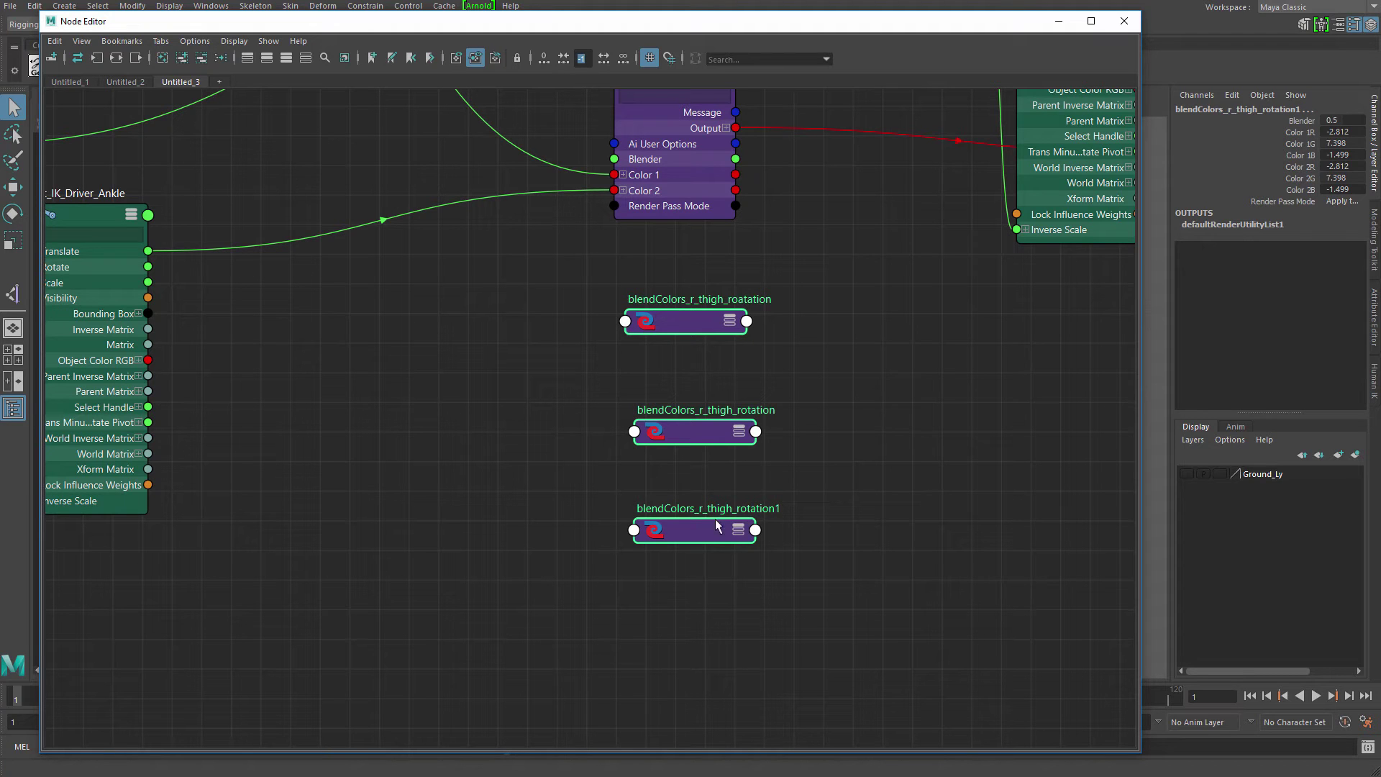
- Replace thigh with knee in the middle copy's name so it reads blendColors_r_knee_rotation
{"action": "key", "text": "ctrl+a"}
{"action": "double_click", "coordinate": [725, 409]}
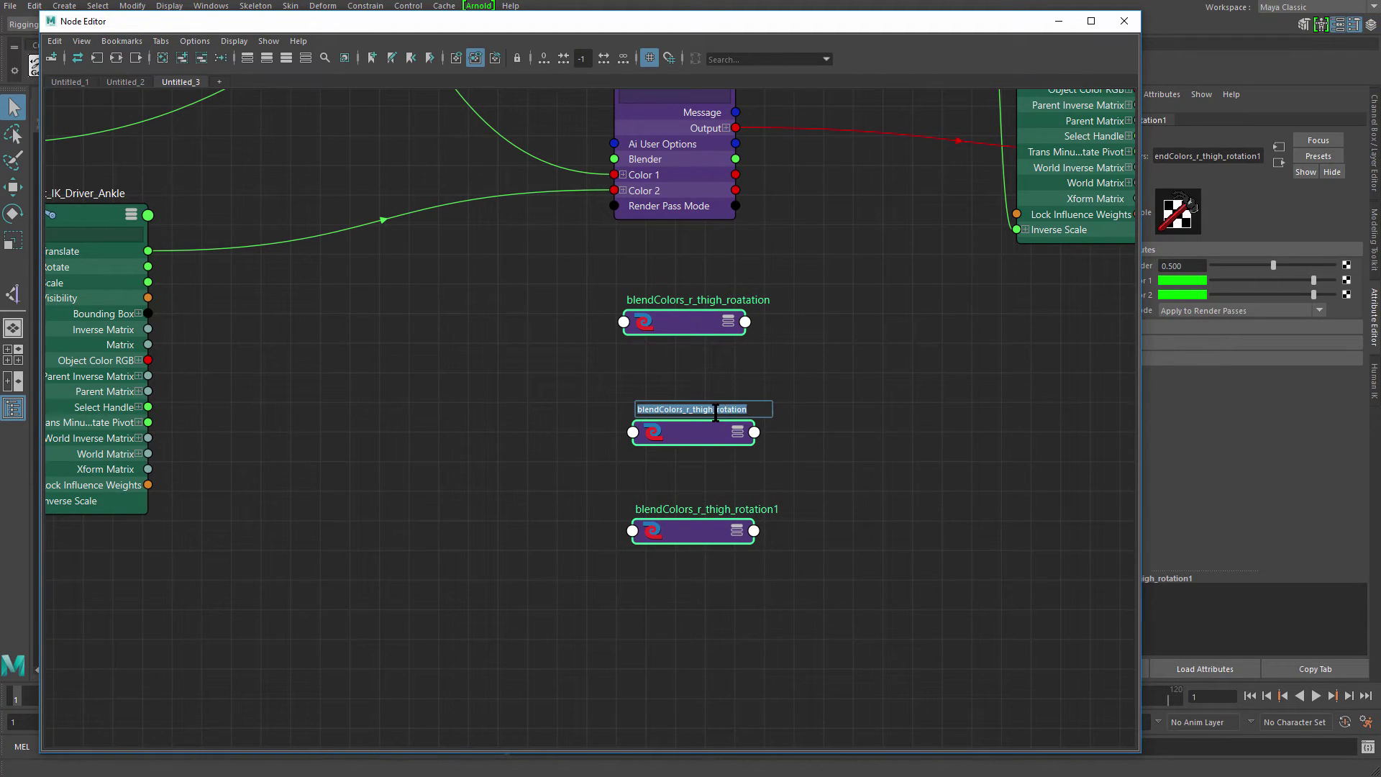
{"action": "left_click", "coordinate": [715, 412]}
{"action": "key", "text": "BackSpace"}
{"action": "key", "text": "BackSpace"}
{"action": "key", "text": "BackSpace"}
{"action": "key", "text": "BackSpace"}
{"action": "key", "text": "BackSpace"}
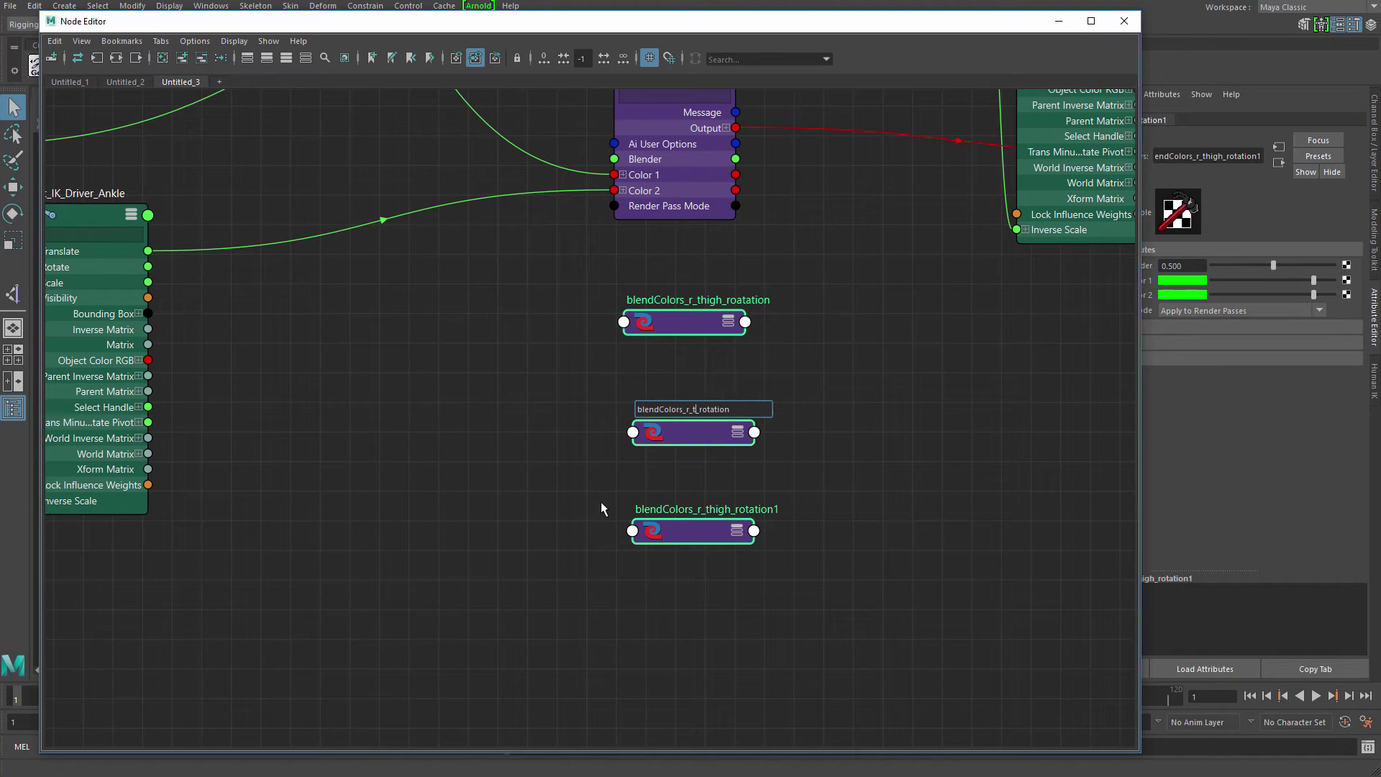
{"action": "type", "text": "knee"}
{"action": "key", "text": "Return"}
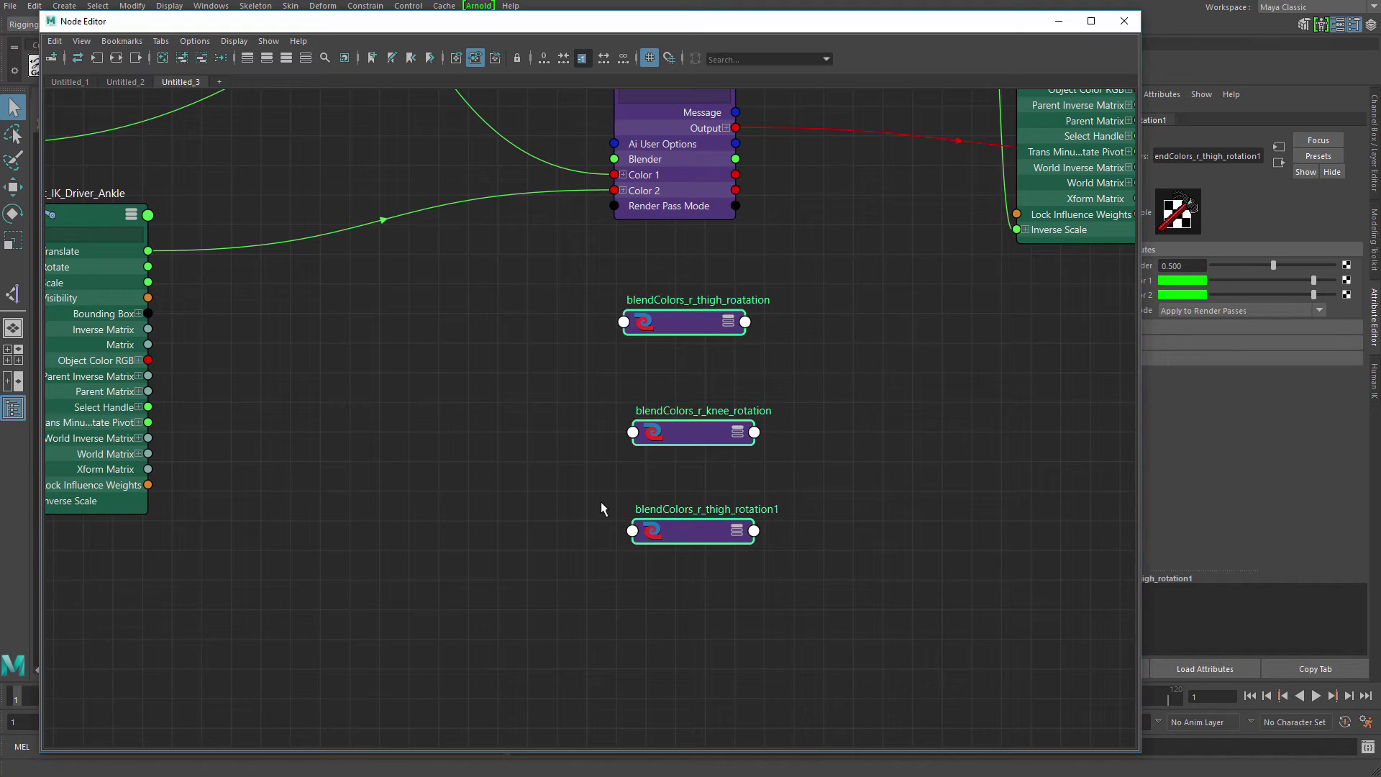
- Correct the spelling of the uppermost copy's name to blendColors_r_thigh_rotation
{"action": "double_click", "coordinate": [747, 300]}
{"action": "left_click", "coordinate": [717, 300]}
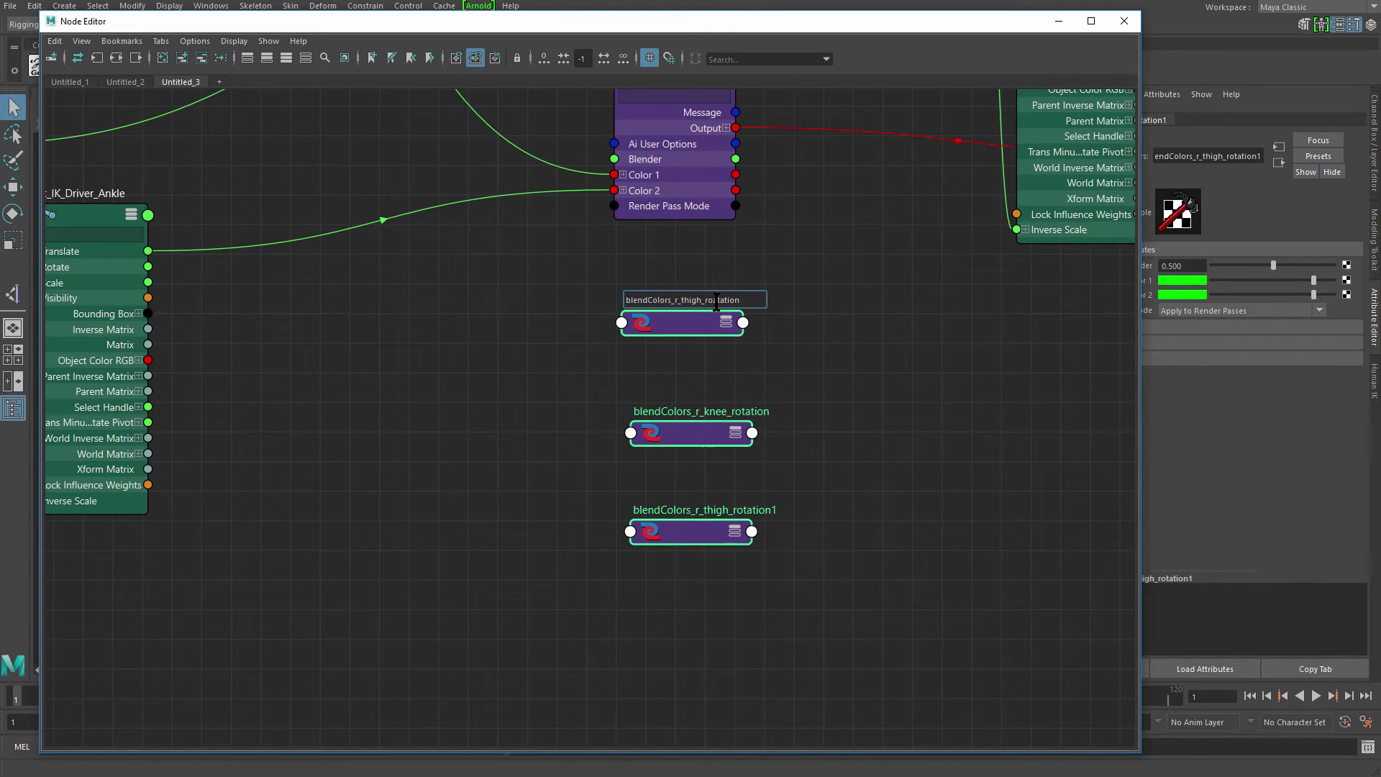
{"action": "key", "text": "BackSpace"}
{"action": "key", "text": "Return"}
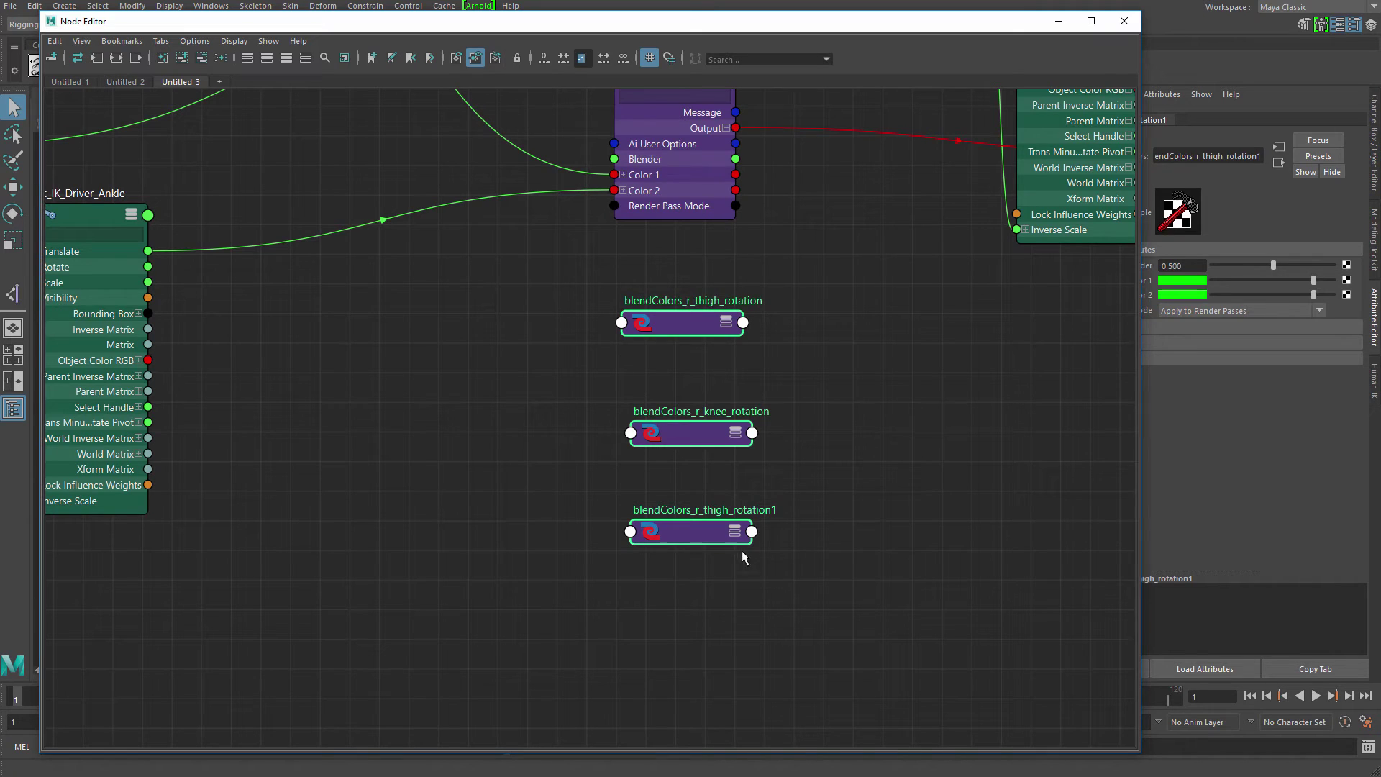
- Rename the lowest blendColors copy as blendColors_r_ankle_rotation
{"action": "left_click", "coordinate": [761, 515]}
{"action": "double_click", "coordinate": [756, 510]}
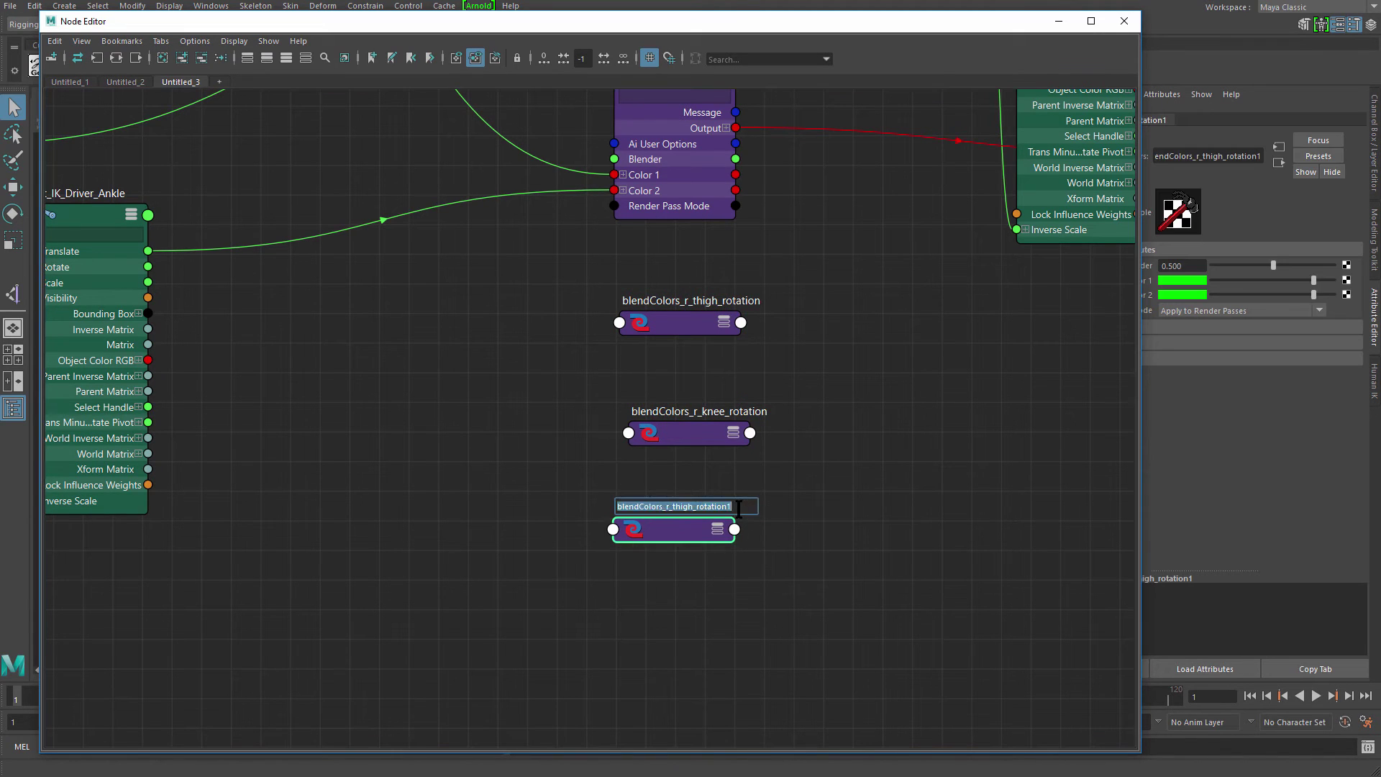
{"action": "key", "text": "shift+End"}
{"action": "type", "text": "an"}
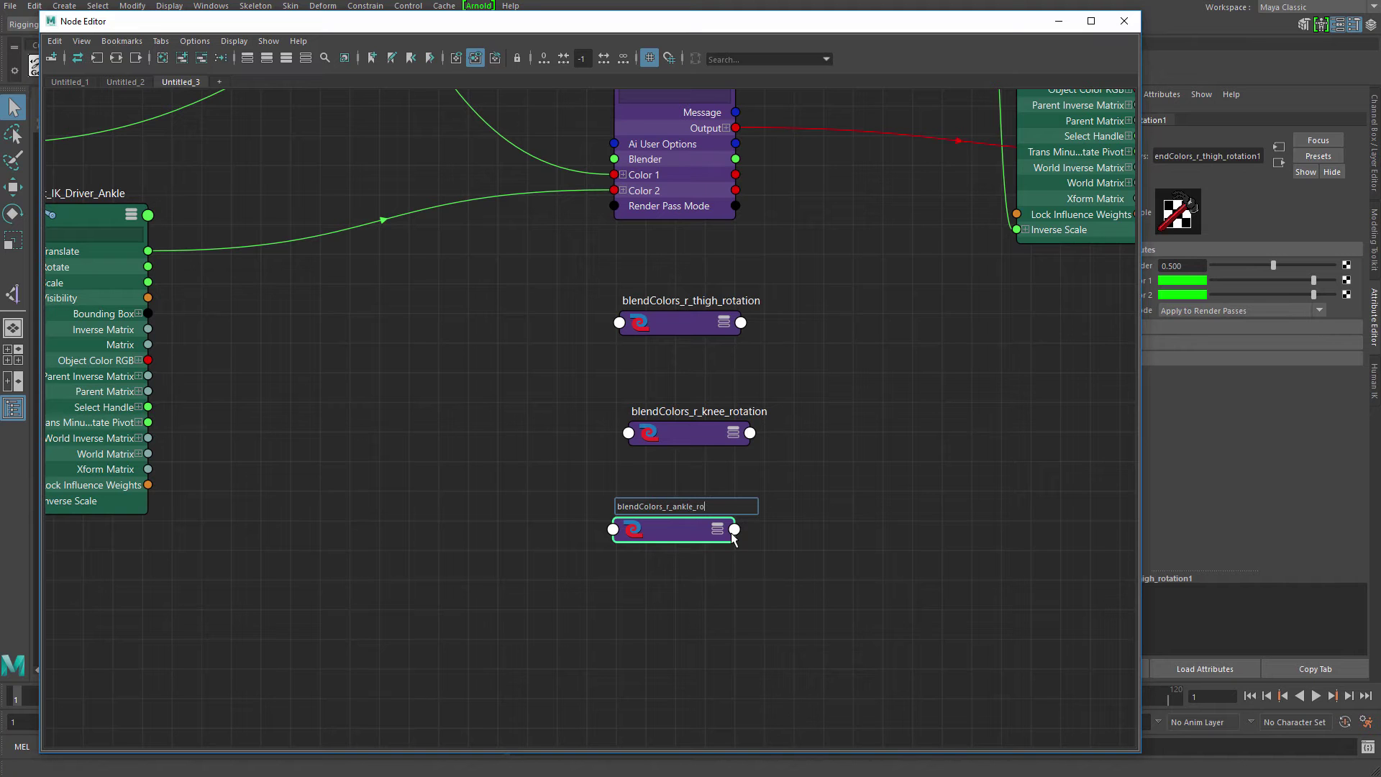
{"action": "key", "text": "Return"}
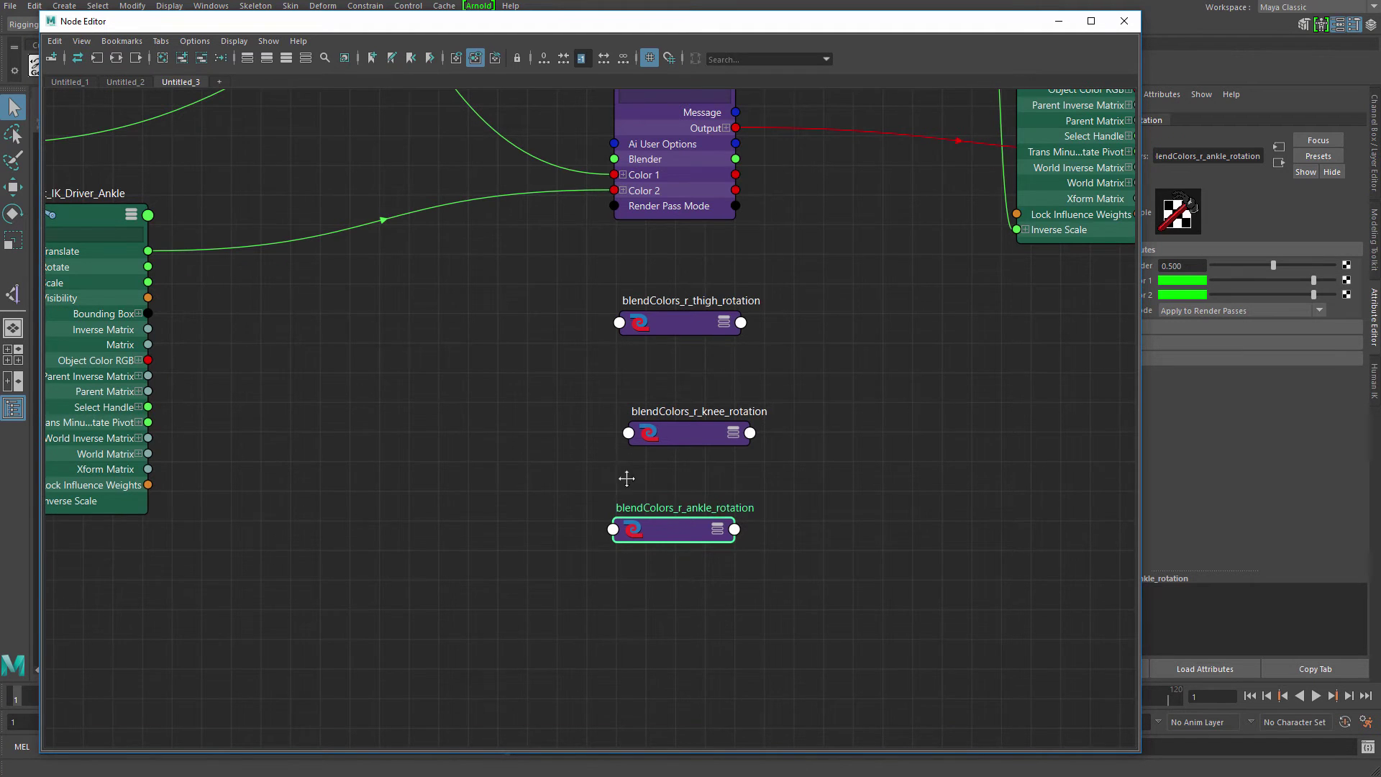
- Move blendColors_r_thigh_translate higher in the graph and place blendColors_r_thigh_rotation directly beneath it
{"action": "key", "text": "a"}
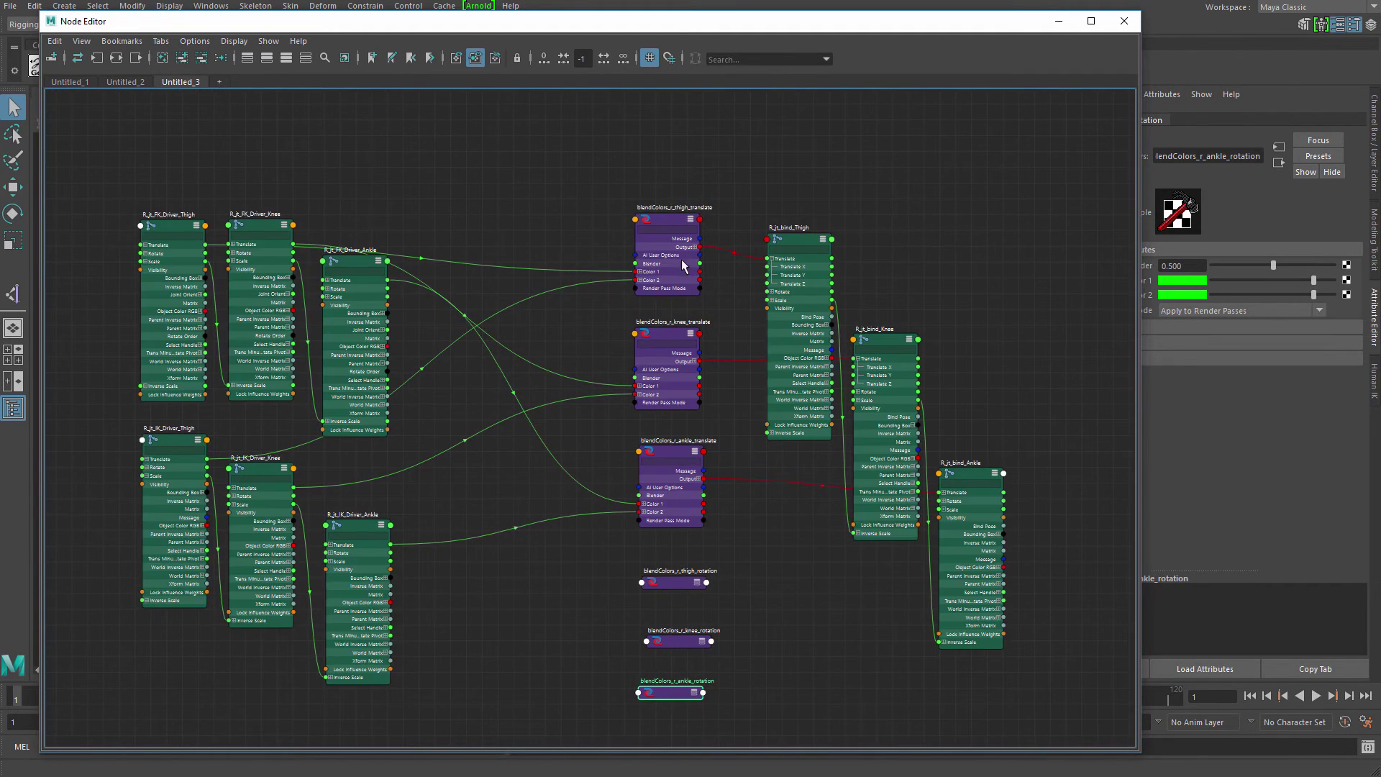
{"action": "left_click_drag", "start_coordinate": [682, 266], "coordinate": [678, 151]}
{"action": "left_click_drag", "start_coordinate": [675, 585], "coordinate": [653, 206]}
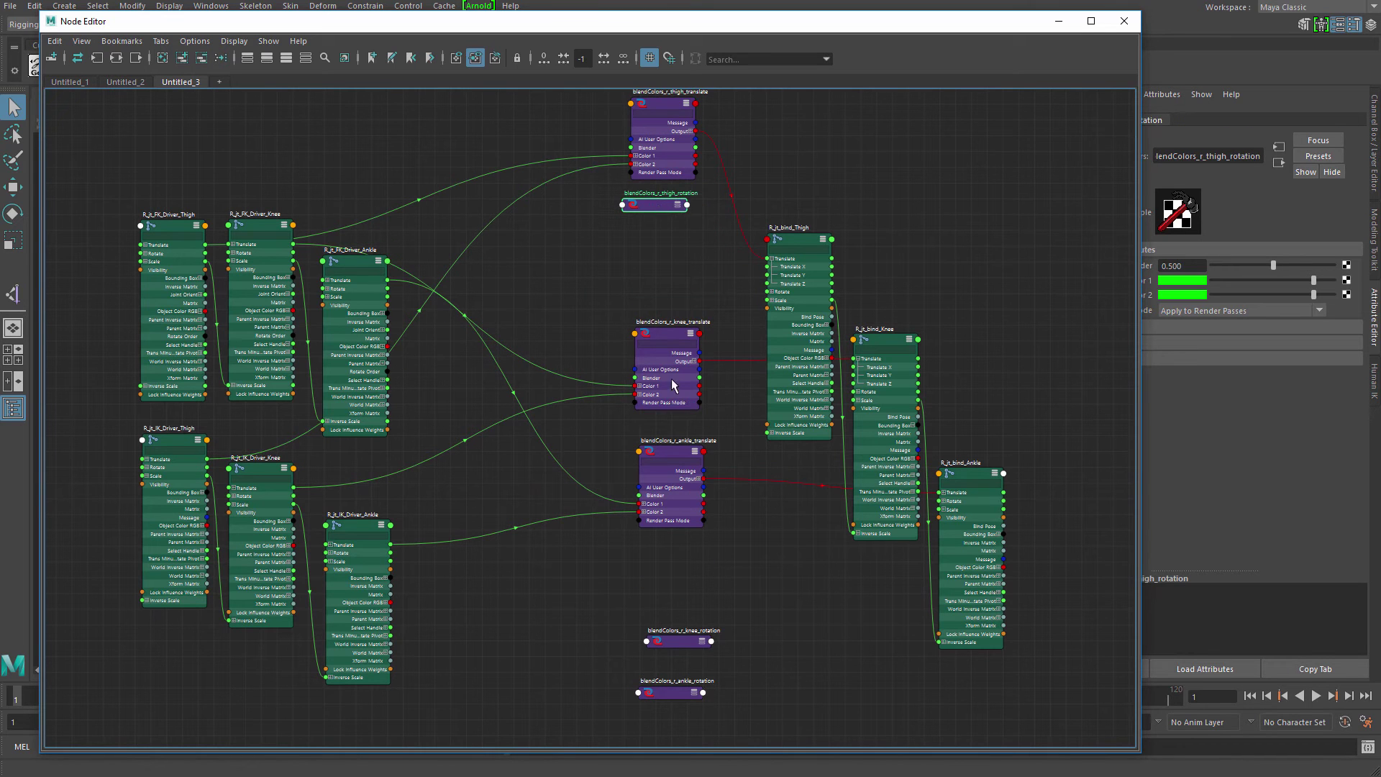
- Arrange the knee and ankle blendColors nodes so each rotation node sits directly beneath its matching translate node
{"action": "left_click_drag", "start_coordinate": [672, 369], "coordinate": [664, 338]}
{"action": "middle_click_drag", "start_coordinate": [685, 415], "coordinate": [714, 233], "text": "alt"}
{"action": "left_click_drag", "start_coordinate": [609, 429], "coordinate": [624, 582]}
{"action": "left_click_drag", "start_coordinate": [700, 320], "coordinate": [708, 437]}
{"action": "left_click_drag", "start_coordinate": [608, 530], "coordinate": [678, 233]}
{"action": "left_click_drag", "start_coordinate": [601, 580], "coordinate": [713, 555]}
{"action": "middle_click_drag", "start_coordinate": [652, 551], "coordinate": [605, 737], "text": "alt"}
- Expand the thigh, knee and ankle rotation blendColors nodes to show all attributes, spacing the nodes to make room
{"action": "left_click_drag", "start_coordinate": [635, 414], "coordinate": [666, 454]}
{"action": "key", "text": "3"}
{"action": "left_click", "coordinate": [641, 210]}
{"action": "key", "text": "3"}
{"action": "left_click_drag", "start_coordinate": [642, 370], "coordinate": [655, 436]}
{"action": "middle_click_drag", "start_coordinate": [662, 742], "coordinate": [673, 532], "text": "alt"}
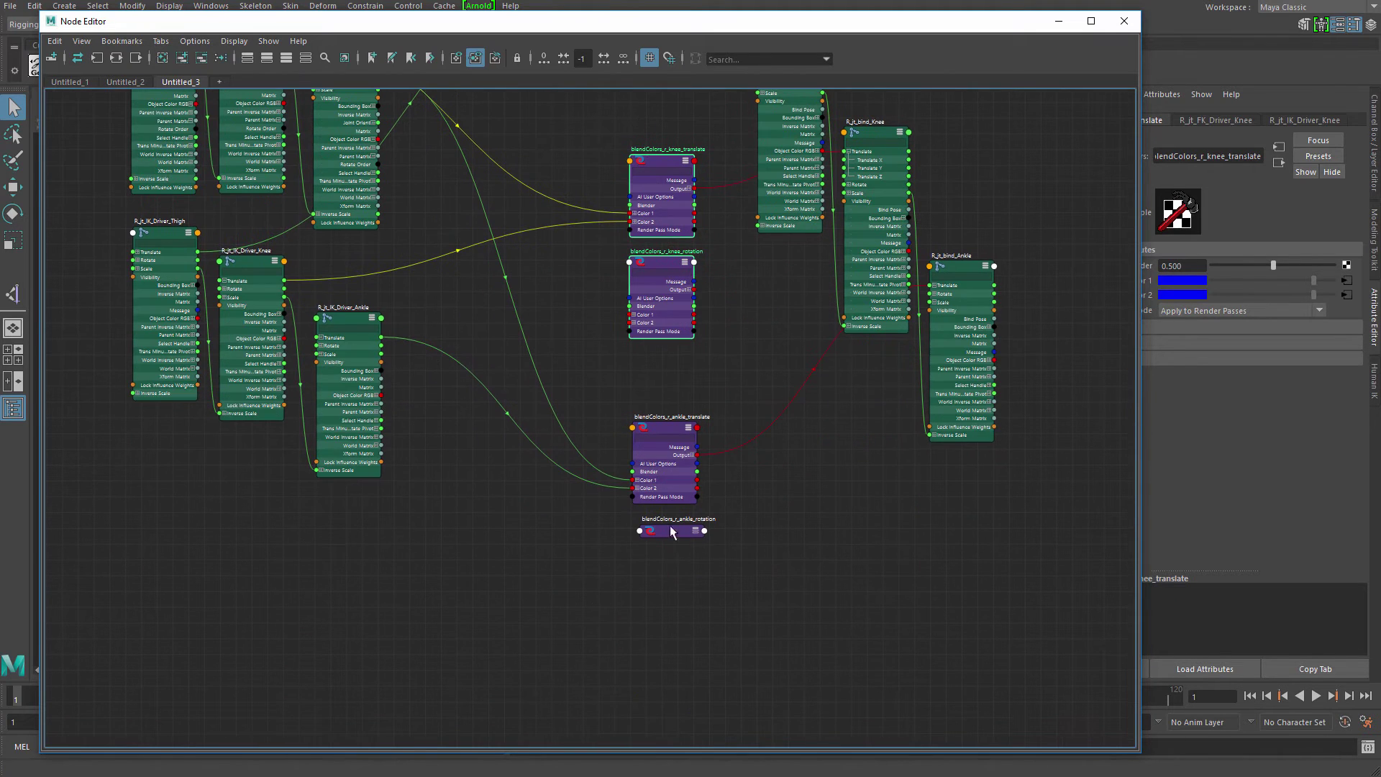
{"action": "left_click_drag", "start_coordinate": [674, 533], "coordinate": [664, 562]}
{"action": "key", "text": "3"}
{"action": "left_click", "coordinate": [663, 569]}
- Lower the R_jt_bind_Ankle node and adjust the positions of the bind knee, bind thigh and blendColors_r_thigh_rotation nodes
{"action": "middle_click_drag", "start_coordinate": [744, 401], "coordinate": [774, 508], "text": "alt"}
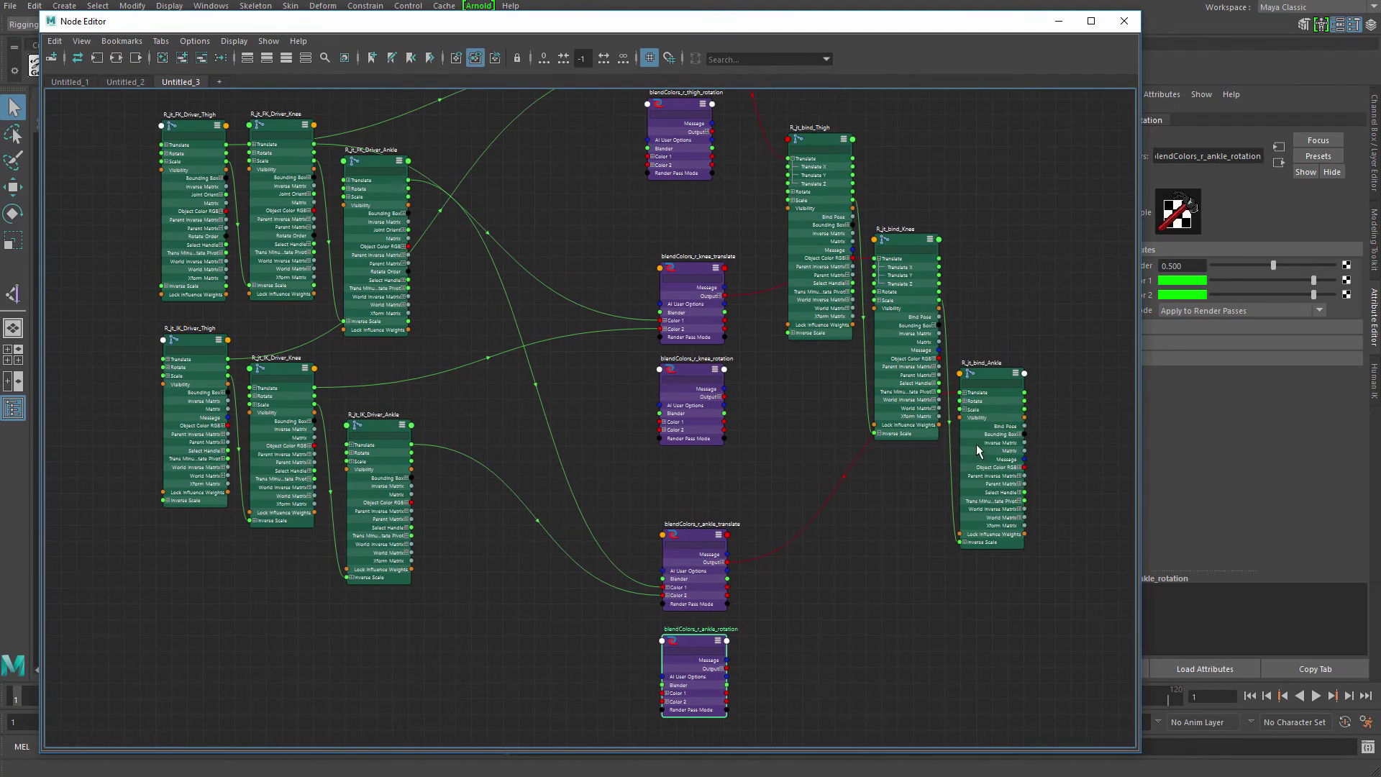
{"action": "left_click_drag", "start_coordinate": [978, 444], "coordinate": [1005, 487]}
{"action": "left_click_drag", "start_coordinate": [896, 361], "coordinate": [904, 364]}
{"action": "left_click_drag", "start_coordinate": [798, 276], "coordinate": [804, 274]}
{"action": "middle_click_drag", "start_coordinate": [692, 207], "coordinate": [698, 321], "text": "alt"}
{"action": "left_click_drag", "start_coordinate": [684, 263], "coordinate": [693, 261]}
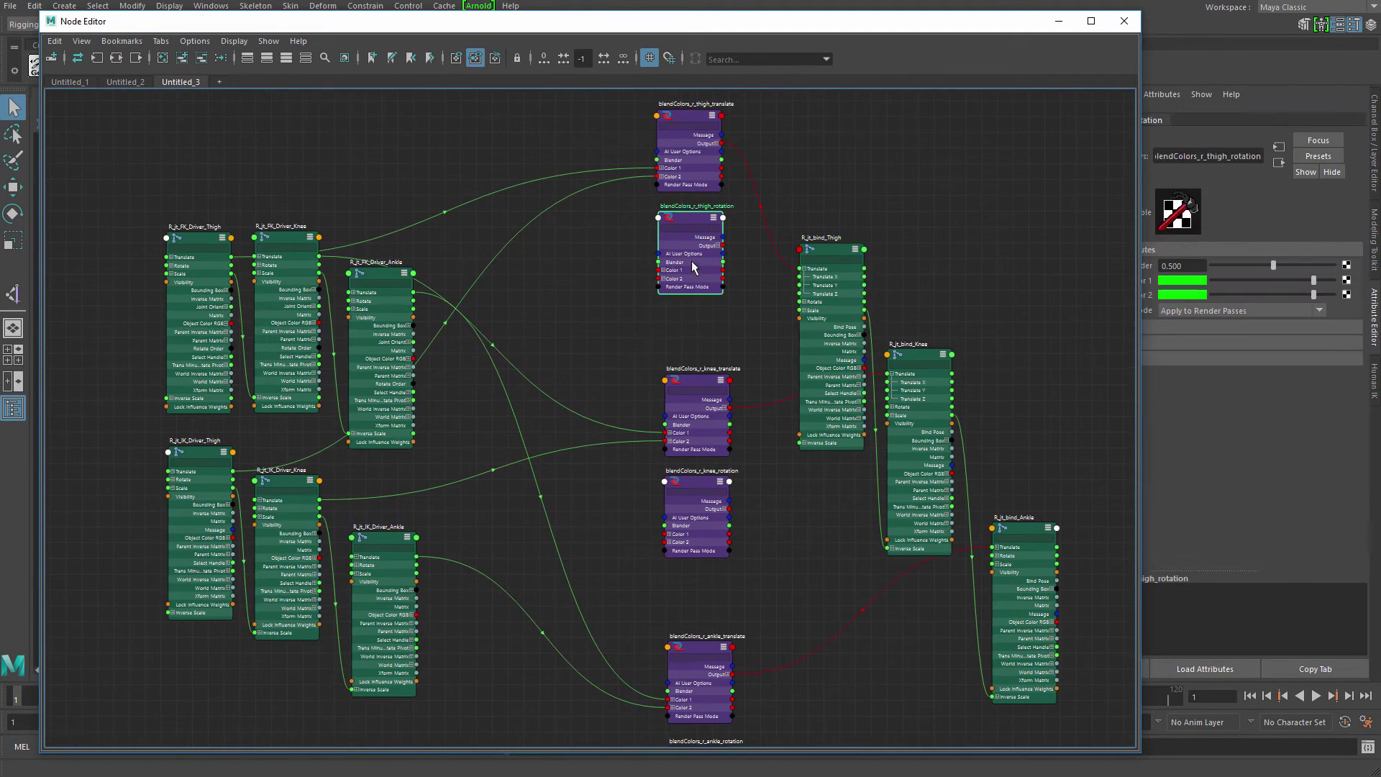
- Connect the Rotate output of R_jt_FK_Driver_Thigh to Color 1 of blendColors_r_thigh_rotation
{"action": "middle_click_drag", "start_coordinate": [638, 318], "coordinate": [686, 357], "text": "alt"}
{"action": "right_click_drag", "start_coordinate": [407, 325], "coordinate": [434, 327], "text": "alt"}
{"action": "middle_click_drag", "start_coordinate": [436, 326], "coordinate": [543, 260], "text": "alt"}
{"action": "middle_click_drag", "start_coordinate": [375, 269], "coordinate": [338, 305], "text": "alt"}
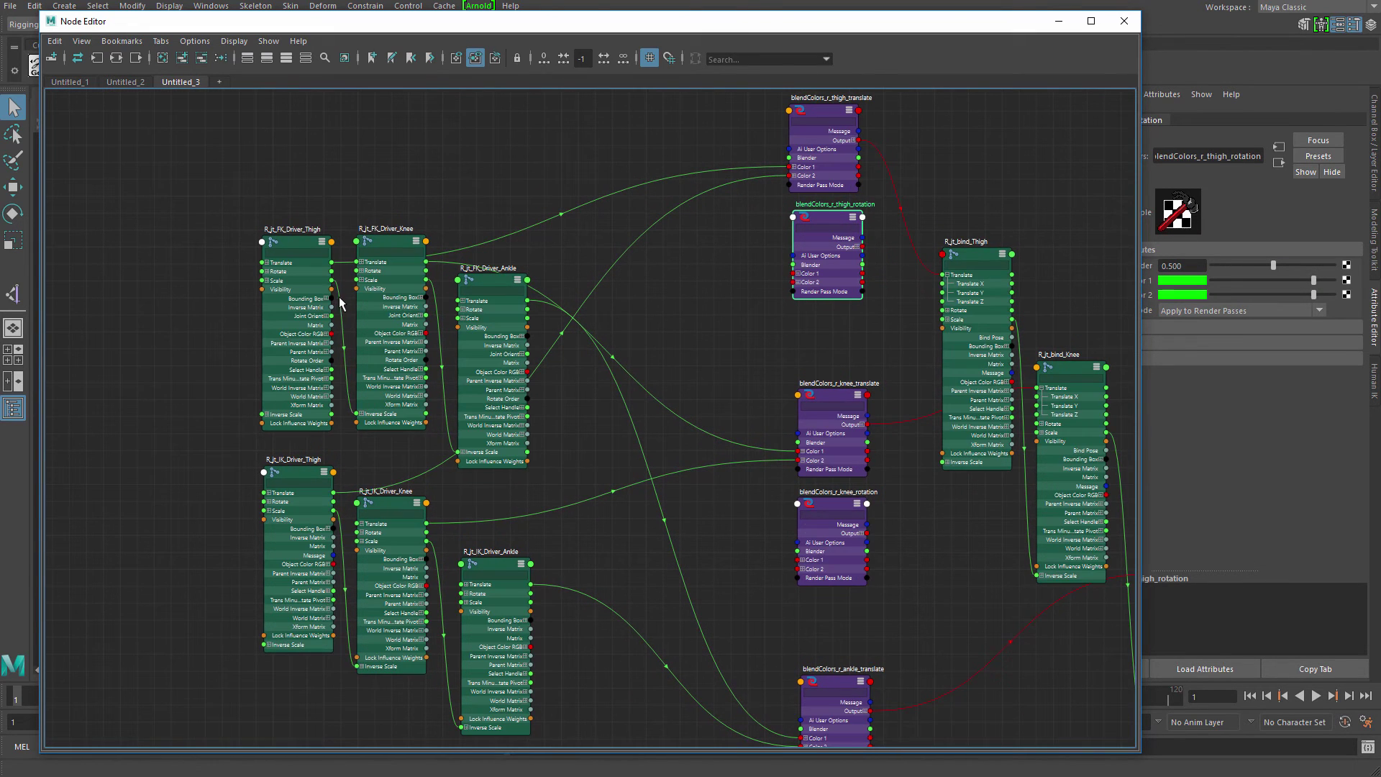
{"action": "left_click_drag", "start_coordinate": [333, 271], "coordinate": [795, 274]}
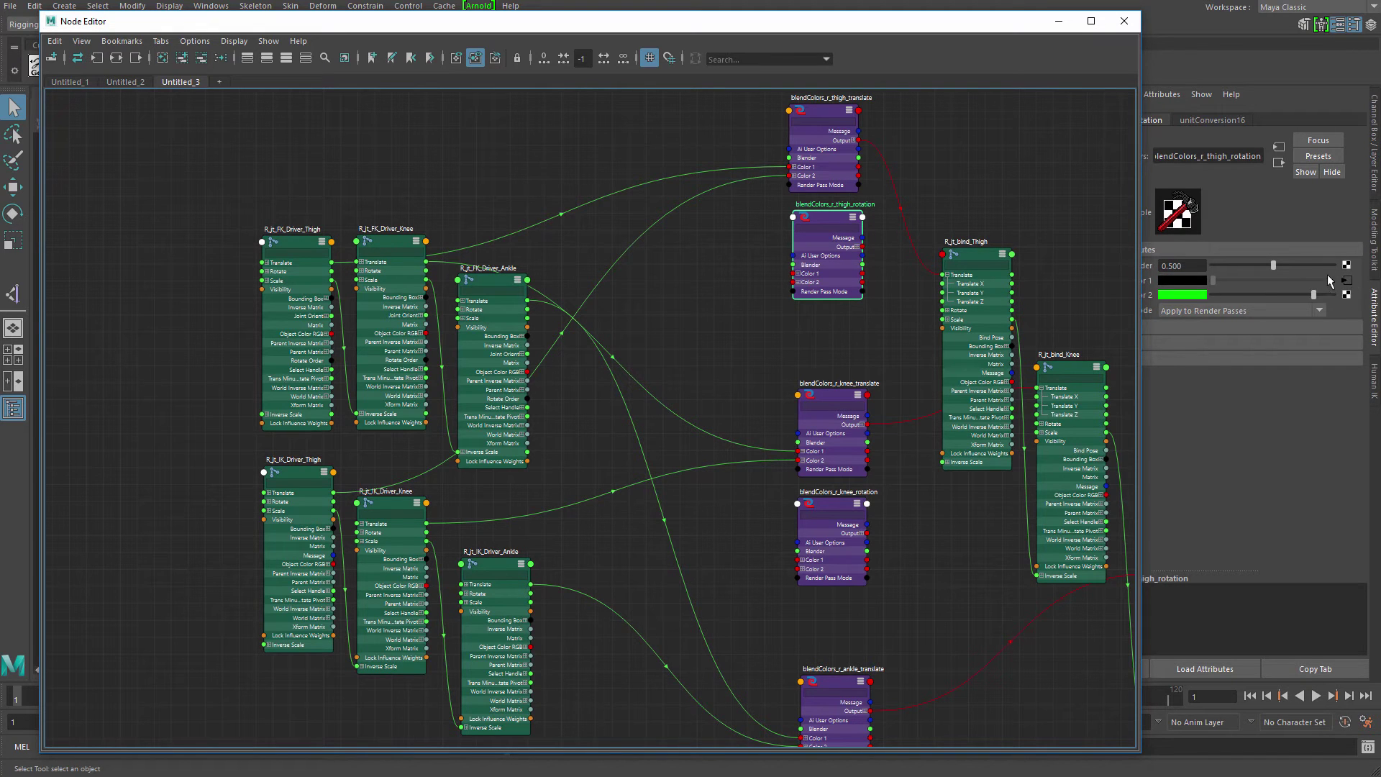
- Connect the Rotate output of R_jt_IK_Driver_Thigh to Color 2 of blendColors_r_thigh_rotation
{"action": "left_click_drag", "start_coordinate": [990, 24], "coordinate": [979, 24]}
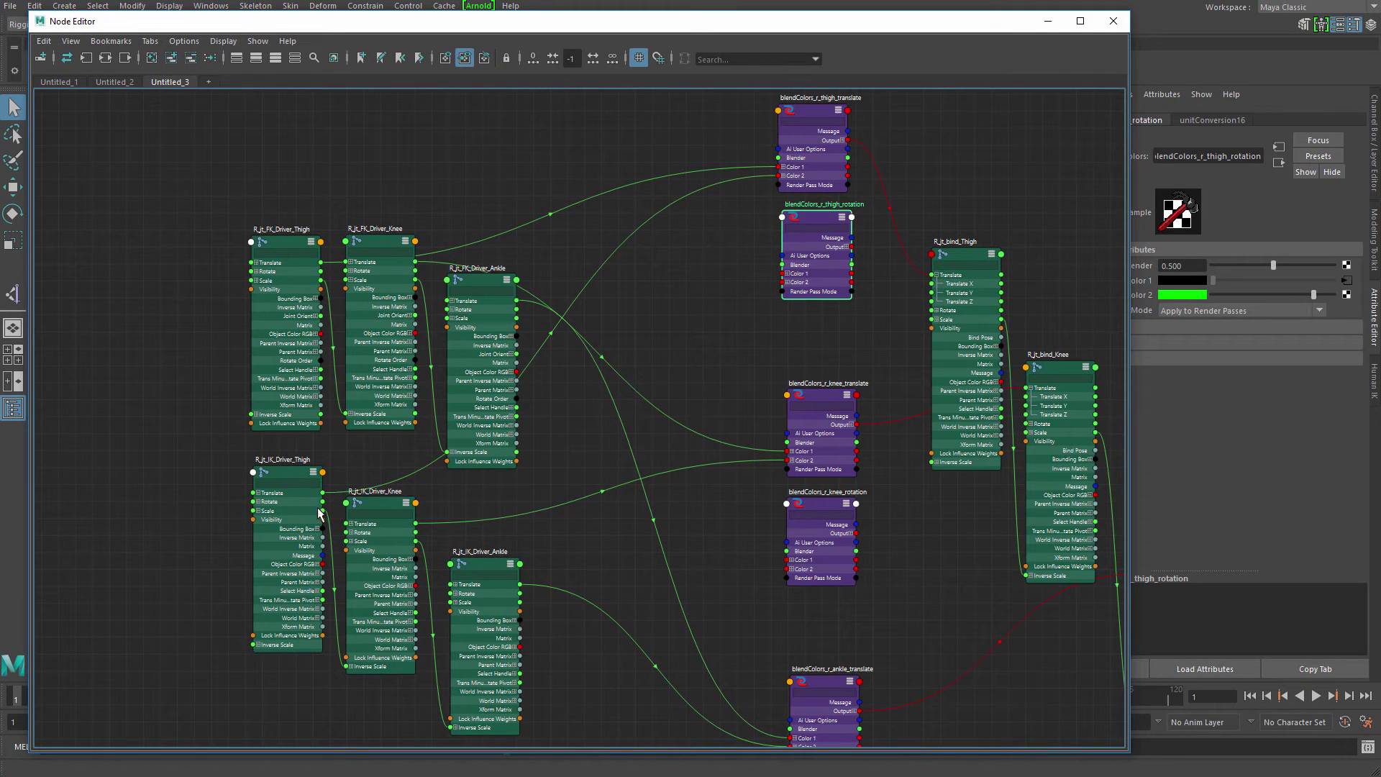
{"action": "left_click_drag", "start_coordinate": [325, 501], "coordinate": [787, 282]}
{"action": "middle_click_drag", "start_coordinate": [904, 344], "coordinate": [827, 348]}
{"action": "scroll", "coordinate": [794, 285], "scroll_direction": "up", "scroll_amount": 3}
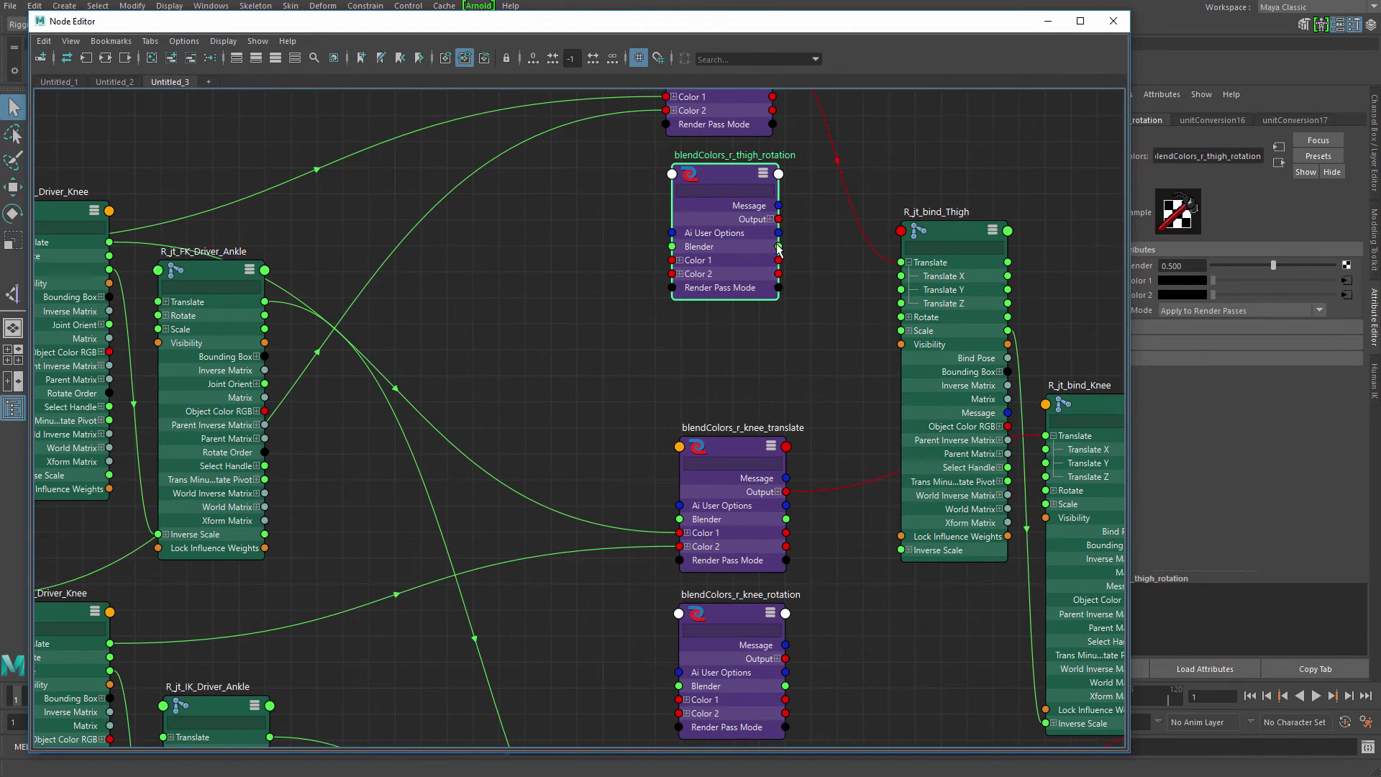
- Connect the Output of blendColors_r_thigh_rotation to the Rotate input of R_jt_bind_Thigh
{"action": "left_click_drag", "start_coordinate": [837, 264], "coordinate": [918, 334]}
{"action": "scroll", "coordinate": [939, 367], "scroll_direction": "down", "scroll_amount": 5}
{"action": "middle_click_drag", "start_coordinate": [731, 367], "coordinate": [679, 378], "text": "alt"}
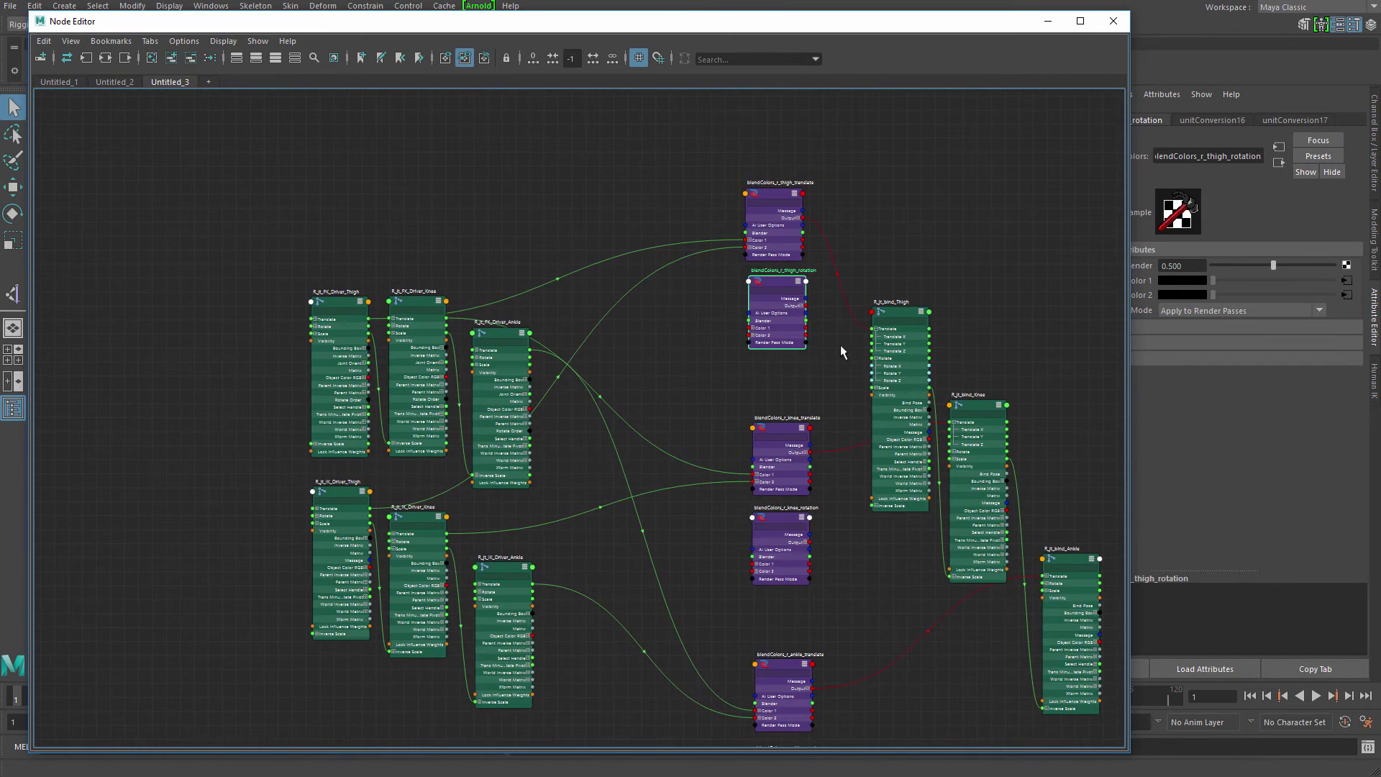
{"action": "scroll", "coordinate": [810, 329], "scroll_direction": "up", "scroll_amount": 5}
- Move and collapse the R_jt_bind_Thigh node, and reposition the thigh blendColors nodes near it
{"action": "left_click_drag", "start_coordinate": [963, 417], "coordinate": [952, 302]}
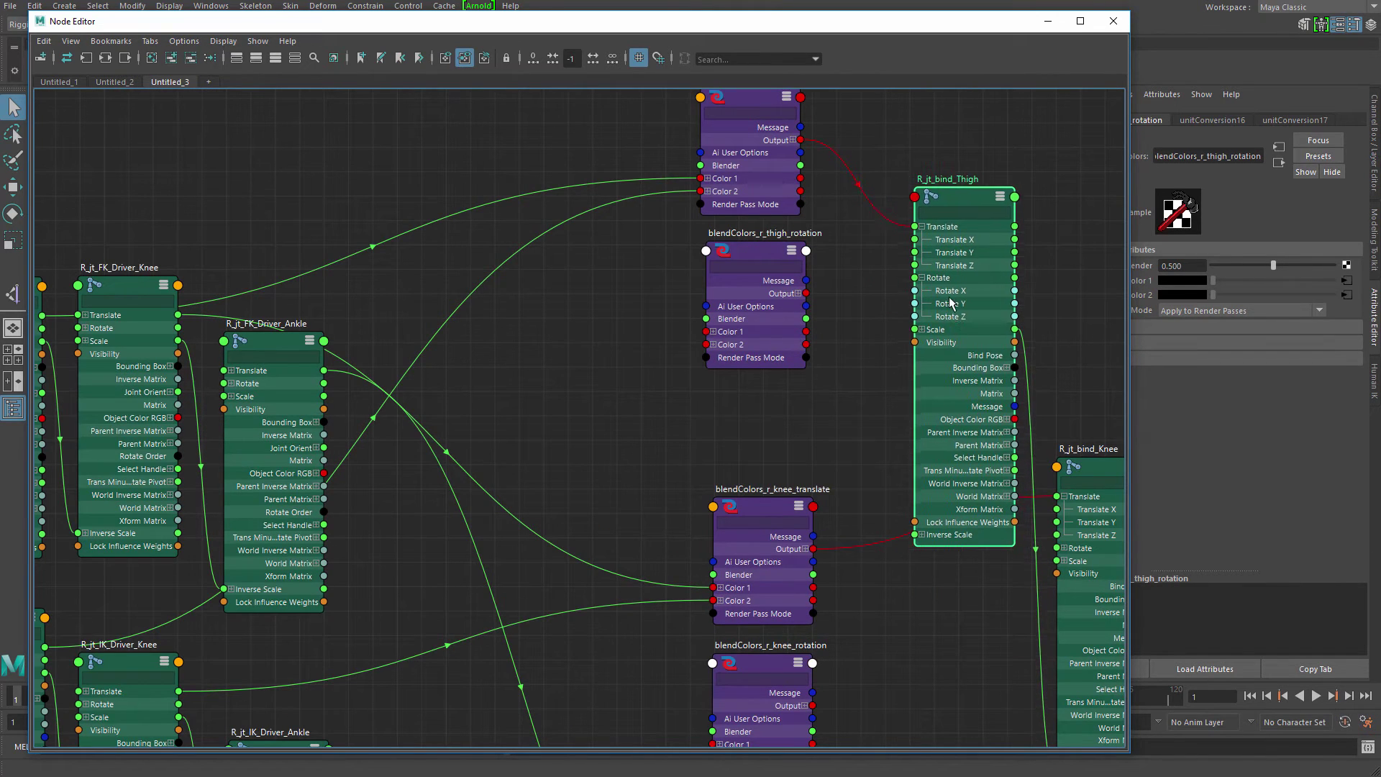
{"action": "left_click_drag", "start_coordinate": [949, 205], "coordinate": [958, 178]}
{"action": "key", "text": "1"}
{"action": "scroll", "coordinate": [849, 261], "scroll_direction": "down", "scroll_amount": 4}
{"action": "left_click_drag", "start_coordinate": [811, 285], "coordinate": [755, 207]}
{"action": "left_click", "coordinate": [808, 210], "text": "shift"}
{"action": "left_click_drag", "start_coordinate": [1060, 465], "coordinate": [1061, 454]}
- Connect the Rotate outputs of R_jt_FK_Driver_Knee and R_jt_IK_Driver_Knee to Color 1 and Color 2 of blendColors_r_knee_rotation
{"action": "middle_click_drag", "start_coordinate": [716, 401], "coordinate": [647, 282], "text": "alt"}
{"action": "scroll", "coordinate": [617, 293], "scroll_direction": "up", "scroll_amount": 1}
{"action": "left_click", "coordinate": [323, 286]}
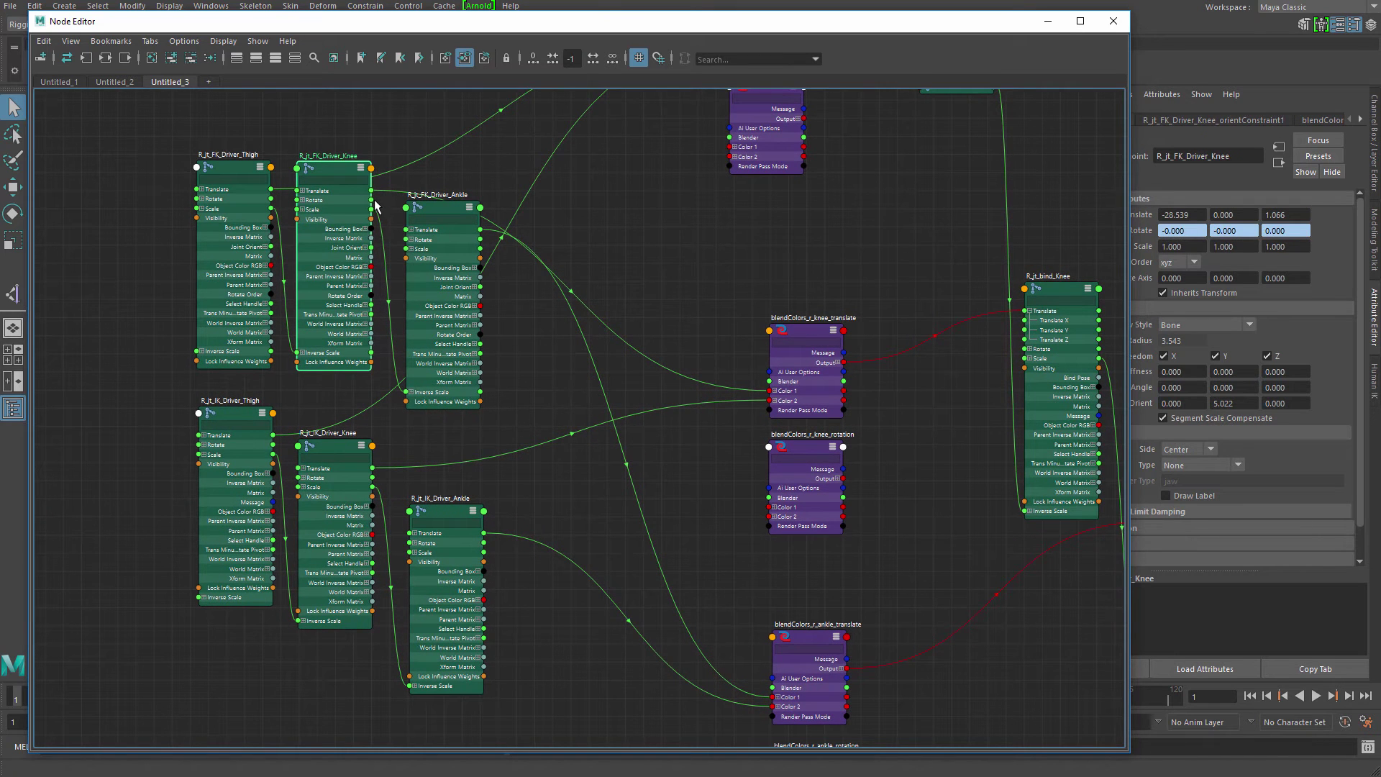
{"action": "left_click_drag", "start_coordinate": [371, 200], "coordinate": [769, 509]}
{"action": "left_click_drag", "start_coordinate": [390, 477], "coordinate": [770, 516]}
{"action": "middle_click_drag", "start_coordinate": [867, 456], "coordinate": [799, 431], "text": "alt"}
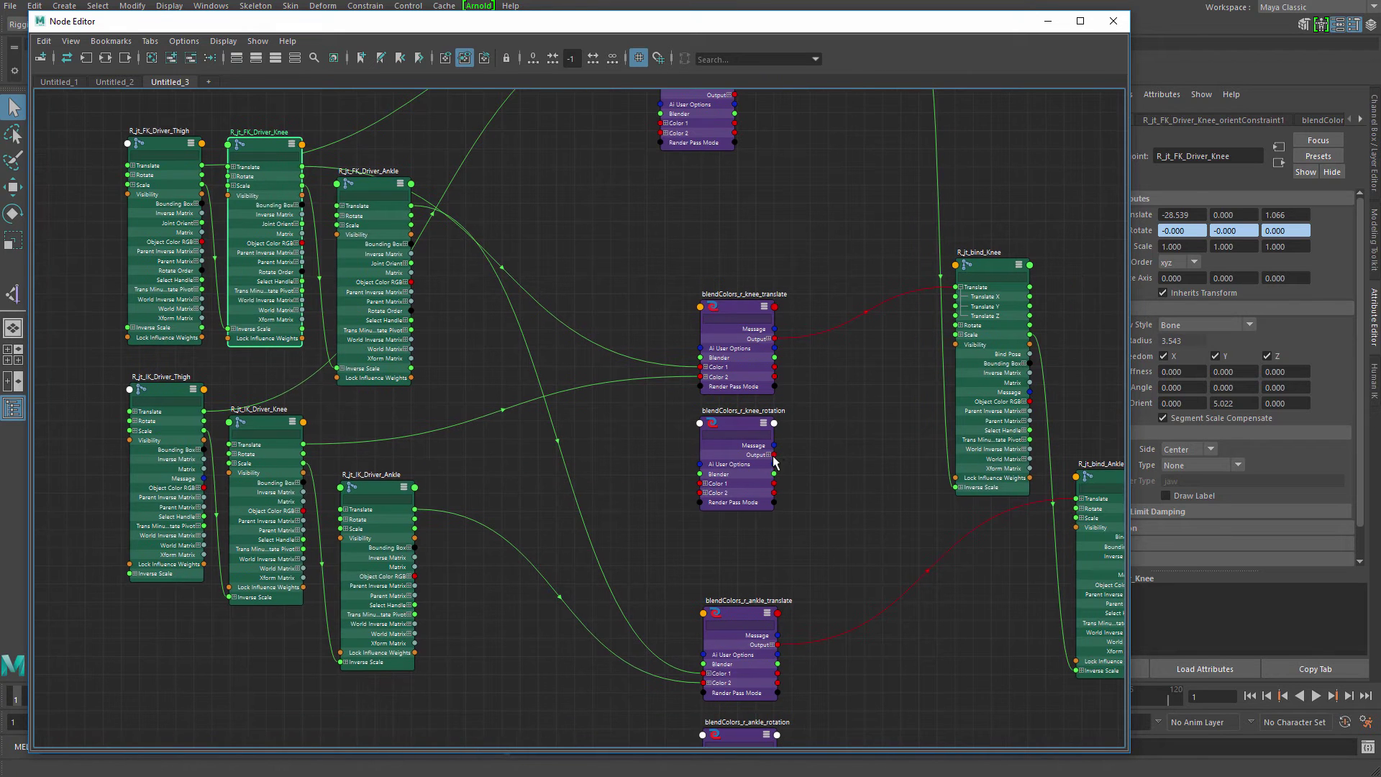
- Connect the Output of blendColors_r_knee_rotation to Rotate of R_jt_bind_Knee and collapse that bind node
{"action": "left_click_drag", "start_coordinate": [830, 440], "coordinate": [956, 328]}
{"action": "middle_click_drag", "start_coordinate": [888, 389], "coordinate": [773, 411], "text": "alt"}
{"action": "left_click_drag", "start_coordinate": [867, 395], "coordinate": [872, 347]}
{"action": "key", "text": "1"}
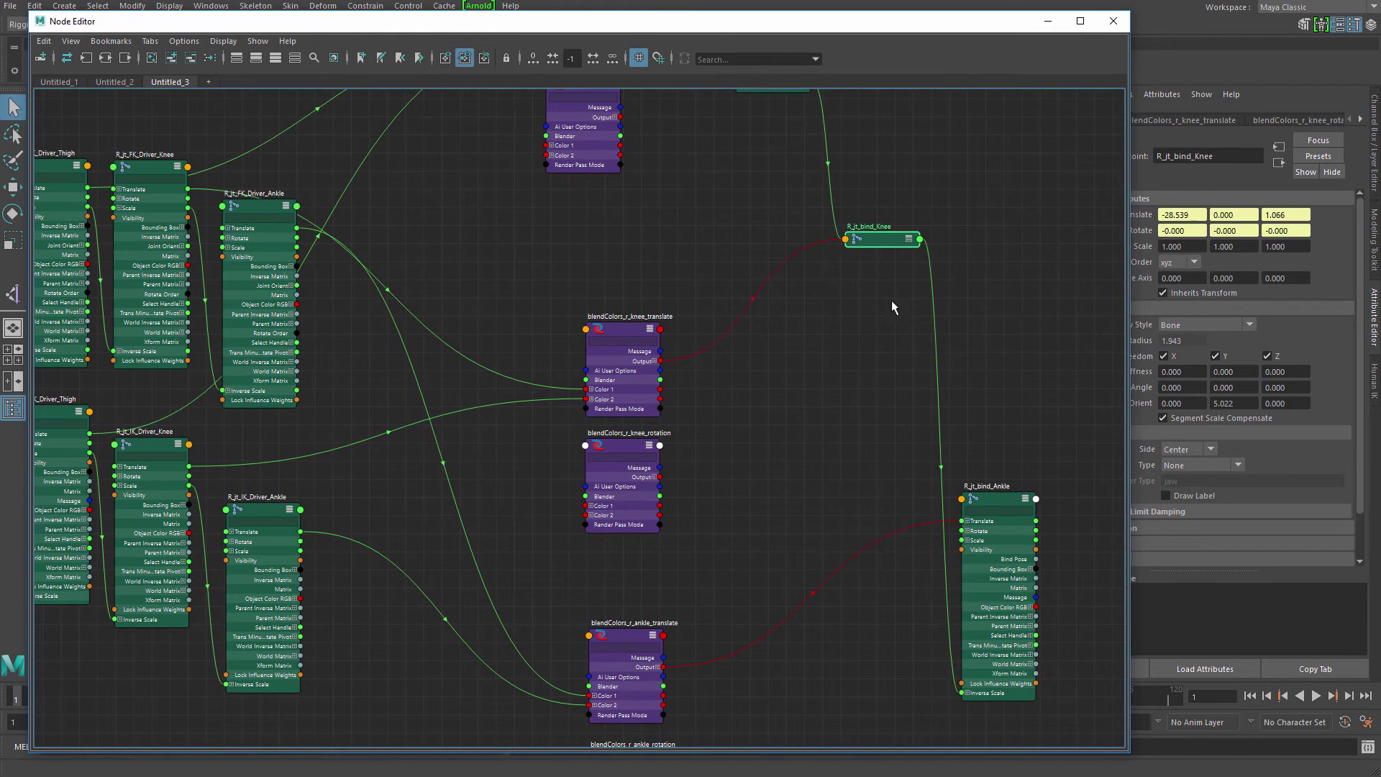
{"action": "left_click_drag", "start_coordinate": [885, 240], "coordinate": [889, 244]}
- Connect the Rotate outputs of R_jt_FK_Driver_Ankle and R_jt_IK_Driver_Ankle to Color 1 and Color 2 of blendColors_r_knee_rotation
{"action": "middle_click_drag", "start_coordinate": [957, 543], "coordinate": [959, 420], "text": "alt"}
{"action": "left_click_drag", "start_coordinate": [996, 450], "coordinate": [1005, 450]}
{"action": "middle_click_drag", "start_coordinate": [806, 432], "coordinate": [827, 445], "text": "alt"}
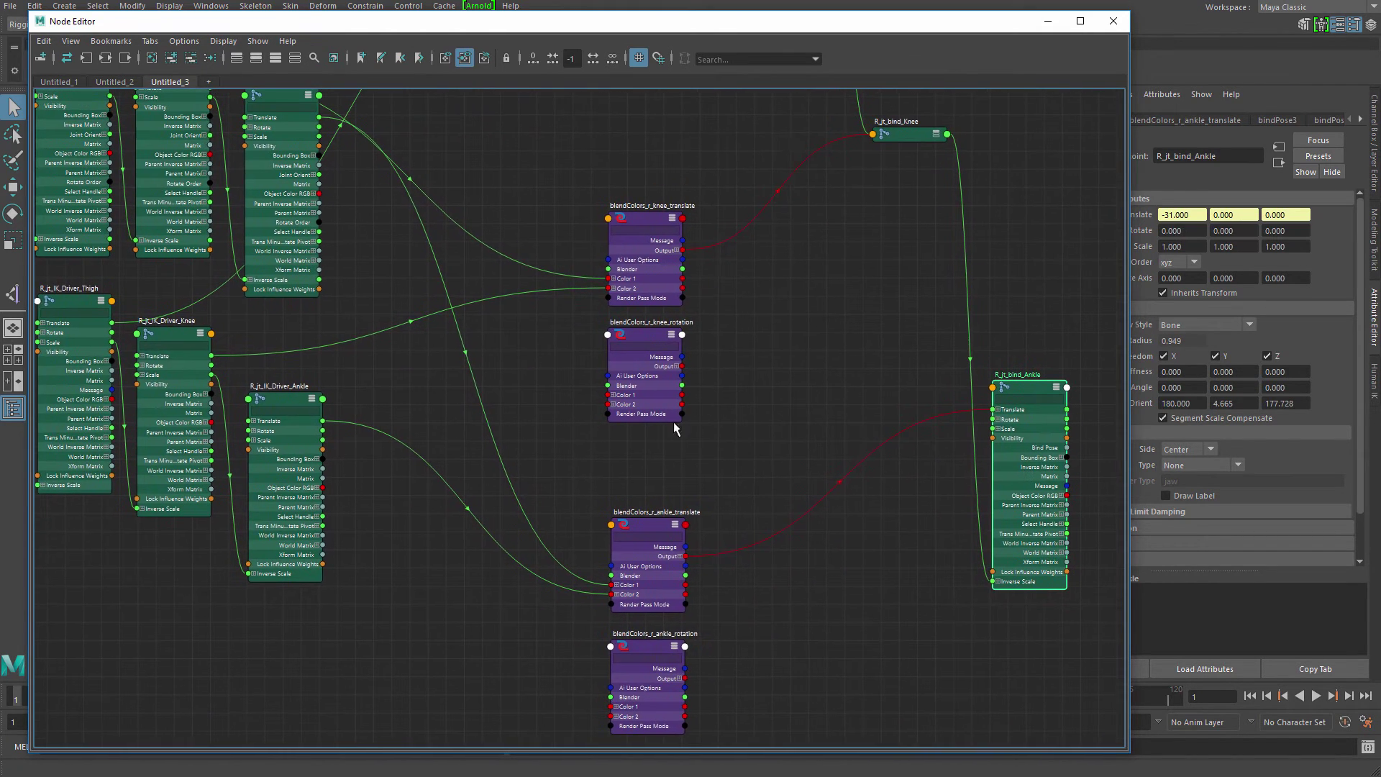
{"action": "middle_click_drag", "start_coordinate": [675, 423], "coordinate": [674, 433], "text": "alt"}
{"action": "left_click_drag", "start_coordinate": [306, 215], "coordinate": [309, 232]}
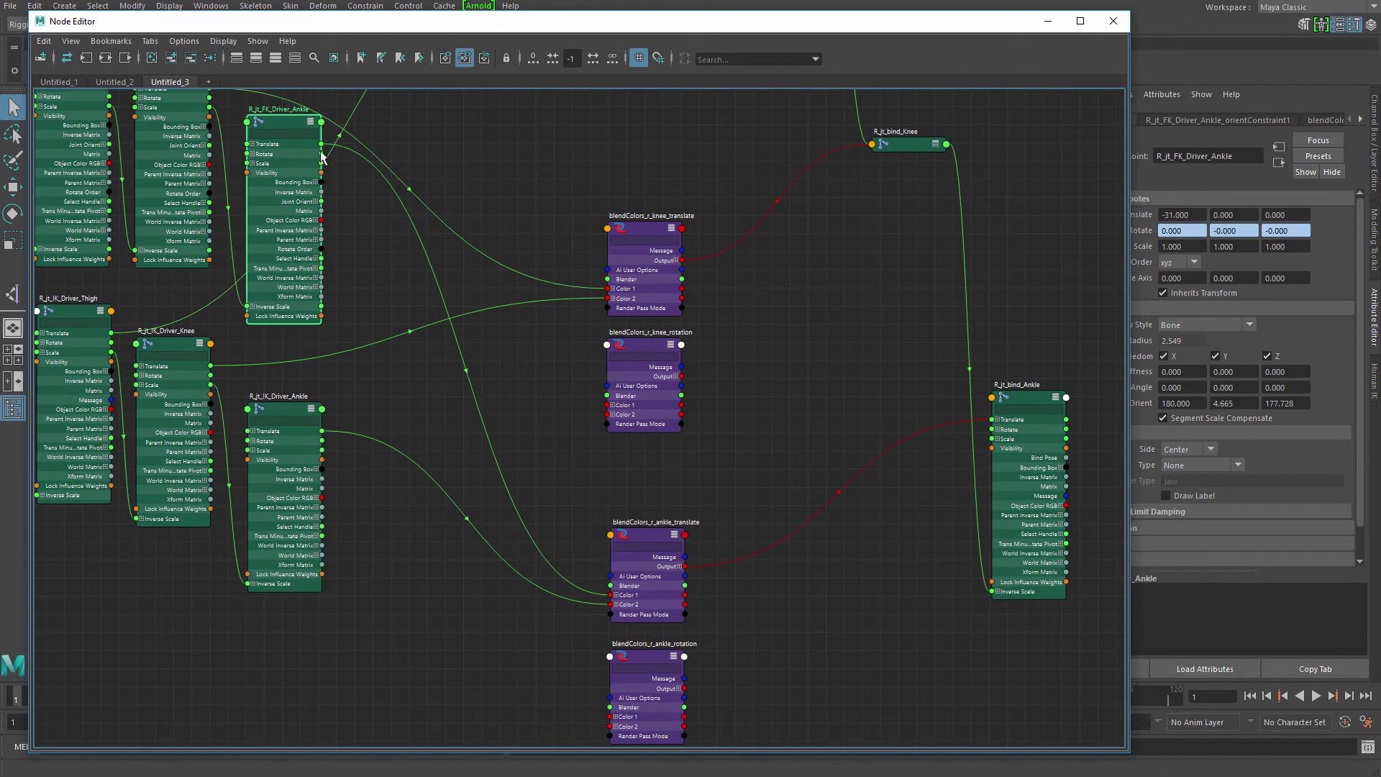
{"action": "left_click_drag", "start_coordinate": [364, 182], "coordinate": [619, 405]}
{"action": "left_click_drag", "start_coordinate": [322, 441], "coordinate": [635, 414]}
- Connect the Output of blendColors_r_knee_rotation to the Rotate input of R_jt_bind_Ankle
{"action": "middle_click_drag", "start_coordinate": [740, 414], "coordinate": [657, 378], "text": "alt"}
{"action": "left_click", "coordinate": [658, 377]}
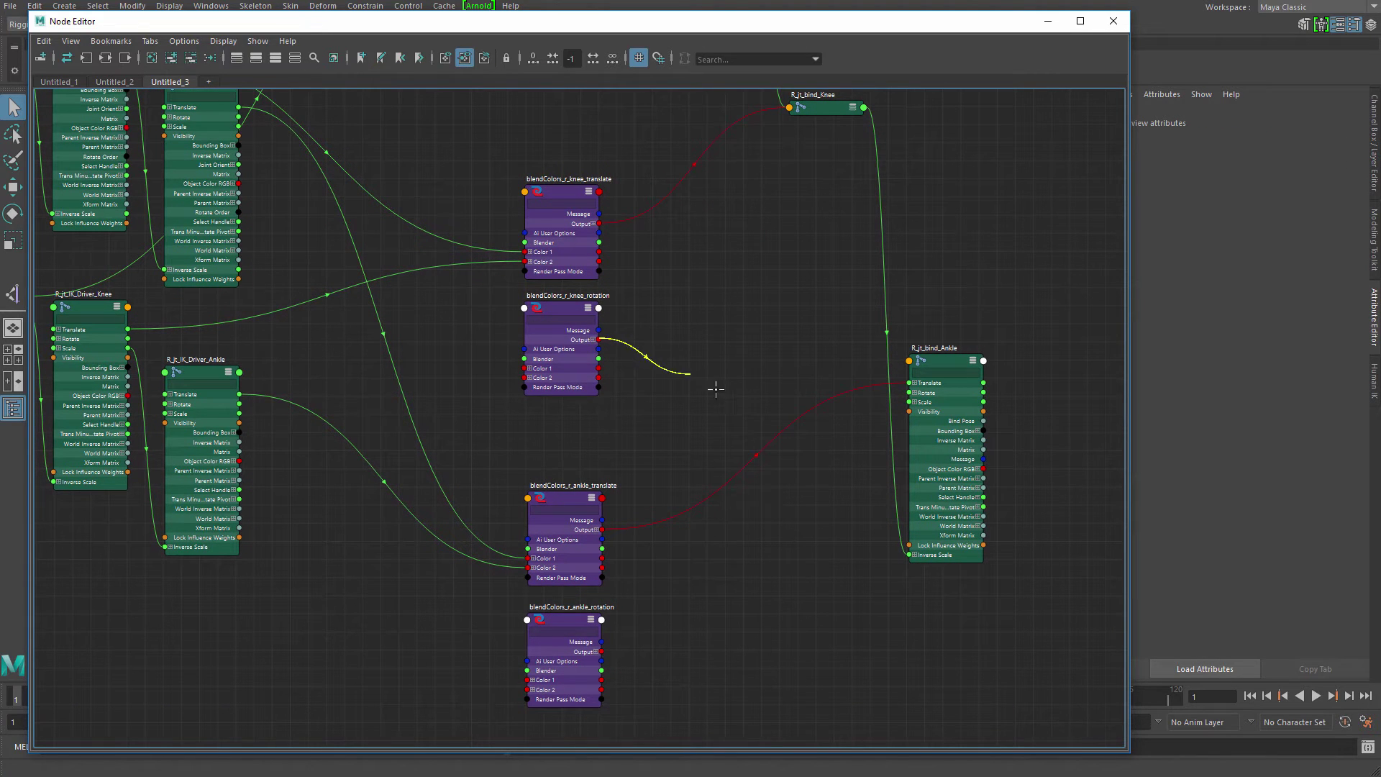
{"action": "left_click_drag", "start_coordinate": [716, 390], "coordinate": [912, 393]}
- Select the bind thigh, knee and ankle nodes together and expand them to show all attributes
{"action": "left_click", "coordinate": [944, 363]}
{"action": "middle_click_drag", "start_coordinate": [681, 273], "coordinate": [665, 439], "text": "alt"}
{"action": "scroll", "coordinate": [666, 440], "scroll_direction": "down", "scroll_amount": 3}
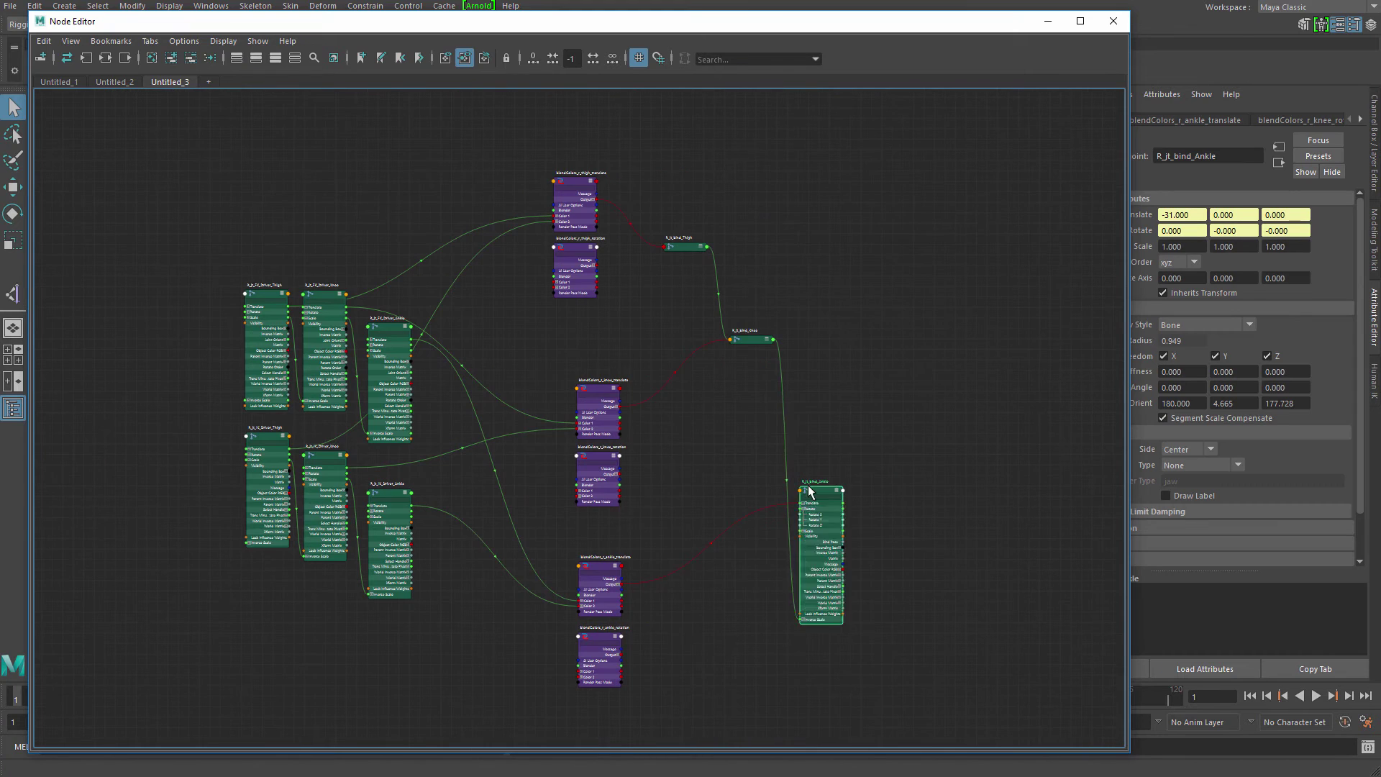
{"action": "key", "text": "1"}
{"action": "left_click_drag", "start_coordinate": [662, 188], "coordinate": [892, 555]}
{"action": "key", "text": "3"}
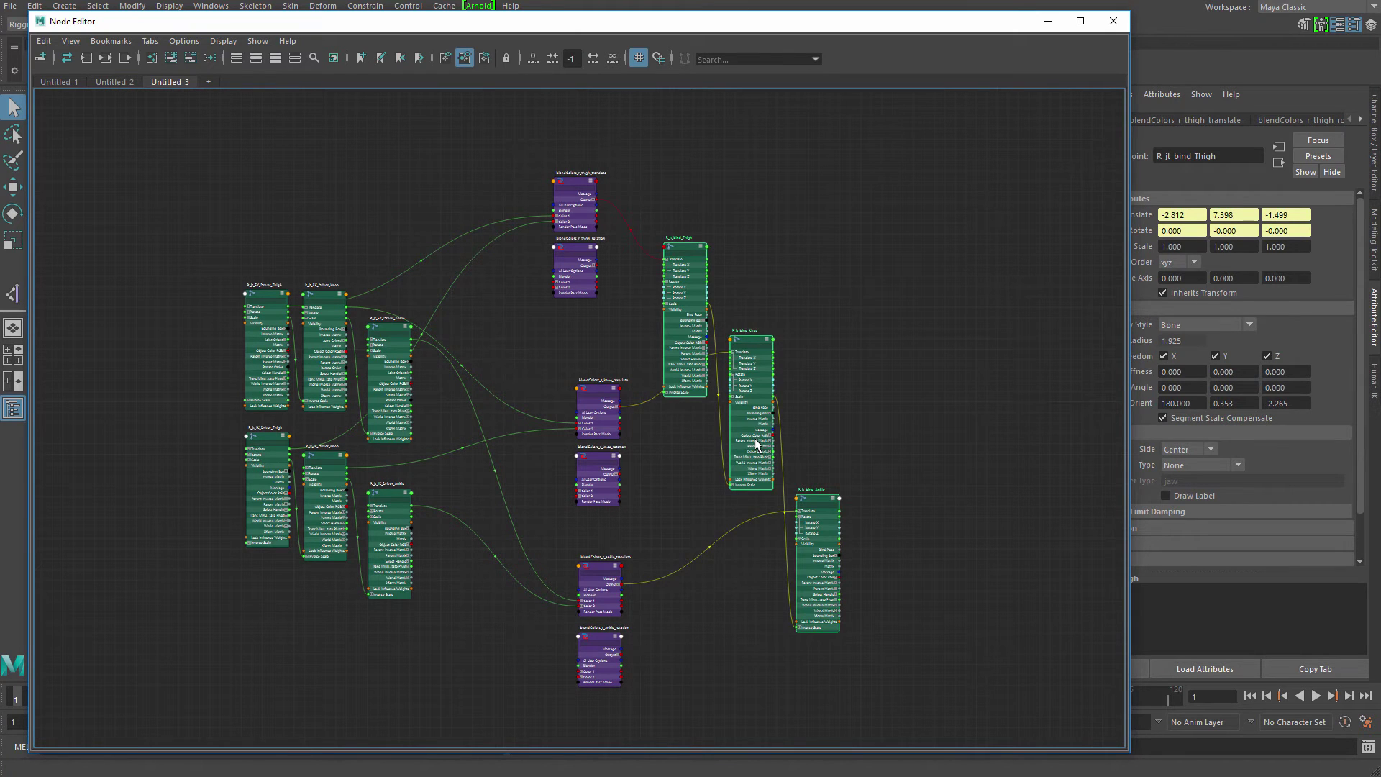
- Move the bind thigh, knee and ankle nodes farther from the blendColors nodes, staggering them so they do not overlap
{"action": "left_click_drag", "start_coordinate": [754, 439], "coordinate": [828, 418]}
{"action": "left_click", "coordinate": [916, 377]}
{"action": "left_click_drag", "start_coordinate": [754, 361], "coordinate": [745, 347]}
{"action": "left_click_drag", "start_coordinate": [839, 415], "coordinate": [842, 419]}
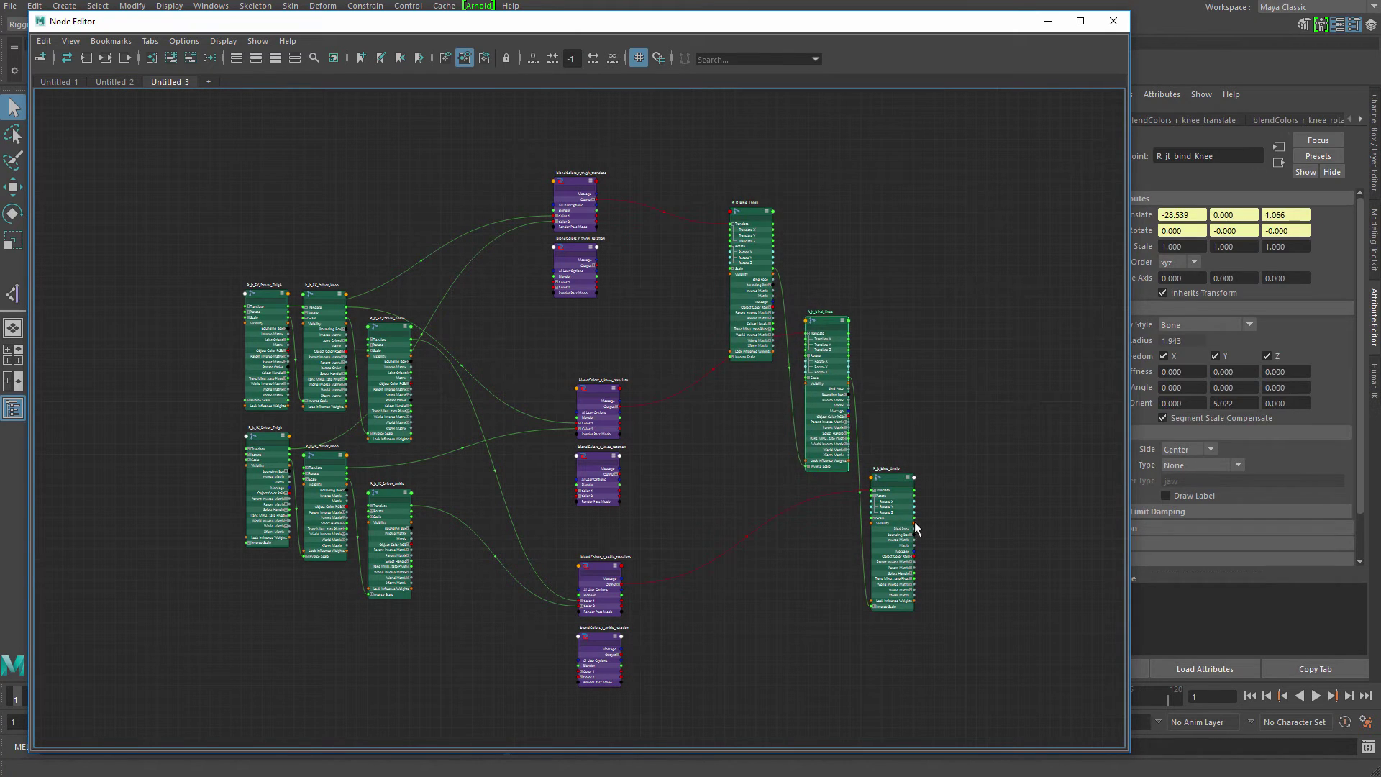
{"action": "left_click_drag", "start_coordinate": [912, 524], "coordinate": [911, 522]}
{"action": "left_click_drag", "start_coordinate": [844, 415], "coordinate": [827, 397]}
{"action": "left_click", "coordinate": [753, 338]}
{"action": "scroll", "coordinate": [694, 395], "scroll_direction": "up", "scroll_amount": 2}
{"action": "left_click_drag", "start_coordinate": [917, 539], "coordinate": [916, 538]}
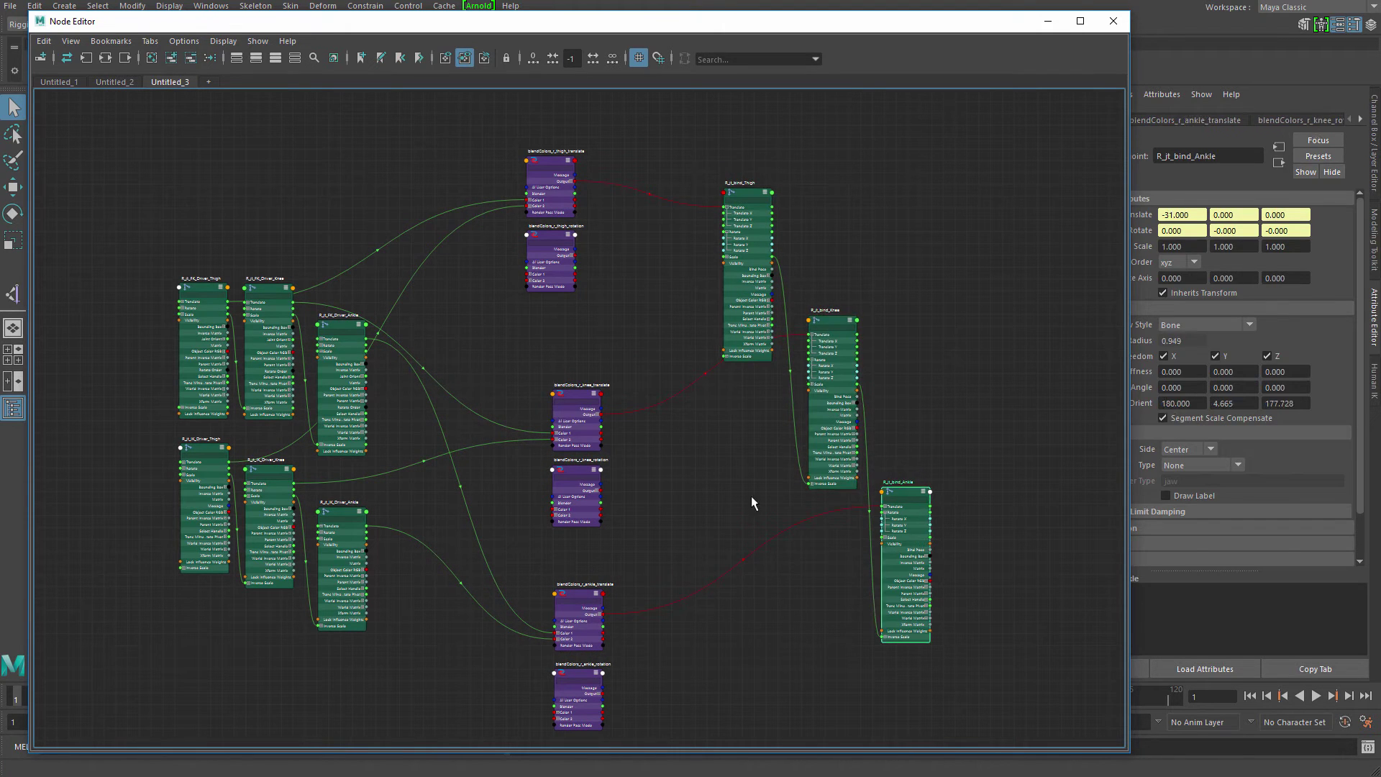
{"action": "left_click", "coordinate": [751, 495]}
- Line up the knee and ankle translate and rotation blendColors nodes in one column
{"action": "middle_click_drag", "start_coordinate": [685, 407], "coordinate": [717, 394], "text": "alt"}
{"action": "scroll", "coordinate": [720, 392], "scroll_direction": "up", "scroll_amount": 1}
{"action": "middle_click_drag", "start_coordinate": [786, 311], "coordinate": [843, 242], "text": "alt"}
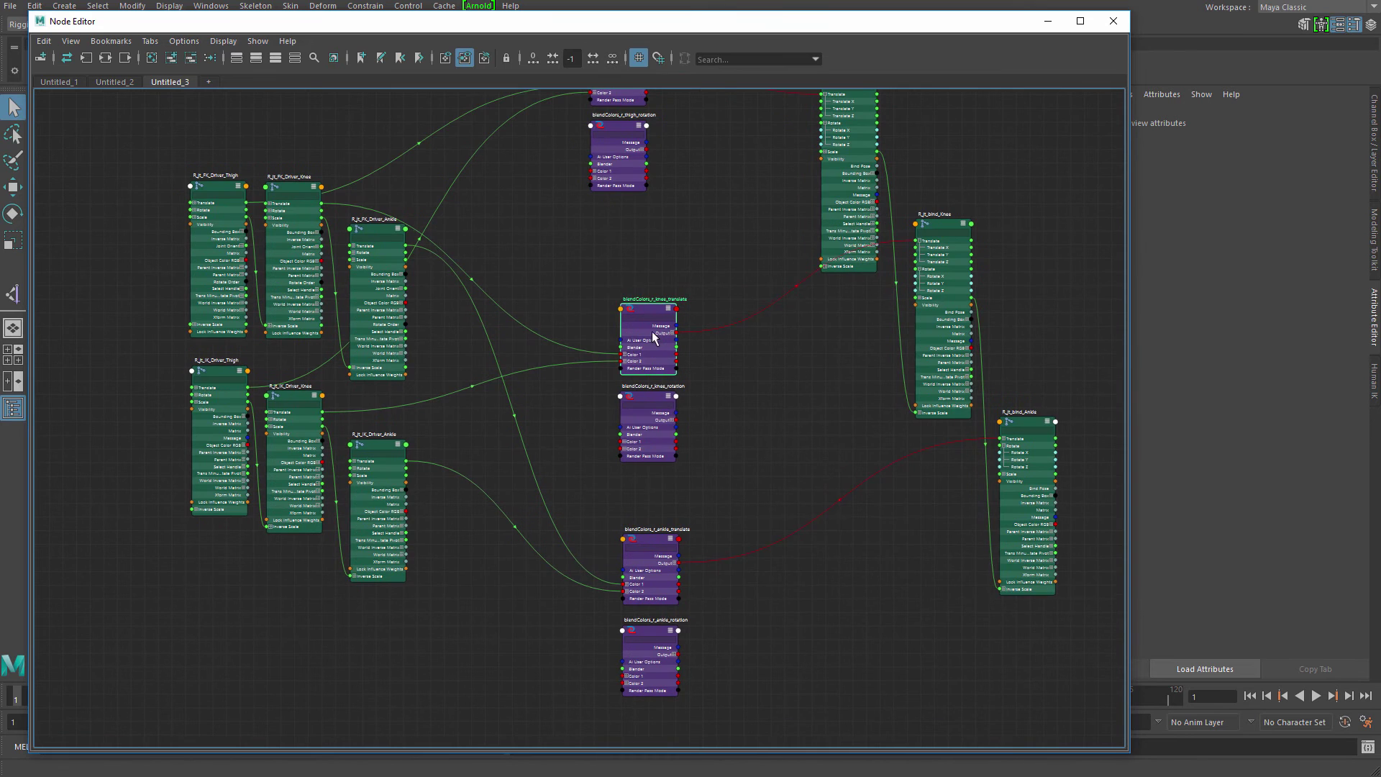
{"action": "left_click", "coordinate": [637, 420]}
{"action": "left_click_drag", "start_coordinate": [641, 562], "coordinate": [628, 562]}
{"action": "left_click_drag", "start_coordinate": [632, 646], "coordinate": [619, 645]}
{"action": "left_click_drag", "start_coordinate": [639, 565], "coordinate": [633, 567]}
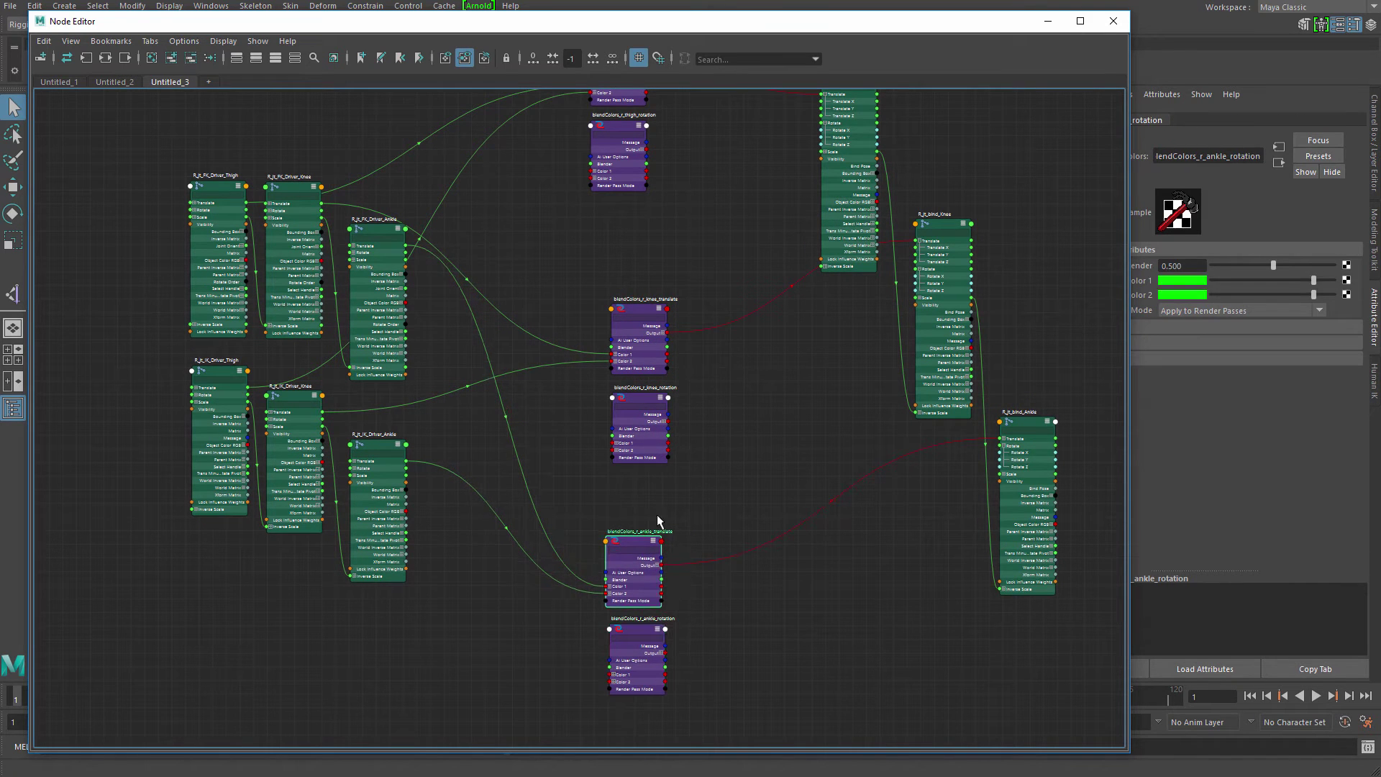
{"action": "left_click_drag", "start_coordinate": [644, 429], "coordinate": [637, 430]}
{"action": "left_click_drag", "start_coordinate": [638, 339], "coordinate": [633, 337]}
{"action": "left_click_drag", "start_coordinate": [632, 429], "coordinate": [632, 425]}
{"action": "left_click_drag", "start_coordinate": [628, 565], "coordinate": [633, 555]}
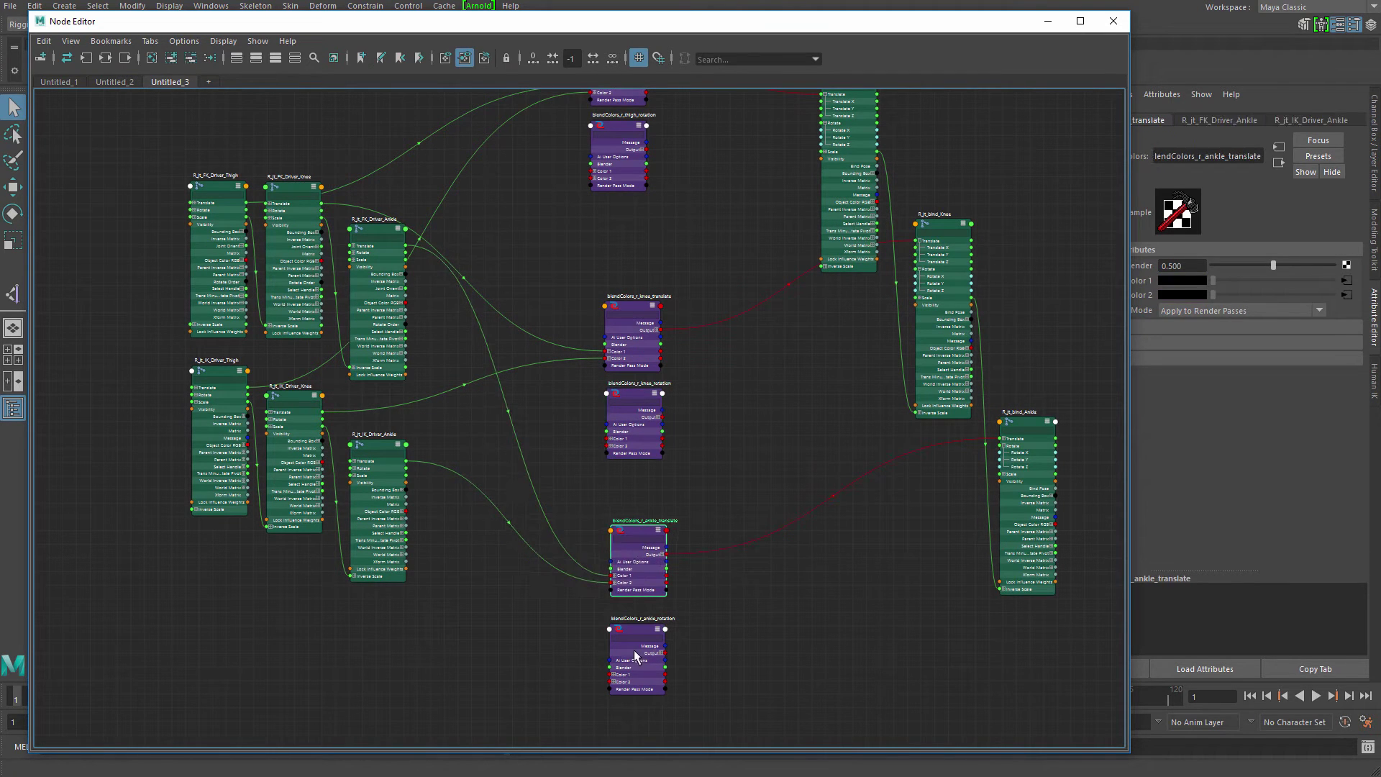
{"action": "left_click_drag", "start_coordinate": [633, 649], "coordinate": [631, 645]}
{"action": "left_click", "coordinate": [747, 413]}
- Hide the Node Editor and inspect the character's right leg rig in the viewport
{"action": "left_click", "coordinate": [1048, 22]}
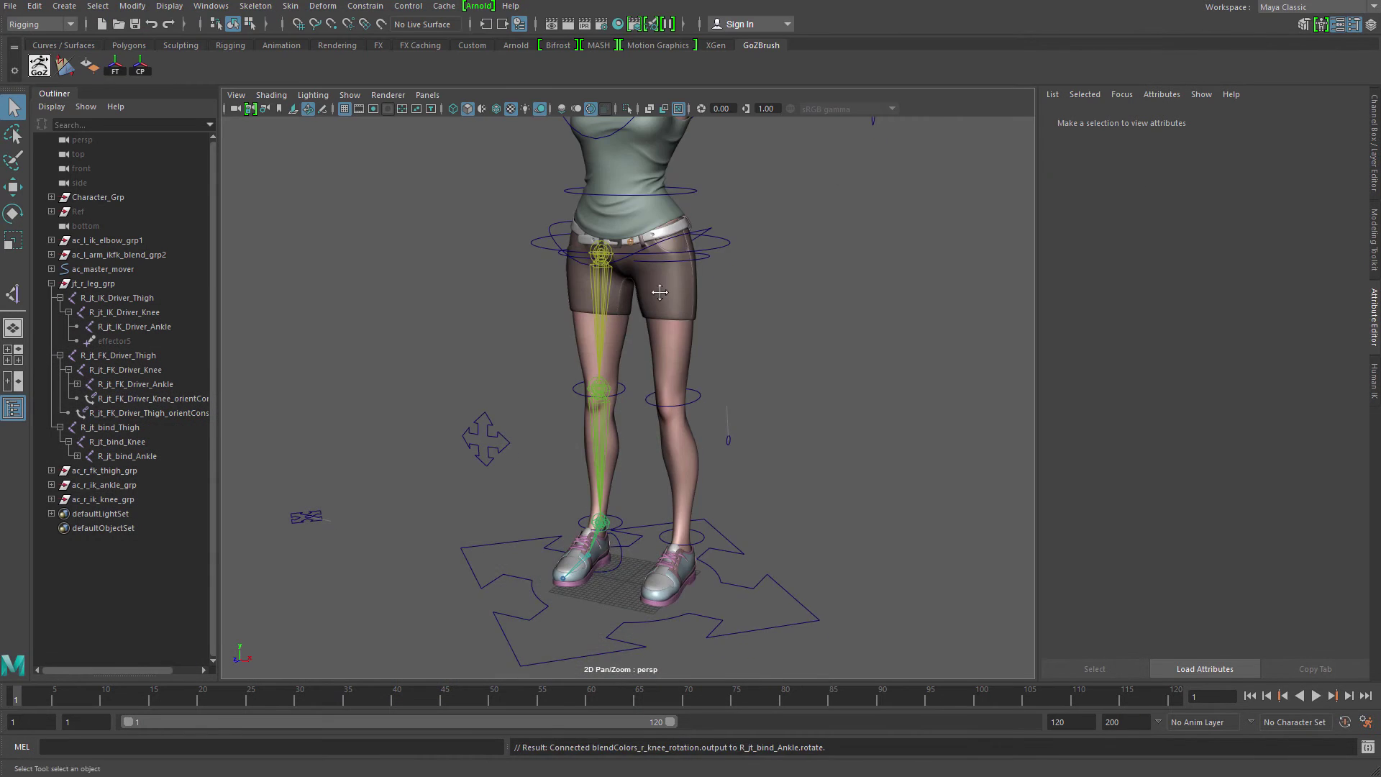
{"action": "middle_click_drag", "start_coordinate": [656, 284], "coordinate": [657, 358], "text": "alt"}
{"action": "right_click_drag", "start_coordinate": [657, 358], "coordinate": [678, 305], "text": "alt"}
{"action": "left_click_drag", "start_coordinate": [678, 305], "coordinate": [652, 414], "text": "alt"}
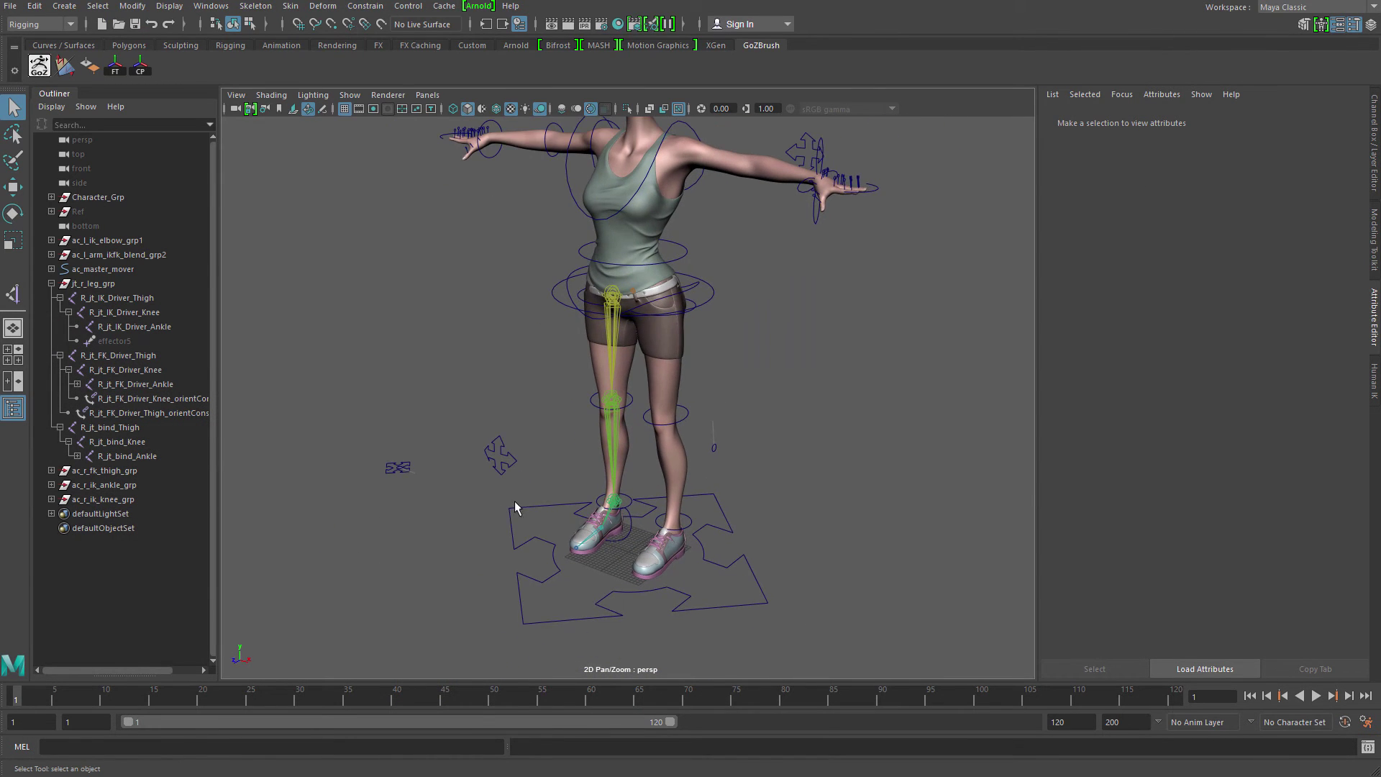
- Return to the Node Editor, select blendColors_r_thigh_translate and open its Blender value for editing
{"action": "key", "text": "alt+Tab"}
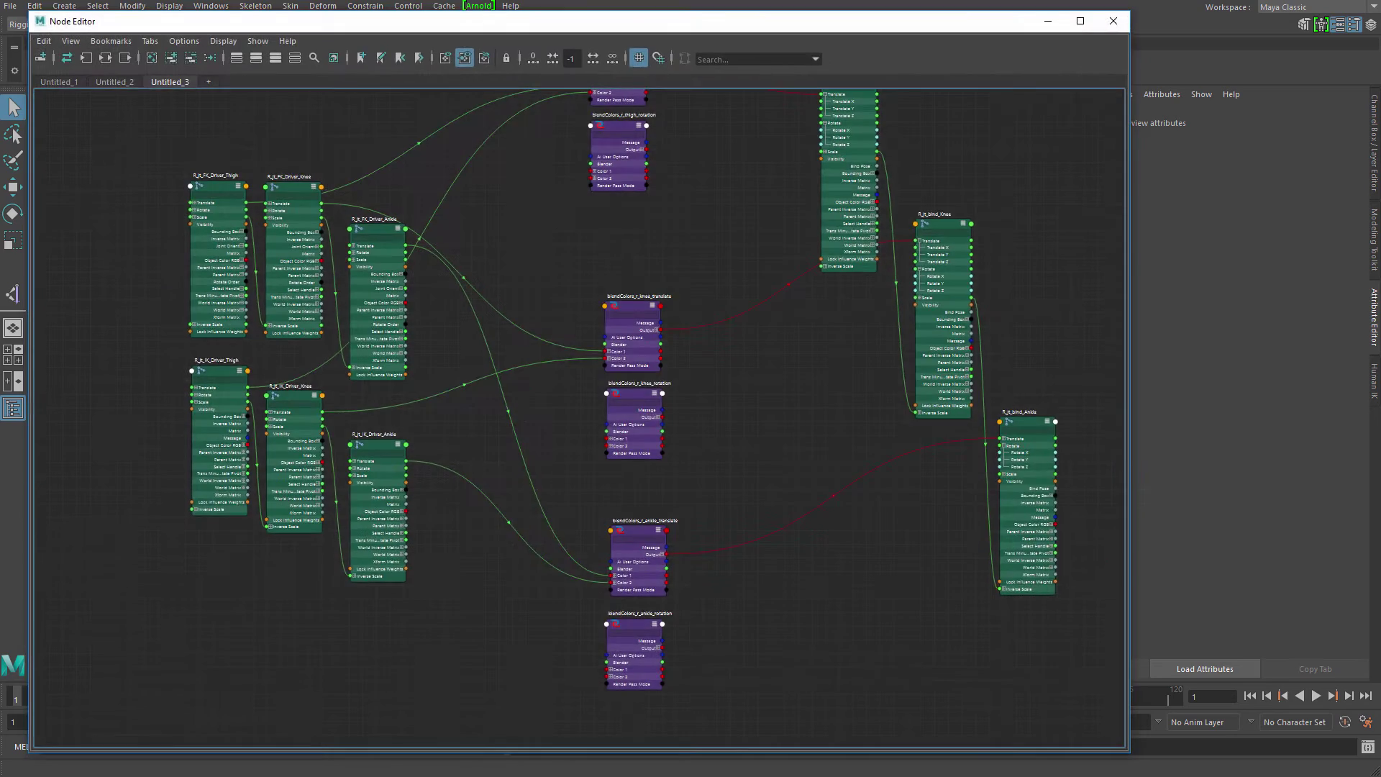
{"action": "right_click_drag", "start_coordinate": [702, 343], "coordinate": [704, 426], "text": "alt"}
{"action": "middle_click_drag", "start_coordinate": [705, 426], "coordinate": [726, 498], "text": "alt"}
{"action": "scroll", "coordinate": [726, 498], "scroll_direction": "down", "scroll_amount": 1}
{"action": "left_click_drag", "start_coordinate": [866, 31], "coordinate": [818, 35]}
{"action": "left_click", "coordinate": [656, 225]}
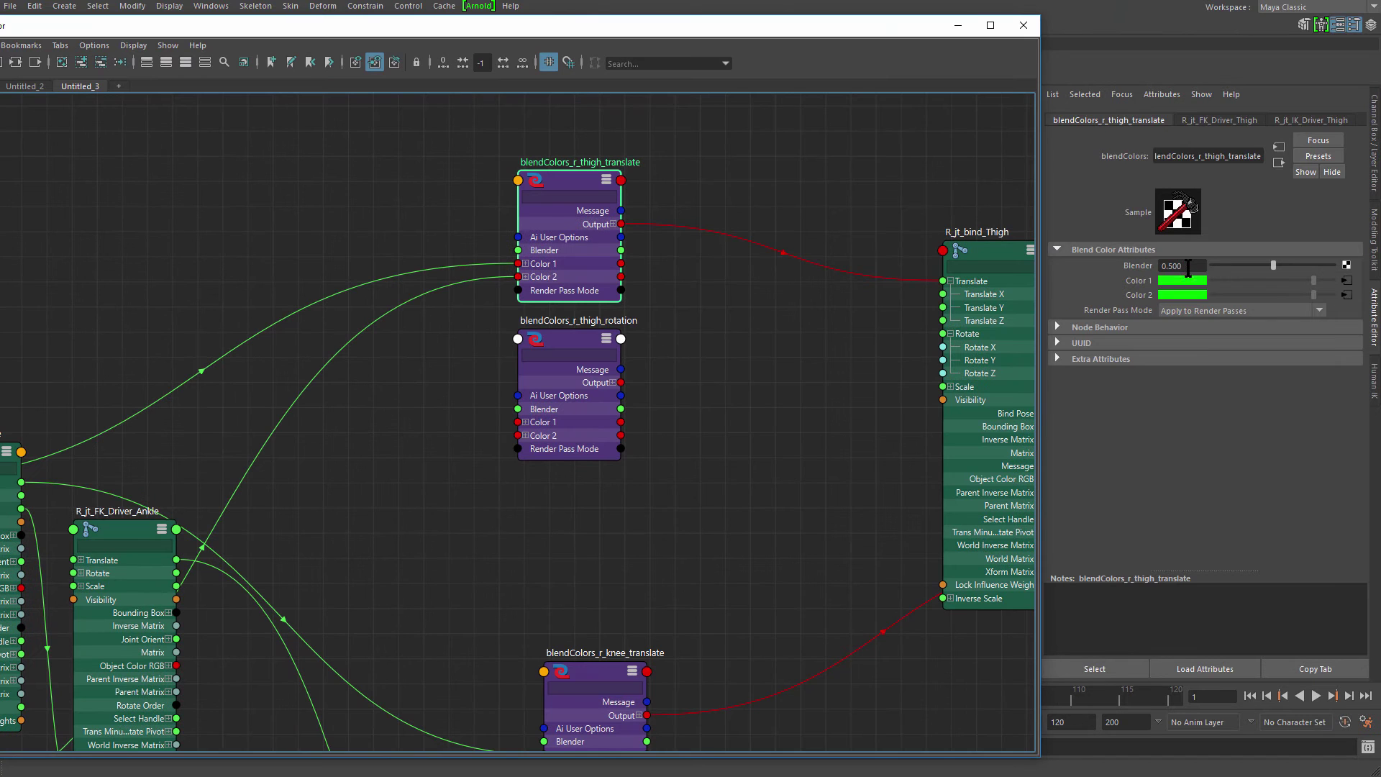
{"action": "left_click_drag", "start_coordinate": [1188, 267], "coordinate": [1161, 268]}
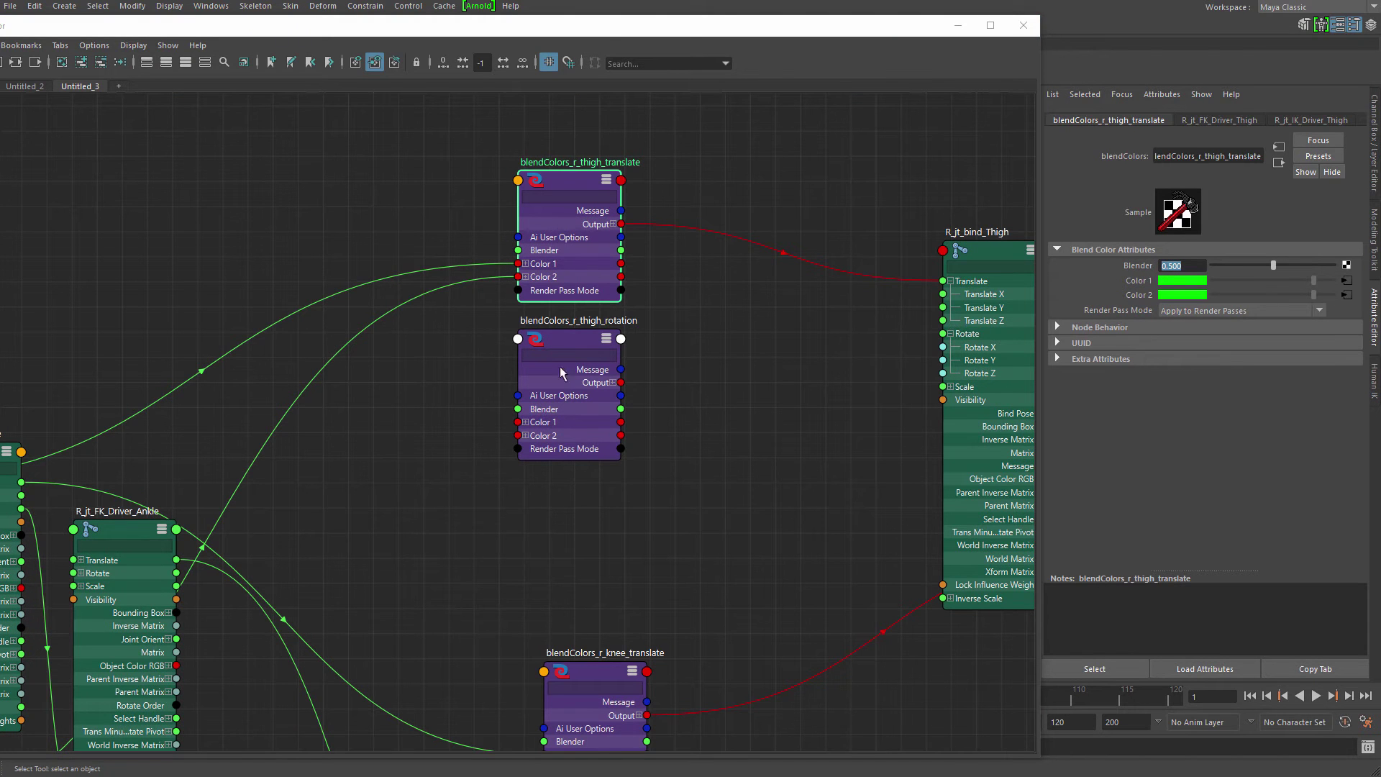
- Examine the FK and IK driver nodes and their outgoing connections in the node graph
{"action": "mouse_move", "coordinate": [597, 357]}
{"action": "middle_mouse_down", "text": "alt"}
{"action": "mouse_move", "coordinate": [777, 343]}
{"action": "mouse_move", "coordinate": [955, 269]}
{"action": "middle_mouse_up", "text": "alt"}
{"action": "mouse_move", "coordinate": [551, 385]}
{"action": "middle_mouse_down", "text": "alt"}
{"action": "mouse_move", "coordinate": [650, 352]}
{"action": "mouse_move", "coordinate": [737, 253]}
{"action": "middle_mouse_up", "text": "alt"}
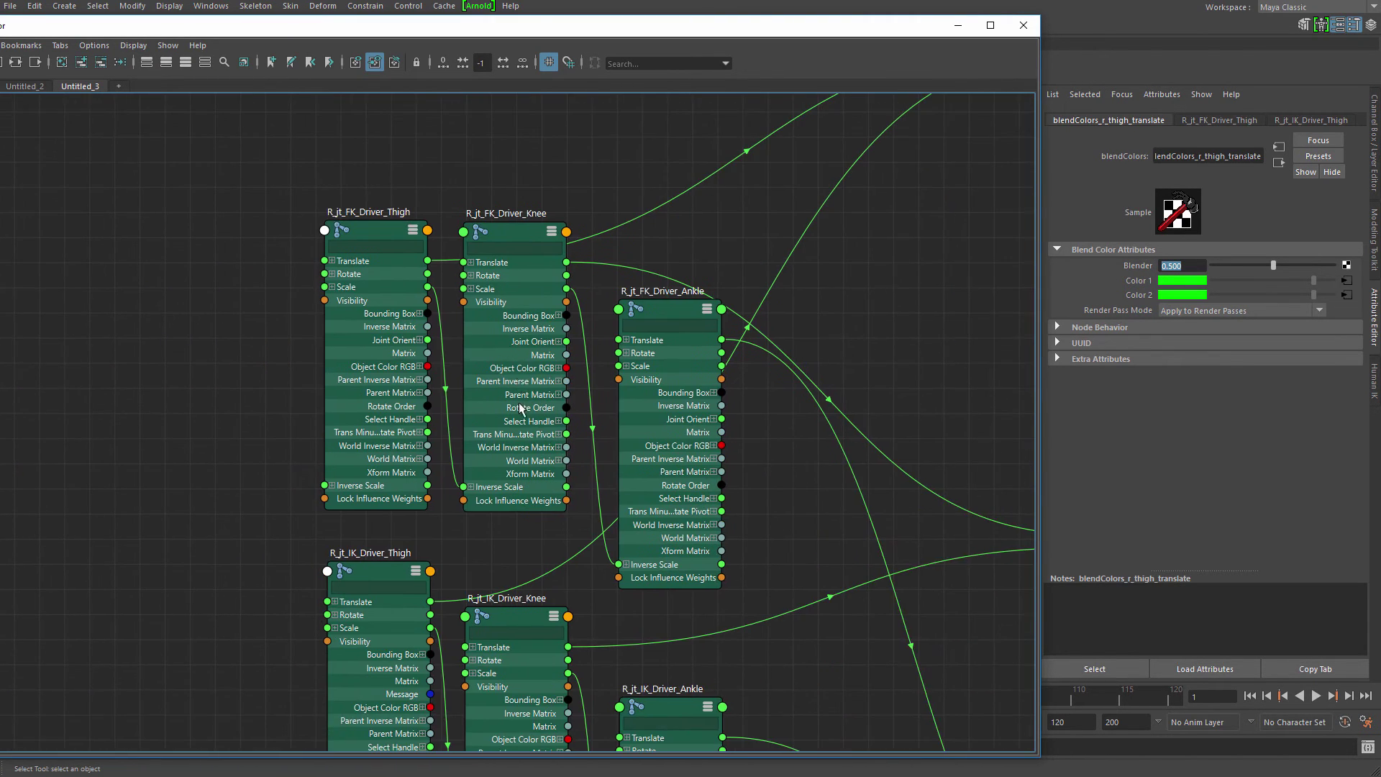
{"action": "middle_click_drag", "start_coordinate": [520, 408], "coordinate": [585, 302], "text": "alt"}
{"action": "right_click_drag", "start_coordinate": [626, 379], "coordinate": [533, 382], "text": "alt"}
{"action": "middle_click_drag", "start_coordinate": [532, 382], "coordinate": [521, 382], "text": "alt"}
{"action": "mouse_move", "coordinate": [548, 348]}
{"action": "left_mouse_down"}
{"action": "mouse_move", "coordinate": [555, 361]}
{"action": "mouse_move", "coordinate": [545, 343]}
{"action": "left_mouse_up"}
{"action": "left_click_drag", "start_coordinate": [549, 541], "coordinate": [549, 537]}
{"action": "left_click", "coordinate": [908, 229]}
- Rotate the right FK thigh control in the viewport to test how the bind leg follows
{"action": "left_click", "coordinate": [958, 25]}
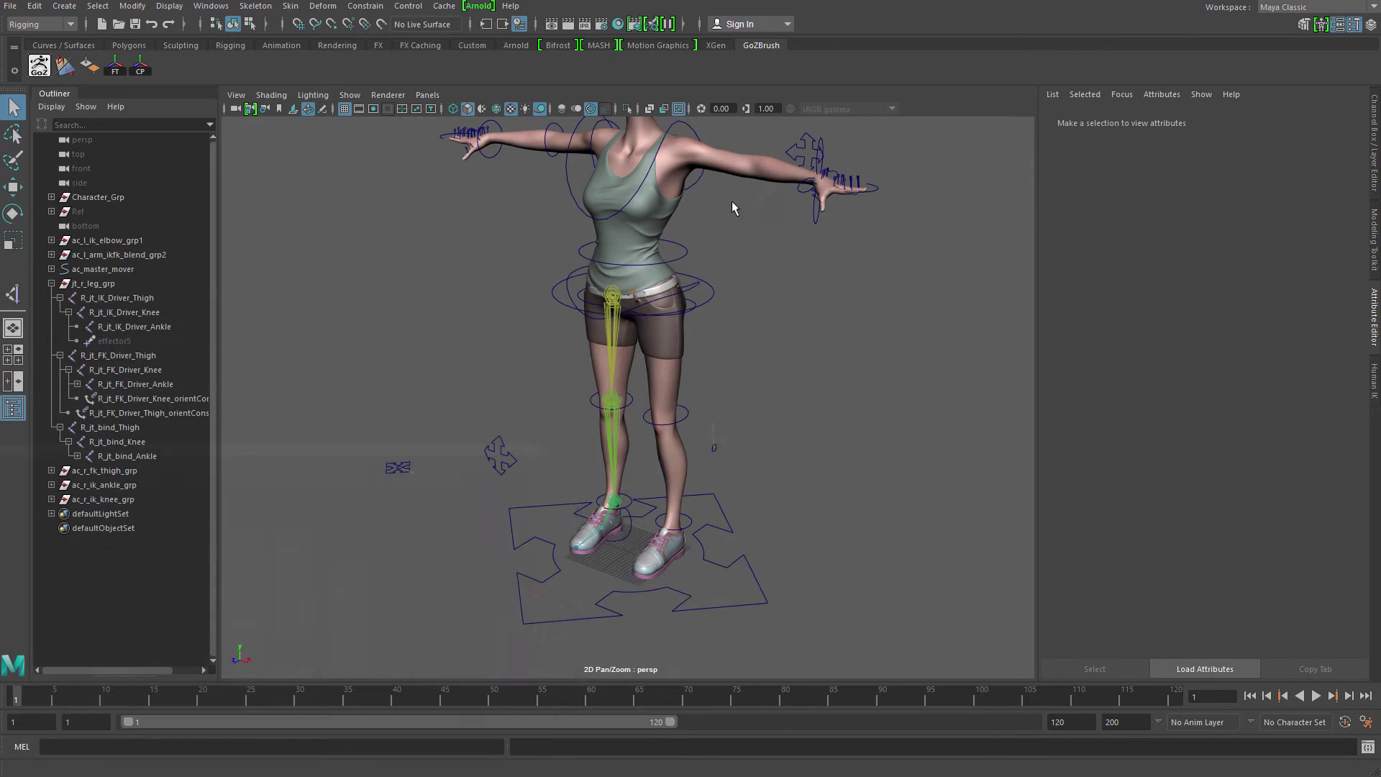
{"action": "right_click_drag", "start_coordinate": [777, 394], "coordinate": [764, 432], "text": "alt"}
{"action": "left_click_drag", "start_coordinate": [688, 475], "coordinate": [727, 399], "text": "alt"}
{"action": "left_click_drag", "start_coordinate": [601, 370], "coordinate": [602, 227], "text": "alt"}
{"action": "left_click", "coordinate": [602, 245]}
{"action": "left_click_drag", "start_coordinate": [623, 278], "coordinate": [617, 309], "text": "alt"}
{"action": "key", "text": "e"}
{"action": "left_click_drag", "start_coordinate": [619, 215], "coordinate": [451, 454]}
- Rotate the right FK knee control to test the lower leg's blending
{"action": "left_click", "coordinate": [537, 253]}
{"action": "key", "text": "q"}
{"action": "key", "text": "e"}
{"action": "left_click_drag", "start_coordinate": [503, 406], "coordinate": [431, 425]}
{"action": "mouse_move", "coordinate": [509, 249]}
{"action": "left_mouse_down"}
{"action": "mouse_move", "coordinate": [531, 279]}
{"action": "mouse_move", "coordinate": [499, 262]}
{"action": "mouse_move", "coordinate": [503, 283]}
{"action": "mouse_move", "coordinate": [499, 270]}
{"action": "left_mouse_up"}
- Undo the test rotations of the right FK leg controls and return to the Node Editor
{"action": "key", "text": "ctrl+z"}
{"action": "key", "text": "ctrl+z"}
{"action": "key", "text": "ctrl+z"}
{"action": "key", "text": "ctrl+z"}
{"action": "key", "text": "ctrl+z"}
{"action": "key", "text": "ctrl+z"}
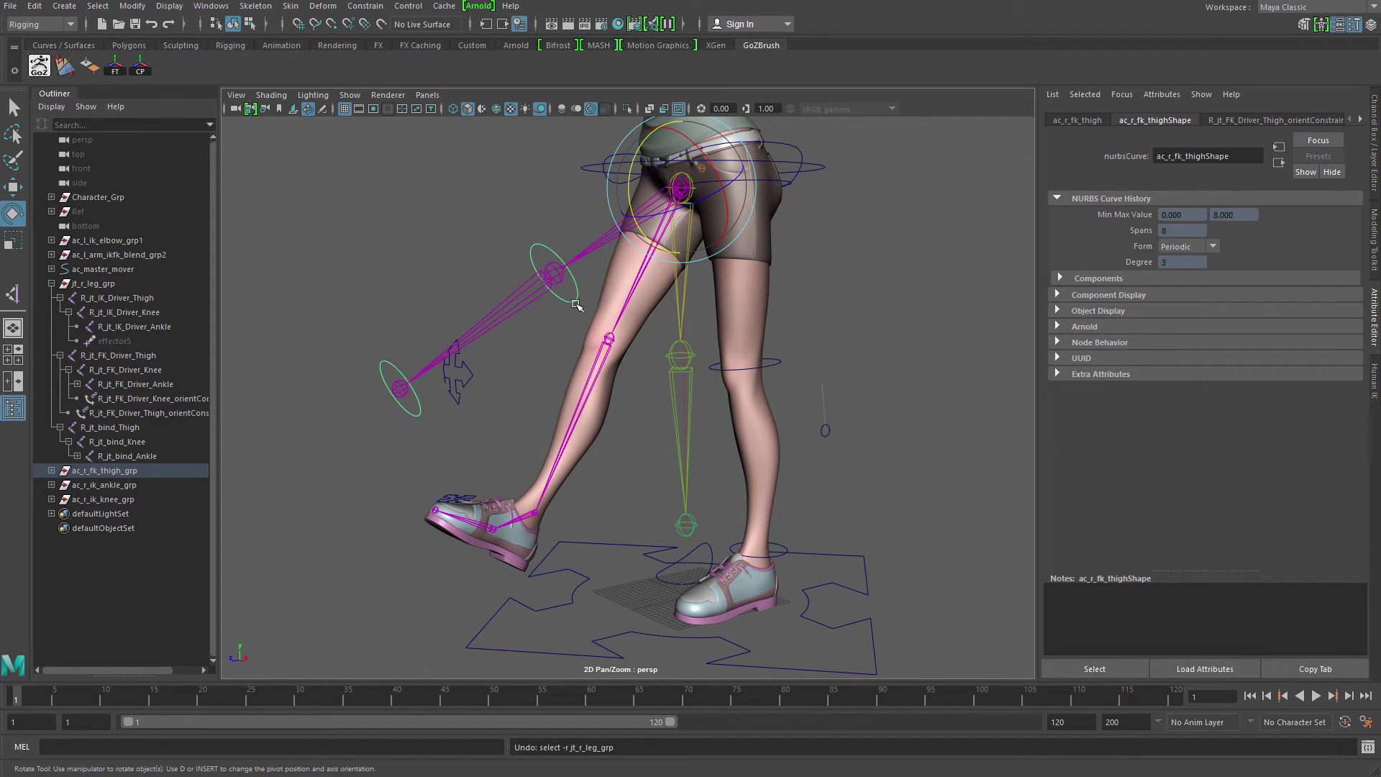
{"action": "key", "text": "ctrl+z"}
{"action": "key", "text": "ctrl+z"}
{"action": "key", "text": "ctrl+z"}
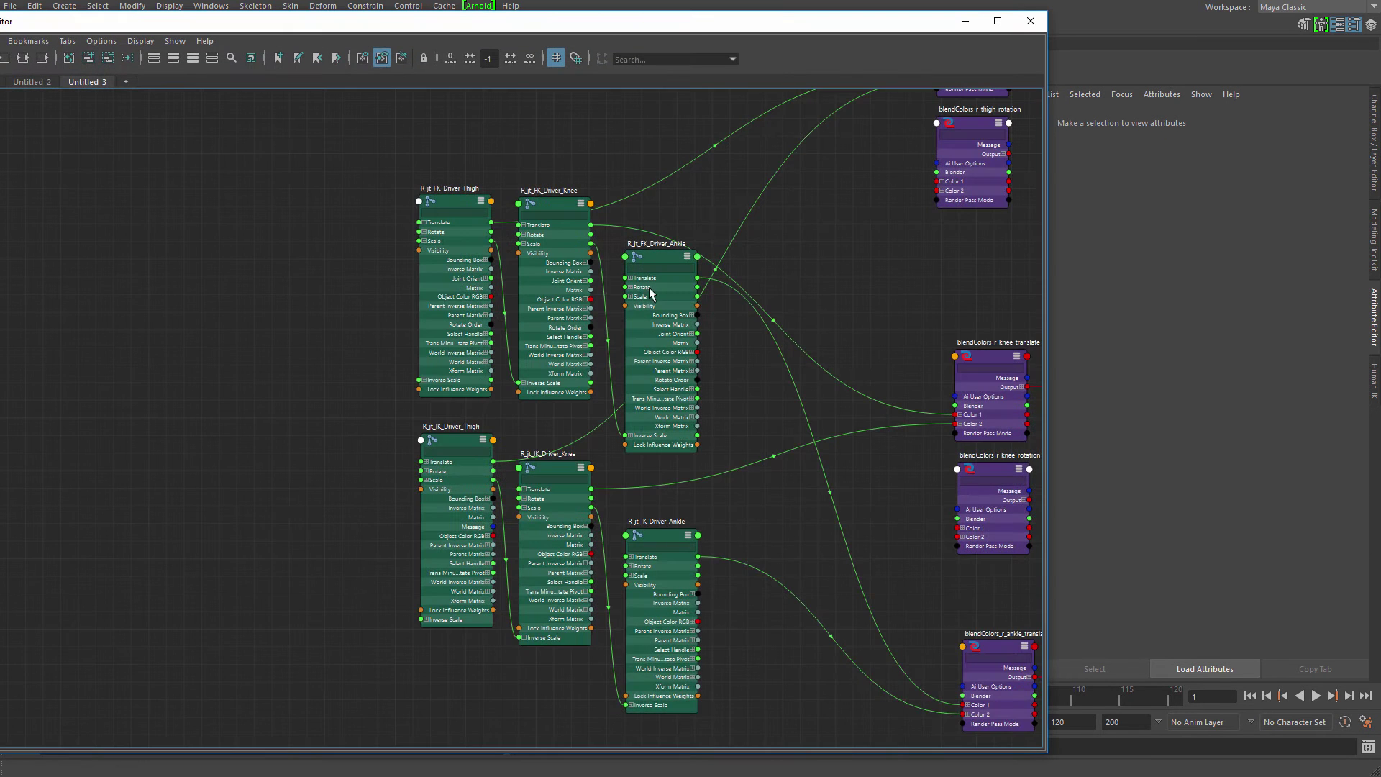
- Raise the R_jt_FK_Driver_Knee node and connect its Rotate output to Color 1 of blendColors_r_knee_rotation
{"action": "middle_click_drag", "start_coordinate": [652, 296], "coordinate": [579, 346]}
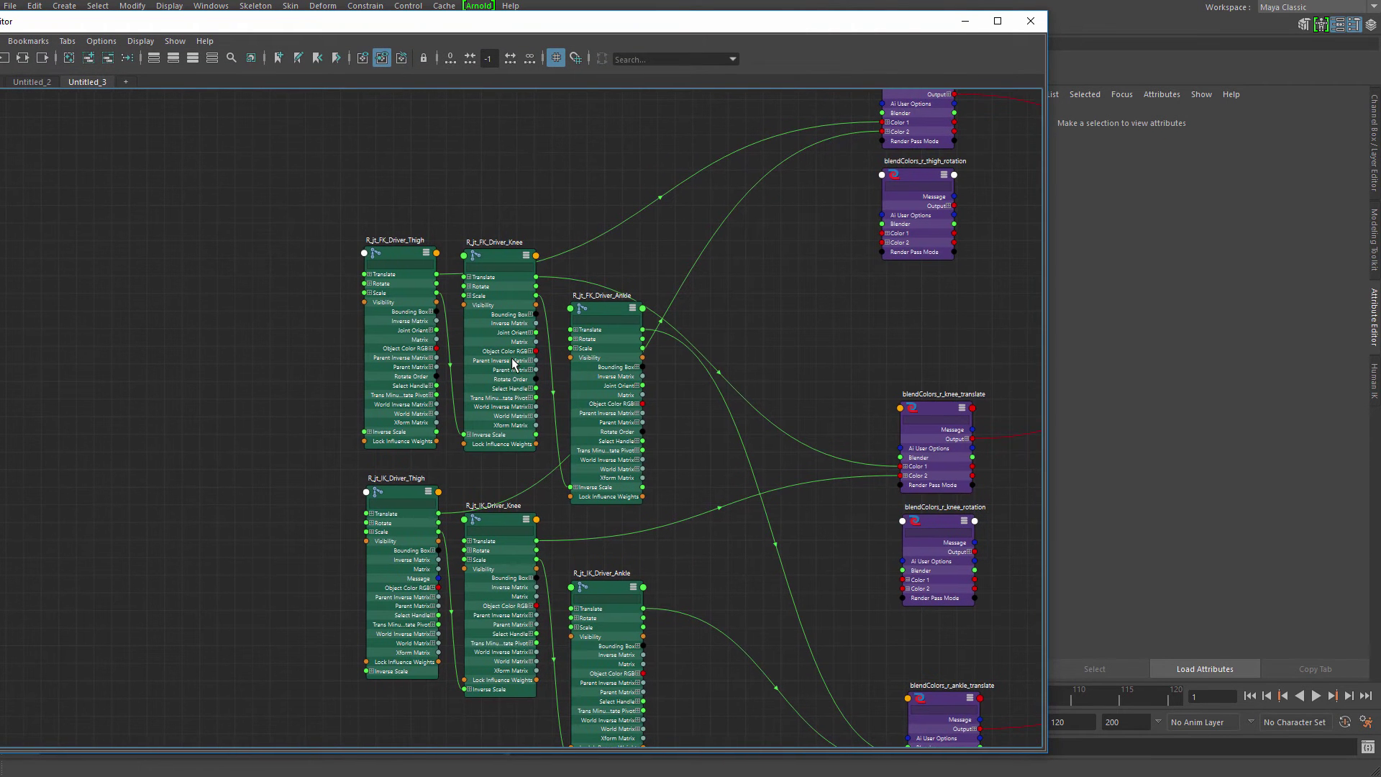
{"action": "left_click_drag", "start_coordinate": [505, 366], "coordinate": [497, 312]}
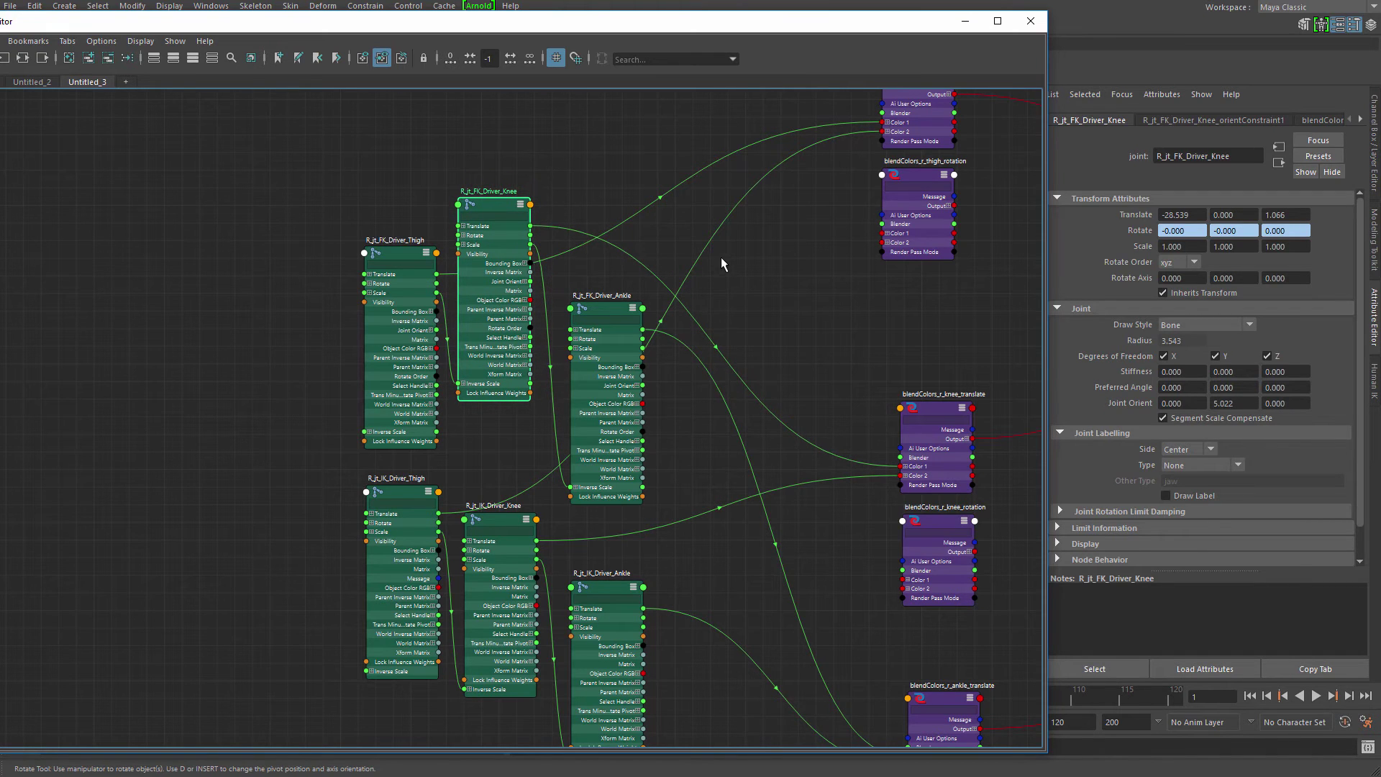
{"action": "middle_click_drag", "start_coordinate": [703, 256], "coordinate": [636, 202]}
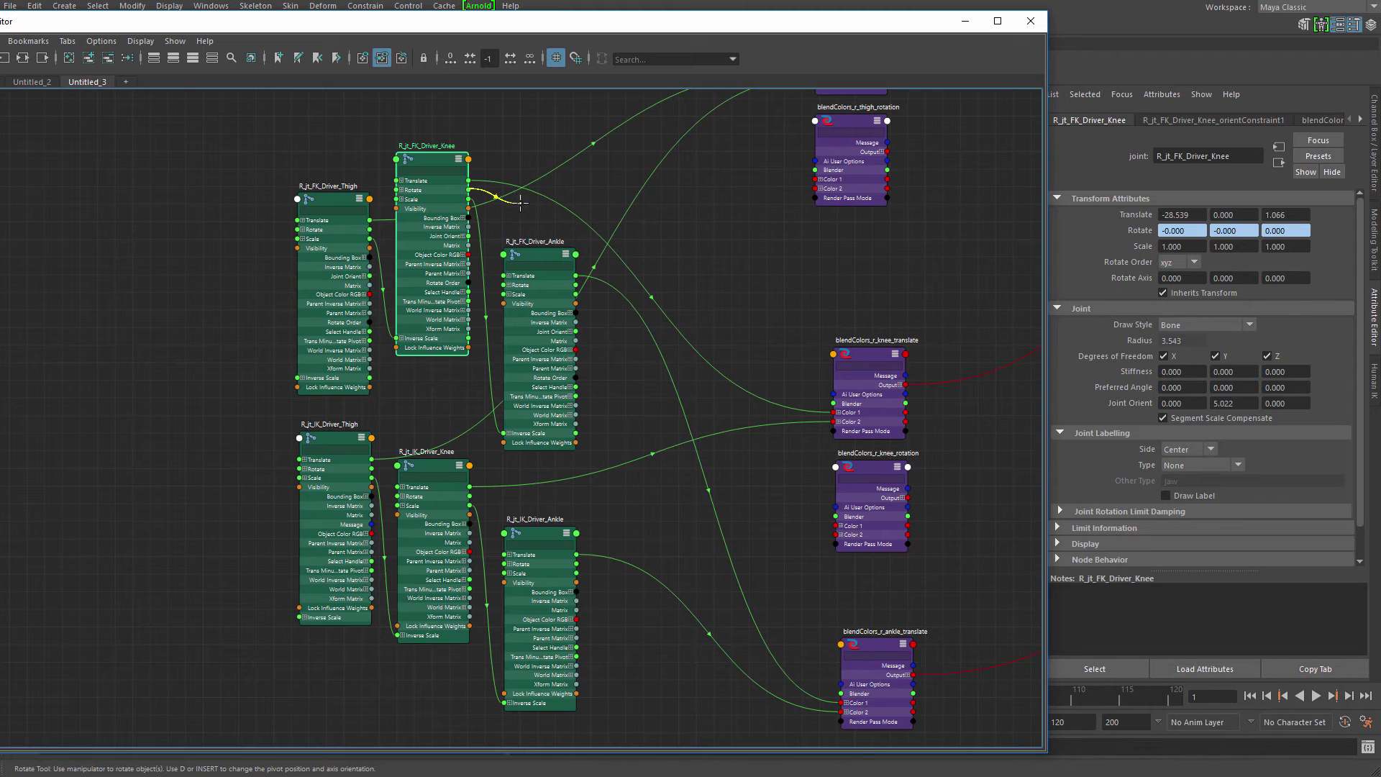
{"action": "left_click_drag", "start_coordinate": [526, 206], "coordinate": [842, 526]}
- Connect the Rotate output of R_jt_IK_Driver_Knee to Color 2 of blendColors_r_knee_rotation
{"action": "middle_click_drag", "start_coordinate": [529, 537], "coordinate": [475, 464]}
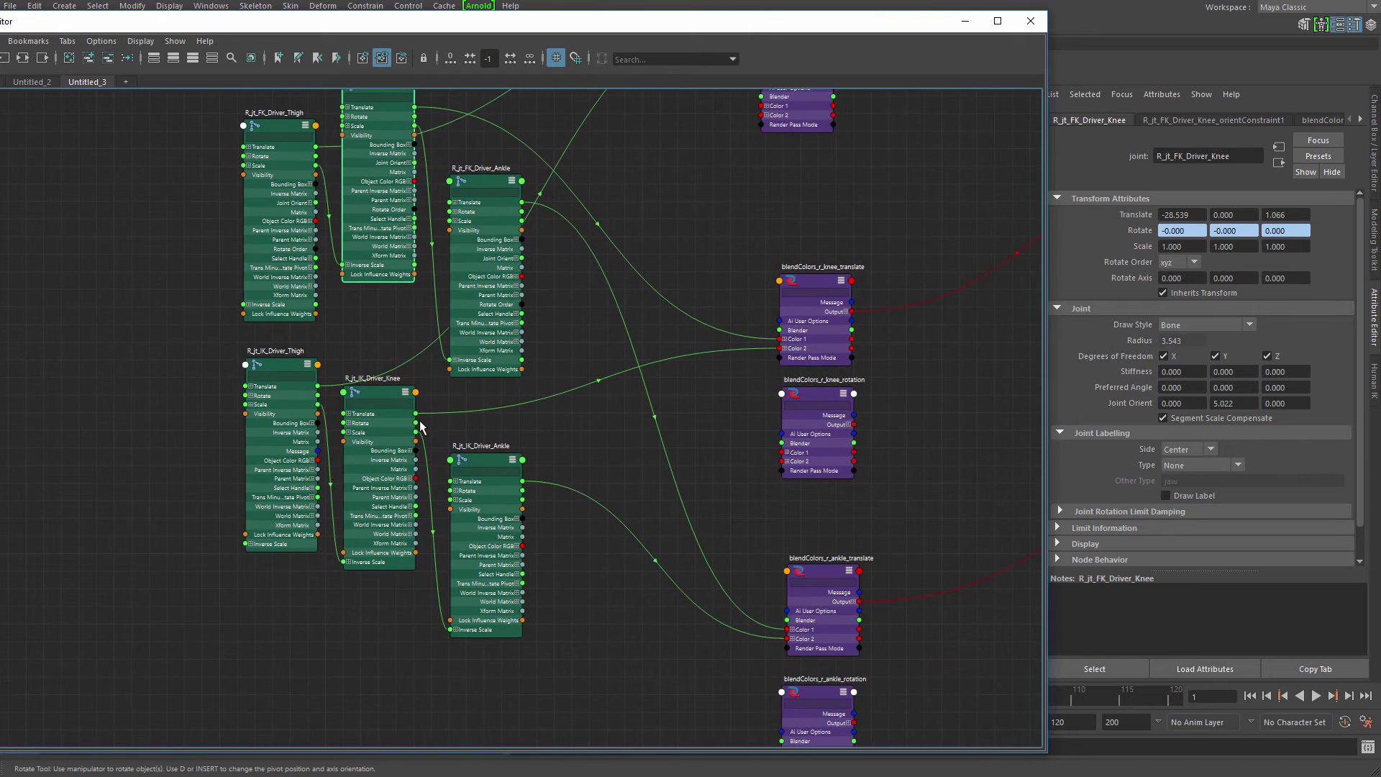
{"action": "left_click_drag", "start_coordinate": [451, 426], "coordinate": [786, 463]}
{"action": "middle_click_drag", "start_coordinate": [604, 393], "coordinate": [687, 490]}
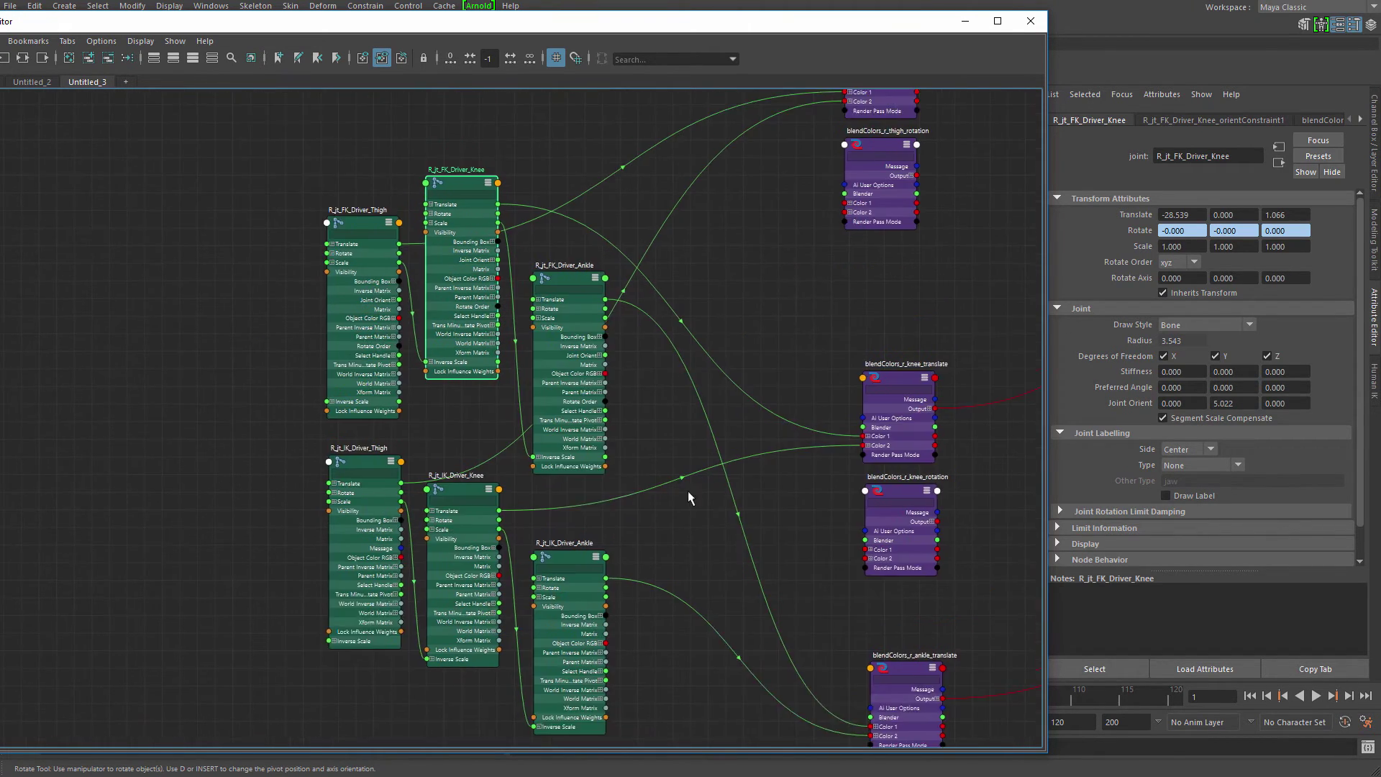
{"action": "left_click", "coordinate": [688, 490]}
- Rotate the right FK thigh, knee and ankle controls in the viewport to test the blended leg
{"action": "left_click", "coordinate": [957, 25]}
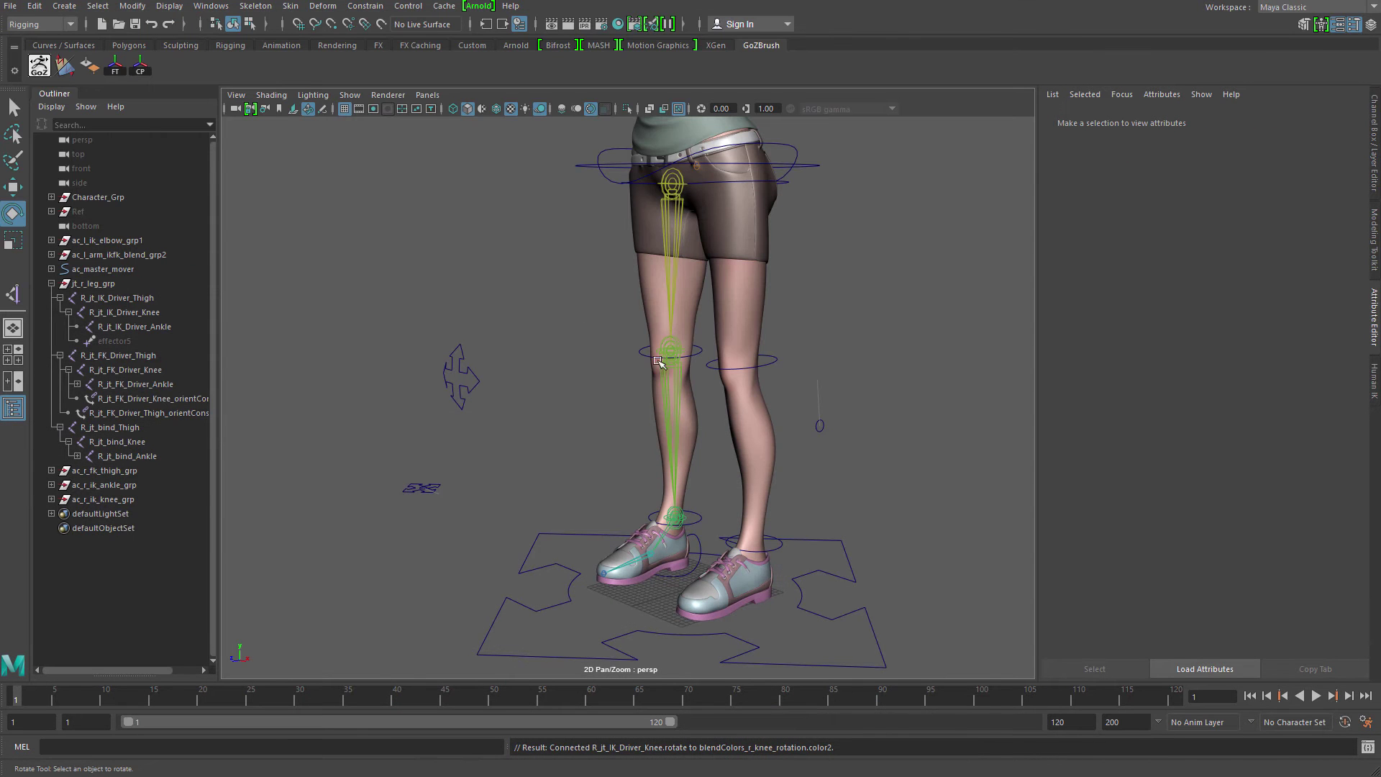
{"action": "mouse_move", "coordinate": [620, 197]}
{"action": "left_mouse_down", "text": "alt"}
{"action": "mouse_move", "coordinate": [616, 245]}
{"action": "mouse_move", "coordinate": [599, 214]}
{"action": "left_mouse_up", "text": "alt"}
{"action": "left_click", "coordinate": [624, 226]}
{"action": "left_click_drag", "start_coordinate": [568, 167], "coordinate": [570, 170]}
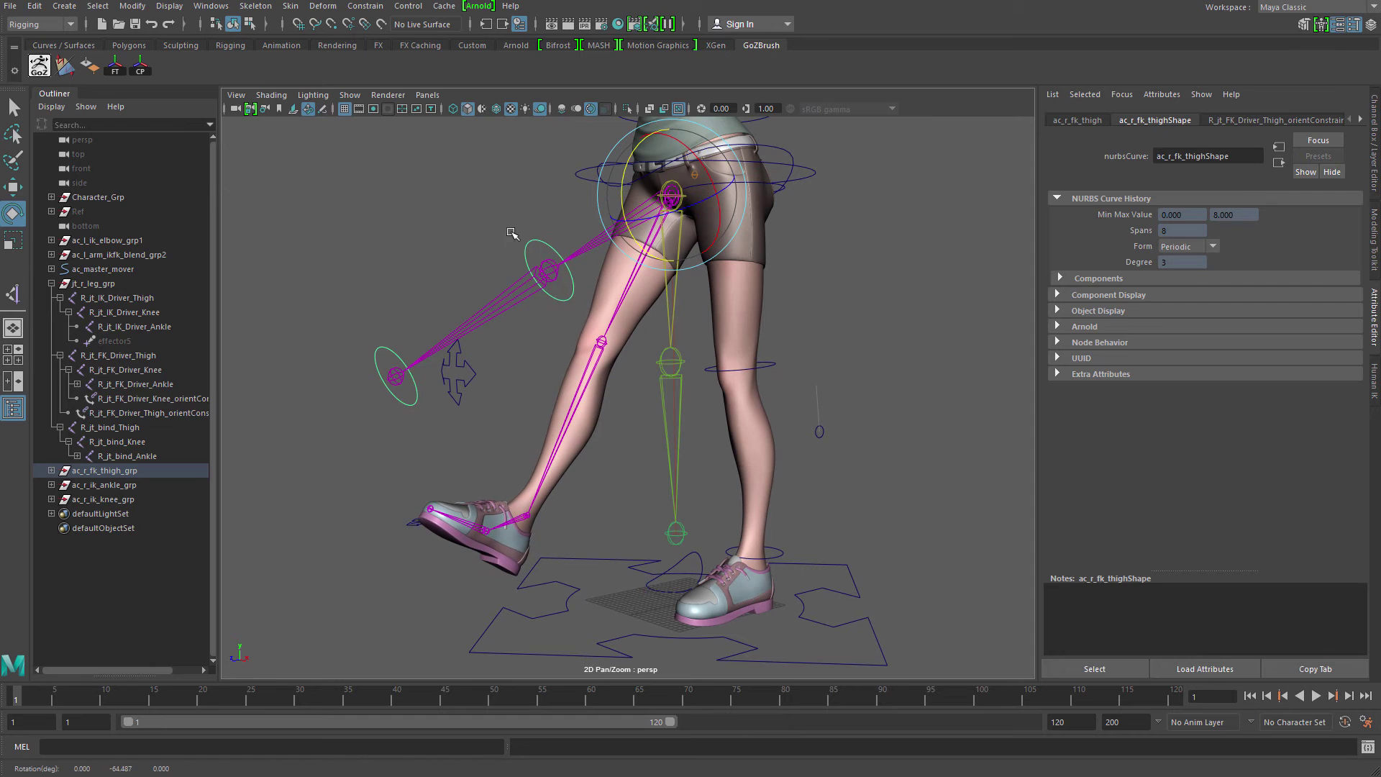
{"action": "left_click", "coordinate": [514, 229]}
{"action": "left_click_drag", "start_coordinate": [512, 229], "coordinate": [506, 276]}
{"action": "left_click_drag", "start_coordinate": [421, 430], "coordinate": [466, 479]}
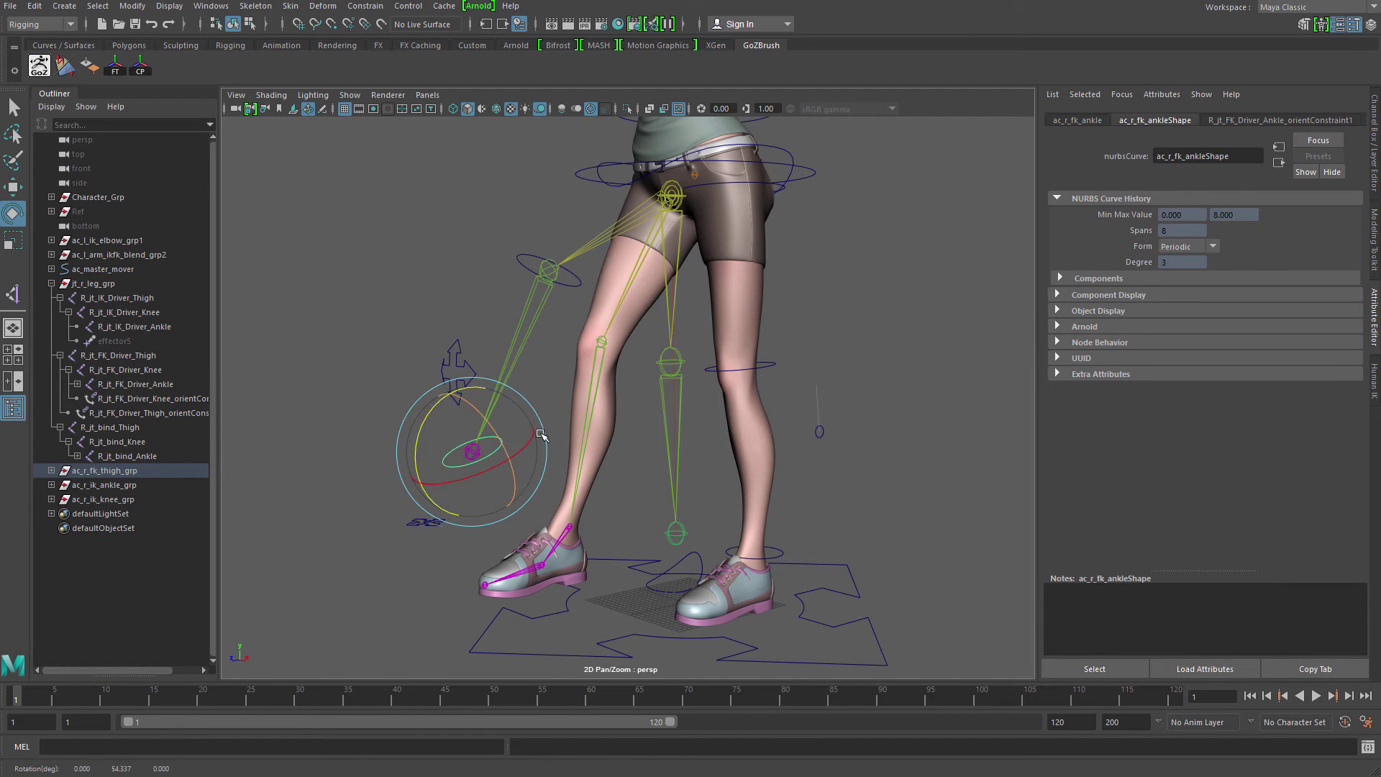
- Undo the test rotations of the FK thigh, knee and ankle controls and return to the node graph
{"action": "key", "text": "ctrl+z"}
{"action": "key", "text": "ctrl+z"}
{"action": "key", "text": "ctrl+z"}
{"action": "key", "text": "ctrl+z"}
{"action": "key", "text": "ctrl+z"}
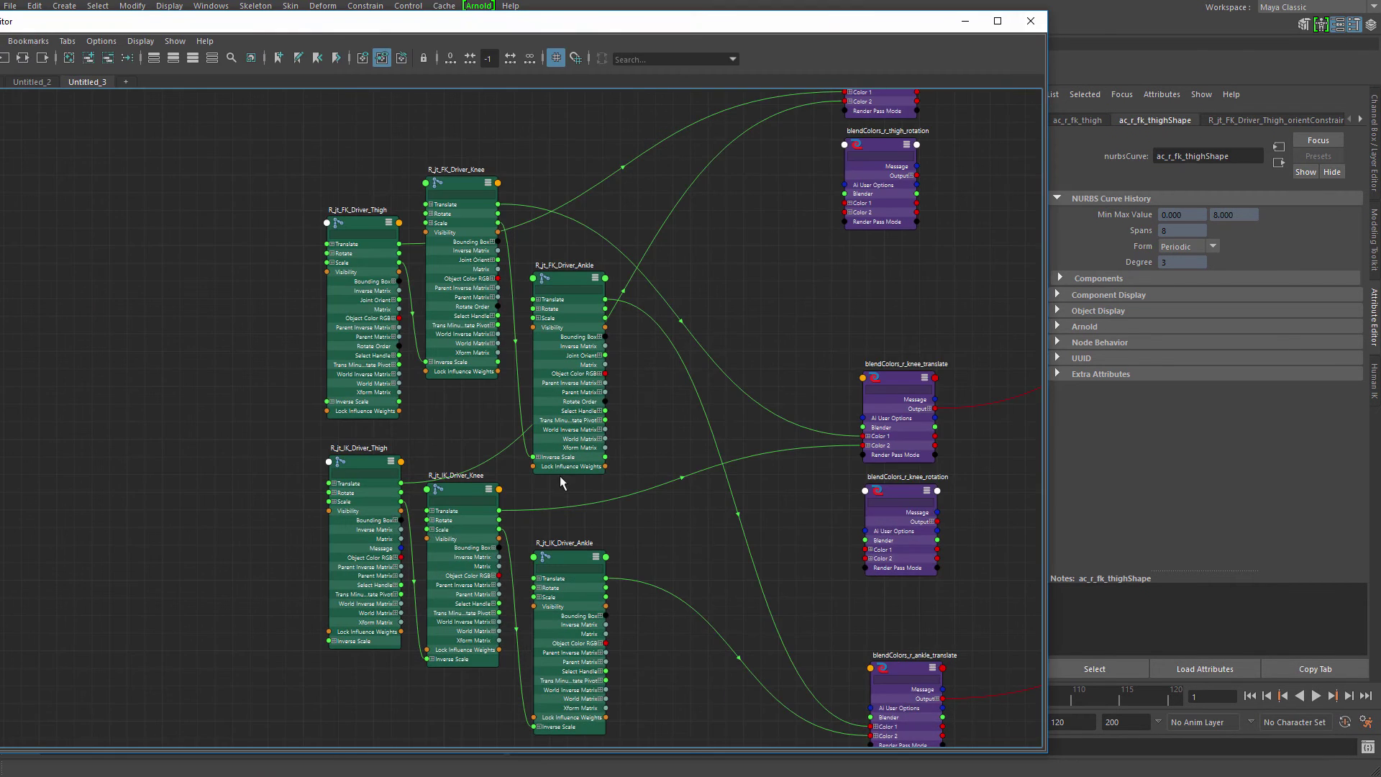
- Connect the Rotate output of R_jt_FK_Driver_Ankle to Color 1 of blendColors_r_ankle_rotation
{"action": "middle_click_drag", "start_coordinate": [564, 463], "coordinate": [417, 535]}
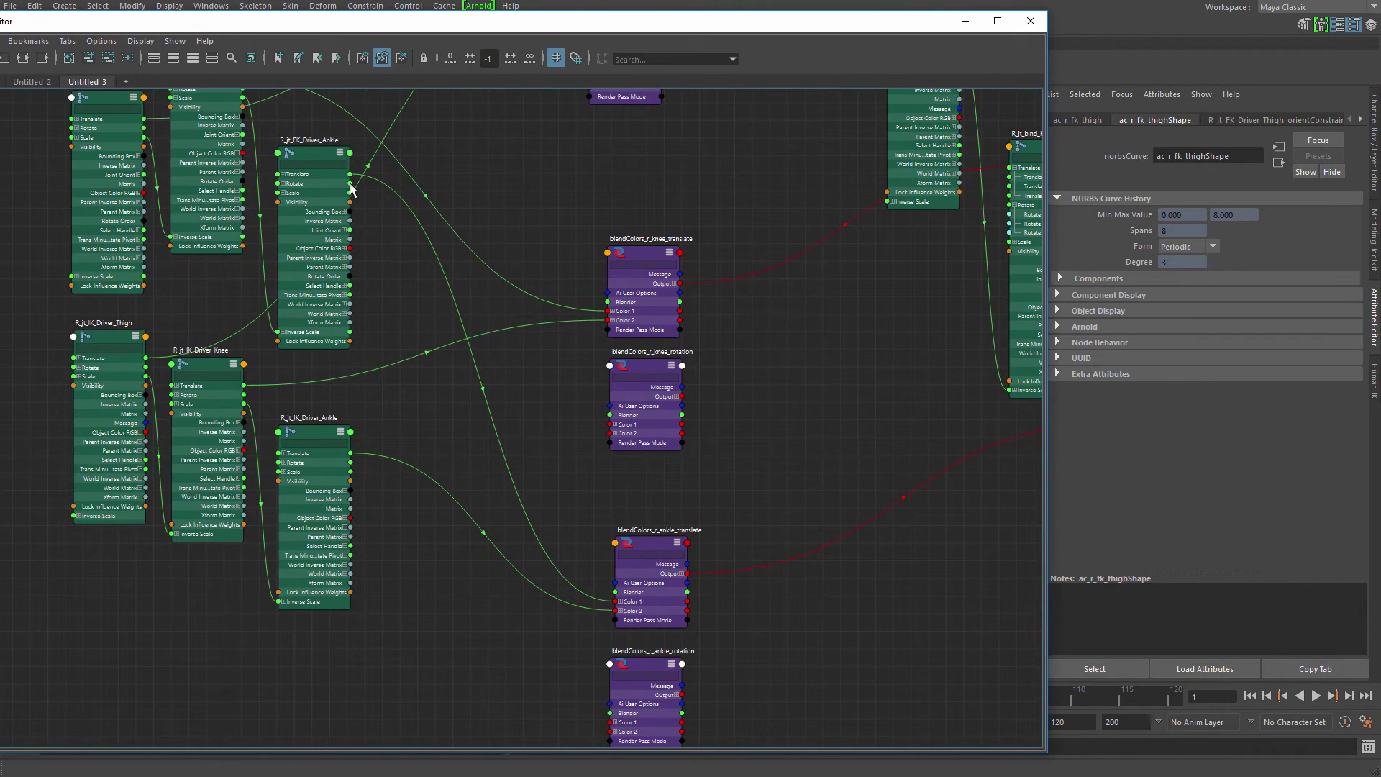
{"action": "left_click_drag", "start_coordinate": [439, 331], "coordinate": [610, 722]}
{"action": "middle_click_drag", "start_coordinate": [471, 568], "coordinate": [448, 369]}
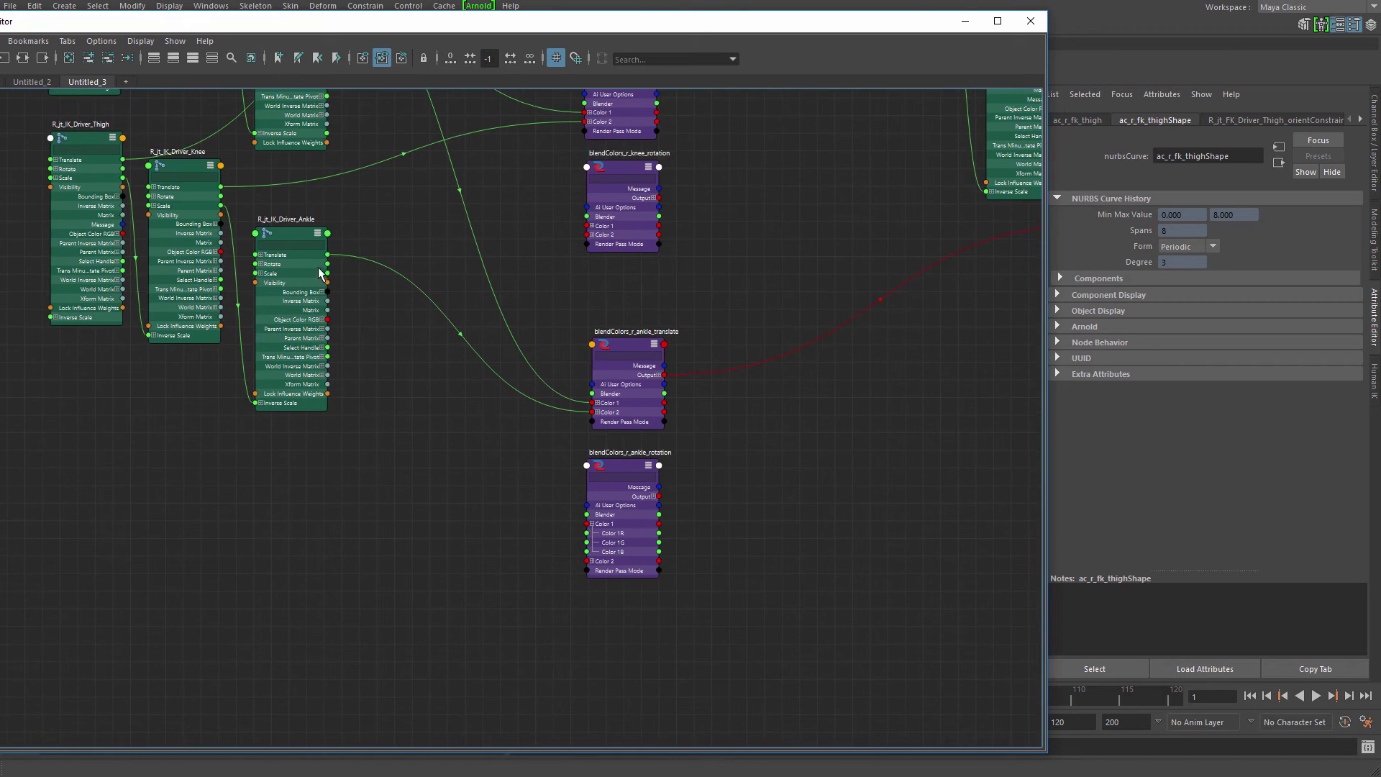
- Connect the Rotate output of R_jt_IK_Driver_Ankle to Color 2 of blendColors_r_ankle_rotation and return to the viewport
{"action": "left_click_drag", "start_coordinate": [500, 436], "coordinate": [592, 560]}
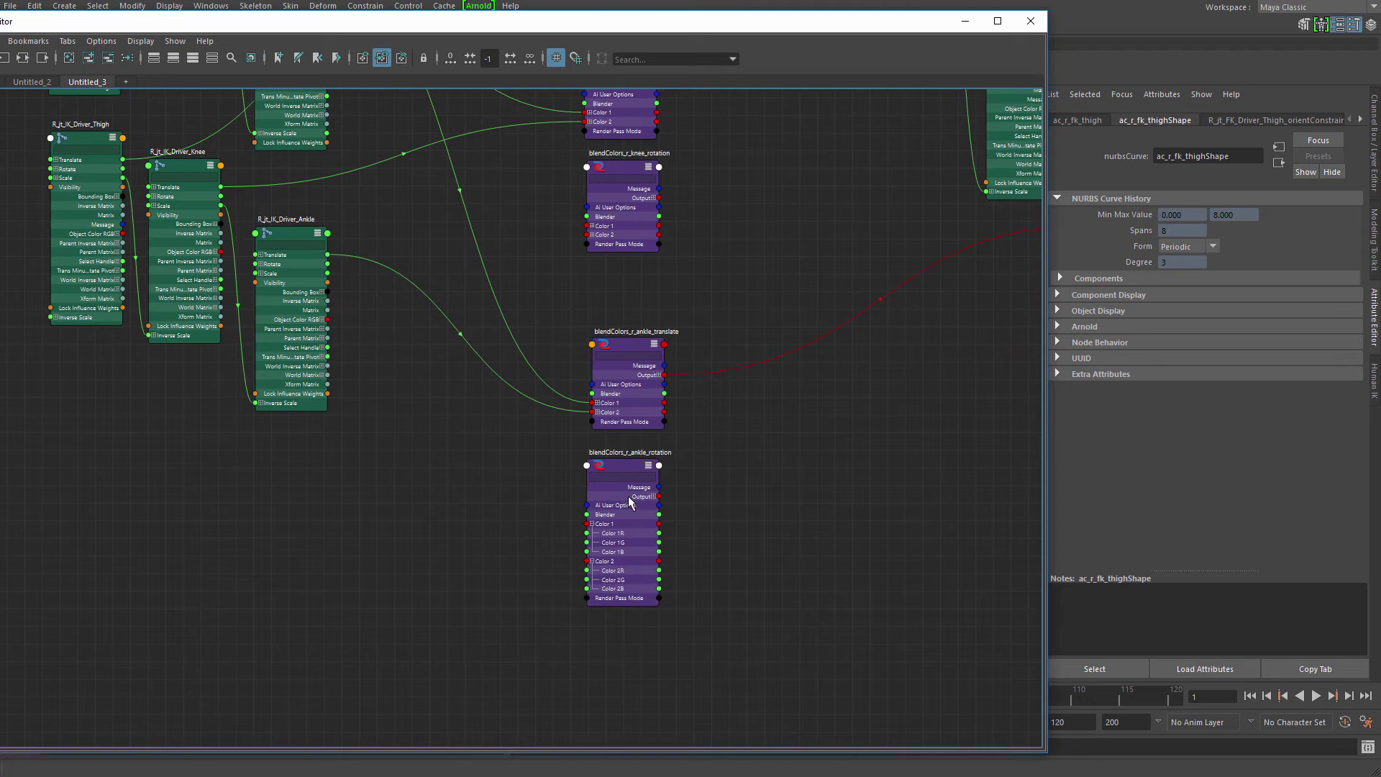
{"action": "left_click", "coordinate": [619, 465]}
{"action": "left_click", "coordinate": [962, 22]}
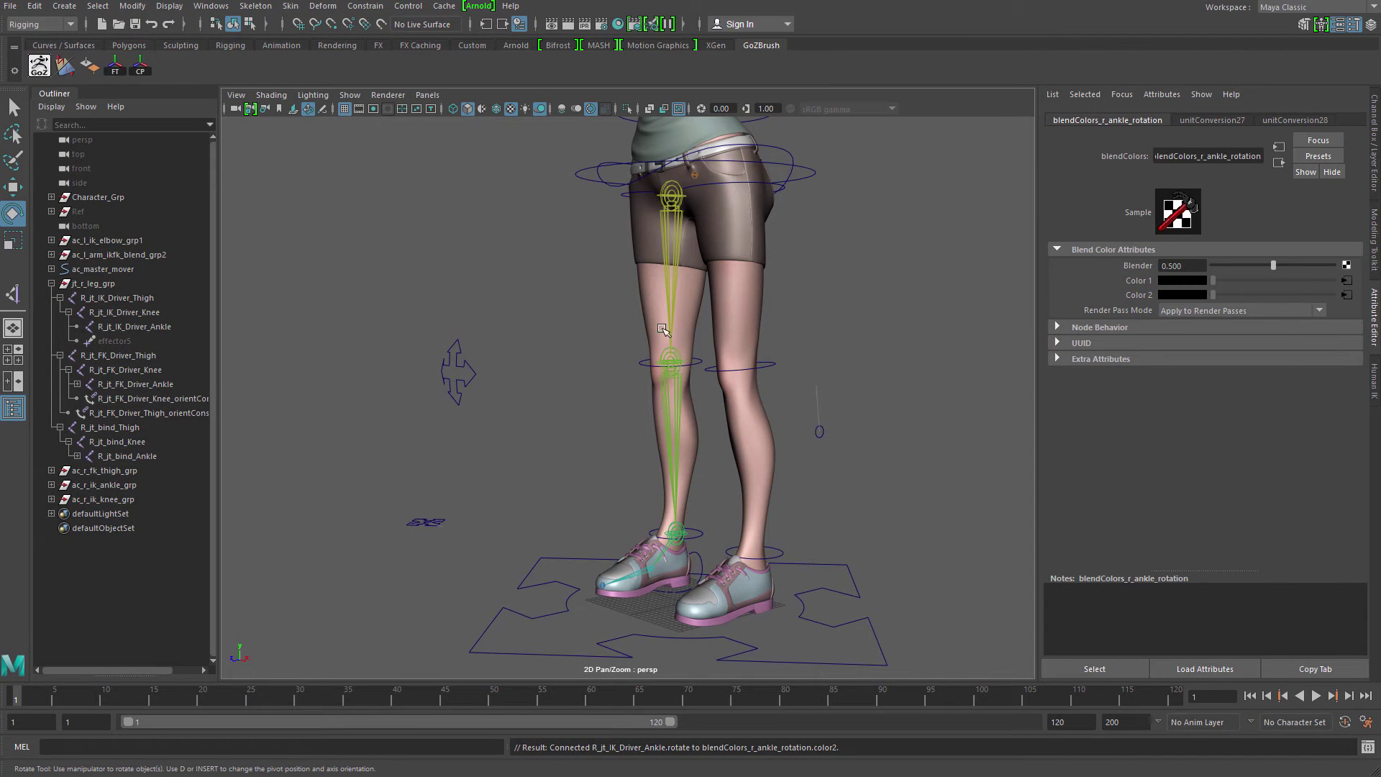
- Swing the right FK leg forward from the thigh control and select the FK ankle control to test the blend
{"action": "left_click", "coordinate": [621, 211]}
{"action": "left_click_drag", "start_coordinate": [620, 212], "coordinate": [504, 270]}
{"action": "left_click_drag", "start_coordinate": [370, 398], "coordinate": [426, 370]}
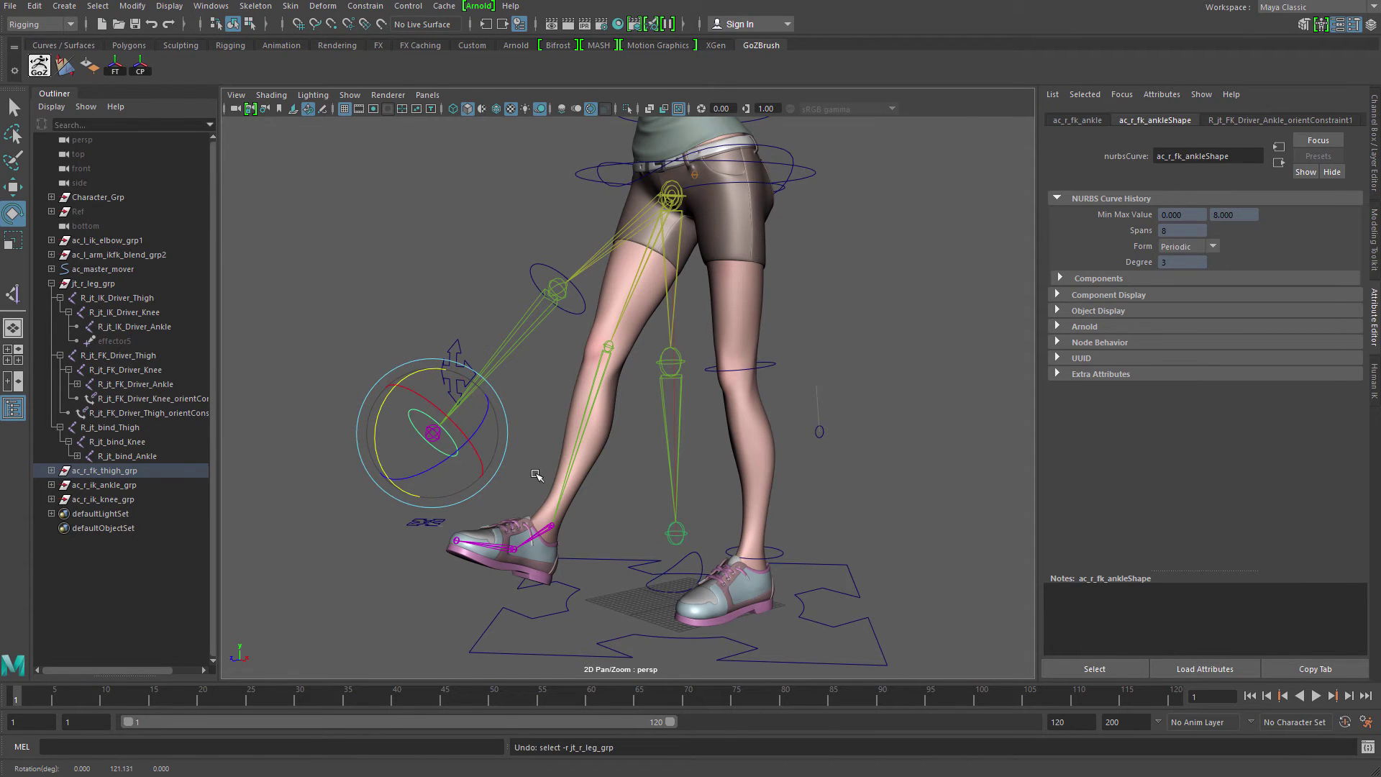
- Try rotating the R_jt_FK_Driver_Ankle joint directly and undo that rotation
{"action": "scroll", "coordinate": [475, 455], "scroll_direction": "up", "scroll_amount": 2}
{"action": "key", "text": "q"}
{"action": "left_click", "coordinate": [433, 388]}
{"action": "key", "text": "e"}
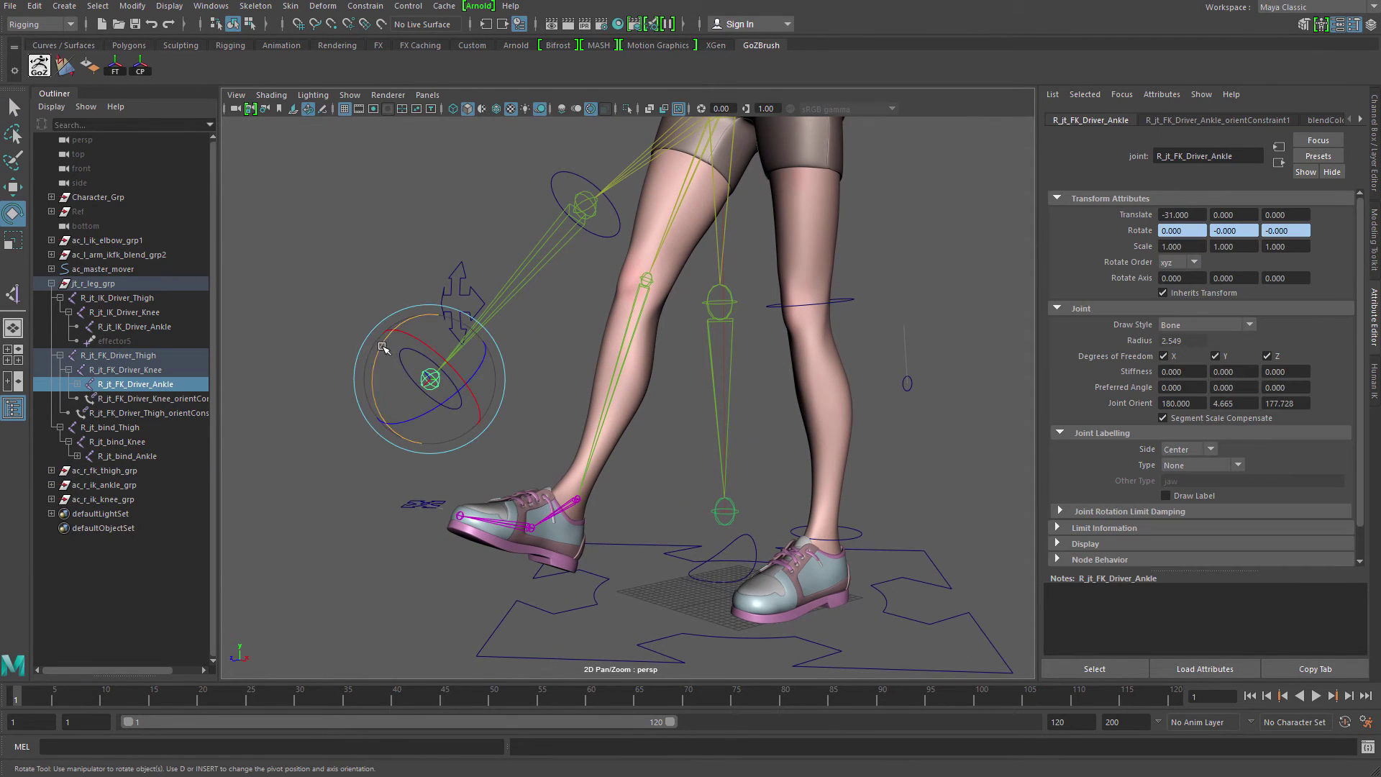
{"action": "left_click_drag", "start_coordinate": [382, 351], "coordinate": [394, 421]}
{"action": "key", "text": "ctrl+z"}
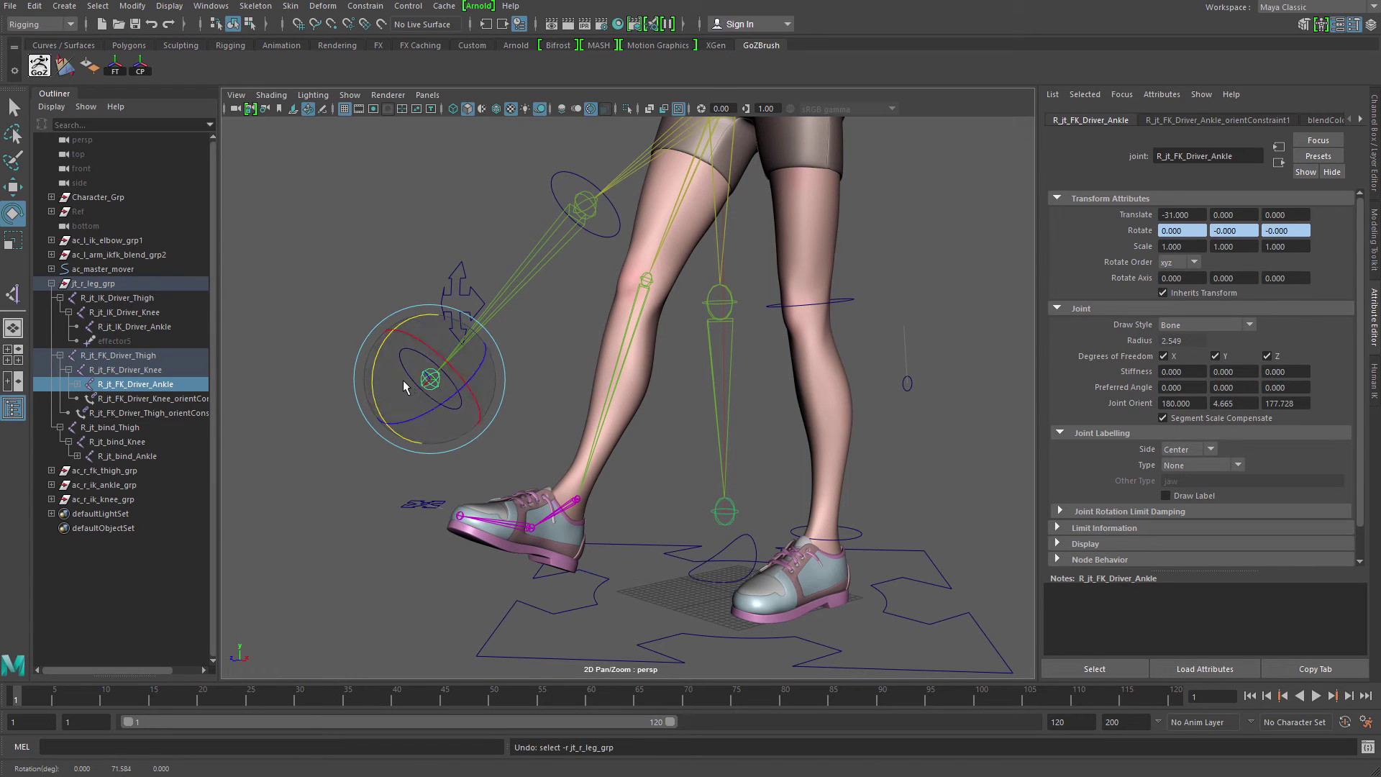
- Rotate the right FK ankle control and select R_jt_bind_Ankle to check whether the foot follows
{"action": "key", "text": "q"}
{"action": "left_click", "coordinate": [408, 368]}
{"action": "key", "text": "e"}
{"action": "left_click_drag", "start_coordinate": [384, 338], "coordinate": [390, 405]}
{"action": "key", "text": "q"}
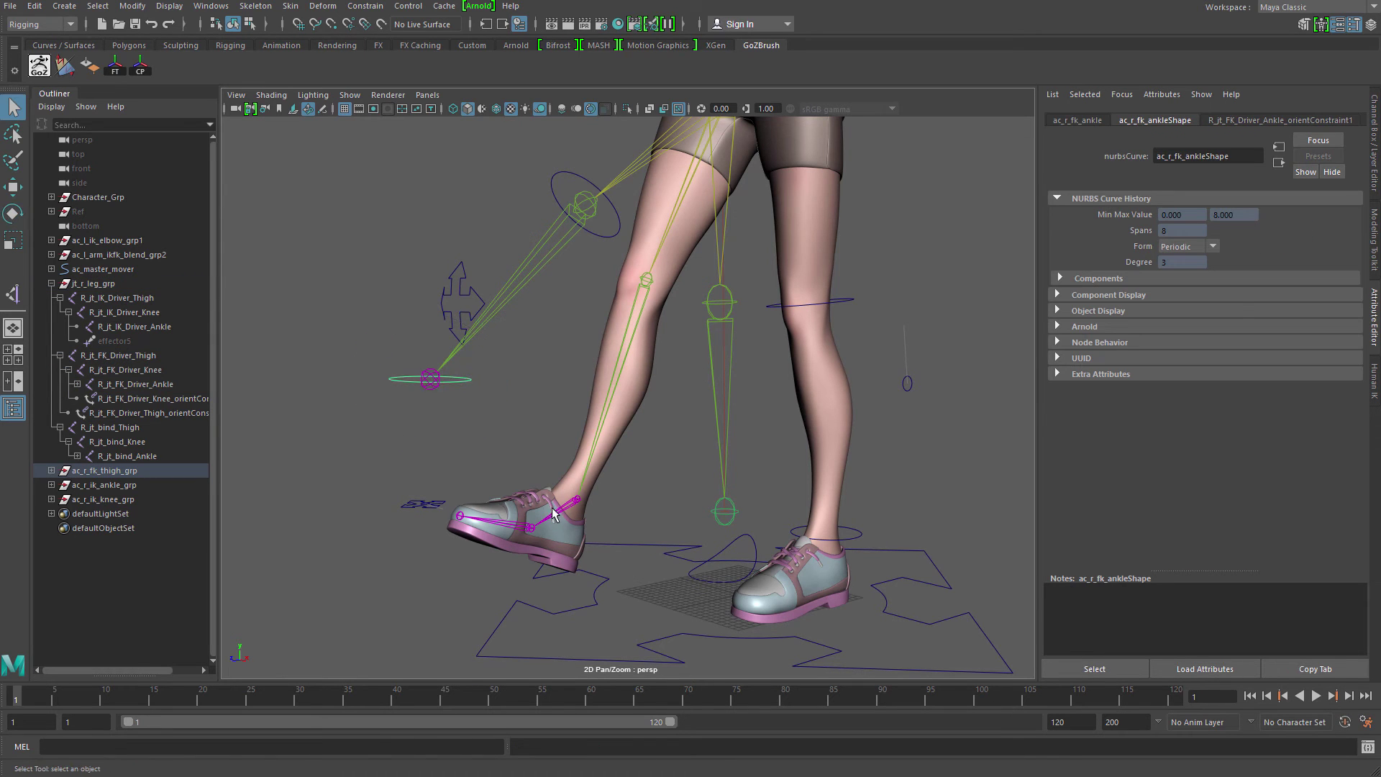
{"action": "left_click", "coordinate": [551, 510]}
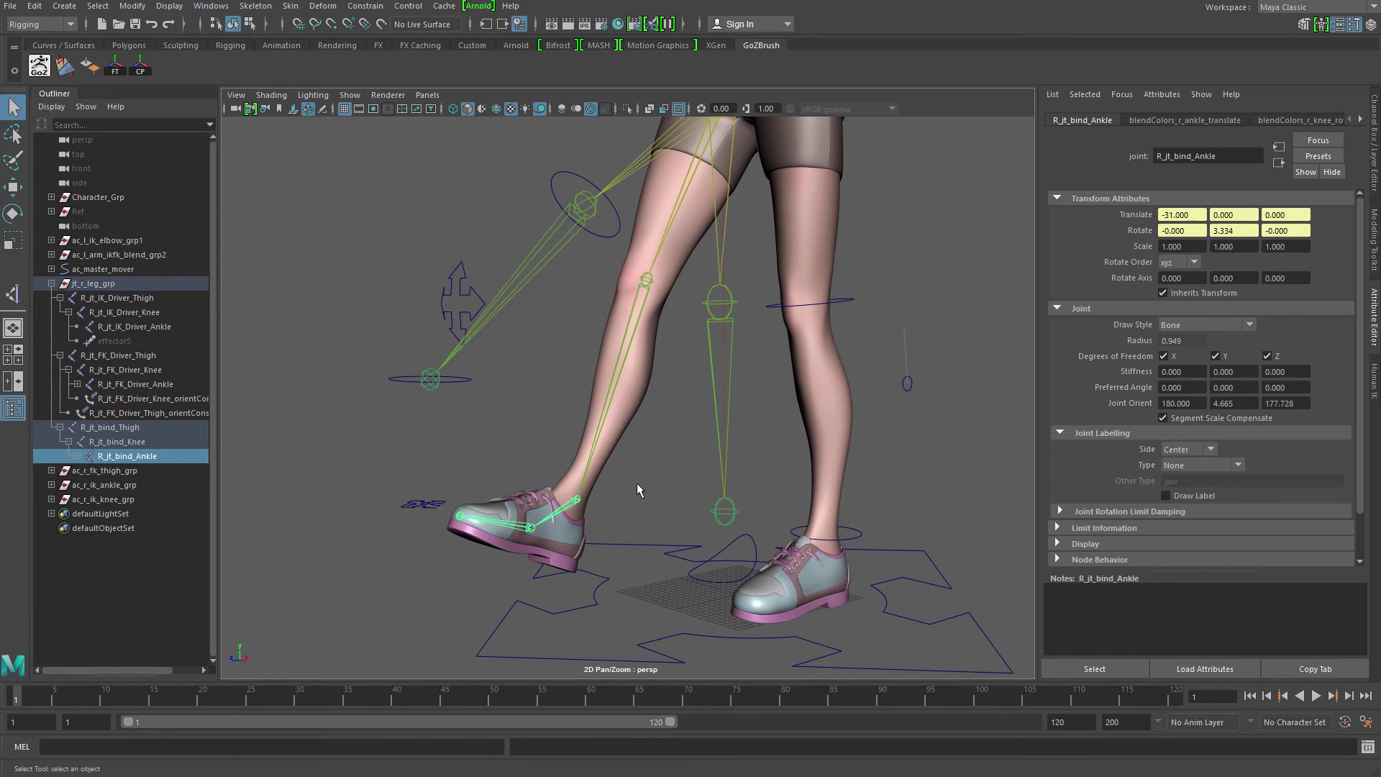
{"action": "left_click", "coordinate": [394, 377]}
{"action": "key", "text": "e"}
{"action": "key", "text": "q"}
{"action": "left_click", "coordinate": [559, 541]}
- Undo the test rotations of the right FK controls back to the straight leg pose
{"action": "key", "text": "ctrl+z"}
{"action": "key", "text": "ctrl+z"}
{"action": "key", "text": "ctrl+z"}
{"action": "key", "text": "ctrl+z"}
{"action": "key", "text": "ctrl+z"}
{"action": "key", "text": "ctrl+z"}
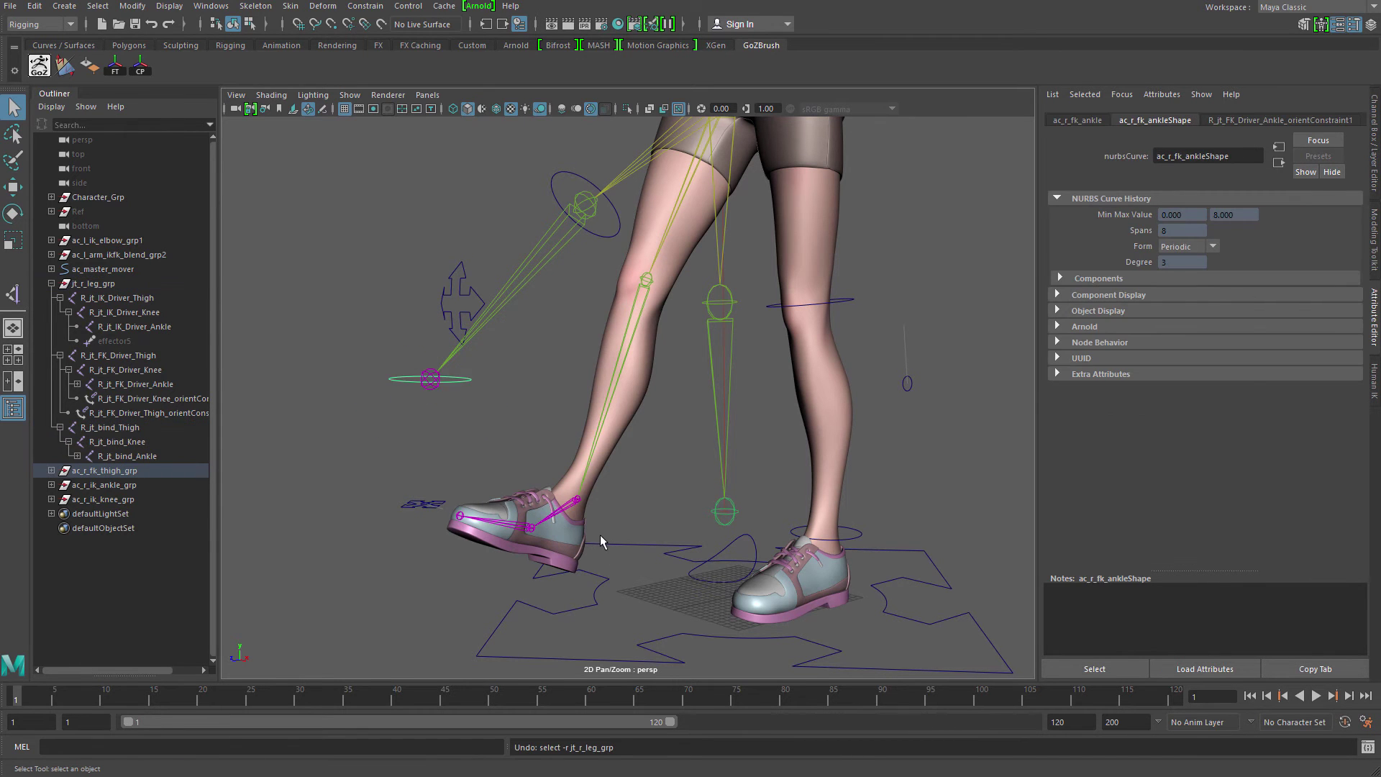
{"action": "key", "text": "ctrl+z"}
{"action": "key", "text": "ctrl+z"}
{"action": "key", "text": "ctrl+z"}
{"action": "key", "text": "ctrl+z"}
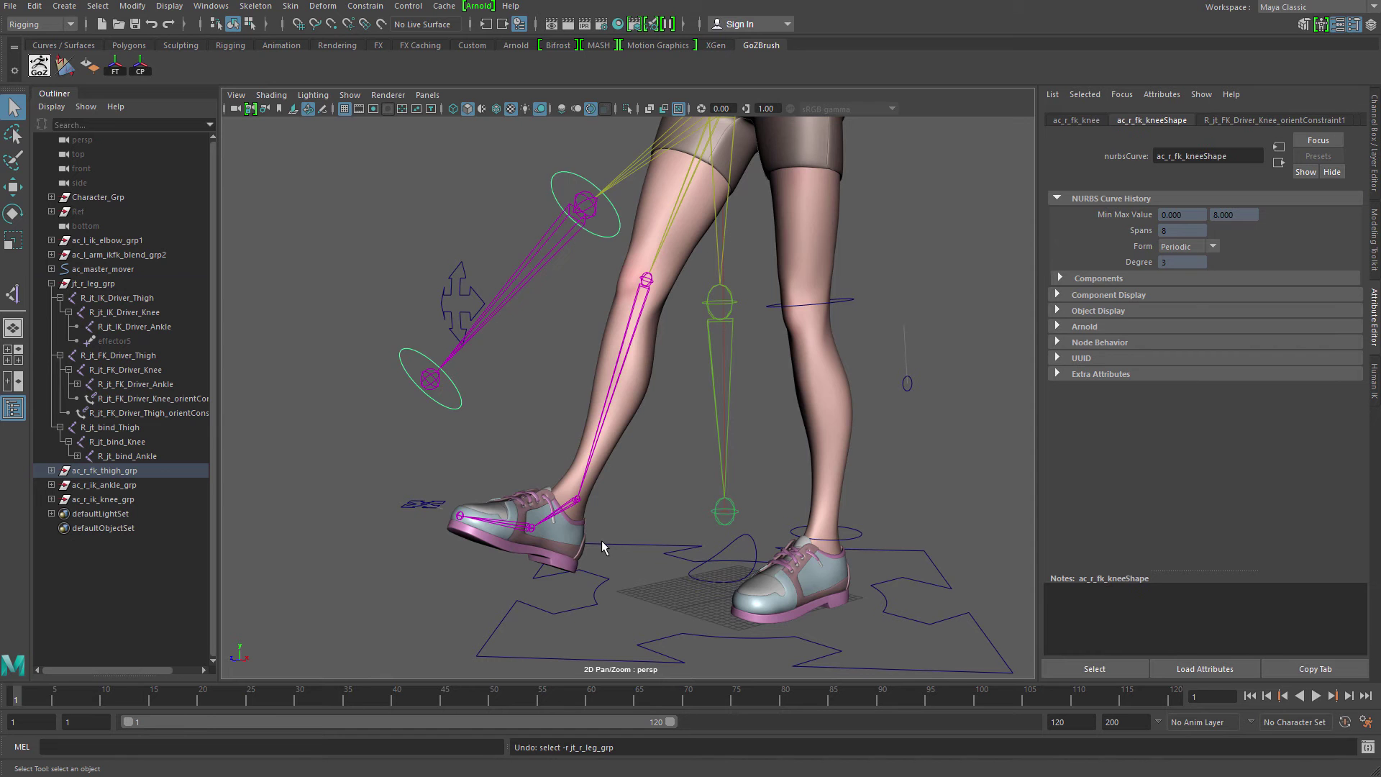
{"action": "key", "text": "ctrl+z"}
- Select the R_jt_bind_Ankle joint among the overlapping joints at the right ankle
{"action": "right_click_drag", "start_coordinate": [642, 532], "coordinate": [703, 527], "text": "alt"}
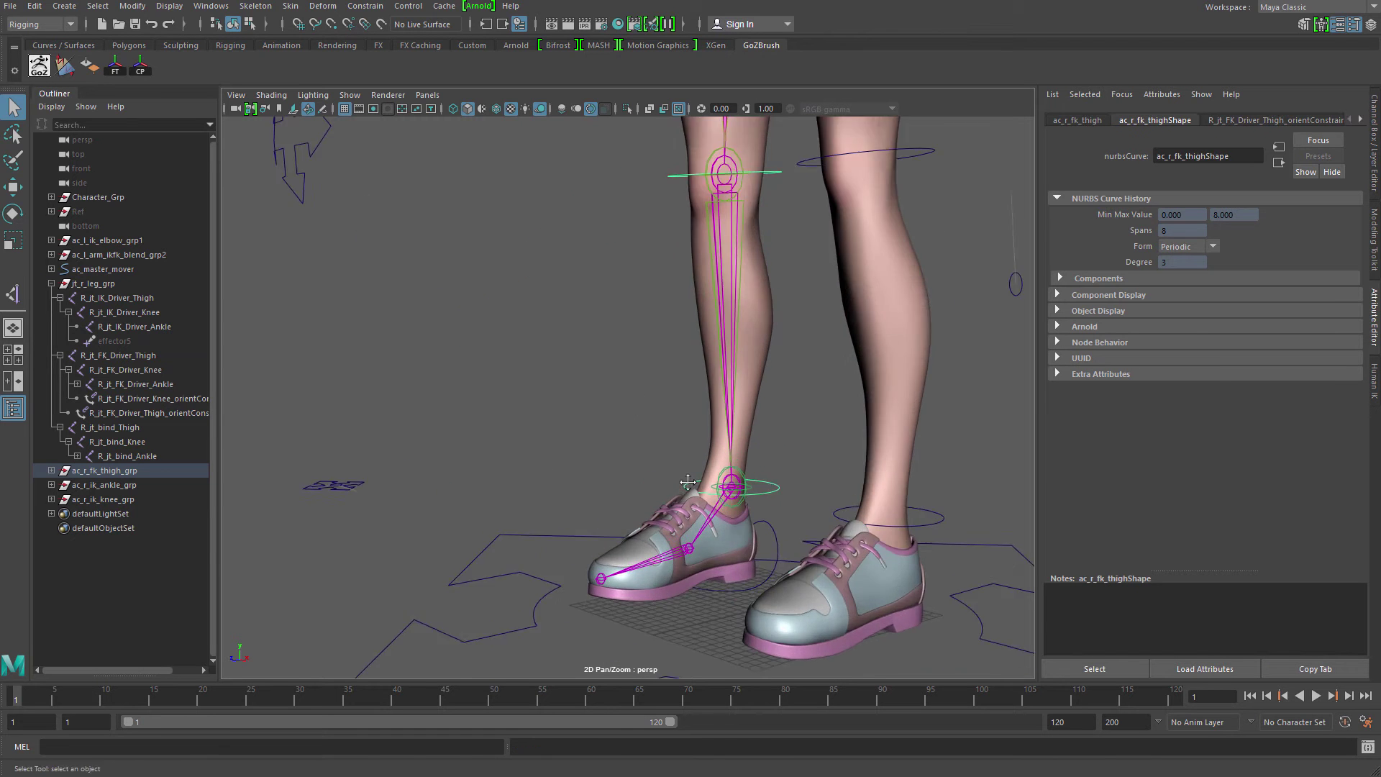
{"action": "middle_click_drag", "start_coordinate": [702, 527], "coordinate": [684, 439], "text": "alt"}
{"action": "right_click_drag", "start_coordinate": [683, 439], "coordinate": [733, 471], "text": "alt"}
{"action": "left_click", "coordinate": [695, 312]}
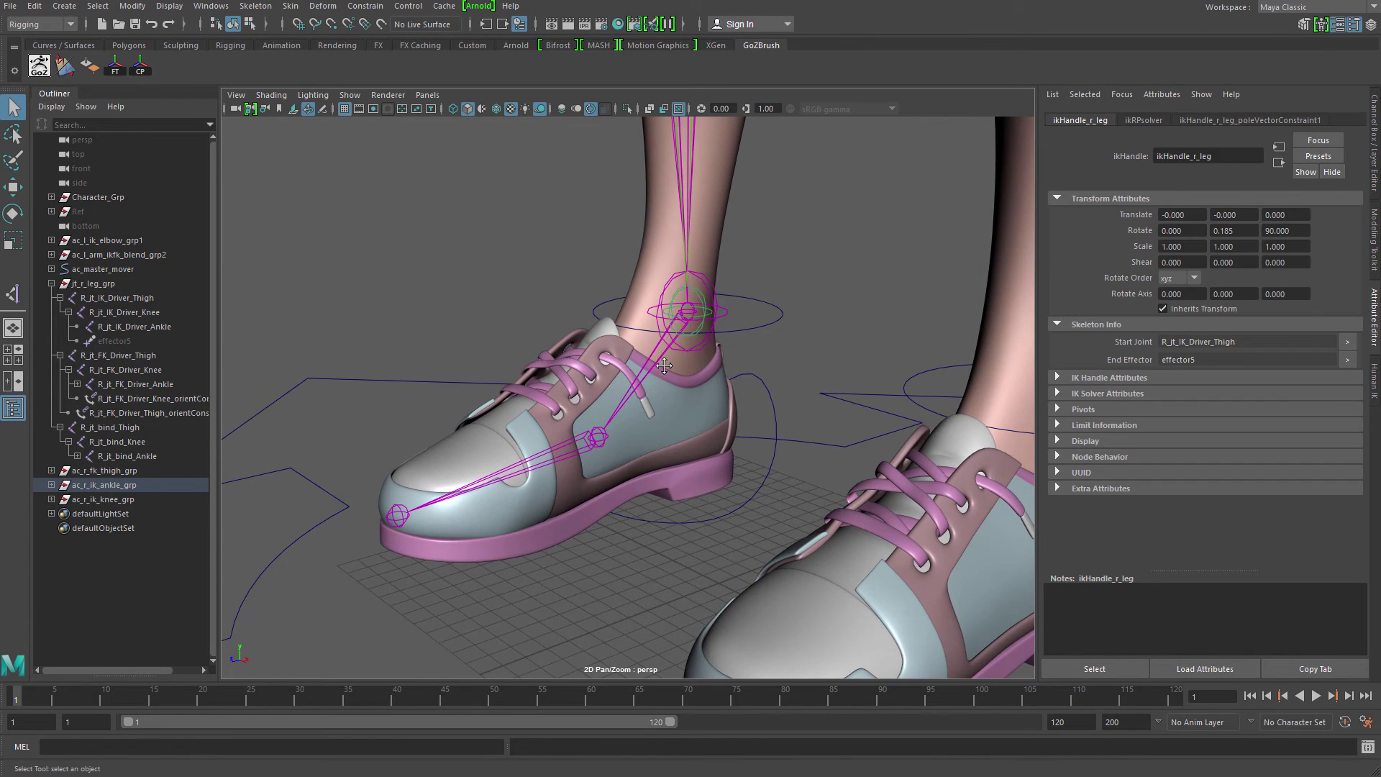
{"action": "right_click_drag", "start_coordinate": [695, 313], "coordinate": [728, 333], "text": "alt"}
{"action": "middle_click_drag", "start_coordinate": [728, 333], "coordinate": [693, 401], "text": "alt"}
{"action": "right_click_drag", "start_coordinate": [684, 356], "coordinate": [678, 511], "text": "alt"}
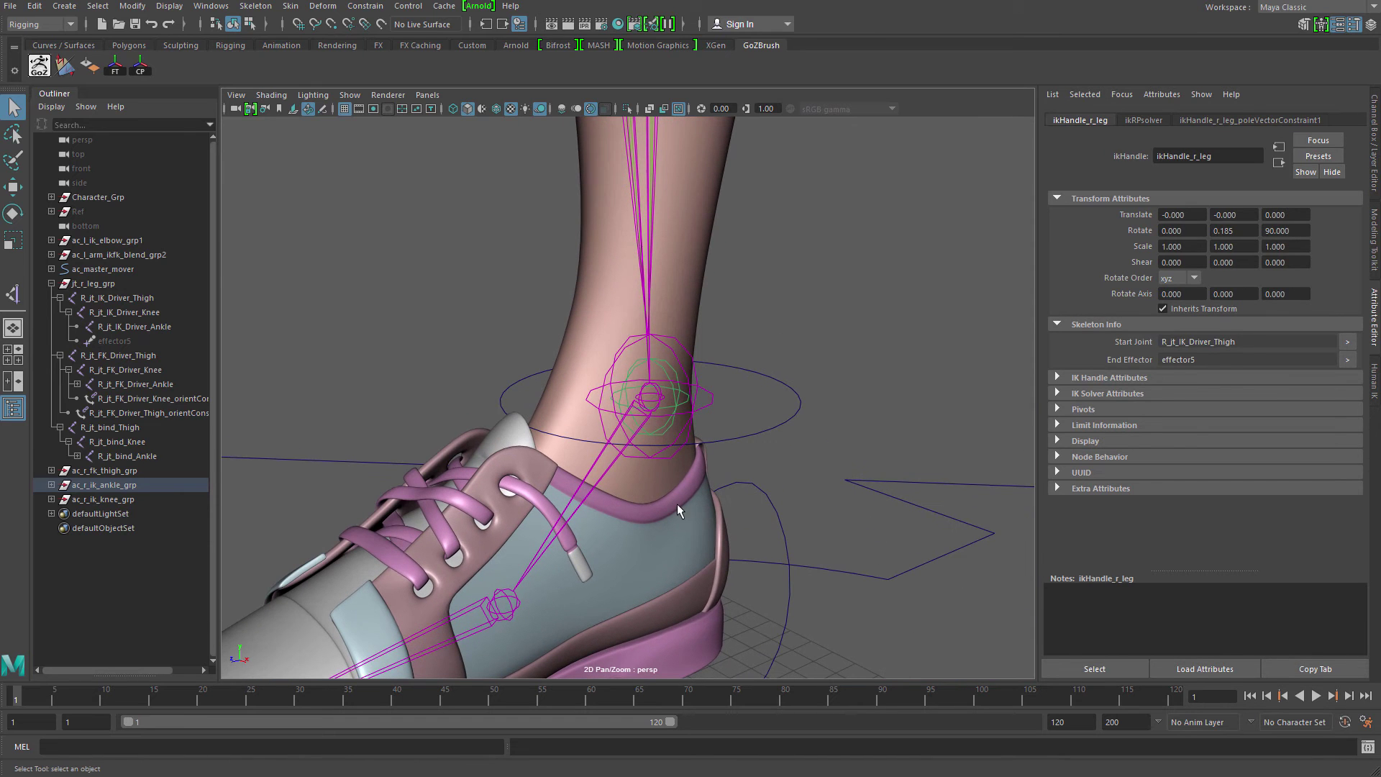
{"action": "left_click_drag", "start_coordinate": [612, 497], "coordinate": [614, 499]}
{"action": "middle_click_drag", "start_coordinate": [621, 438], "coordinate": [611, 448], "text": "alt"}
{"action": "right_click_drag", "start_coordinate": [612, 447], "coordinate": [615, 447], "text": "alt"}
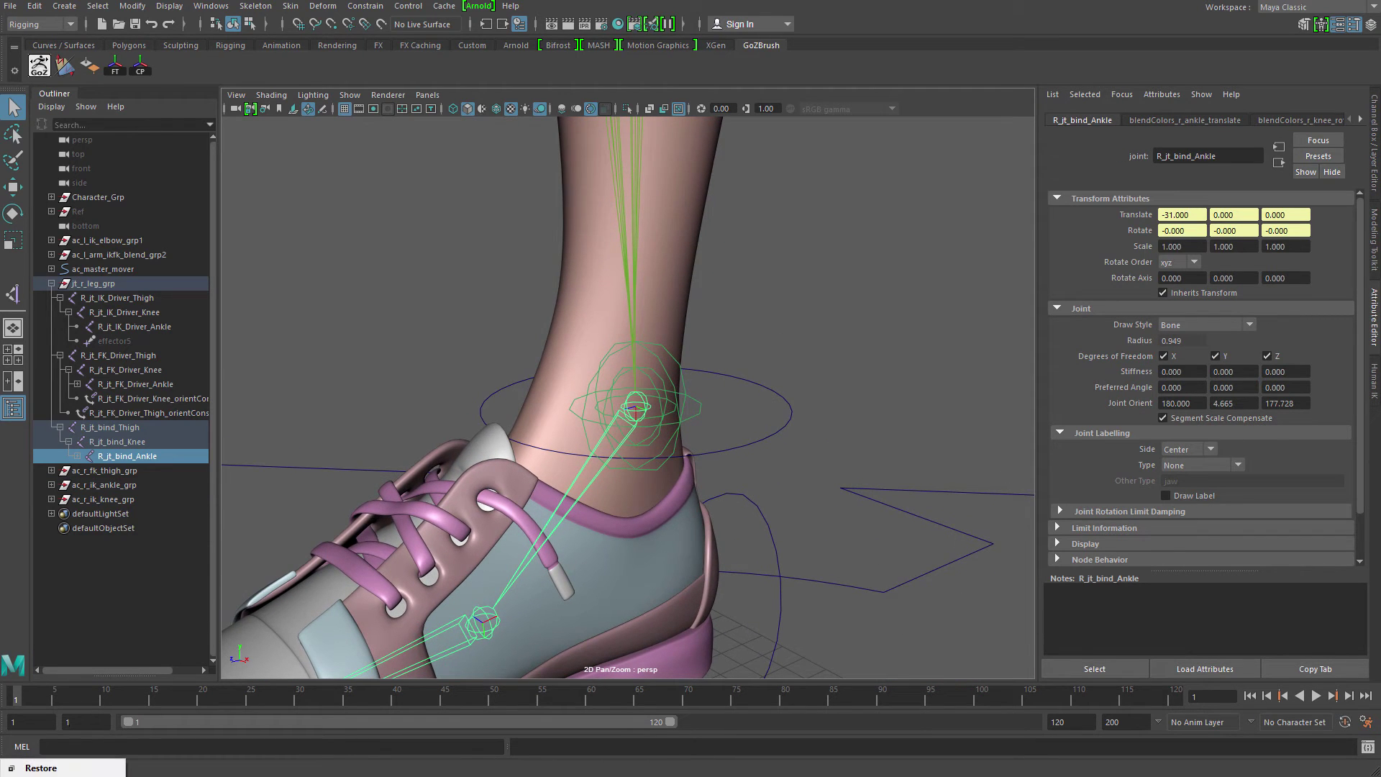
- Return to the node graph, frame the R_jt_bind_Ankle node and collapse its Rotate attributes
{"action": "left_click", "coordinate": [45, 767]}
{"action": "key", "text": "f"}
{"action": "middle_click_drag", "start_coordinate": [561, 442], "coordinate": [606, 459], "text": "alt"}
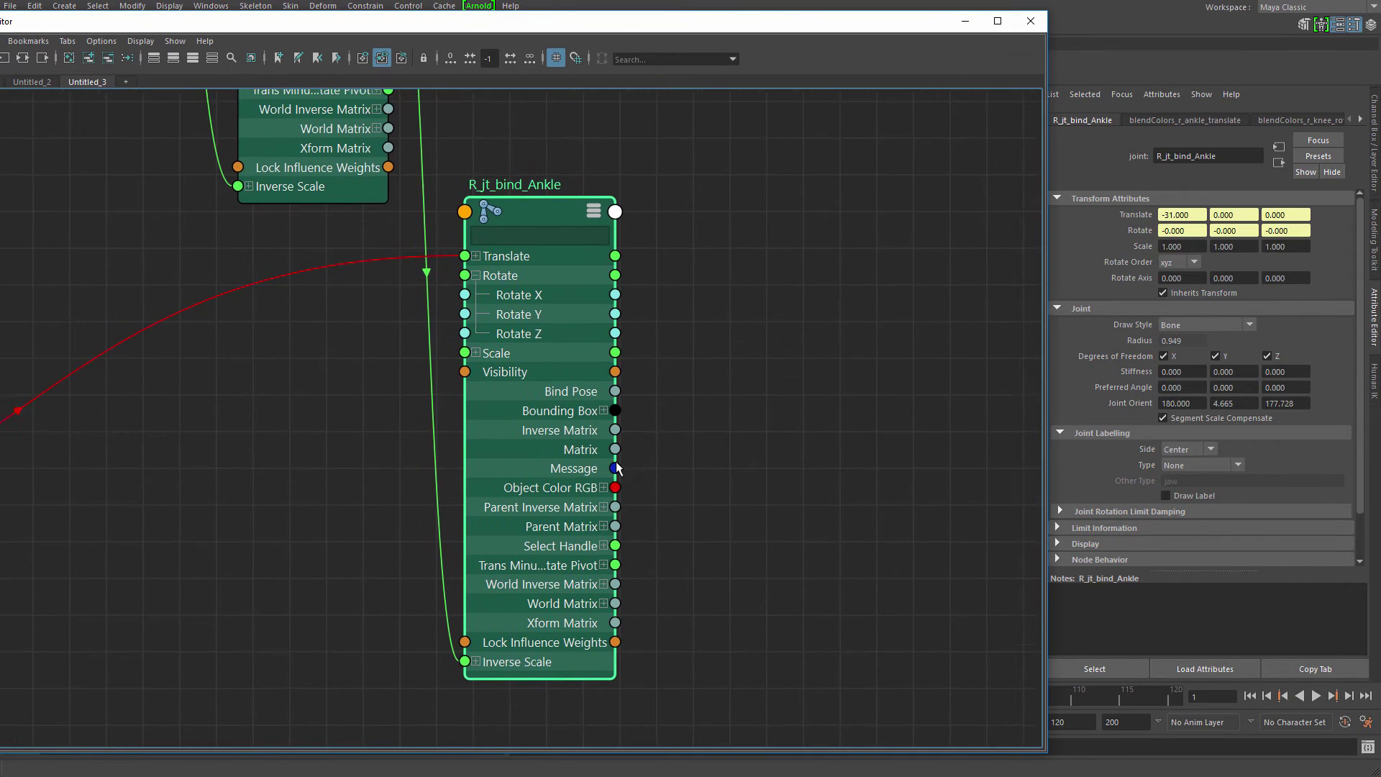
{"action": "right_click_drag", "start_coordinate": [606, 459], "coordinate": [561, 433], "text": "alt"}
{"action": "middle_click_drag", "start_coordinate": [589, 433], "coordinate": [627, 440], "text": "alt"}
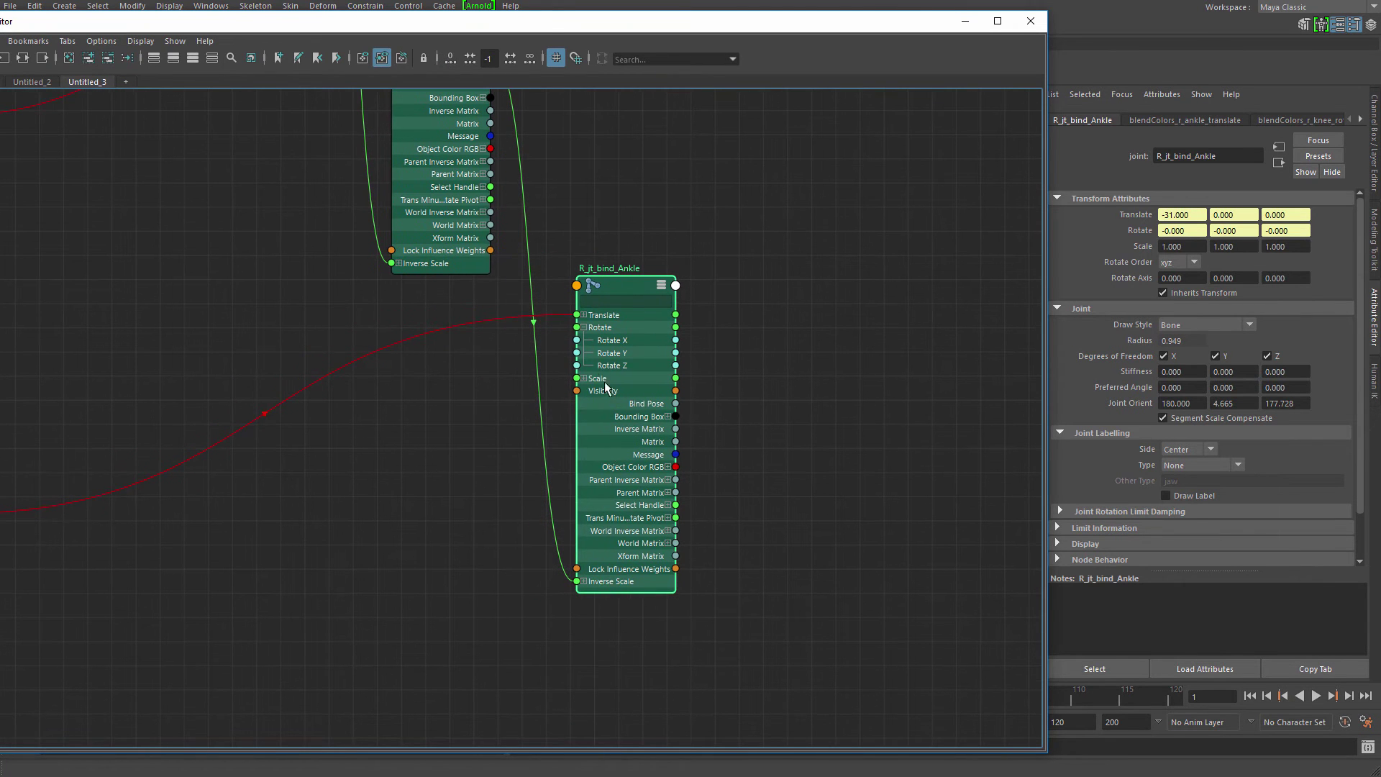
{"action": "left_click", "coordinate": [584, 329]}
- Try to connect the Output of blendColors_r_ankle_rotation to the Rotate input of R_jt_bind_Ankle
{"action": "middle_click_drag", "start_coordinate": [546, 441], "coordinate": [750, 415], "text": "alt"}
{"action": "right_click_drag", "start_coordinate": [749, 415], "coordinate": [546, 367], "text": "alt"}
{"action": "middle_click_drag", "start_coordinate": [546, 367], "coordinate": [575, 319], "text": "alt"}
{"action": "right_click_drag", "start_coordinate": [421, 489], "coordinate": [469, 515], "text": "alt"}
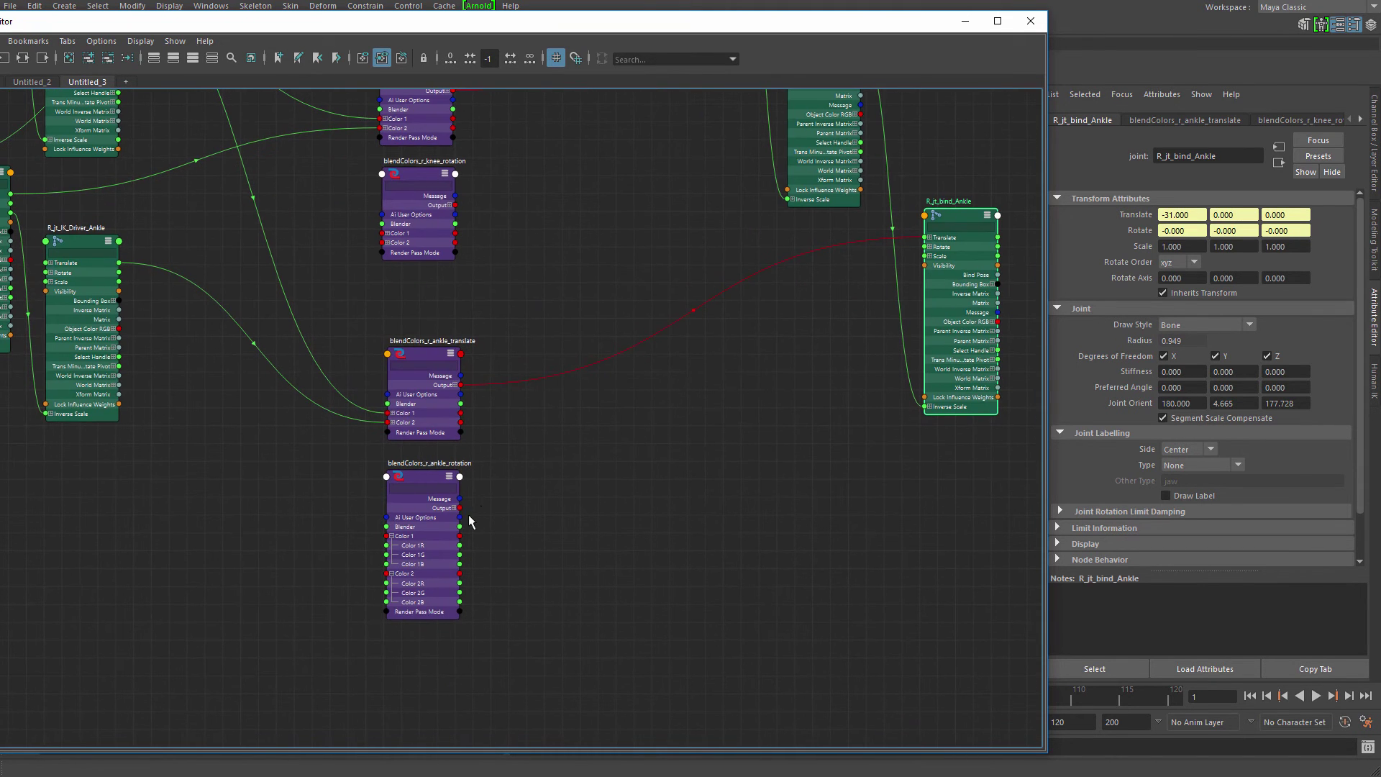
{"action": "mouse_move", "coordinate": [673, 452]}
{"action": "left_mouse_down"}
{"action": "mouse_move", "coordinate": [808, 374]}
{"action": "mouse_move", "coordinate": [657, 438]}
{"action": "mouse_move", "coordinate": [787, 364]}
{"action": "mouse_move", "coordinate": [928, 247]}
{"action": "mouse_move", "coordinate": [896, 424]}
{"action": "left_mouse_up"}
- Try to reconnect the Rotate output of R_jt_FK_Driver_Ankle to Color 1 of blendColors_r_ankle_rotation
{"action": "middle_click_drag", "start_coordinate": [626, 413], "coordinate": [804, 440], "text": "alt"}
{"action": "middle_click_drag", "start_coordinate": [369, 301], "coordinate": [450, 324], "text": "alt"}
{"action": "middle_click_drag", "start_coordinate": [440, 269], "coordinate": [510, 399], "text": "alt"}
{"action": "middle_click_drag", "start_coordinate": [597, 382], "coordinate": [502, 277], "text": "alt"}
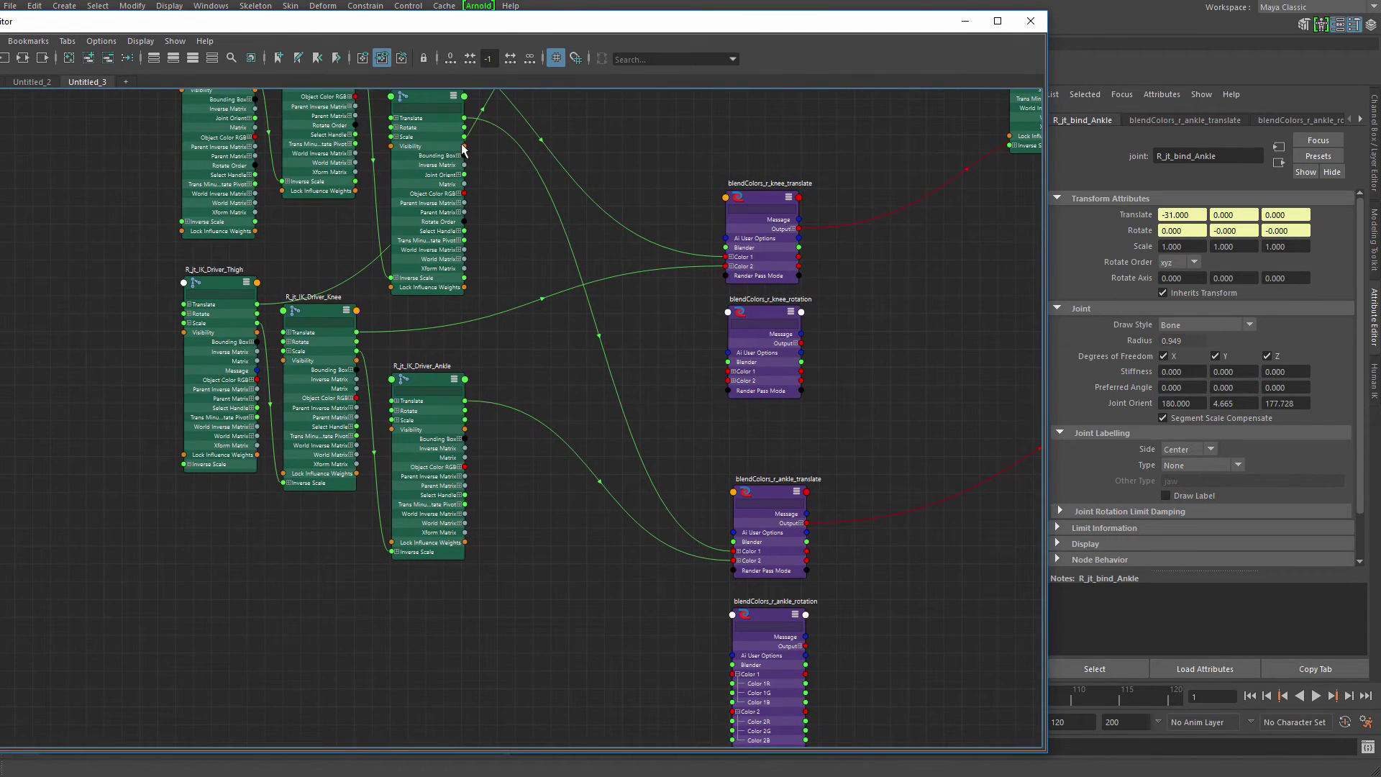
{"action": "left_click_drag", "start_coordinate": [522, 340], "coordinate": [733, 674]}
{"action": "middle_click_drag", "start_coordinate": [615, 581], "coordinate": [583, 456], "text": "alt"}
{"action": "middle_click_drag", "start_coordinate": [508, 387], "coordinate": [494, 351], "text": "alt"}
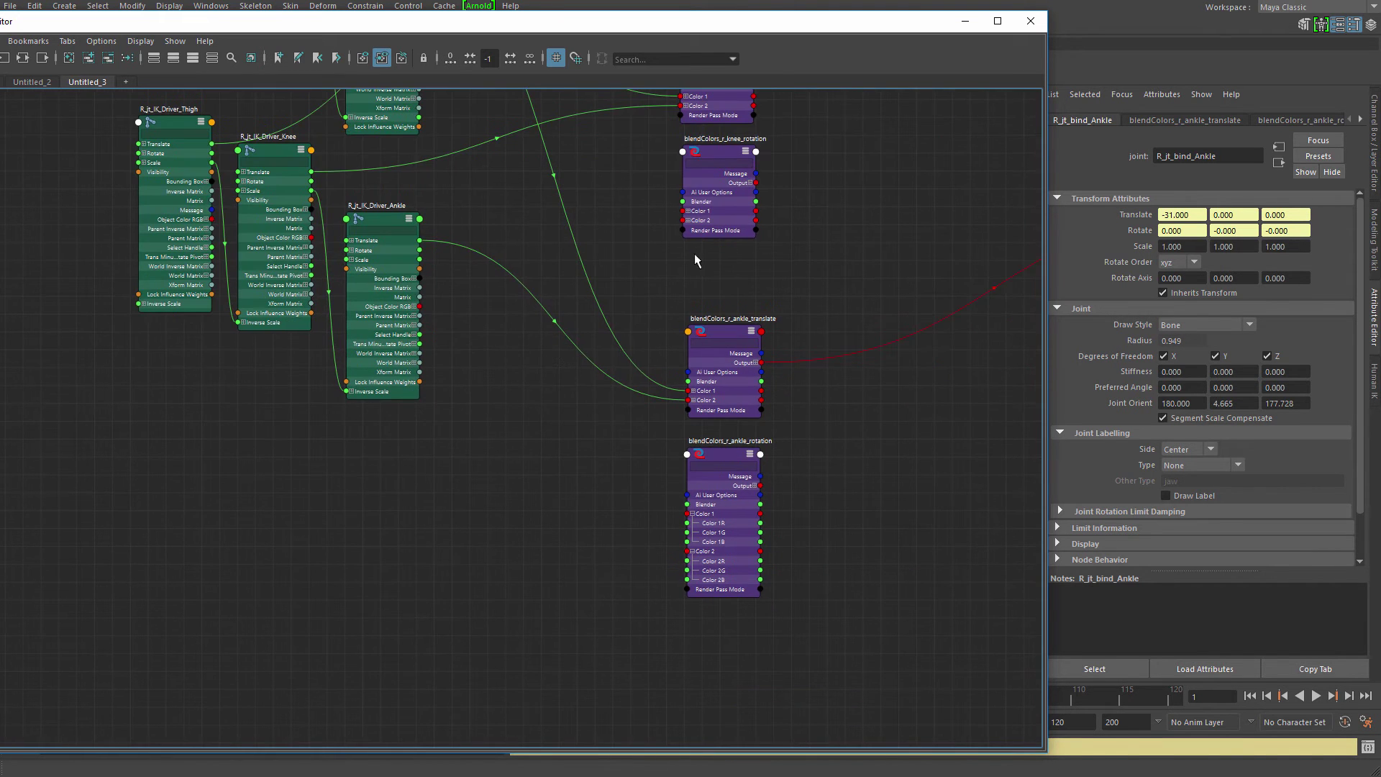
- Try to reconnect R_jt_IK_Driver_Ankle's Rotate to Color 2 of blendColors_r_ankle_rotation, and that node's Output to R_jt_bind_Ankle's Rotate
{"action": "mouse_move", "coordinate": [799, 29]}
{"action": "left_mouse_down"}
{"action": "mouse_move", "coordinate": [353, 20]}
{"action": "mouse_move", "coordinate": [805, 4]}
{"action": "left_mouse_up"}
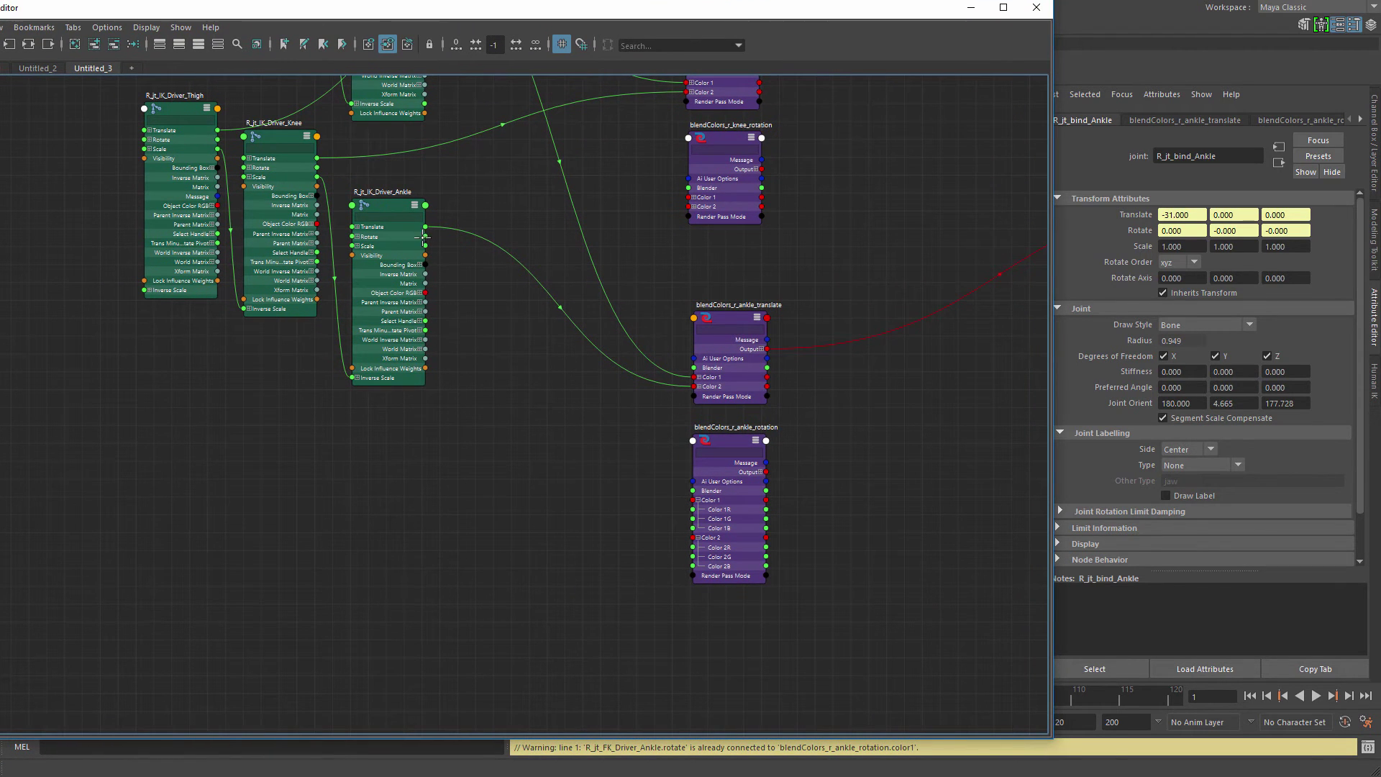
{"action": "left_click_drag", "start_coordinate": [585, 439], "coordinate": [709, 538]}
{"action": "middle_click_drag", "start_coordinate": [848, 459], "coordinate": [511, 519]}
{"action": "left_click_drag", "start_coordinate": [463, 518], "coordinate": [930, 256]}
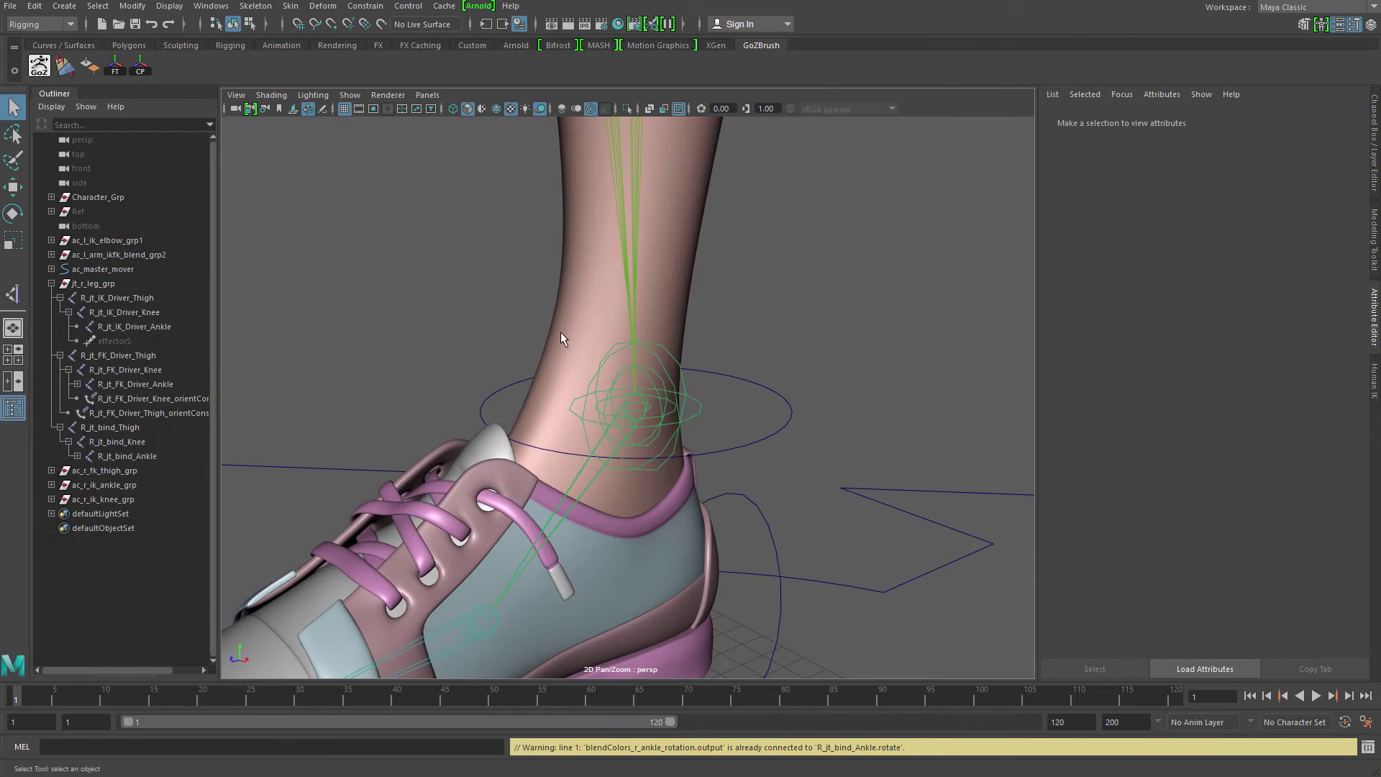
- Test-rotate the right FK ankle control in the viewport and undo the rotation
{"action": "scroll", "coordinate": [575, 346], "scroll_direction": "down", "scroll_amount": 5}
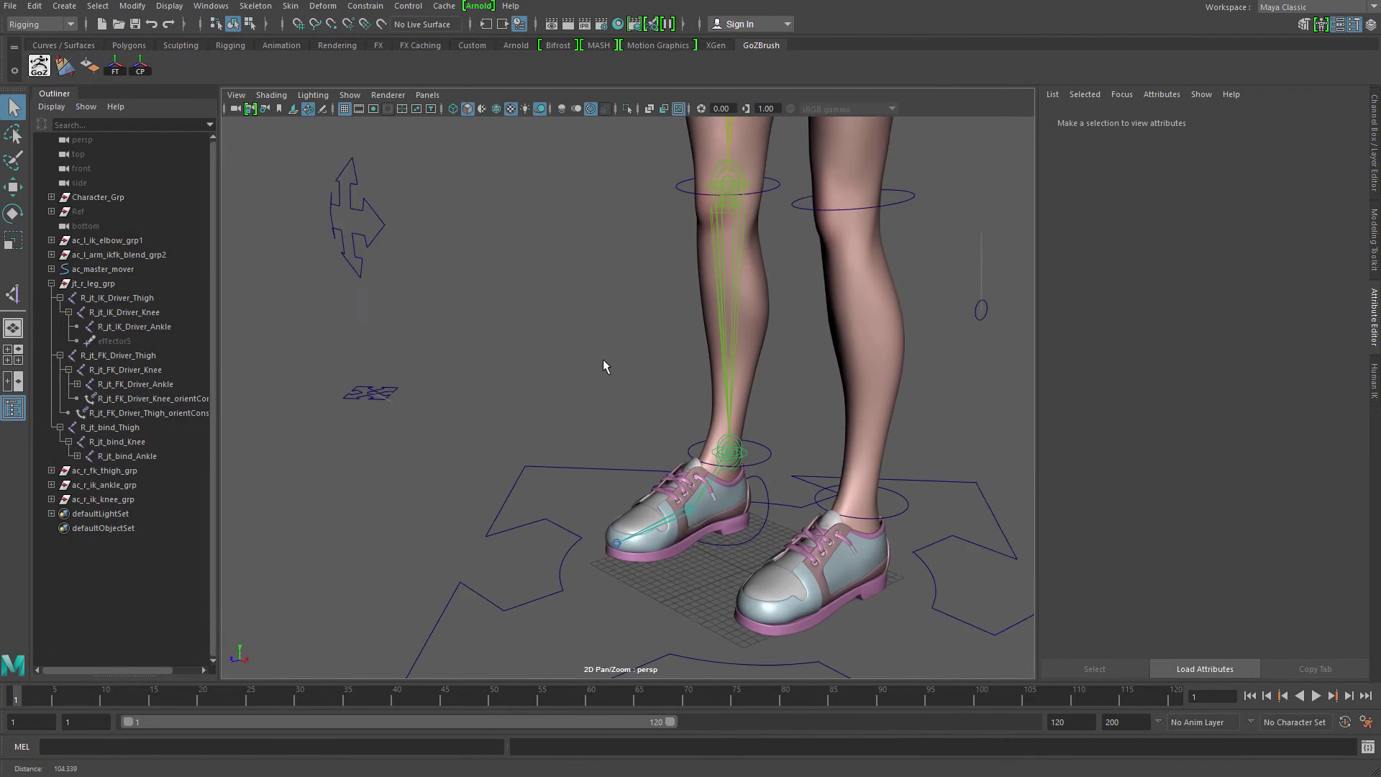
{"action": "middle_click_drag", "start_coordinate": [772, 459], "coordinate": [731, 519], "text": "alt"}
{"action": "left_click", "coordinate": [725, 506]}
{"action": "key", "text": "e"}
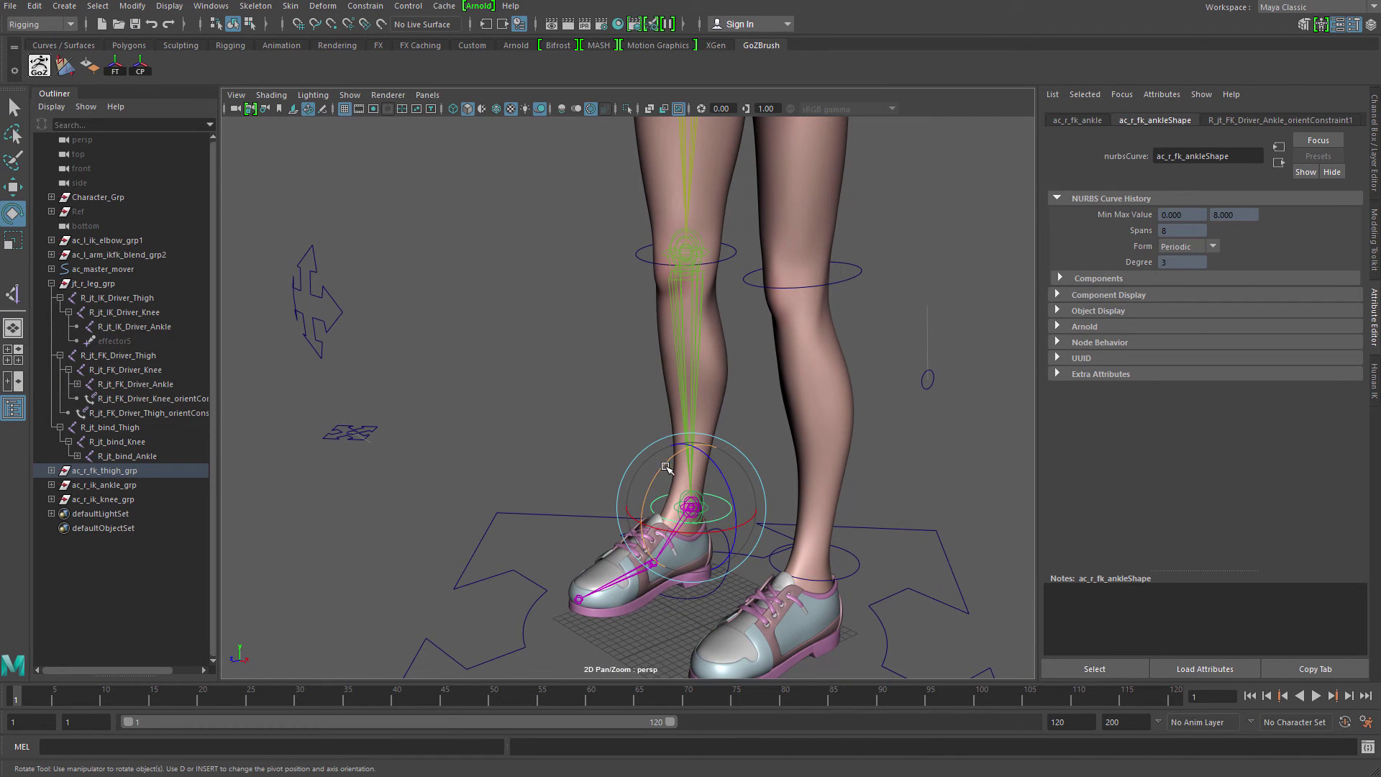
{"action": "left_click_drag", "start_coordinate": [665, 467], "coordinate": [666, 358]}
{"action": "key", "text": "ctrl+z"}
- Rotate the right FK thigh control to swing the FK driver leg forward
{"action": "middle_click_drag", "start_coordinate": [624, 378], "coordinate": [632, 477], "text": "alt"}
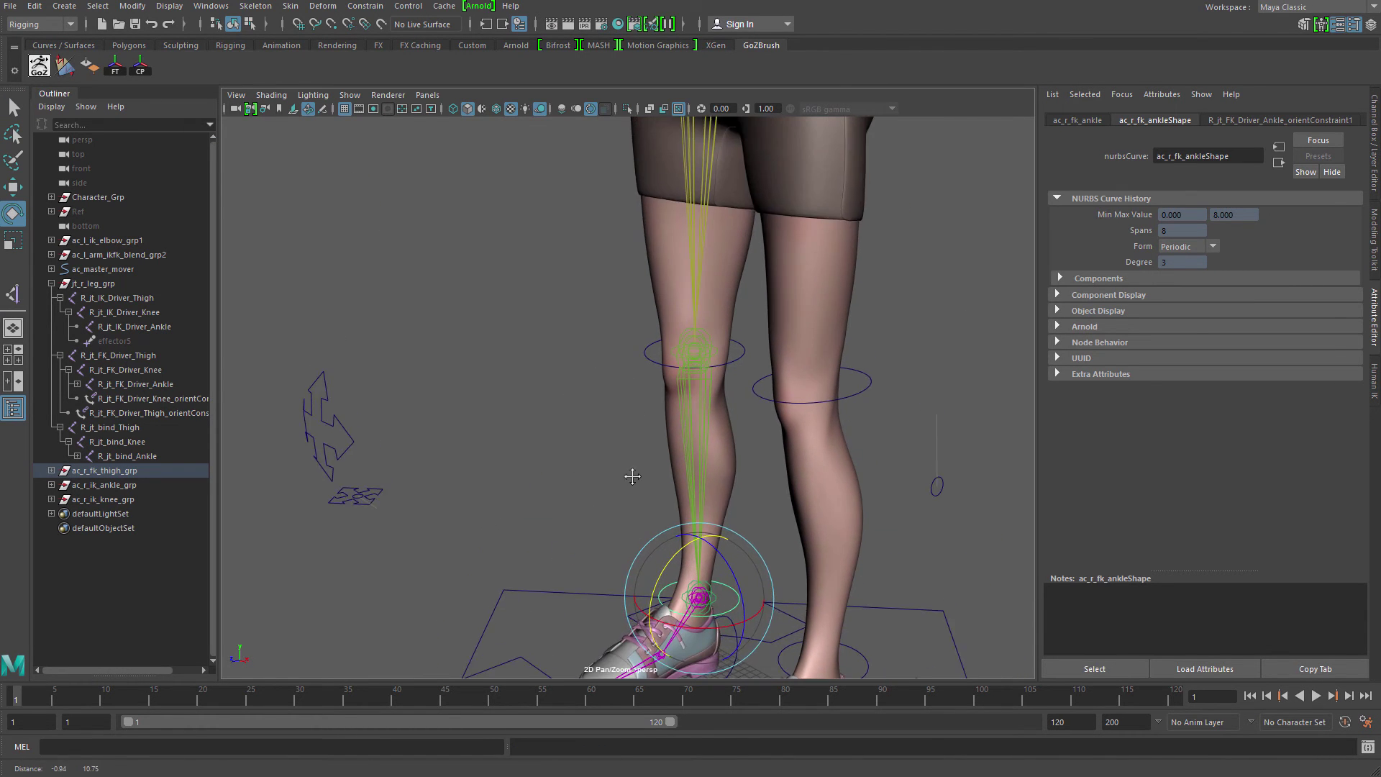
{"action": "right_click_drag", "start_coordinate": [633, 476], "coordinate": [610, 403], "text": "alt"}
{"action": "left_click_drag", "start_coordinate": [610, 403], "coordinate": [581, 192], "text": "alt"}
{"action": "key", "text": "q"}
{"action": "left_click", "coordinate": [616, 225]}
{"action": "left_click", "coordinate": [615, 228]}
{"action": "key", "text": "e"}
{"action": "middle_click_drag", "start_coordinate": [551, 290], "coordinate": [592, 249], "text": "alt"}
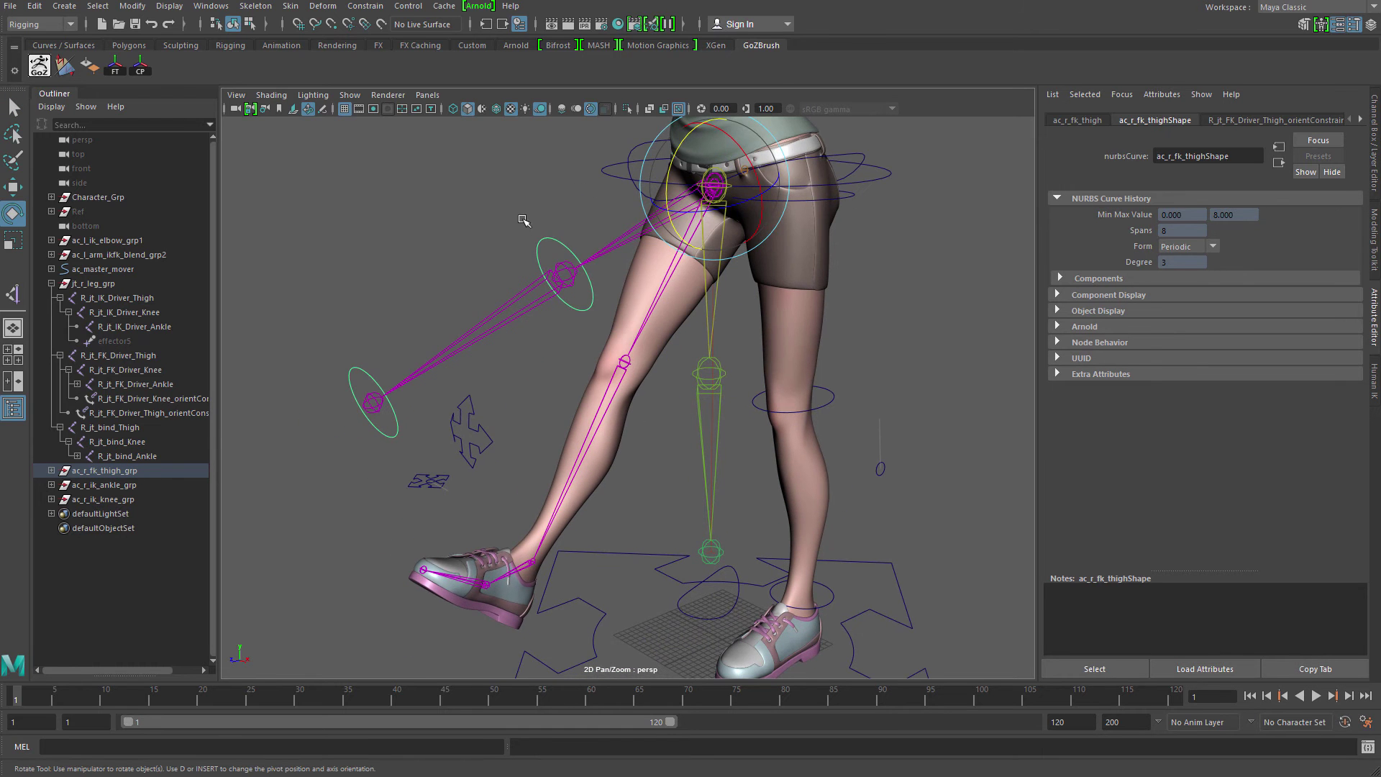
- Rotate the right FK knee control to bend the FK driver's lower leg back
{"action": "mouse_move", "coordinate": [555, 253]}
{"action": "left_mouse_down"}
{"action": "mouse_move", "coordinate": [518, 274]}
{"action": "mouse_move", "coordinate": [534, 229]}
{"action": "left_mouse_up"}
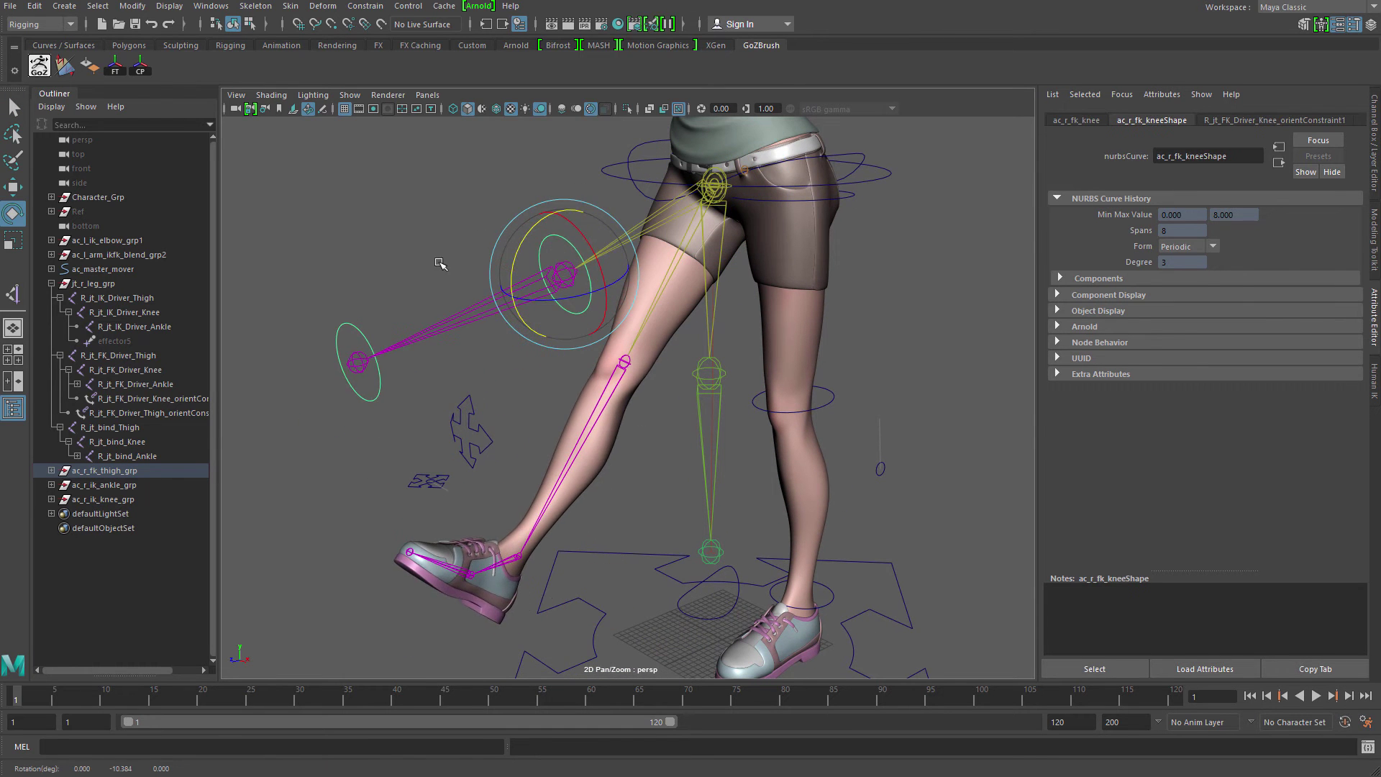
{"action": "mouse_move", "coordinate": [317, 294]}
{"action": "left_mouse_down"}
{"action": "mouse_move", "coordinate": [358, 343]}
{"action": "mouse_move", "coordinate": [334, 300]}
{"action": "mouse_move", "coordinate": [344, 274]}
{"action": "left_mouse_up"}
{"action": "key", "text": "ctrl+z"}
{"action": "left_click_drag", "start_coordinate": [534, 226], "coordinate": [512, 283]}
{"action": "middle_click_drag", "start_coordinate": [596, 256], "coordinate": [608, 224], "text": "alt"}
{"action": "right_click_drag", "start_coordinate": [608, 223], "coordinate": [625, 229], "text": "alt"}
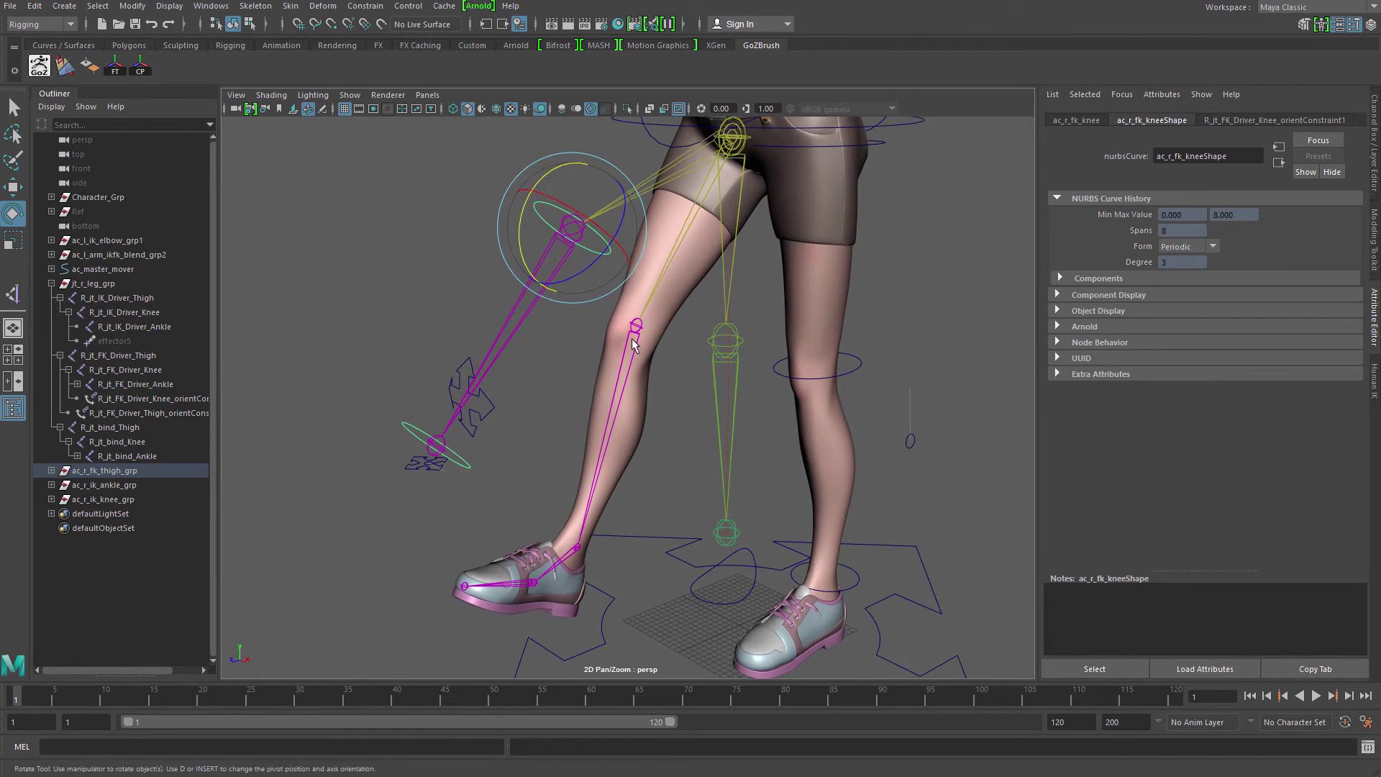
- Select the right bind, FK driver and IK driver thigh joints in turn to compare their poses
{"action": "key", "text": "q"}
{"action": "left_click_drag", "start_coordinate": [630, 297], "coordinate": [663, 291]}
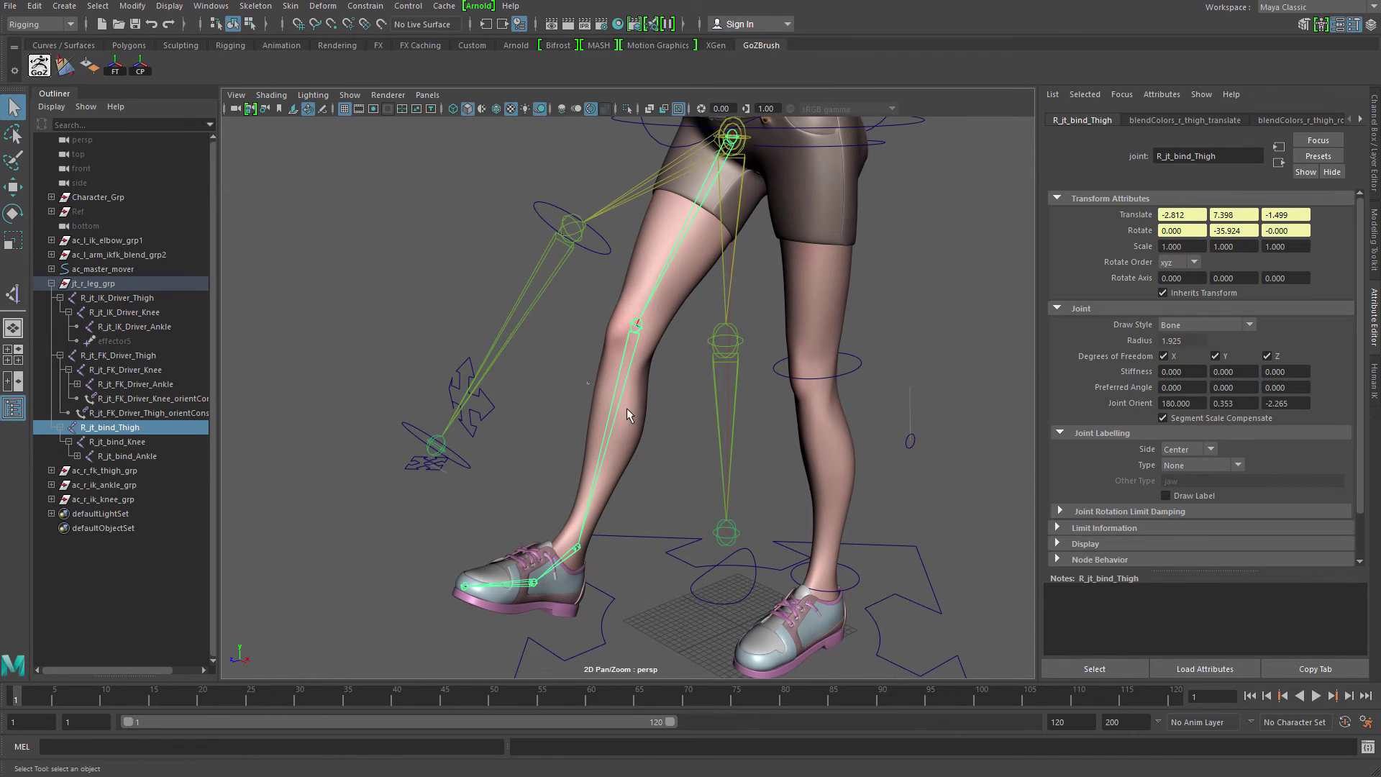
{"action": "left_click", "coordinate": [631, 200]}
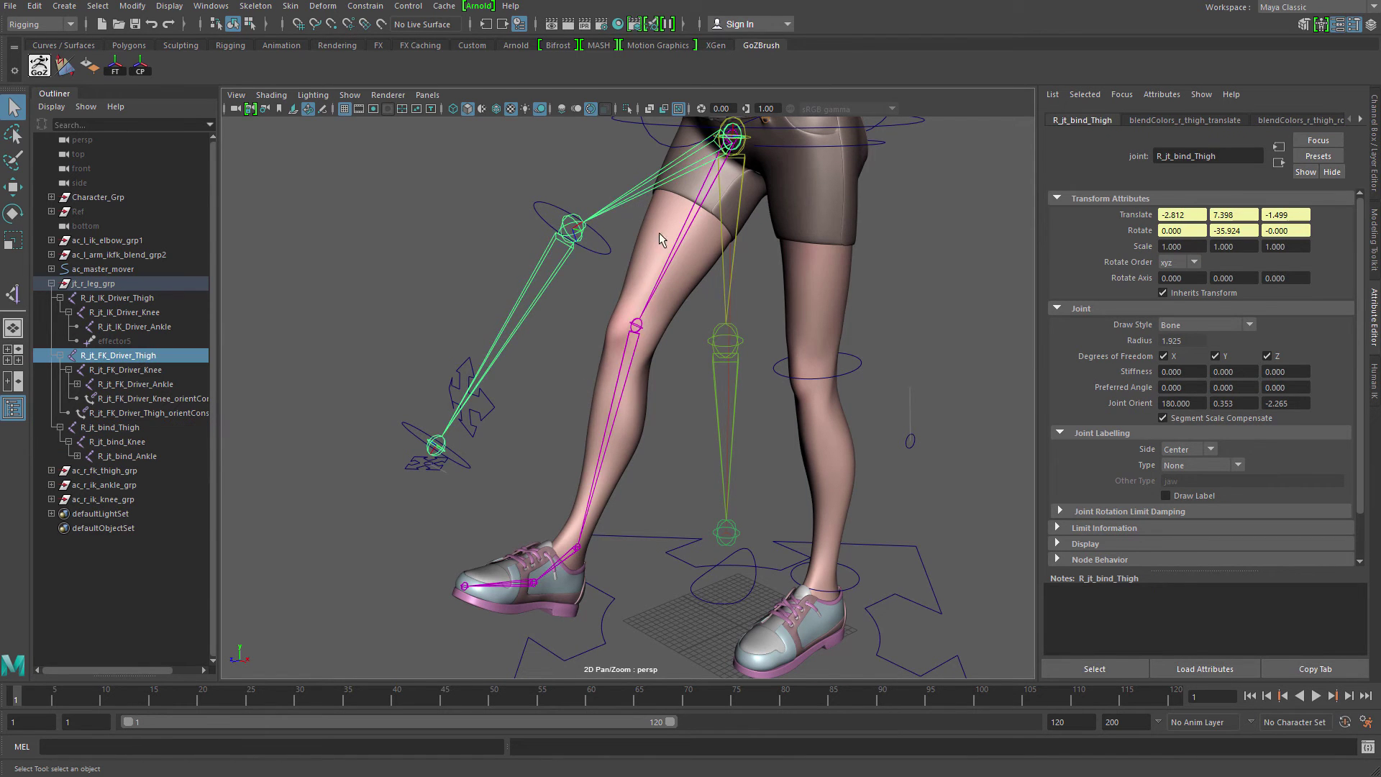
{"action": "left_click", "coordinate": [731, 279], "text": "shift"}
{"action": "left_click", "coordinate": [728, 246]}
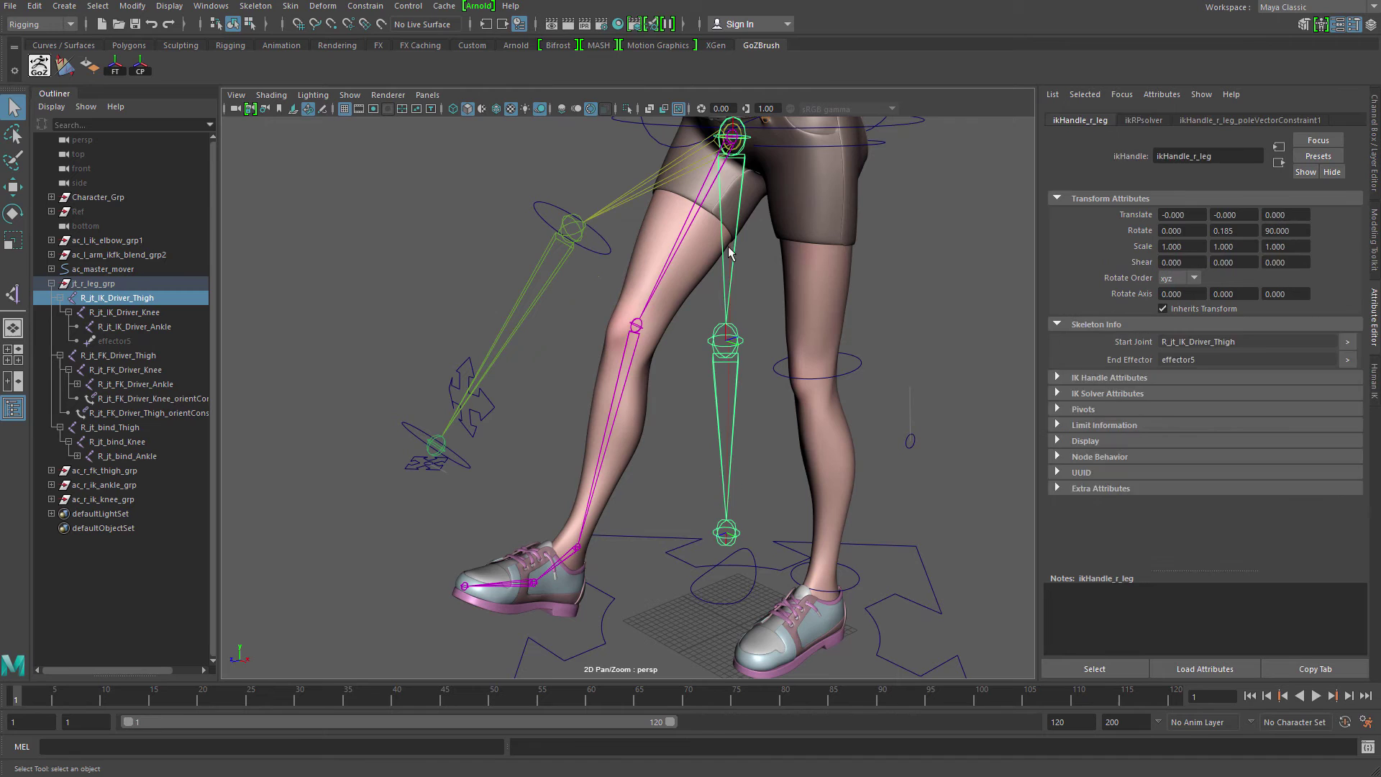
{"action": "left_click", "coordinate": [622, 198], "text": "shift"}
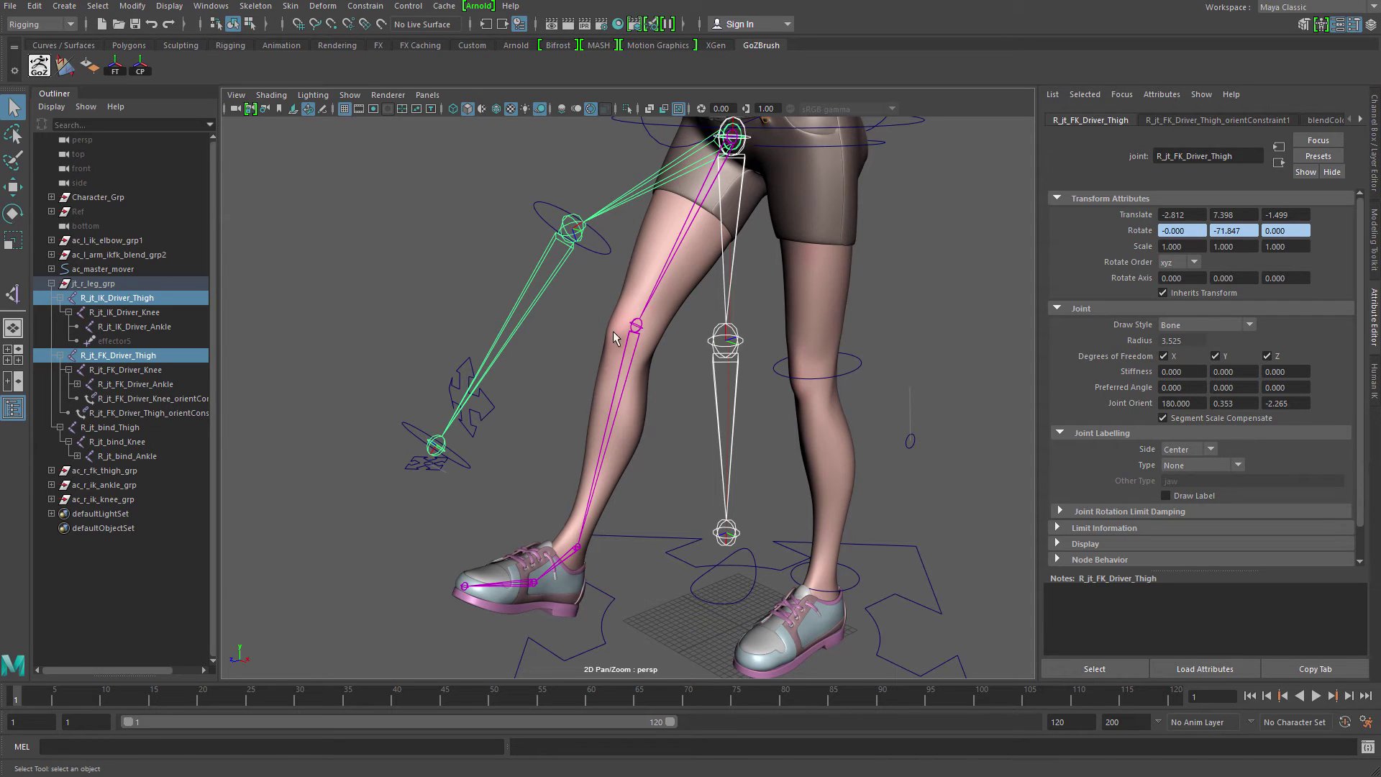
{"action": "left_click", "coordinate": [651, 291]}
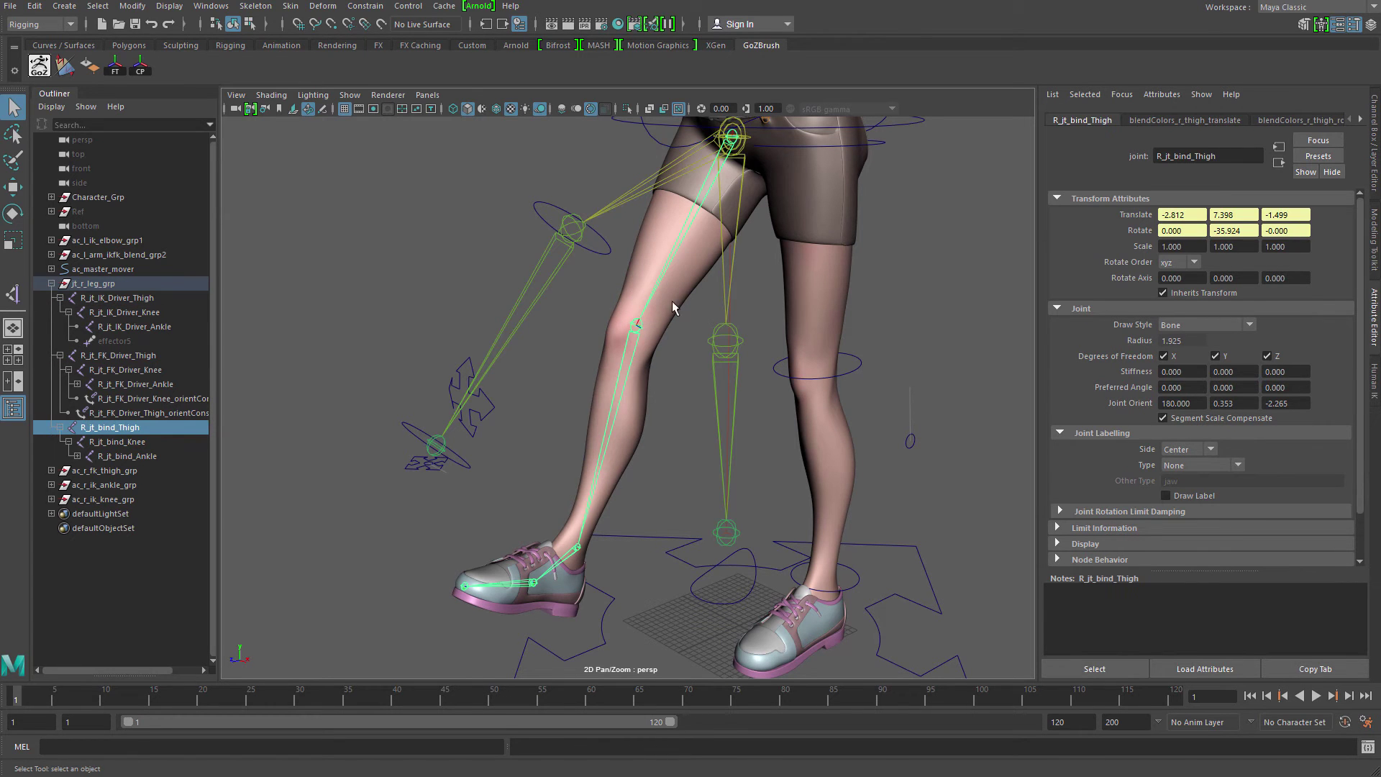
- Select the right FK thigh, knee and ankle controls together and reset their Rotate X, Y and Z to 0
{"action": "left_click_drag", "start_coordinate": [671, 289], "coordinate": [551, 253], "text": "alt"}
{"action": "left_click", "coordinate": [625, 174]}
{"action": "left_click", "coordinate": [560, 266], "text": "shift"}
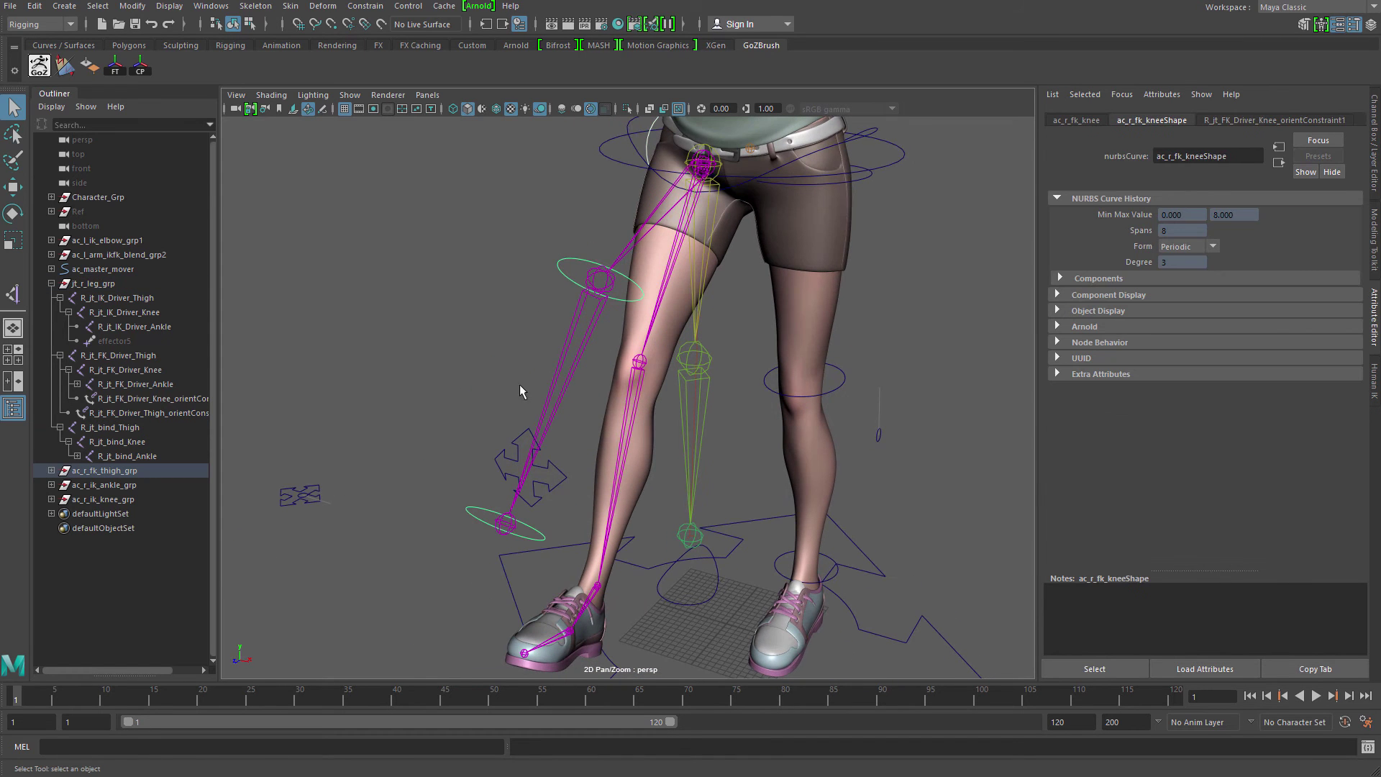
{"action": "left_click_drag", "start_coordinate": [454, 488], "coordinate": [471, 536]}
{"action": "key", "text": "ctrl+a"}
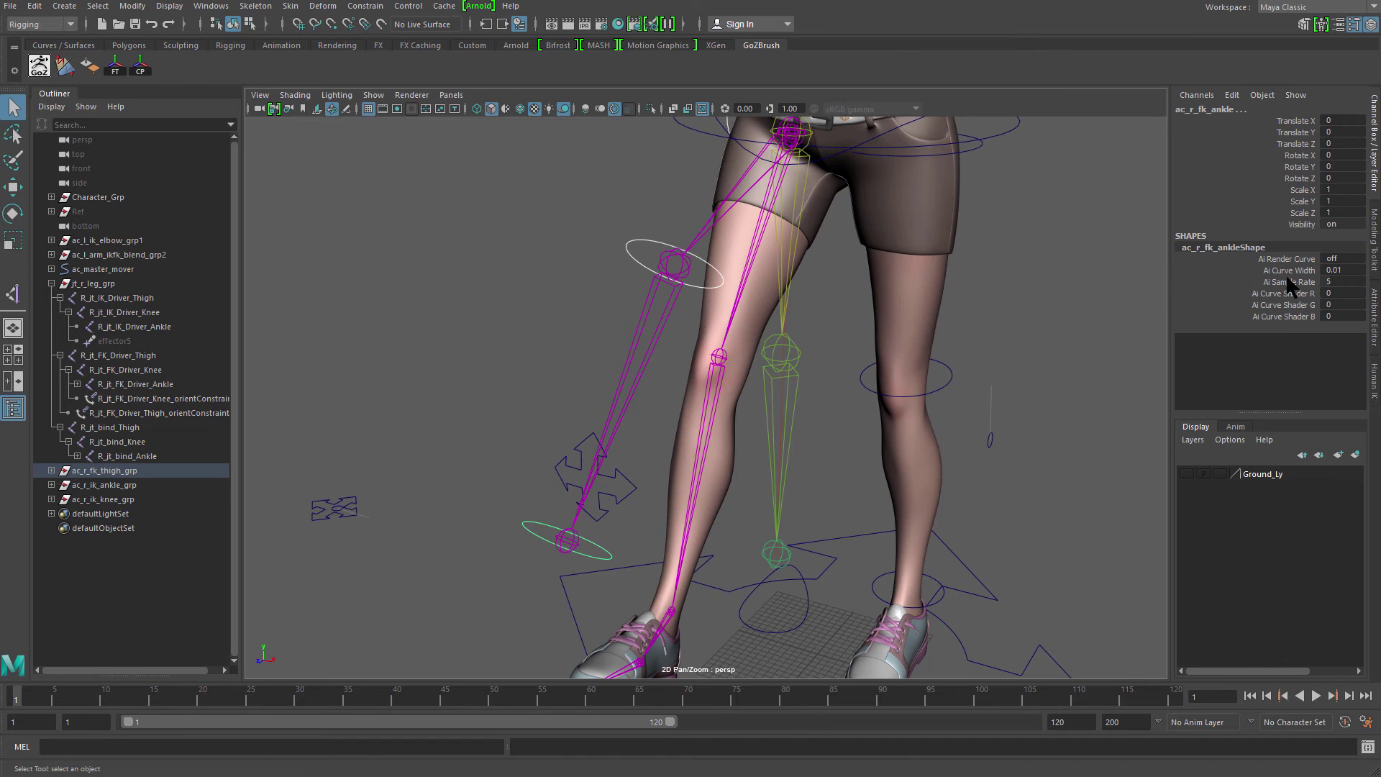
{"action": "middle_click_drag", "start_coordinate": [780, 285], "coordinate": [758, 346], "text": "alt"}
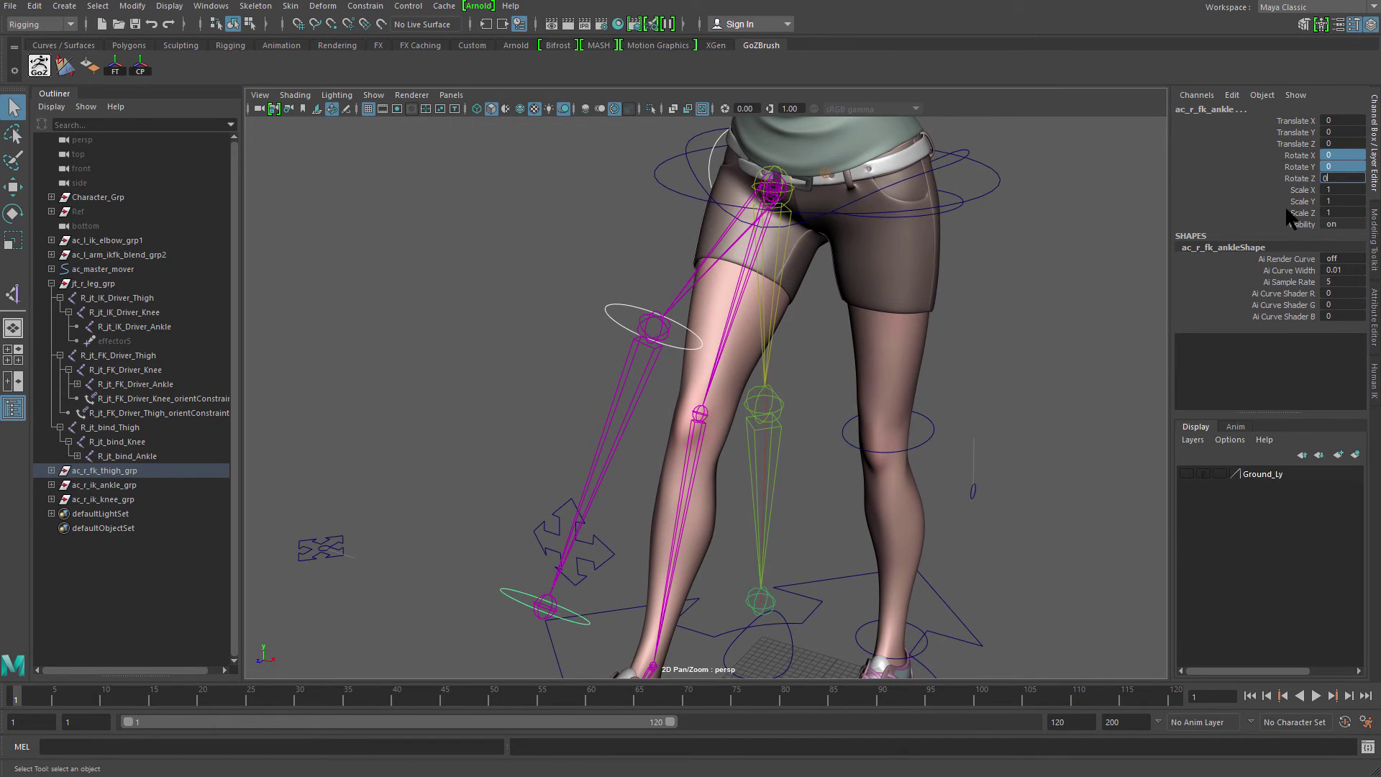
{"action": "key", "text": "Return"}
{"action": "right_click_drag", "start_coordinate": [727, 424], "coordinate": [784, 469], "text": "alt"}
{"action": "left_click_drag", "start_coordinate": [783, 469], "coordinate": [734, 400], "text": "alt"}
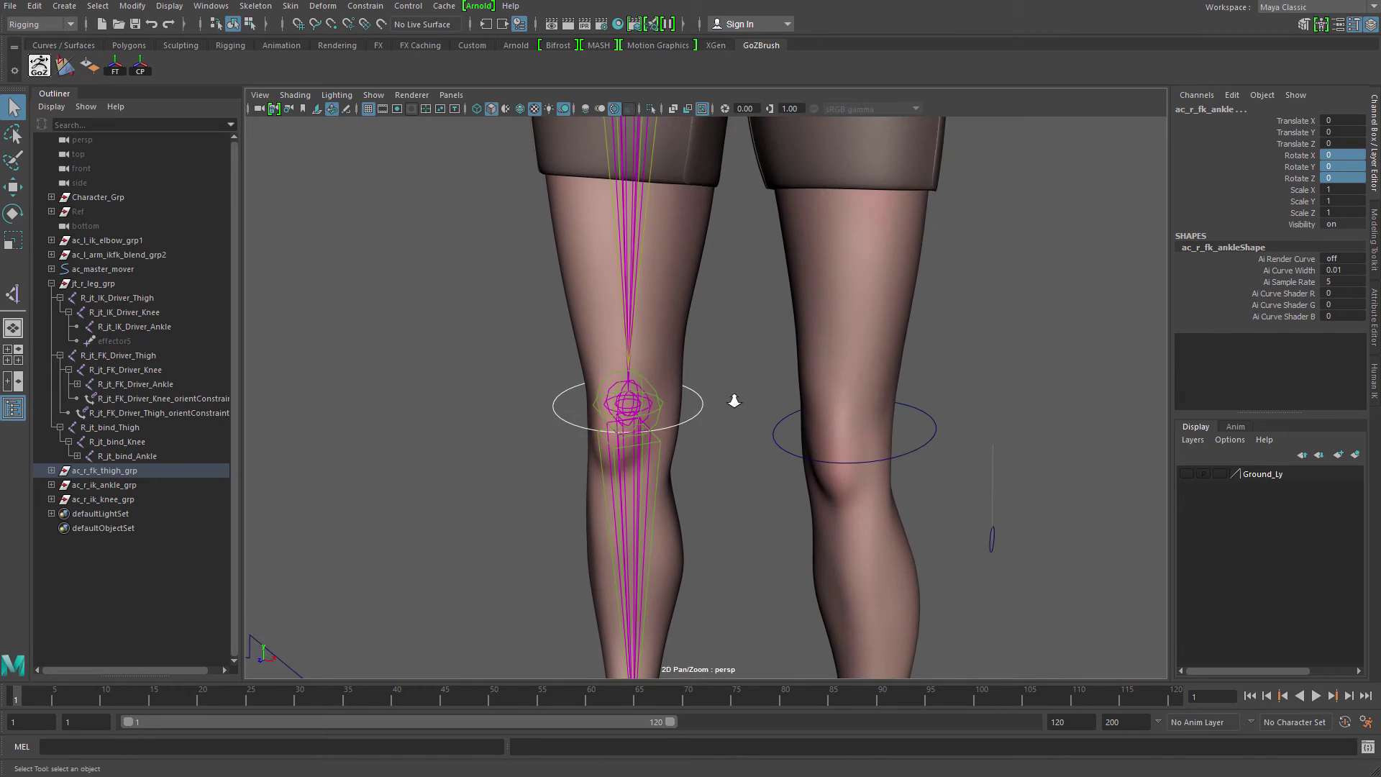
- Examine the right leg's joints in the viewport and the driver, blendColors and bind joint connections in the node graph
{"action": "right_click_drag", "start_coordinate": [734, 400], "coordinate": [552, 424], "text": "alt"}
{"action": "middle_click_drag", "start_coordinate": [553, 424], "coordinate": [561, 317], "text": "alt"}
{"action": "right_click_drag", "start_coordinate": [561, 317], "coordinate": [579, 349], "text": "alt"}
{"action": "left_click_drag", "start_coordinate": [580, 349], "coordinate": [576, 348], "text": "alt"}
{"action": "left_click", "coordinate": [652, 286]}
{"action": "middle_click_drag", "start_coordinate": [652, 285], "coordinate": [637, 374], "text": "alt"}
{"action": "right_click_drag", "start_coordinate": [637, 374], "coordinate": [564, 331], "text": "alt"}
{"action": "middle_click_drag", "start_coordinate": [651, 364], "coordinate": [626, 325], "text": "alt"}
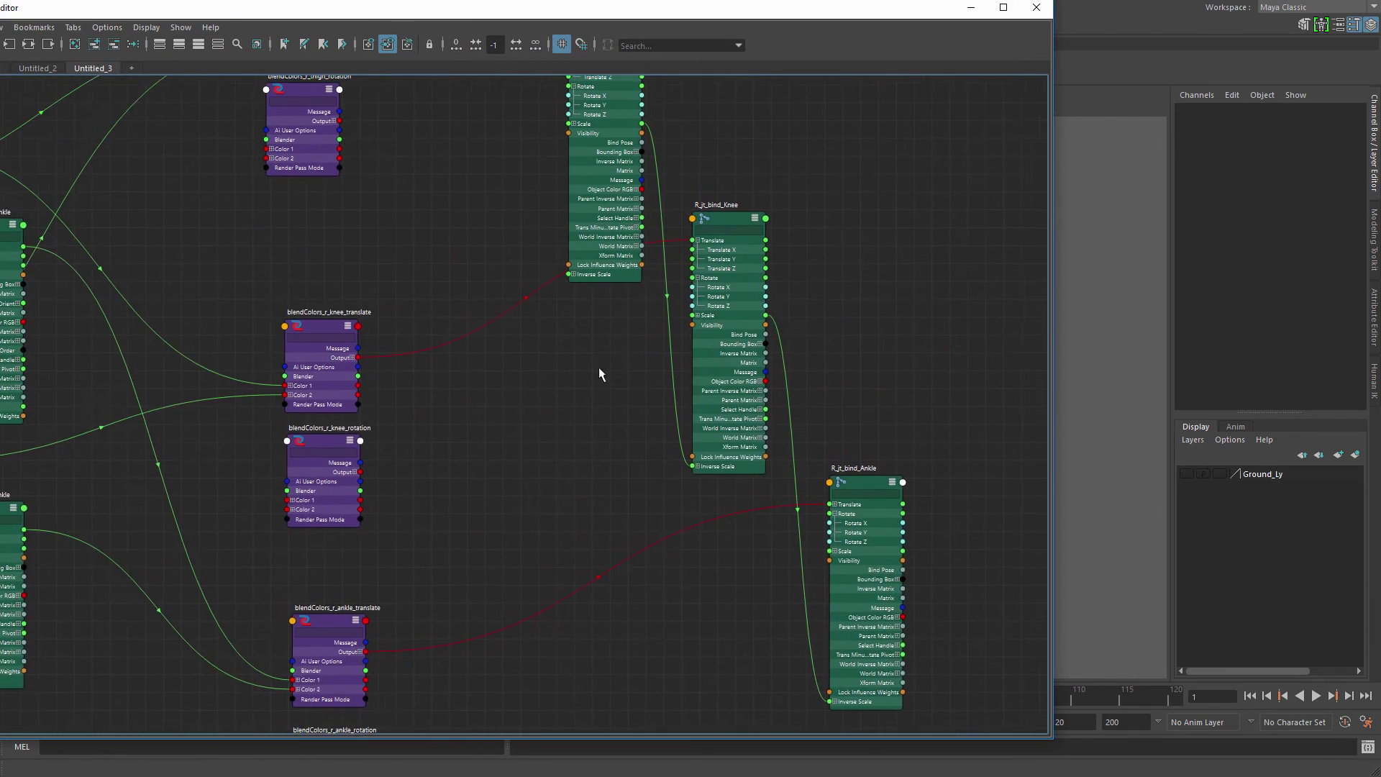
{"action": "middle_click_drag", "start_coordinate": [601, 376], "coordinate": [857, 136], "text": "alt"}
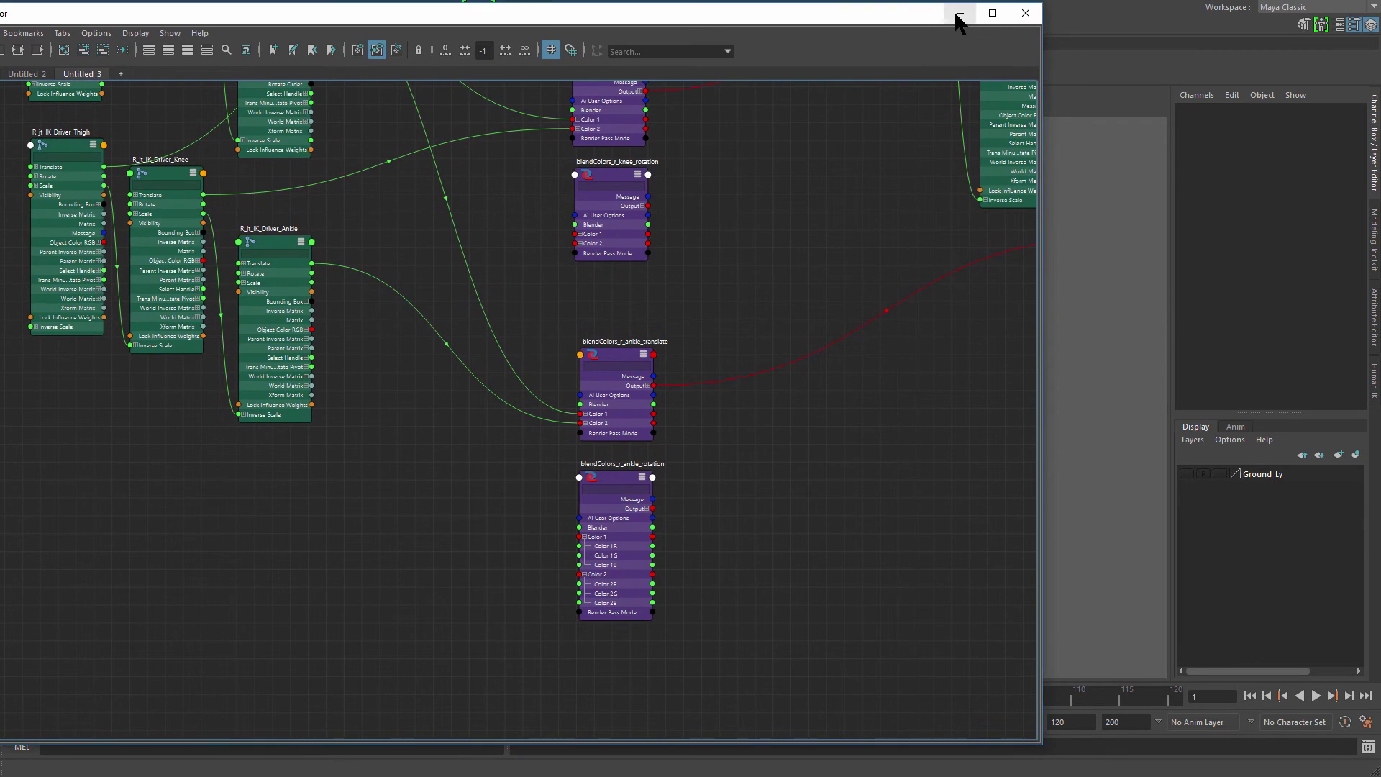
{"action": "left_click", "coordinate": [970, 8]}
- Duplicate ac_l_leg_ikfk_blend_grp and move the copy across to the outer side of the right leg, at about Translate X -27.6
{"action": "right_click_drag", "start_coordinate": [852, 270], "coordinate": [919, 362], "text": "alt"}
{"action": "middle_click_drag", "start_coordinate": [919, 362], "coordinate": [916, 295], "text": "alt"}
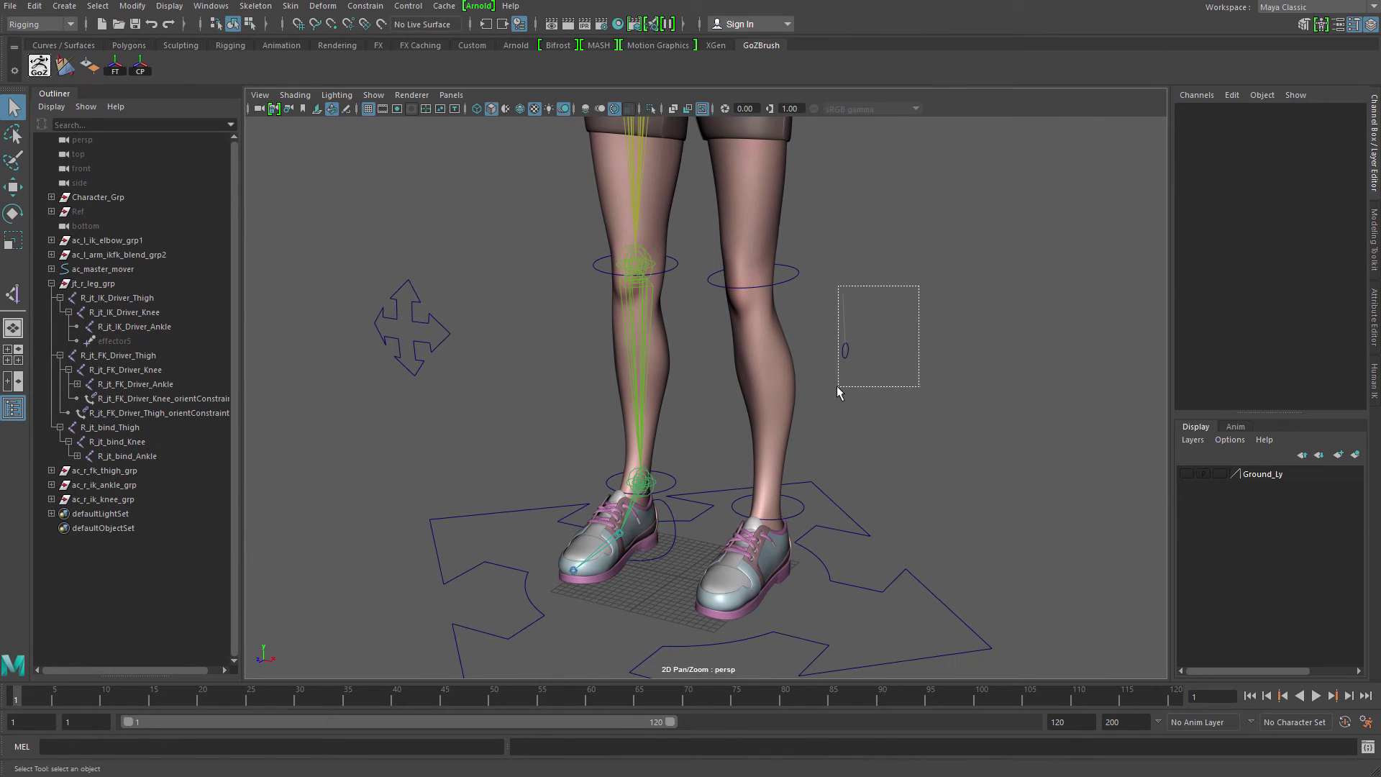
{"action": "left_click_drag", "start_coordinate": [838, 389], "coordinate": [834, 391]}
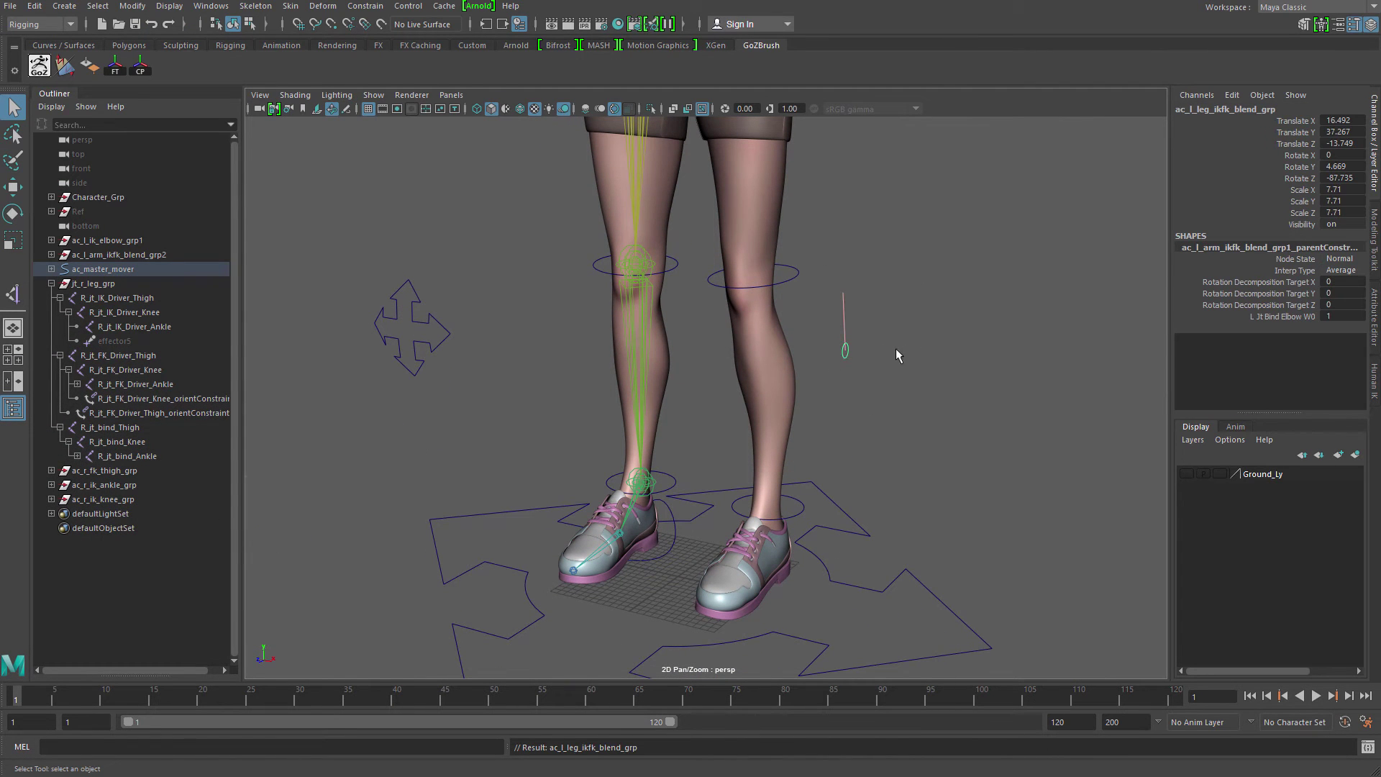
{"action": "key", "text": "w"}
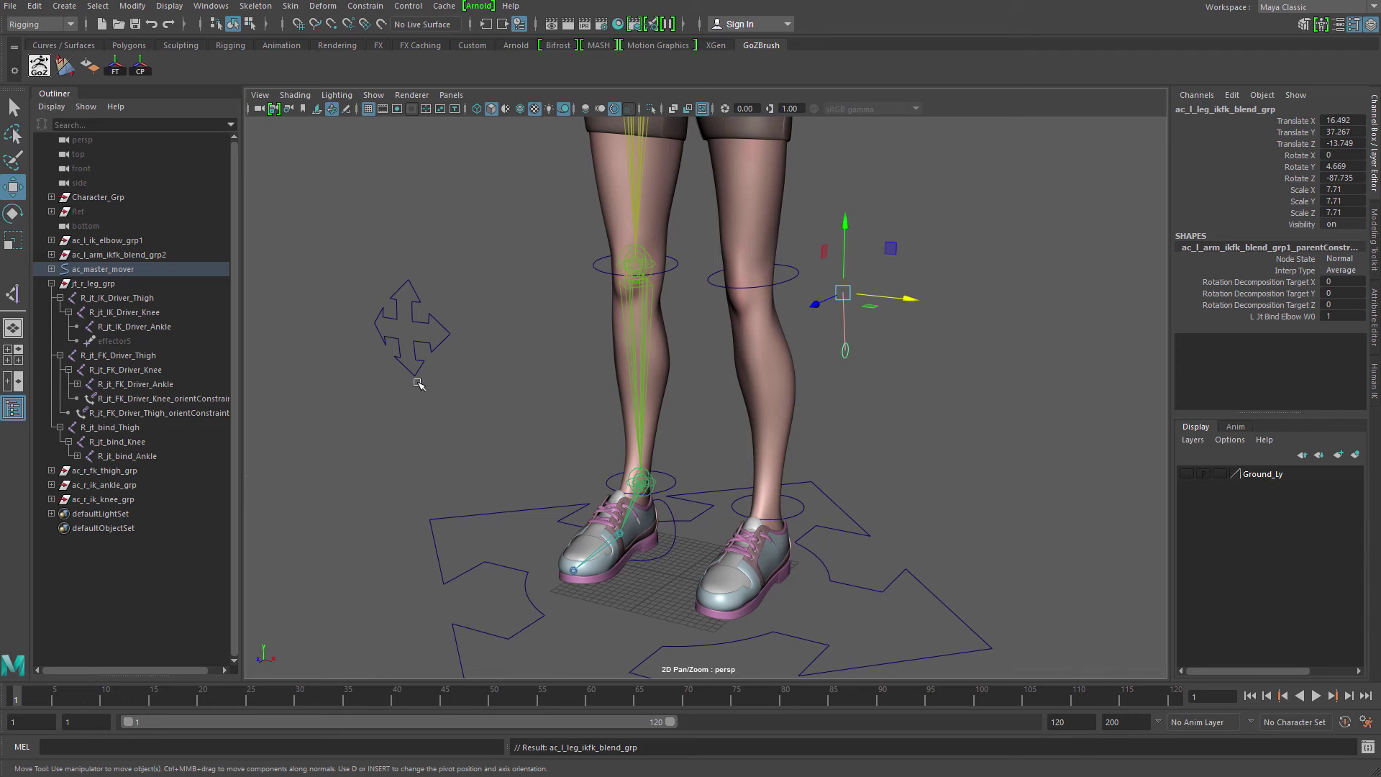
{"action": "key", "text": "f"}
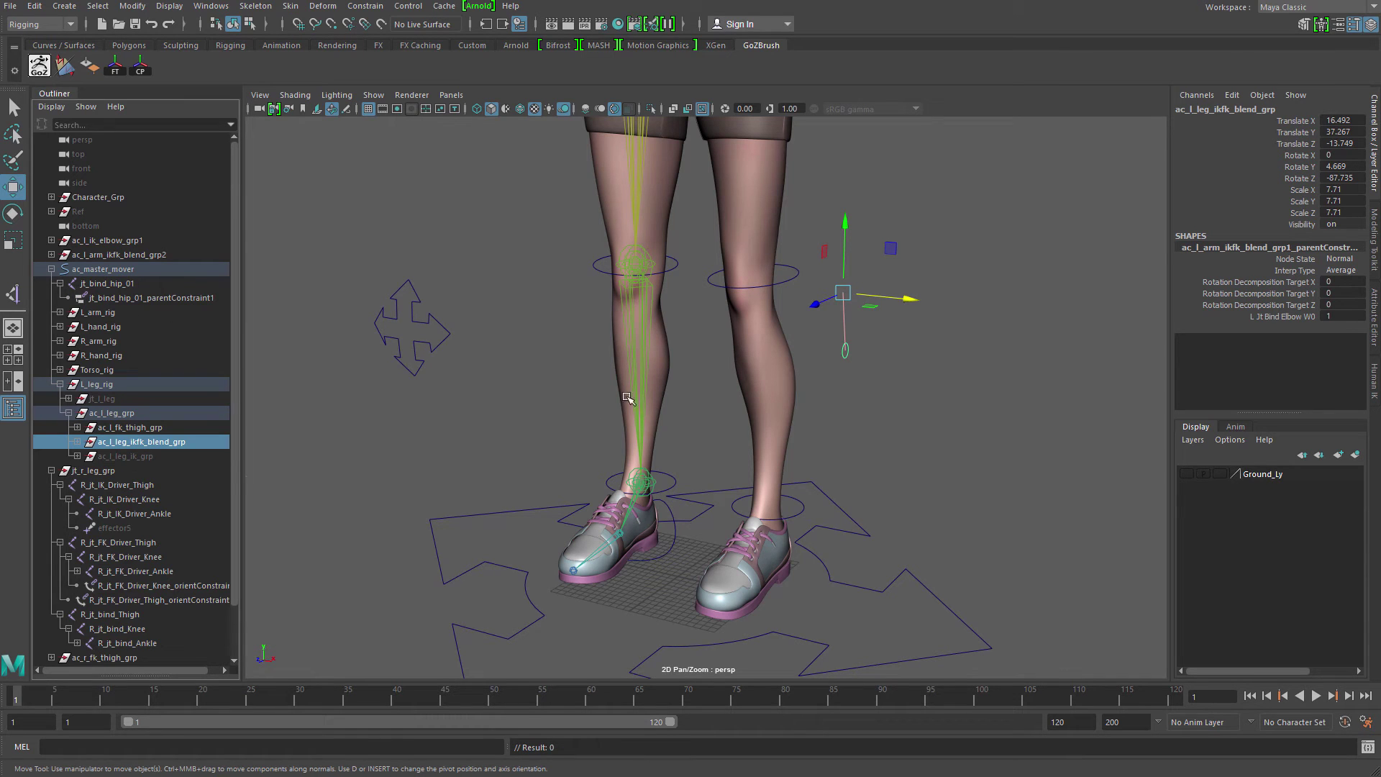
{"action": "key", "text": "ctrl+d"}
{"action": "left_click_drag", "start_coordinate": [914, 299], "coordinate": [613, 295]}
{"action": "key", "text": "f"}
- Move the duplicated blend group closer to the right knee, to about Translate X -18.25
{"action": "right_click_drag", "start_coordinate": [829, 364], "coordinate": [684, 346], "text": "alt"}
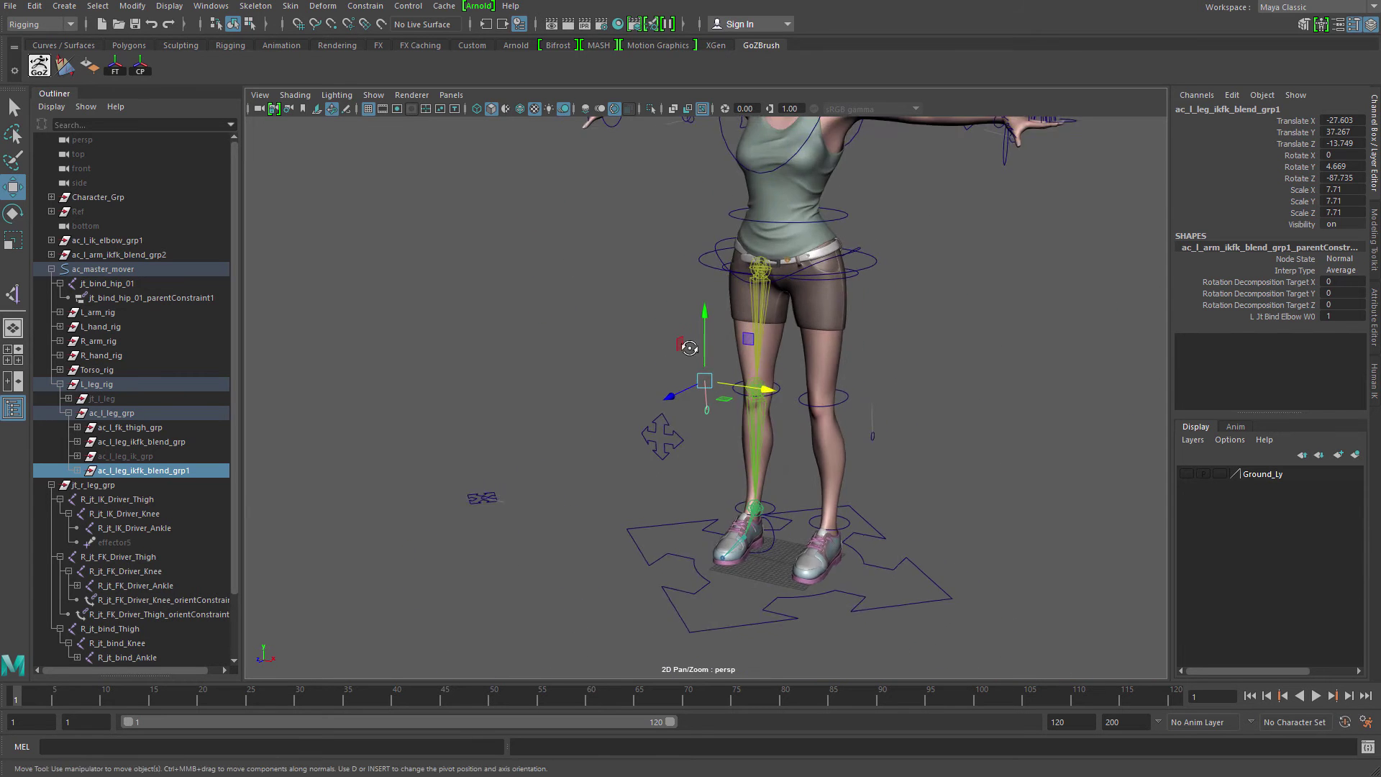
{"action": "left_click_drag", "start_coordinate": [684, 346], "coordinate": [759, 388], "text": "alt"}
{"action": "middle_click_drag", "start_coordinate": [759, 387], "coordinate": [704, 384], "text": "alt"}
{"action": "right_click_drag", "start_coordinate": [705, 384], "coordinate": [749, 392], "text": "alt"}
{"action": "left_click_drag", "start_coordinate": [750, 392], "coordinate": [705, 379], "text": "alt"}
{"action": "left_click_drag", "start_coordinate": [640, 336], "coordinate": [719, 411]}
{"action": "left_click_drag", "start_coordinate": [673, 350], "coordinate": [716, 352]}
{"action": "left_click_drag", "start_coordinate": [716, 351], "coordinate": [575, 430], "text": "alt"}
{"action": "key", "text": "ctrl+z"}
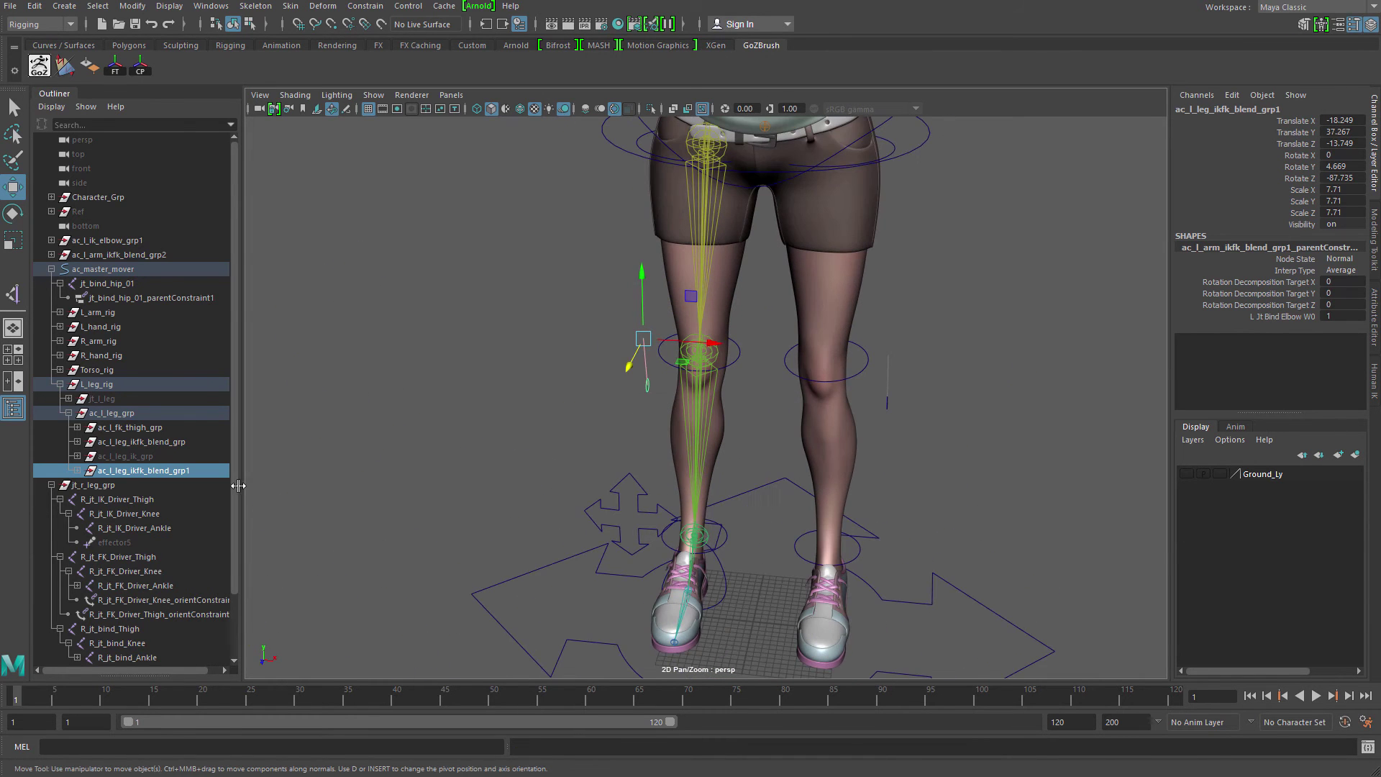
- Rename the duplicated group as ac_r_leg_ikfk_blend_grp and its child control as ac_r_leg_ikfk_blend
{"action": "double_click", "coordinate": [203, 474]}
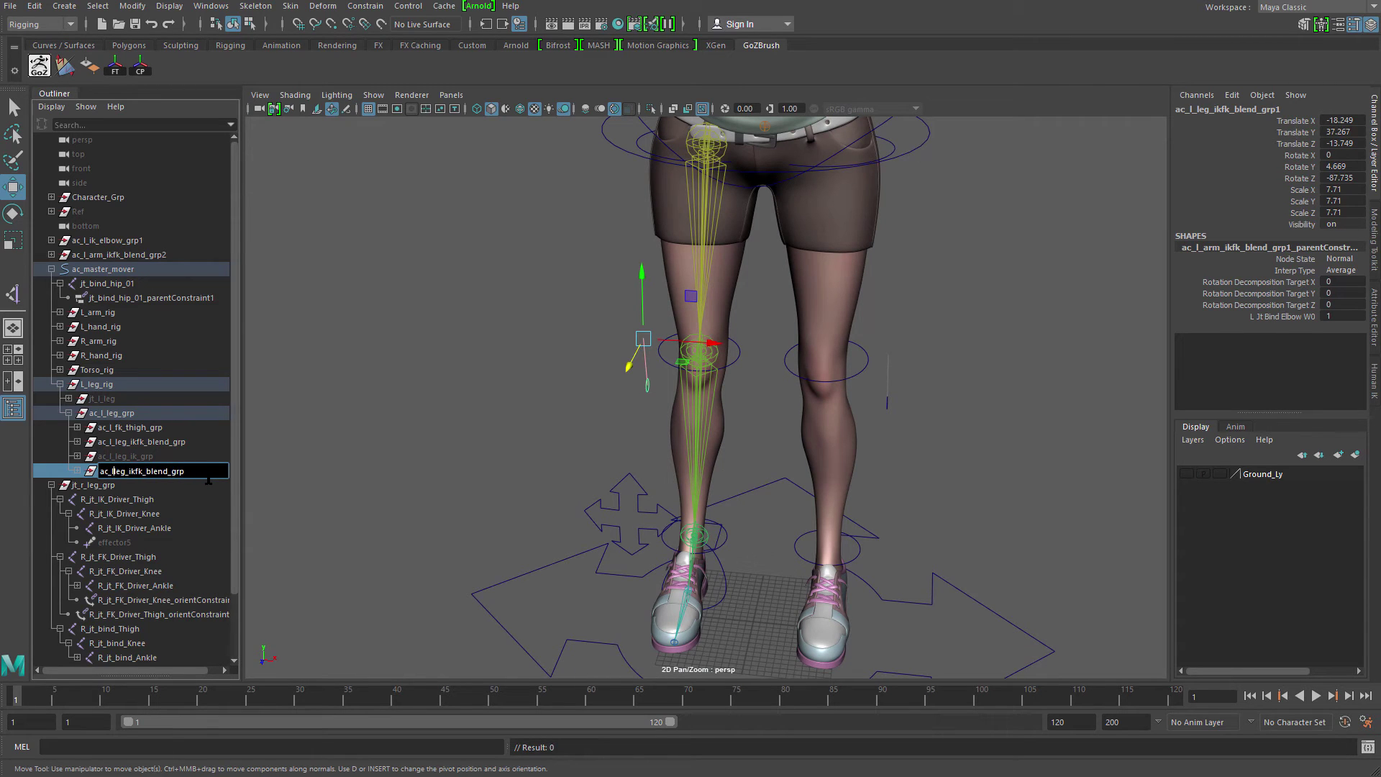
{"action": "key", "text": "Return"}
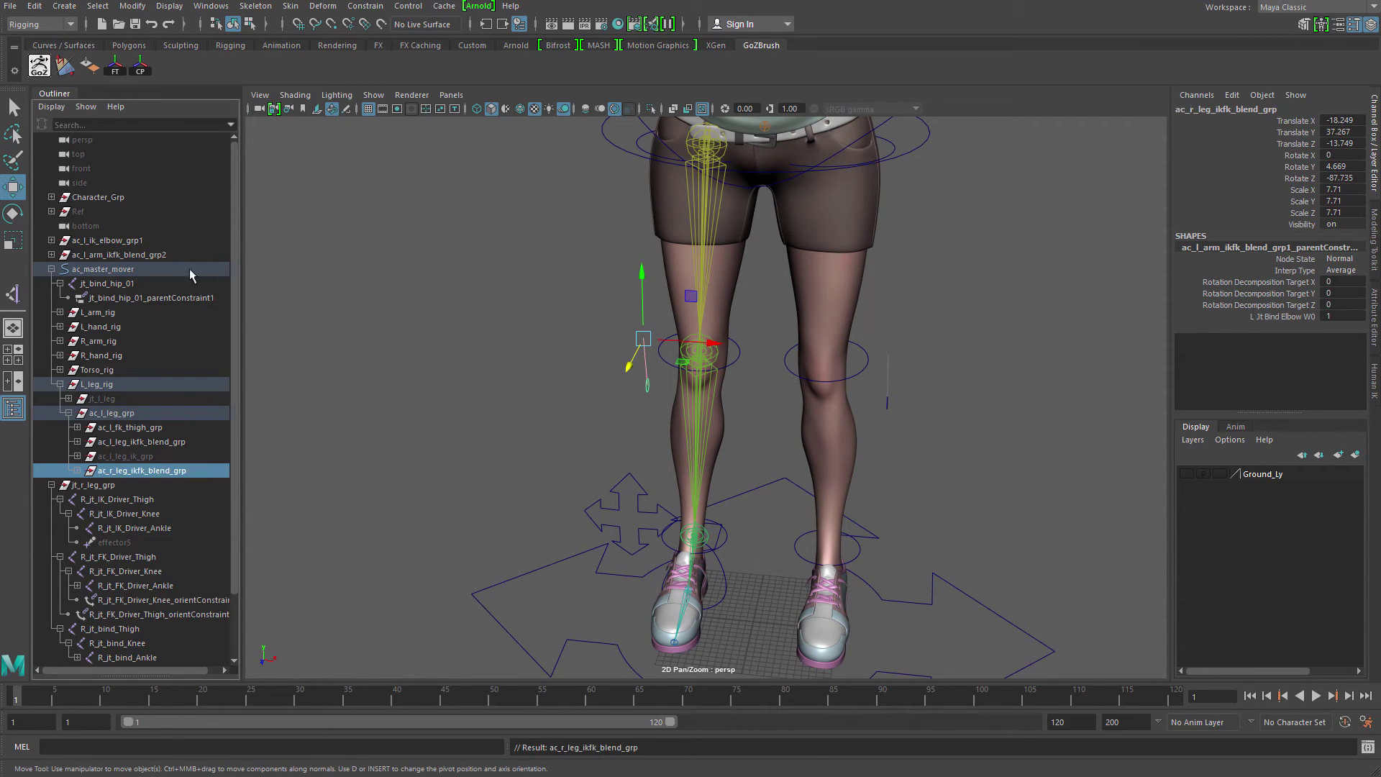
{"action": "left_click", "coordinate": [77, 471]}
{"action": "double_click", "coordinate": [134, 486]}
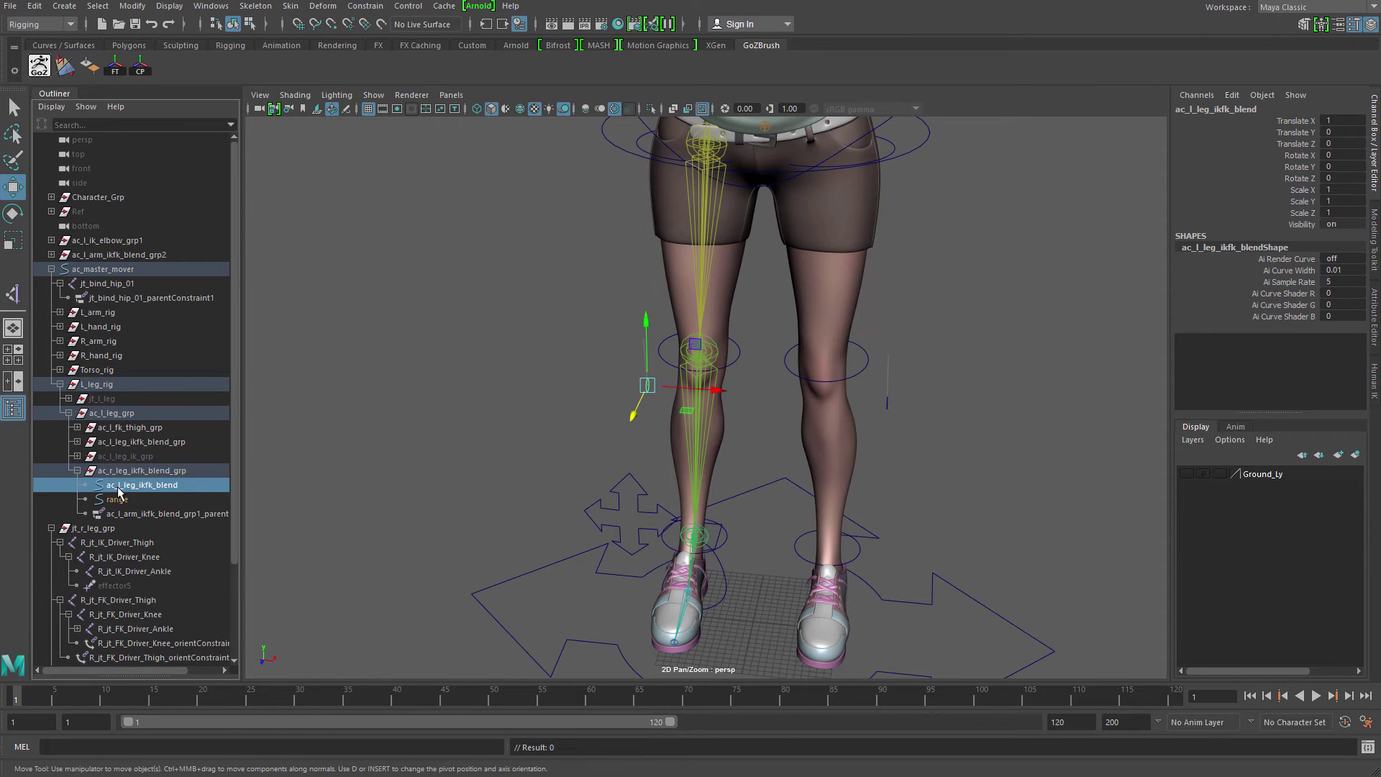
{"action": "key", "text": "Home"}
{"action": "key", "text": "Right"}
{"action": "key", "text": "Right"}
{"action": "key", "text": "Right"}
{"action": "key", "text": "Delete"}
{"action": "type", "text": "r"}
{"action": "key", "text": "Return"}
- Unparent ac_r_leg_ikfk_blend_grp from the left leg group and delete the parent constraint copied inside it
{"action": "left_click", "coordinate": [121, 472]}
{"action": "left_click", "coordinate": [77, 471]}
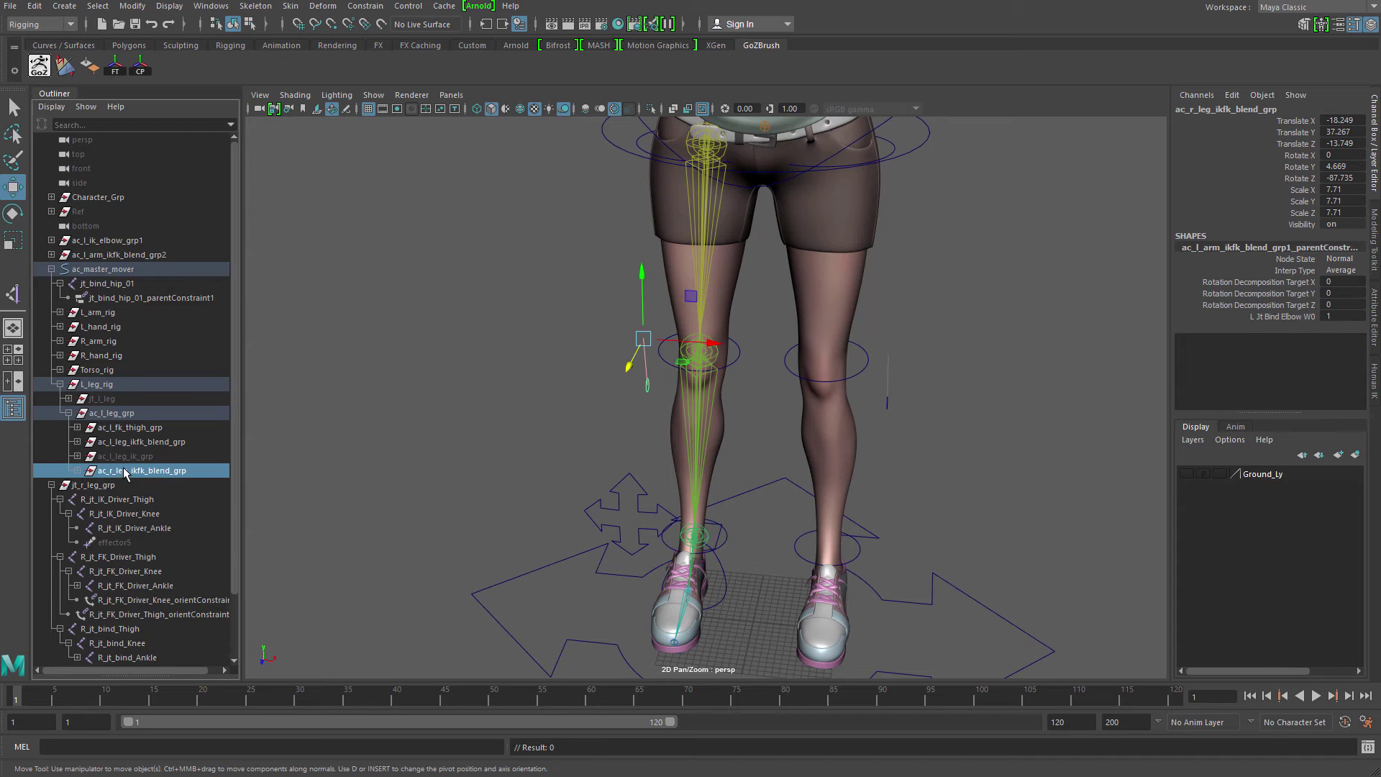
{"action": "key", "text": "shift+p"}
{"action": "scroll", "coordinate": [129, 403], "scroll_direction": "down", "scroll_amount": 2}
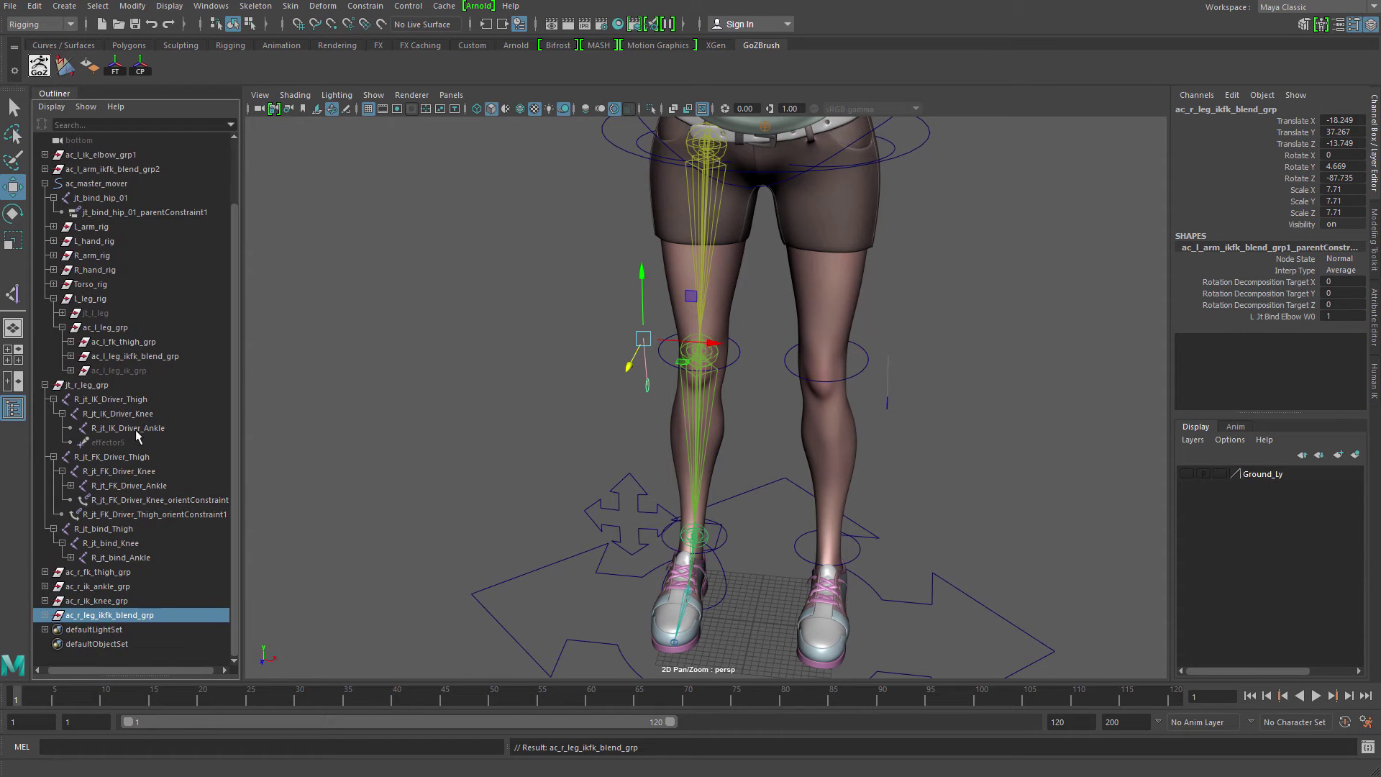
{"action": "left_click", "coordinate": [50, 616]}
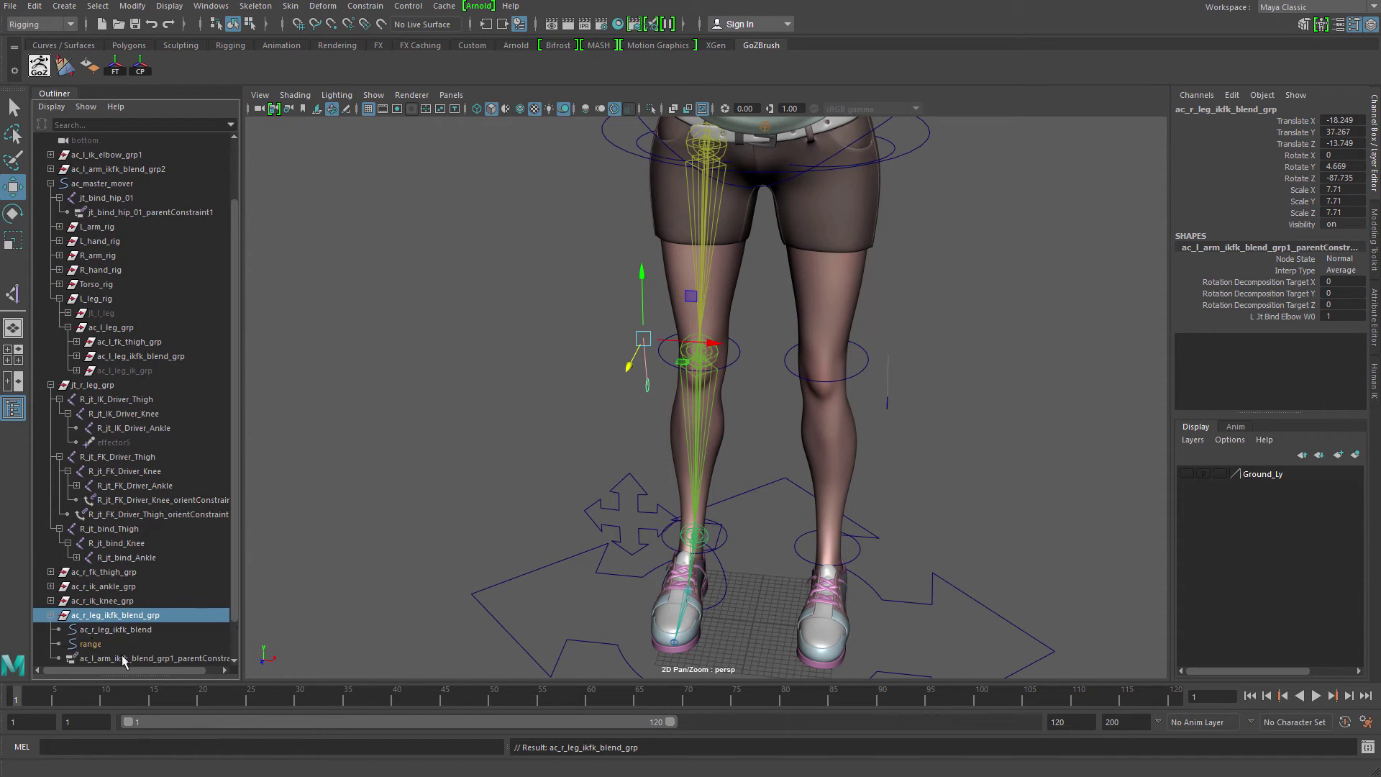
{"action": "scroll", "coordinate": [136, 606], "scroll_direction": "down", "scroll_amount": 1}
{"action": "left_click", "coordinate": [144, 617]}
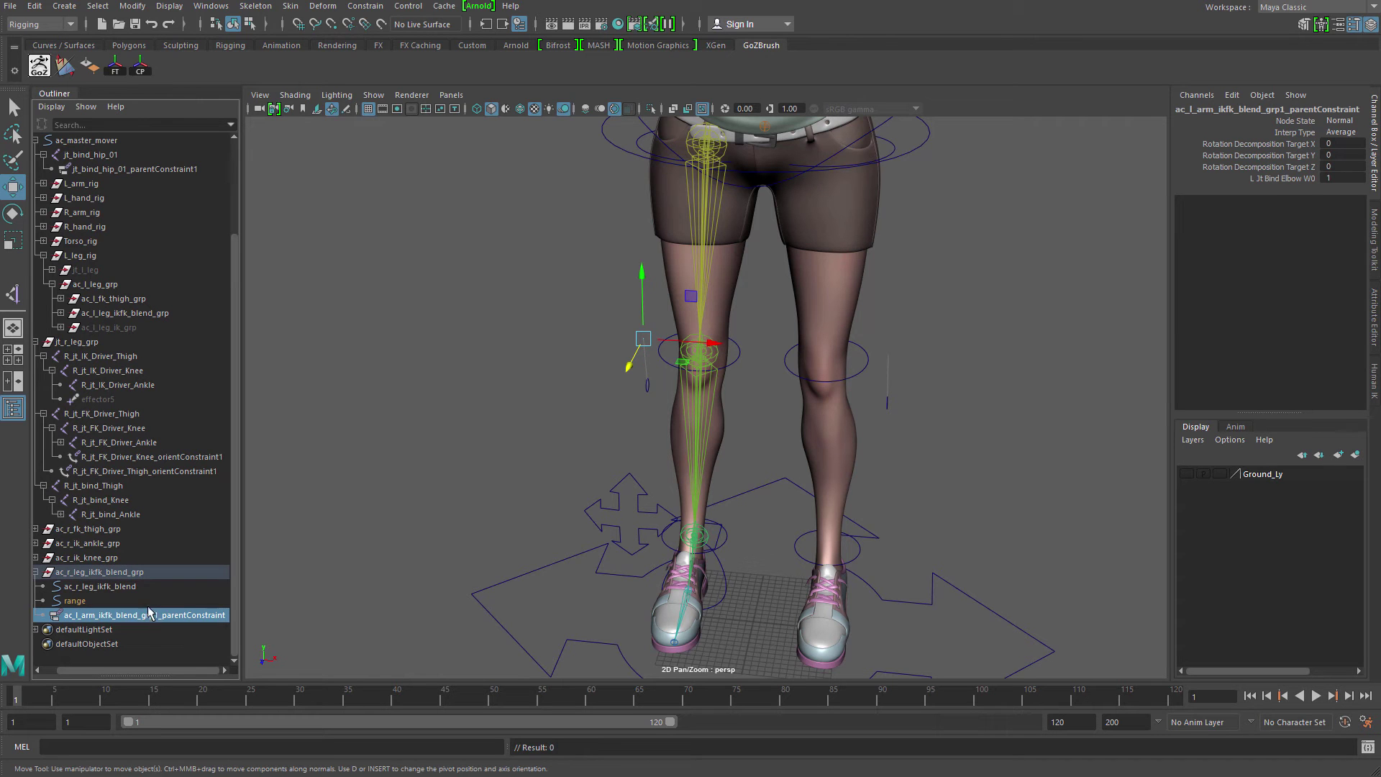
{"action": "key", "text": "Delete"}
- Parent-constrain ac_r_leg_ikfk_blend_grp to R_jt_bind_Knee with Maintain offset on, all translate and rotate axes, and weight 1
{"action": "scroll", "coordinate": [720, 432], "scroll_direction": "up", "scroll_amount": 6}
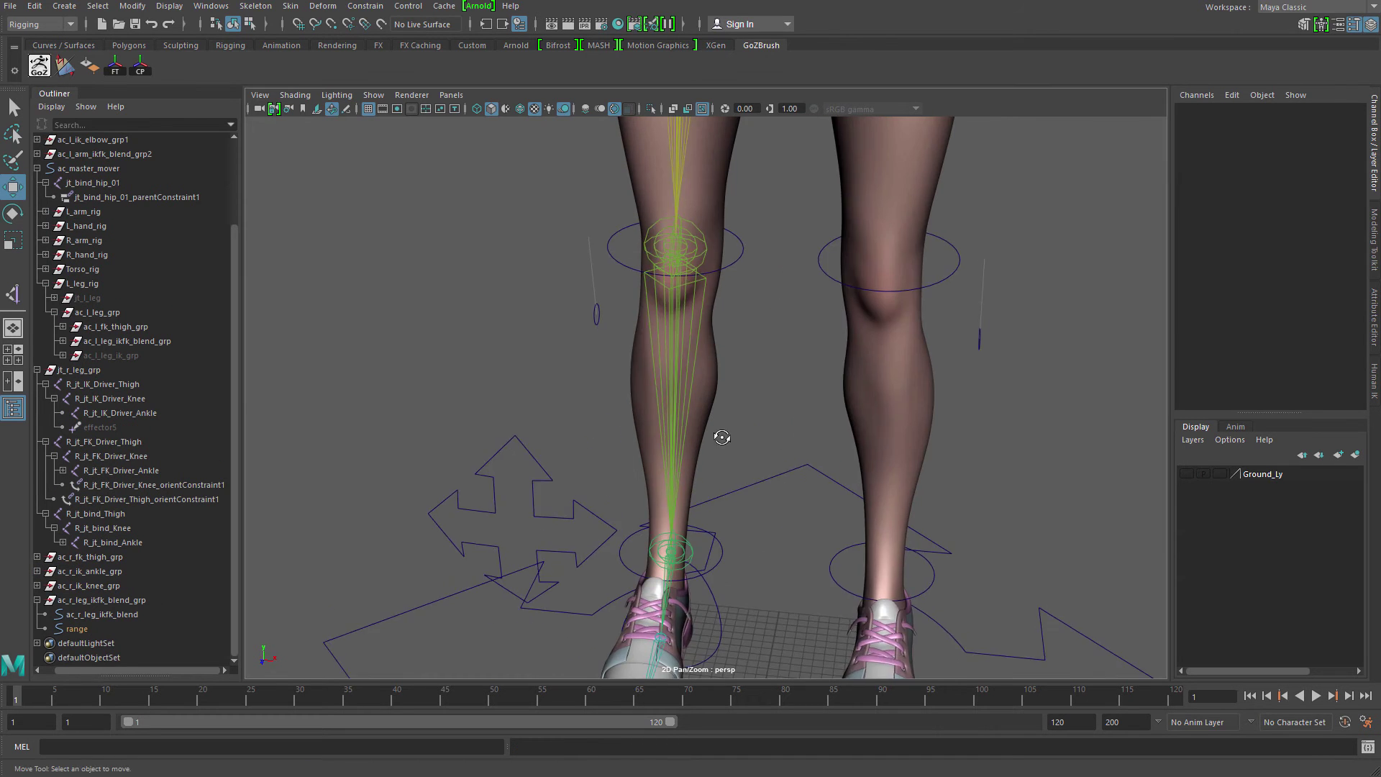
{"action": "key", "text": "q"}
{"action": "scroll", "coordinate": [685, 340], "scroll_direction": "up", "scroll_amount": 4}
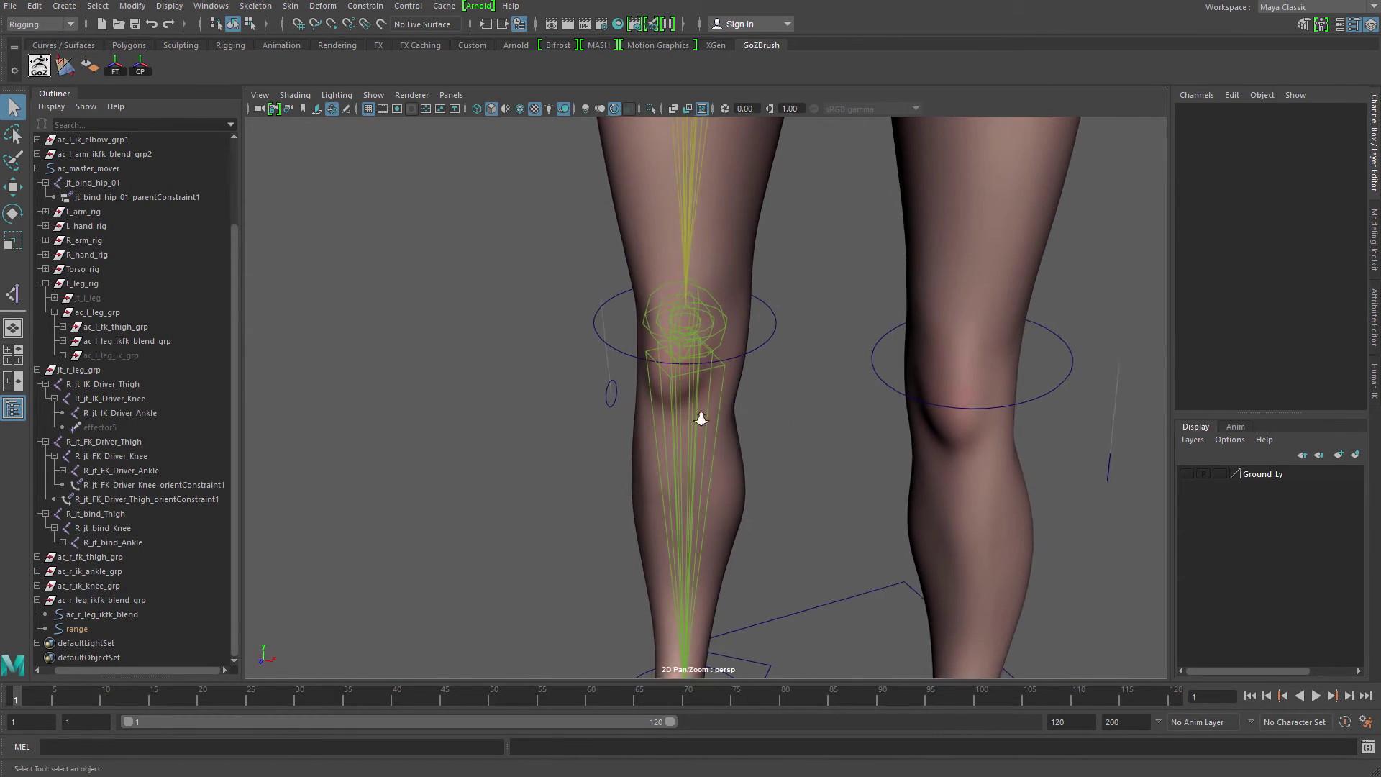
{"action": "left_click", "coordinate": [680, 298]}
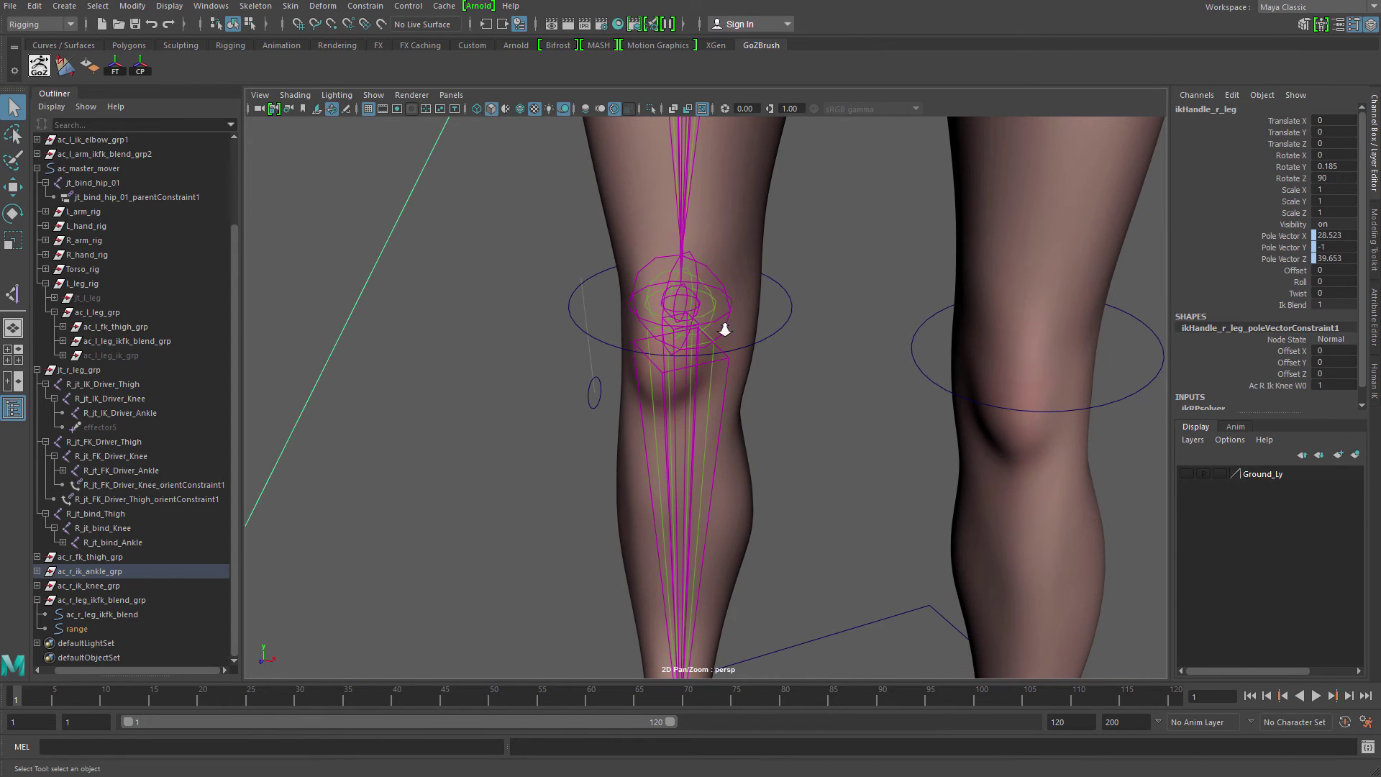
{"action": "scroll", "coordinate": [724, 330], "scroll_direction": "up", "scroll_amount": 2}
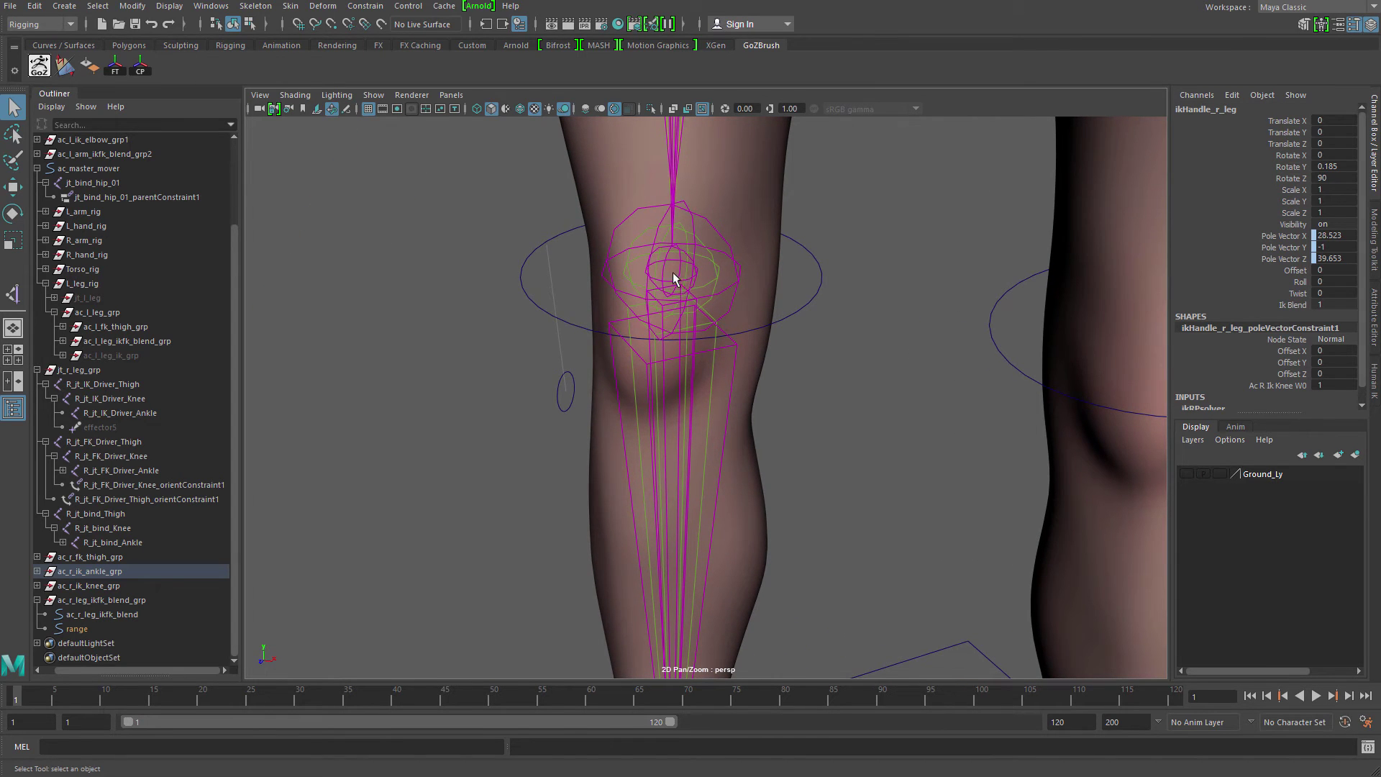
{"action": "left_click", "coordinate": [692, 382]}
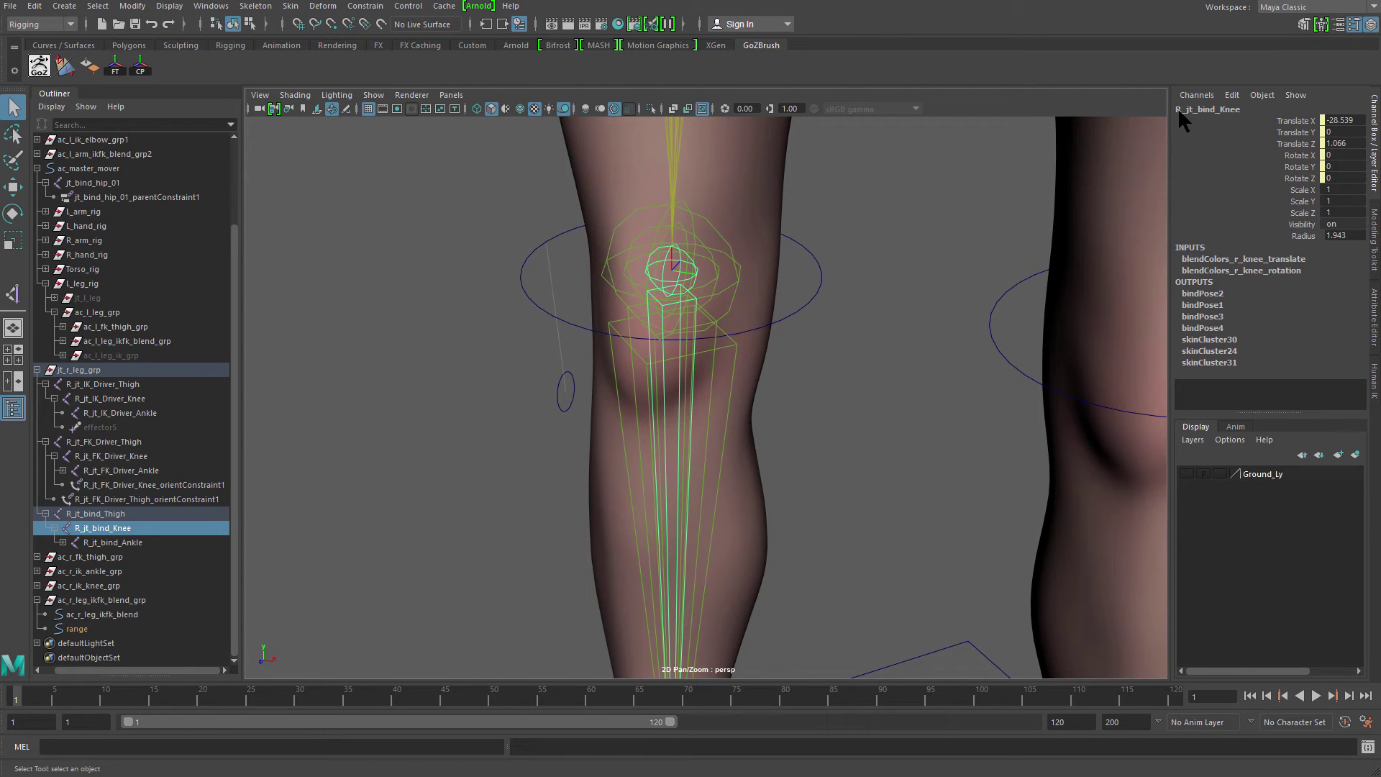
{"action": "left_click_drag", "start_coordinate": [647, 364], "coordinate": [587, 378], "text": "alt"}
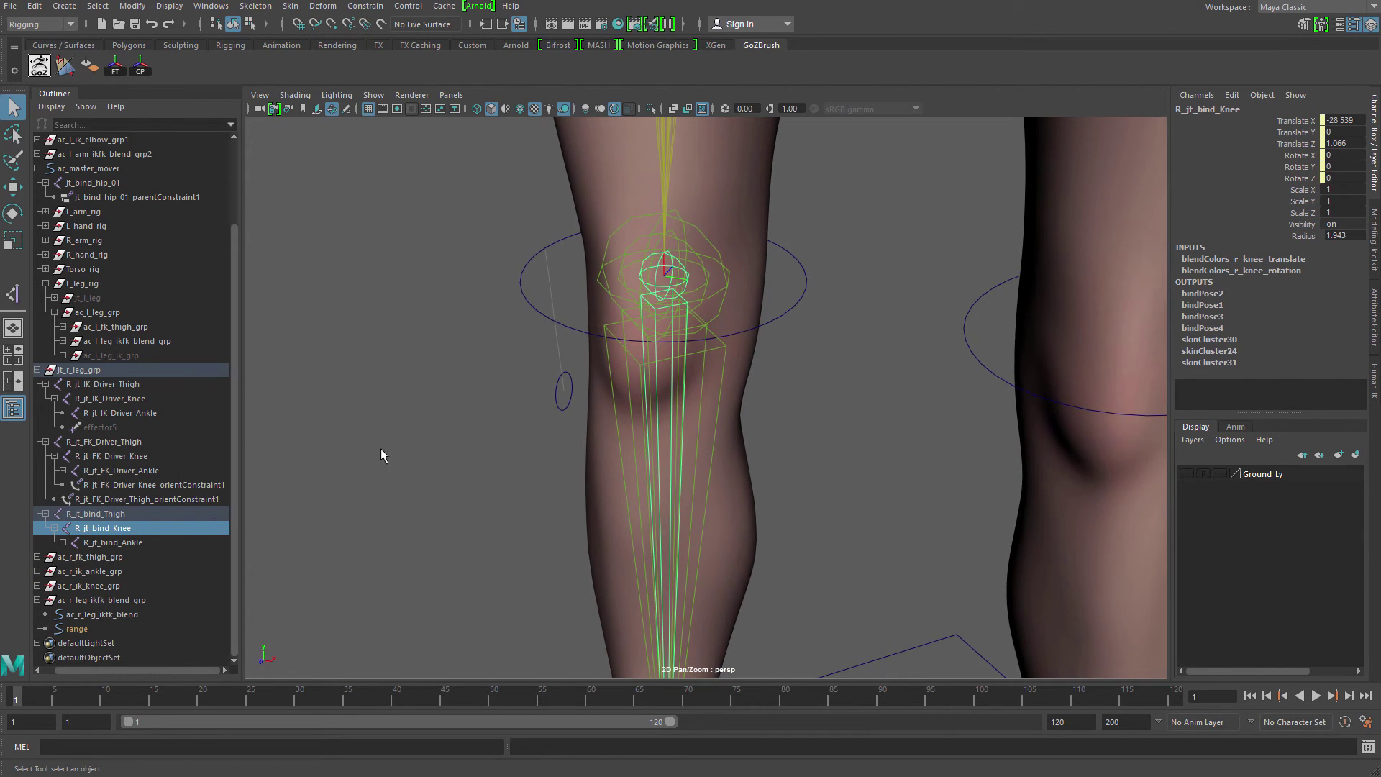
{"action": "middle_click_drag", "start_coordinate": [181, 524], "coordinate": [198, 421], "text": "alt"}
{"action": "left_click", "coordinate": [118, 587], "text": "ctrl"}
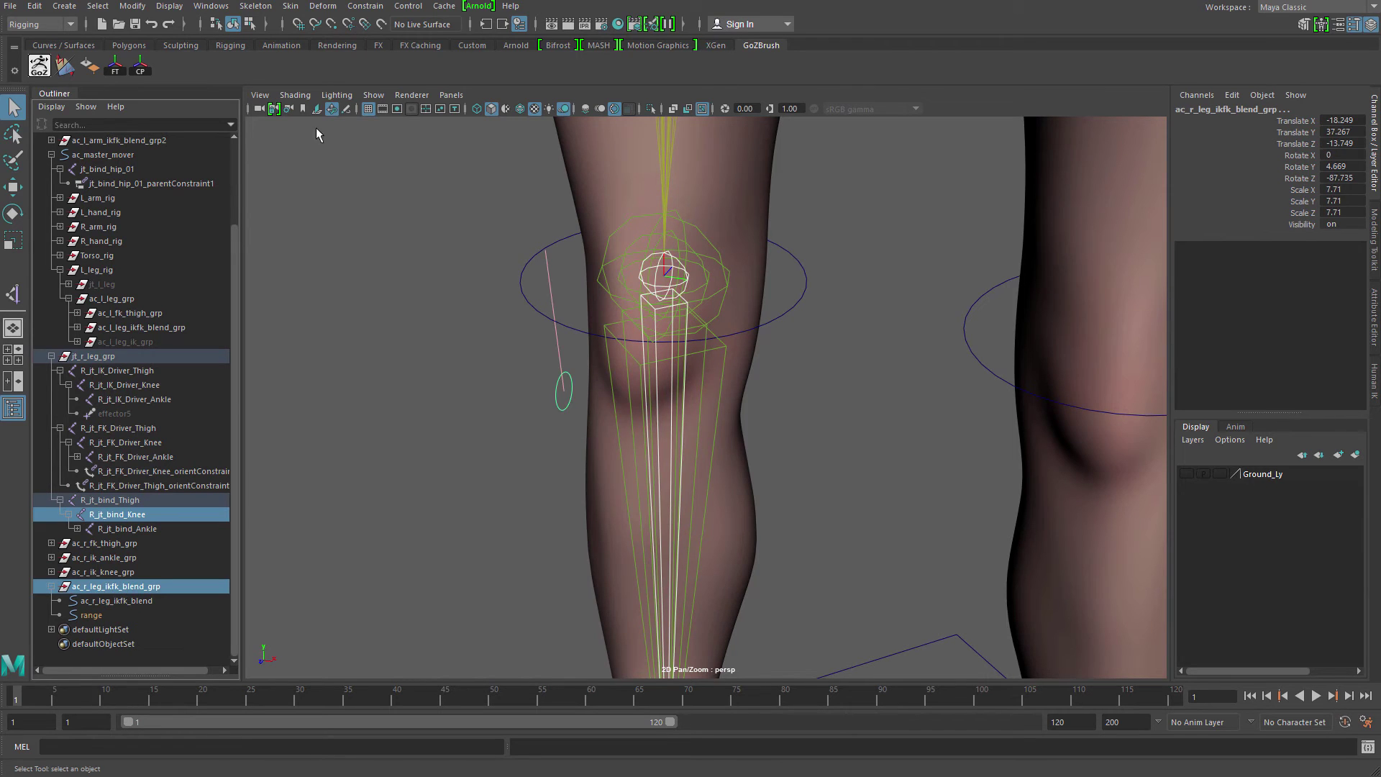
{"action": "left_click", "coordinate": [379, 9]}
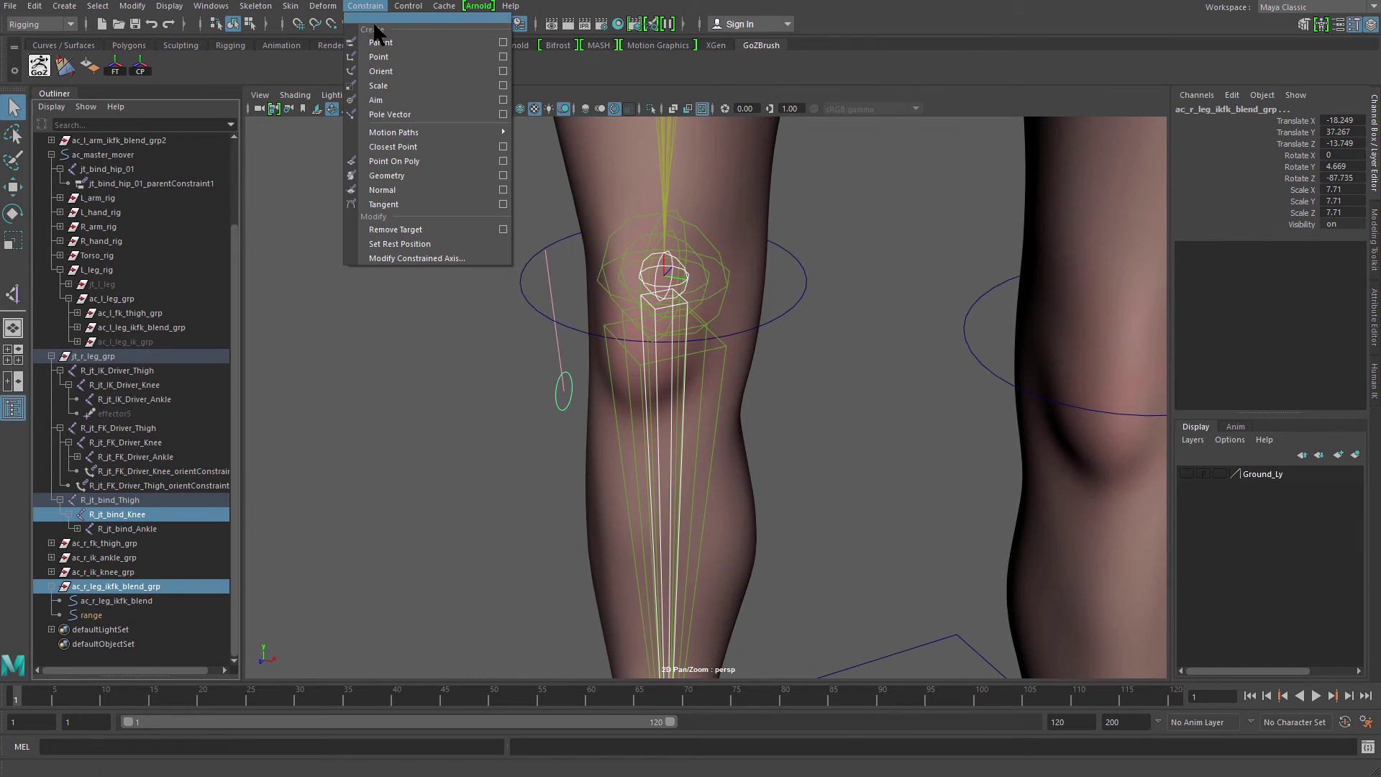
{"action": "left_click", "coordinate": [504, 40]}
{"action": "left_click", "coordinate": [682, 447]}
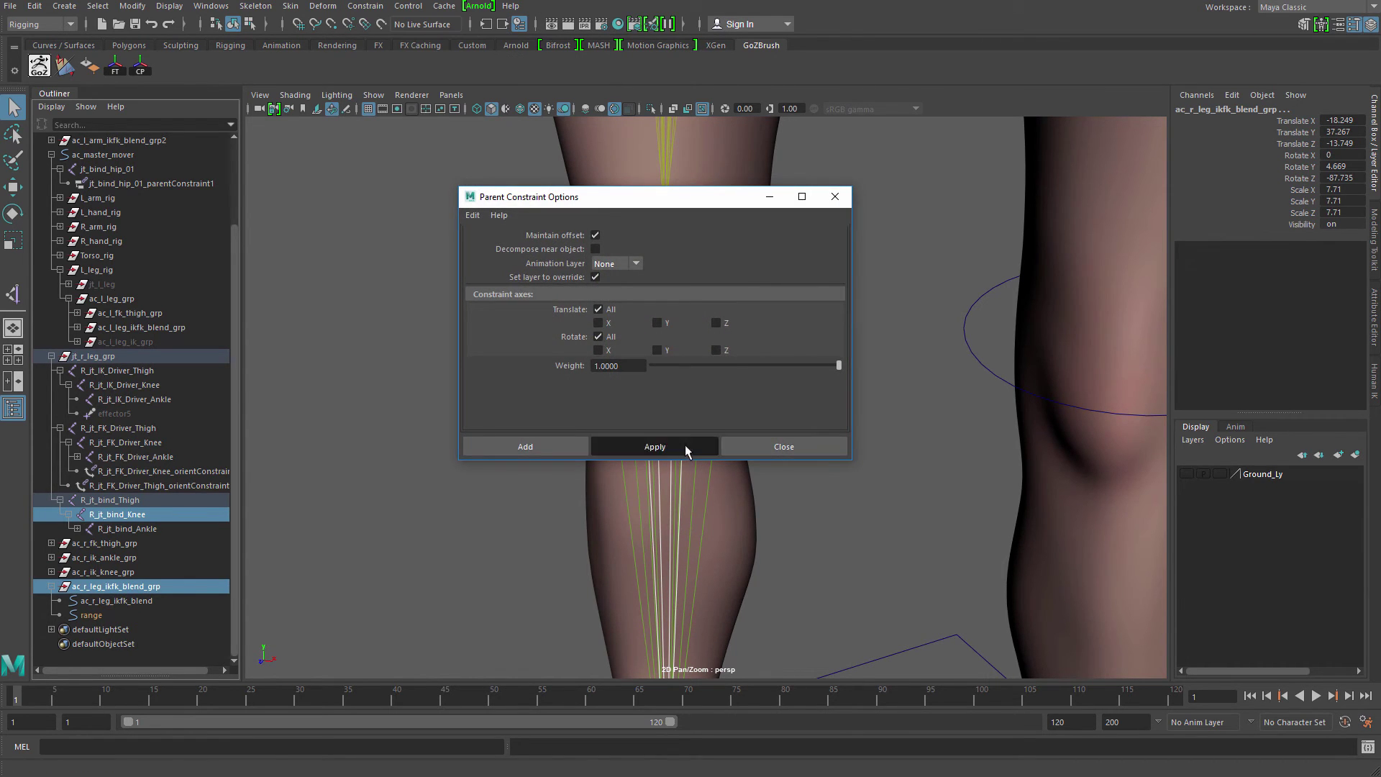
{"action": "left_click", "coordinate": [767, 446]}
{"action": "left_click", "coordinate": [472, 494]}
- Try rotating the right FK knee control to test the new constraint, and undo the rotation
{"action": "scroll", "coordinate": [712, 375], "scroll_direction": "down", "scroll_amount": 3}
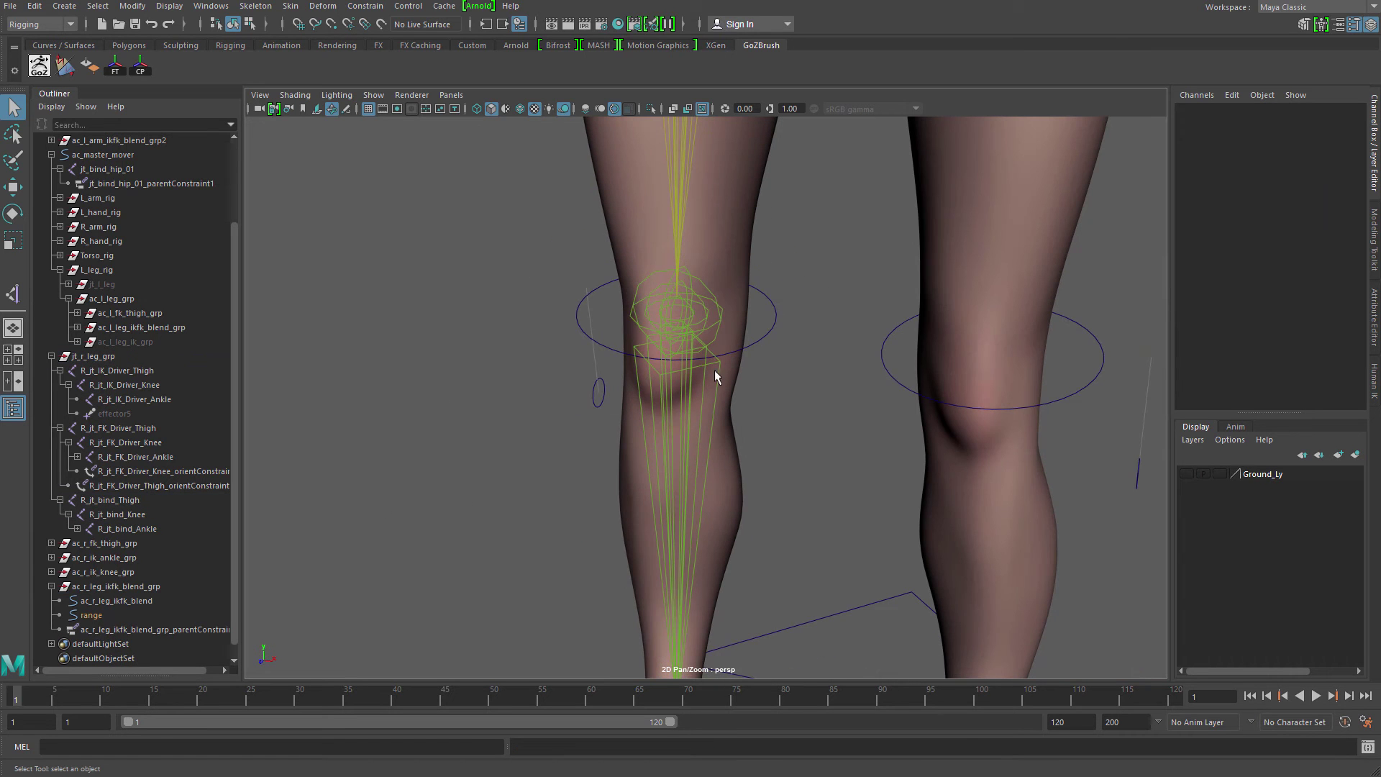
{"action": "left_click_drag", "start_coordinate": [772, 319], "coordinate": [799, 359]}
{"action": "key", "text": "e"}
{"action": "left_click_drag", "start_coordinate": [658, 298], "coordinate": [699, 348]}
{"action": "key", "text": "ctrl+z"}
{"action": "right_click_drag", "start_coordinate": [694, 353], "coordinate": [533, 389], "text": "alt"}
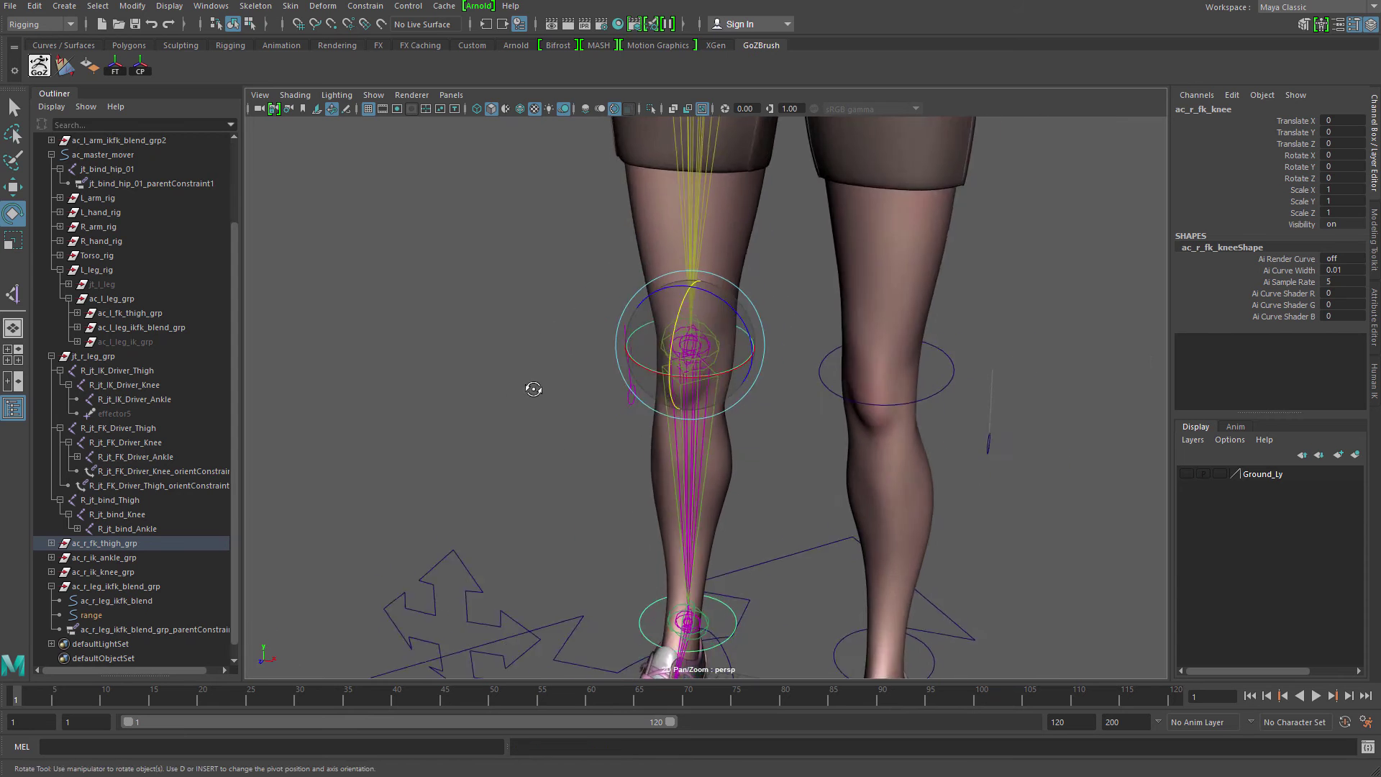
- Select the ac_r_leg_ikfk_blend control beside the right knee and try moving it down along its range line
{"action": "key", "text": "q"}
{"action": "left_click_drag", "start_coordinate": [533, 389], "coordinate": [630, 406], "text": "alt"}
{"action": "left_click_drag", "start_coordinate": [606, 455], "coordinate": [675, 383], "text": "alt"}
{"action": "key", "text": "w"}
{"action": "left_click_drag", "start_coordinate": [599, 383], "coordinate": [601, 531]}
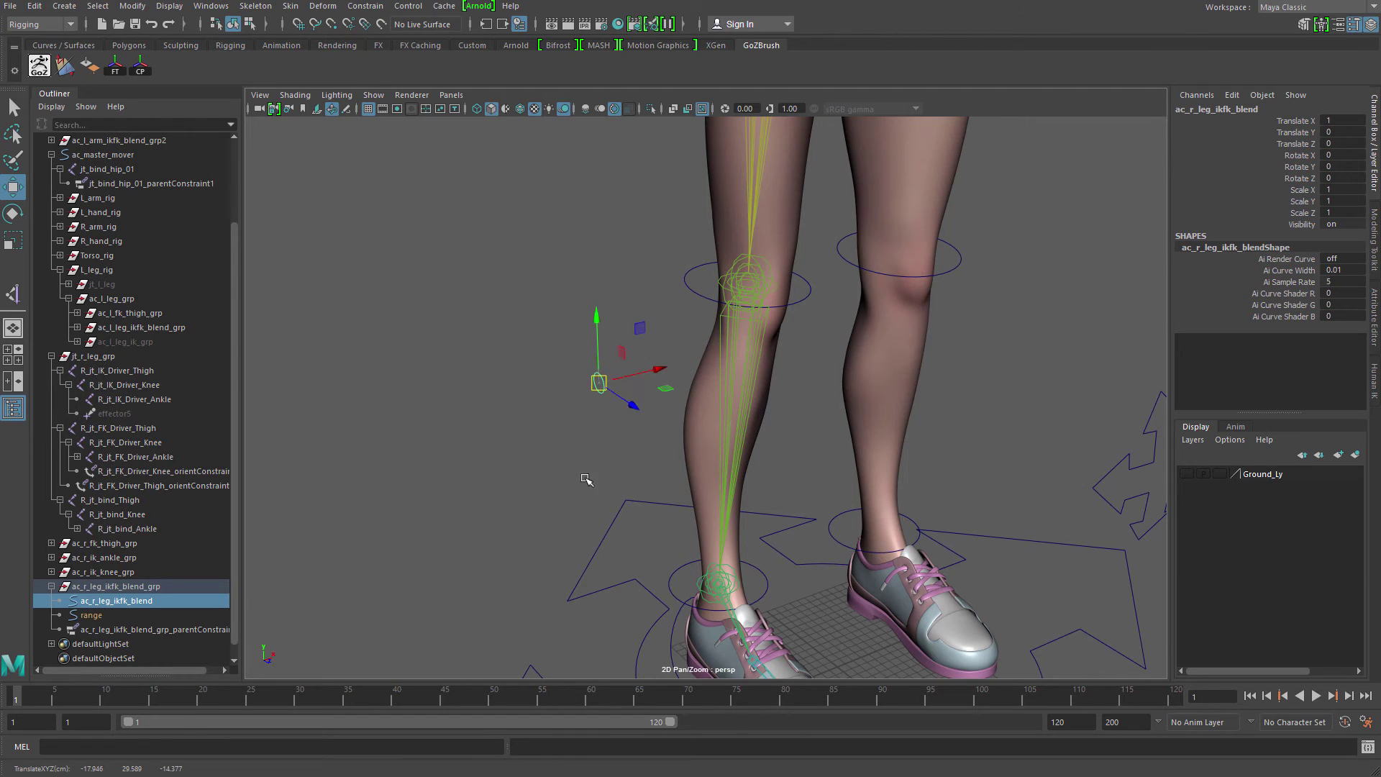
{"action": "left_click_drag", "start_coordinate": [586, 478], "coordinate": [439, 385], "text": "alt"}
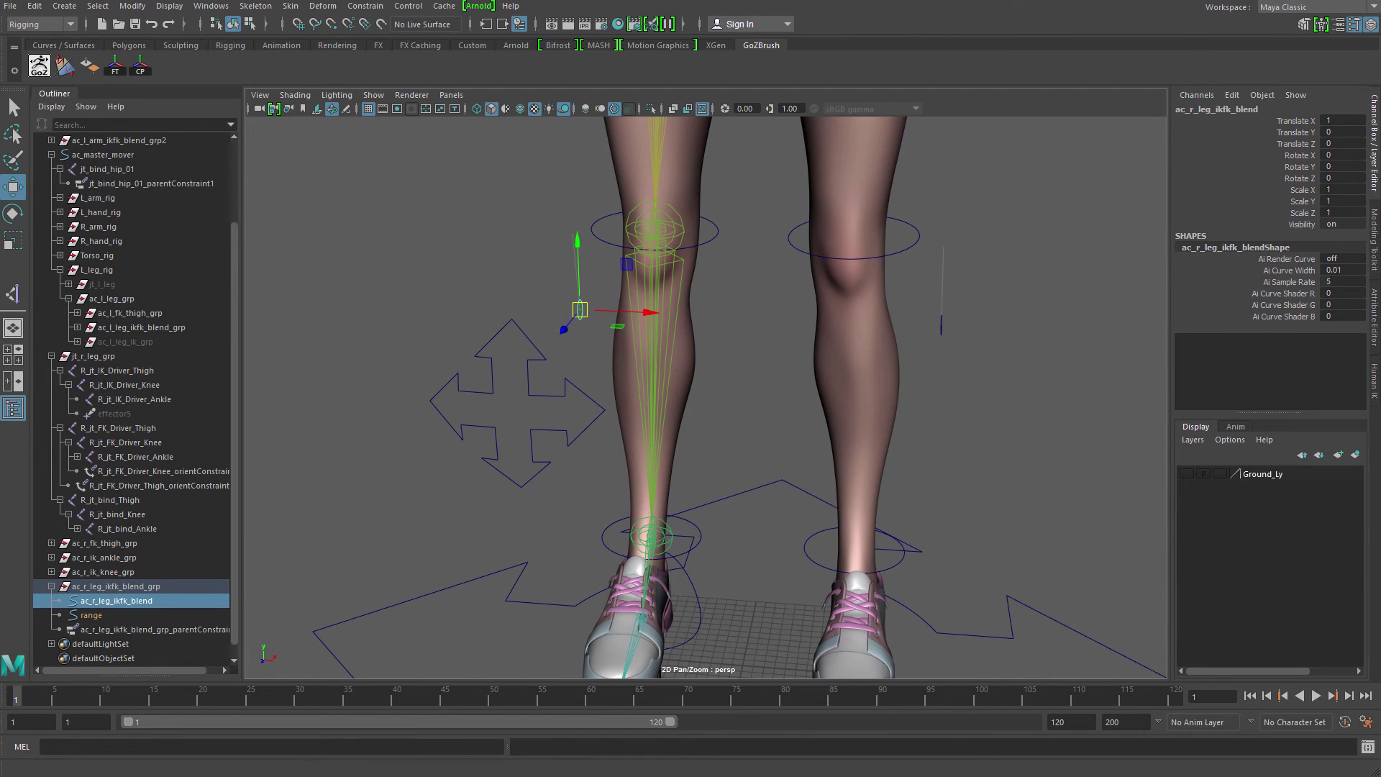
- Add the ac_r_leg_ikfk_blend control to the Untitled_3 node graph and place it beside the thigh blendColors nodes
{"action": "key", "text": "alt+Tab"}
{"action": "left_click_drag", "start_coordinate": [714, 12], "coordinate": [1078, 13]}
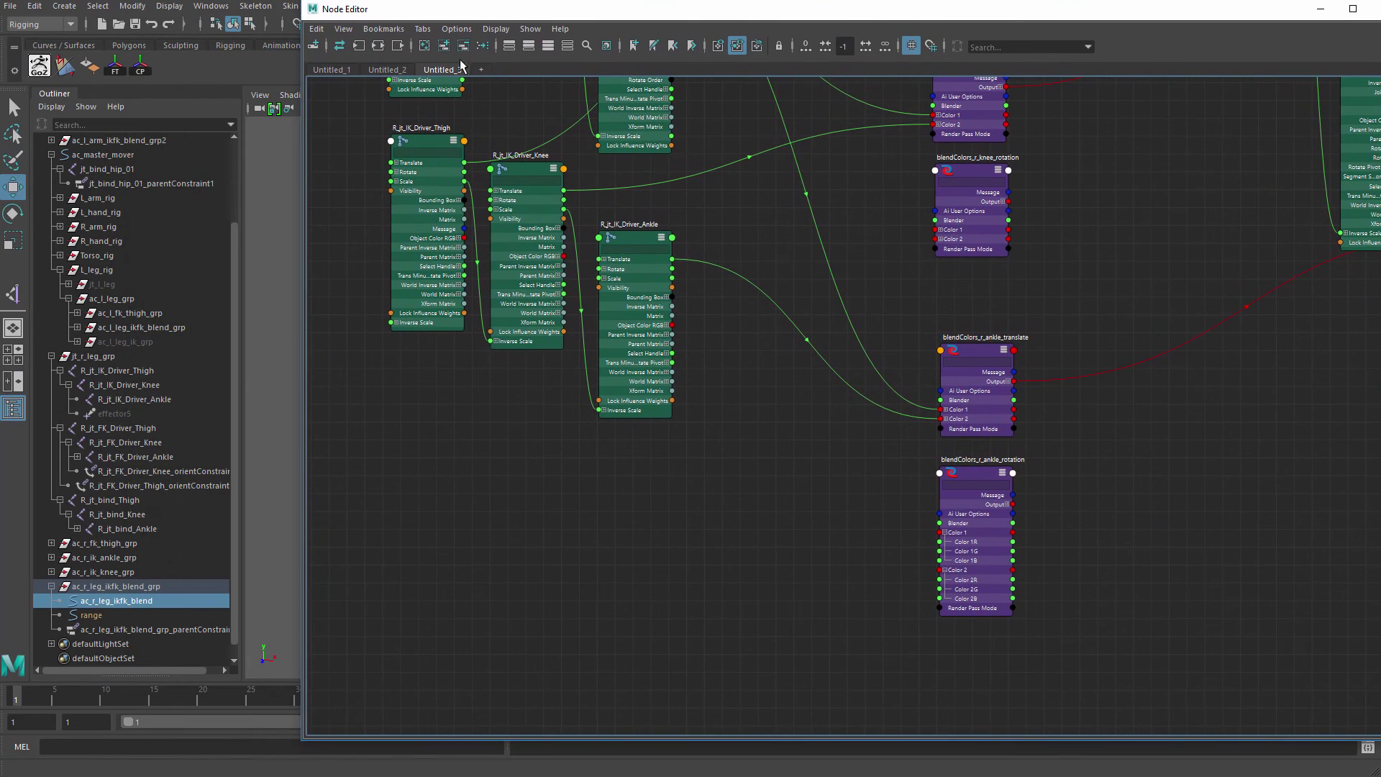
{"action": "left_click", "coordinate": [444, 46]}
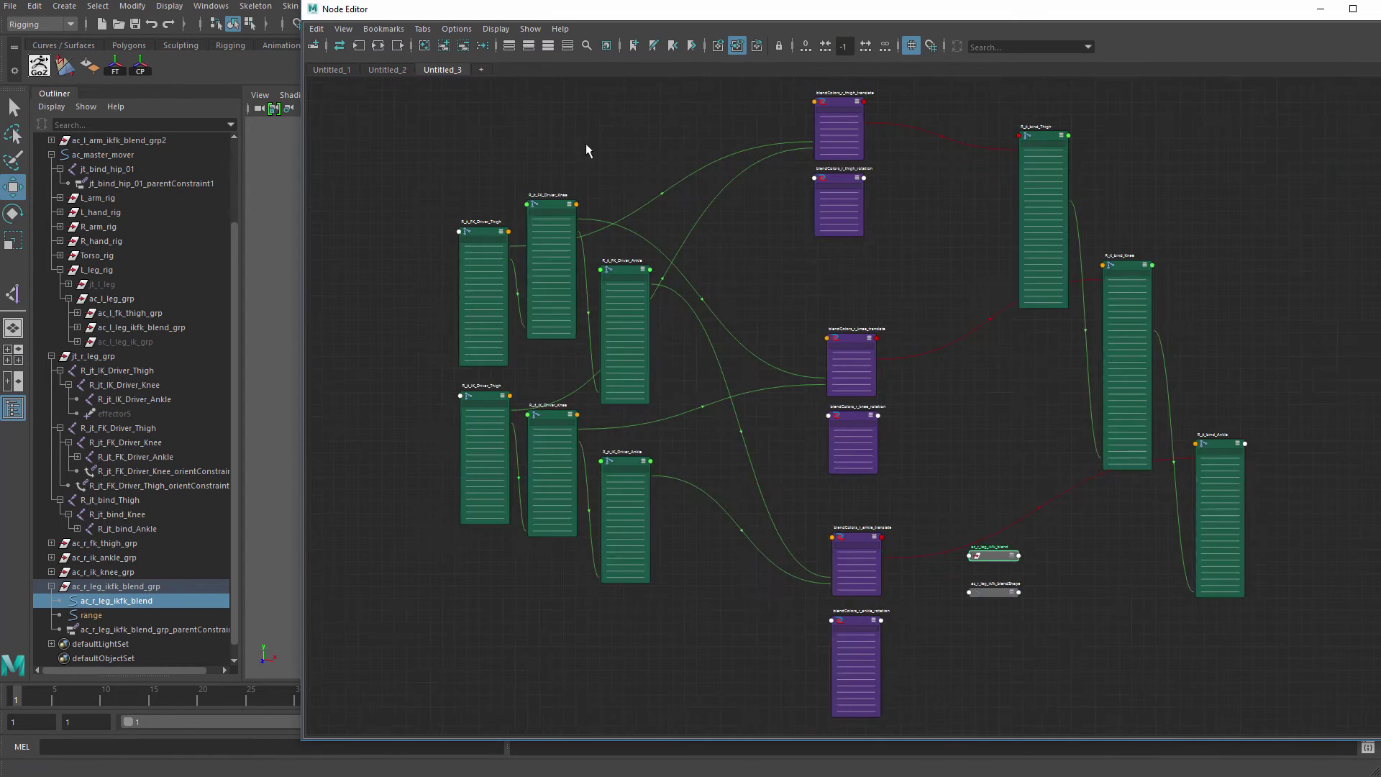
{"action": "middle_click_drag", "start_coordinate": [649, 305], "coordinate": [561, 276], "text": "alt"}
{"action": "left_click_drag", "start_coordinate": [843, 545], "coordinate": [555, 166]}
{"action": "middle_click_drag", "start_coordinate": [608, 249], "coordinate": [608, 354], "text": "alt"}
{"action": "scroll", "coordinate": [608, 354], "scroll_direction": "up", "scroll_amount": 2}
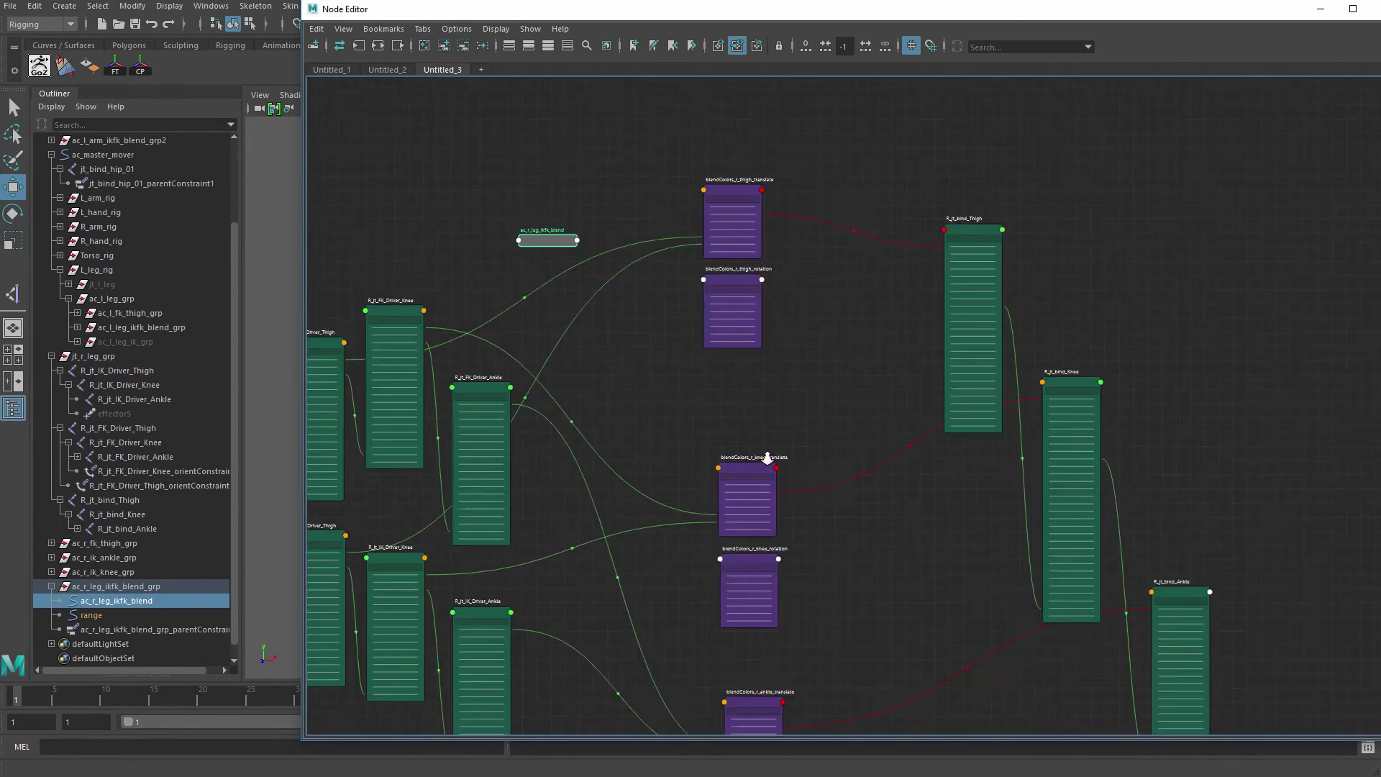
- Show the ac_r_leg_ikfk_blend node's attributes and connect Translate X to the Blender inputs of blendColors_r_thigh_translate and blendColors_r_thigh_rotation
{"action": "key", "text": "3"}
{"action": "scroll", "coordinate": [626, 198], "scroll_direction": "up", "scroll_amount": 2}
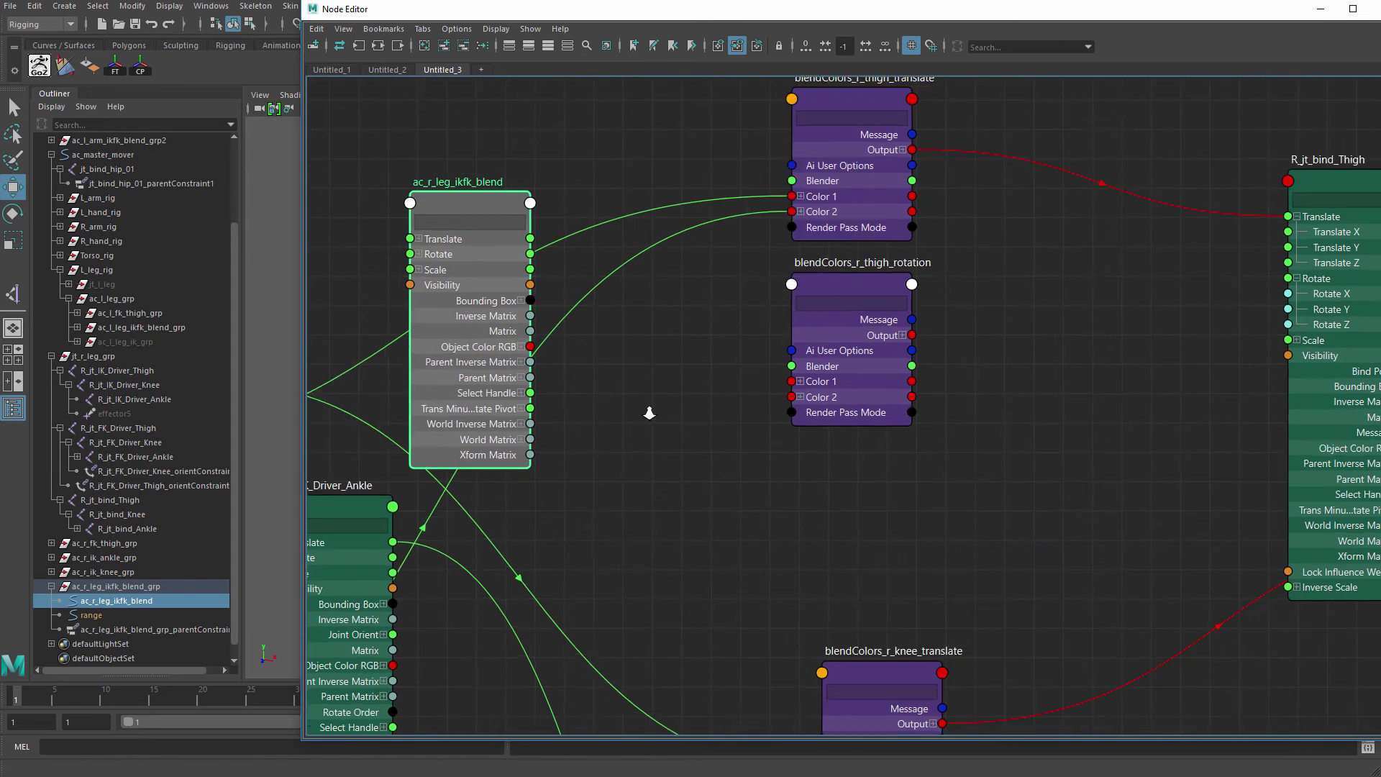
{"action": "left_click", "coordinate": [425, 242]}
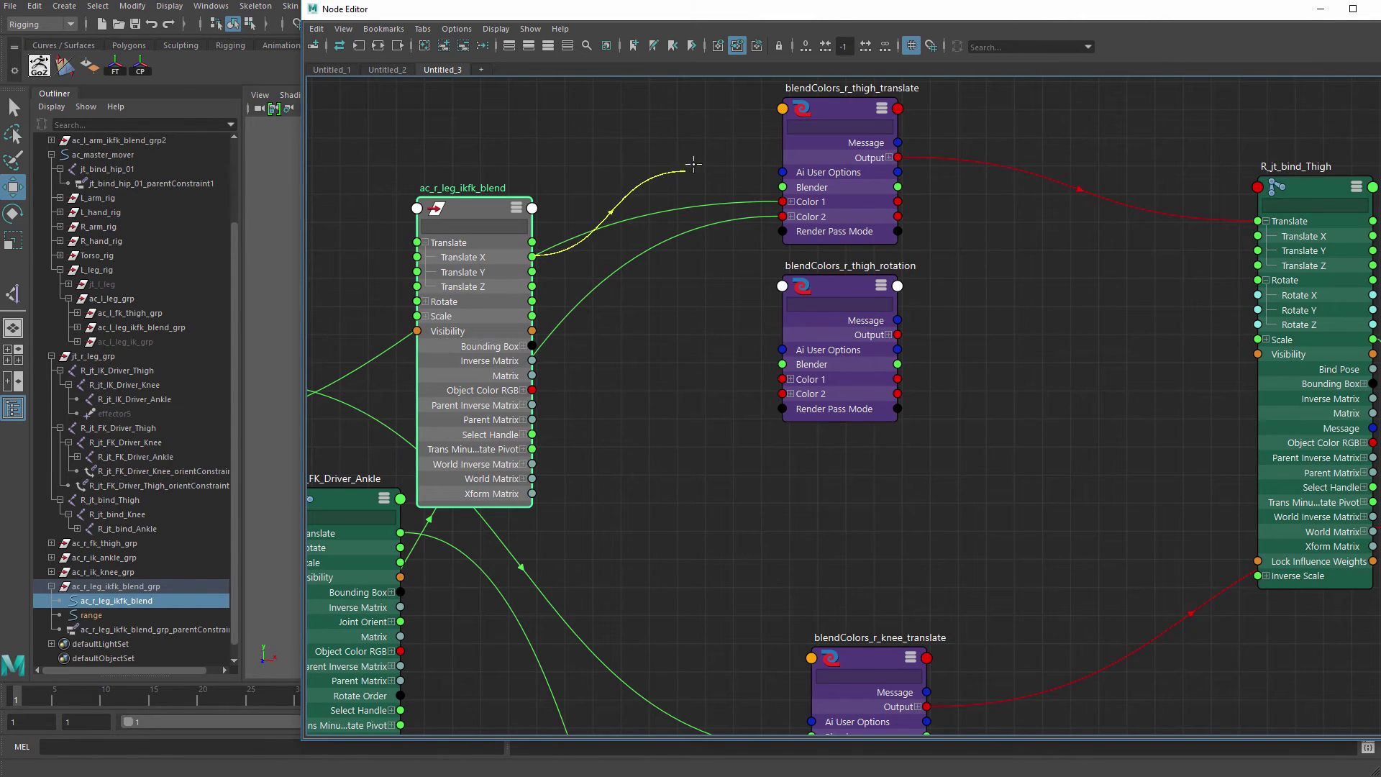
{"action": "left_click_drag", "start_coordinate": [693, 165], "coordinate": [783, 188]}
{"action": "left_click_drag", "start_coordinate": [528, 277], "coordinate": [781, 363]}
- Move the ac_r_leg_ikfk_blend node down and connect its Translate X to the Blender input of blendColors_r_knee_translate
{"action": "left_click_drag", "start_coordinate": [452, 293], "coordinate": [552, 540]}
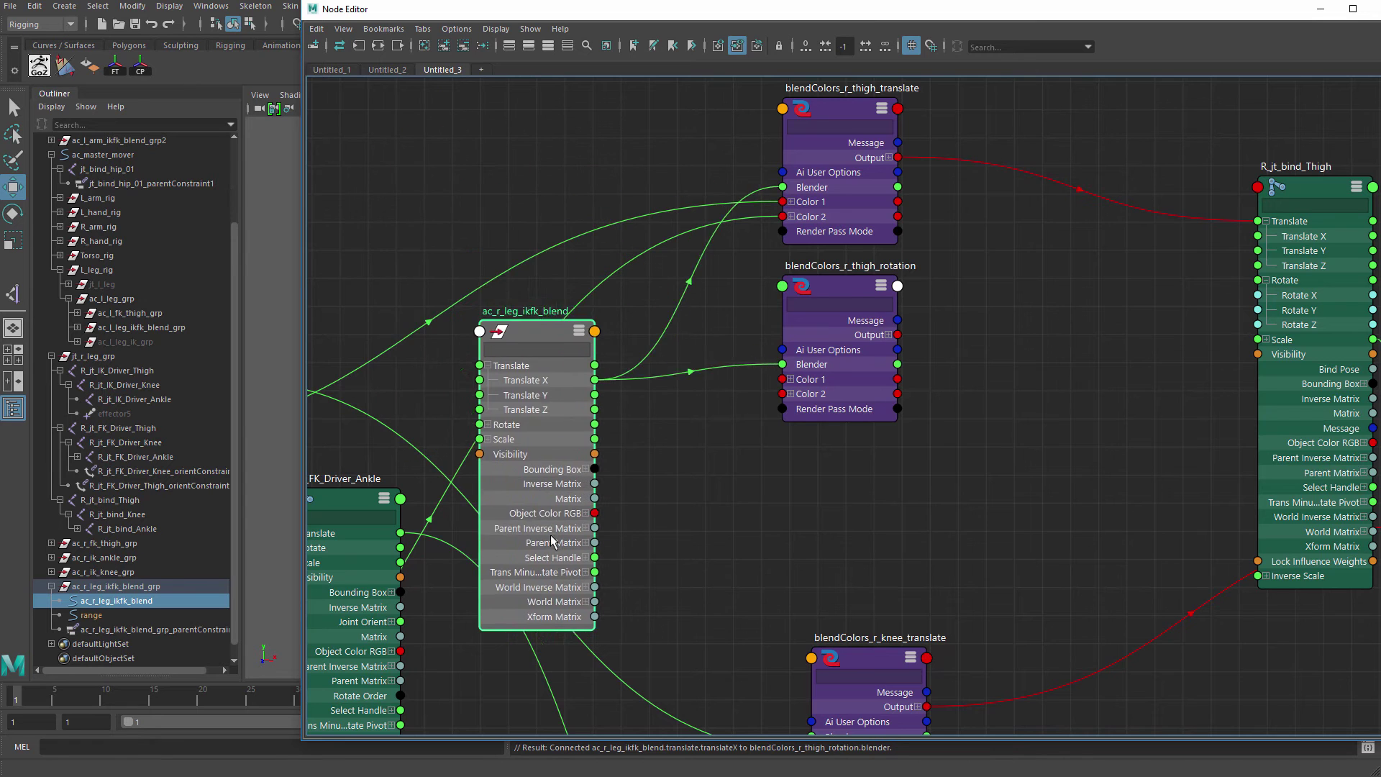
{"action": "middle_click_drag", "start_coordinate": [621, 495], "coordinate": [585, 253], "text": "alt"}
{"action": "left_click_drag", "start_coordinate": [565, 173], "coordinate": [777, 495]}
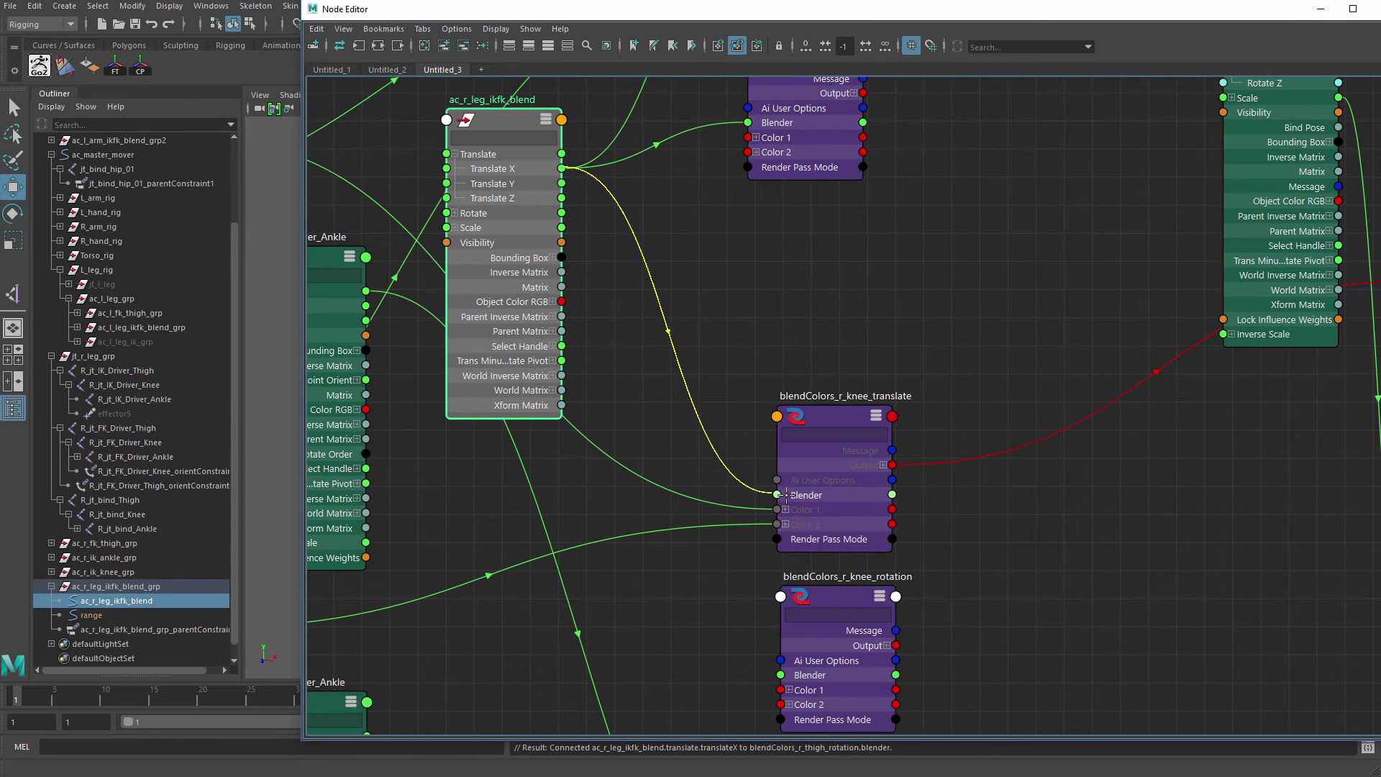
{"action": "middle_click_drag", "start_coordinate": [777, 495], "coordinate": [542, 268], "text": "alt"}
{"action": "left_click_drag", "start_coordinate": [541, 269], "coordinate": [560, 588]}
{"action": "middle_click_drag", "start_coordinate": [551, 496], "coordinate": [547, 344], "text": "alt"}
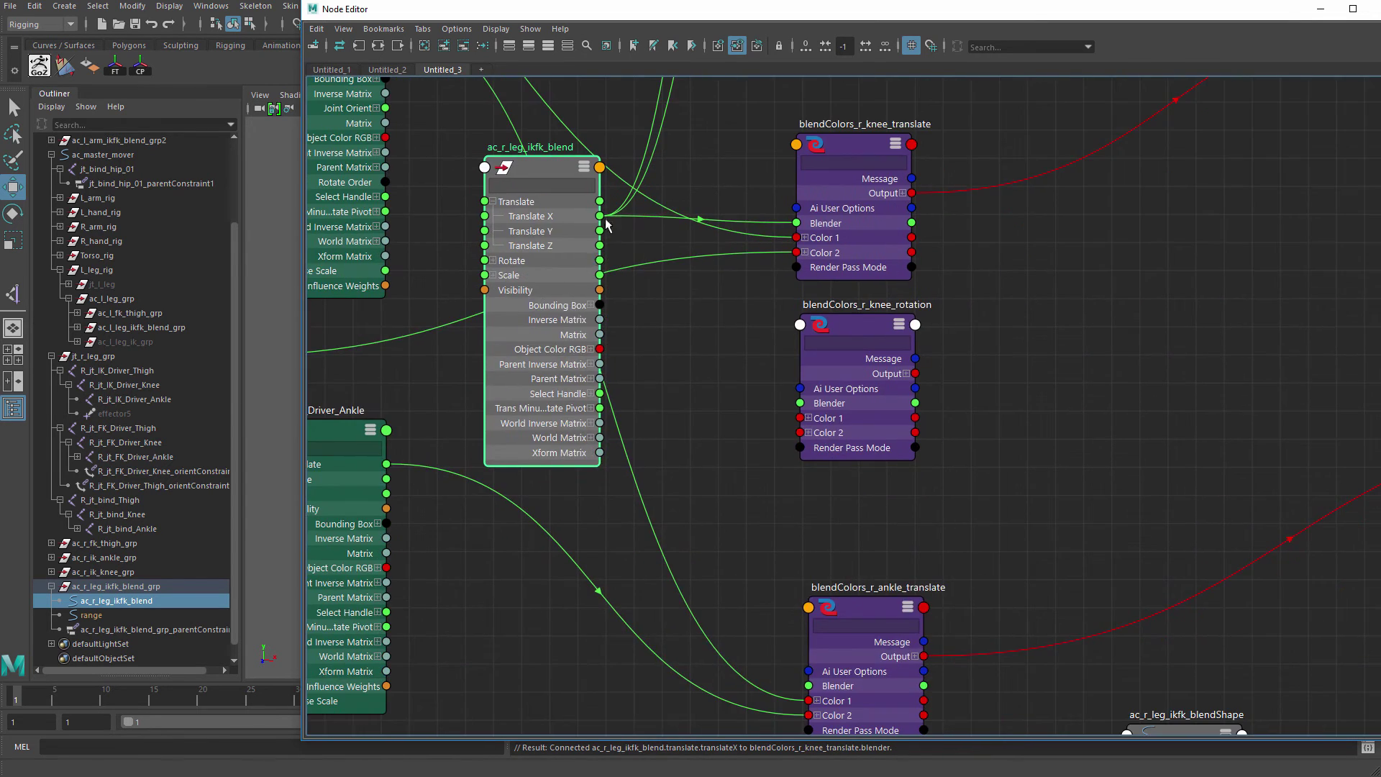
- Disconnect ac_r_leg_ikfk_blend's Translate X from the thigh and knee Blender inputs and place the node beside the thigh blendColors nodes
{"action": "left_click_drag", "start_coordinate": [549, 253], "coordinate": [433, 261]}
{"action": "left_click_drag", "start_coordinate": [515, 180], "coordinate": [494, 267], "text": "ctrl+alt+shift"}
{"action": "middle_click_drag", "start_coordinate": [417, 261], "coordinate": [509, 434], "text": "alt"}
{"action": "left_click_drag", "start_coordinate": [508, 434], "coordinate": [682, 194]}
{"action": "middle_click_drag", "start_coordinate": [677, 249], "coordinate": [548, 542], "text": "alt"}
{"action": "left_click_drag", "start_coordinate": [545, 424], "coordinate": [593, 139]}
{"action": "middle_click_drag", "start_coordinate": [627, 212], "coordinate": [580, 365], "text": "alt"}
{"action": "left_click_drag", "start_coordinate": [580, 366], "coordinate": [541, 327]}
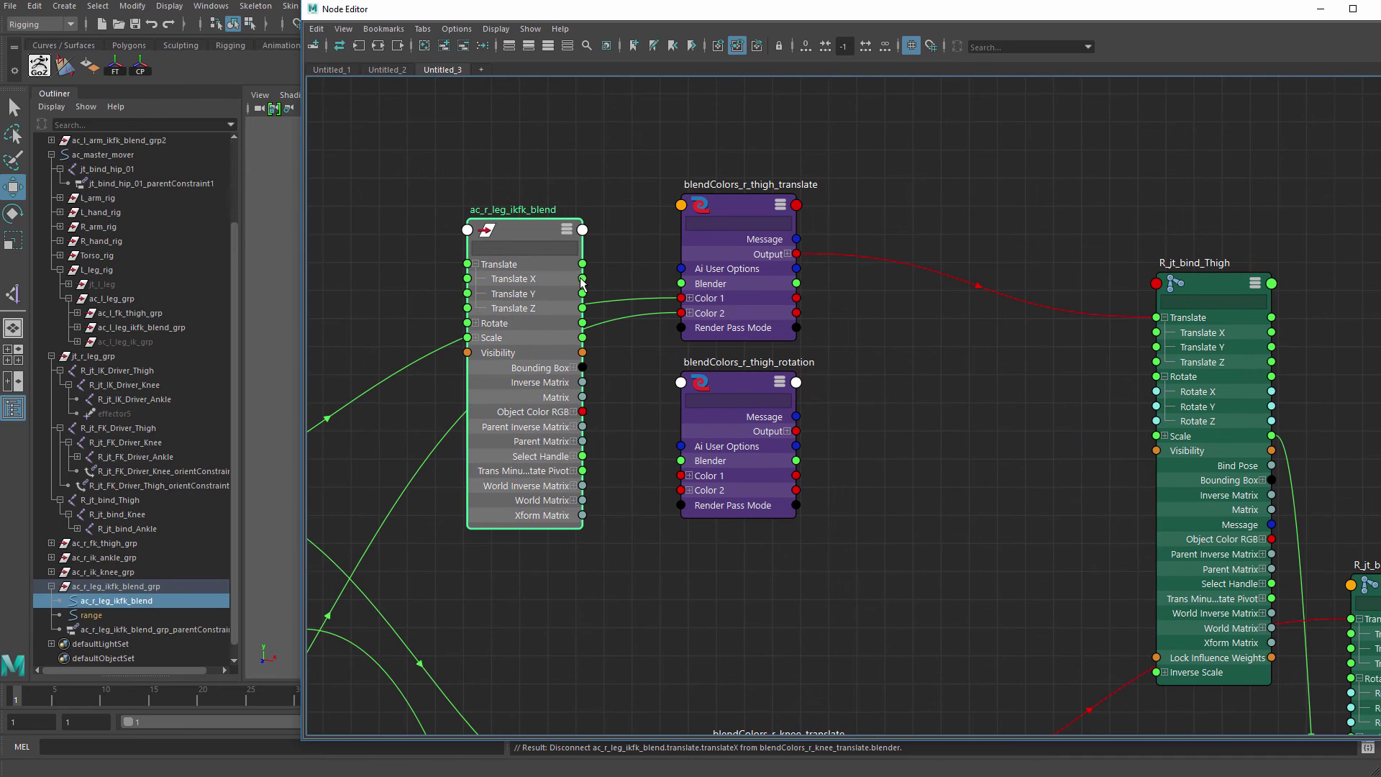
- Connect ac_r_leg_ikfk_blend's Translate X to the Blender inputs of blendColors_r_thigh_translate and blendColors_r_thigh_rotation
{"action": "left_click_drag", "start_coordinate": [582, 279], "coordinate": [682, 283]}
{"action": "middle_click_drag", "start_coordinate": [620, 343], "coordinate": [694, 209], "text": "alt"}
{"action": "left_click_drag", "start_coordinate": [590, 333], "coordinate": [590, 455]}
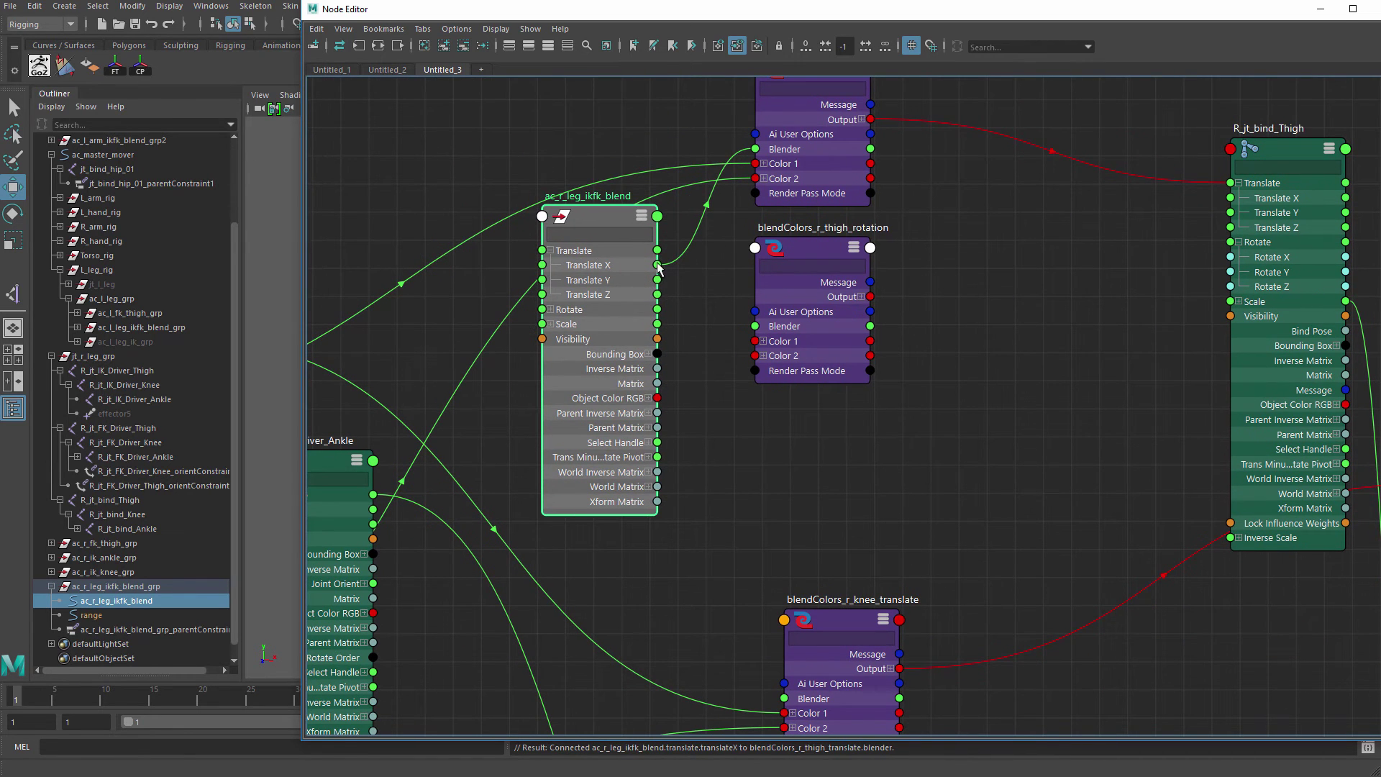
{"action": "left_click_drag", "start_coordinate": [710, 287], "coordinate": [756, 326]}
- Bring ac_r_leg_ikfk_blend near the knee nodes and connect Translate X to the Blender input of blendColors_r_knee_translate
{"action": "left_click_drag", "start_coordinate": [616, 384], "coordinate": [605, 561]}
{"action": "middle_click_drag", "start_coordinate": [605, 561], "coordinate": [623, 270], "text": "alt"}
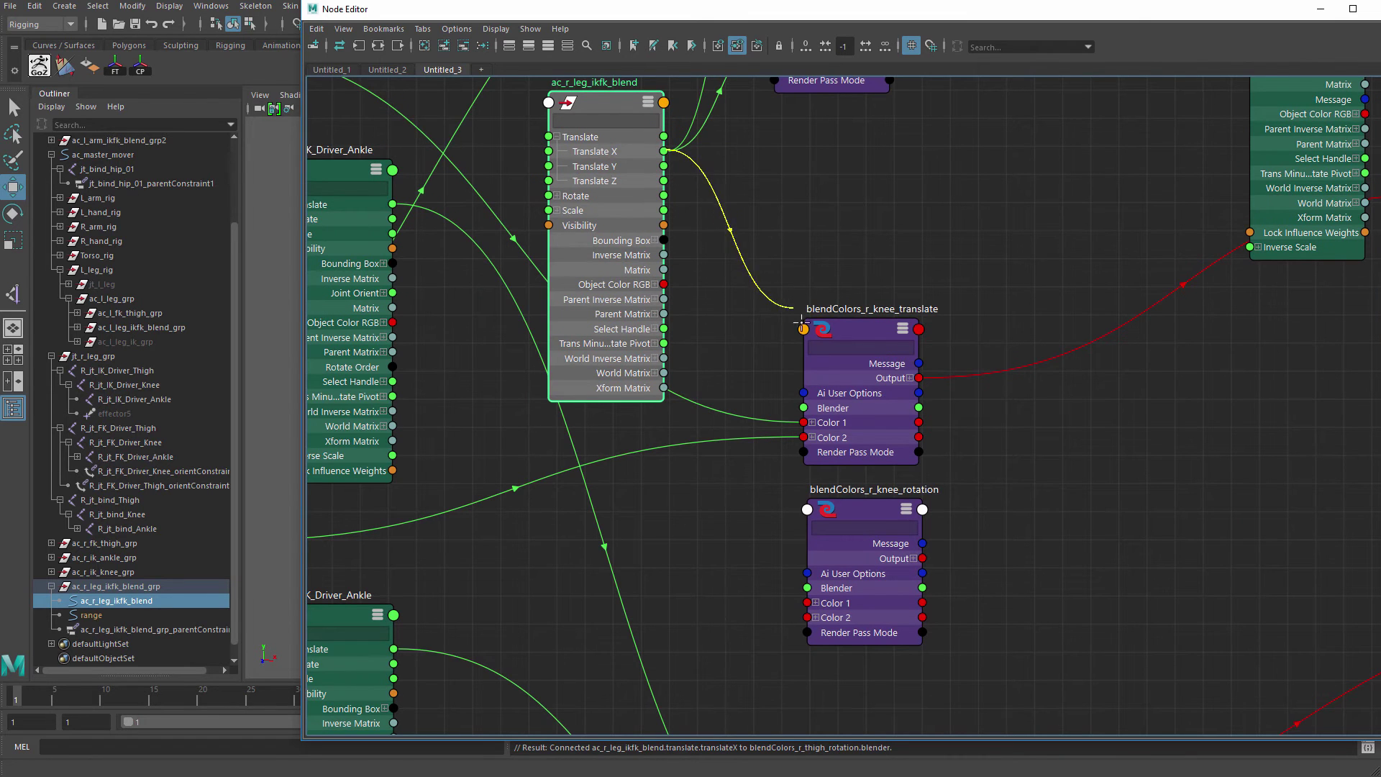
{"action": "left_click_drag", "start_coordinate": [802, 323], "coordinate": [804, 408]}
- Move ac_r_leg_ikfk_blend to the ankle nodes and connect Translate X to the Blender inputs of blendColors_r_ankle_translate and blendColors_r_ankle_rotation
{"action": "left_click_drag", "start_coordinate": [617, 323], "coordinate": [630, 517]}
{"action": "middle_click_drag", "start_coordinate": [631, 517], "coordinate": [641, 271], "text": "alt"}
{"action": "left_click_drag", "start_coordinate": [647, 317], "coordinate": [676, 570]}
{"action": "middle_click_drag", "start_coordinate": [760, 510], "coordinate": [694, 278], "text": "alt"}
{"action": "scroll", "coordinate": [682, 252], "scroll_direction": "up", "scroll_amount": 1}
{"action": "middle_click_drag", "start_coordinate": [663, 161], "coordinate": [646, 240], "text": "alt"}
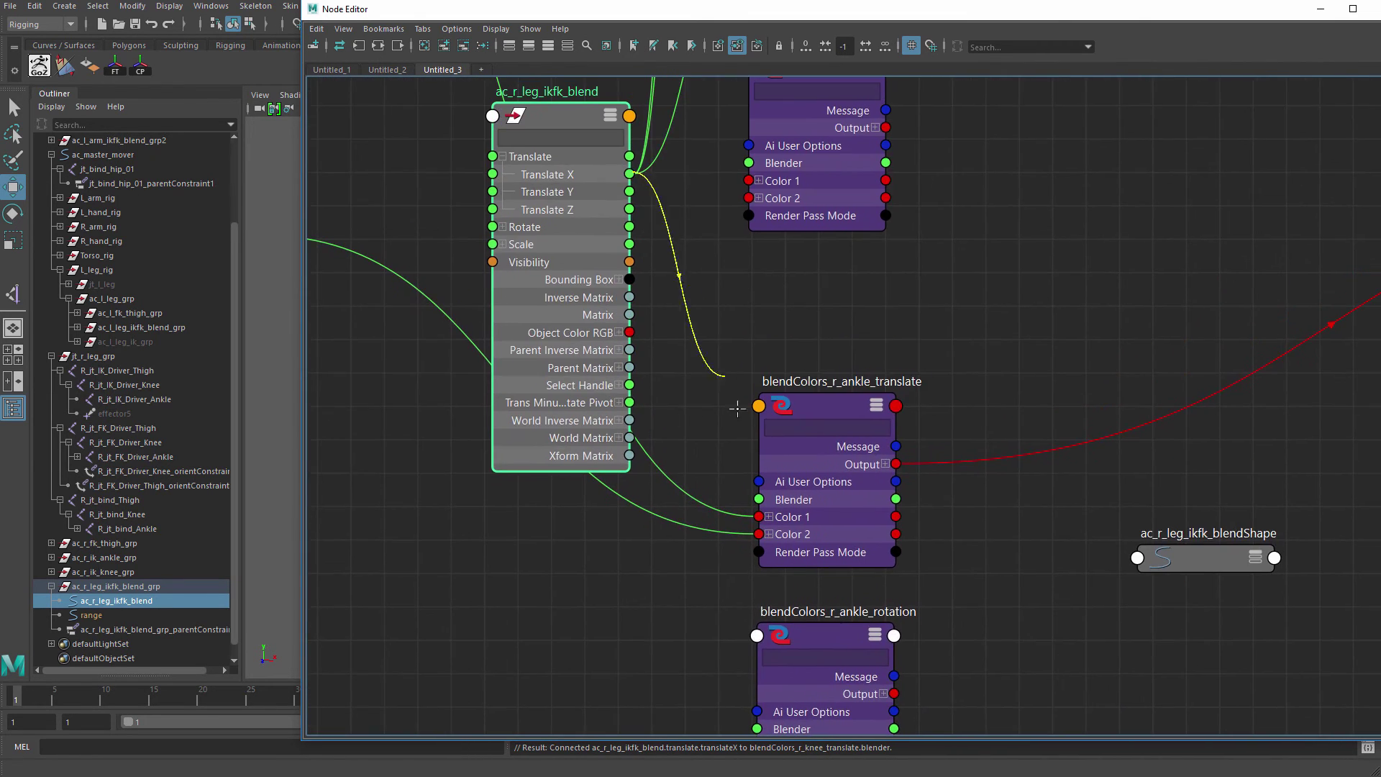
{"action": "left_click_drag", "start_coordinate": [737, 408], "coordinate": [759, 499]}
{"action": "left_click_drag", "start_coordinate": [567, 355], "coordinate": [526, 608]}
{"action": "middle_click_drag", "start_coordinate": [526, 607], "coordinate": [578, 348], "text": "alt"}
{"action": "left_click_drag", "start_coordinate": [570, 321], "coordinate": [514, 478]}
{"action": "left_click_drag", "start_coordinate": [700, 367], "coordinate": [810, 469]}
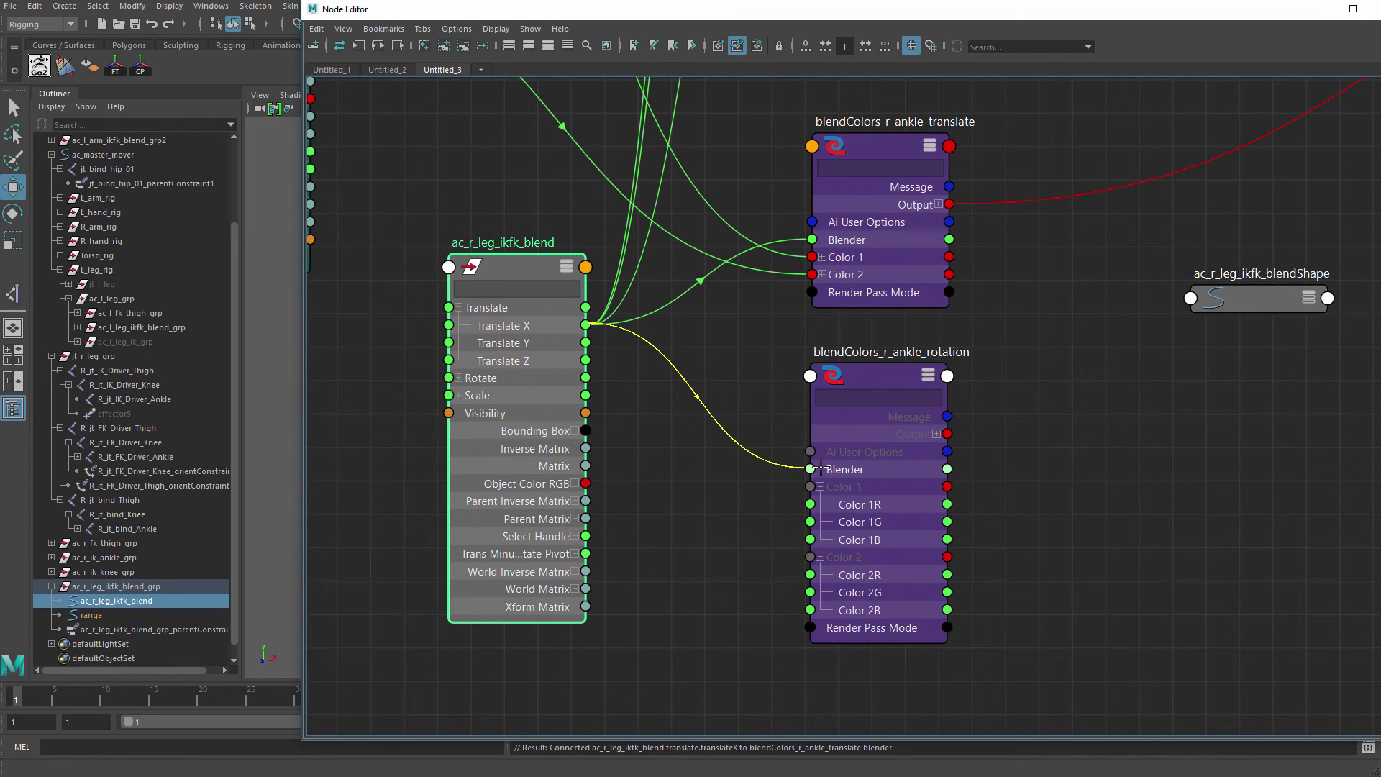
- Move ac_r_leg_ikfk_blend back beside the knee nodes and connect Translate X to the Blender input of blendColors_r_knee_rotation
{"action": "scroll", "coordinate": [782, 408], "scroll_direction": "down", "scroll_amount": 3}
{"action": "middle_click_drag", "start_coordinate": [835, 515], "coordinate": [816, 464], "text": "alt"}
{"action": "left_click_drag", "start_coordinate": [799, 426], "coordinate": [801, 482]}
{"action": "middle_click_drag", "start_coordinate": [801, 481], "coordinate": [809, 590], "text": "alt"}
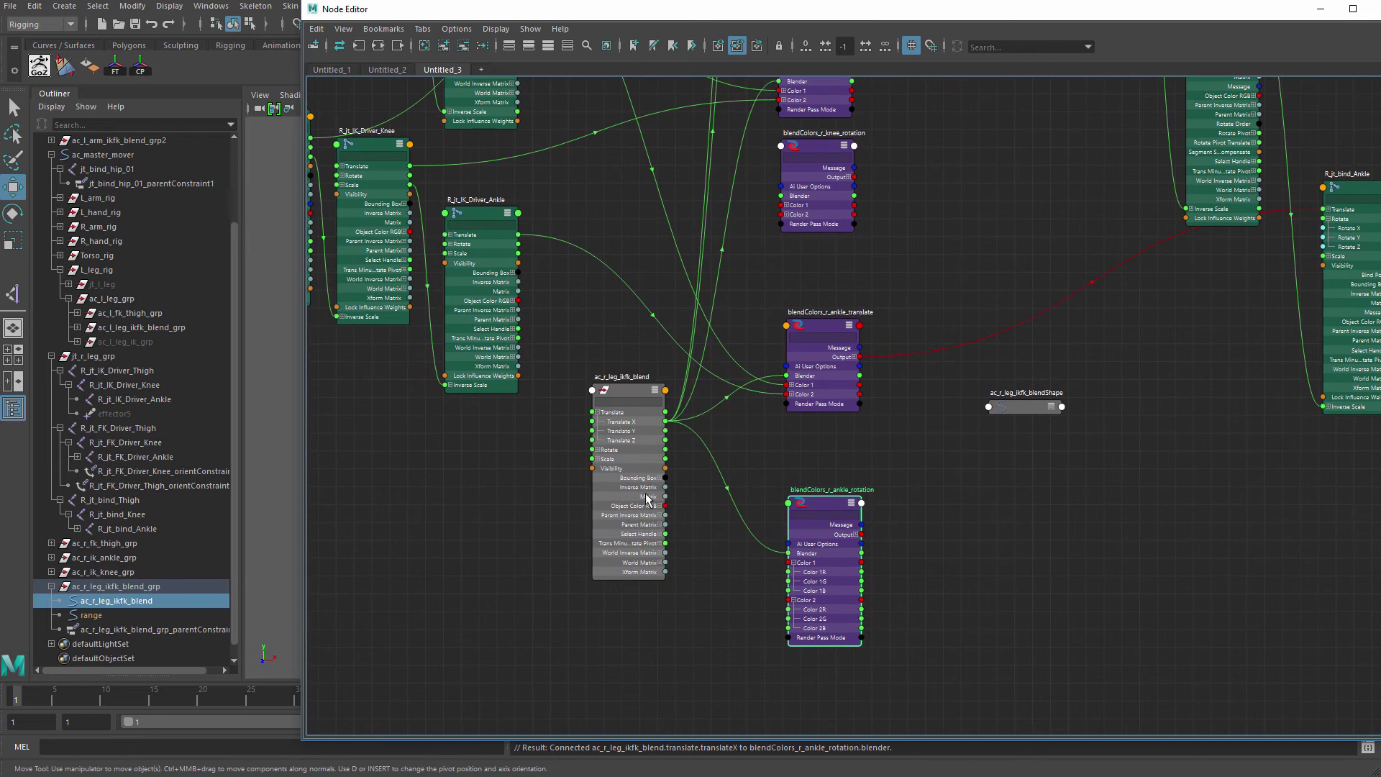
{"action": "left_click_drag", "start_coordinate": [636, 499], "coordinate": [414, 604]}
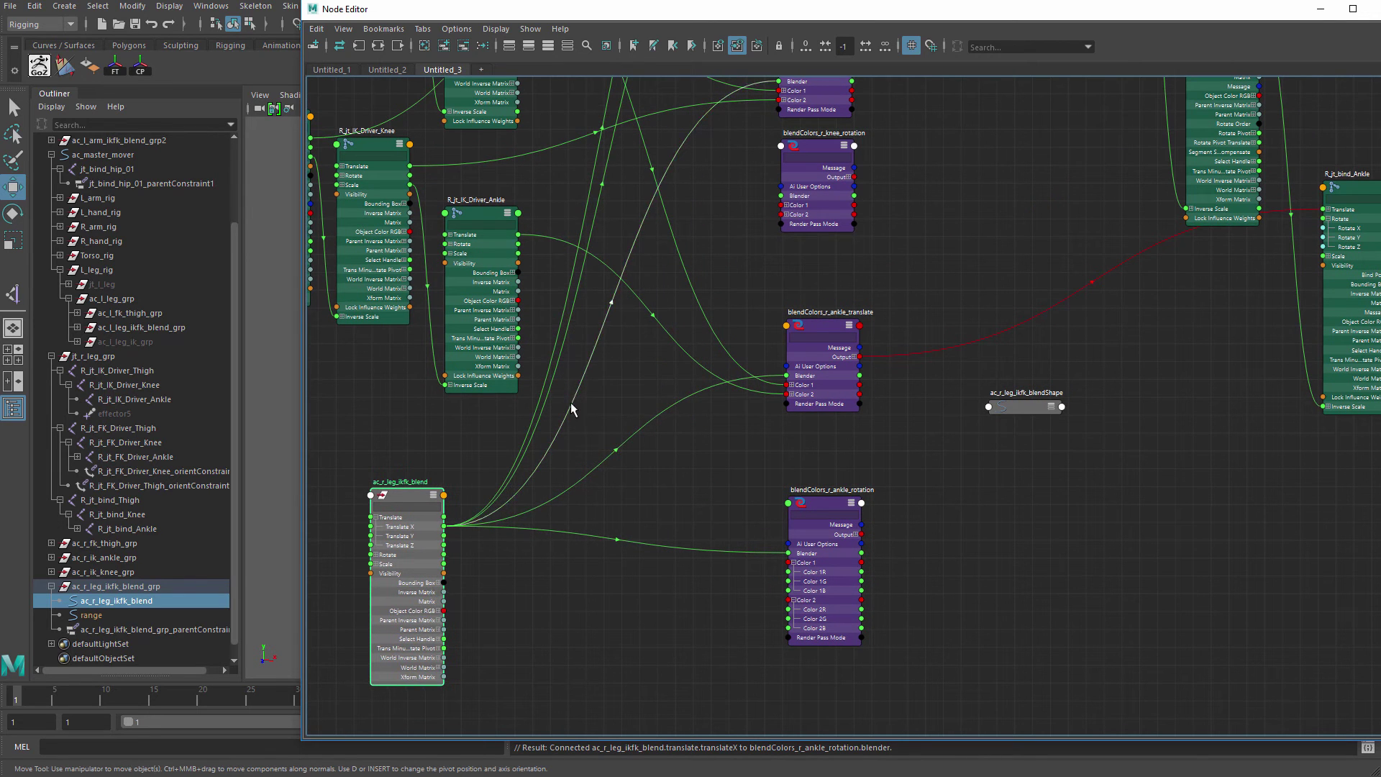
{"action": "scroll", "coordinate": [331, 249], "scroll_direction": "down", "scroll_amount": 3}
{"action": "middle_click_drag", "start_coordinate": [331, 249], "coordinate": [581, 430], "text": "alt"}
{"action": "scroll", "coordinate": [581, 431], "scroll_direction": "down", "scroll_amount": 3}
{"action": "left_click_drag", "start_coordinate": [632, 563], "coordinate": [919, 460]}
{"action": "scroll", "coordinate": [659, 392], "scroll_direction": "up", "scroll_amount": 5}
{"action": "middle_click_drag", "start_coordinate": [1072, 519], "coordinate": [867, 493], "text": "alt"}
{"action": "scroll", "coordinate": [866, 493], "scroll_direction": "up", "scroll_amount": 4}
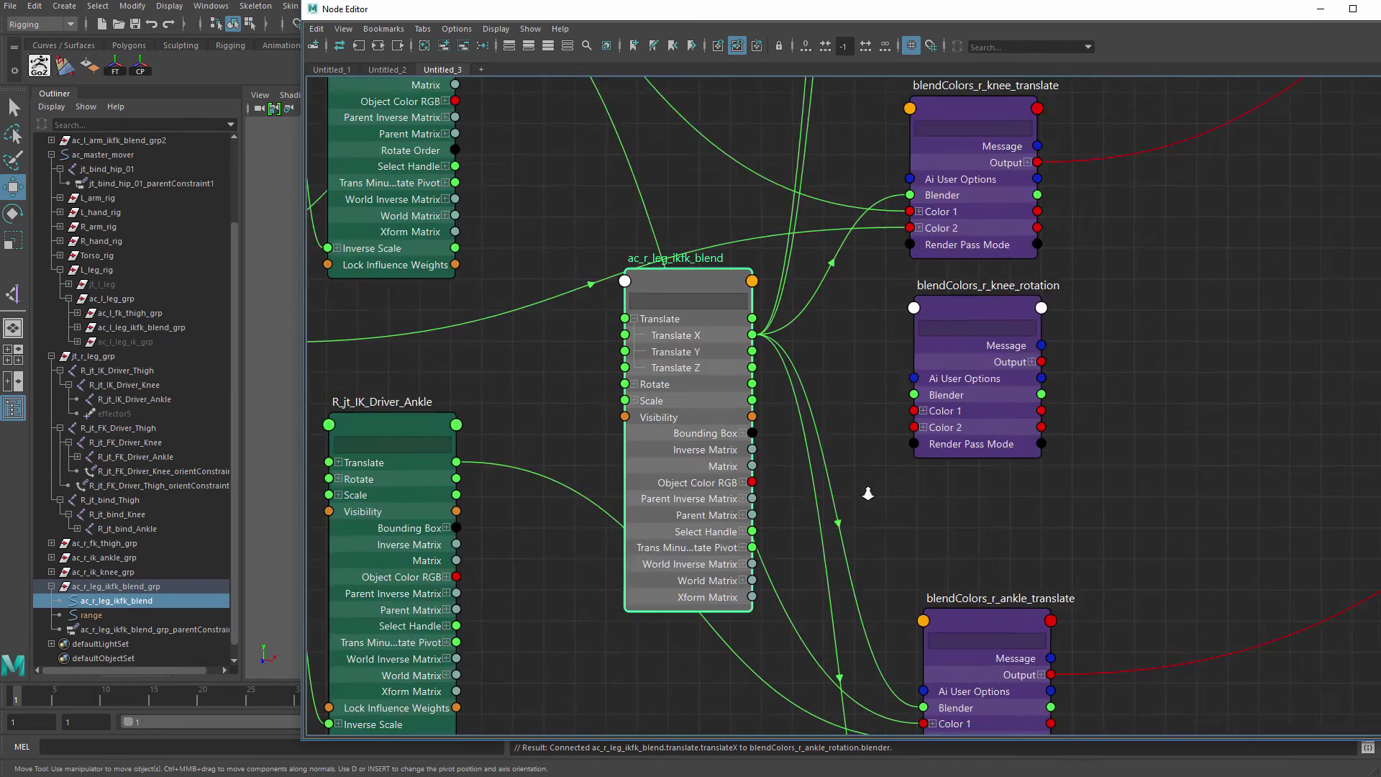
{"action": "left_click_drag", "start_coordinate": [993, 301], "coordinate": [1217, 374]}
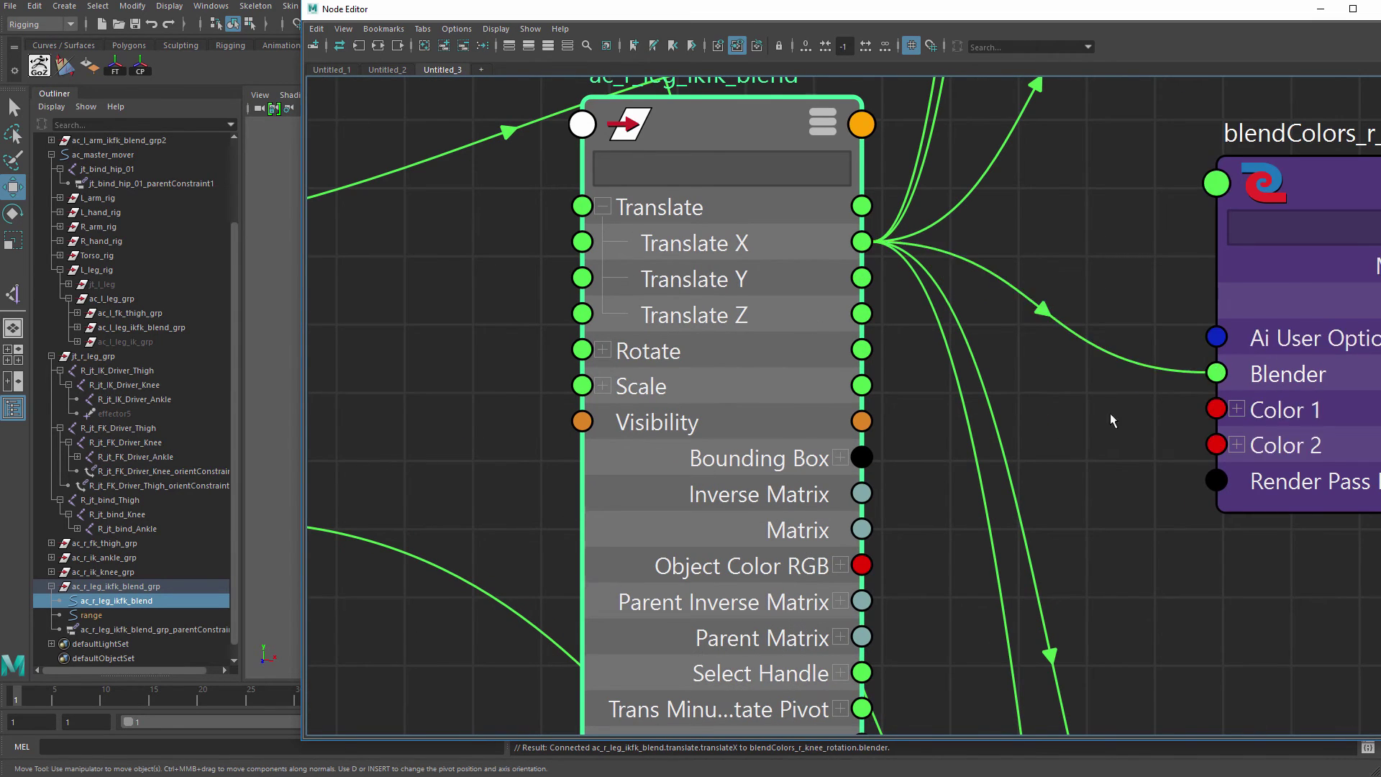
- Reposition the ac_r_leg_ikfk_blend node between the driver joint nodes and the blendColors nodes
{"action": "scroll", "coordinate": [849, 403], "scroll_direction": "down", "scroll_amount": 10}
{"action": "scroll", "coordinate": [926, 434], "scroll_direction": "up", "scroll_amount": 3}
{"action": "left_click_drag", "start_coordinate": [893, 433], "coordinate": [828, 492]}
{"action": "scroll", "coordinate": [575, 432], "scroll_direction": "up", "scroll_amount": 3}
{"action": "left_click_drag", "start_coordinate": [764, 412], "coordinate": [1042, 321]}
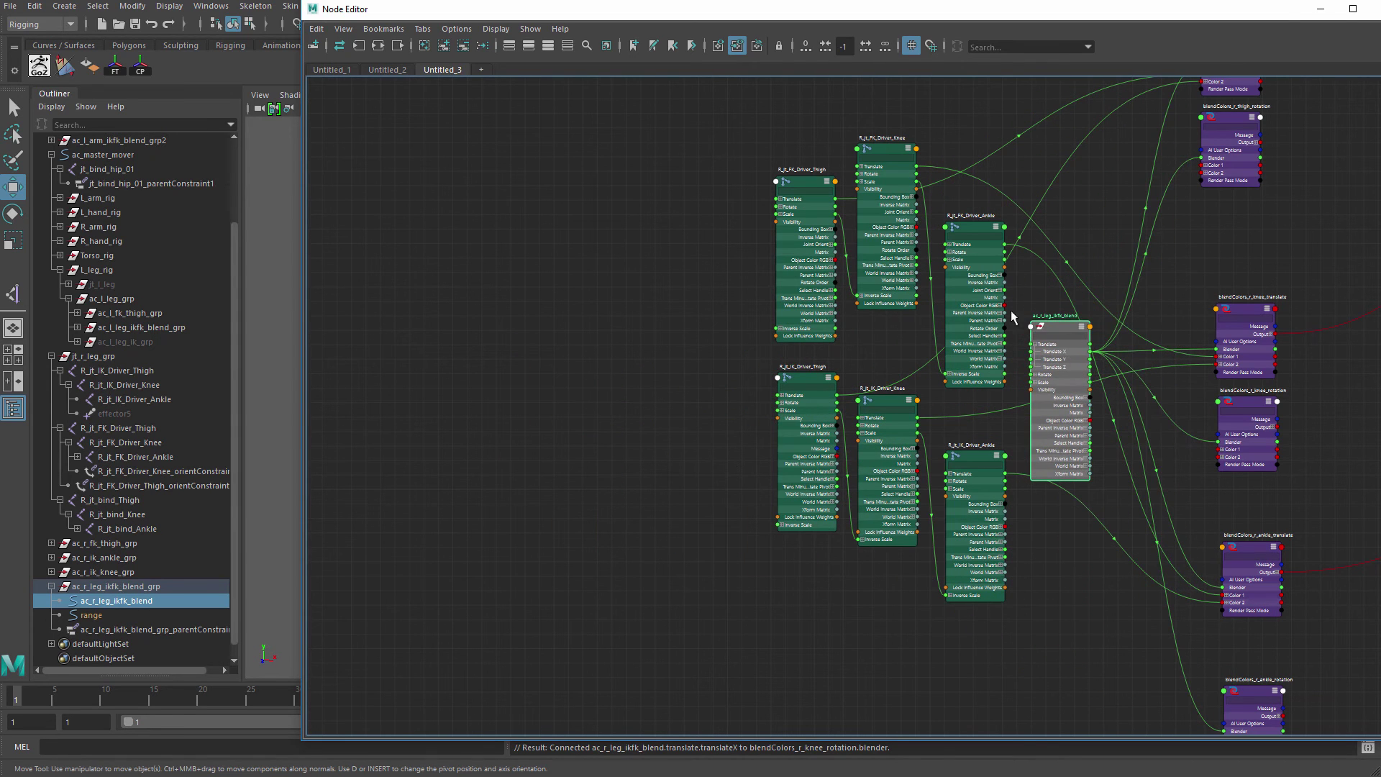
- Minimize the Node Editor and try moving the ac_r_leg_ikfk_blend control up its range line to Translate X 0
{"action": "left_click", "coordinate": [1321, 10]}
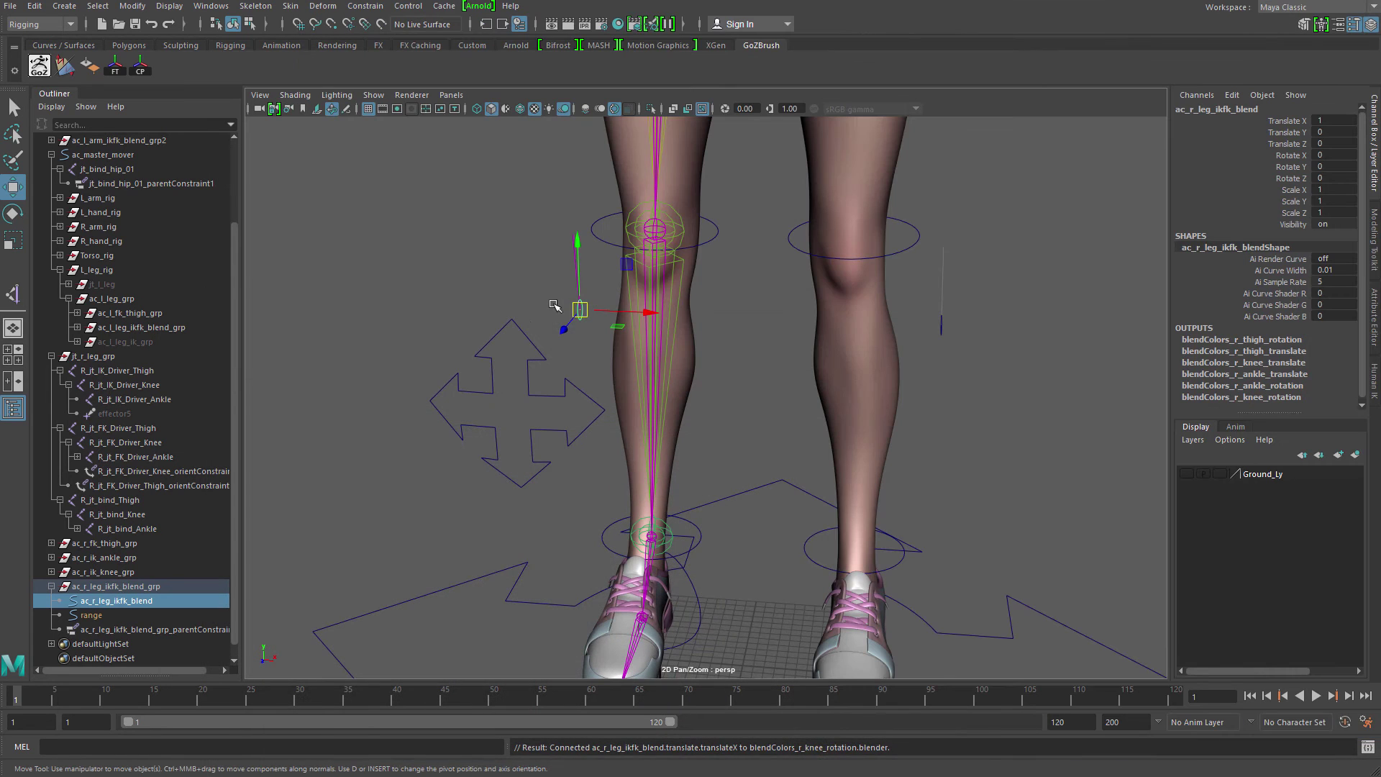
{"action": "left_click_drag", "start_coordinate": [574, 272], "coordinate": [570, 198]}
{"action": "left_click_drag", "start_coordinate": [545, 122], "coordinate": [546, 124]}
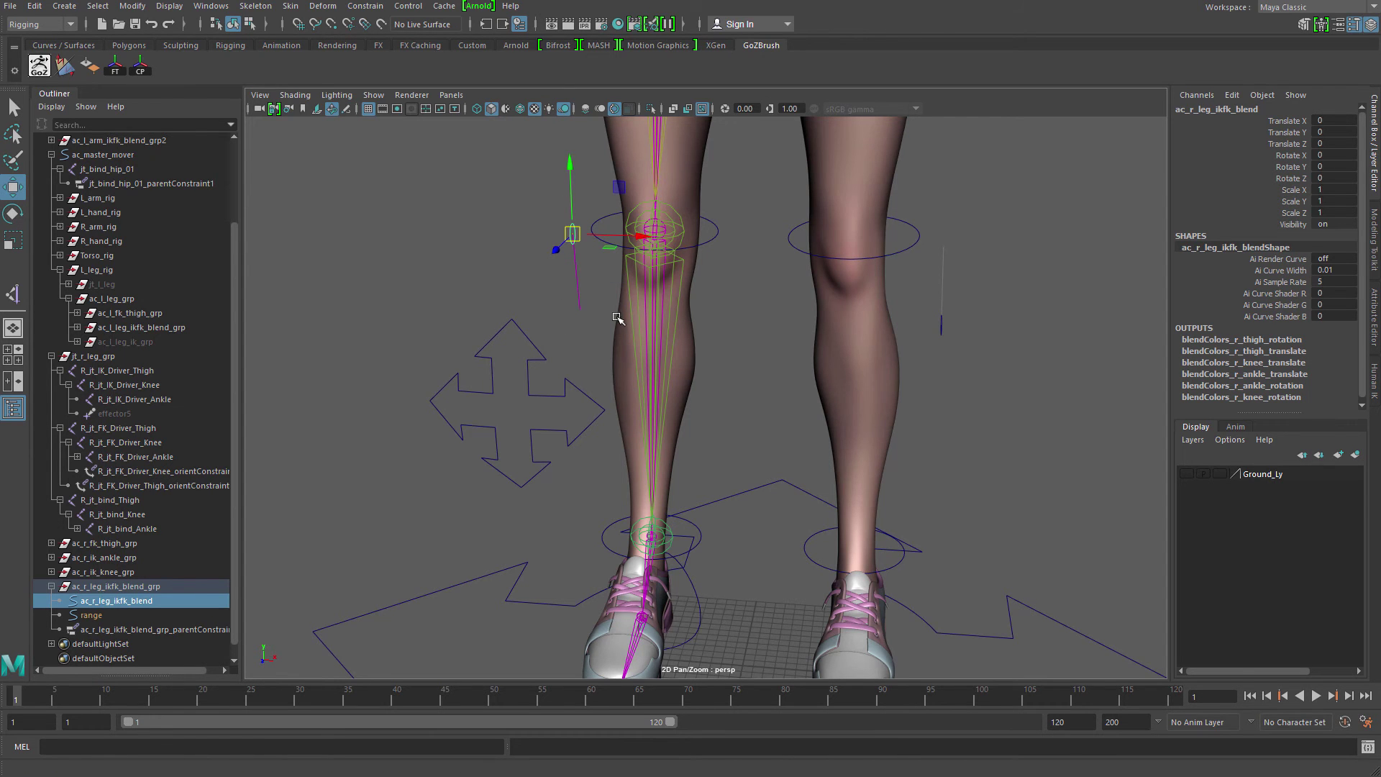
- Return to the Node Editor, shift its window aside and check the channel values of blendColors_r_knee_translate
{"action": "key", "text": "alt+Tab"}
{"action": "key", "text": "alt+Tab"}
{"action": "middle_click_drag", "start_coordinate": [761, 342], "coordinate": [290, 481], "text": "alt"}
{"action": "scroll", "coordinate": [699, 407], "scroll_direction": "up", "scroll_amount": 4}
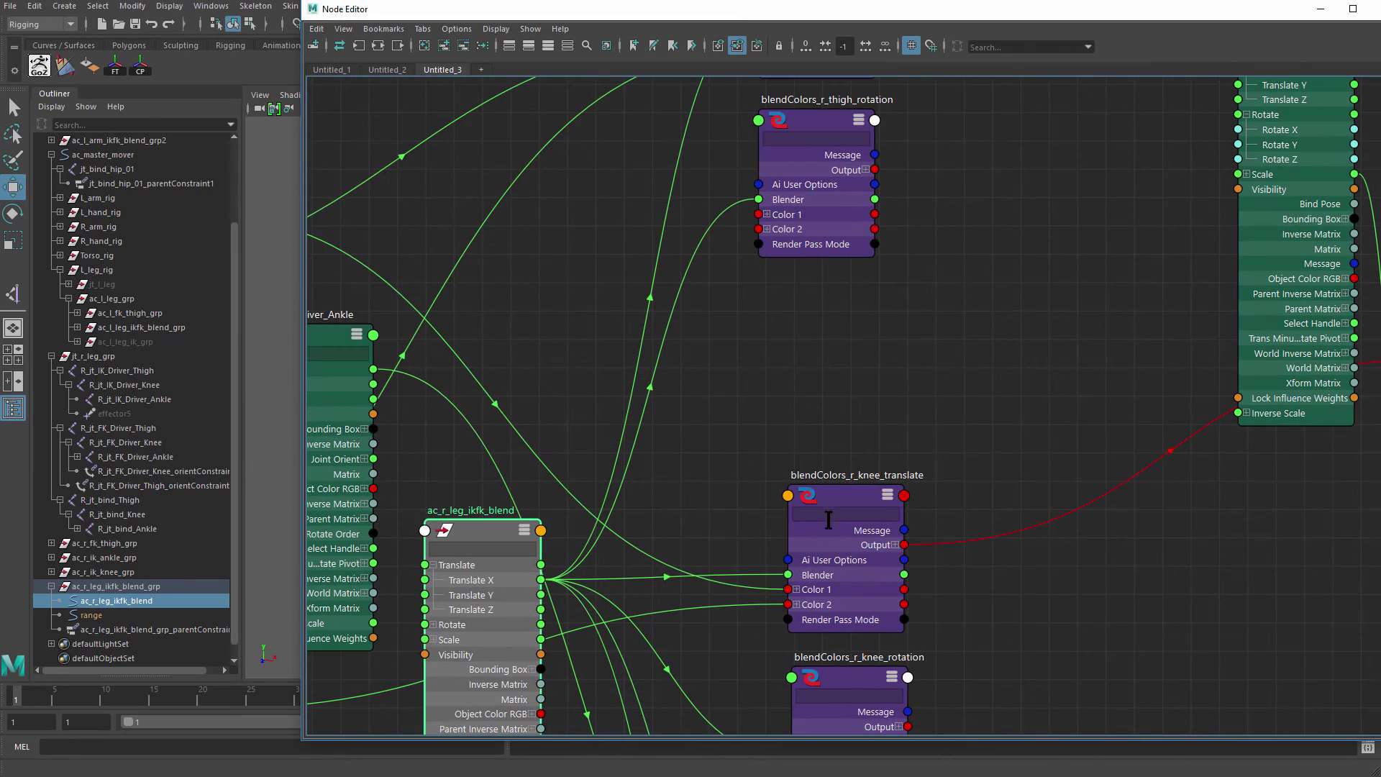
{"action": "left_click", "coordinate": [829, 519]}
{"action": "left_click_drag", "start_coordinate": [1063, 13], "coordinate": [760, 44]}
{"action": "middle_click_drag", "start_coordinate": [544, 432], "coordinate": [611, 383], "text": "alt"}
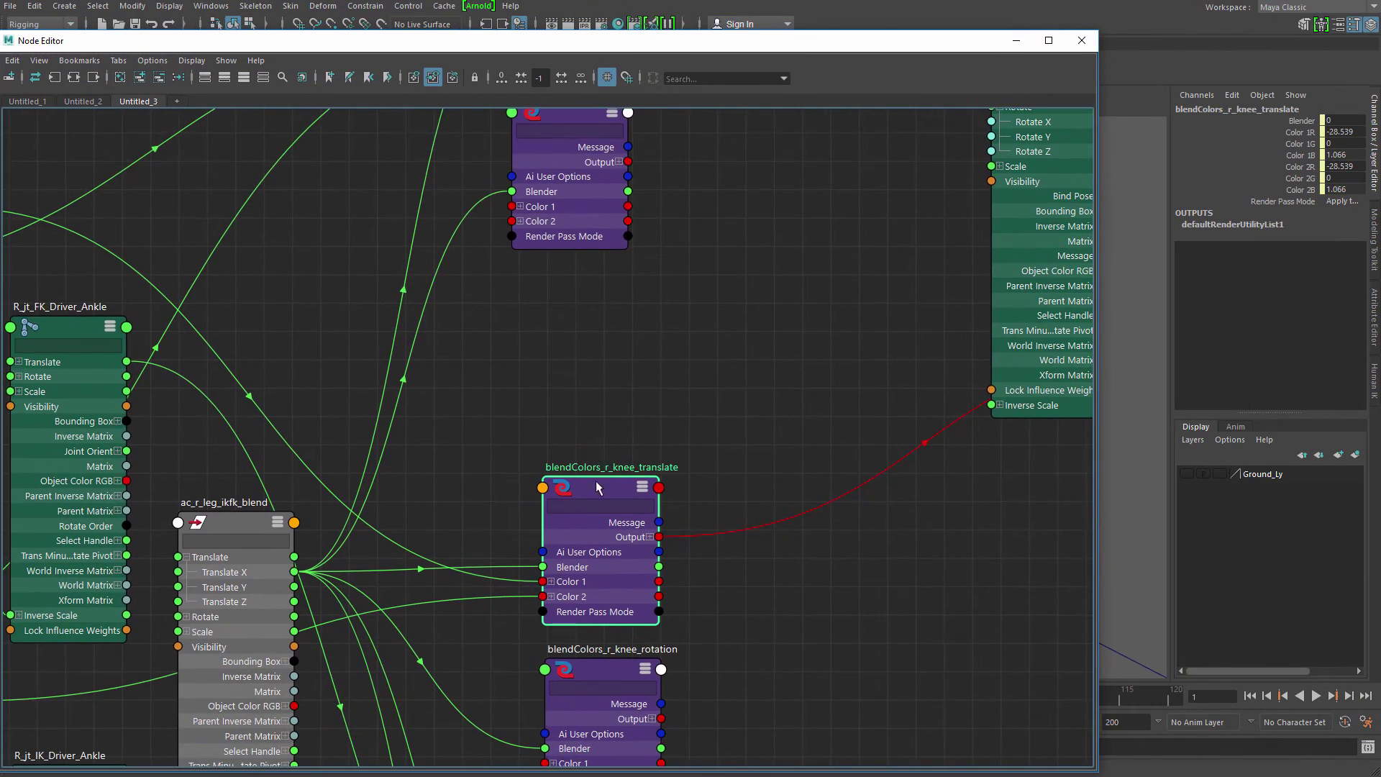
{"action": "middle_click_drag", "start_coordinate": [611, 440], "coordinate": [655, 490], "text": "alt"}
- Inspect the channel values of the blendColors_r_thigh_rotation and blendColors_r_thigh_translate nodes
{"action": "left_click_drag", "start_coordinate": [621, 274], "coordinate": [636, 339]}
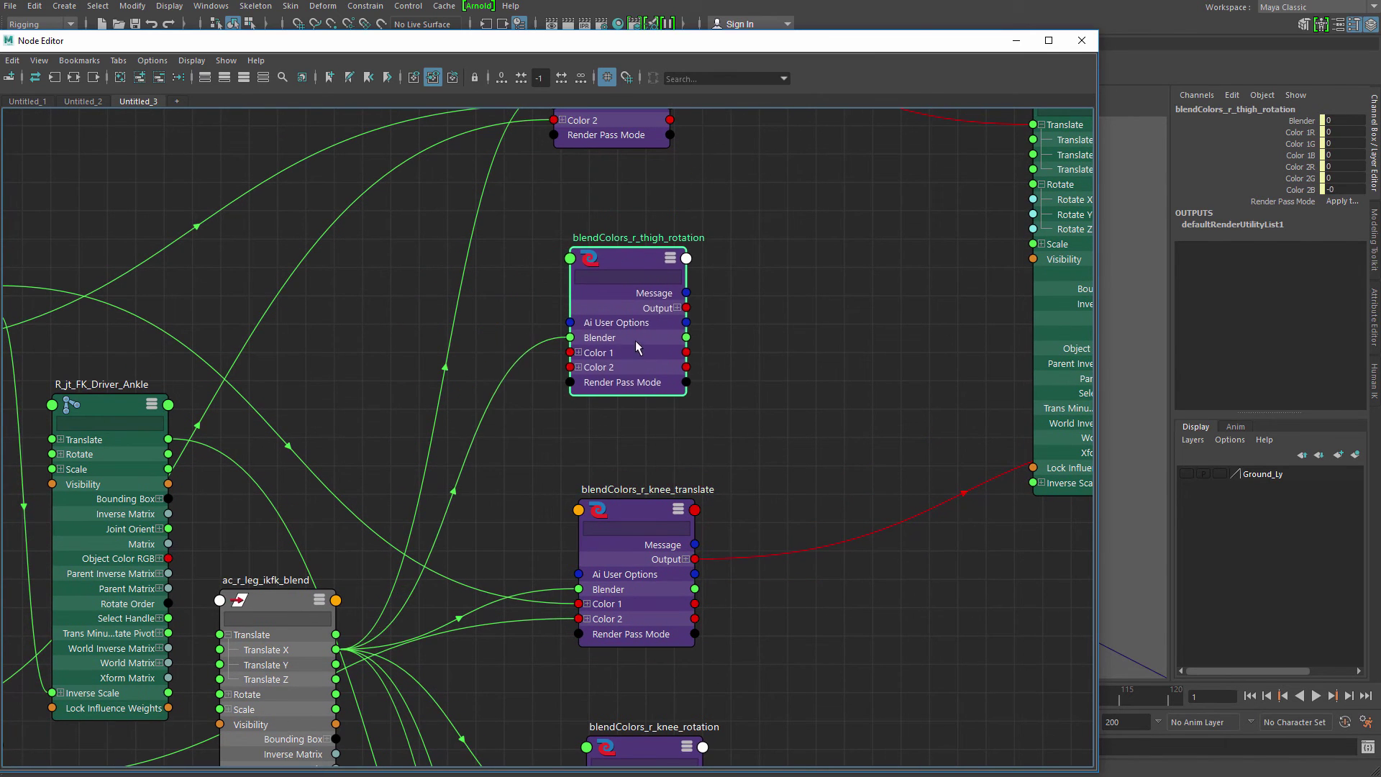
{"action": "middle_click_drag", "start_coordinate": [590, 324], "coordinate": [592, 361], "text": "alt"}
{"action": "scroll", "coordinate": [648, 155], "scroll_direction": "down", "scroll_amount": 1}
{"action": "middle_click_drag", "start_coordinate": [648, 151], "coordinate": [641, 230], "text": "alt"}
{"action": "left_click_drag", "start_coordinate": [641, 230], "coordinate": [655, 275]}
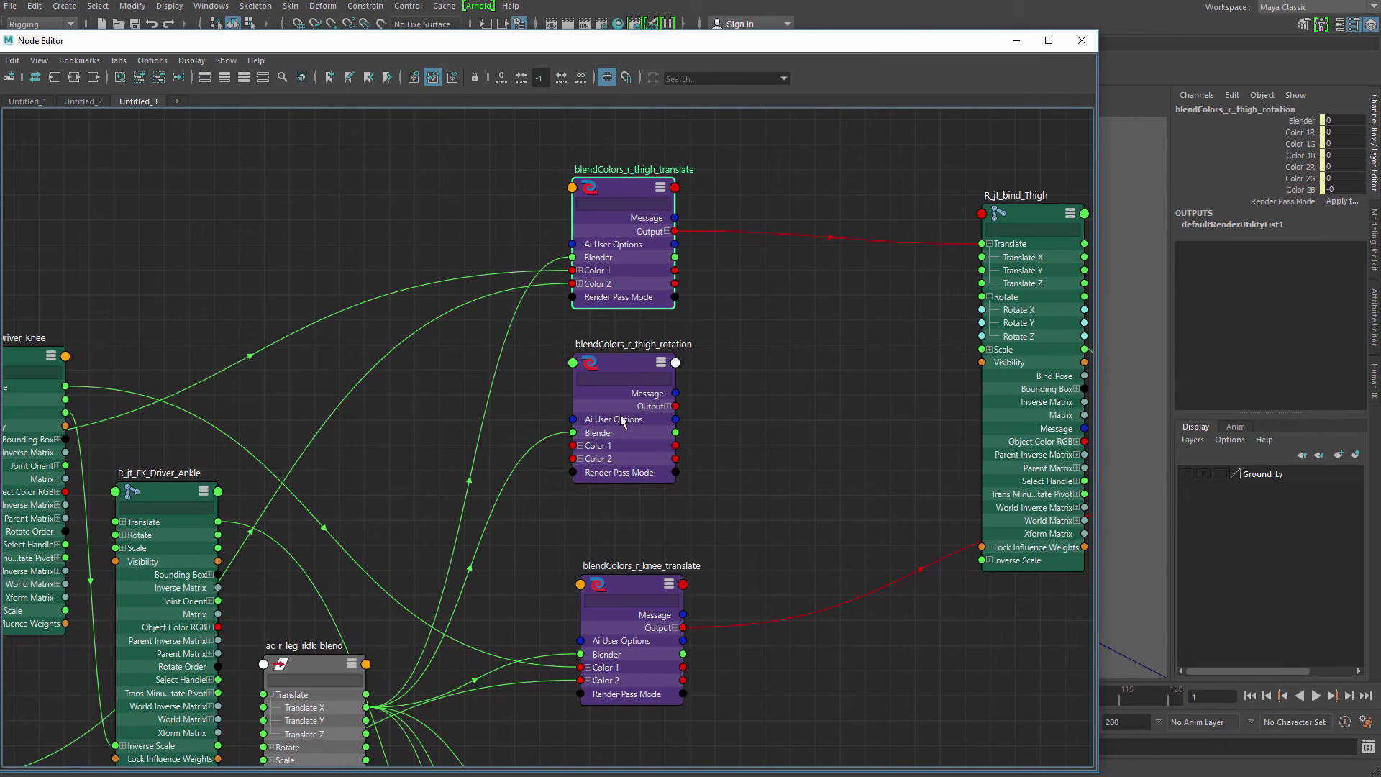
{"action": "left_click", "coordinate": [637, 438], "text": "shift"}
{"action": "left_click_drag", "start_coordinate": [637, 439], "coordinate": [640, 382]}
- Compare the channel values of blendColors_r_knee_translate and blendColors_r_knee_rotation
{"action": "middle_click_drag", "start_coordinate": [645, 493], "coordinate": [656, 269], "text": "alt"}
{"action": "left_click_drag", "start_coordinate": [667, 397], "coordinate": [672, 443]}
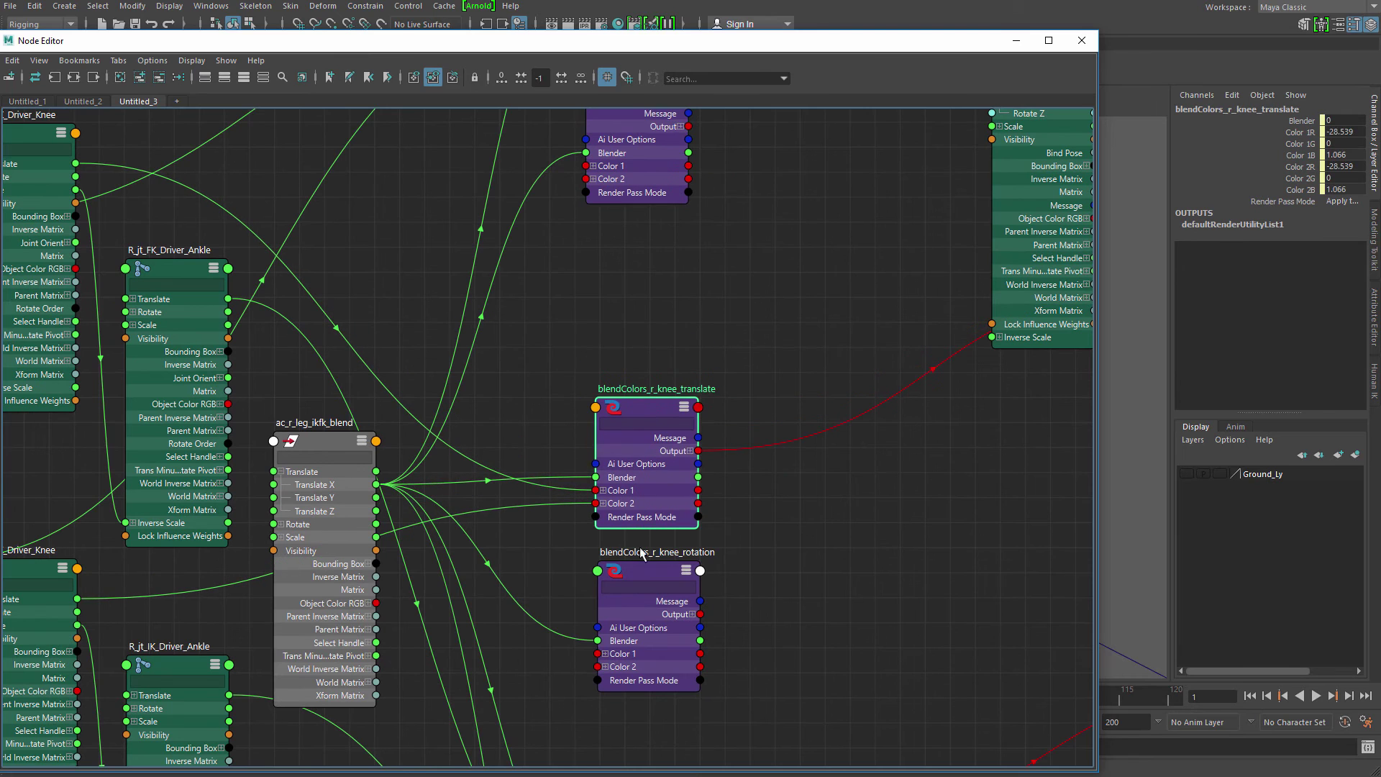
{"action": "left_click_drag", "start_coordinate": [642, 576], "coordinate": [646, 573]}
{"action": "mouse_move", "coordinate": [331, 541]}
{"action": "left_mouse_down"}
{"action": "mouse_move", "coordinate": [381, 619]}
{"action": "mouse_move", "coordinate": [248, 528]}
{"action": "mouse_move", "coordinate": [327, 551]}
{"action": "left_mouse_up"}
{"action": "left_click_drag", "start_coordinate": [672, 629], "coordinate": [665, 626]}
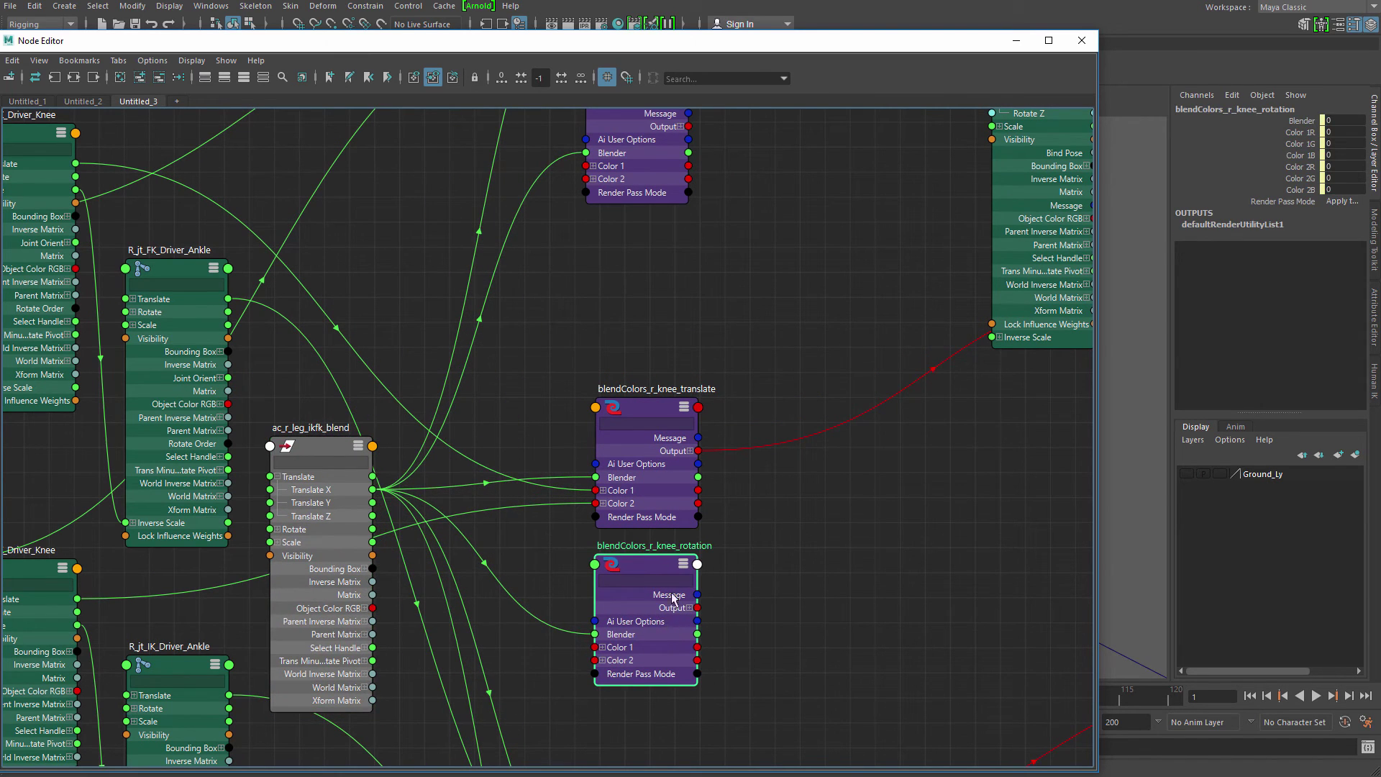
{"action": "left_click_drag", "start_coordinate": [668, 445], "coordinate": [669, 444]}
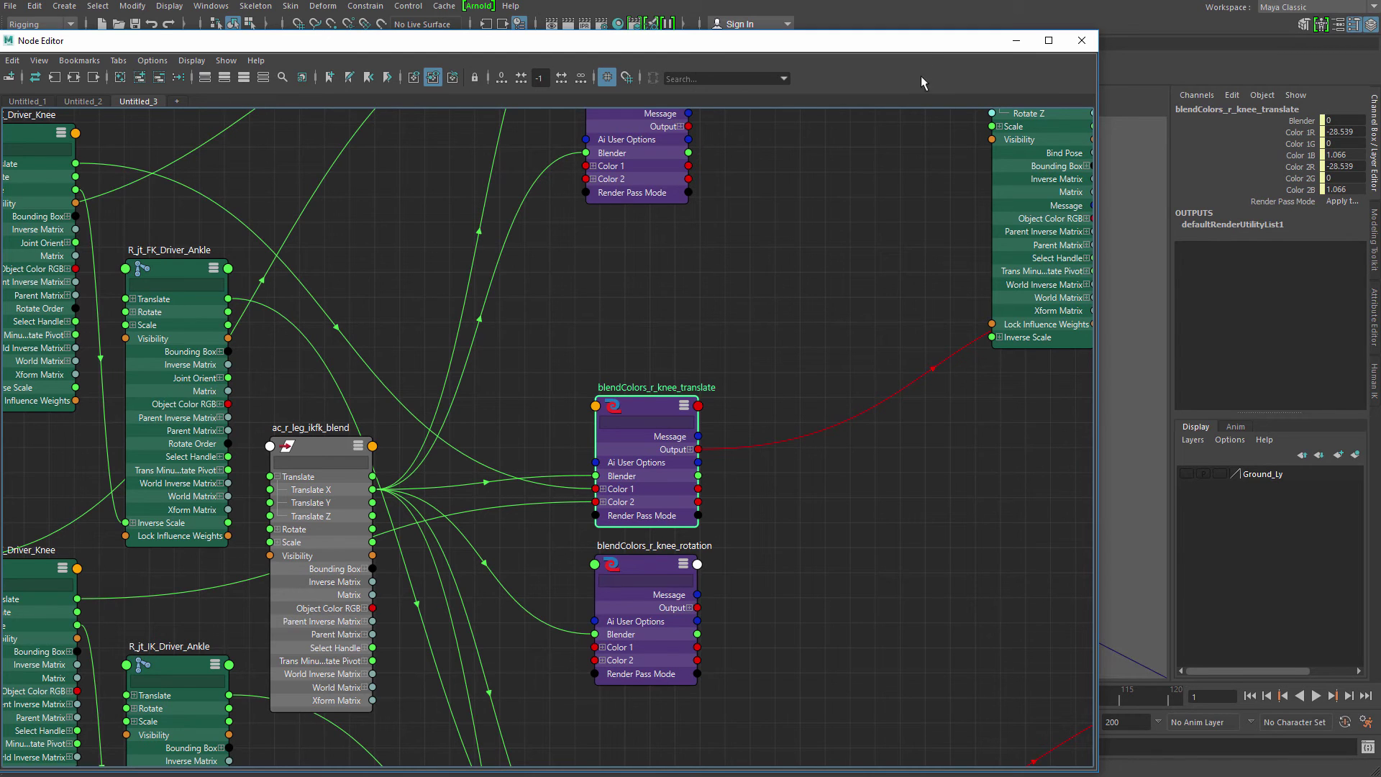
- Minimize the Node Editor and move the ac_r_leg_ikfk_blend control down its range line to Translate X 1
{"action": "left_click_drag", "start_coordinate": [928, 52], "coordinate": [961, 49]}
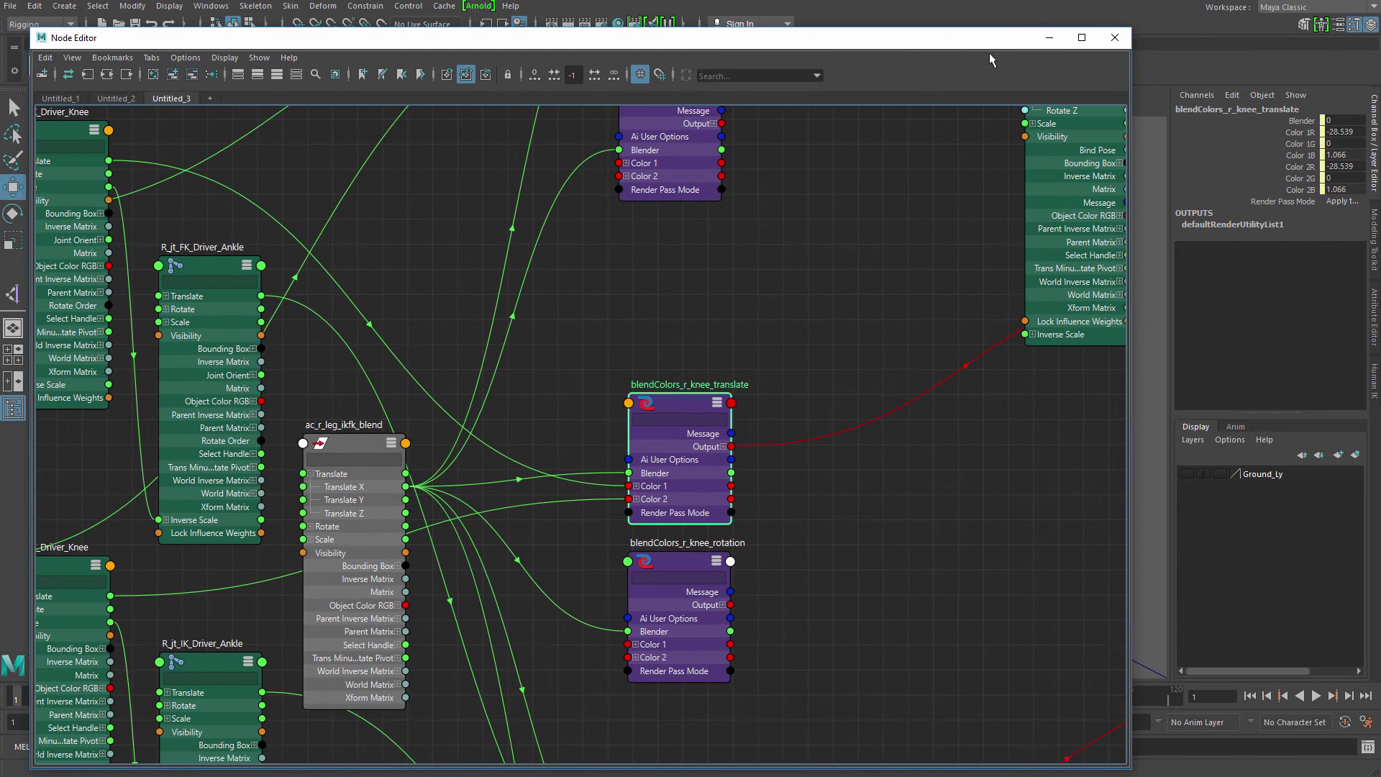
{"action": "left_click", "coordinate": [1049, 38]}
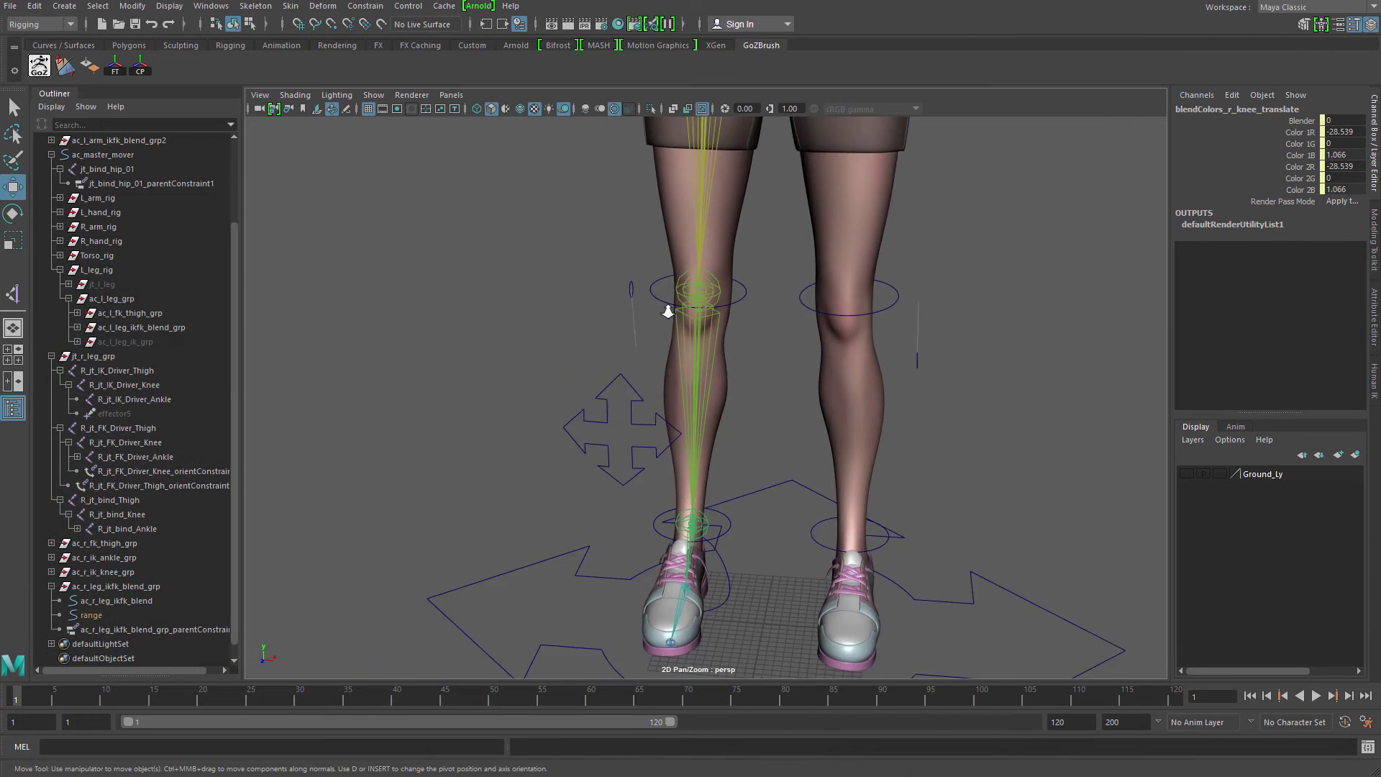
{"action": "left_click_drag", "start_coordinate": [666, 308], "coordinate": [701, 311], "text": "alt"}
{"action": "left_click_drag", "start_coordinate": [617, 307], "coordinate": [639, 434]}
{"action": "left_click_drag", "start_coordinate": [679, 262], "coordinate": [626, 317], "text": "alt"}
{"action": "left_click_drag", "start_coordinate": [623, 400], "coordinate": [570, 271], "text": "alt"}
{"action": "key", "text": "q"}
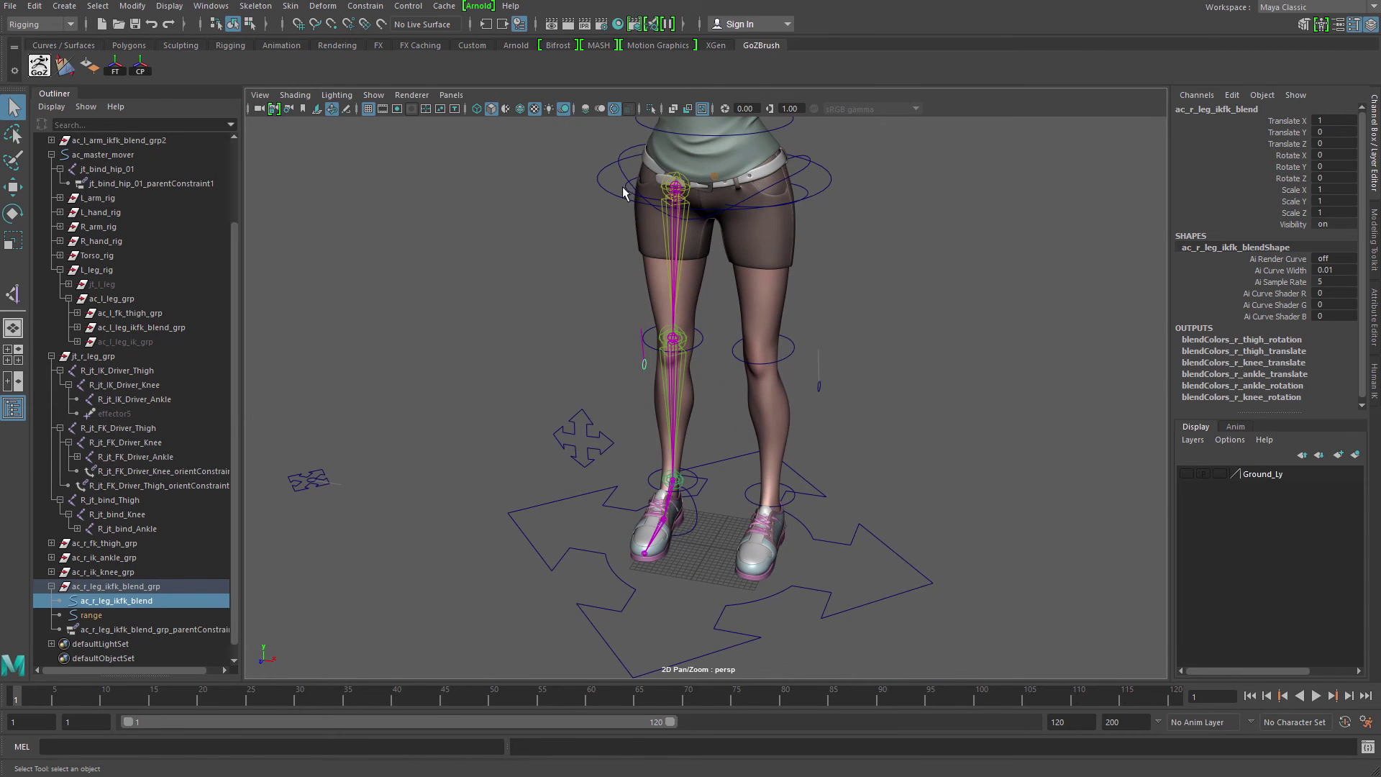
- Try rotating the right FK thigh control and moving ac_r_leg_ikfk_blend up to Translate X 0
{"action": "left_click", "coordinate": [623, 191]}
{"action": "left_click_drag", "start_coordinate": [639, 216], "coordinate": [620, 380], "text": "alt"}
{"action": "key", "text": "e"}
{"action": "key", "text": "q"}
{"action": "key", "text": "w"}
{"action": "left_click_drag", "start_coordinate": [623, 374], "coordinate": [601, 190], "text": "alt"}
{"action": "left_click_drag", "start_coordinate": [629, 321], "coordinate": [692, 384], "text": "alt"}
- Try raising the right IK ankle control and moving the ac_r_ik_knee control sideways along X
{"action": "key", "text": "q"}
{"action": "left_click", "coordinate": [689, 503]}
{"action": "key", "text": "w"}
{"action": "left_click", "coordinate": [495, 323]}
{"action": "left_click_drag", "start_coordinate": [500, 329], "coordinate": [599, 341], "text": "alt"}
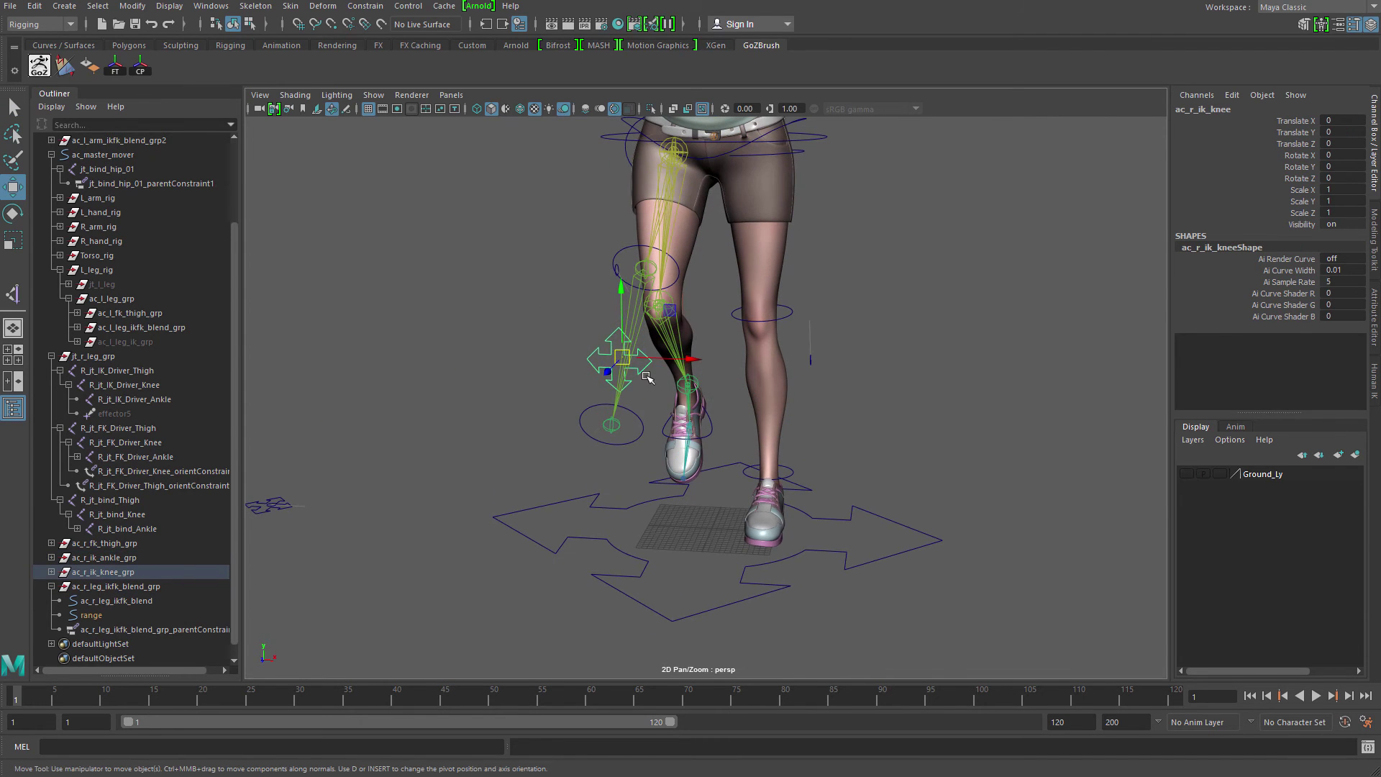
{"action": "left_click_drag", "start_coordinate": [689, 360], "coordinate": [610, 344]}
- Undo the test moves of the IK knee, IK ankle, blend and FK thigh controls
{"action": "key", "text": "ctrl+z"}
{"action": "key", "text": "ctrl+z"}
{"action": "key", "text": "ctrl+z"}
{"action": "key", "text": "ctrl+z"}
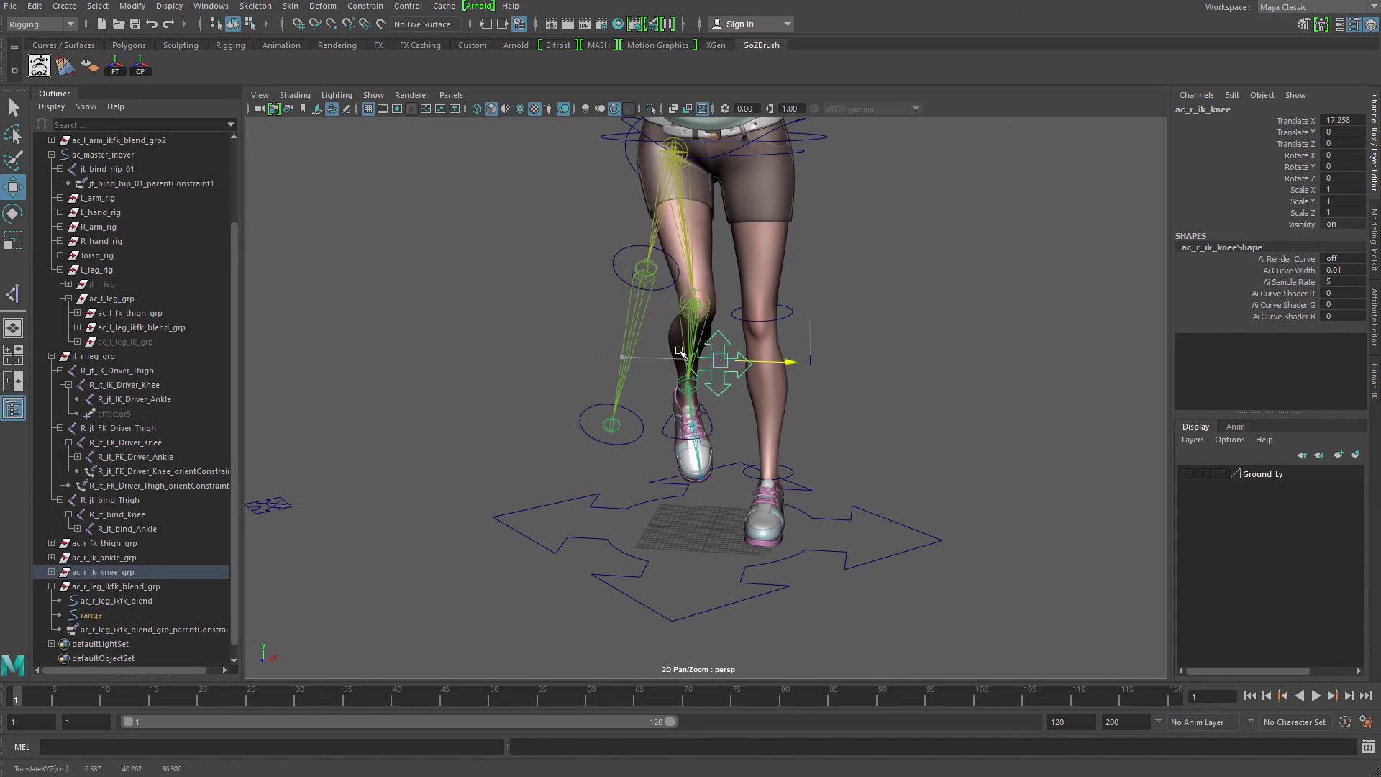
{"action": "key", "text": "ctrl+z"}
{"action": "key", "text": "ctrl+z"}
{"action": "key", "text": "ctrl+z"}
{"action": "key", "text": "ctrl+z"}
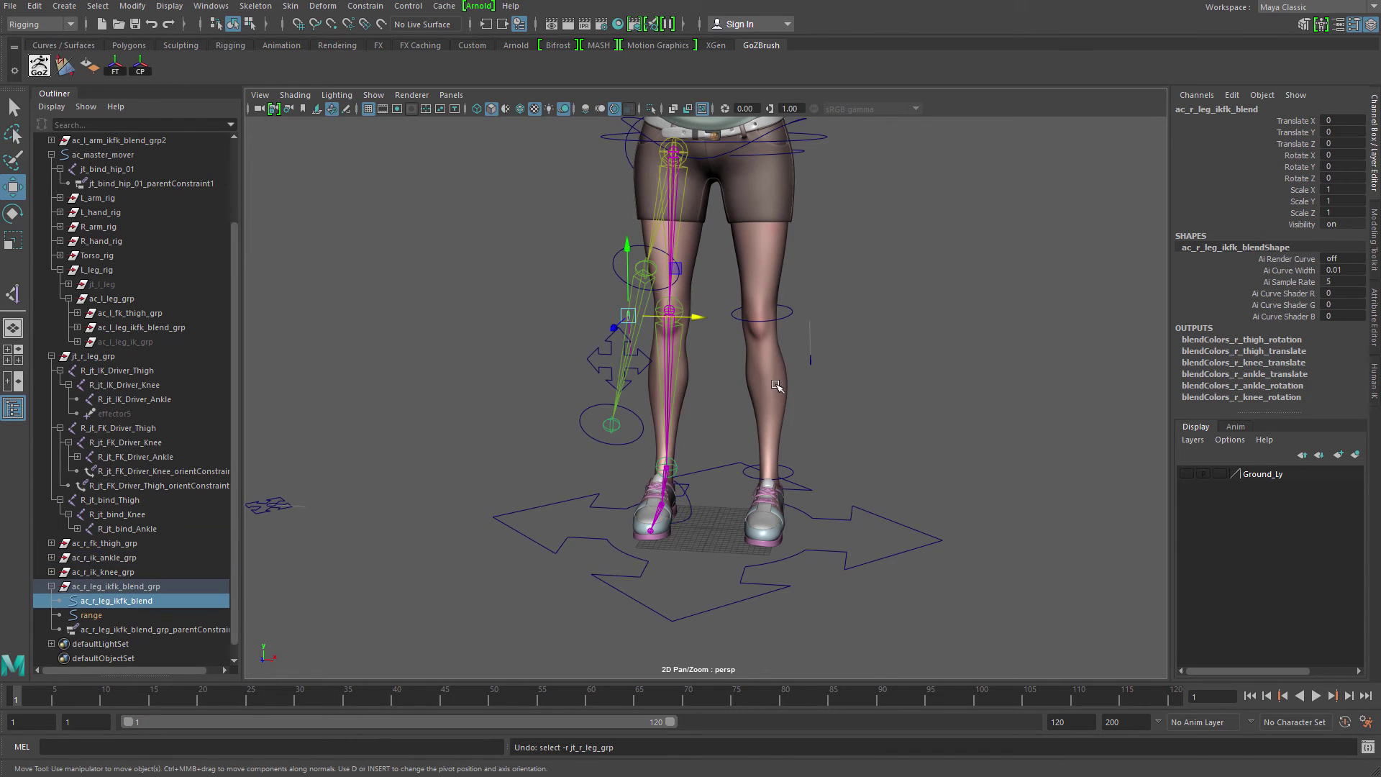
{"action": "key", "text": "ctrl+z"}
{"action": "left_click_drag", "start_coordinate": [765, 388], "coordinate": [601, 393], "text": "alt"}
{"action": "key", "text": "ctrl+z"}
{"action": "middle_click_drag", "start_coordinate": [601, 393], "coordinate": [593, 399], "text": "alt"}
{"action": "scroll", "coordinate": [594, 398], "scroll_direction": "up", "scroll_amount": 6}
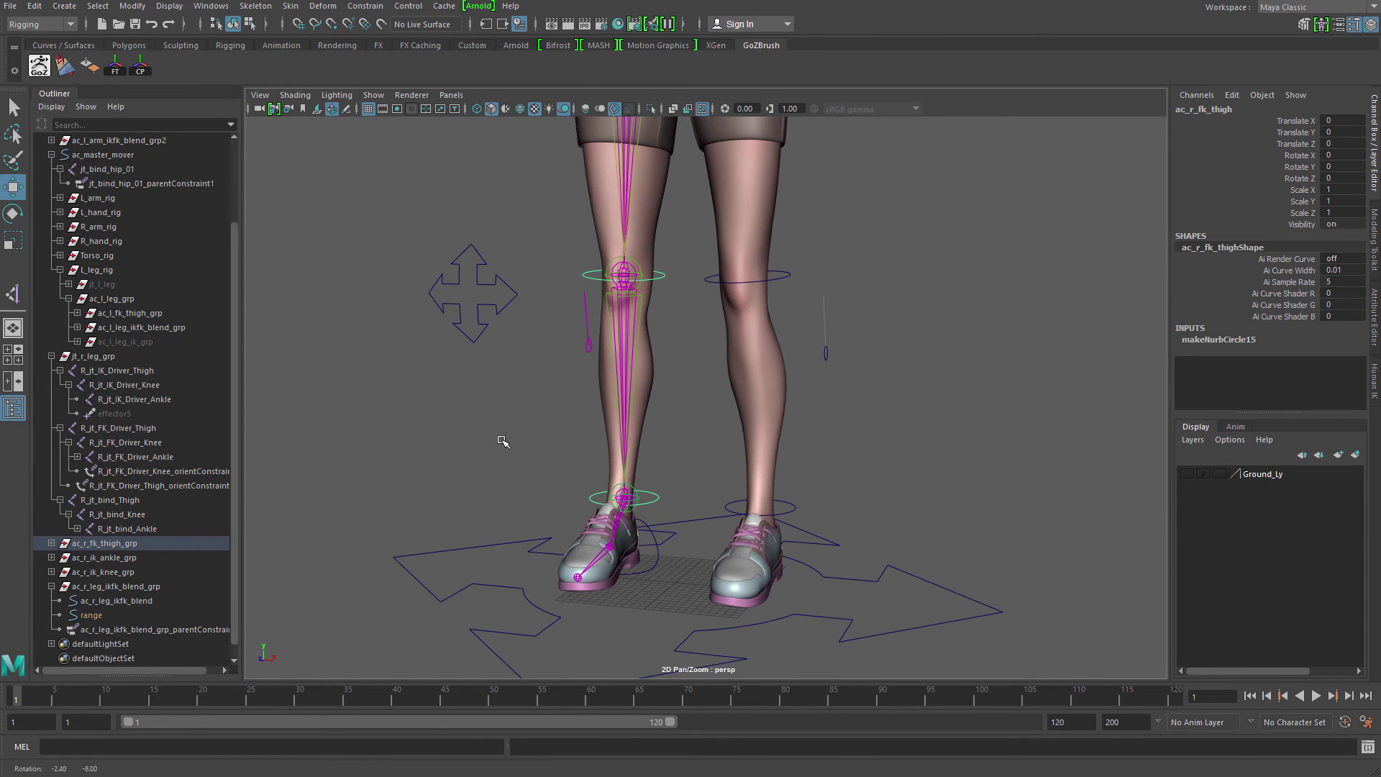
- Collapse the ac_r_leg_ikfk_blend_grp, ac_master_mover and jt_r_leg_grp hierarchies in the Outliner
{"action": "left_click", "coordinate": [51, 586]}
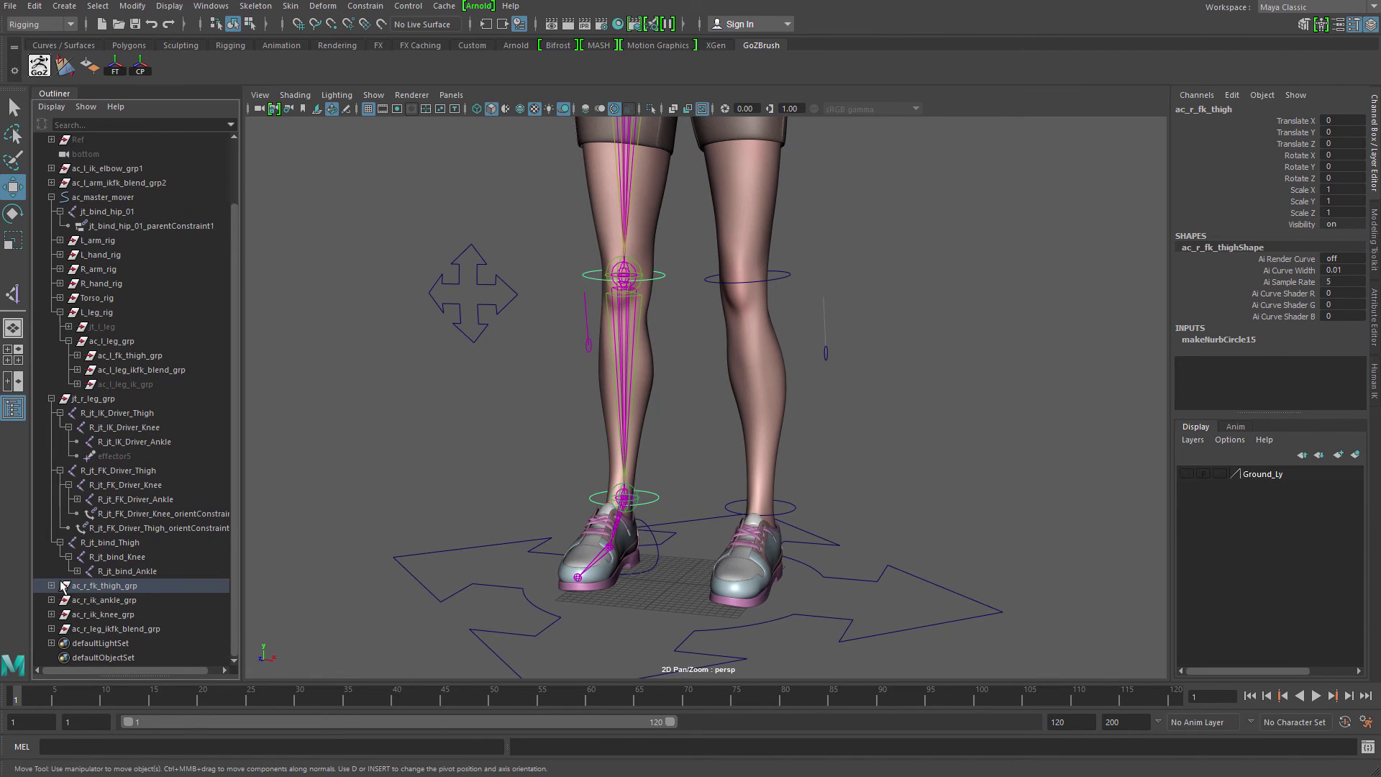
{"action": "left_click", "coordinate": [51, 197]}
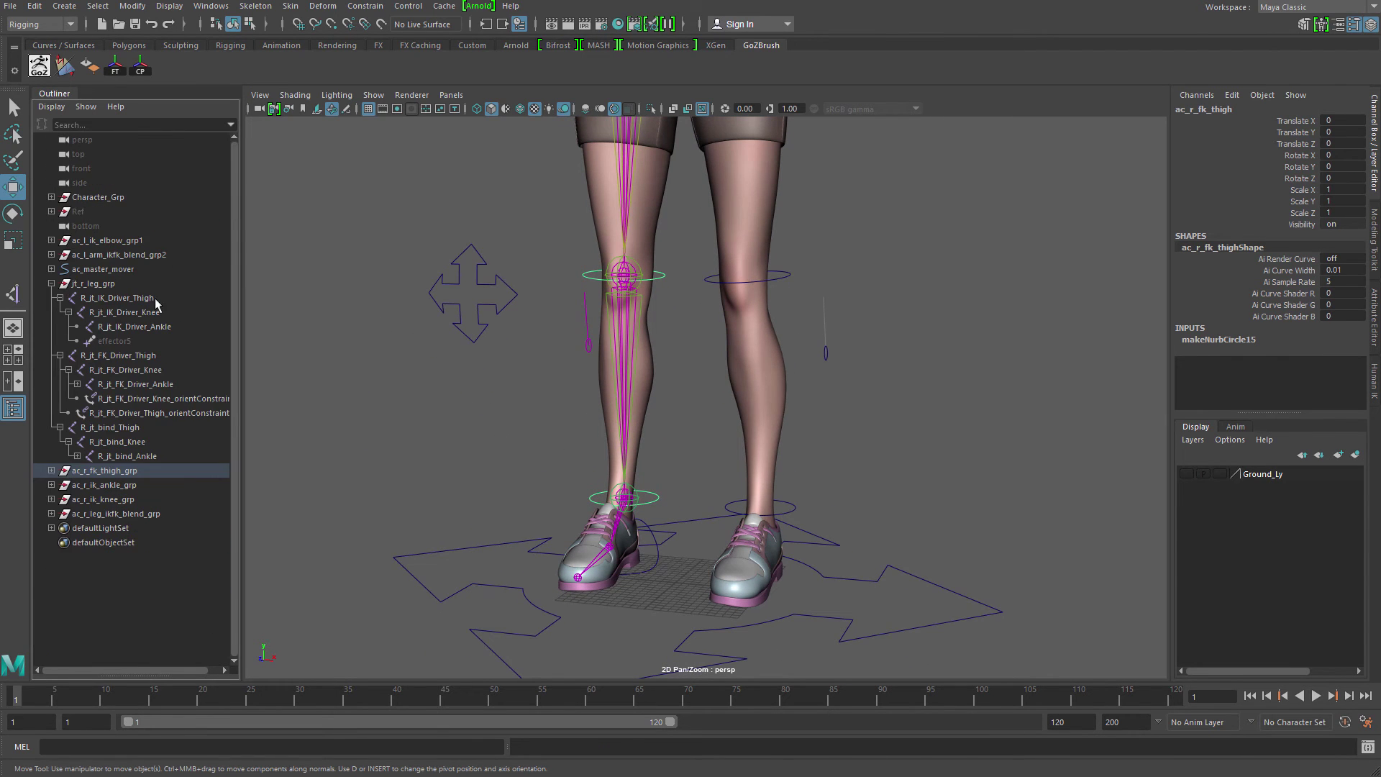
{"action": "left_click", "coordinate": [52, 284]}
- Select the jt_r_leg_grp joint group and hide it
{"action": "left_click", "coordinate": [93, 283]}
{"action": "left_click_drag", "start_coordinate": [432, 330], "coordinate": [383, 391], "text": "alt"}
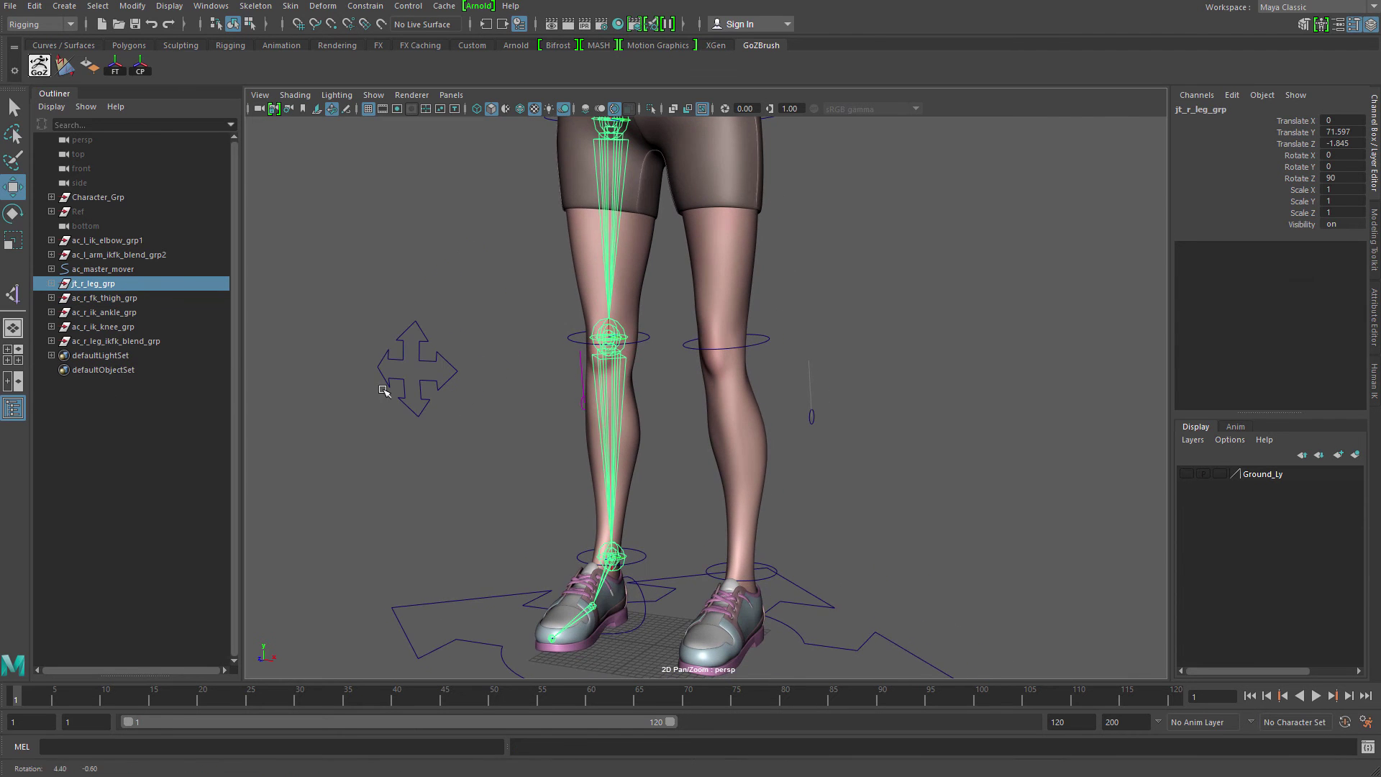
{"action": "middle_click_drag", "start_coordinate": [359, 209], "coordinate": [425, 284], "text": "alt"}
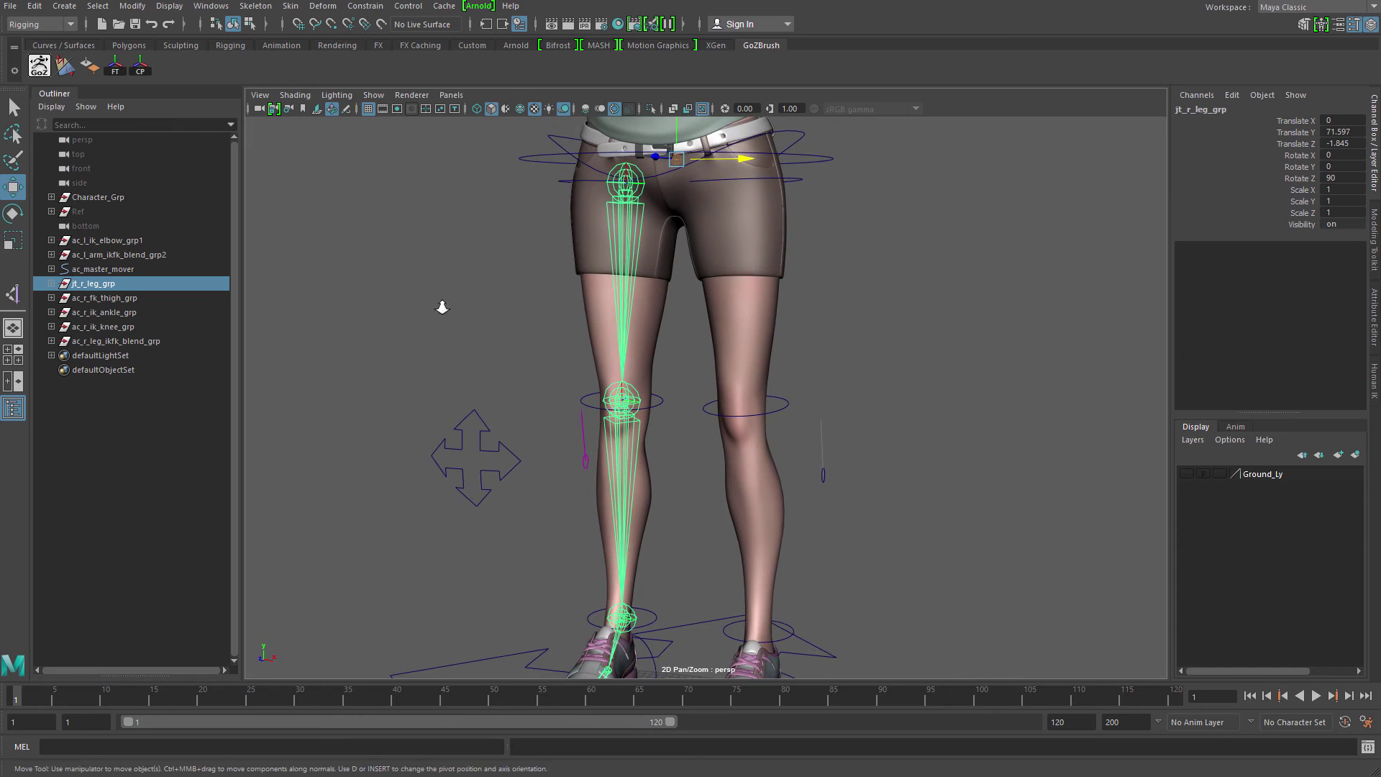
{"action": "right_click_drag", "start_coordinate": [441, 305], "coordinate": [464, 317], "text": "alt"}
{"action": "mouse_move", "coordinate": [459, 322]}
{"action": "middle_mouse_down", "text": "alt"}
{"action": "mouse_move", "coordinate": [471, 302]}
{"action": "mouse_move", "coordinate": [439, 327]}
{"action": "middle_mouse_up", "text": "alt"}
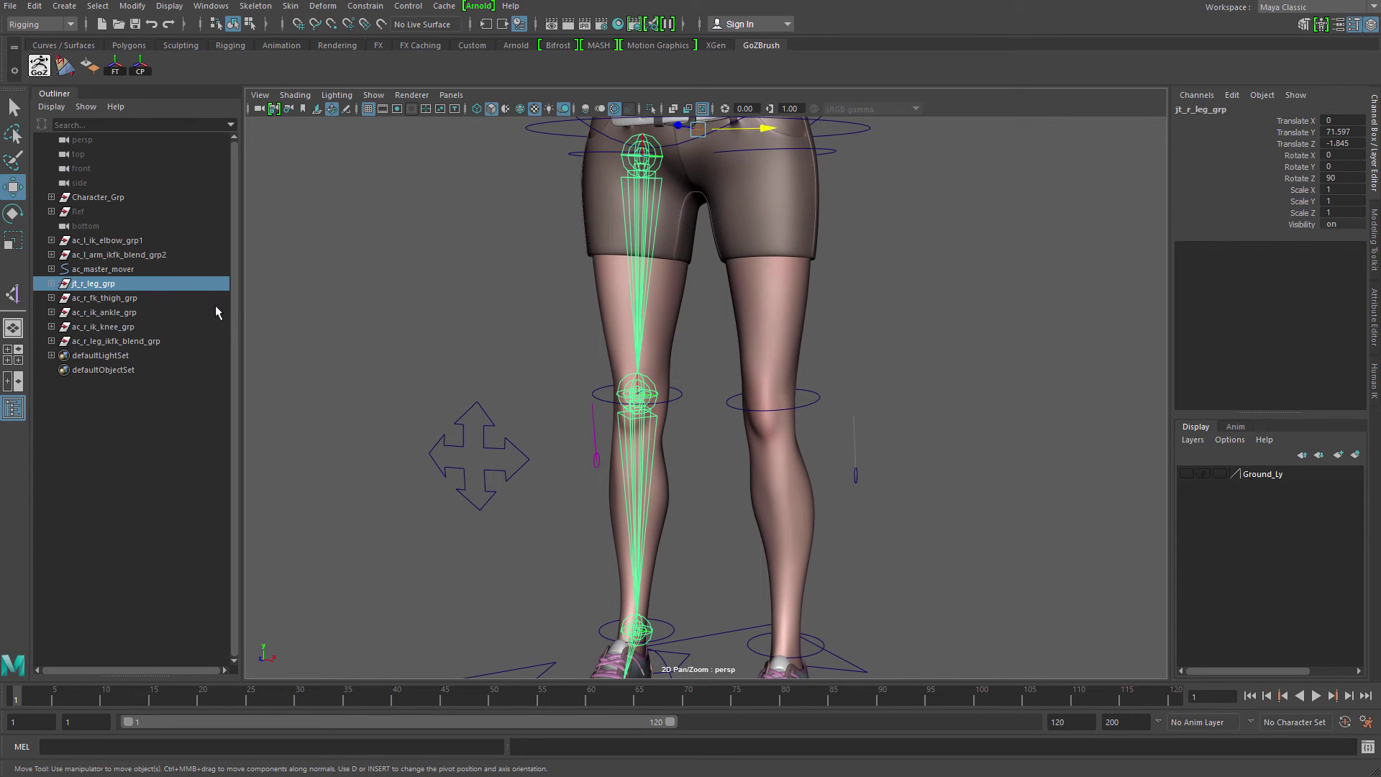
{"action": "key", "text": "ctrl+h"}
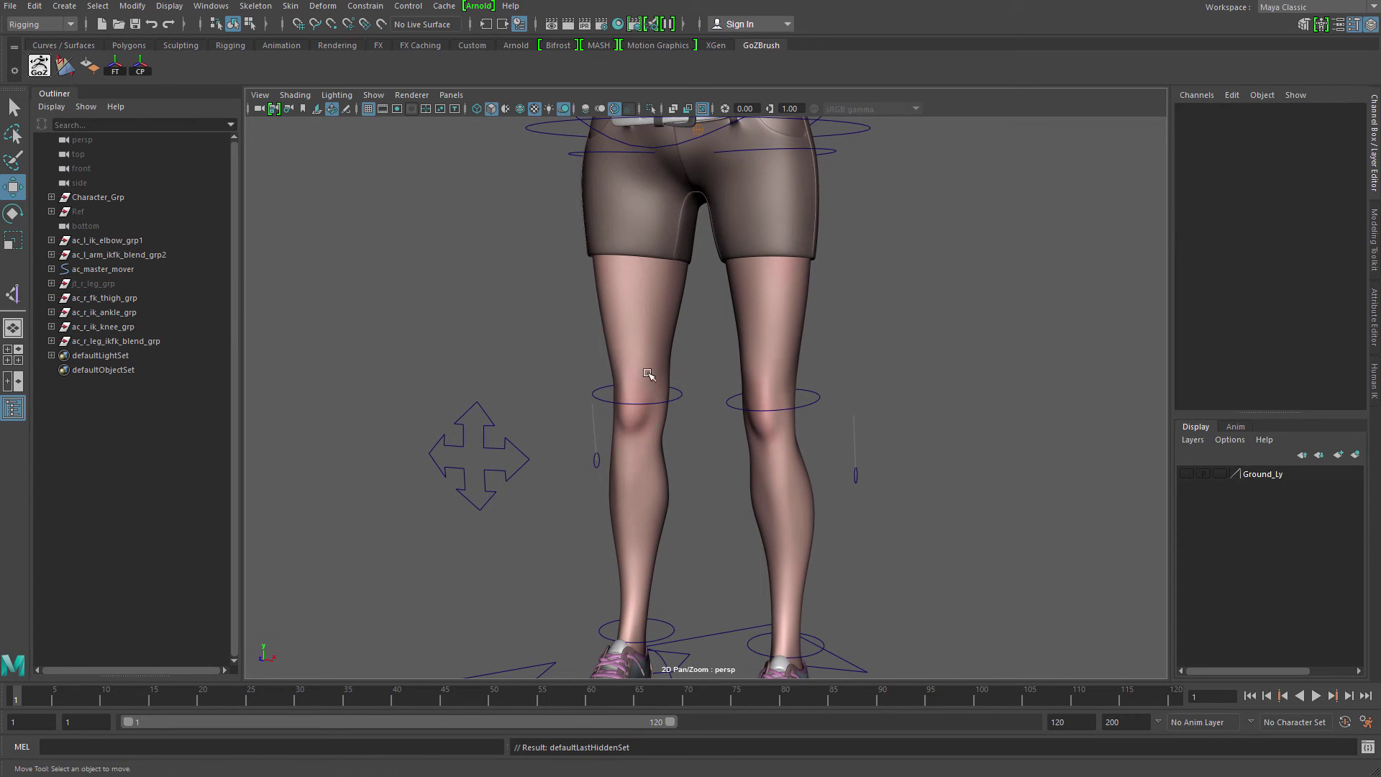
- Group ac_r_ik_ankle_grp and ac_r_ik_knee_grp together and name the new group ac_r_ik_leg_grp
{"action": "left_click", "coordinate": [115, 298]}
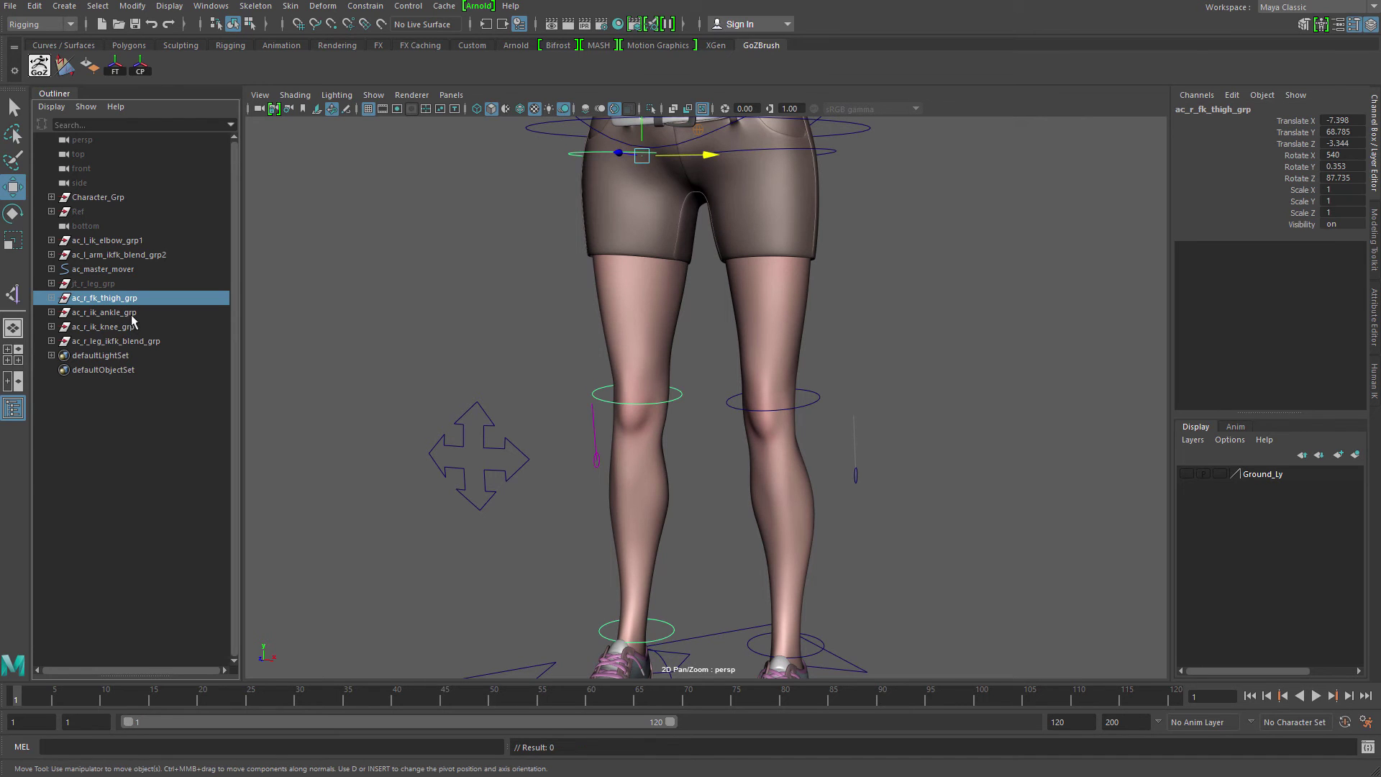
{"action": "middle_click_drag", "start_coordinate": [461, 292], "coordinate": [548, 231], "text": "alt"}
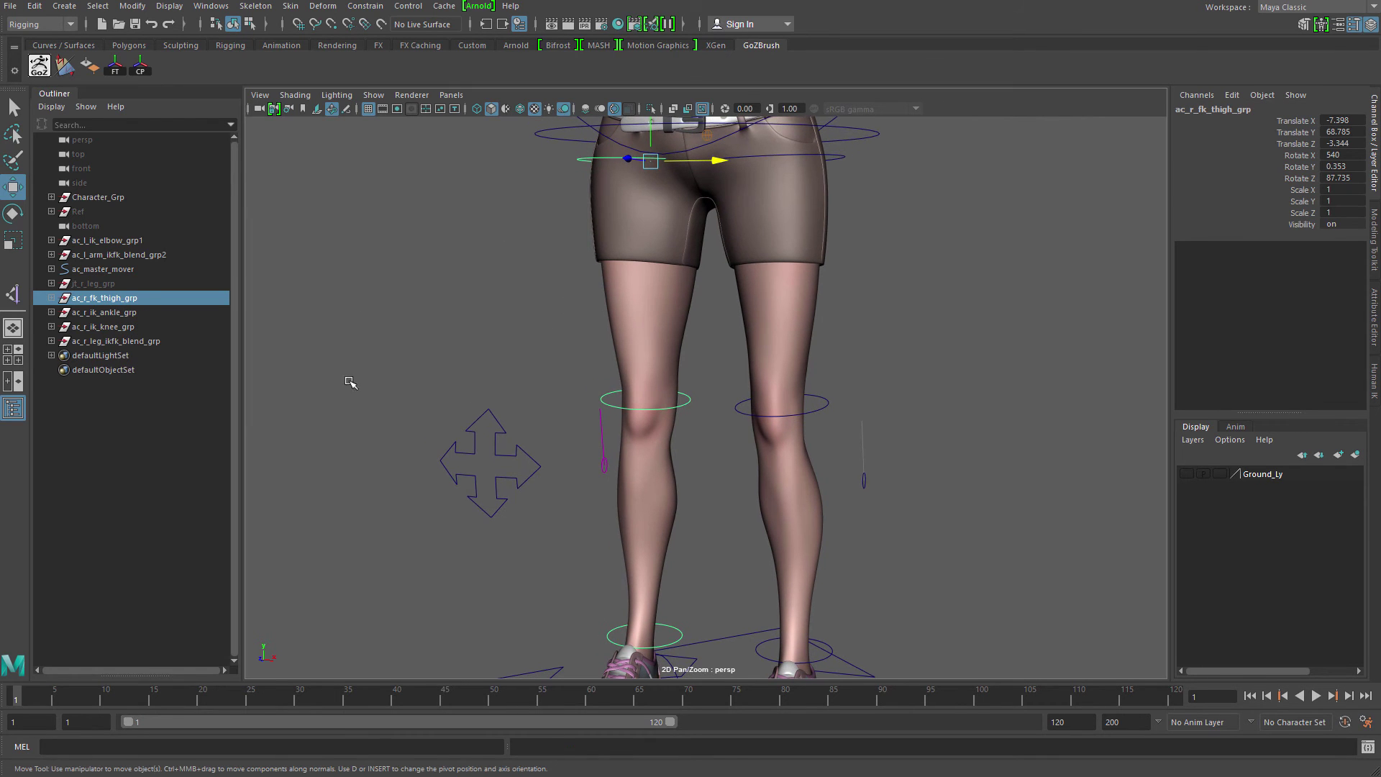
{"action": "left_click", "coordinate": [136, 313]}
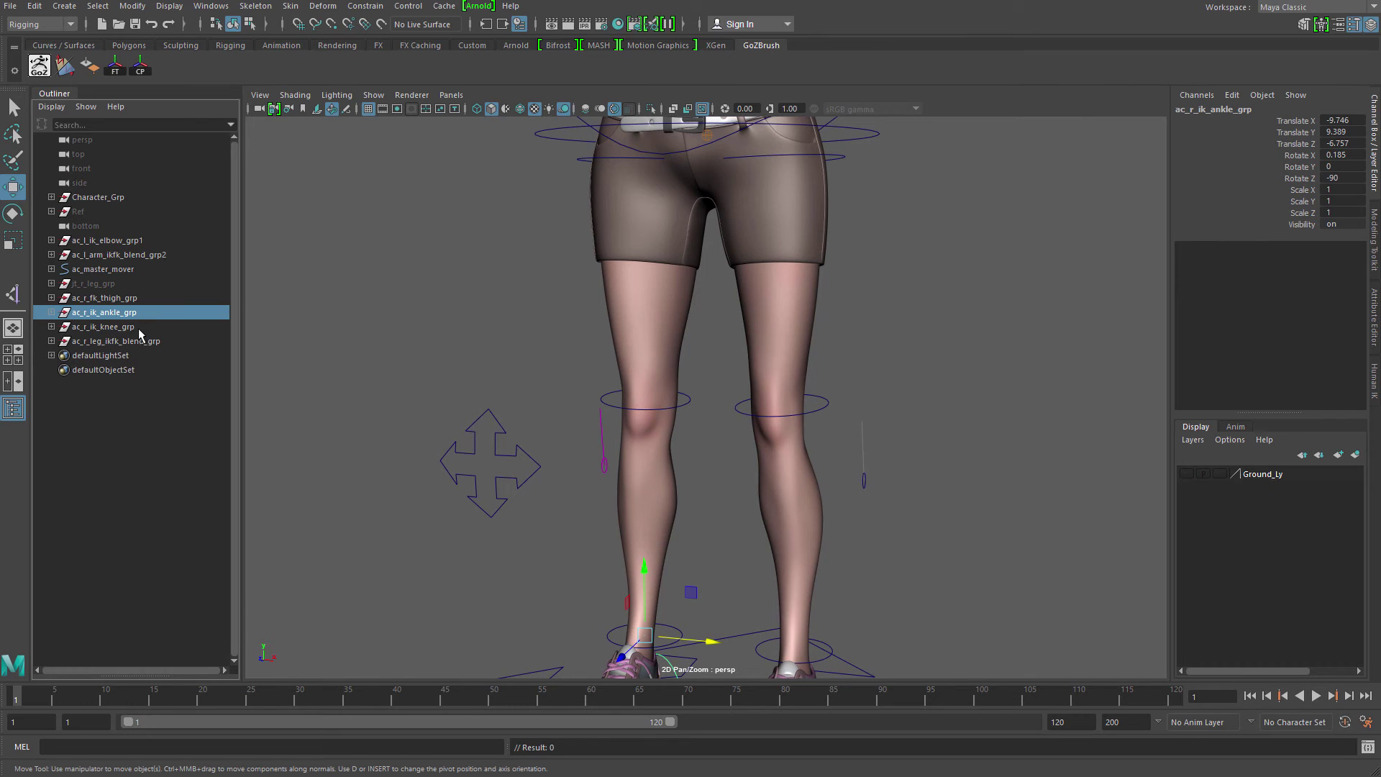
{"action": "left_click", "coordinate": [115, 326], "text": "shift"}
{"action": "left_click_drag", "start_coordinate": [380, 273], "coordinate": [382, 311], "text": "alt"}
{"action": "key", "text": "ctrl+g"}
{"action": "double_click", "coordinate": [115, 328]}
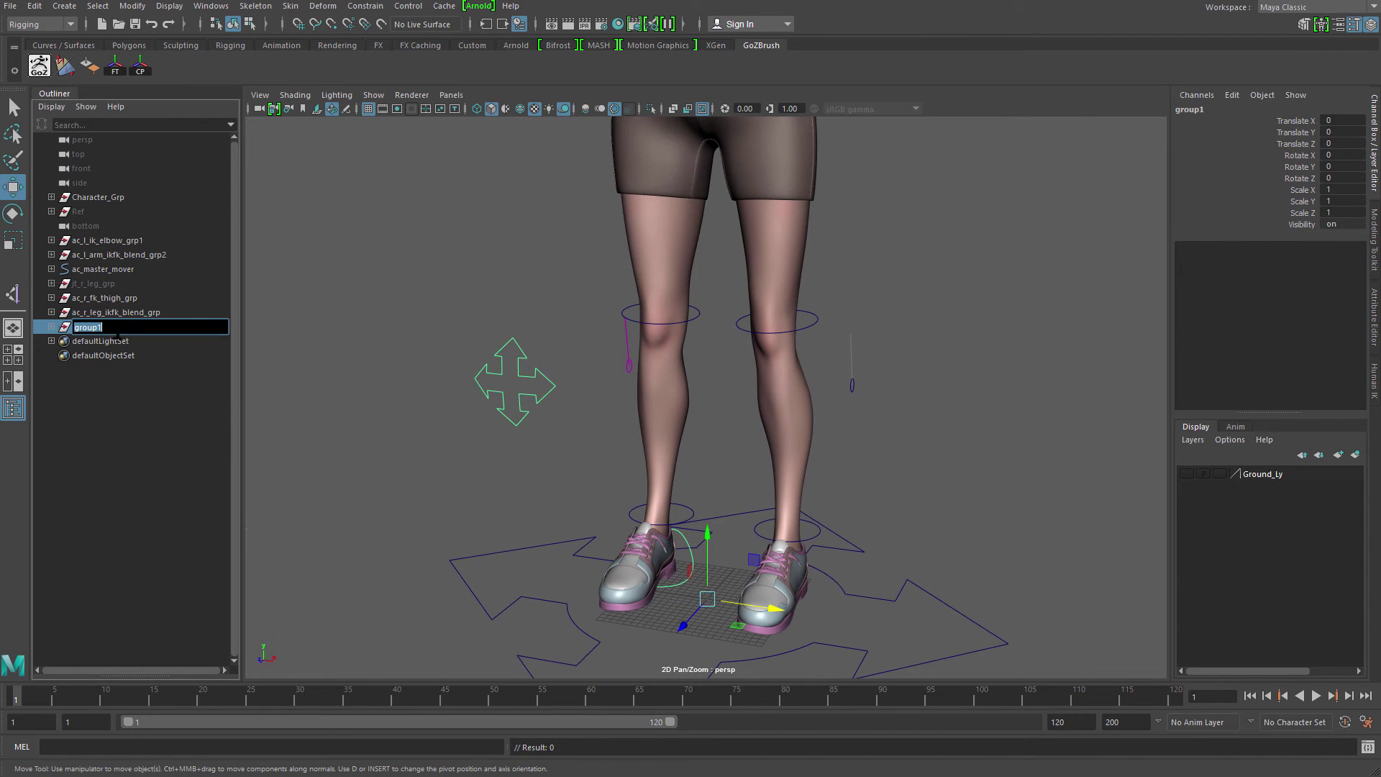
{"action": "type", "text": "ac_r_ik_leg_grp"}
{"action": "key", "text": "Return"}
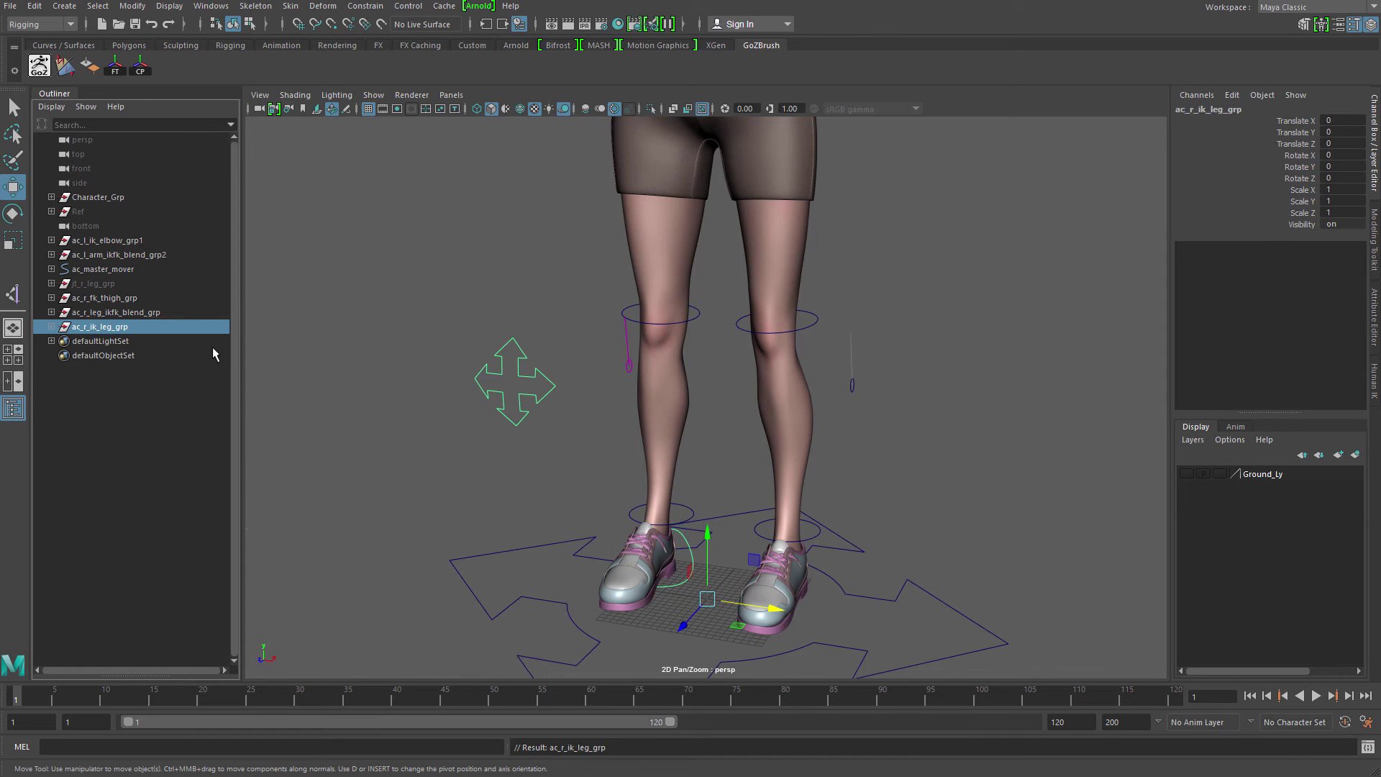
- Group ac_r_fk_thigh_grp, ac_r_leg_ikfk_blend_grp and ac_r_ik_leg_grp together and name the new group ac_r_leg_grp
{"action": "scroll", "coordinate": [705, 427], "scroll_direction": "up", "scroll_amount": 3}
{"action": "scroll", "coordinate": [705, 427], "scroll_direction": "down", "scroll_amount": 3}
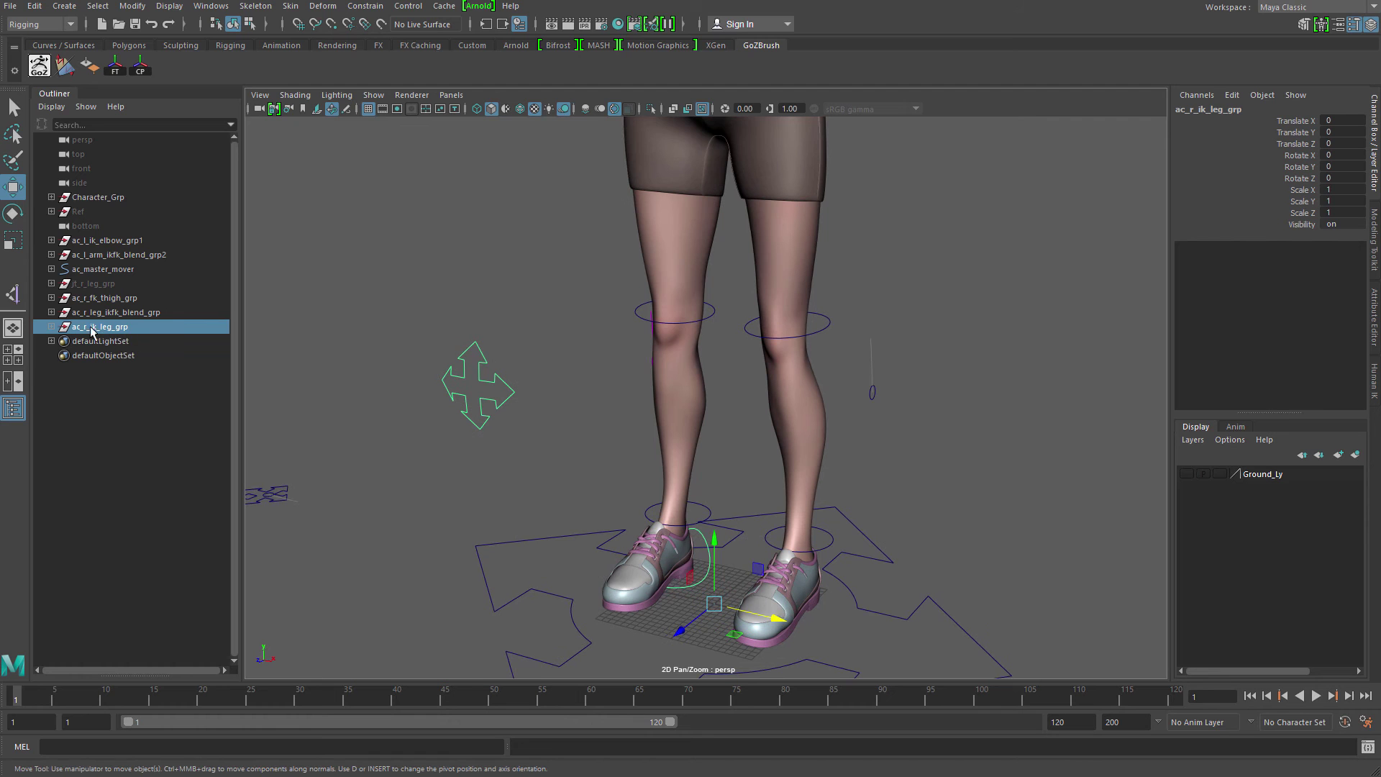
{"action": "left_click", "coordinate": [148, 312]}
{"action": "key", "text": "f"}
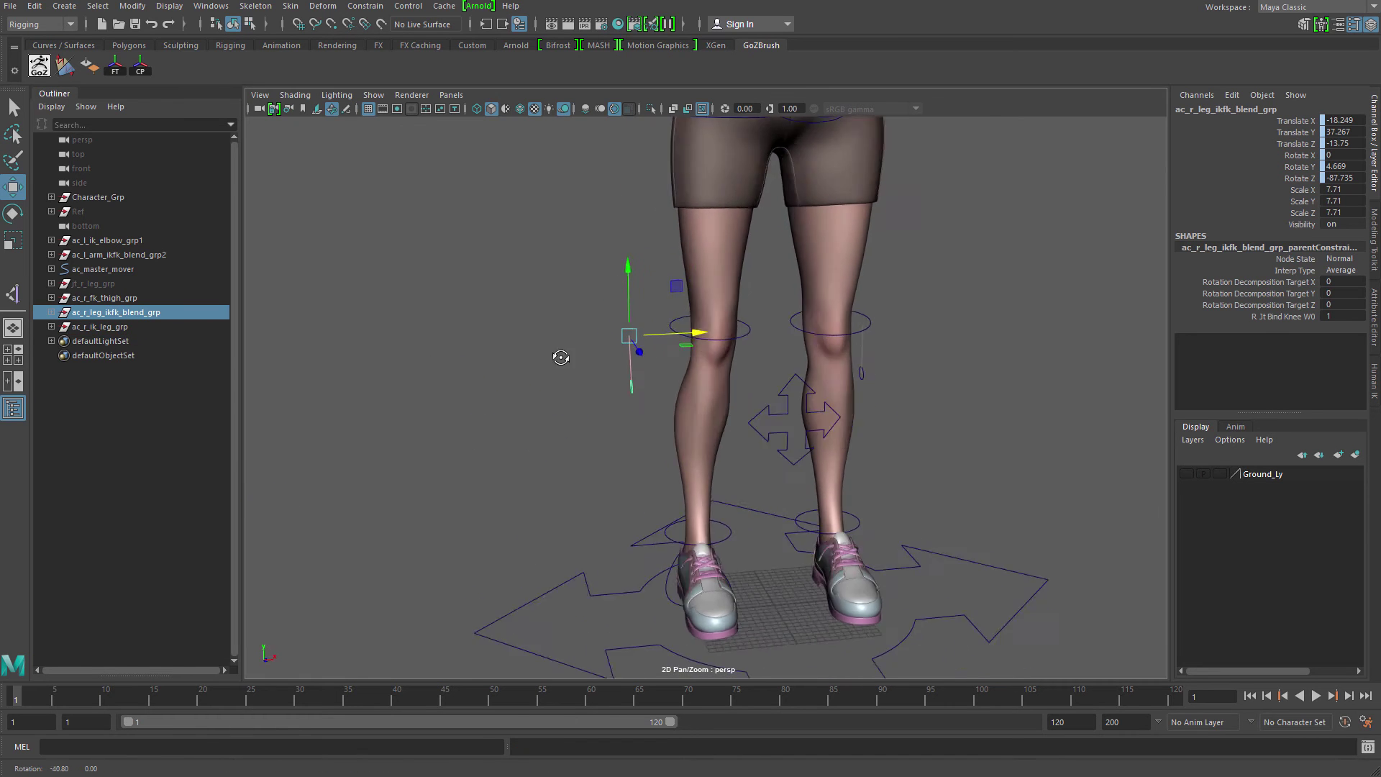
{"action": "left_click", "coordinate": [145, 328]}
{"action": "left_click", "coordinate": [149, 302], "text": "shift"}
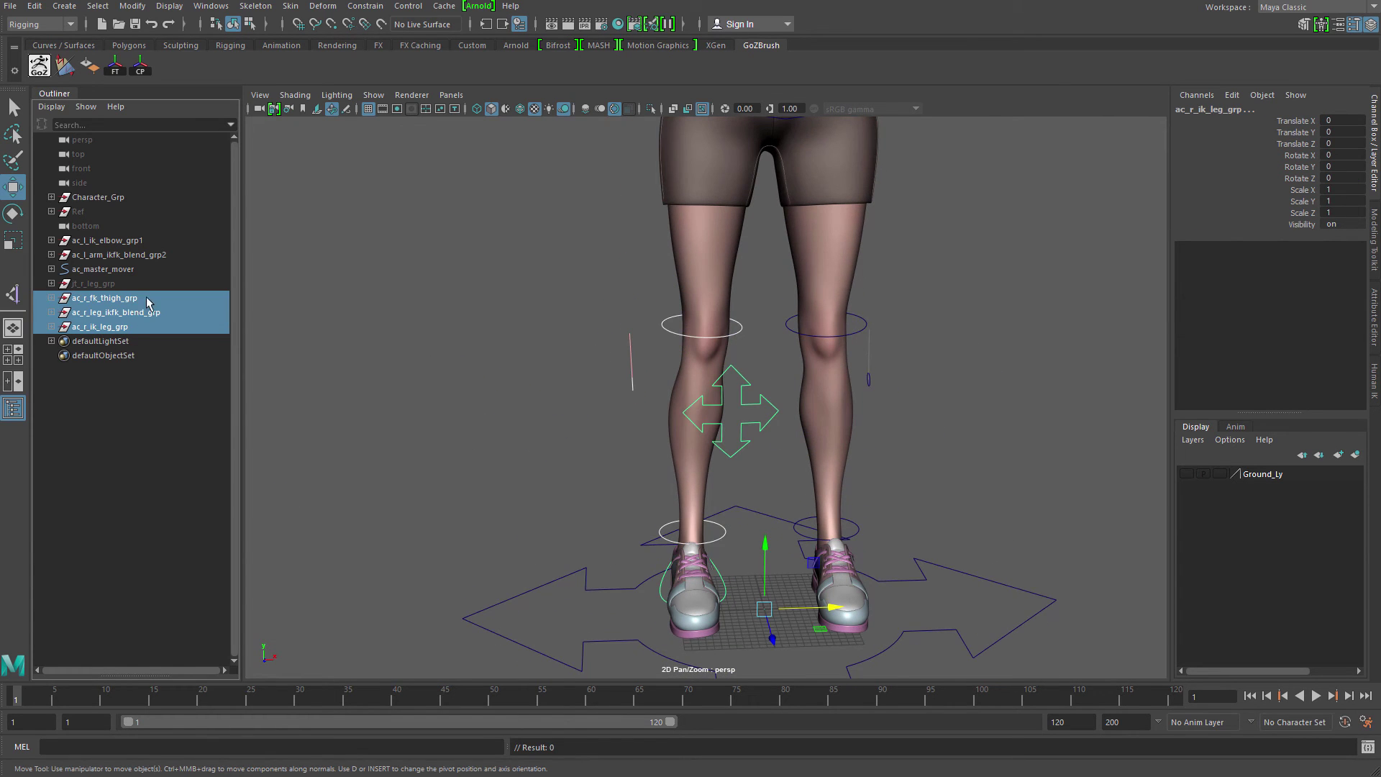
{"action": "key", "text": "ctrl+g"}
{"action": "double_click", "coordinate": [162, 297]}
{"action": "type", "text": "ac_r_"}
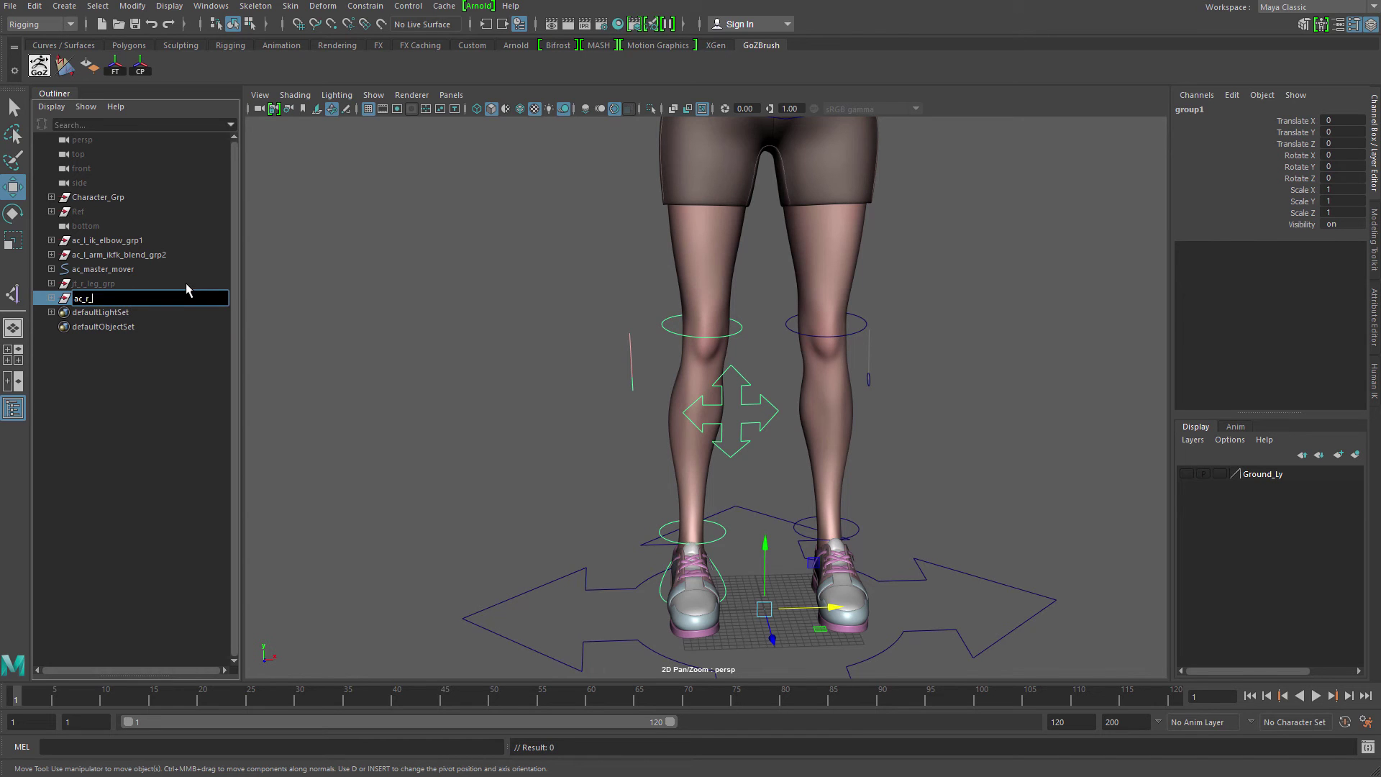
{"action": "type", "text": "leg_grp"}
{"action": "key", "text": "Return"}
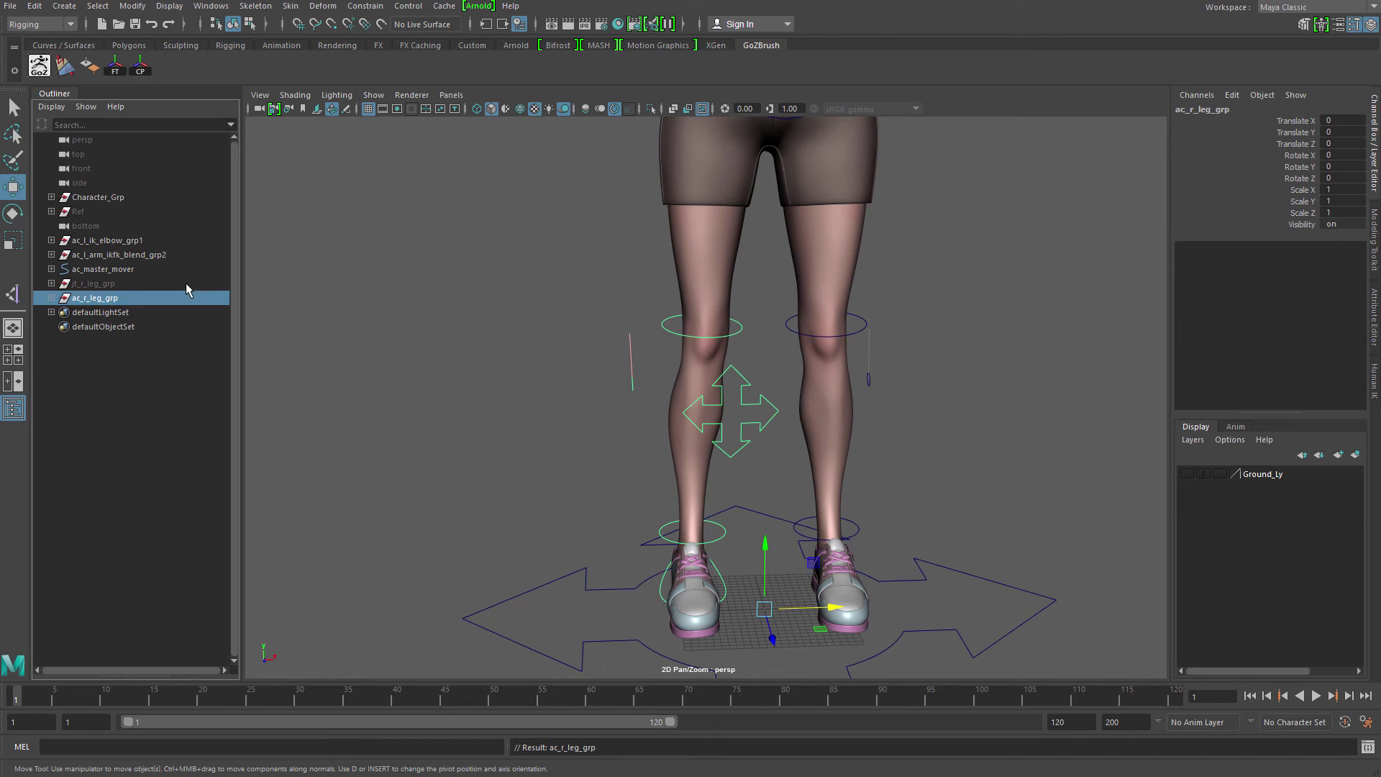
- Group jt_r_leg_grp and ac_r_leg_grp together under a new parent group named ac_r_leg_grp
{"action": "middle_click_drag", "start_coordinate": [506, 363], "coordinate": [441, 333], "text": "alt"}
{"action": "left_click_drag", "start_coordinate": [441, 333], "coordinate": [392, 357], "text": "alt"}
{"action": "right_click_drag", "start_coordinate": [392, 356], "coordinate": [539, 367], "text": "alt"}
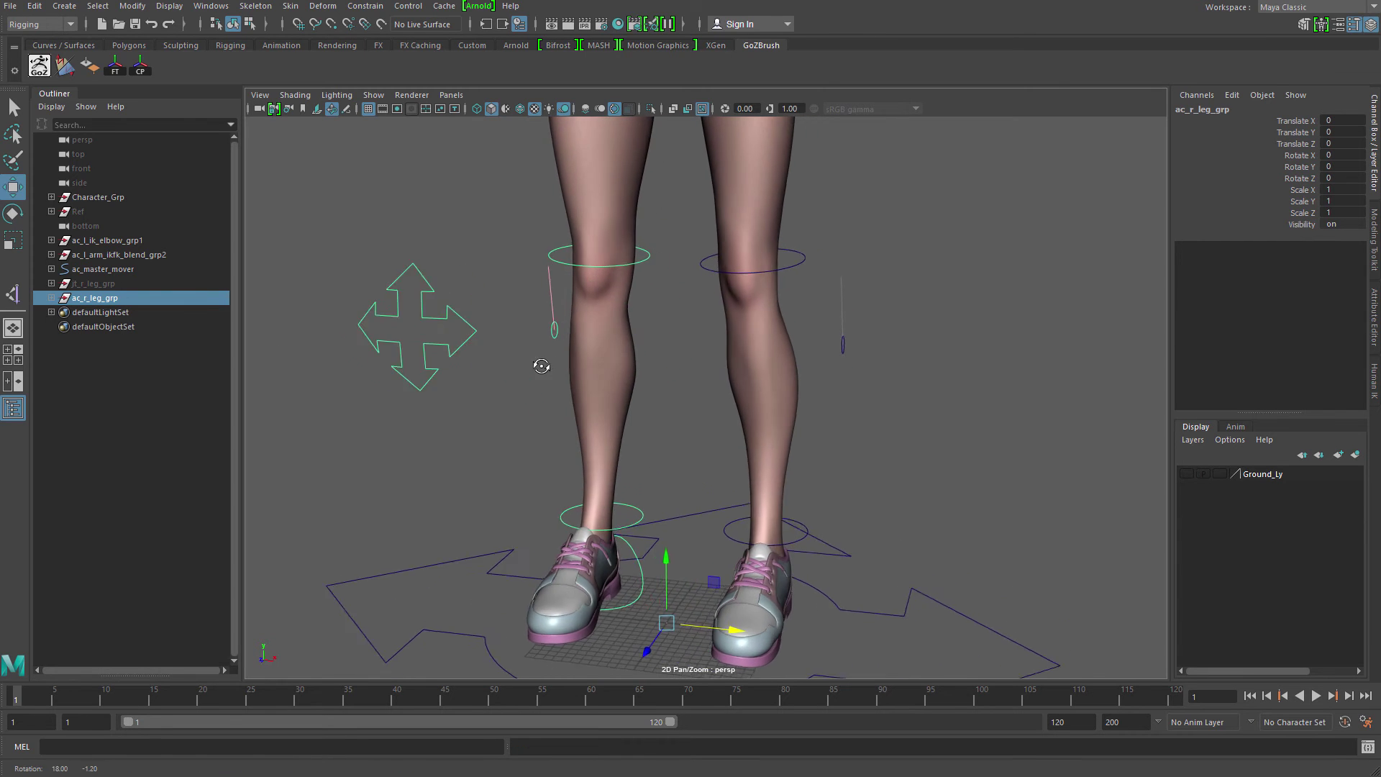
{"action": "middle_click_drag", "start_coordinate": [479, 284], "coordinate": [559, 370], "text": "alt"}
{"action": "right_click_drag", "start_coordinate": [559, 370], "coordinate": [543, 235], "text": "alt"}
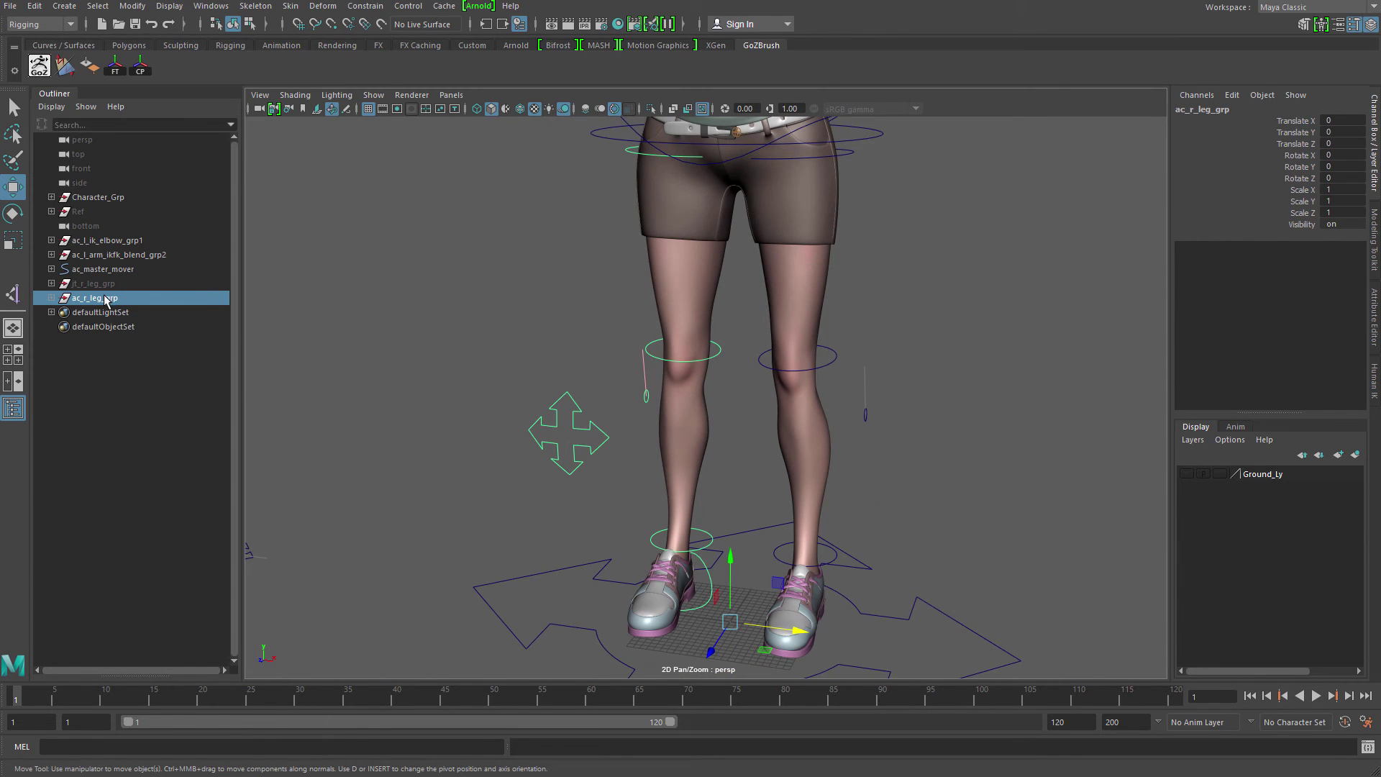
{"action": "left_click", "coordinate": [141, 395]}
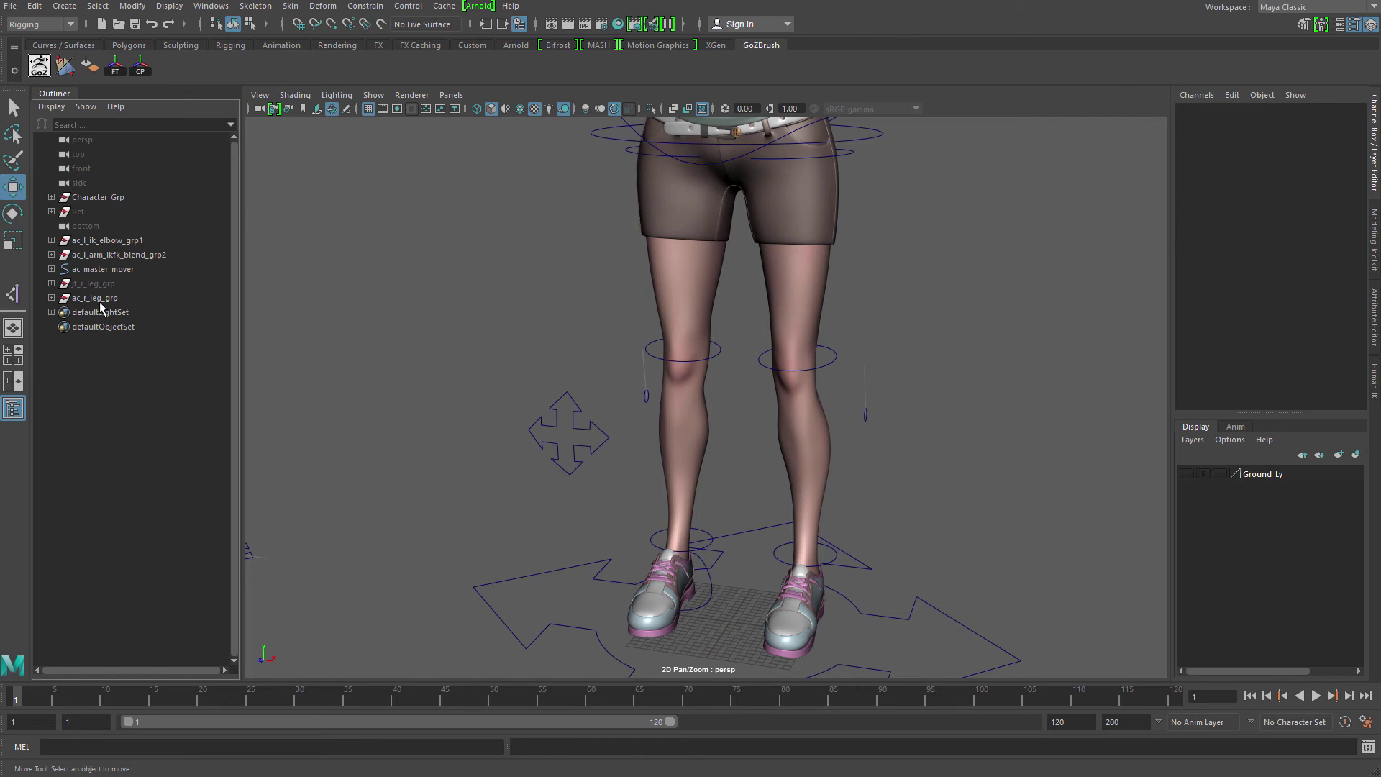
{"action": "left_click", "coordinate": [99, 298]}
{"action": "left_click", "coordinate": [101, 284], "text": "ctrl"}
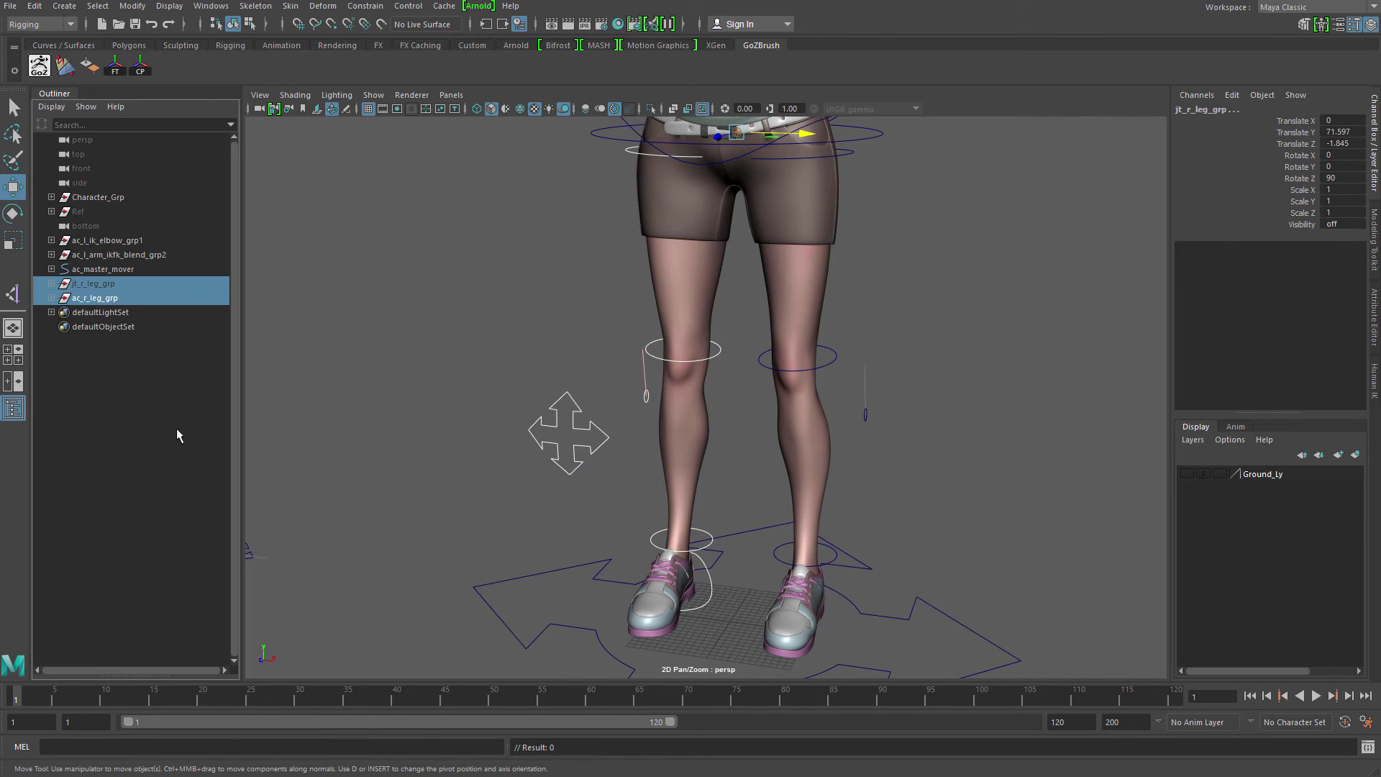
{"action": "key", "text": "ctrl+g"}
{"action": "double_click", "coordinate": [112, 286]}
{"action": "type", "text": "ac_r_leg_grp"}
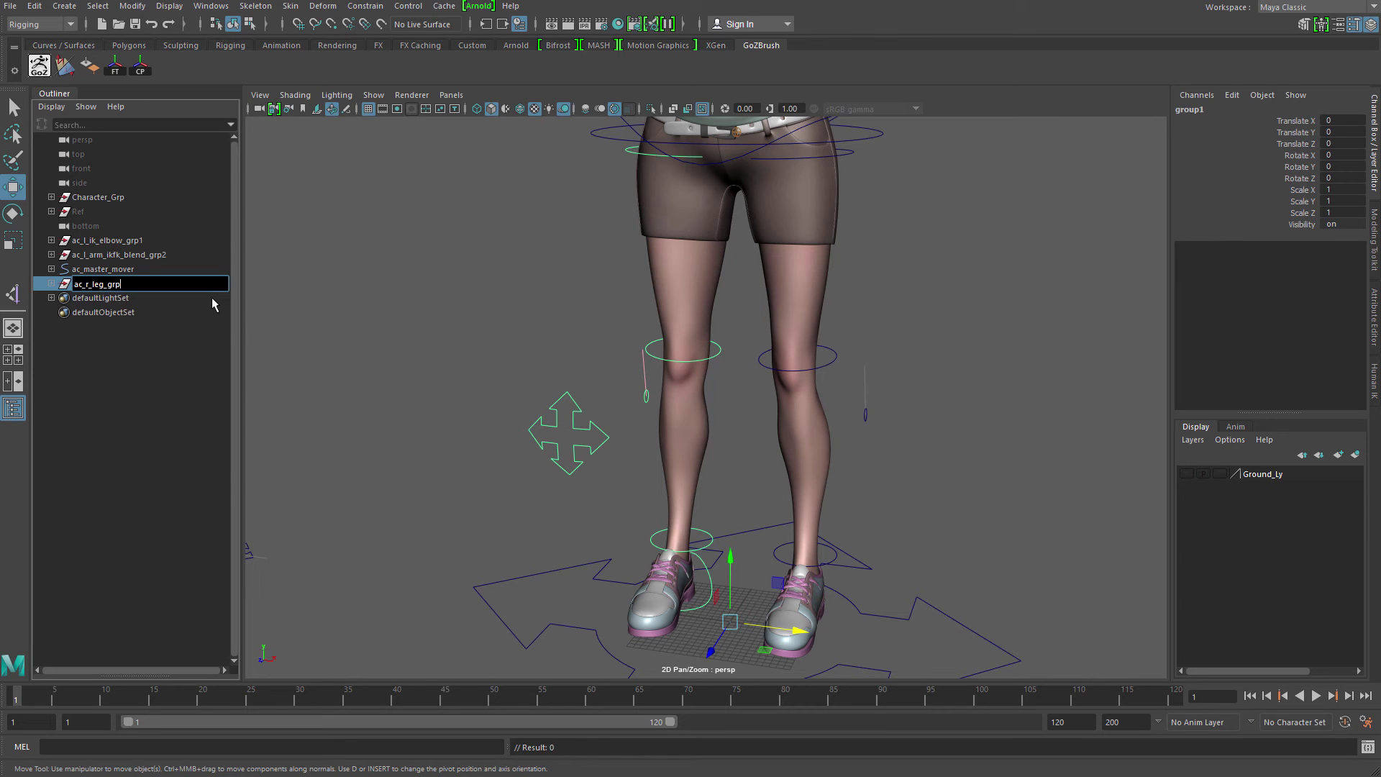
{"action": "key", "text": "Return"}
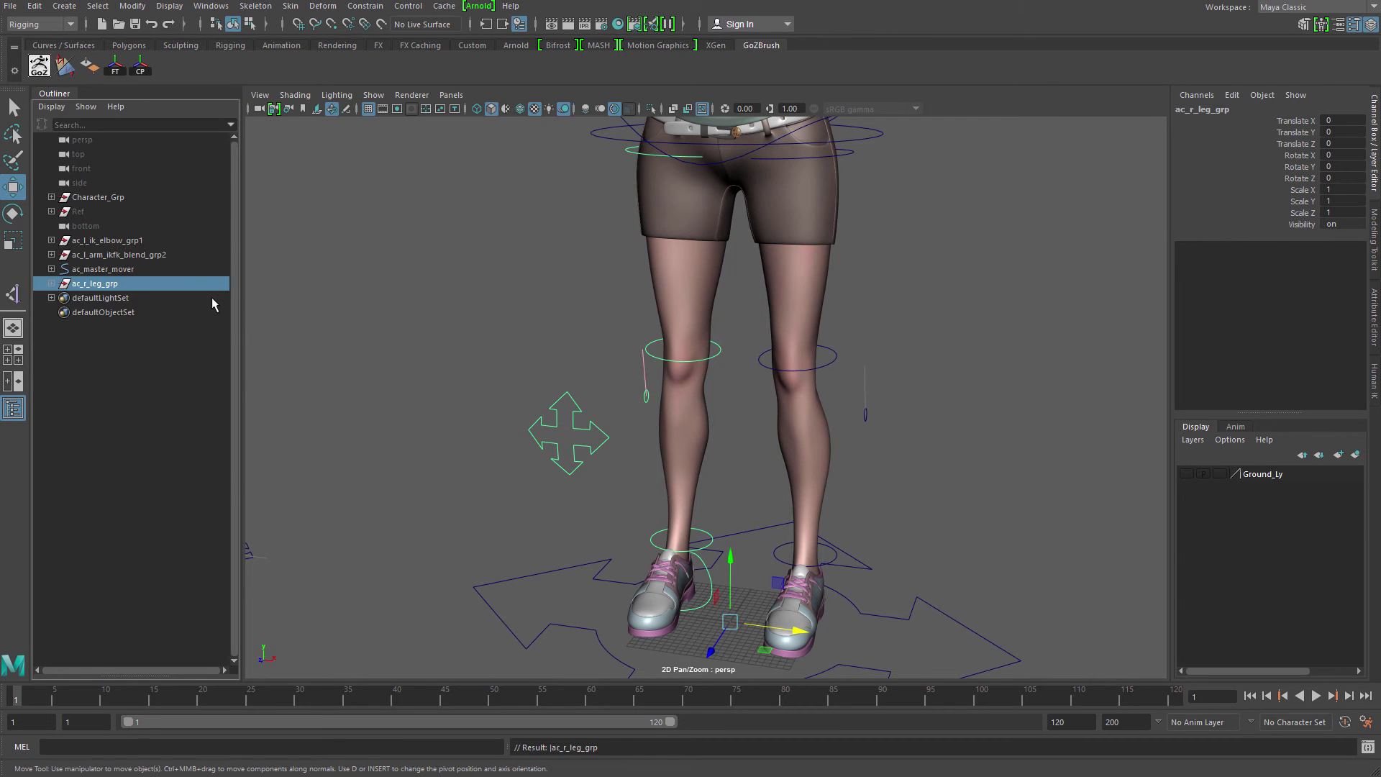
- Rename the top-level right leg group to R_leg_rig
{"action": "middle_click_drag", "start_coordinate": [695, 397], "coordinate": [709, 428], "text": "alt"}
{"action": "right_click_drag", "start_coordinate": [709, 428], "coordinate": [626, 400], "text": "alt"}
{"action": "left_click_drag", "start_coordinate": [626, 400], "coordinate": [604, 394], "text": "alt"}
{"action": "middle_click_drag", "start_coordinate": [624, 394], "coordinate": [626, 339], "text": "alt"}
{"action": "right_click_drag", "start_coordinate": [626, 339], "coordinate": [655, 347], "text": "alt"}
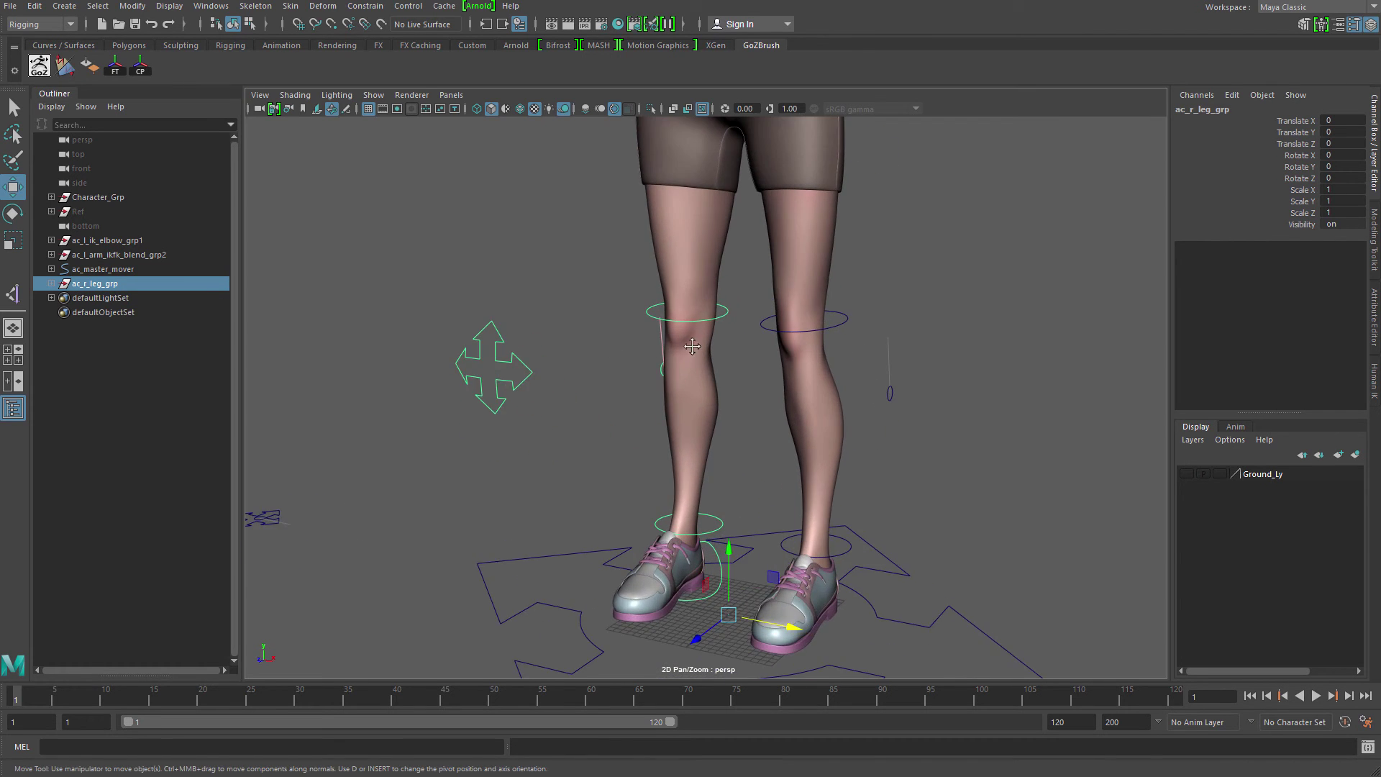
{"action": "middle_click_drag", "start_coordinate": [686, 341], "coordinate": [713, 387], "text": "alt"}
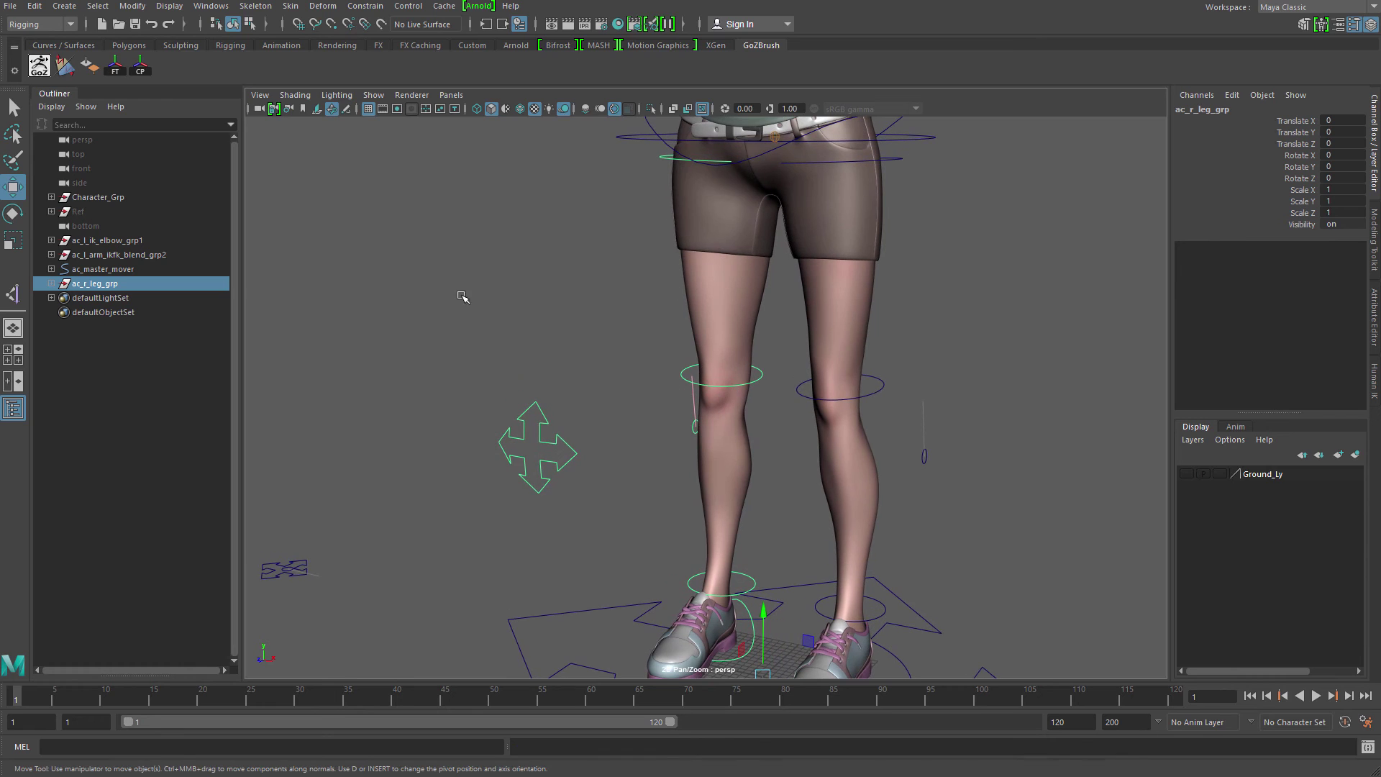
{"action": "double_click", "coordinate": [108, 284]}
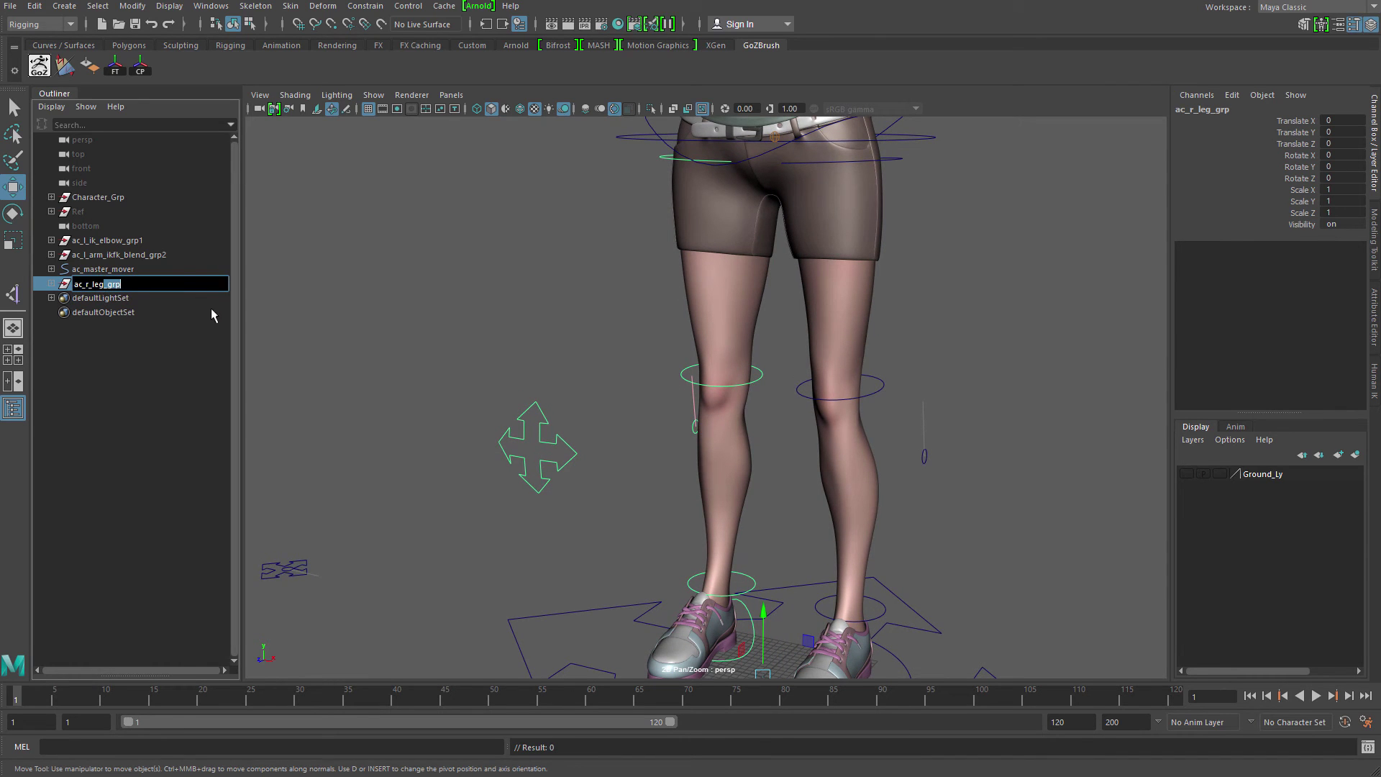
{"action": "key", "text": "BackSpace"}
{"action": "type", "text": "leg_rig"}
{"action": "key", "text": "Return"}
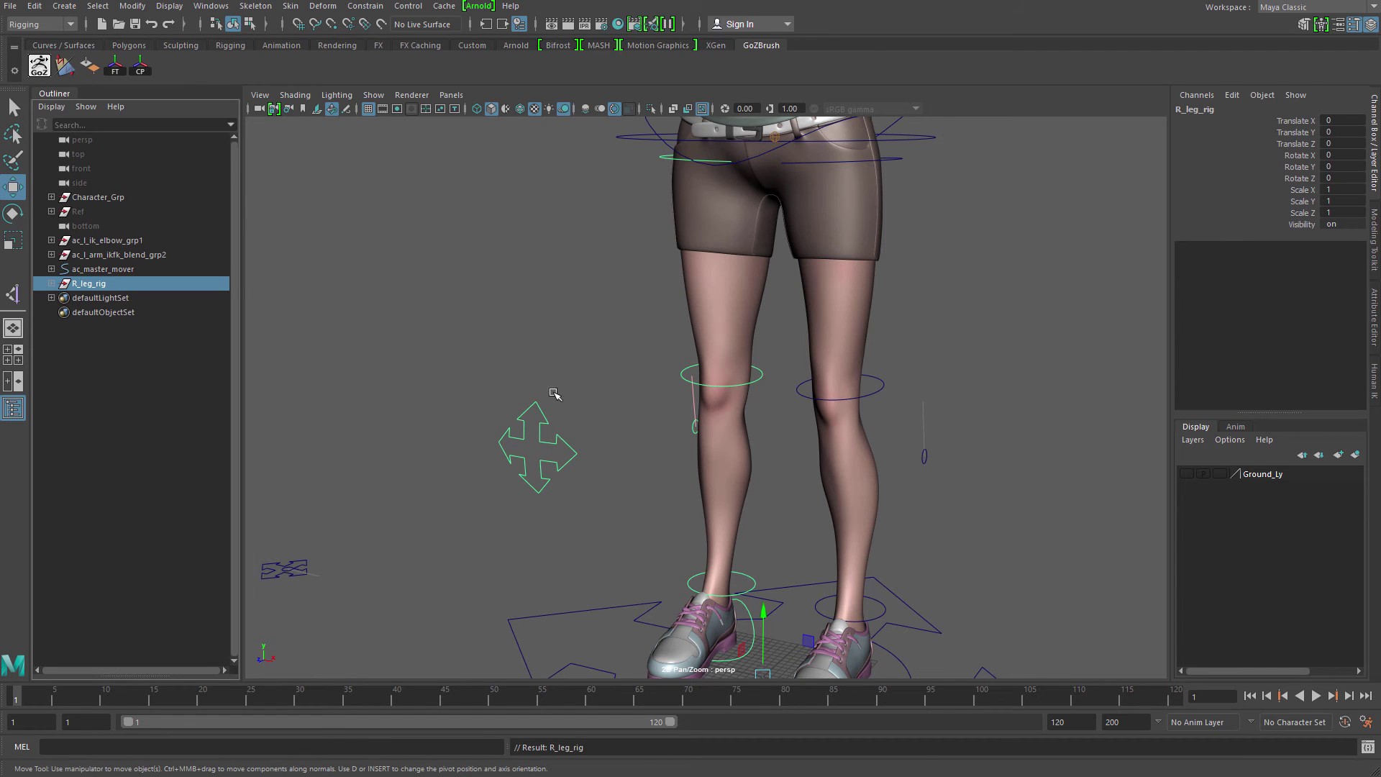
- Parent R_leg_rig under ac_master_mover, expand the mover's hierarchy and select R_leg_rig inside it
{"action": "left_click_drag", "start_coordinate": [555, 394], "coordinate": [541, 356], "text": "alt"}
{"action": "middle_click_drag", "start_coordinate": [541, 356], "coordinate": [534, 230], "text": "alt"}
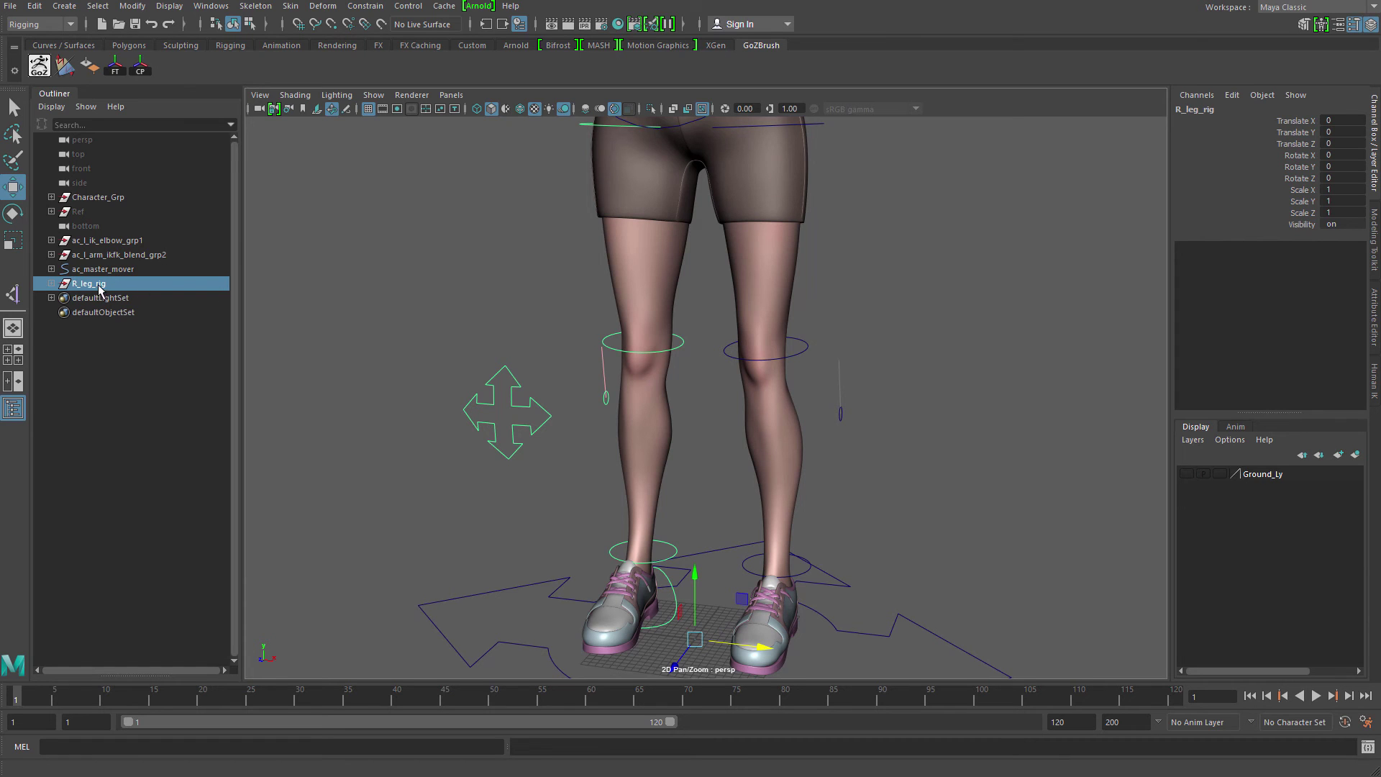
{"action": "middle_click_drag", "start_coordinate": [100, 290], "coordinate": [115, 272]}
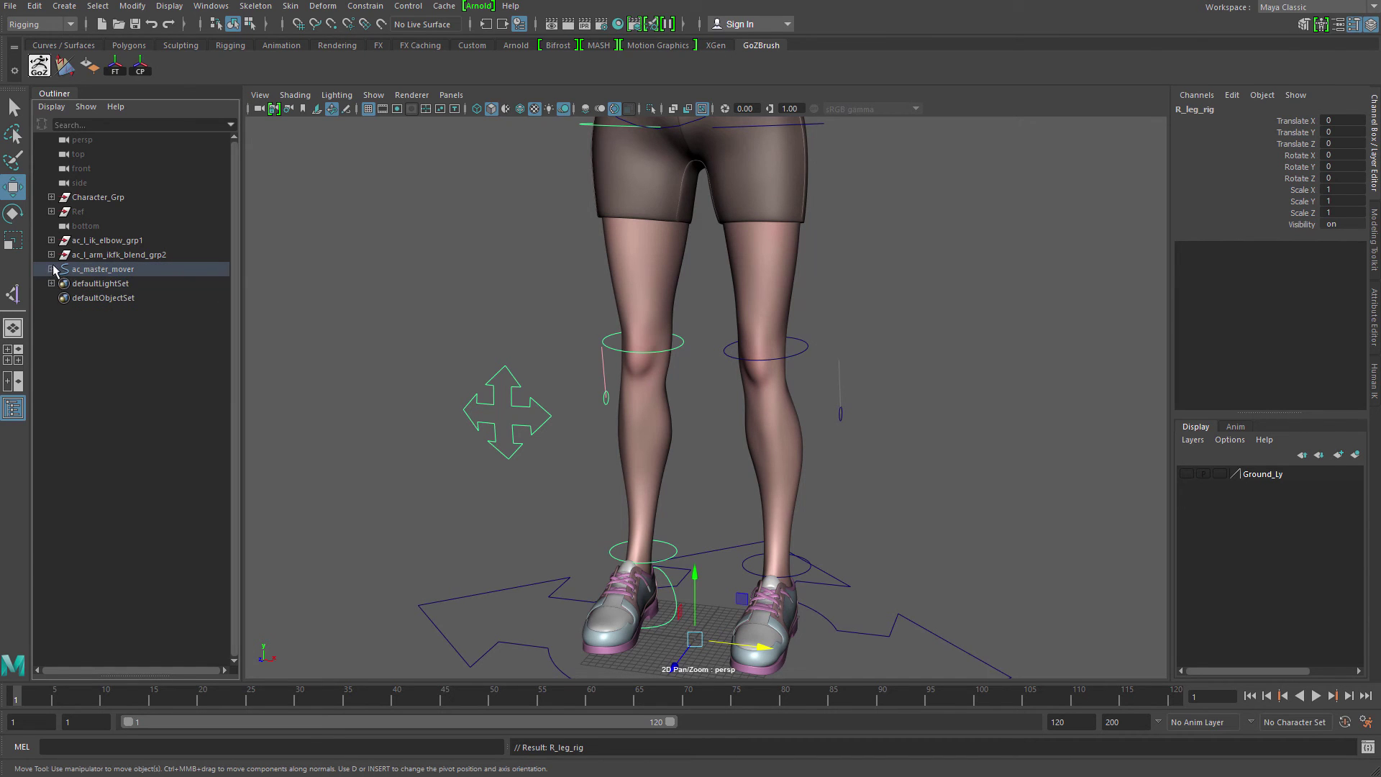
{"action": "left_click", "coordinate": [51, 269]}
{"action": "left_click", "coordinate": [59, 385]}
{"action": "left_click", "coordinate": [113, 500]}
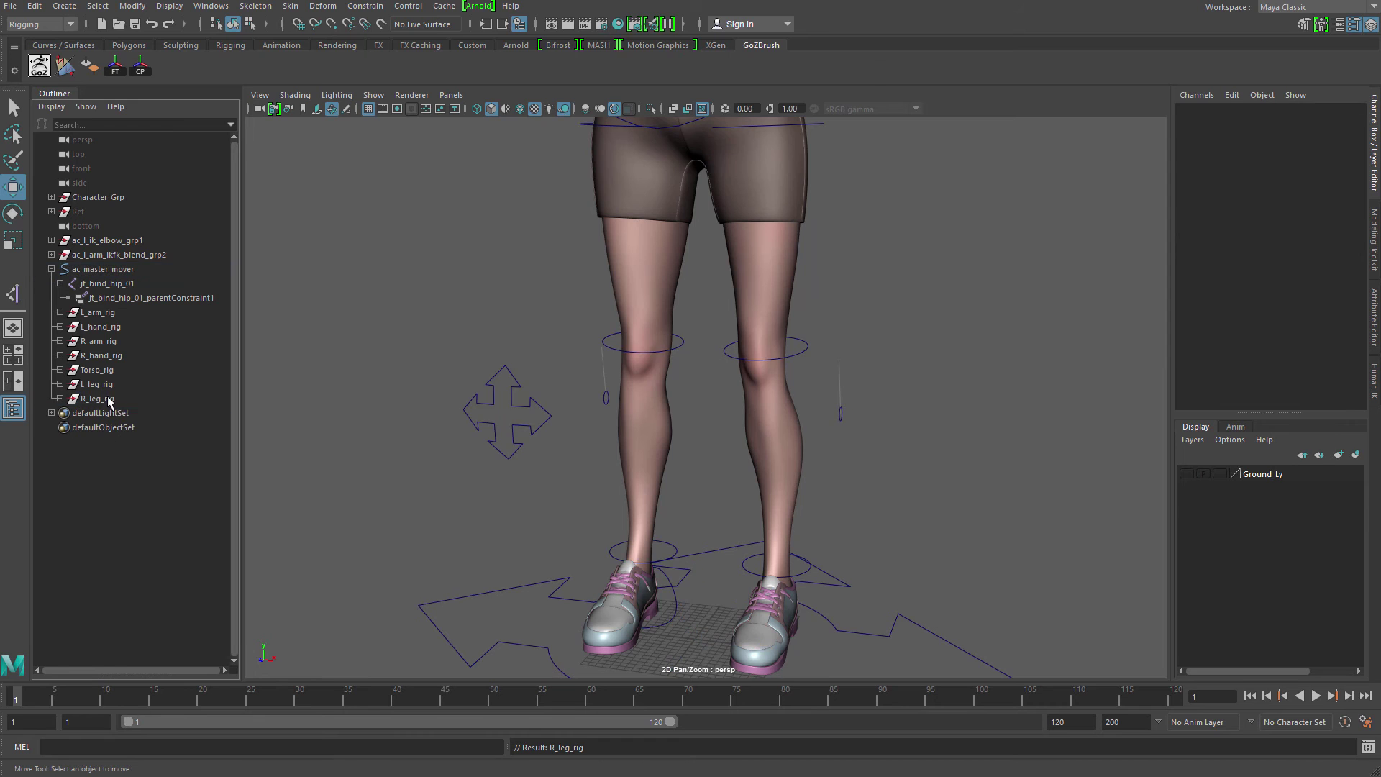
{"action": "left_click", "coordinate": [96, 400]}
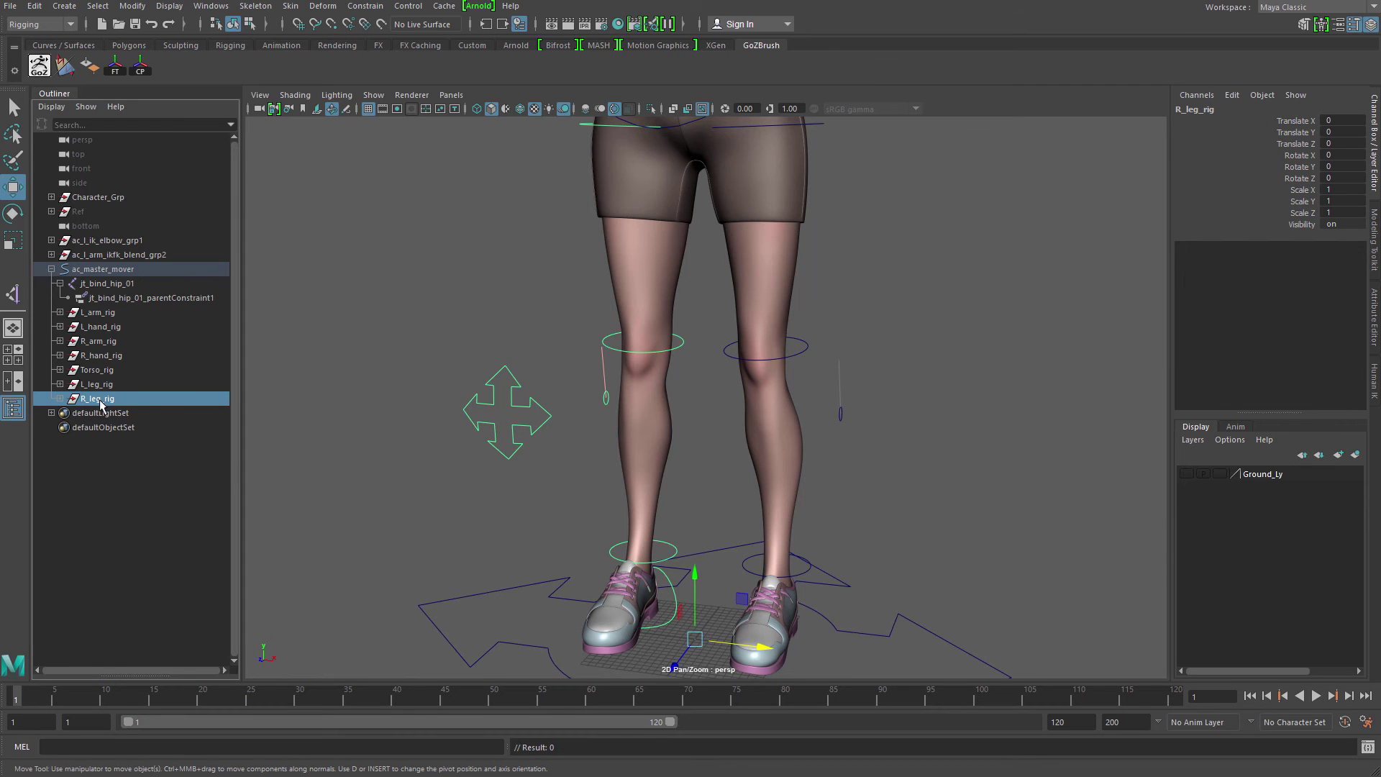
- Try moving the ac_r_ik_knee control and undo the move
{"action": "left_click_drag", "start_coordinate": [446, 374], "coordinate": [413, 425], "text": "alt"}
{"action": "left_click", "coordinate": [488, 381]}
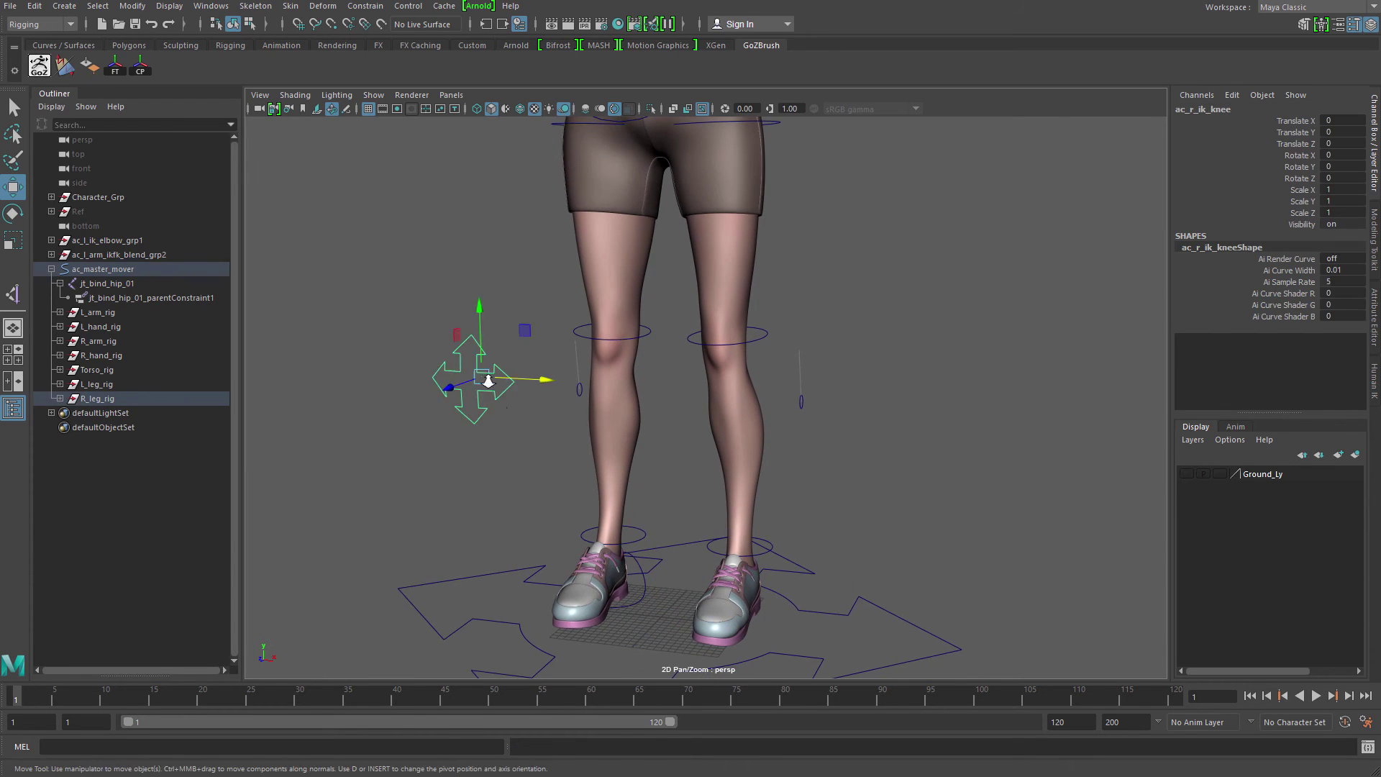
{"action": "scroll", "coordinate": [488, 382], "scroll_direction": "down", "scroll_amount": 2}
{"action": "middle_click_drag", "start_coordinate": [488, 381], "coordinate": [487, 403], "text": "alt"}
{"action": "left_click_drag", "start_coordinate": [574, 407], "coordinate": [541, 425]}
{"action": "key", "text": "ctrl+z"}
- Select the ac_r_leg_ikfk_blend control and add it to a new Node Editor tab
{"action": "middle_click_drag", "start_coordinate": [541, 424], "coordinate": [534, 401], "text": "alt"}
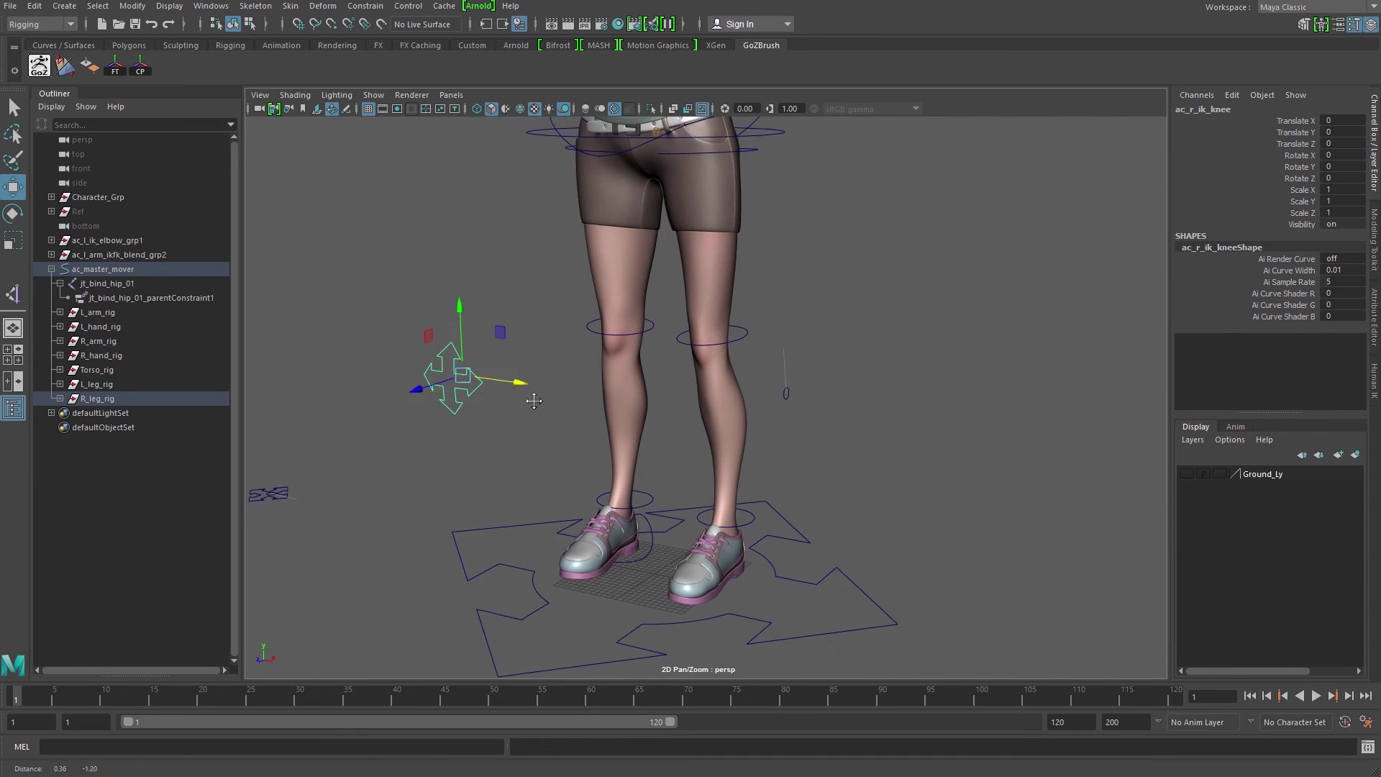
{"action": "scroll", "coordinate": [534, 402], "scroll_direction": "up", "scroll_amount": 2}
{"action": "left_click_drag", "start_coordinate": [534, 402], "coordinate": [616, 418], "text": "alt"}
{"action": "scroll", "coordinate": [588, 421], "scroll_direction": "up", "scroll_amount": 2}
{"action": "left_click_drag", "start_coordinate": [515, 323], "coordinate": [556, 375]}
{"action": "mouse_move", "coordinate": [556, 375]}
{"action": "left_mouse_down", "text": "alt"}
{"action": "mouse_move", "coordinate": [520, 355]}
{"action": "mouse_move", "coordinate": [552, 339]}
{"action": "mouse_move", "coordinate": [544, 297]}
{"action": "mouse_move", "coordinate": [540, 389]}
{"action": "mouse_move", "coordinate": [819, 383]}
{"action": "mouse_move", "coordinate": [564, 364]}
{"action": "mouse_move", "coordinate": [547, 272]}
{"action": "mouse_move", "coordinate": [550, 367]}
{"action": "left_mouse_up", "text": "alt"}
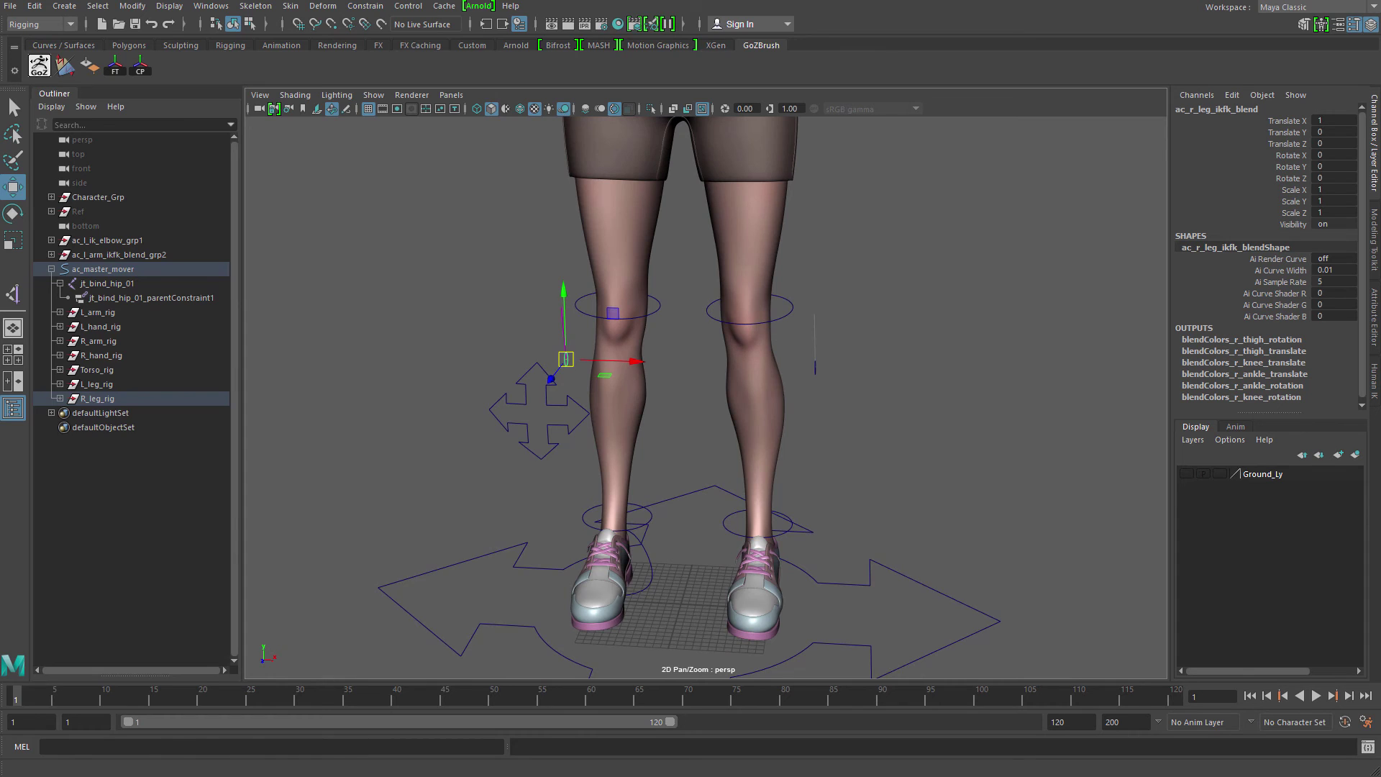
{"action": "left_click", "coordinate": [209, 696]}
{"action": "left_click_drag", "start_coordinate": [849, 27], "coordinate": [850, 16]}
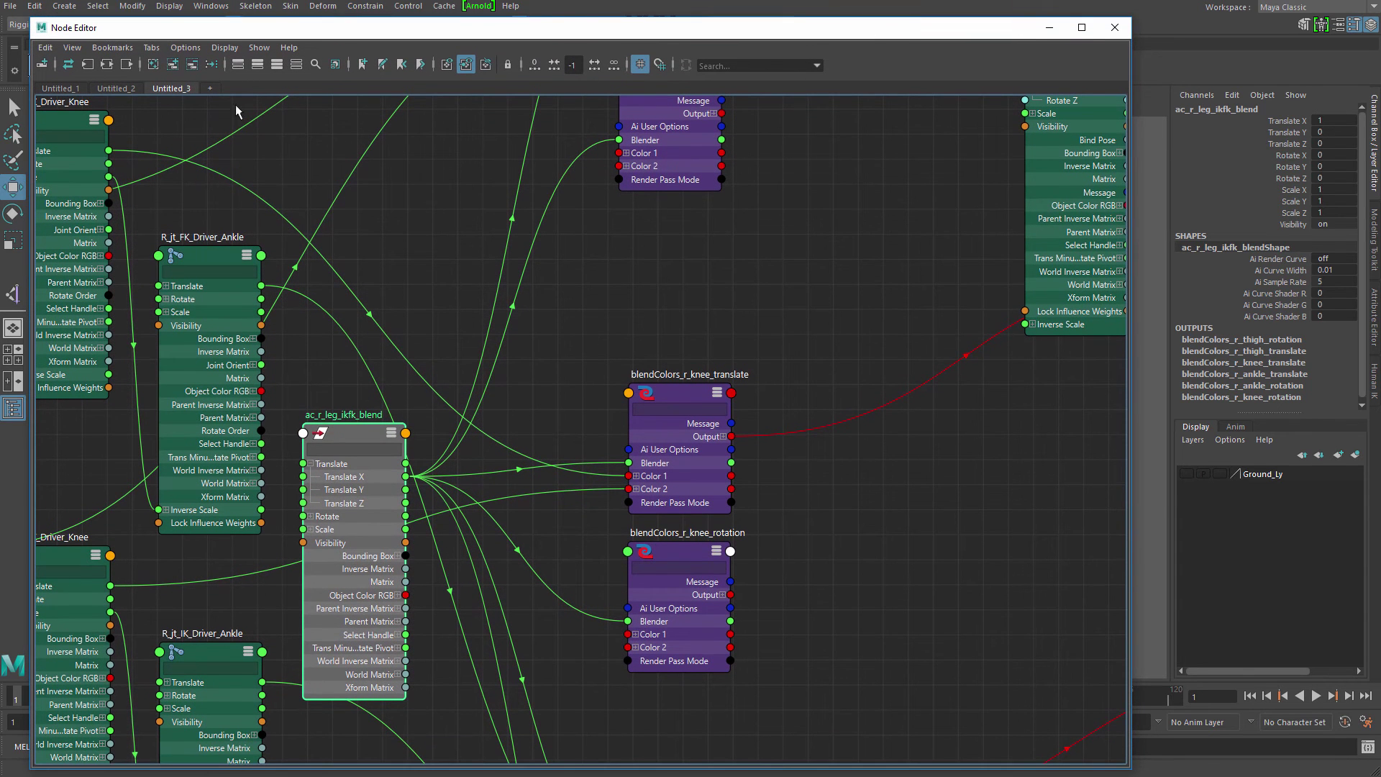
{"action": "left_click", "coordinate": [210, 89]}
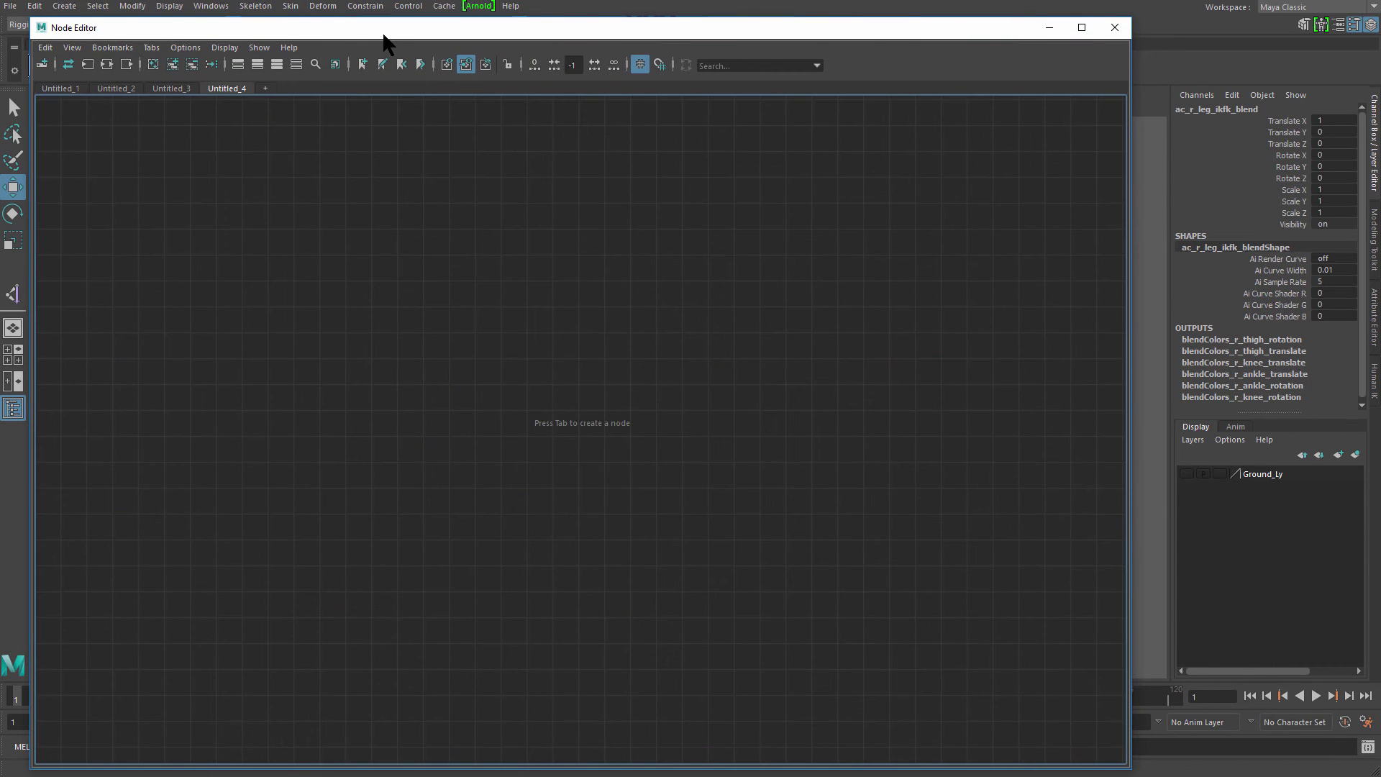
{"action": "left_click_drag", "start_coordinate": [388, 28], "coordinate": [530, 21]}
{"action": "left_click", "coordinate": [314, 57]}
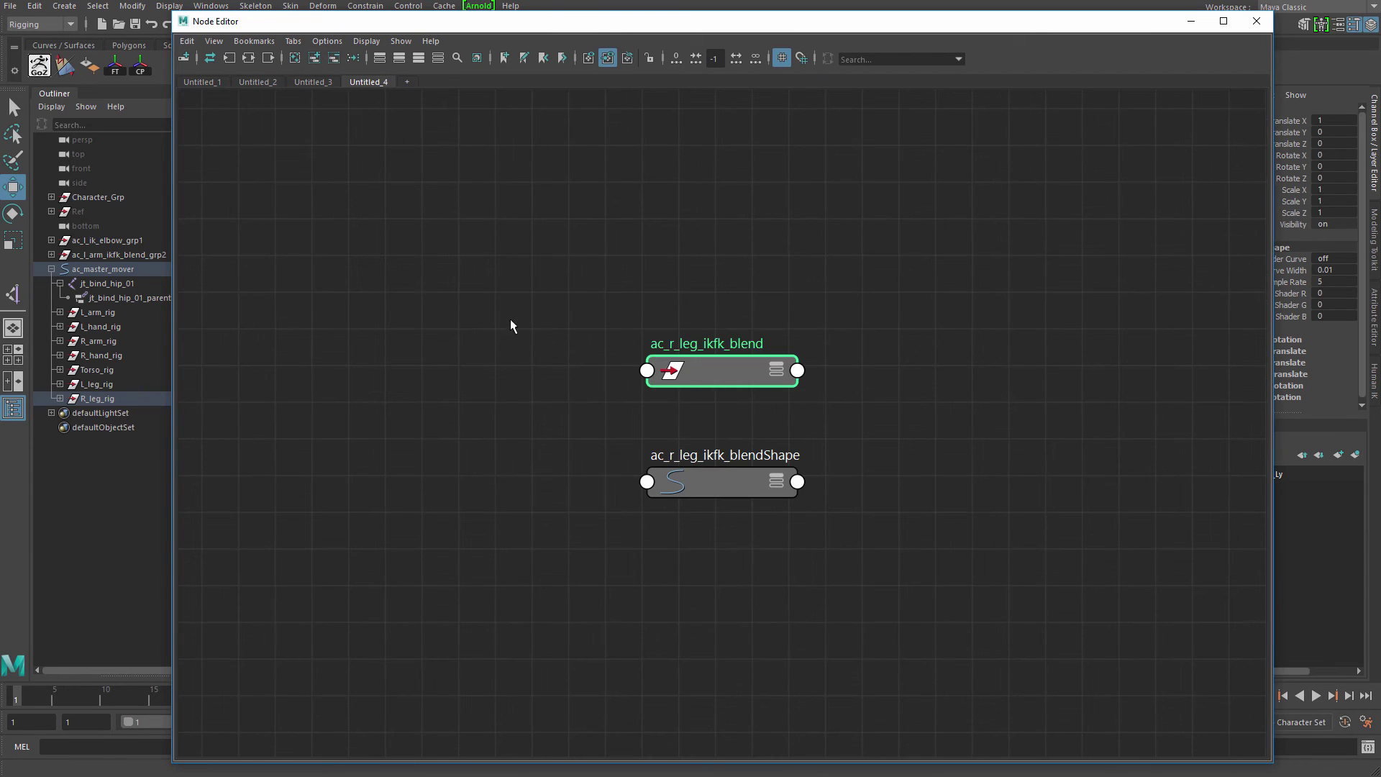
- Arrange the graph with the ac_r_leg_ikfk_blendShape node to the left of the ac_r_leg_ikfk_blend node
{"action": "left_click_drag", "start_coordinate": [710, 369], "coordinate": [761, 347]}
{"action": "left_click_drag", "start_coordinate": [718, 472], "coordinate": [320, 304]}
{"action": "left_click_drag", "start_coordinate": [763, 349], "coordinate": [583, 326]}
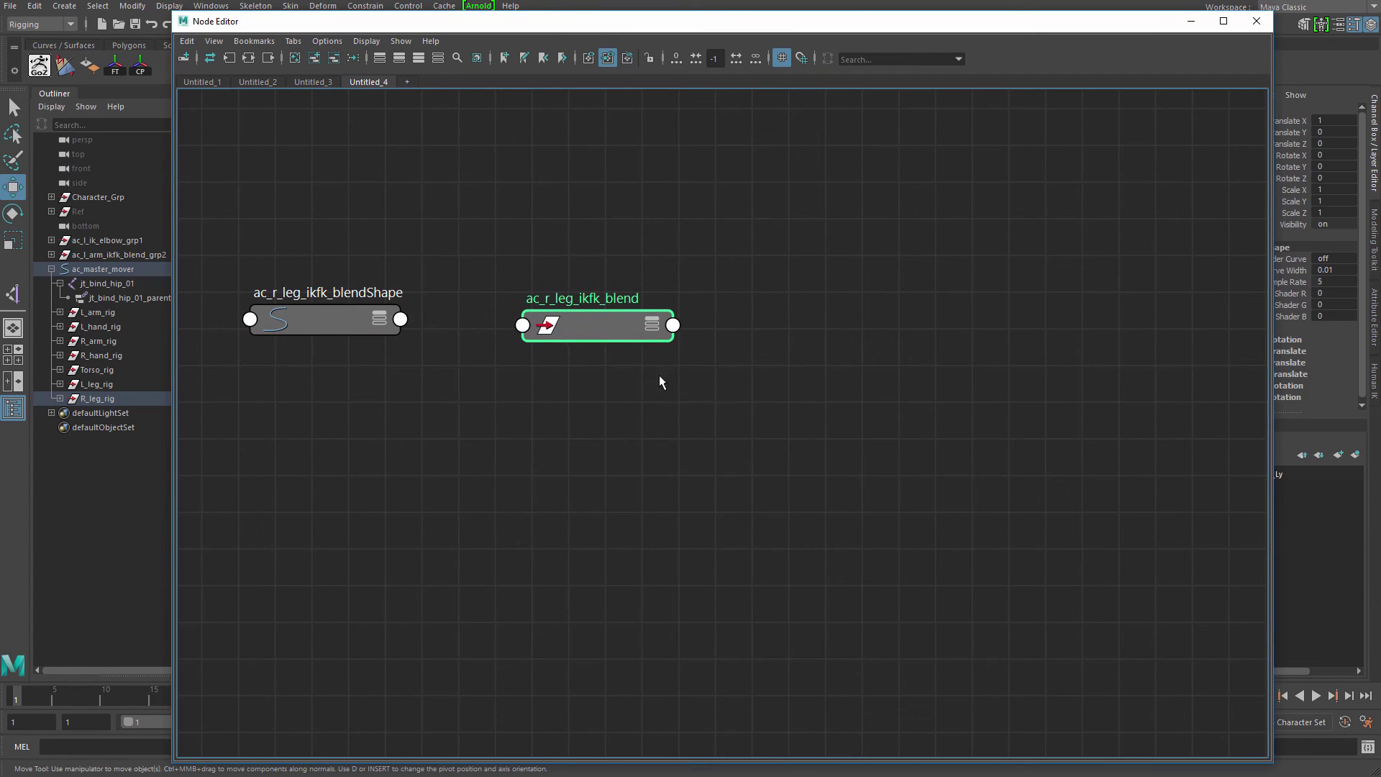
- Create a reverse node and rename it reverse_r_leg_ikfk_blend_reverse
{"action": "key", "text": "Tab"}
{"action": "type", "text": "reverse"}
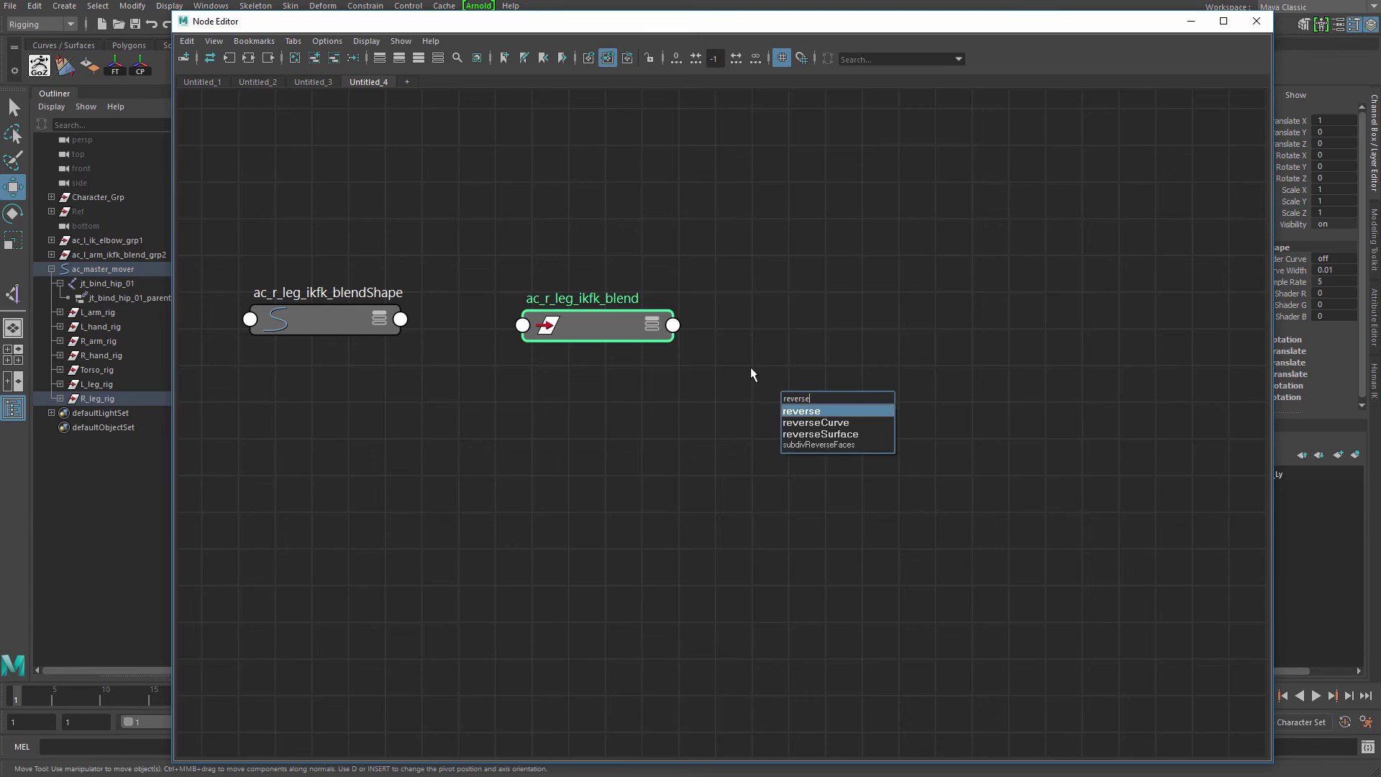
{"action": "key", "text": "Return"}
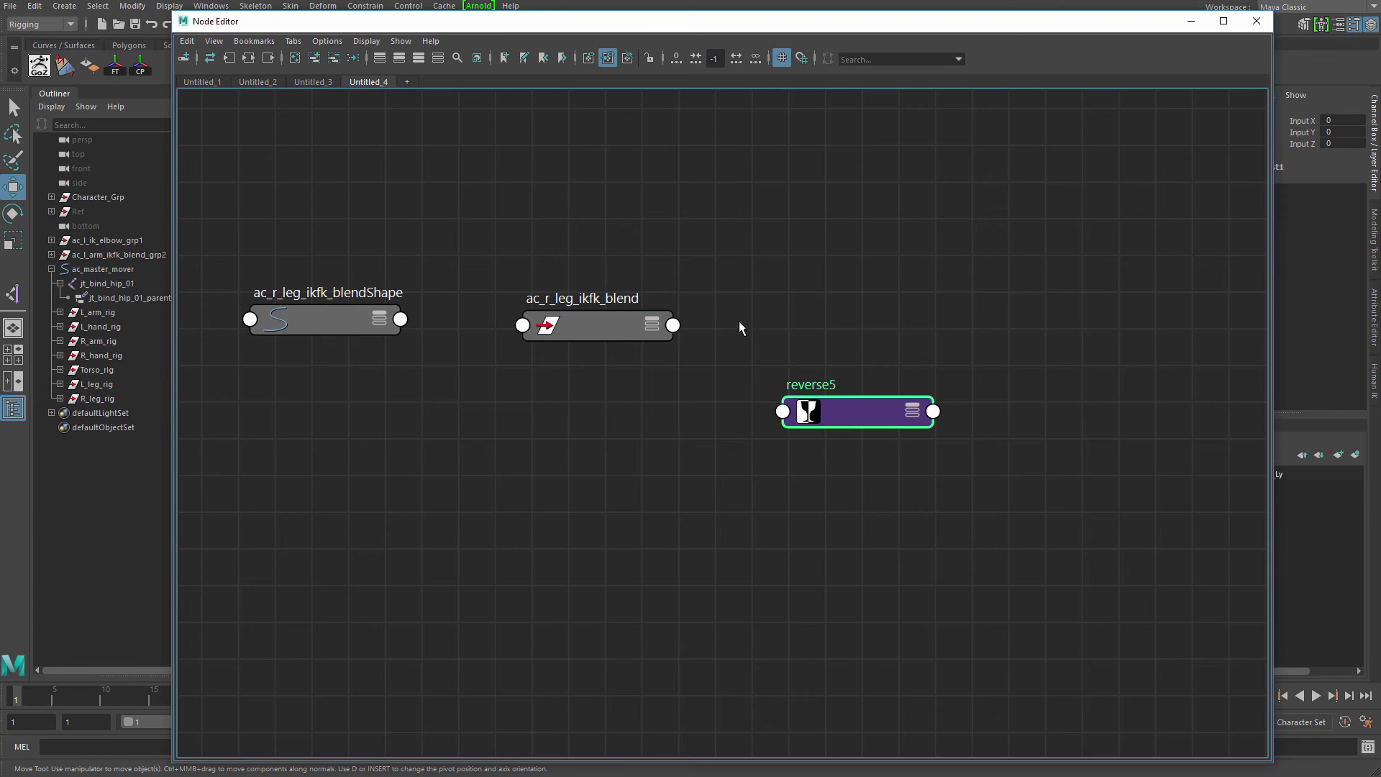
{"action": "double_click", "coordinate": [832, 390]}
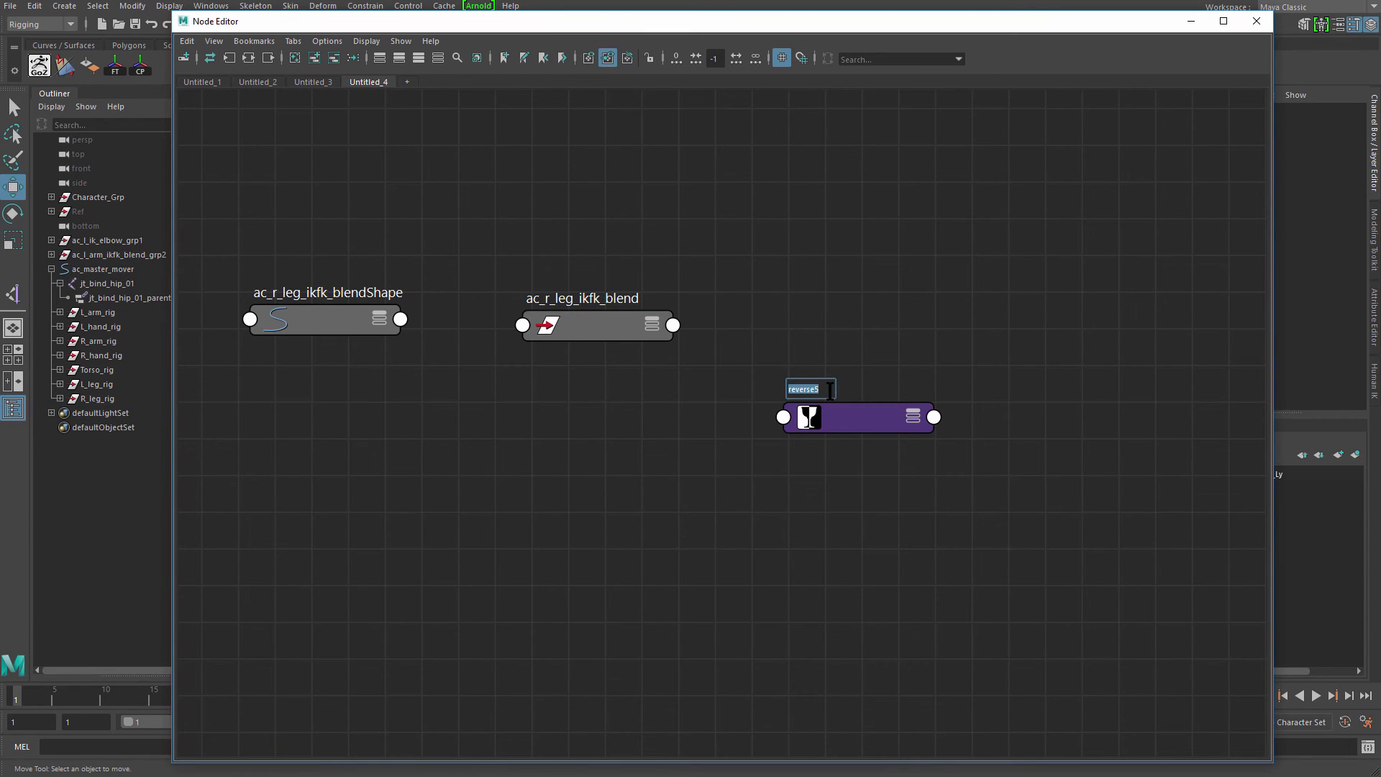
{"action": "left_click", "coordinate": [829, 391]}
{"action": "type", "text": "_r_leg_ikfk"}
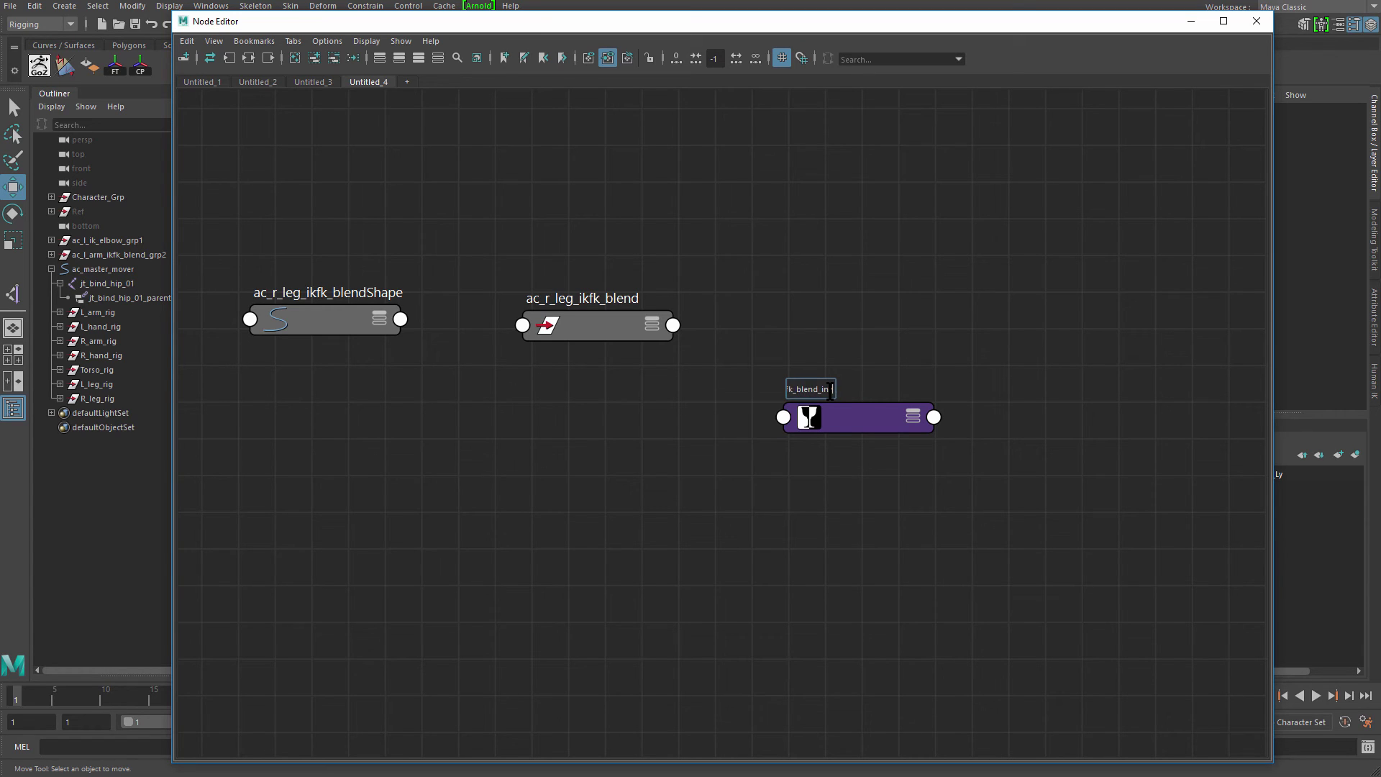
{"action": "key", "text": "Return"}
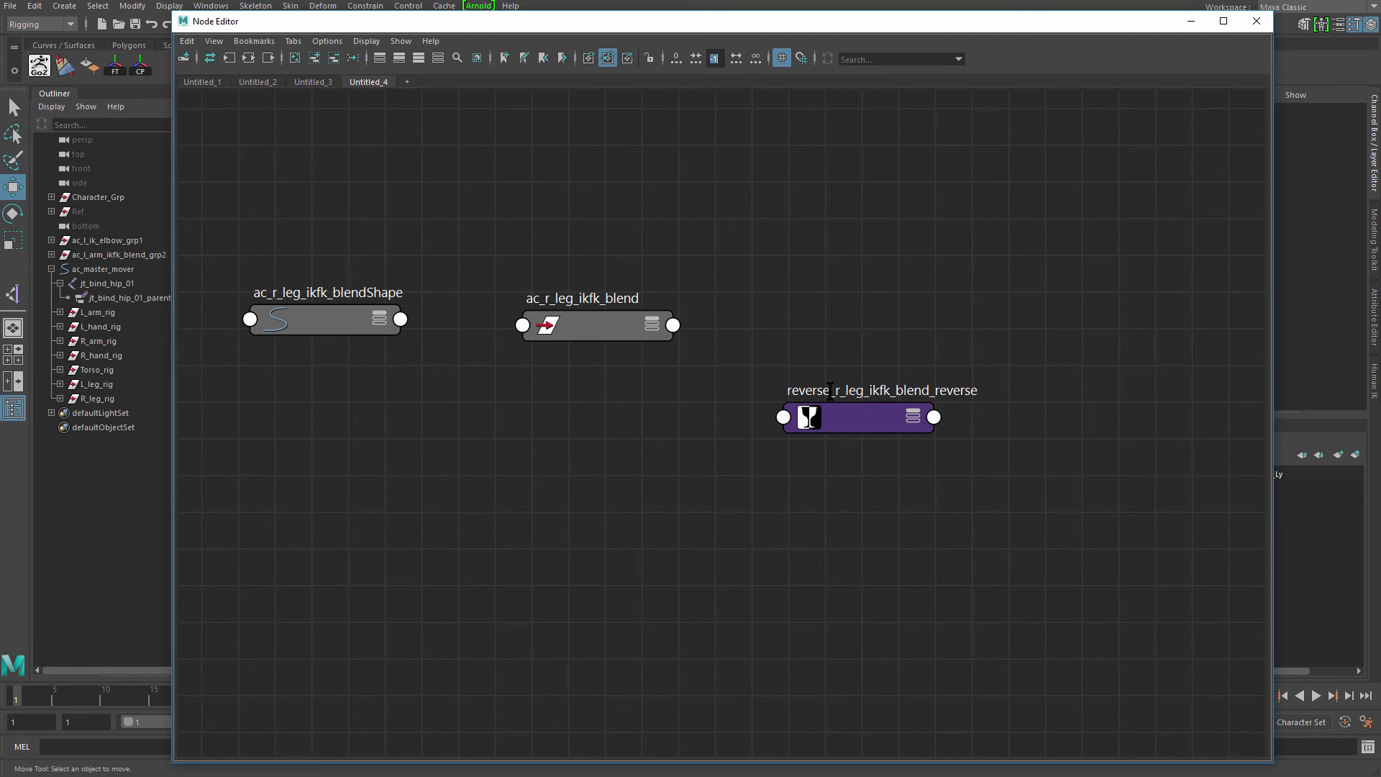
- Show the attributes of the reverse node and the ac_r_leg_ikfk_blend node, and arrange the two nodes side by side
{"action": "left_click", "coordinate": [915, 421]}
{"action": "left_click_drag", "start_coordinate": [842, 471], "coordinate": [830, 353]}
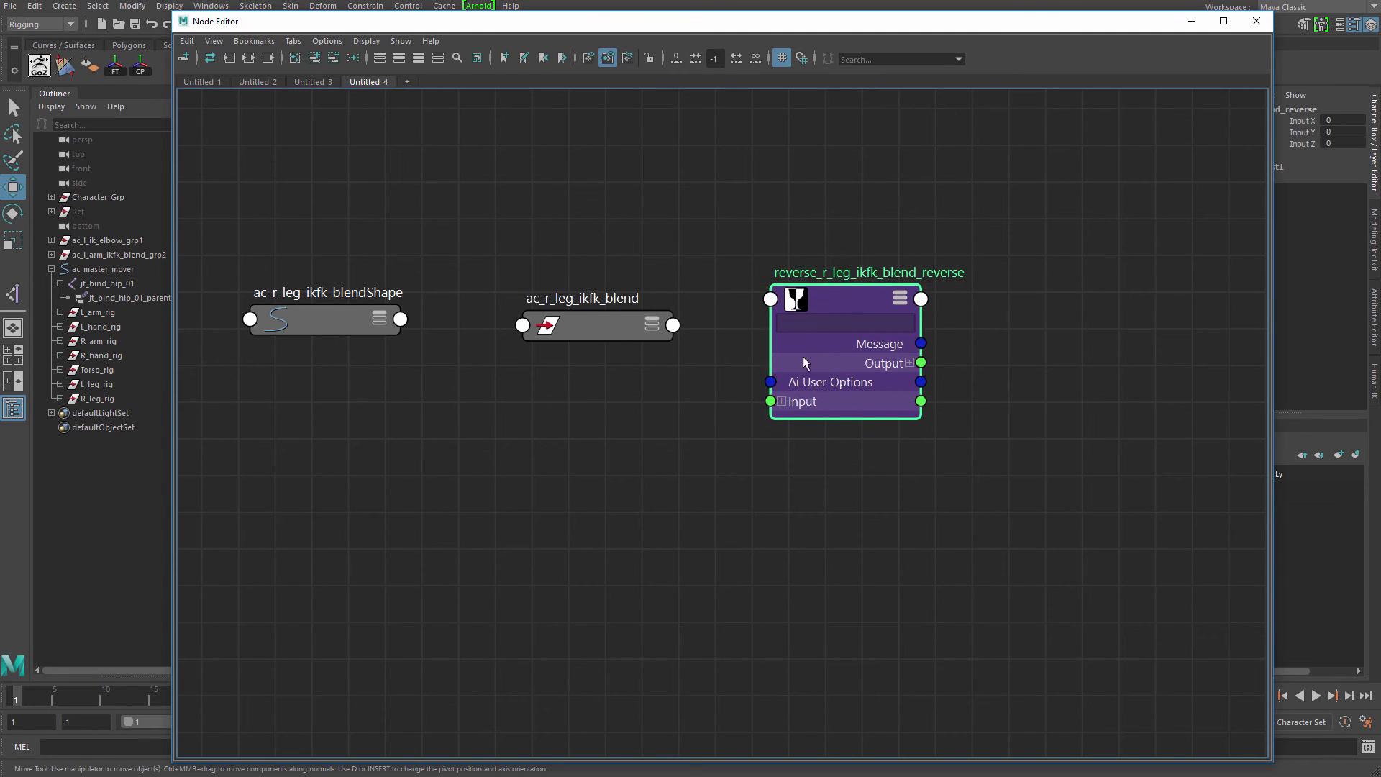
{"action": "left_click_drag", "start_coordinate": [619, 326], "coordinate": [604, 314]}
{"action": "left_click", "coordinate": [637, 317]}
{"action": "mouse_move", "coordinate": [816, 365]}
{"action": "left_mouse_down"}
{"action": "mouse_move", "coordinate": [827, 356]}
{"action": "mouse_move", "coordinate": [812, 352]}
{"action": "left_mouse_up"}
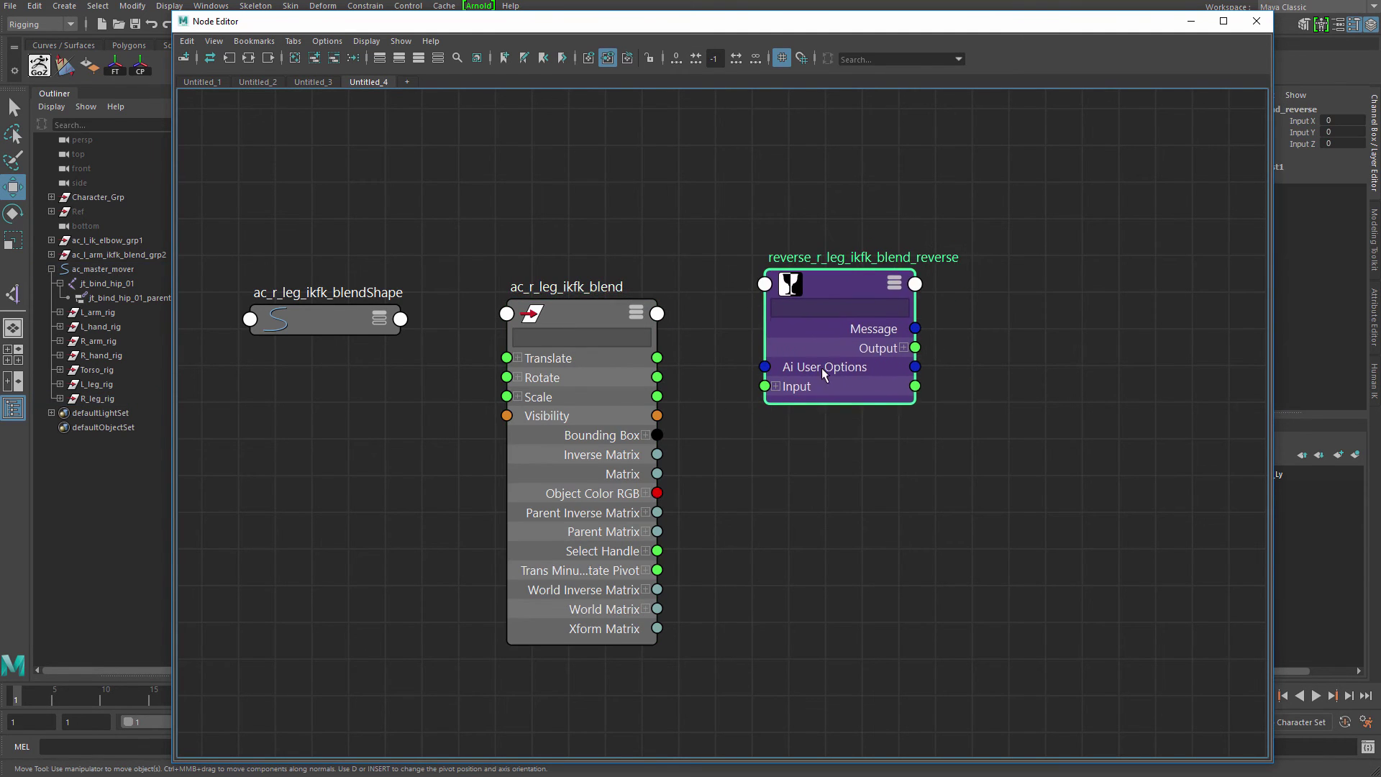
{"action": "middle_click_drag", "start_coordinate": [759, 438], "coordinate": [768, 406], "text": "alt"}
{"action": "scroll", "coordinate": [767, 405], "scroll_direction": "up", "scroll_amount": 1}
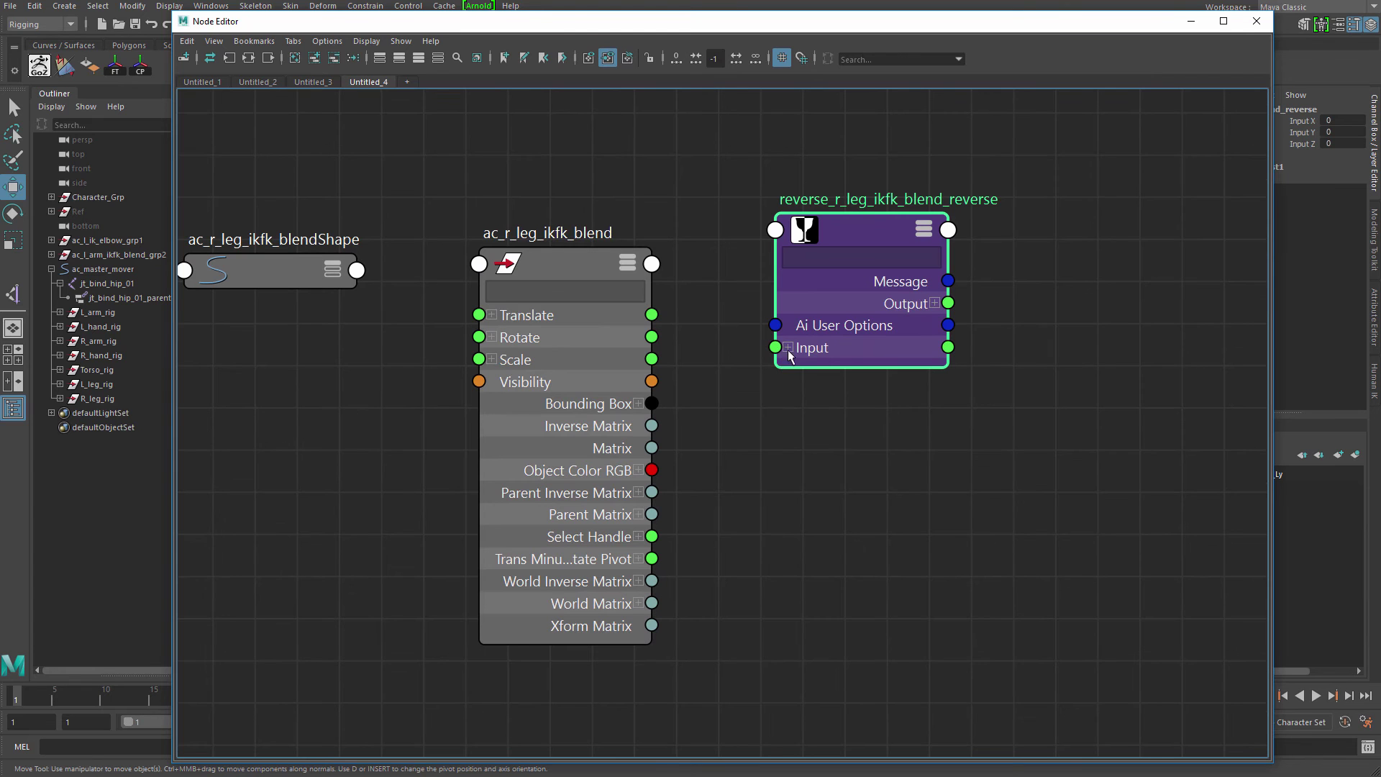
- Connect Translate X of ac_r_leg_ikfk_blend to Input X of the reverse node
{"action": "left_click", "coordinate": [788, 348]}
{"action": "left_click", "coordinate": [501, 315]}
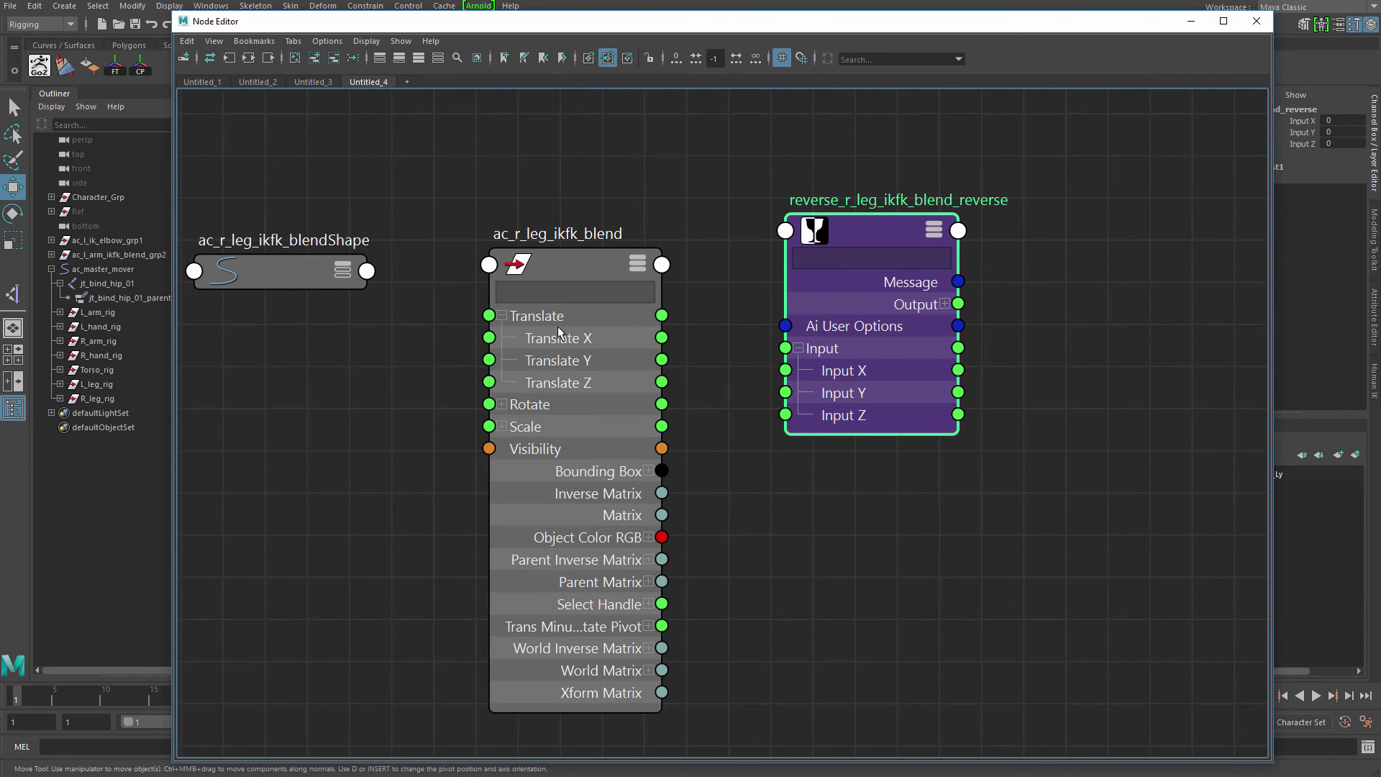
{"action": "middle_click_drag", "start_coordinate": [748, 323], "coordinate": [698, 306], "text": "alt"}
{"action": "scroll", "coordinate": [698, 304], "scroll_direction": "up", "scroll_amount": 1}
{"action": "left_click_drag", "start_coordinate": [655, 338], "coordinate": [739, 355]}
{"action": "mouse_move", "coordinate": [846, 210]}
{"action": "left_mouse_down"}
{"action": "mouse_move", "coordinate": [863, 240]}
{"action": "mouse_move", "coordinate": [853, 233]}
{"action": "left_mouse_up"}
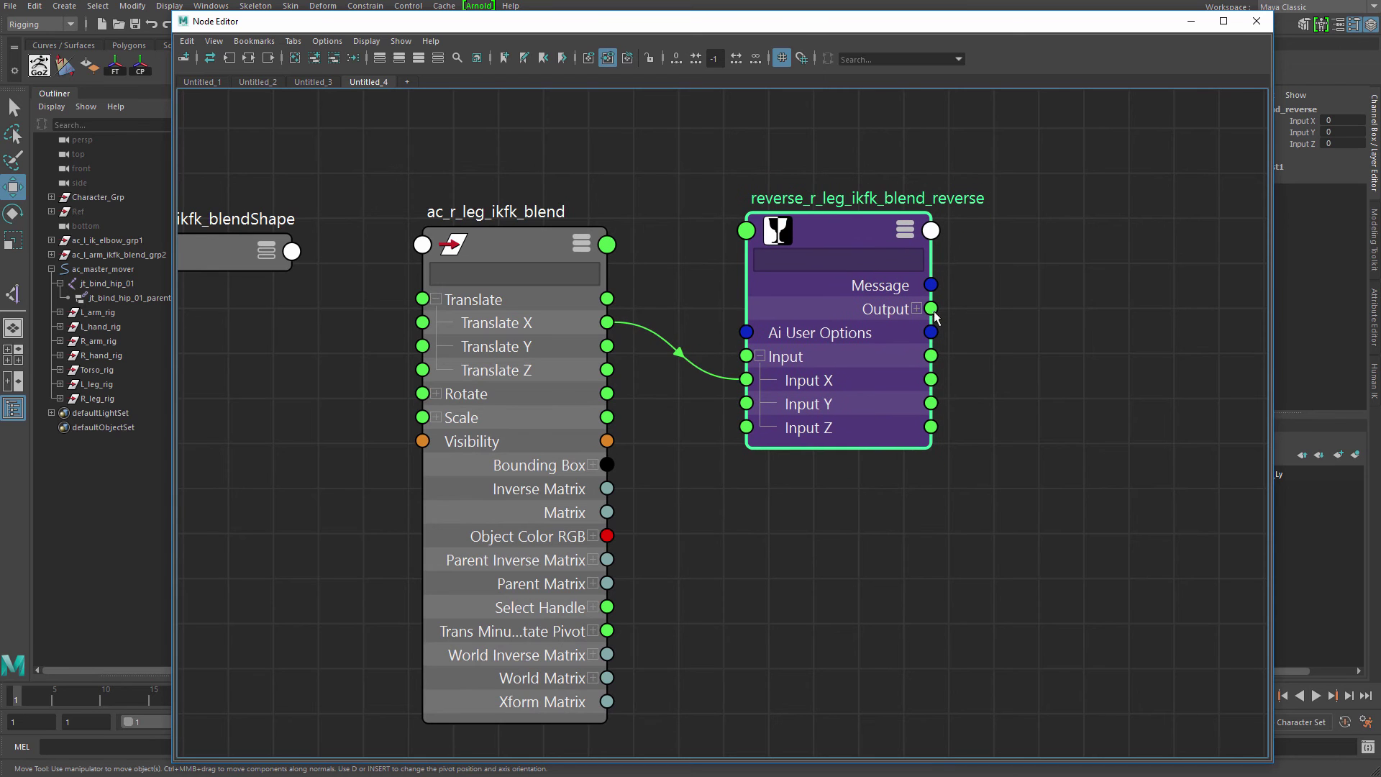
- Expand the reverse node's Output attributes, and shift and resize the Node Editor to uncover the Outliner and Channel Box
{"action": "left_click", "coordinate": [914, 308]}
{"action": "left_click_drag", "start_coordinate": [1011, 273], "coordinate": [1036, 234]}
{"action": "mouse_move", "coordinate": [511, 401]}
{"action": "left_mouse_down"}
{"action": "mouse_move", "coordinate": [517, 379]}
{"action": "mouse_move", "coordinate": [503, 400]}
{"action": "left_mouse_up"}
{"action": "scroll", "coordinate": [554, 338], "scroll_direction": "down", "scroll_amount": 3}
{"action": "mouse_move", "coordinate": [555, 331]}
{"action": "middle_mouse_down", "text": "alt"}
{"action": "mouse_move", "coordinate": [588, 368]}
{"action": "mouse_move", "coordinate": [574, 345]}
{"action": "middle_mouse_up", "text": "alt"}
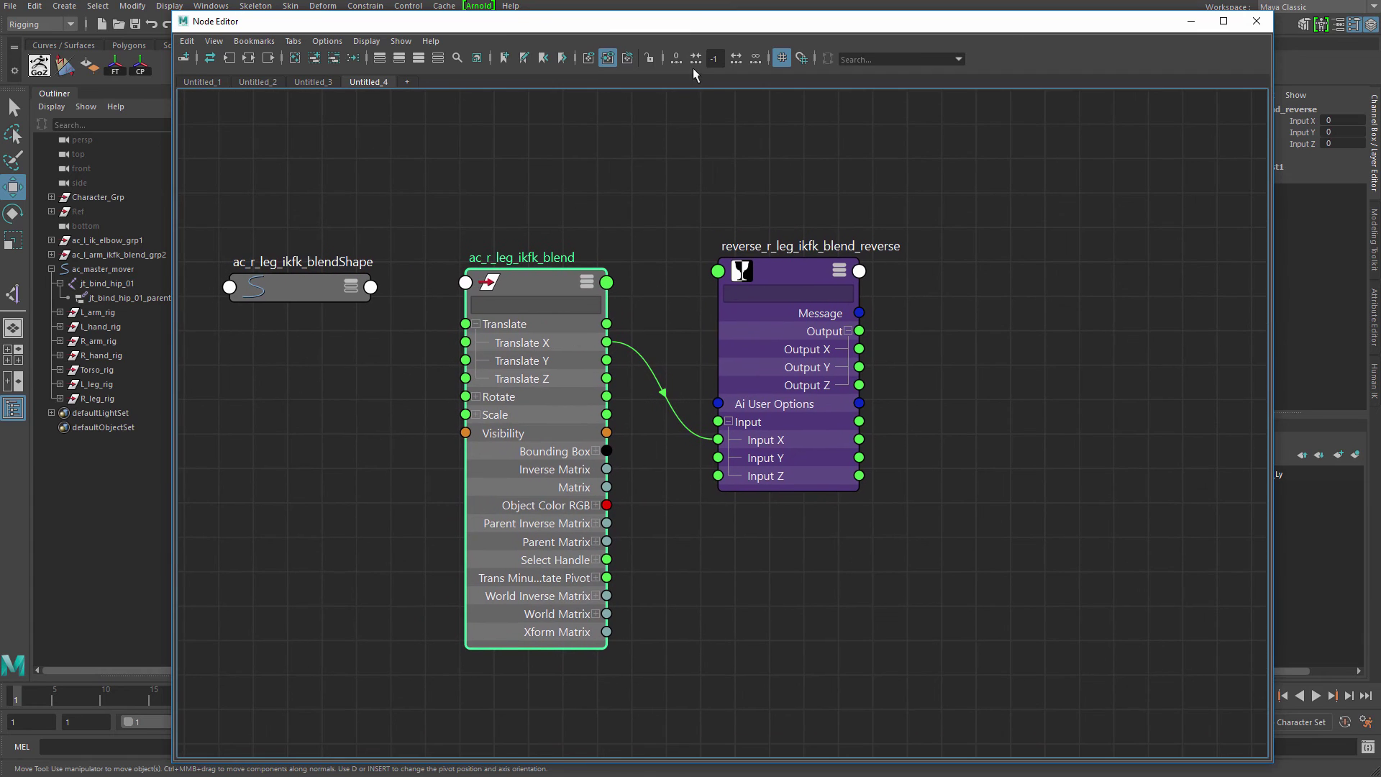
{"action": "left_click_drag", "start_coordinate": [705, 20], "coordinate": [744, 11]}
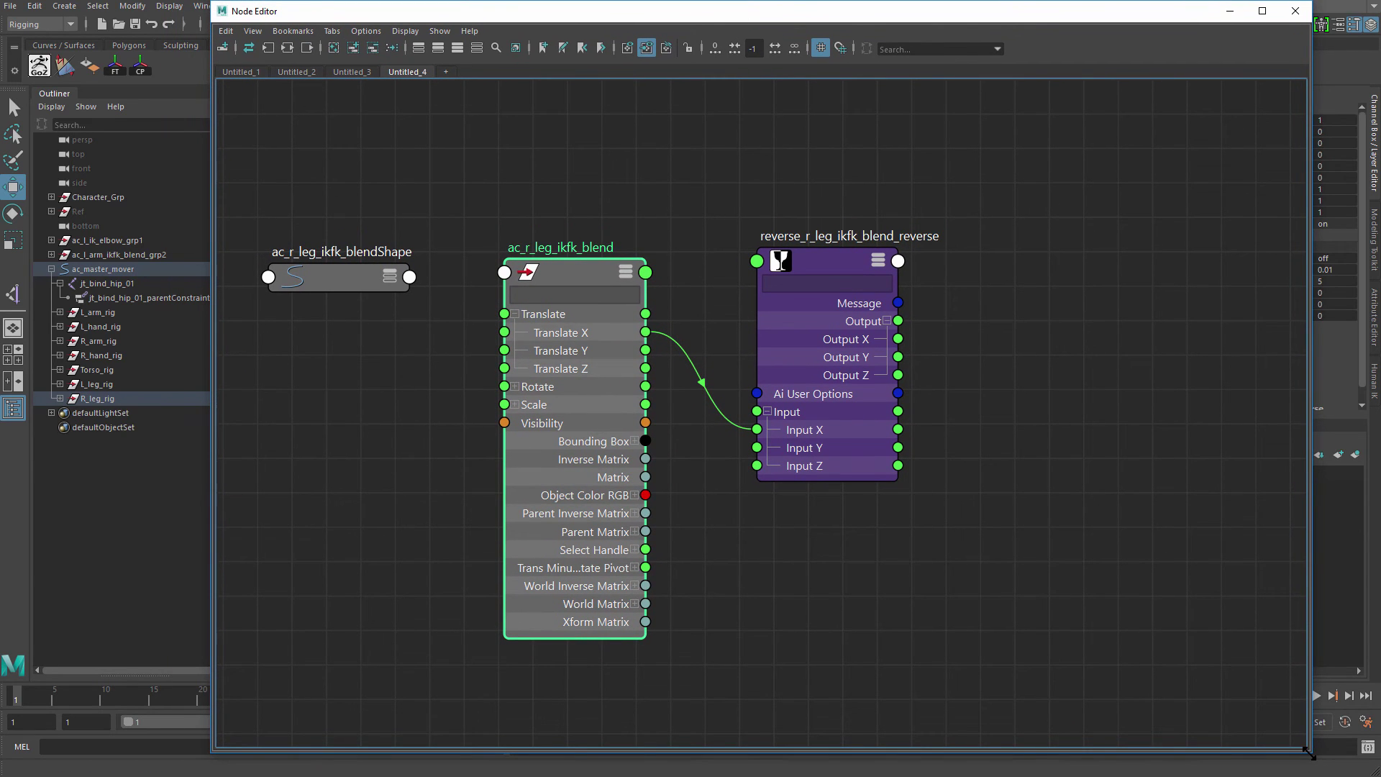
{"action": "left_click_drag", "start_coordinate": [1311, 753], "coordinate": [1171, 774]}
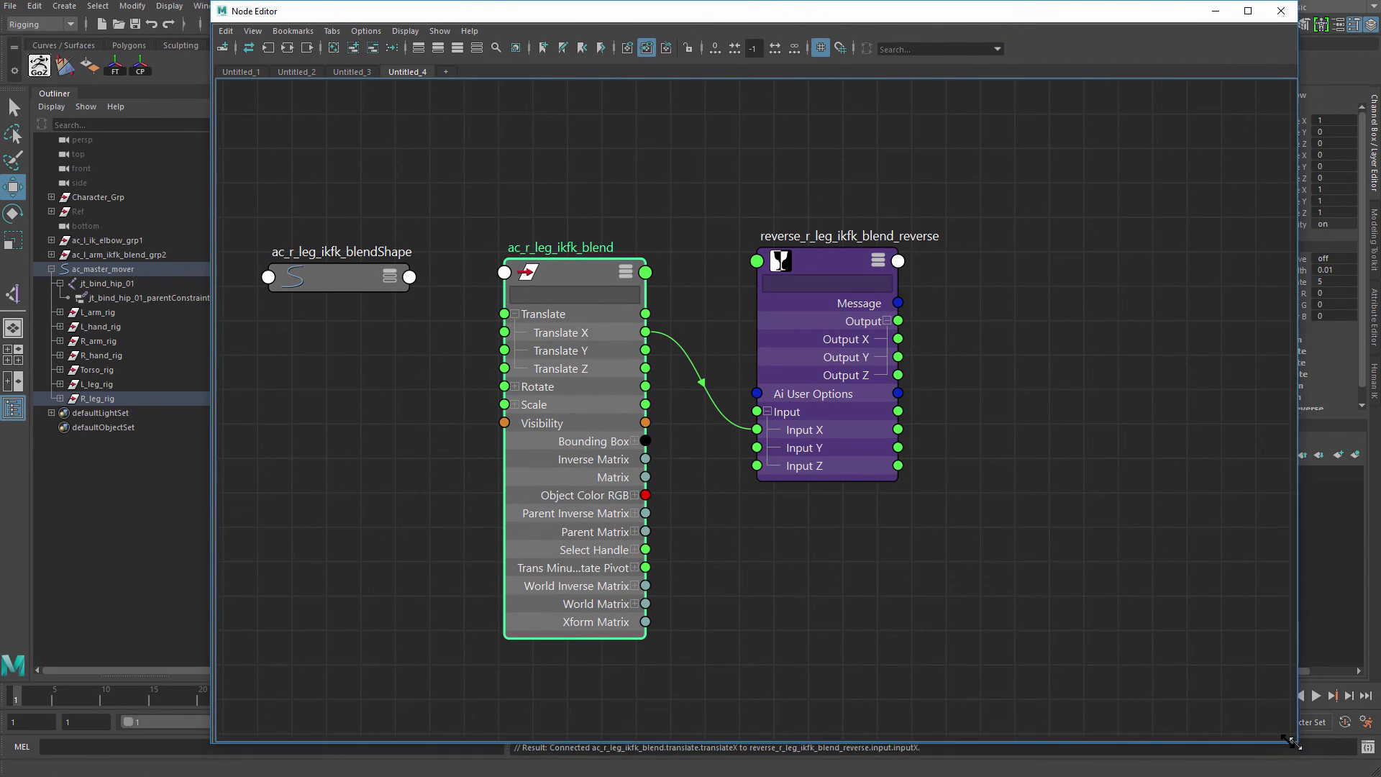
{"action": "scroll", "coordinate": [980, 561], "scroll_direction": "down", "scroll_amount": 1}
{"action": "scroll", "coordinate": [739, 523], "scroll_direction": "down", "scroll_amount": 1}
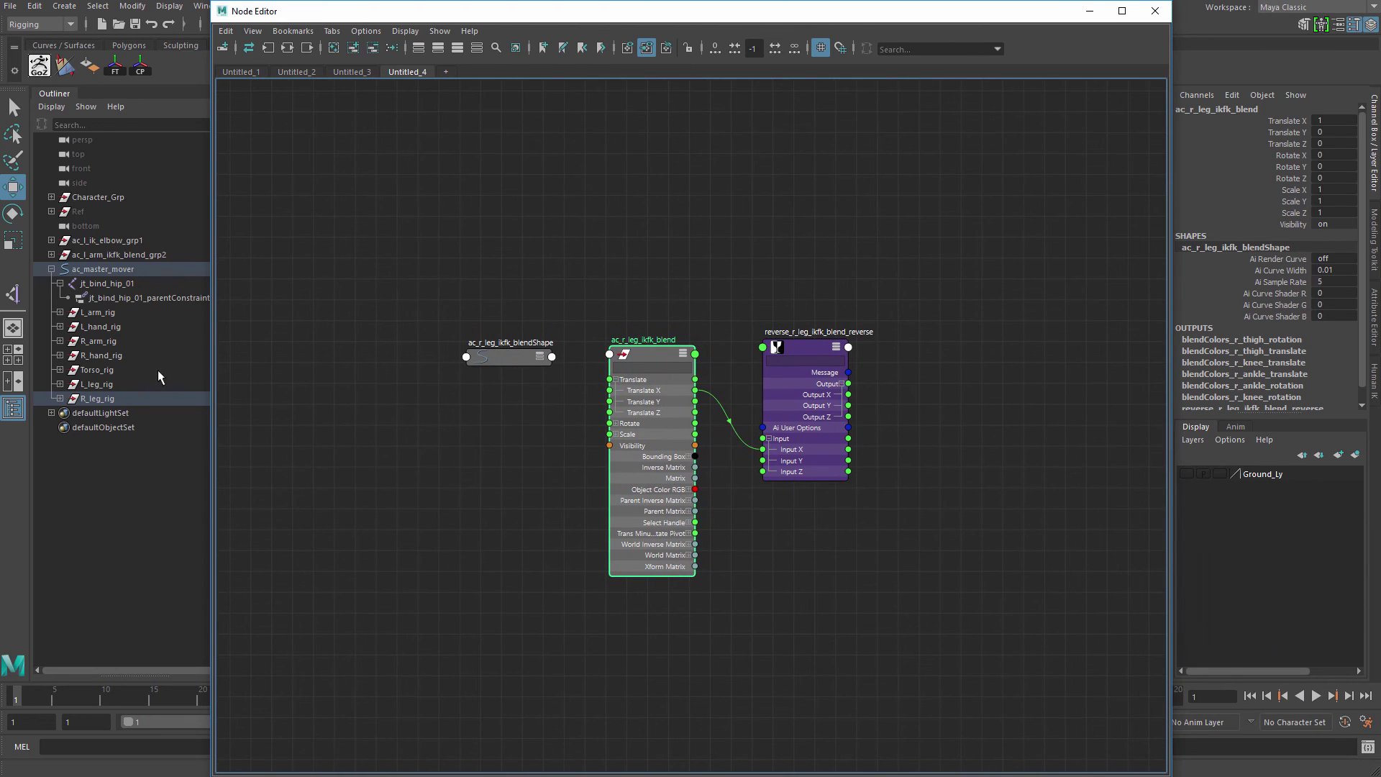
- Add ac_r_fk_thigh_grp and ac_r_ik_leg_grp from R_leg_rig's ac_r_leg_grp to the graph and show their attributes
{"action": "left_click", "coordinate": [59, 398]}
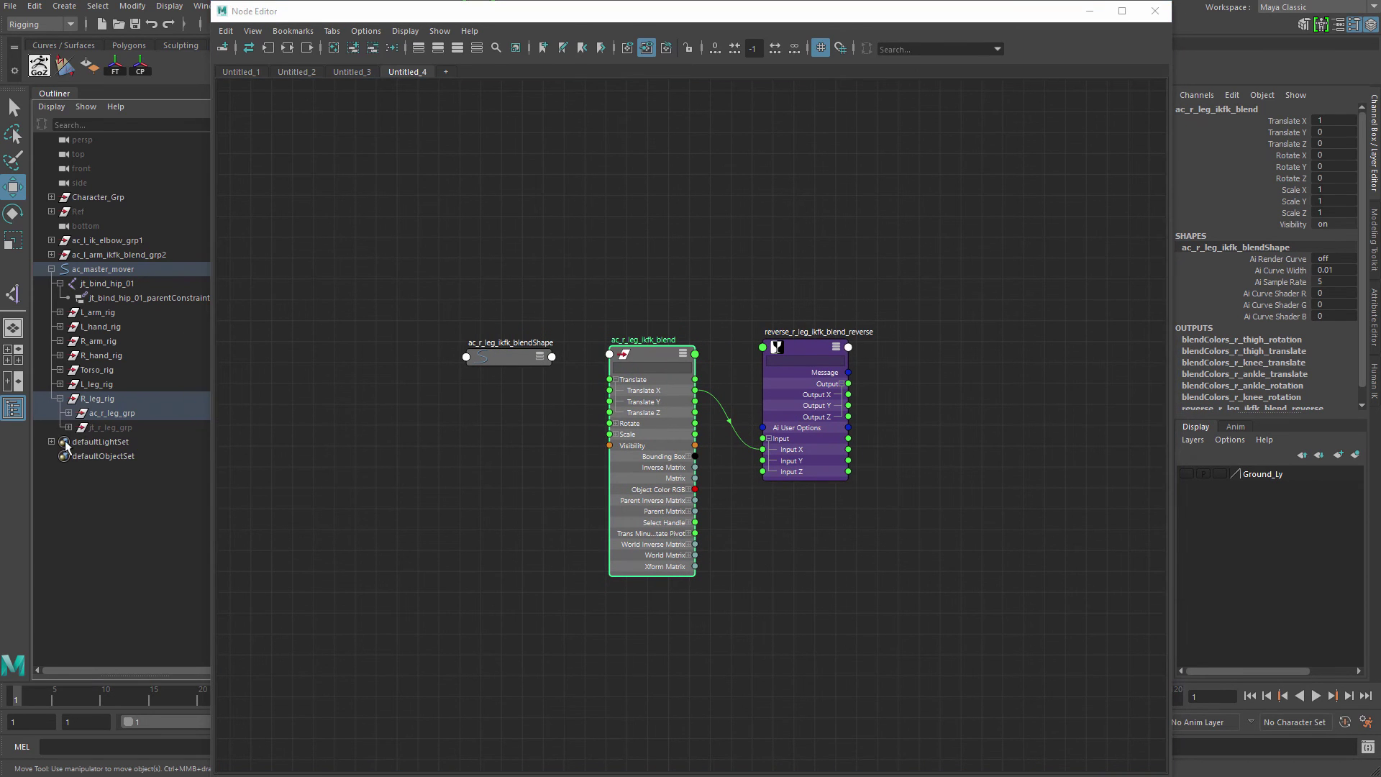
{"action": "left_click", "coordinate": [68, 413]}
{"action": "left_click_drag", "start_coordinate": [131, 433], "coordinate": [1039, 277]}
{"action": "left_click", "coordinate": [140, 460]}
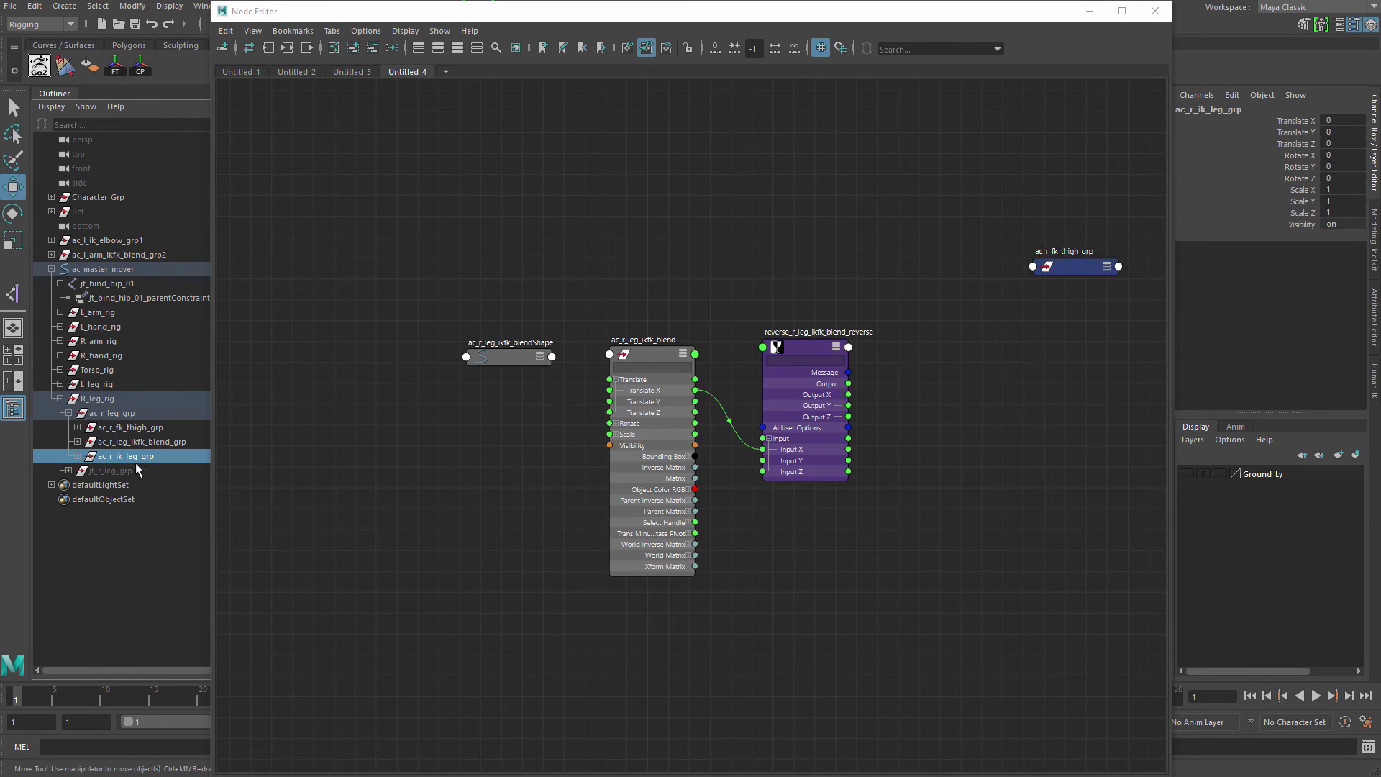
{"action": "left_click_drag", "start_coordinate": [132, 457], "coordinate": [1065, 436]}
{"action": "left_click", "coordinate": [1040, 453]}
{"action": "key", "text": "3"}
{"action": "left_click_drag", "start_coordinate": [1065, 268], "coordinate": [1065, 184]}
{"action": "key", "text": "3"}
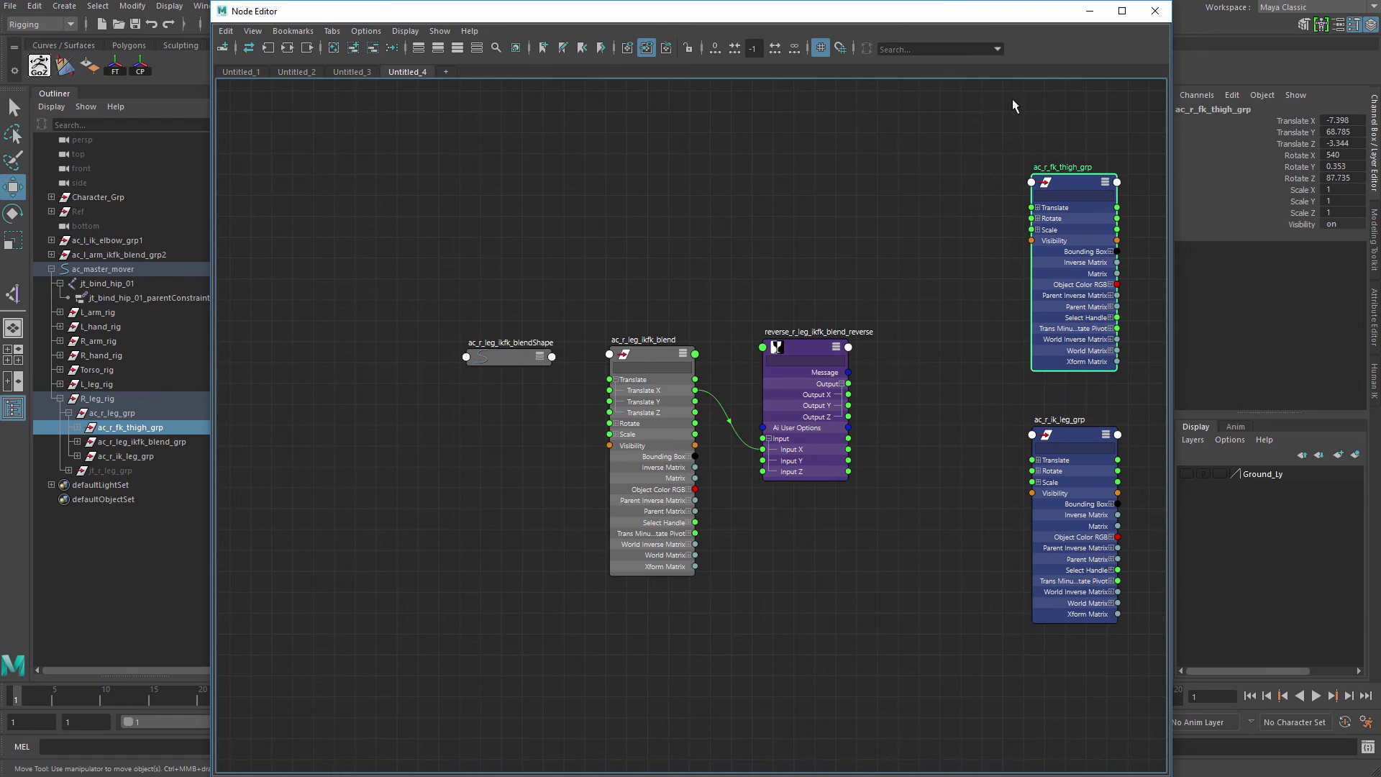
- Try driving ac_r_ik_leg_grp's Visibility with Translate X and ac_r_fk_thigh_grp's Visibility with the reverse's Output X, and cut both connections
{"action": "left_click_drag", "start_coordinate": [972, 5], "coordinate": [925, 45]}
{"action": "middle_click_drag", "start_coordinate": [657, 395], "coordinate": [602, 355], "text": "alt"}
{"action": "scroll", "coordinate": [602, 354], "scroll_direction": "up", "scroll_amount": 1}
{"action": "left_click_drag", "start_coordinate": [682, 387], "coordinate": [683, 343]}
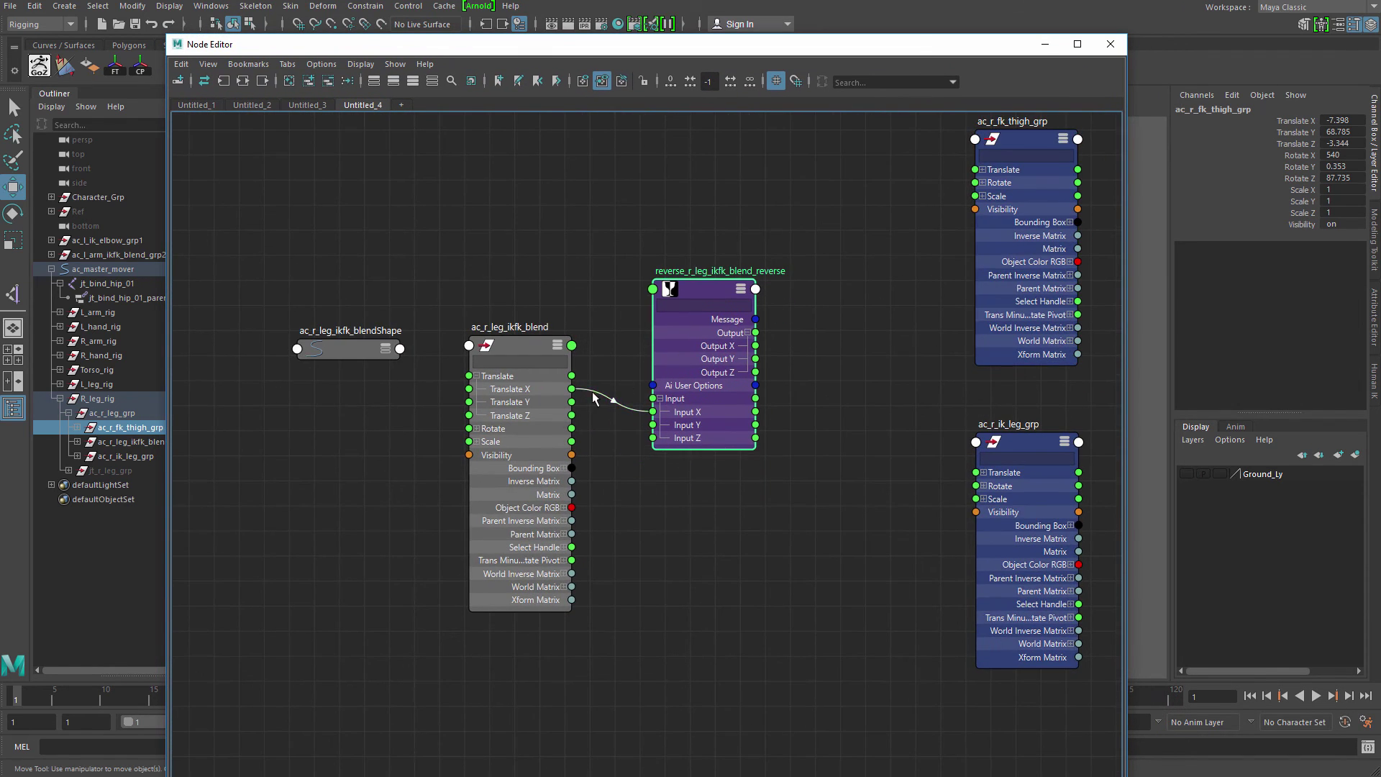
{"action": "left_click_drag", "start_coordinate": [572, 389], "coordinate": [976, 512]}
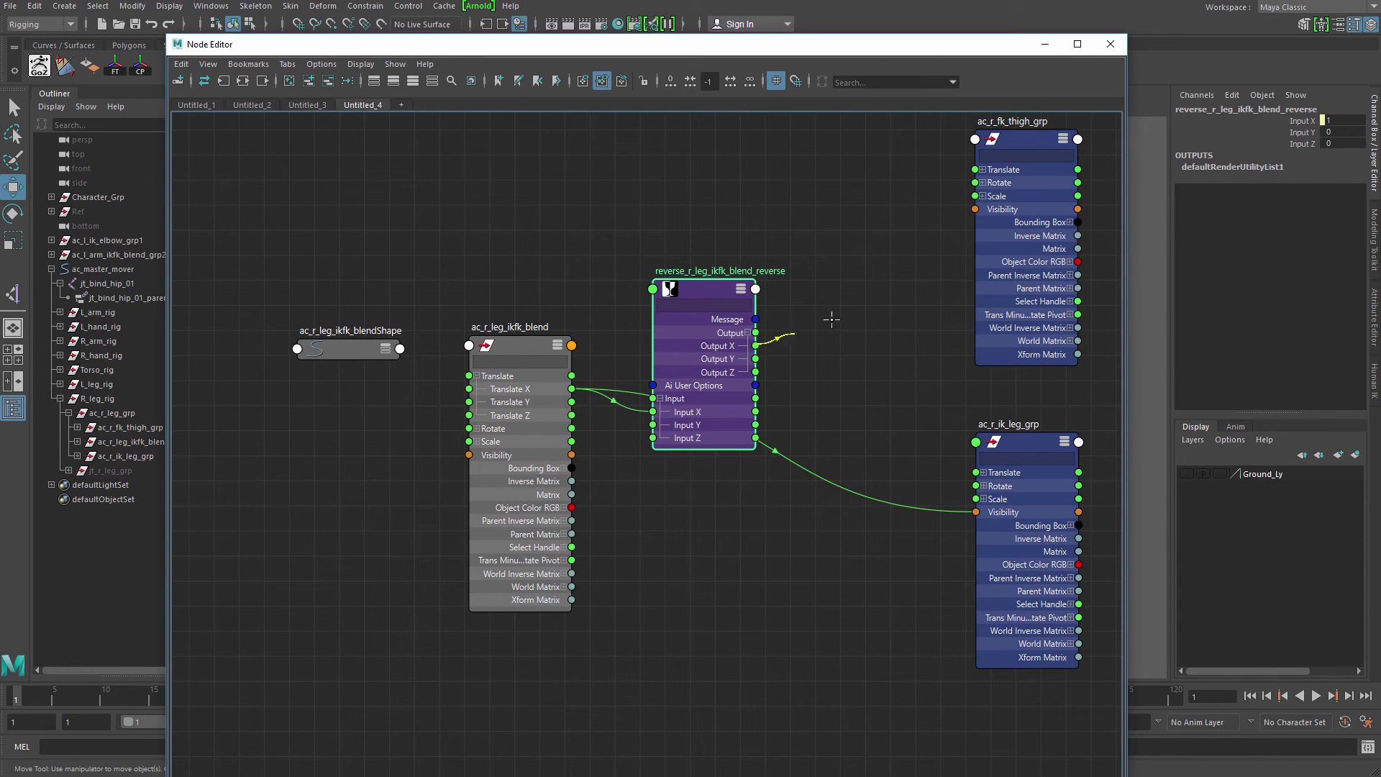
{"action": "left_click_drag", "start_coordinate": [832, 320], "coordinate": [988, 209]}
{"action": "left_click", "coordinate": [1047, 46]}
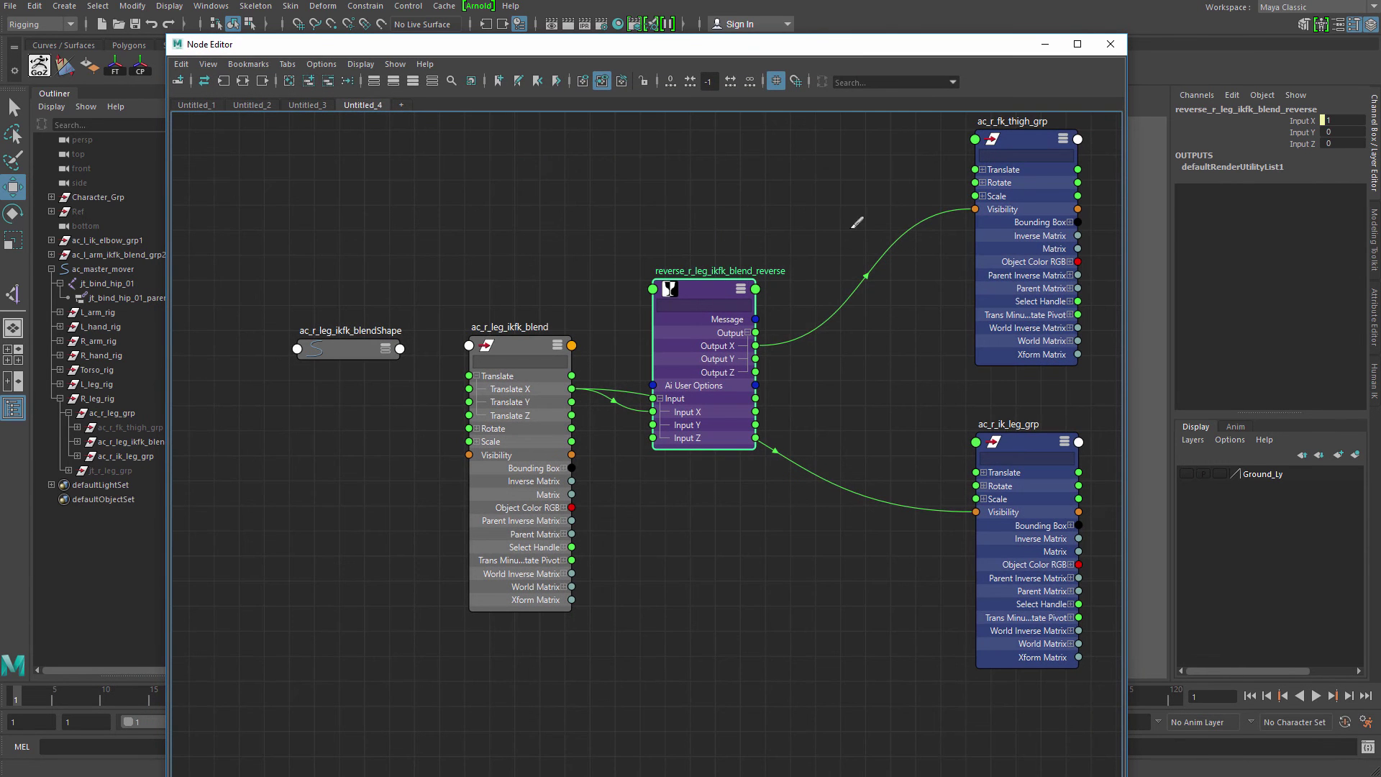
{"action": "left_click_drag", "start_coordinate": [852, 228], "coordinate": [754, 449], "text": "ctrl+alt+shift"}
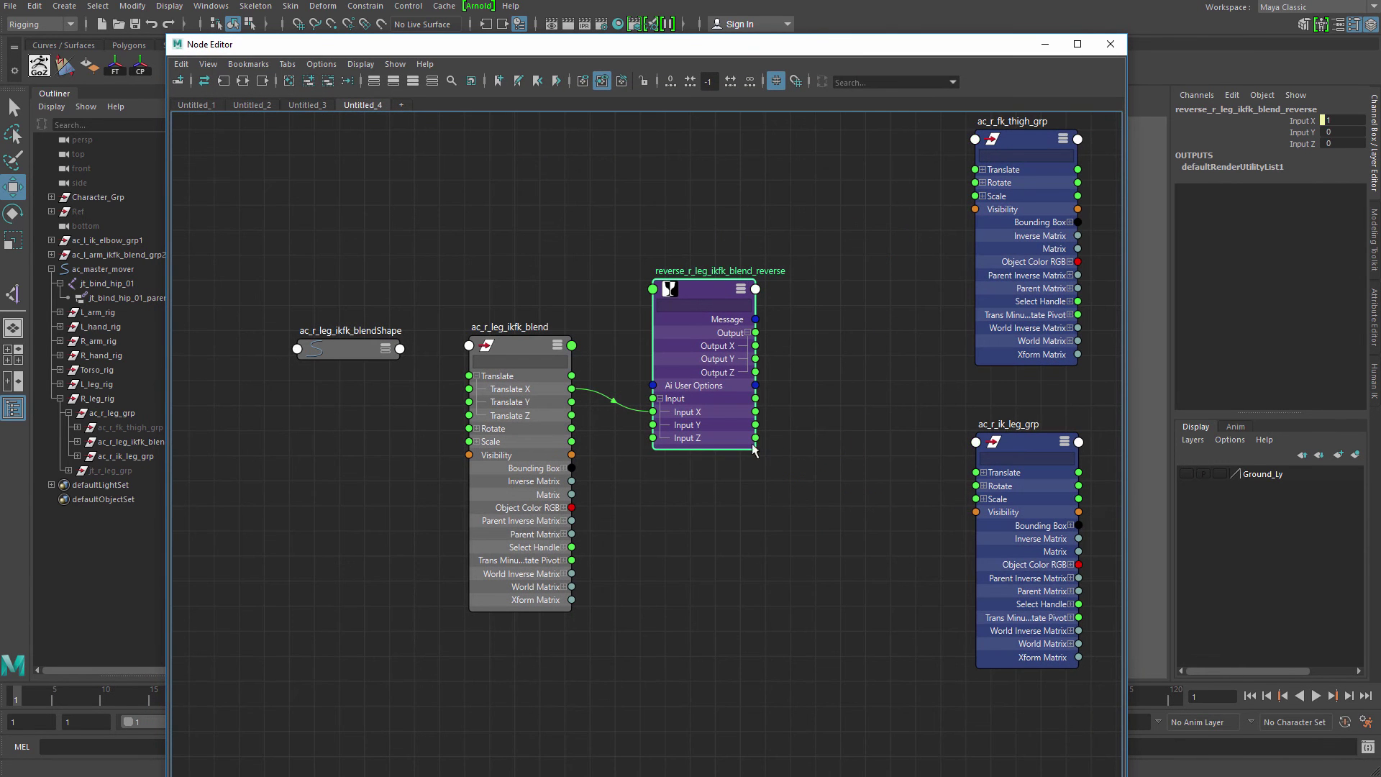
- Retry linking Output X to the FK thigh group's Visibility and Translate X to the IK leg group's Visibility, and remove both links
{"action": "left_click_drag", "start_coordinate": [725, 359], "coordinate": [727, 328]}
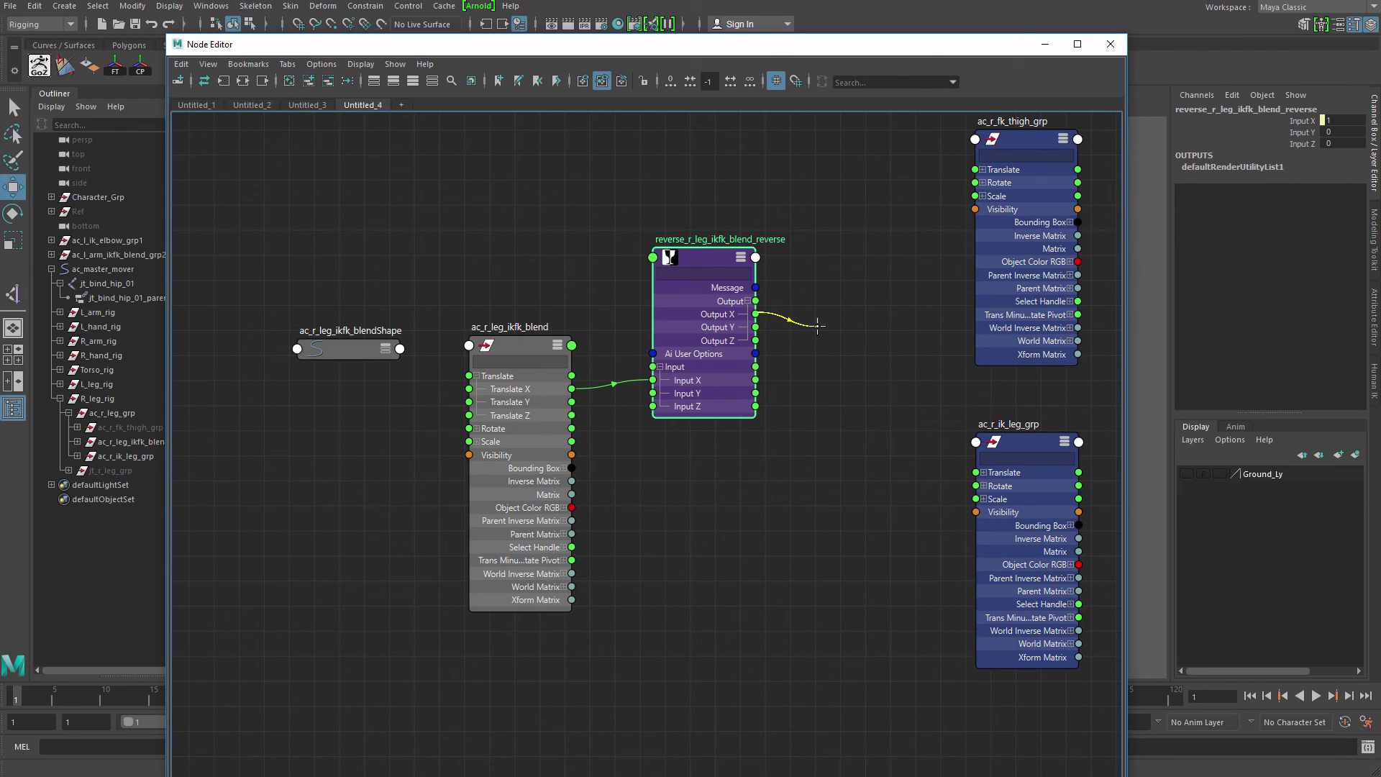
{"action": "left_click_drag", "start_coordinate": [818, 325], "coordinate": [976, 209]}
{"action": "left_click_drag", "start_coordinate": [718, 291], "coordinate": [723, 280]}
{"action": "left_click_drag", "start_coordinate": [572, 388], "coordinate": [992, 512]}
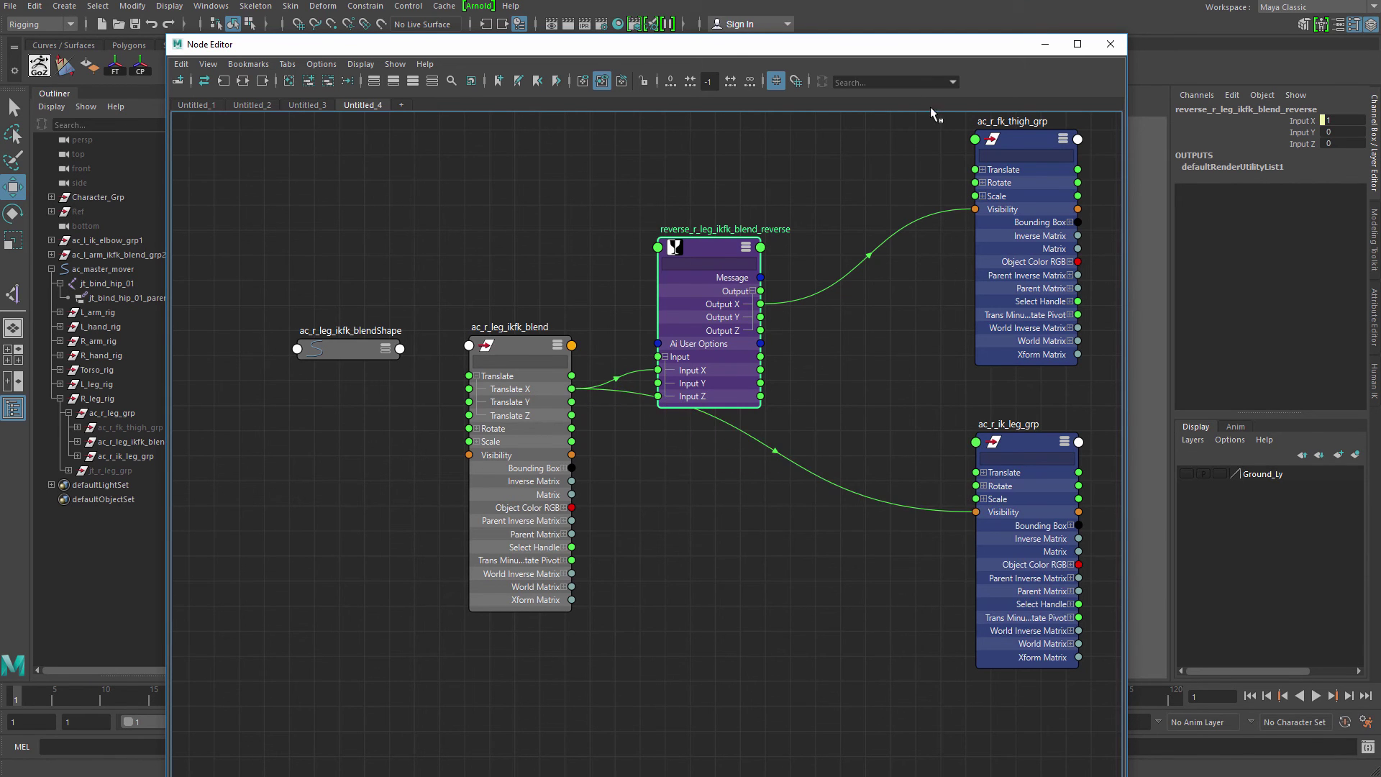
{"action": "left_click_drag", "start_coordinate": [940, 46], "coordinate": [899, 82]}
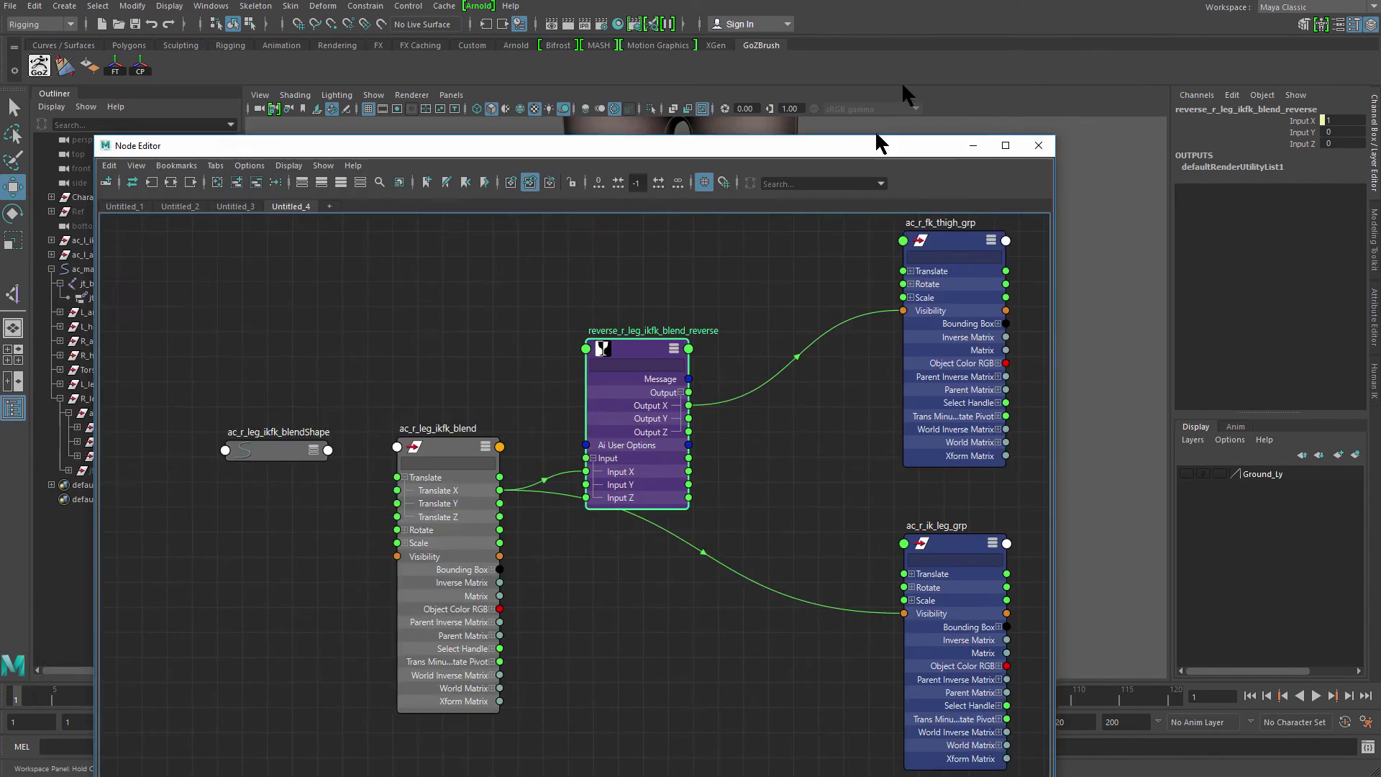
{"action": "left_click_drag", "start_coordinate": [832, 288], "coordinate": [849, 375]}
{"action": "left_click_drag", "start_coordinate": [712, 479], "coordinate": [610, 510]}
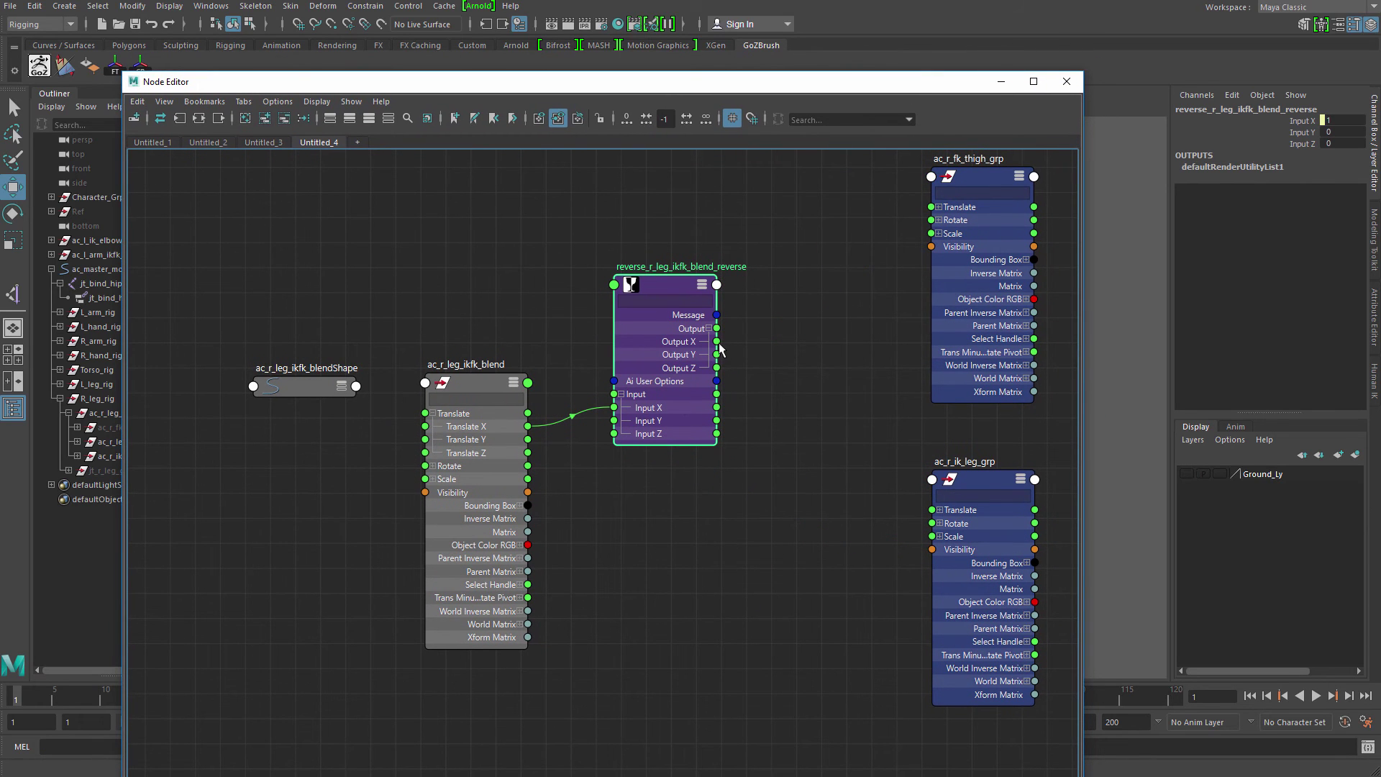
- Connect the reverse's Output X to ac_r_ik_leg_grp's Visibility and the blend's Translate X to ac_r_fk_thigh_grp's Visibility, and minimise the Node Editor
{"action": "left_click_drag", "start_coordinate": [717, 341], "coordinate": [932, 549]}
{"action": "left_click_drag", "start_coordinate": [666, 301], "coordinate": [697, 474]}
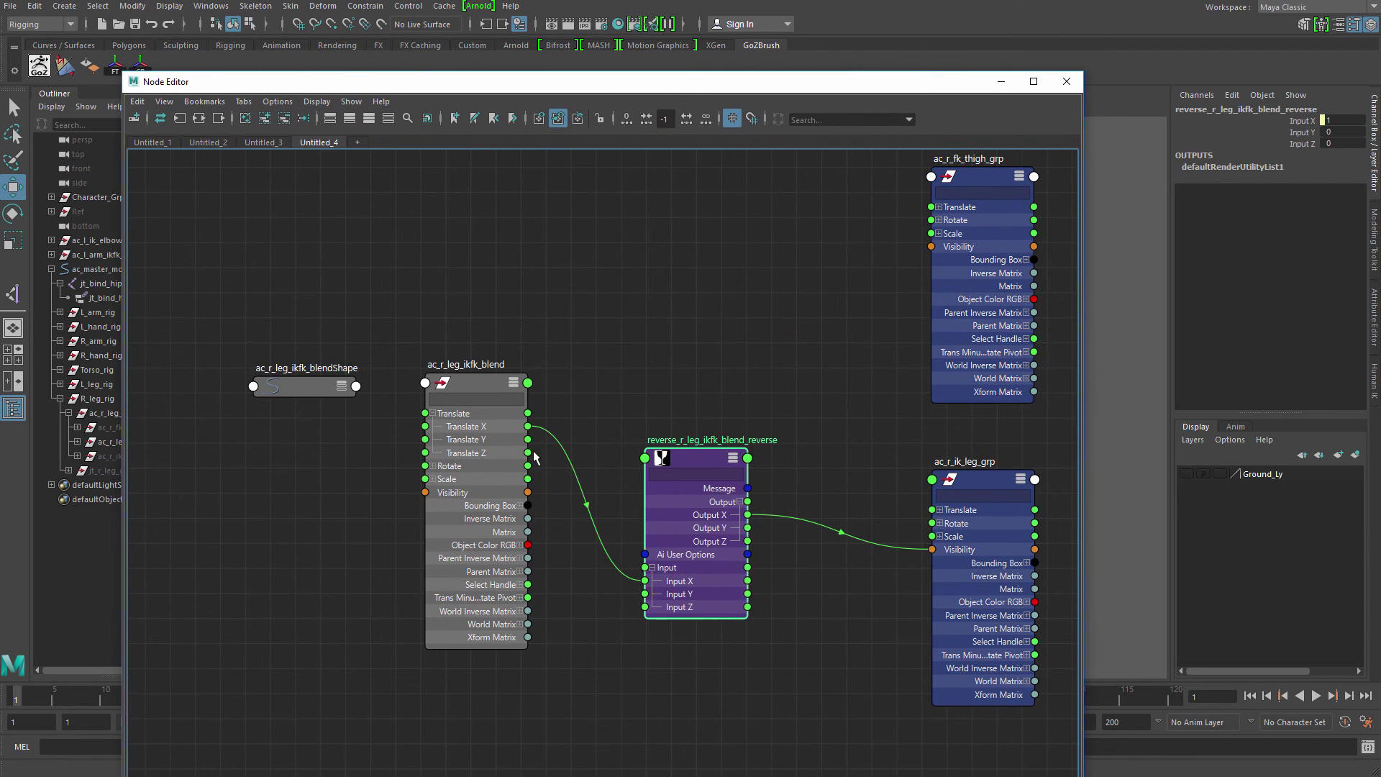
{"action": "left_click_drag", "start_coordinate": [528, 426], "coordinate": [931, 246]}
{"action": "left_click_drag", "start_coordinate": [695, 473], "coordinate": [719, 473]}
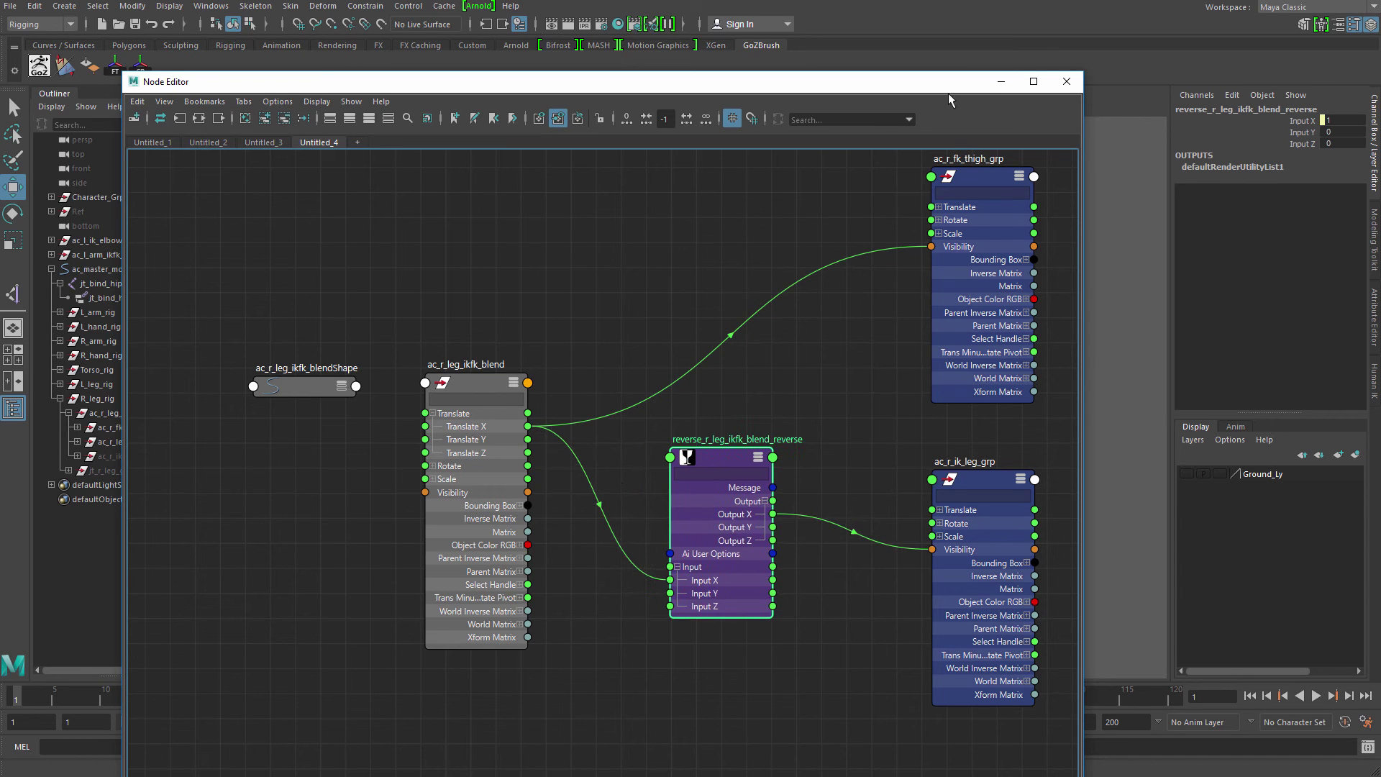
{"action": "left_click_drag", "start_coordinate": [885, 85], "coordinate": [657, 317]}
{"action": "left_click", "coordinate": [775, 309]}
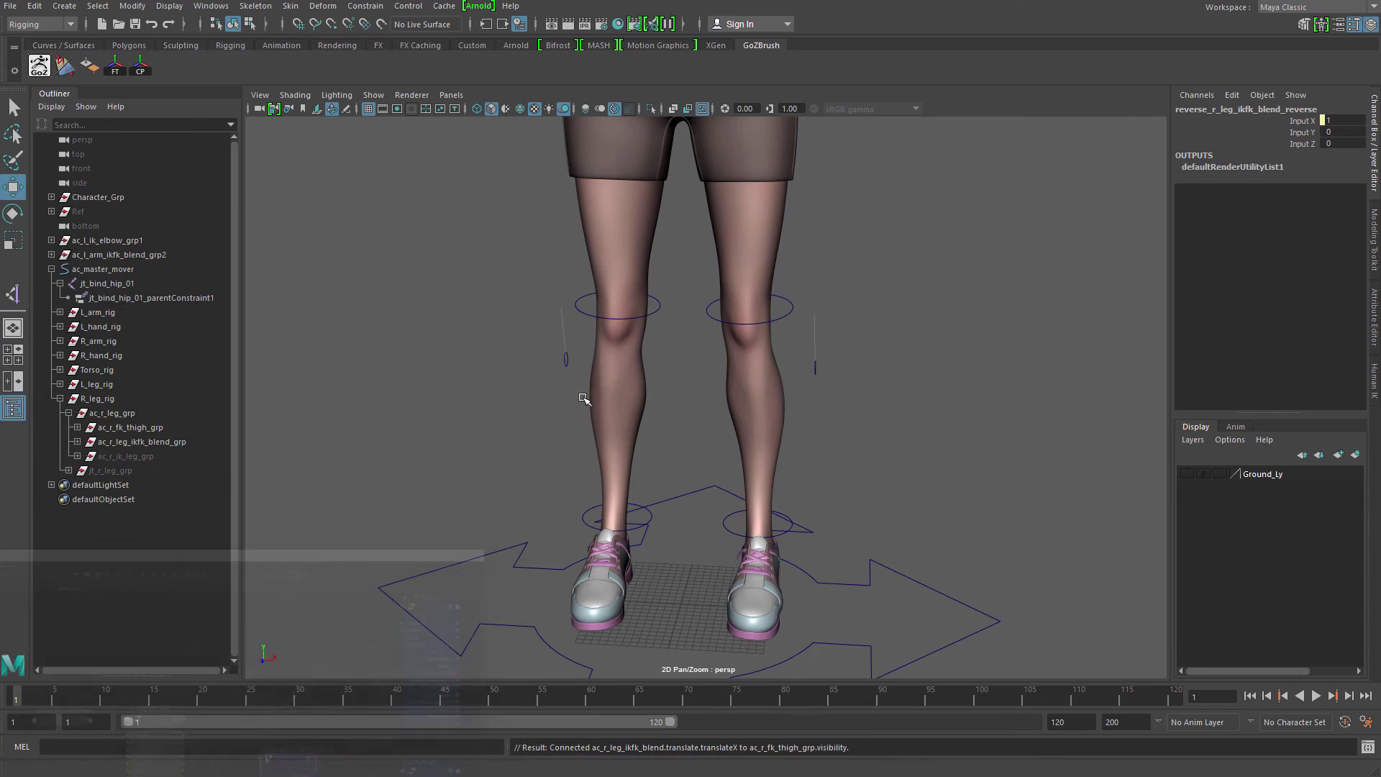
- Slide the ac_r_leg_ikfk_blend control to its IK end at Translate X 0
{"action": "left_click", "coordinate": [560, 356]}
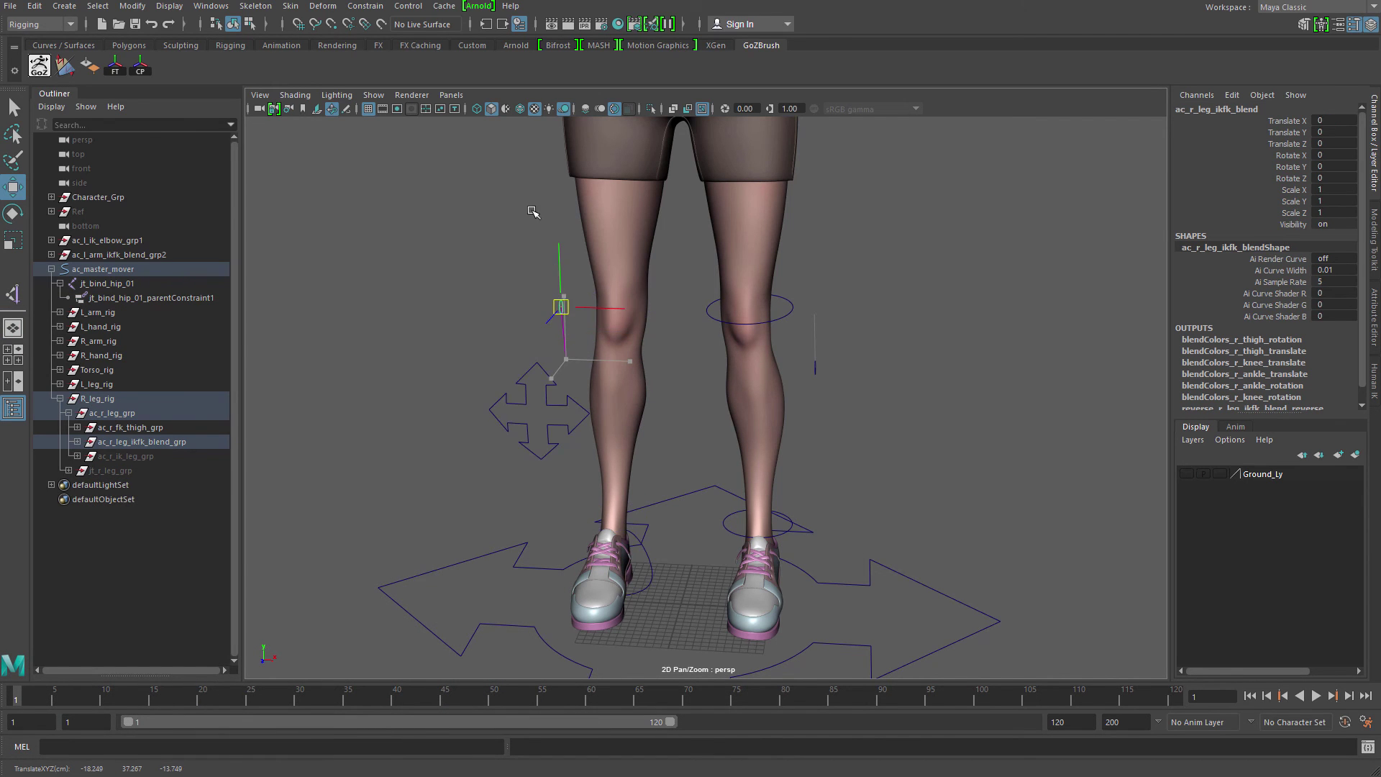
{"action": "left_click_drag", "start_coordinate": [537, 254], "coordinate": [525, 212]}
{"action": "left_click_drag", "start_coordinate": [543, 393], "coordinate": [612, 426], "text": "alt"}
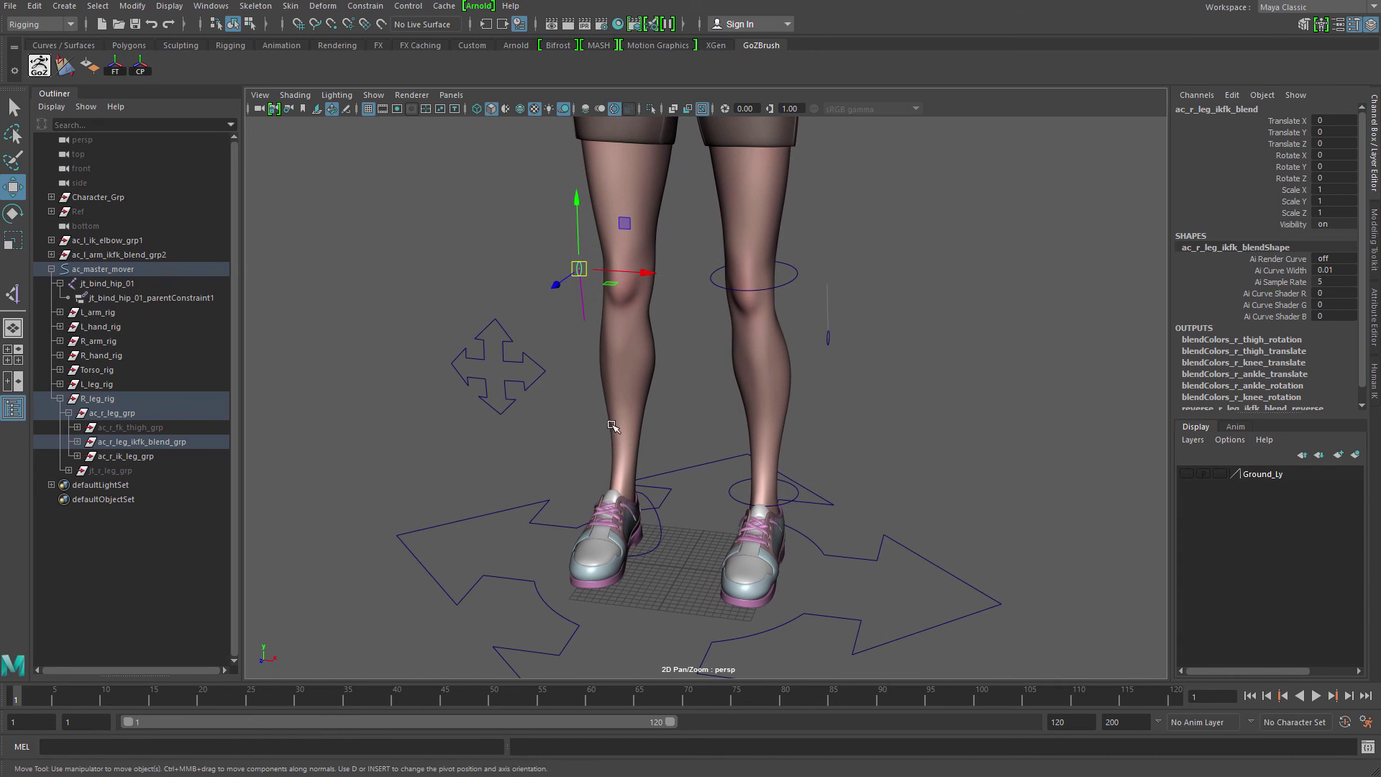
- Test the IK leg by moving the ac_r_ik_ankle and ac_r_ik_knee controls
{"action": "left_click", "coordinate": [659, 523]}
{"action": "left_click_drag", "start_coordinate": [624, 482], "coordinate": [661, 400]}
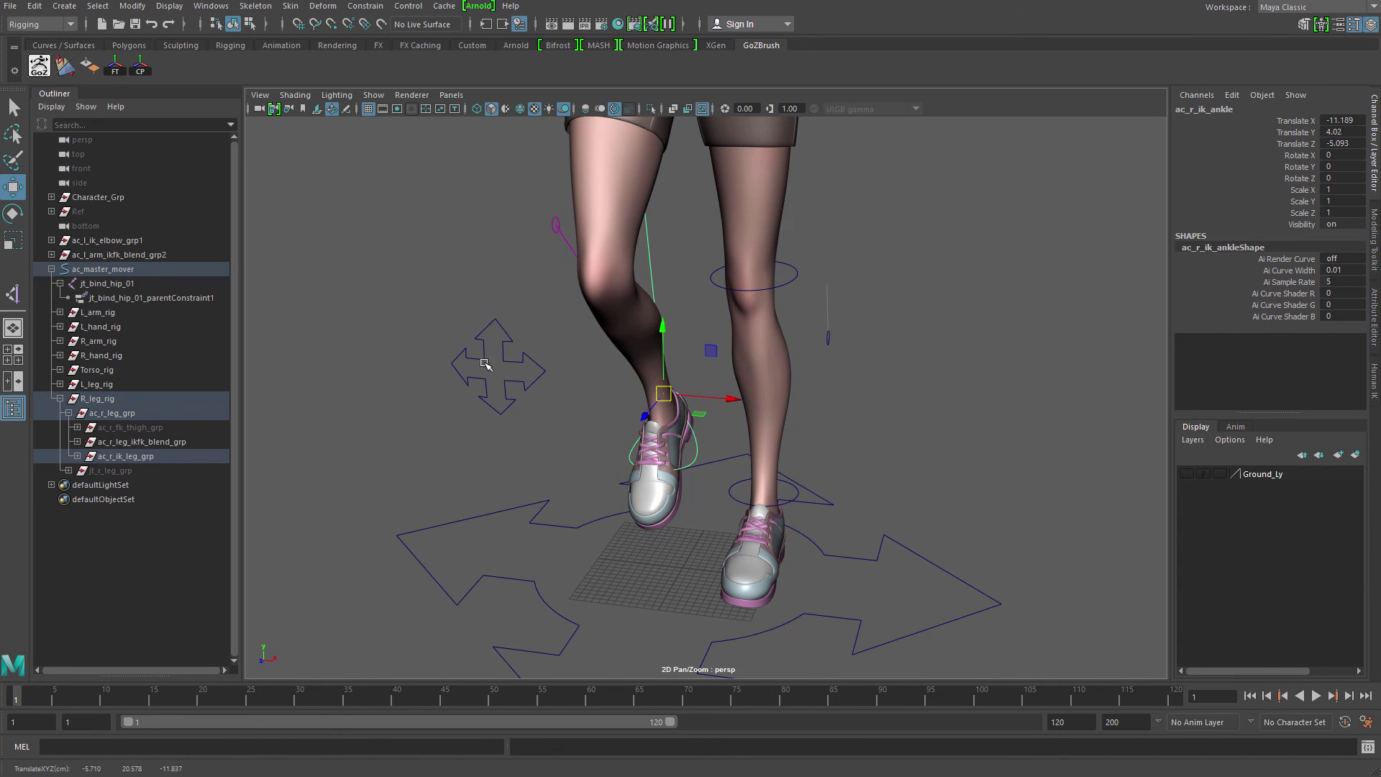
{"action": "left_click", "coordinate": [487, 366]}
{"action": "left_click_drag", "start_coordinate": [578, 379], "coordinate": [530, 369]}
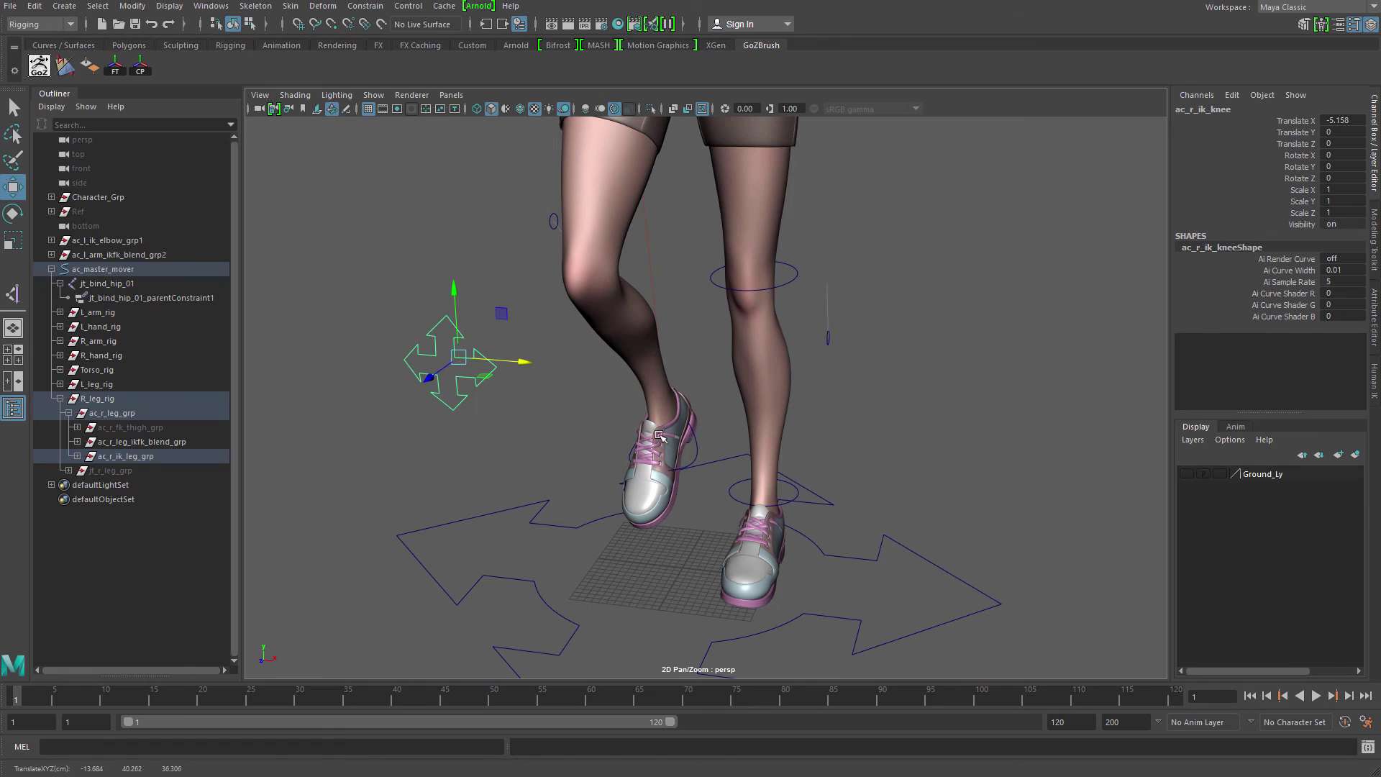
{"action": "left_click", "coordinate": [698, 448]}
{"action": "left_click_drag", "start_coordinate": [668, 398], "coordinate": [639, 441]}
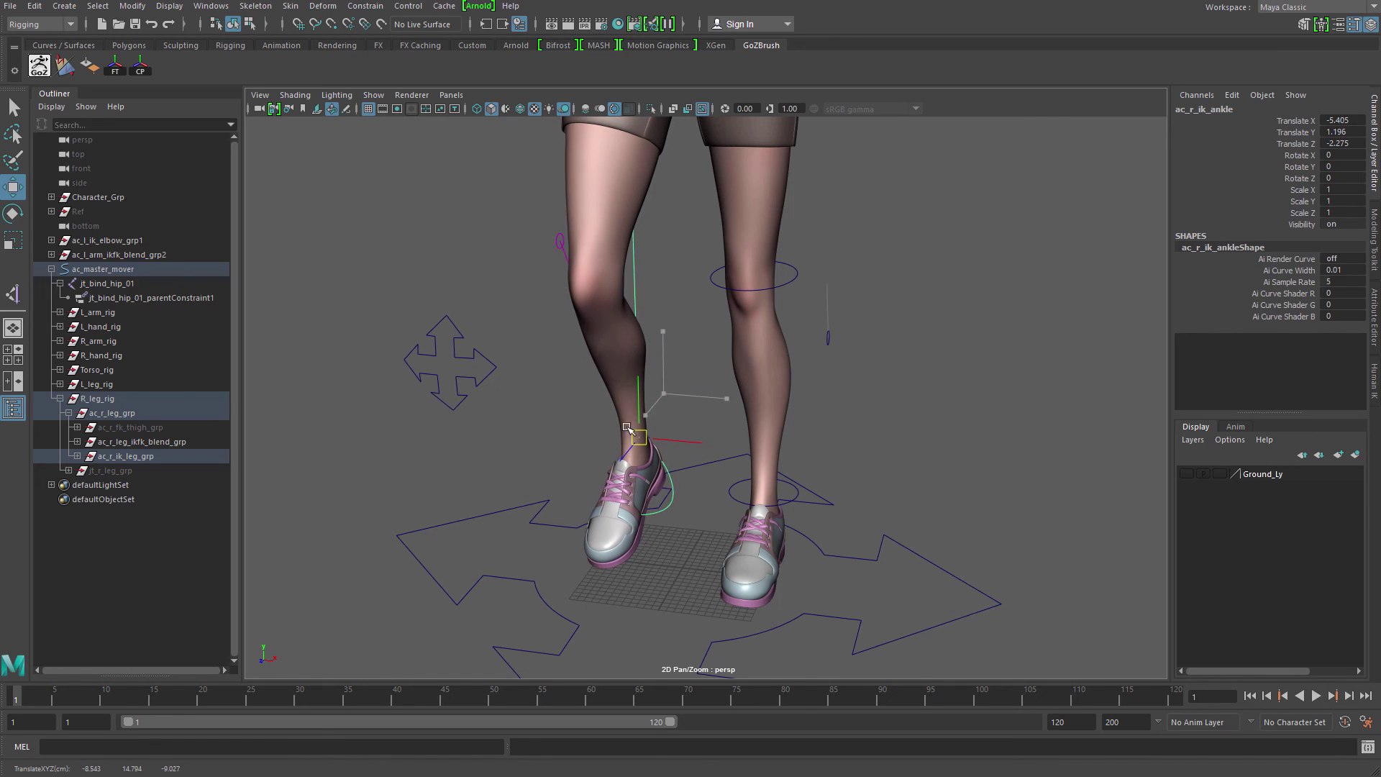
- Slide the right leg blend control to its FK end and test rotating the ac_r_fk_knee control
{"action": "left_click", "coordinate": [557, 246]}
{"action": "left_click_drag", "start_coordinate": [559, 251], "coordinate": [611, 496]}
{"action": "key", "text": "q"}
{"action": "left_click", "coordinate": [650, 472]}
{"action": "key", "text": "e"}
{"action": "left_click_drag", "start_coordinate": [662, 265], "coordinate": [680, 292]}
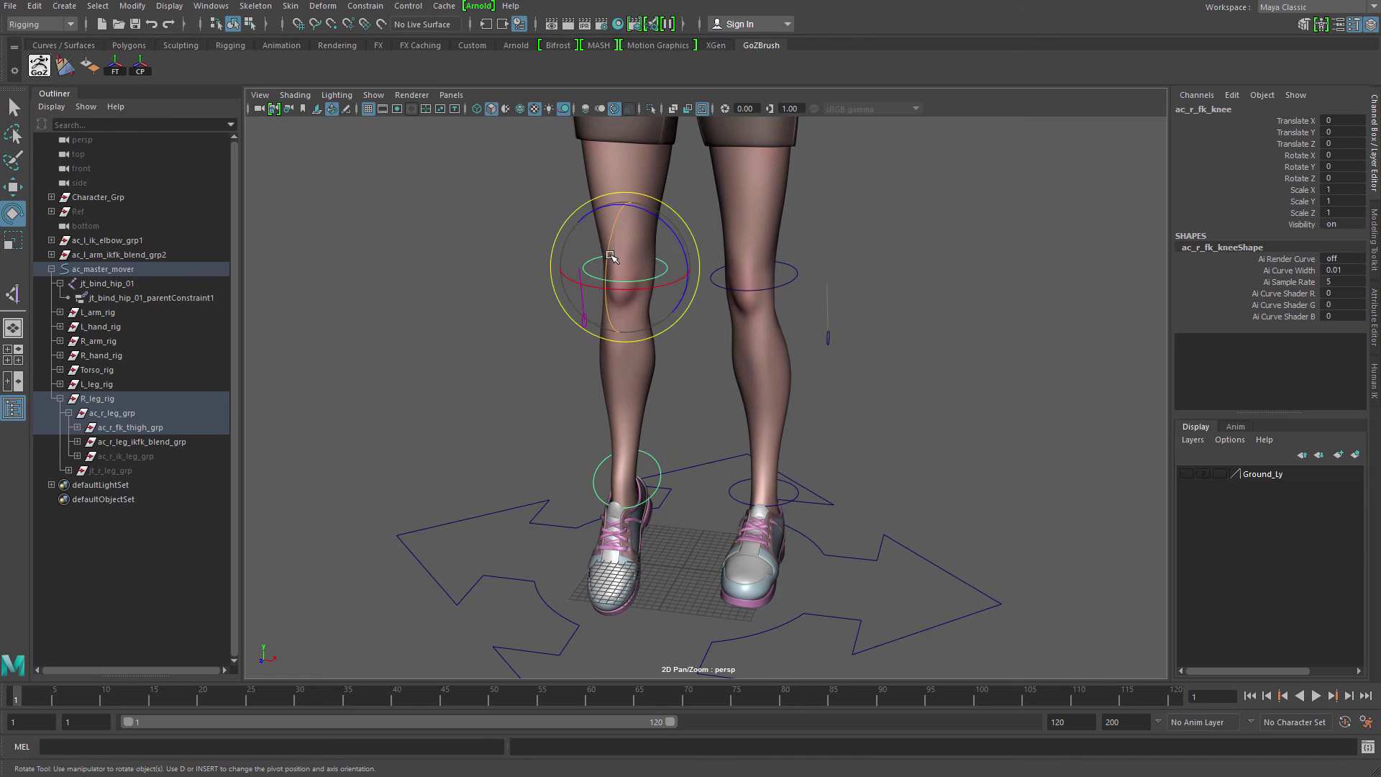
{"action": "left_click_drag", "start_coordinate": [608, 256], "coordinate": [716, 348]}
- Switch the right leg back to IK by returning the ac_r_leg_ikfk_blend control to 0
{"action": "key", "text": "q"}
{"action": "left_click", "coordinate": [597, 277]}
{"action": "left_click", "coordinate": [612, 318]}
{"action": "key", "text": "w"}
{"action": "left_click_drag", "start_coordinate": [619, 317], "coordinate": [657, 391], "text": "alt"}
{"action": "key", "text": "q"}
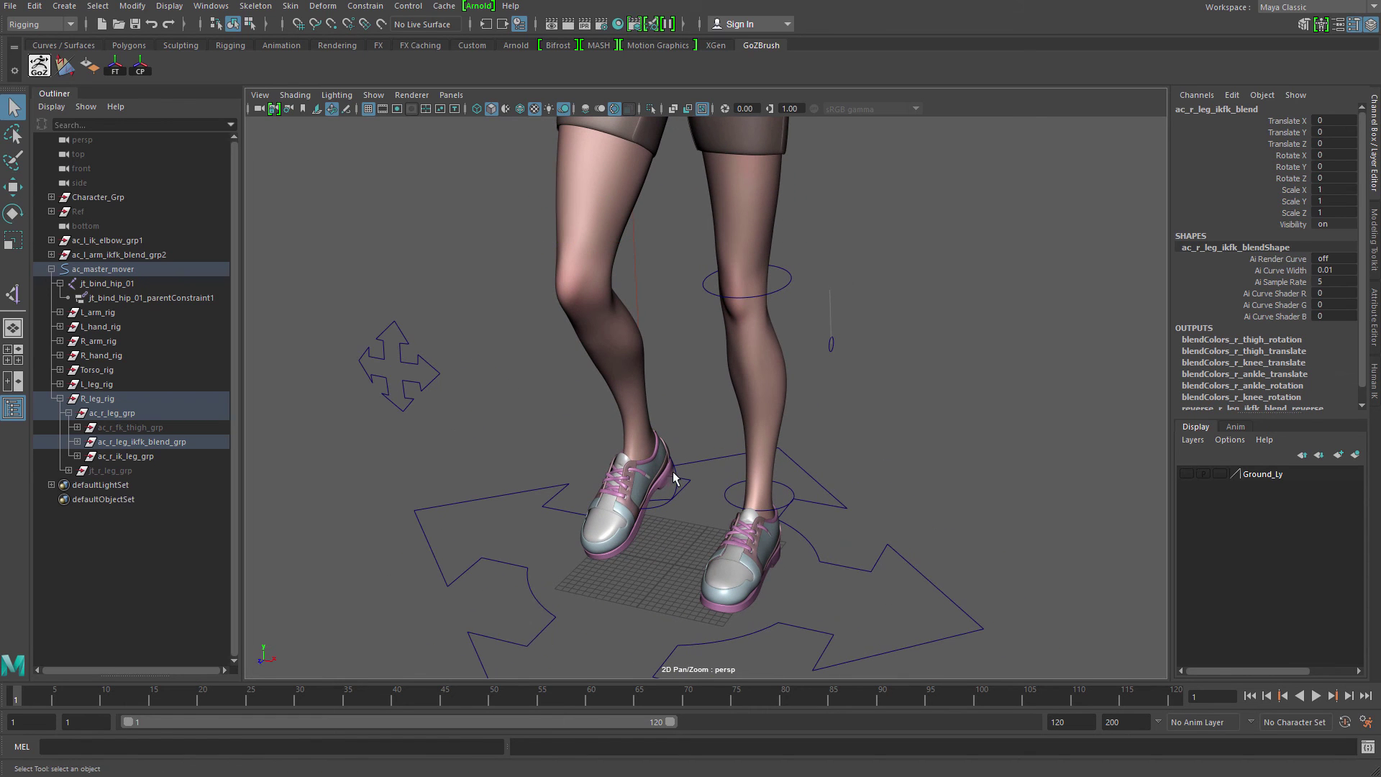
- Reset the ac_r_ik_ankle control's Translate X, Y and Z to 0
{"action": "left_click", "coordinate": [676, 466]}
{"action": "left_click_drag", "start_coordinate": [1342, 119], "coordinate": [1340, 143]}
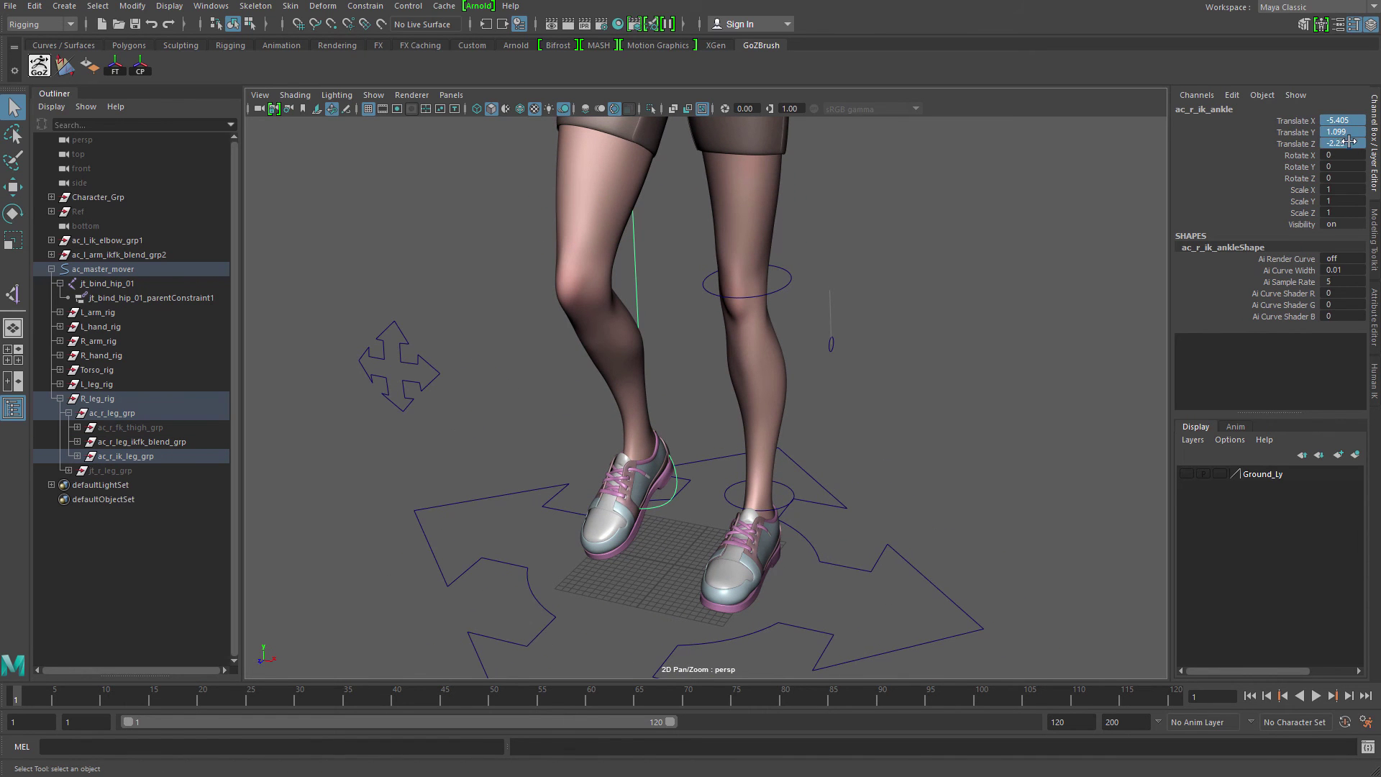
{"action": "type", "text": "0"}
{"action": "key", "text": "Return"}
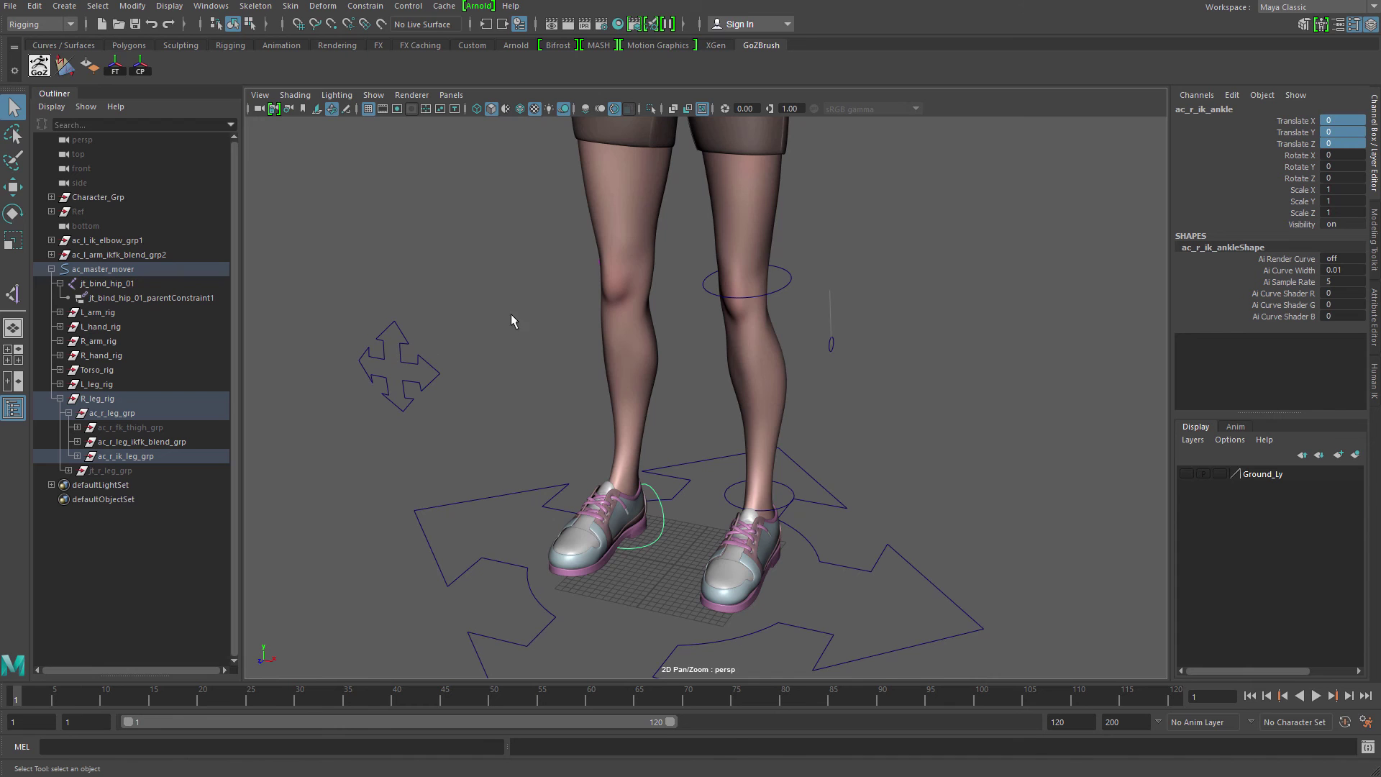
- Switch the right leg to FK by moving its blend control to Translate X 1
{"action": "left_click_drag", "start_coordinate": [511, 321], "coordinate": [676, 341], "text": "alt"}
{"action": "left_click", "coordinate": [555, 308]}
{"action": "key", "text": "w"}
{"action": "key", "text": "q"}
- Set Rotate Y to 0 on the ac_r_fk_knee and ac_r_fk_ankle controls
{"action": "left_click", "coordinate": [670, 274]}
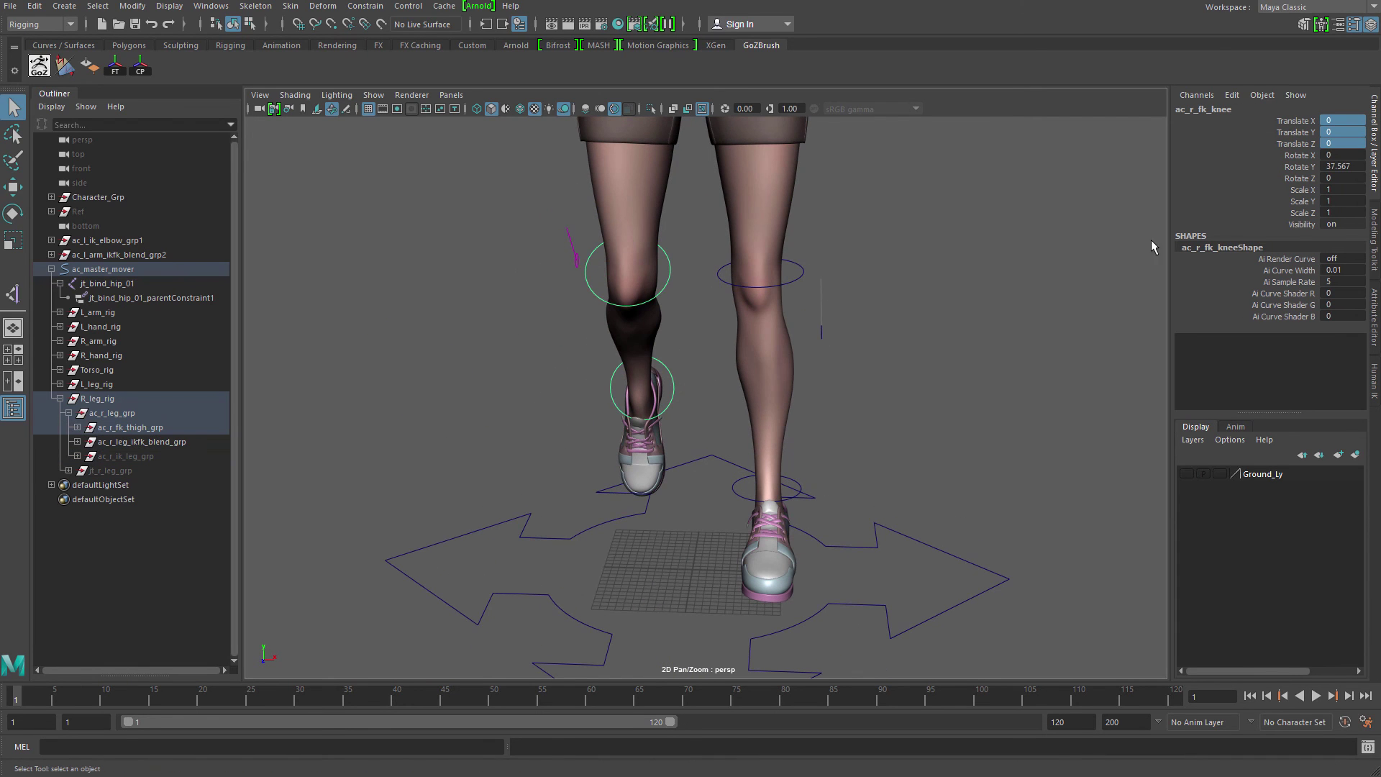
{"action": "double_click", "coordinate": [1352, 167]}
{"action": "type", "text": "0"}
{"action": "key", "text": "Return"}
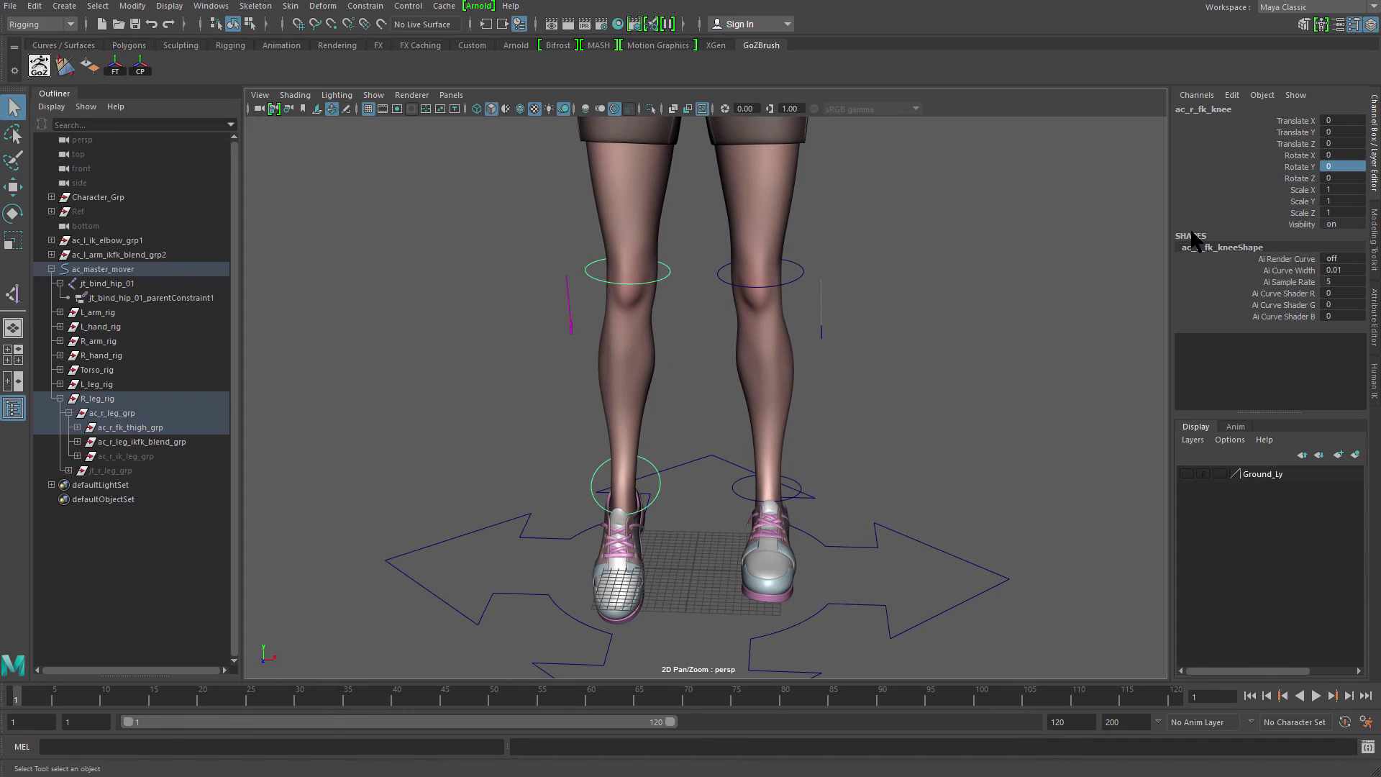
{"action": "left_click", "coordinate": [657, 486]}
{"action": "double_click", "coordinate": [1343, 167]}
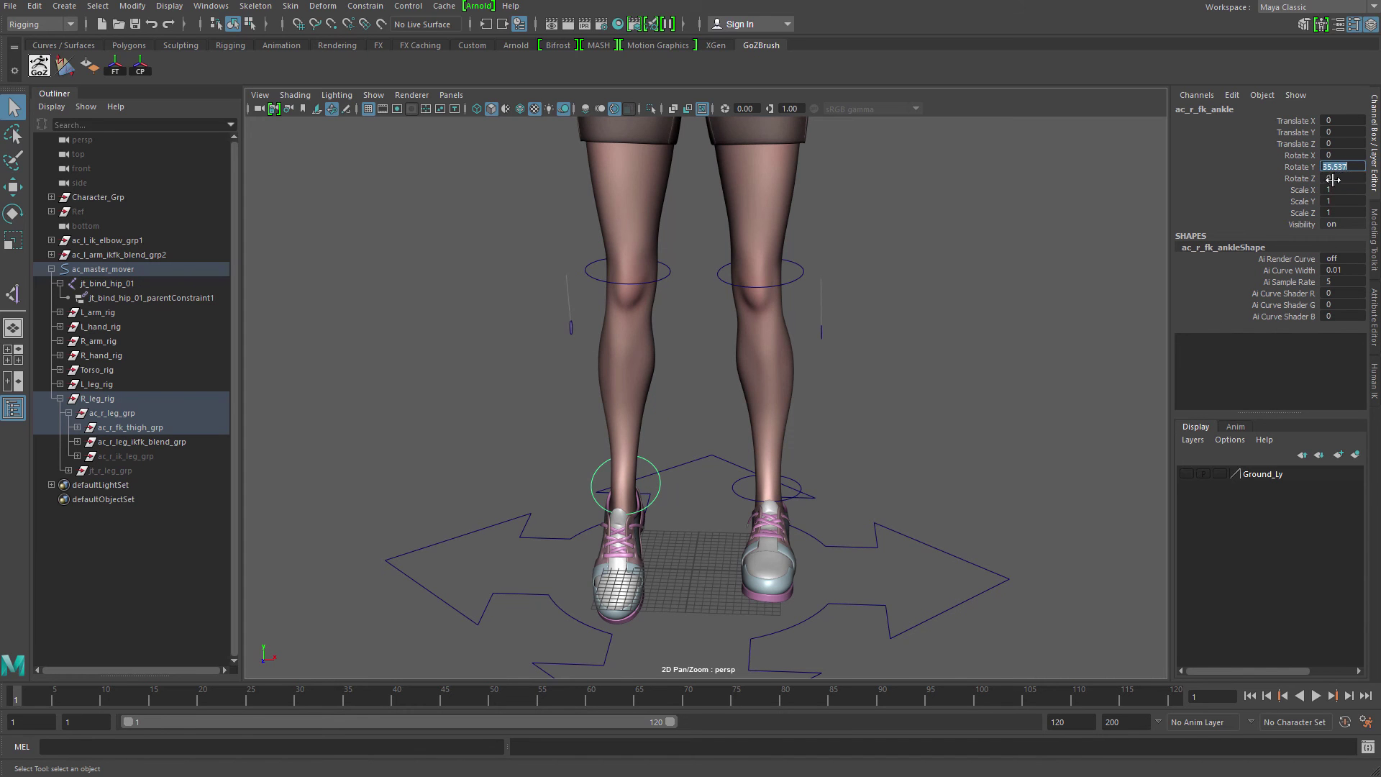
{"action": "key", "text": "Return"}
- Select the ac_r_leg_ikfk_blend control and, in the Node Editor, move its shape node clear of the right leg network
{"action": "left_click_drag", "start_coordinate": [844, 408], "coordinate": [720, 200], "text": "alt"}
{"action": "right_click_drag", "start_coordinate": [857, 351], "coordinate": [887, 394], "text": "alt"}
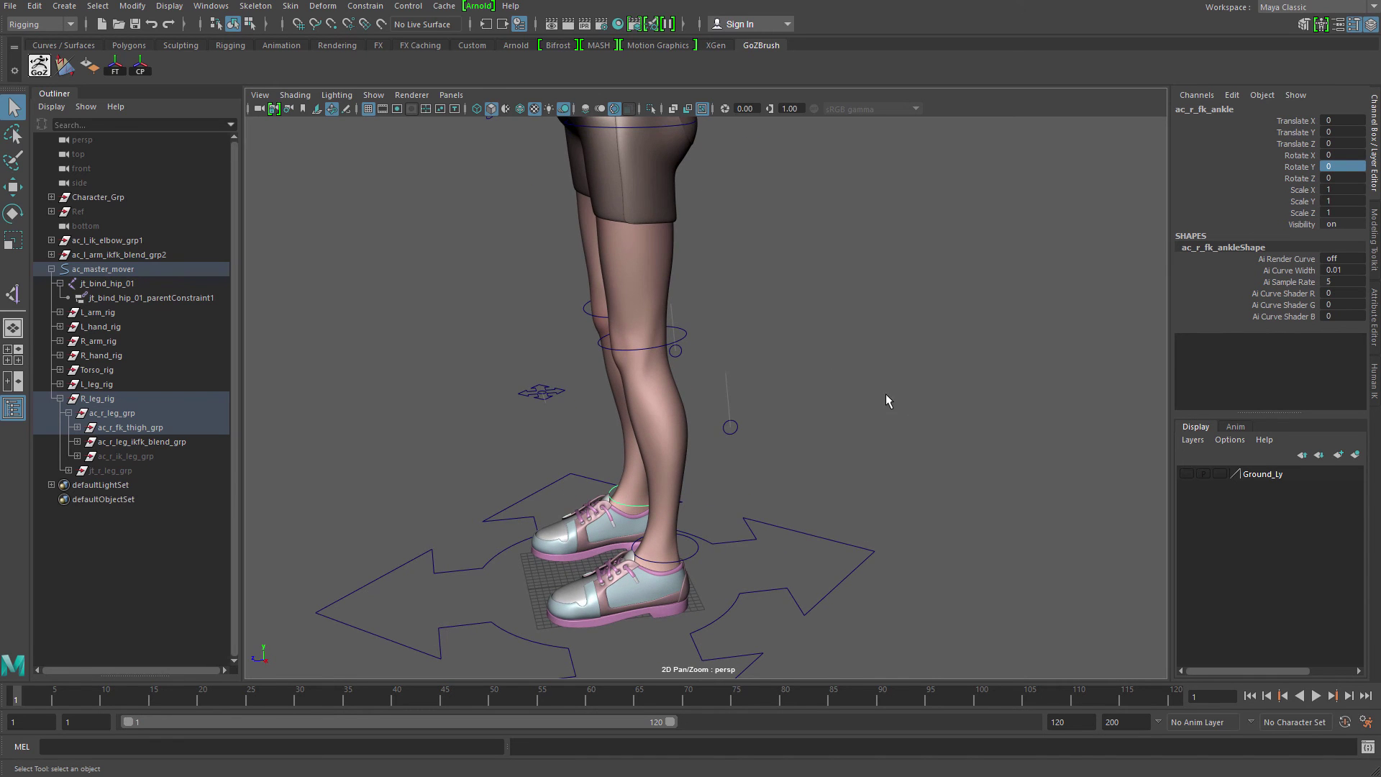
{"action": "left_click_drag", "start_coordinate": [851, 406], "coordinate": [661, 378], "text": "alt"}
{"action": "left_click", "coordinate": [618, 349]}
{"action": "left_click_drag", "start_coordinate": [661, 378], "coordinate": [727, 370], "text": "alt"}
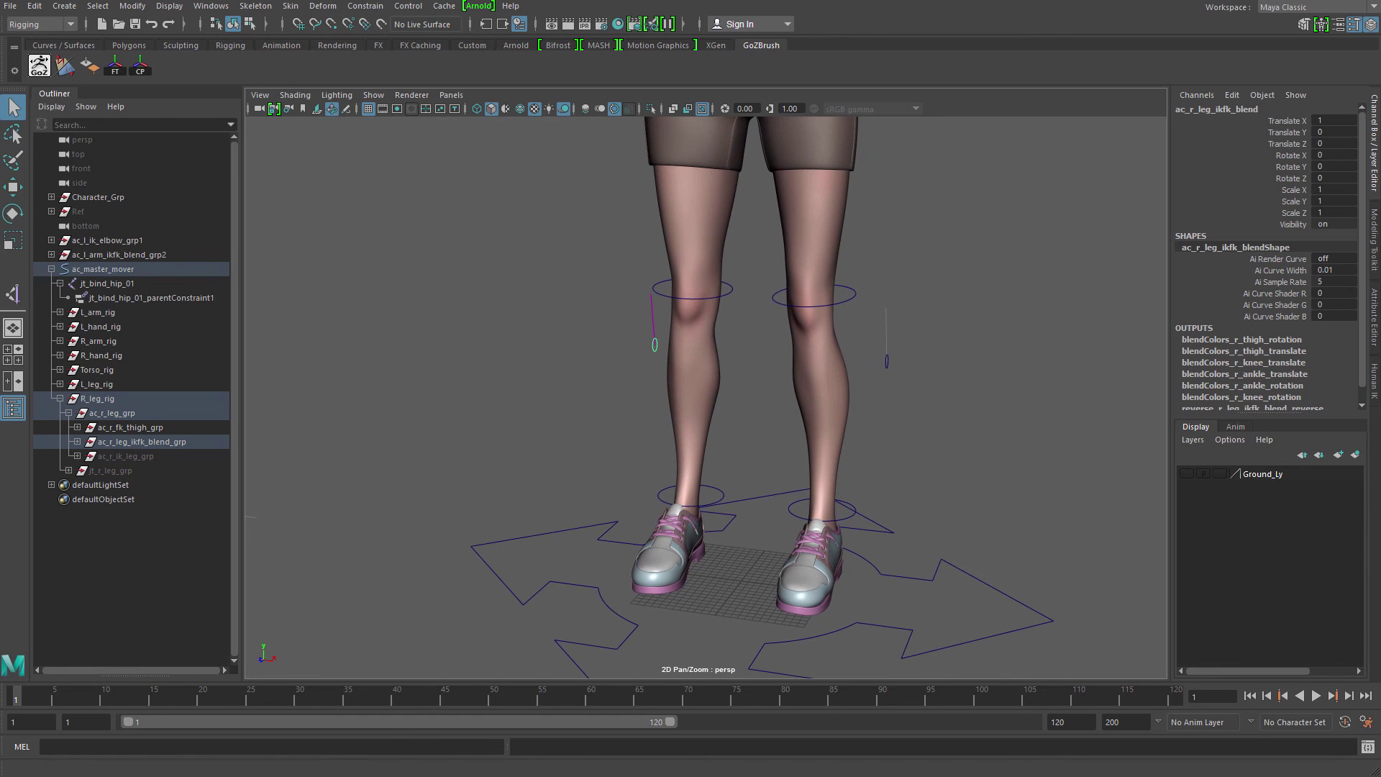
{"action": "key", "text": "alt+Tab"}
{"action": "left_click_drag", "start_coordinate": [382, 315], "coordinate": [746, 39]}
{"action": "scroll", "coordinate": [629, 349], "scroll_direction": "down", "scroll_amount": 6}
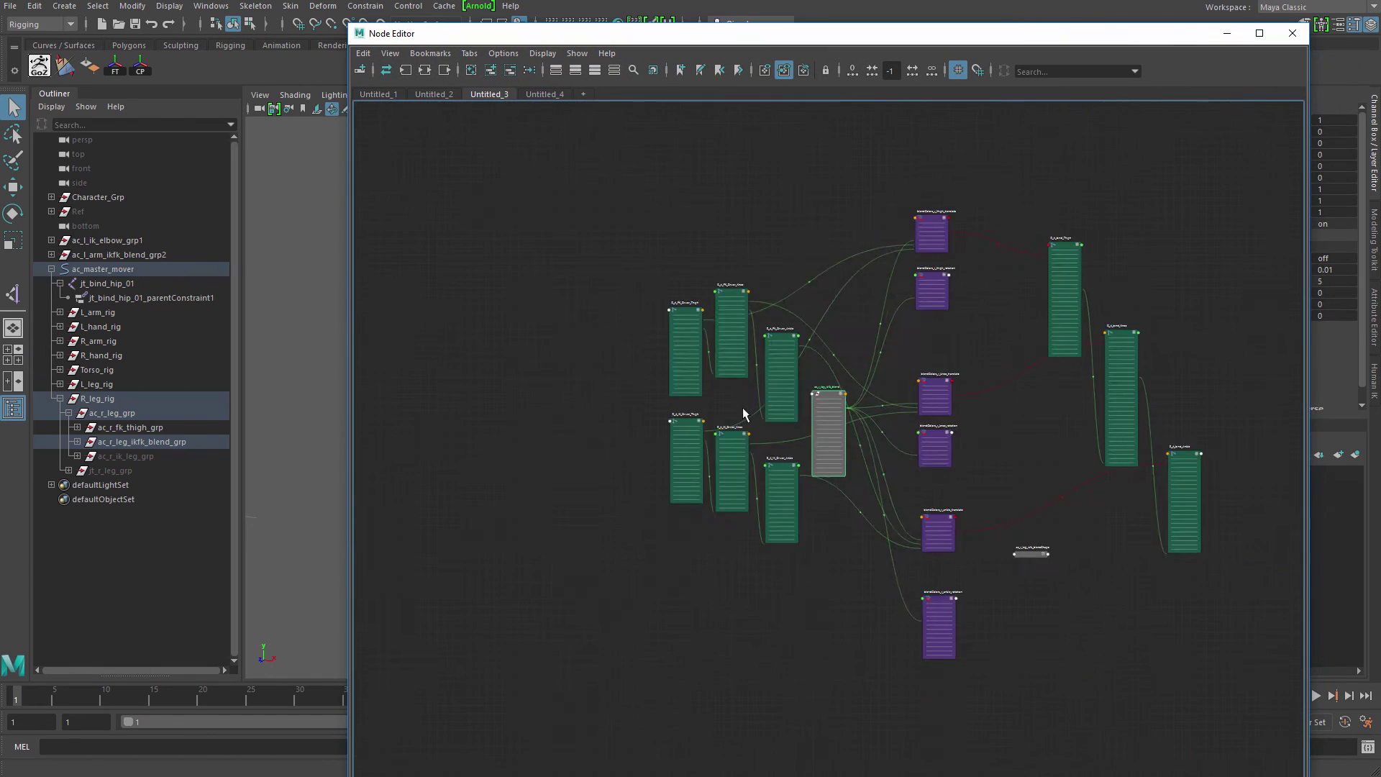
{"action": "scroll", "coordinate": [630, 349], "scroll_direction": "up", "scroll_amount": 3}
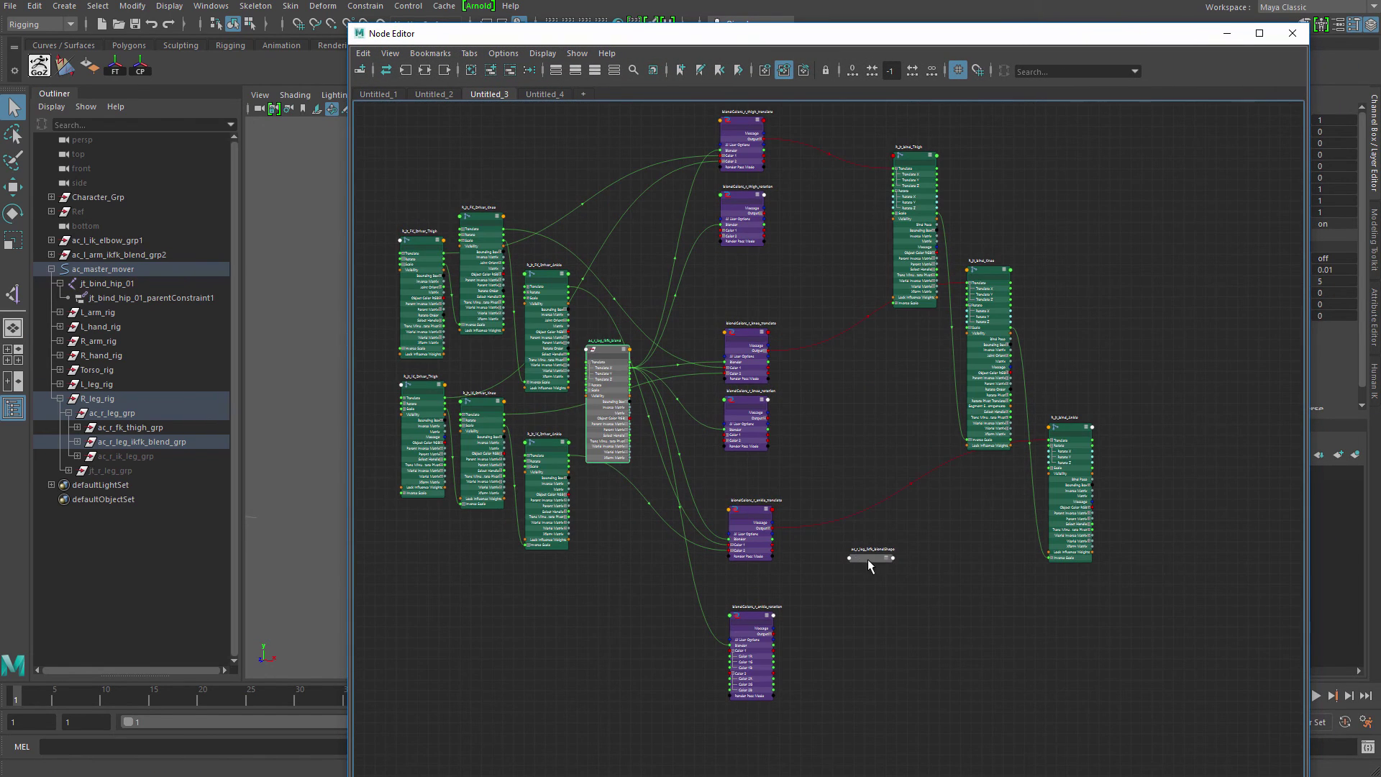
{"action": "left_click_drag", "start_coordinate": [867, 559], "coordinate": [1004, 672]}
- Collapse and line up the ankle, knee and thigh rotation blendColors nodes, and put the Node Editor away
{"action": "left_click_drag", "start_coordinate": [751, 640], "coordinate": [751, 627]}
{"action": "key", "text": "1"}
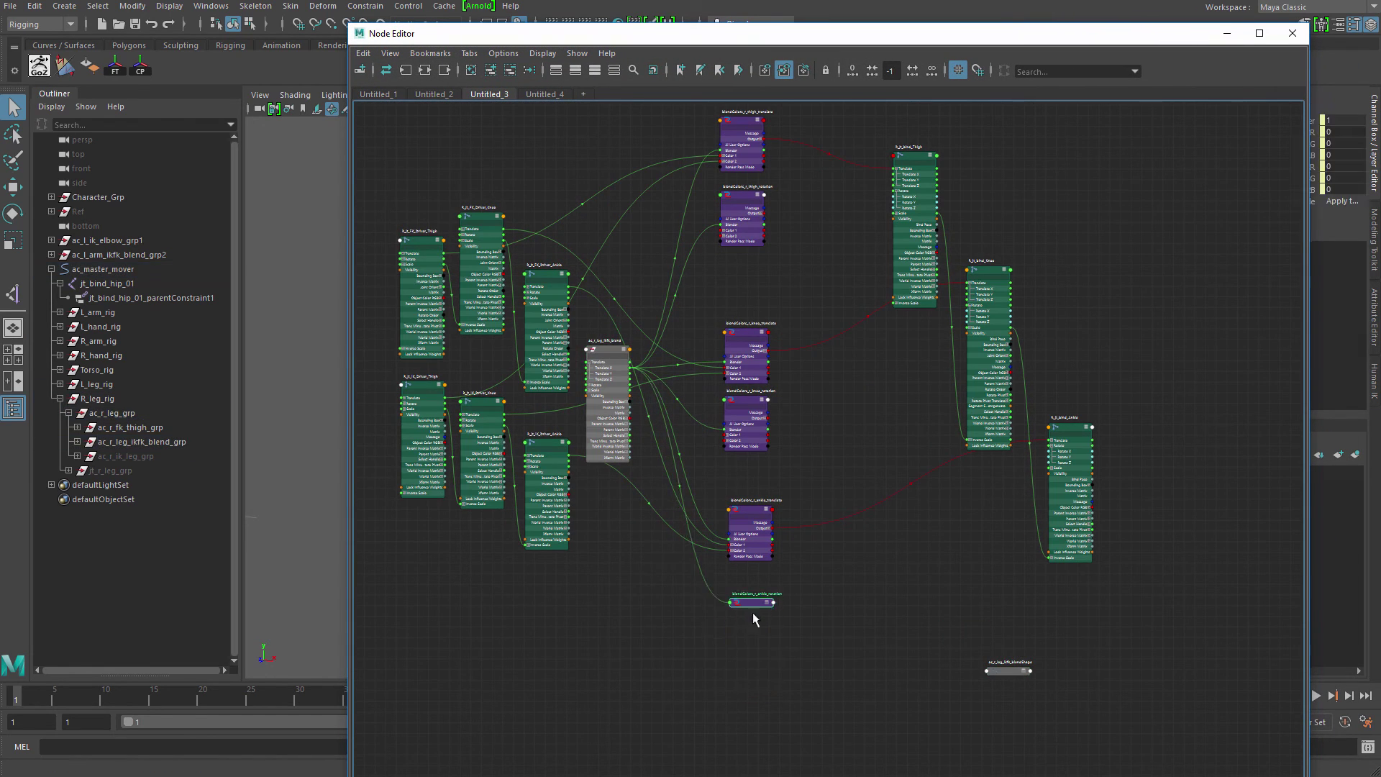
{"action": "left_click_drag", "start_coordinate": [749, 523], "coordinate": [749, 531]}
{"action": "left_click_drag", "start_coordinate": [749, 407], "coordinate": [747, 411]}
{"action": "key", "text": "1"}
{"action": "left_click_drag", "start_coordinate": [748, 203], "coordinate": [743, 195]}
{"action": "key", "text": "1"}
{"action": "left_click", "coordinate": [752, 370]}
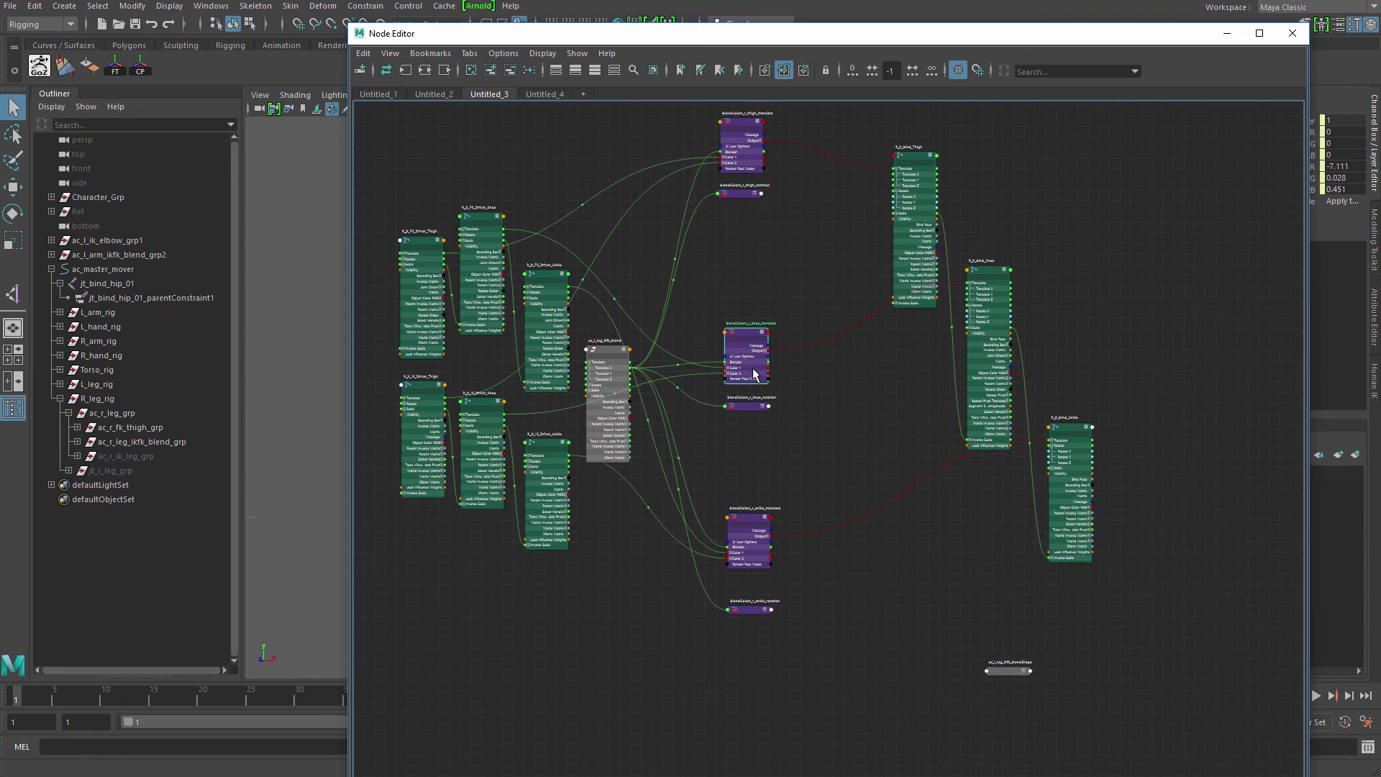
{"action": "left_click_drag", "start_coordinate": [749, 406], "coordinate": [745, 404]}
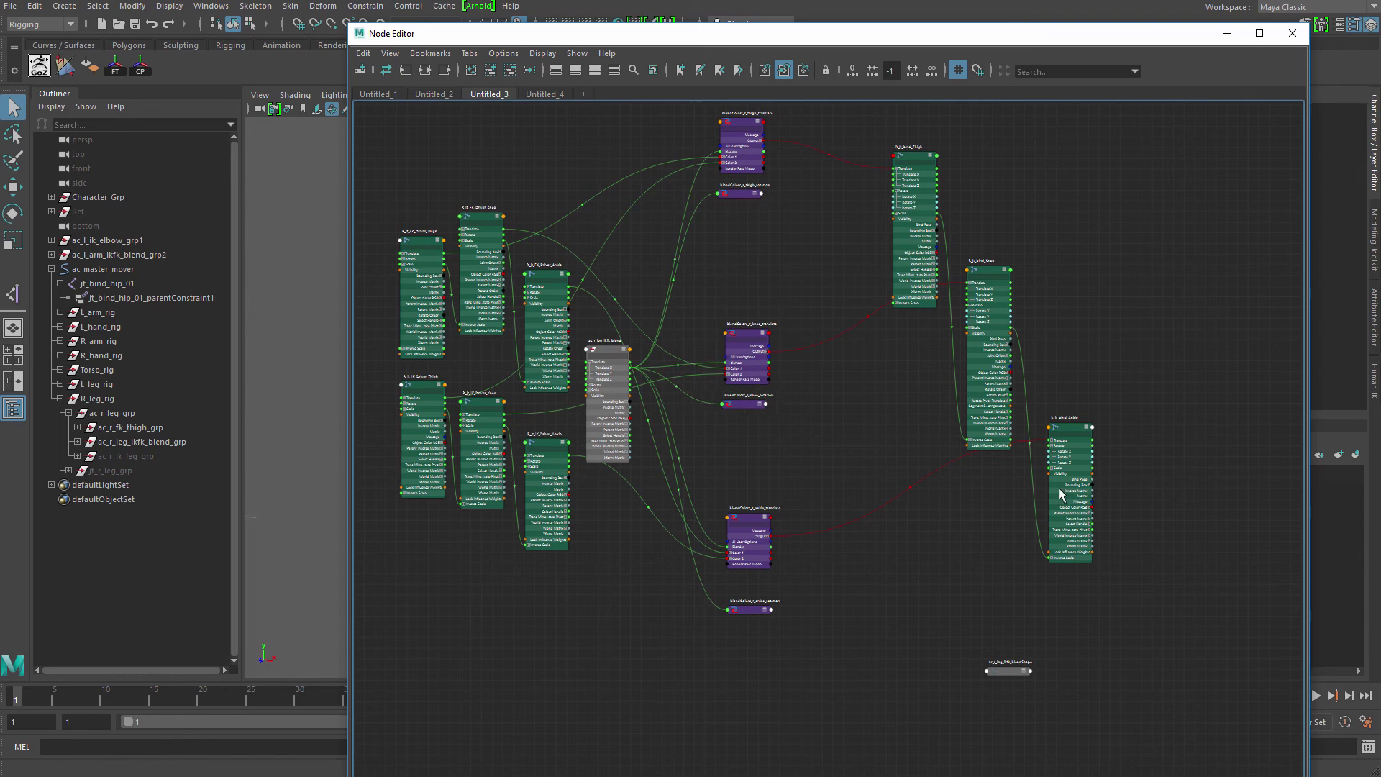
{"action": "left_click", "coordinate": [1227, 34]}
- Switch the right leg back to IK by moving ac_r_leg_ikfk_blend to Translate X 0
{"action": "left_click_drag", "start_coordinate": [826, 271], "coordinate": [714, 351], "text": "alt"}
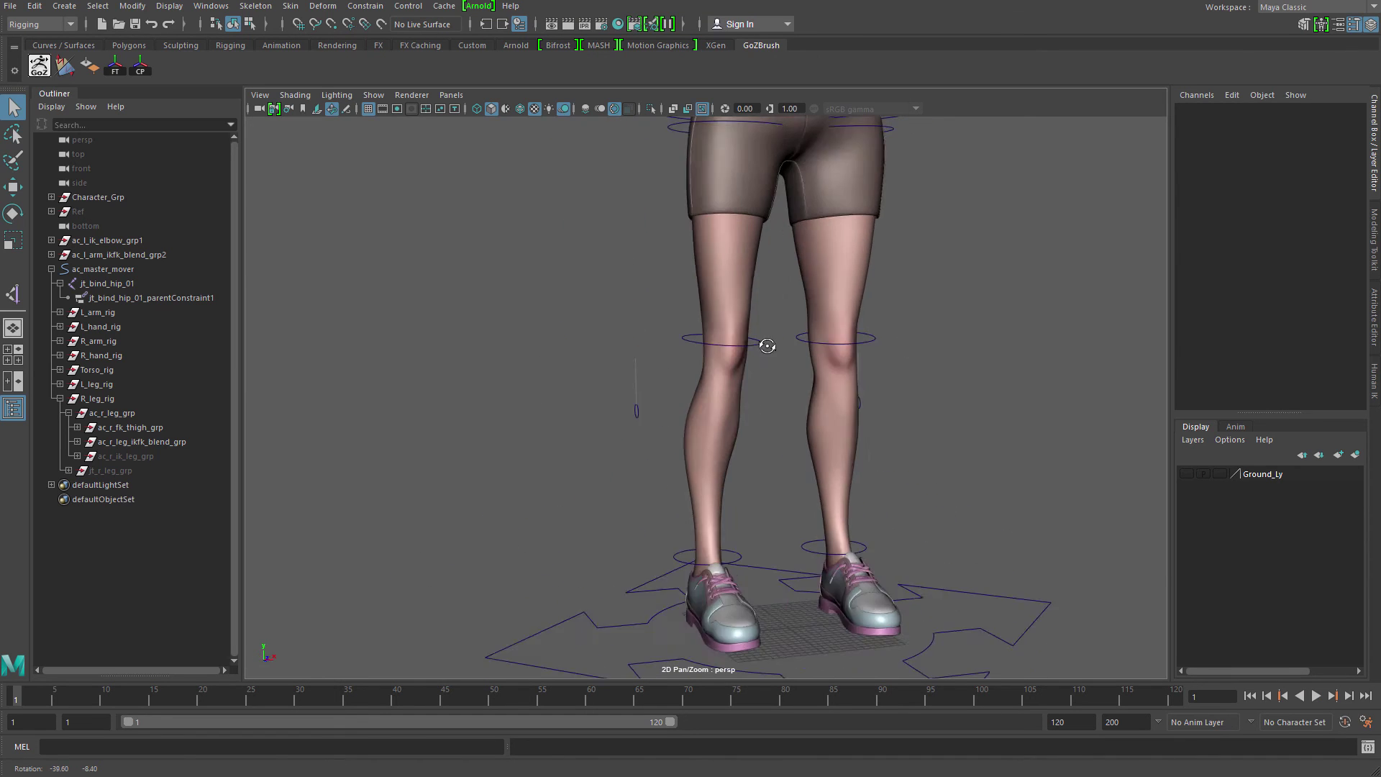
{"action": "scroll", "coordinate": [714, 352], "scroll_direction": "up", "scroll_amount": 5}
{"action": "left_click_drag", "start_coordinate": [680, 427], "coordinate": [659, 391], "text": "alt"}
{"action": "left_click_drag", "start_coordinate": [649, 446], "coordinate": [699, 394]}
{"action": "left_click_drag", "start_coordinate": [696, 439], "coordinate": [677, 309], "text": "alt"}
{"action": "key", "text": "w"}
{"action": "right_click_drag", "start_coordinate": [676, 310], "coordinate": [616, 321], "text": "alt"}
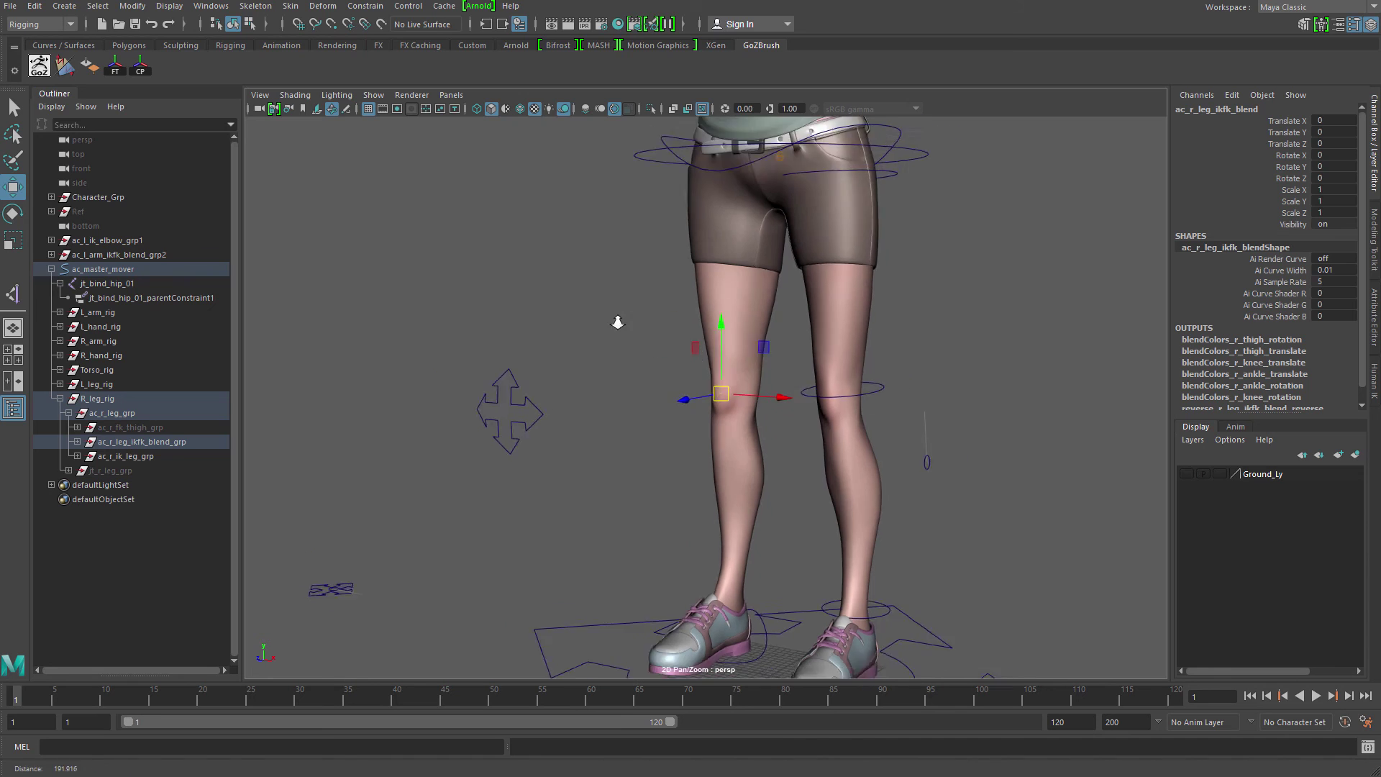
- Reset the ac_r_ik_knee control's Translate X to 0
{"action": "left_click_drag", "start_coordinate": [617, 321], "coordinate": [698, 381], "text": "alt"}
{"action": "left_click_drag", "start_coordinate": [724, 449], "coordinate": [631, 457]}
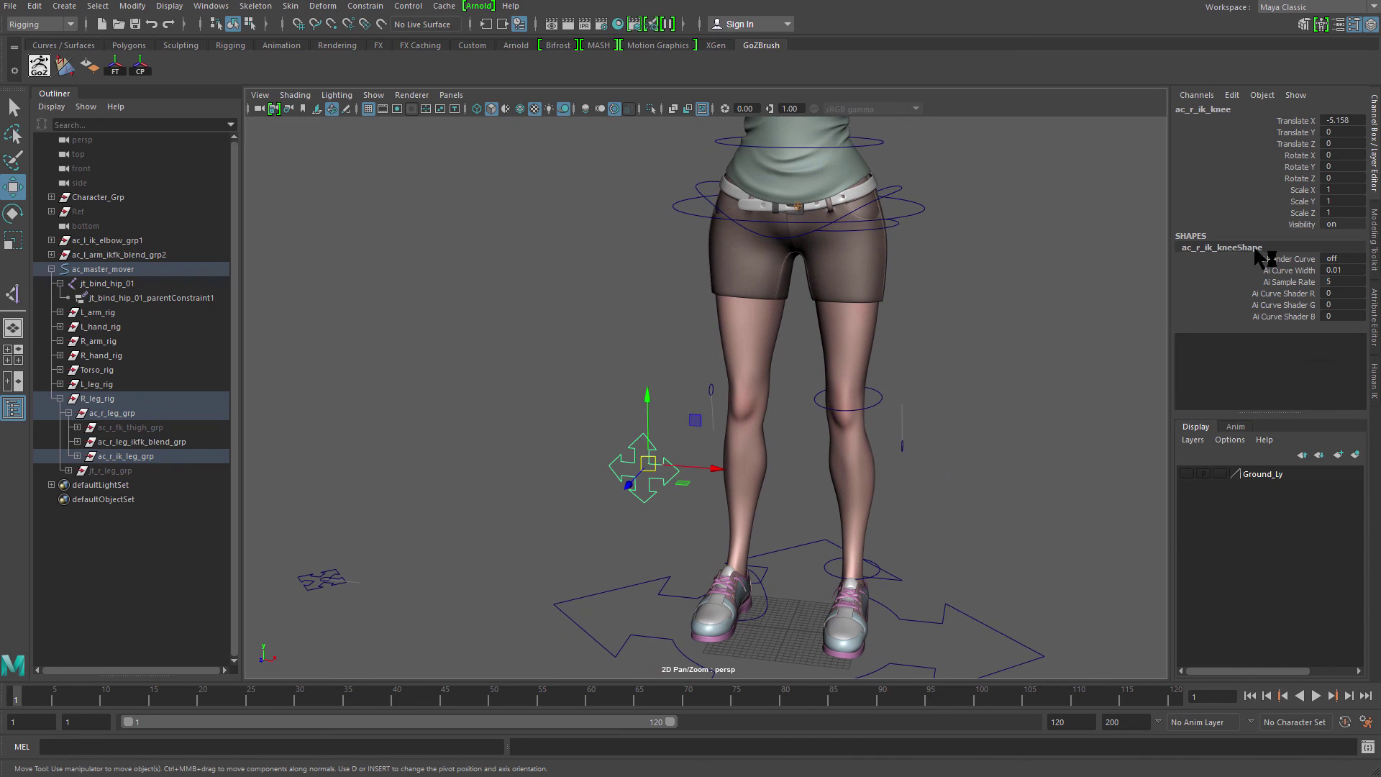
{"action": "key", "text": "Return"}
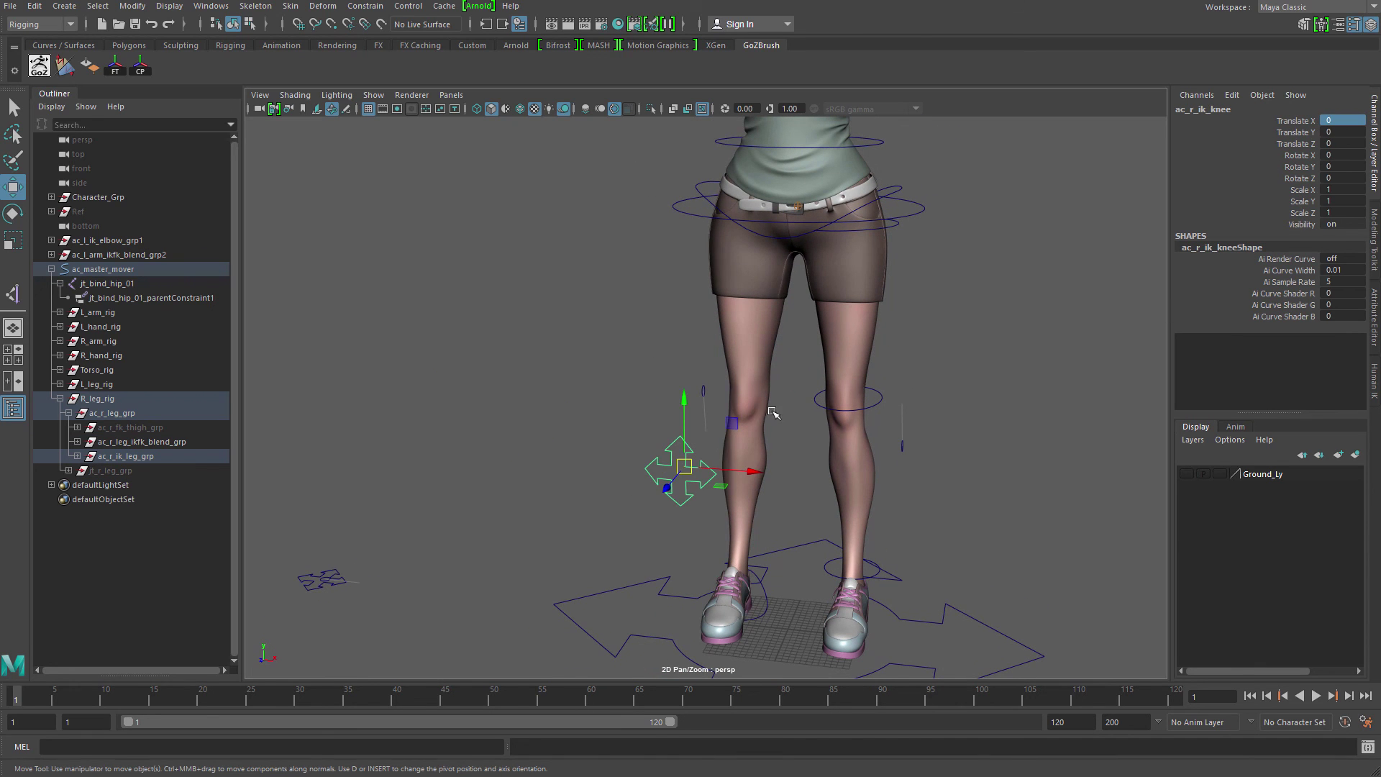
{"action": "key", "text": "f"}
- Test the switching by sliding the right leg blend control to its FK end at 1 and back to IK
{"action": "key", "text": "q"}
{"action": "left_click", "coordinate": [648, 328]}
{"action": "left_click_drag", "start_coordinate": [648, 329], "coordinate": [678, 328], "text": "alt"}
{"action": "left_click_drag", "start_coordinate": [663, 299], "coordinate": [713, 364]}
{"action": "key", "text": "w"}
{"action": "left_click_drag", "start_coordinate": [683, 328], "coordinate": [674, 251], "text": "alt"}
{"action": "right_click_drag", "start_coordinate": [675, 251], "coordinate": [826, 359], "text": "alt"}
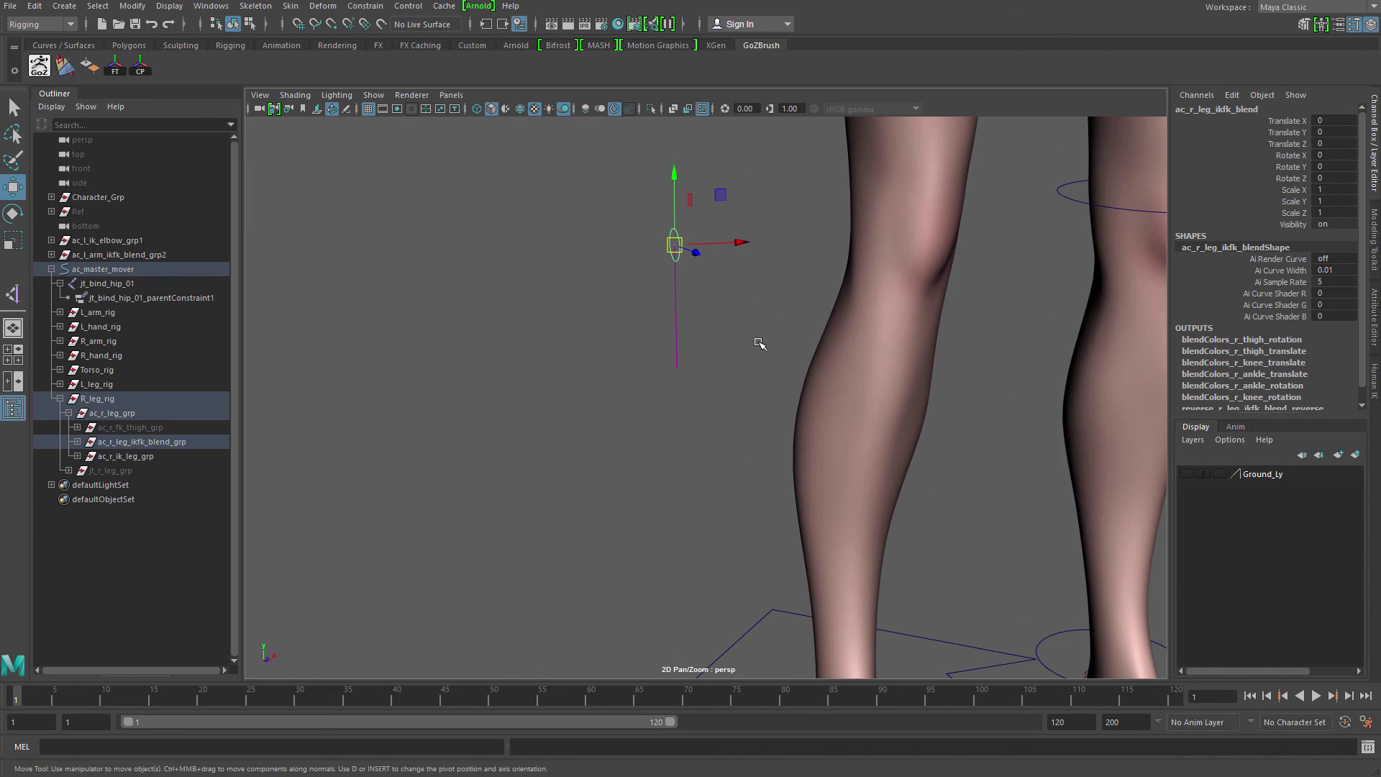
{"action": "left_click_drag", "start_coordinate": [675, 245], "coordinate": [767, 222]}
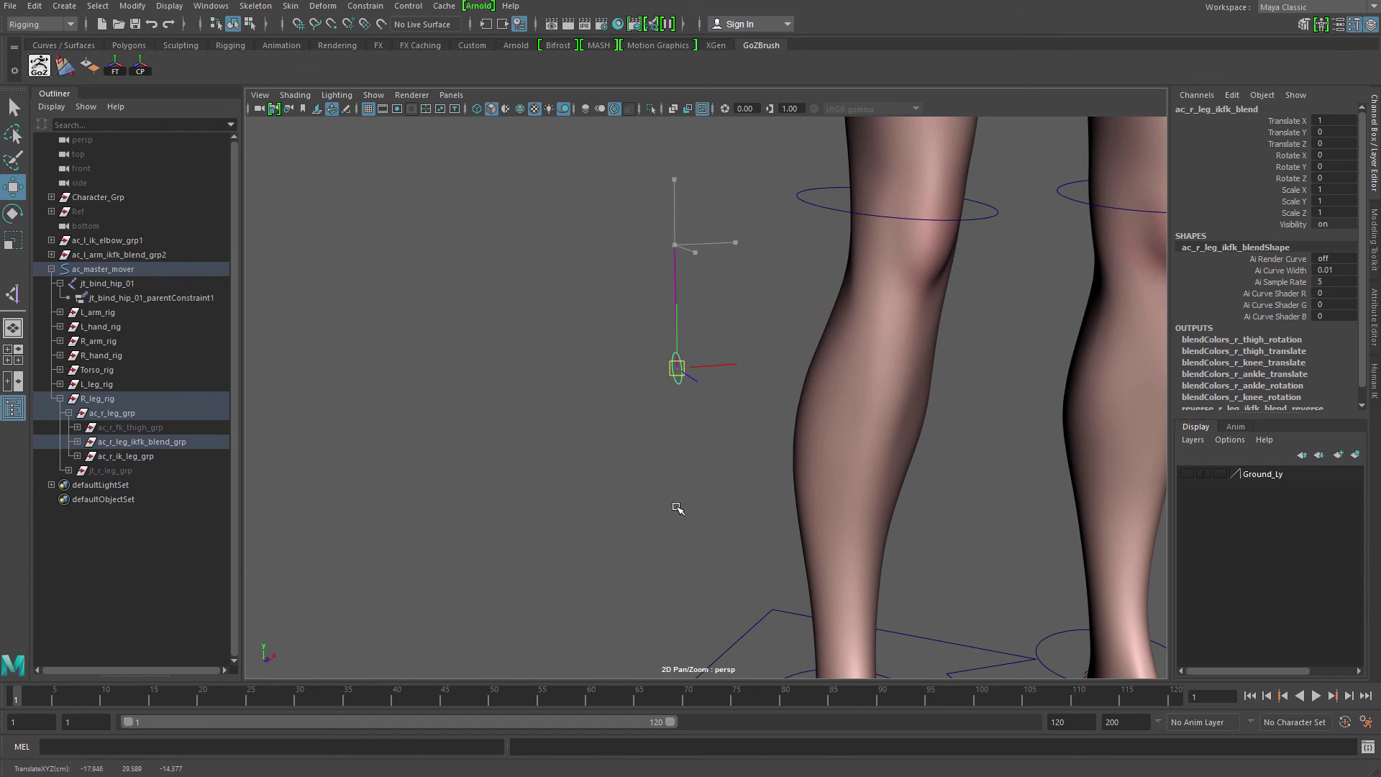
{"action": "right_click_drag", "start_coordinate": [678, 509], "coordinate": [633, 357], "text": "alt"}
{"action": "left_click_drag", "start_coordinate": [632, 357], "coordinate": [694, 381], "text": "alt"}
{"action": "left_click_drag", "start_coordinate": [719, 383], "coordinate": [684, 200]}
- Slide the right leg blend control to FK again and select the ac_r_fk_ankle control
{"action": "left_click_drag", "start_coordinate": [727, 324], "coordinate": [596, 351], "text": "alt"}
{"action": "left_click", "coordinate": [596, 390]}
{"action": "middle_click_drag", "start_coordinate": [628, 399], "coordinate": [621, 321], "text": "alt"}
{"action": "left_click", "coordinate": [779, 489]}
{"action": "middle_click_drag", "start_coordinate": [775, 490], "coordinate": [739, 593], "text": "alt"}
{"action": "left_click_drag", "start_coordinate": [697, 385], "coordinate": [765, 393], "text": "alt"}
{"action": "left_click_drag", "start_coordinate": [661, 281], "coordinate": [695, 316]}
{"action": "left_click_drag", "start_coordinate": [682, 300], "coordinate": [770, 425]}
{"action": "key", "text": "q"}
{"action": "left_click_drag", "start_coordinate": [673, 277], "coordinate": [809, 493]}
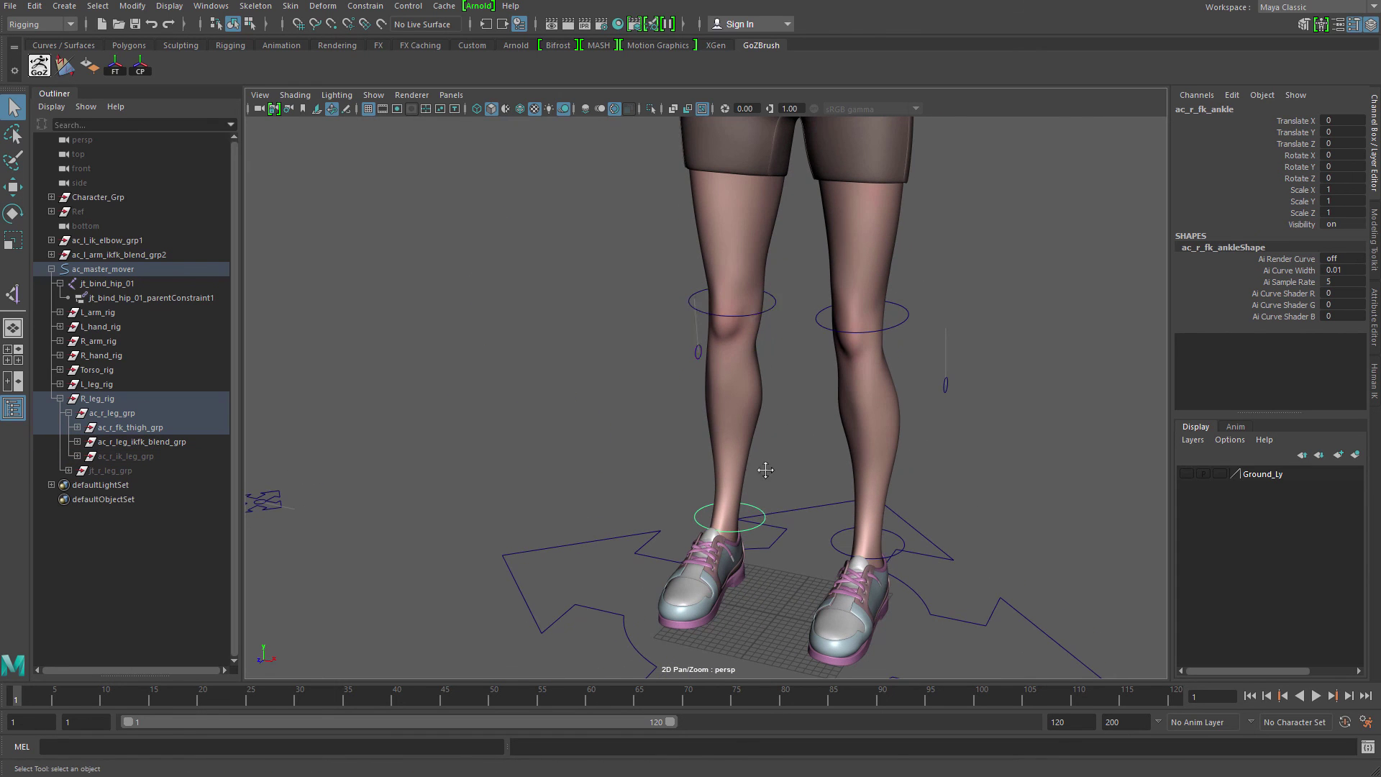
- Slide ac_r_leg_ikfk_blend back to 0 and check the IK controls from the front and side of the legs
{"action": "right_click_drag", "start_coordinate": [766, 470], "coordinate": [690, 410], "text": "alt"}
{"action": "left_click", "coordinate": [623, 391]}
{"action": "mouse_move", "coordinate": [691, 410]}
{"action": "left_mouse_down", "text": "alt"}
{"action": "mouse_move", "coordinate": [625, 392]}
{"action": "mouse_move", "coordinate": [701, 394]}
{"action": "left_mouse_up", "text": "alt"}
{"action": "left_click_drag", "start_coordinate": [663, 357], "coordinate": [683, 208]}
{"action": "key", "text": "w"}
{"action": "middle_click_drag", "start_coordinate": [726, 283], "coordinate": [703, 349], "text": "alt"}
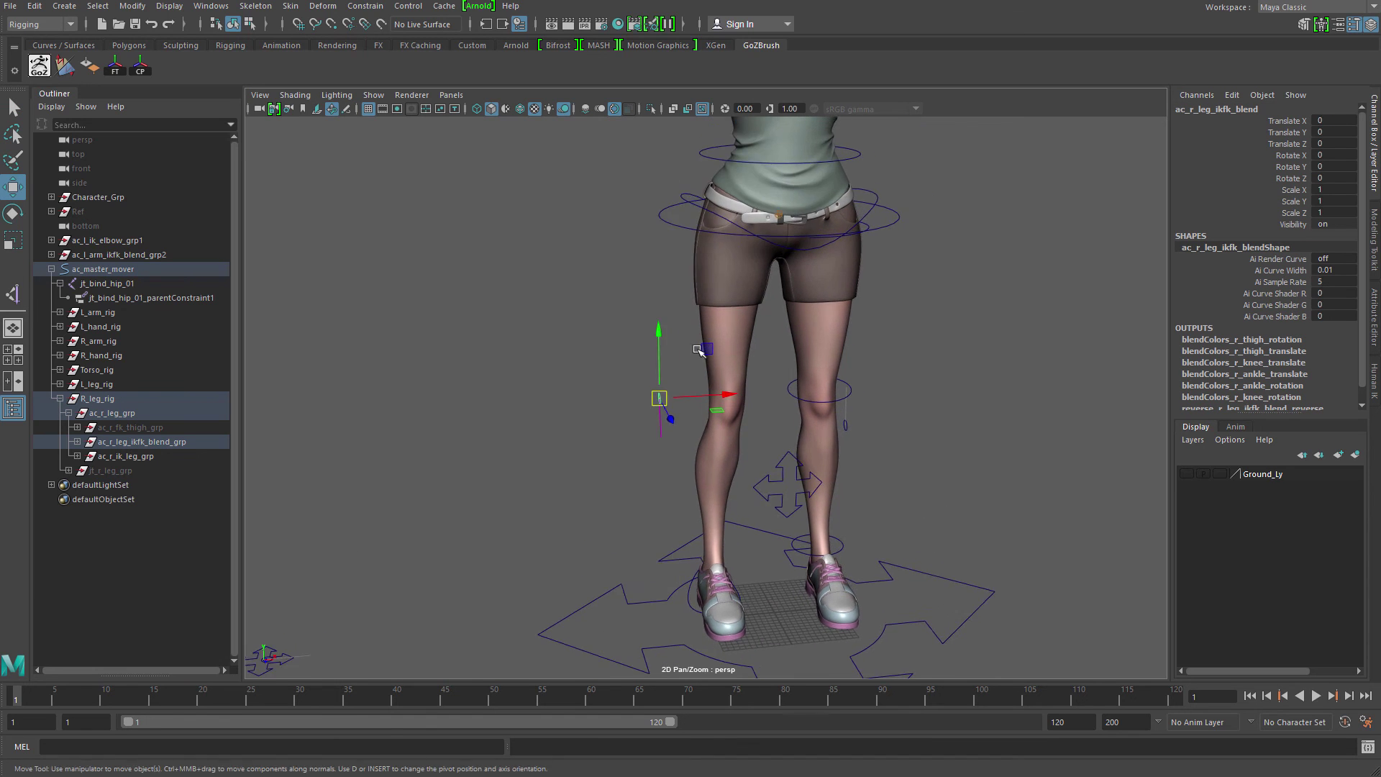
{"action": "left_click_drag", "start_coordinate": [703, 348], "coordinate": [694, 360], "text": "alt"}
{"action": "right_click_drag", "start_coordinate": [694, 360], "coordinate": [703, 389], "text": "alt"}
{"action": "mouse_move", "coordinate": [714, 356]}
{"action": "left_mouse_down"}
{"action": "mouse_move", "coordinate": [720, 429]}
{"action": "mouse_move", "coordinate": [734, 356]}
{"action": "left_mouse_up"}
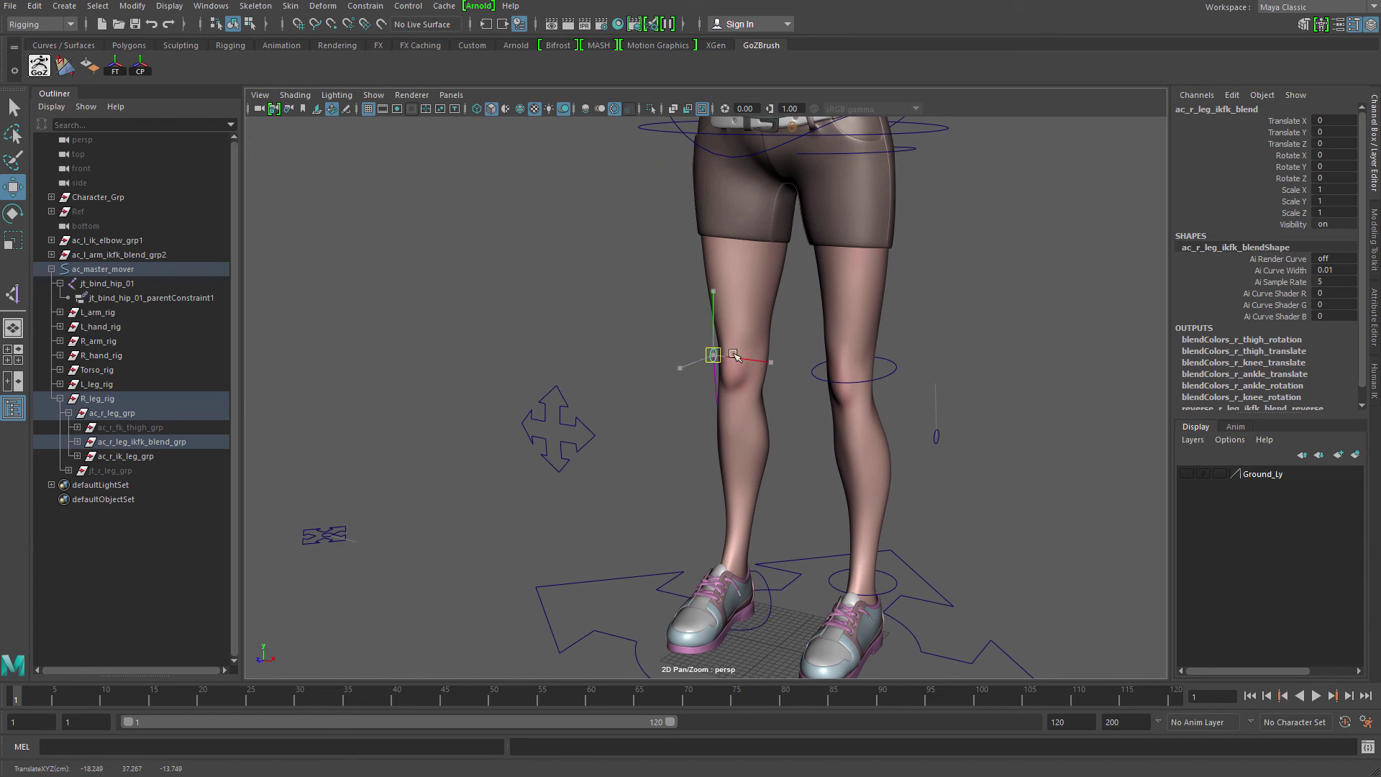
{"action": "left_click_drag", "start_coordinate": [540, 311], "coordinate": [697, 316], "text": "alt"}
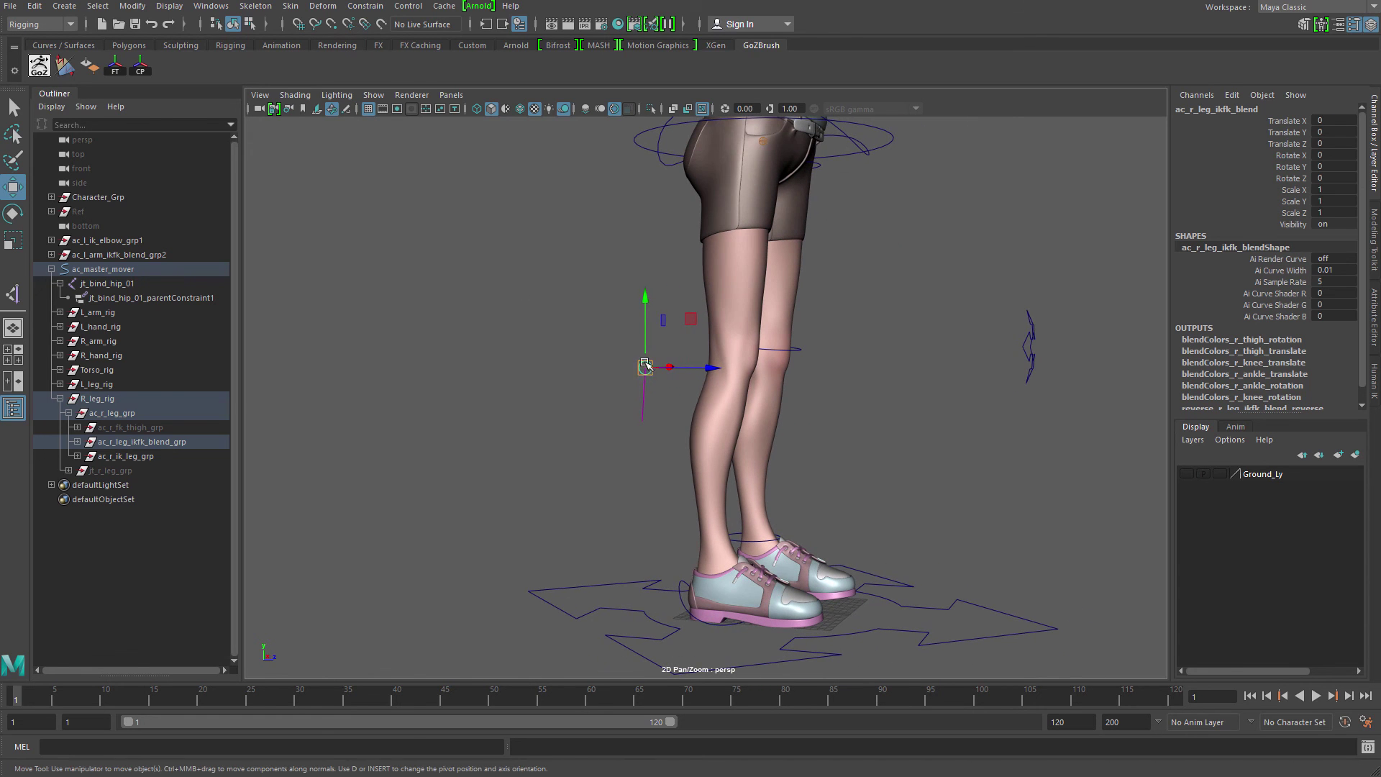
- Leave the right leg in FK by sliding its blend control to Translate X 1, and clear the selection
{"action": "left_click_drag", "start_coordinate": [645, 367], "coordinate": [692, 505]}
{"action": "left_click_drag", "start_coordinate": [750, 485], "coordinate": [660, 423], "text": "alt"}
{"action": "middle_click_drag", "start_coordinate": [660, 422], "coordinate": [597, 490], "text": "alt"}
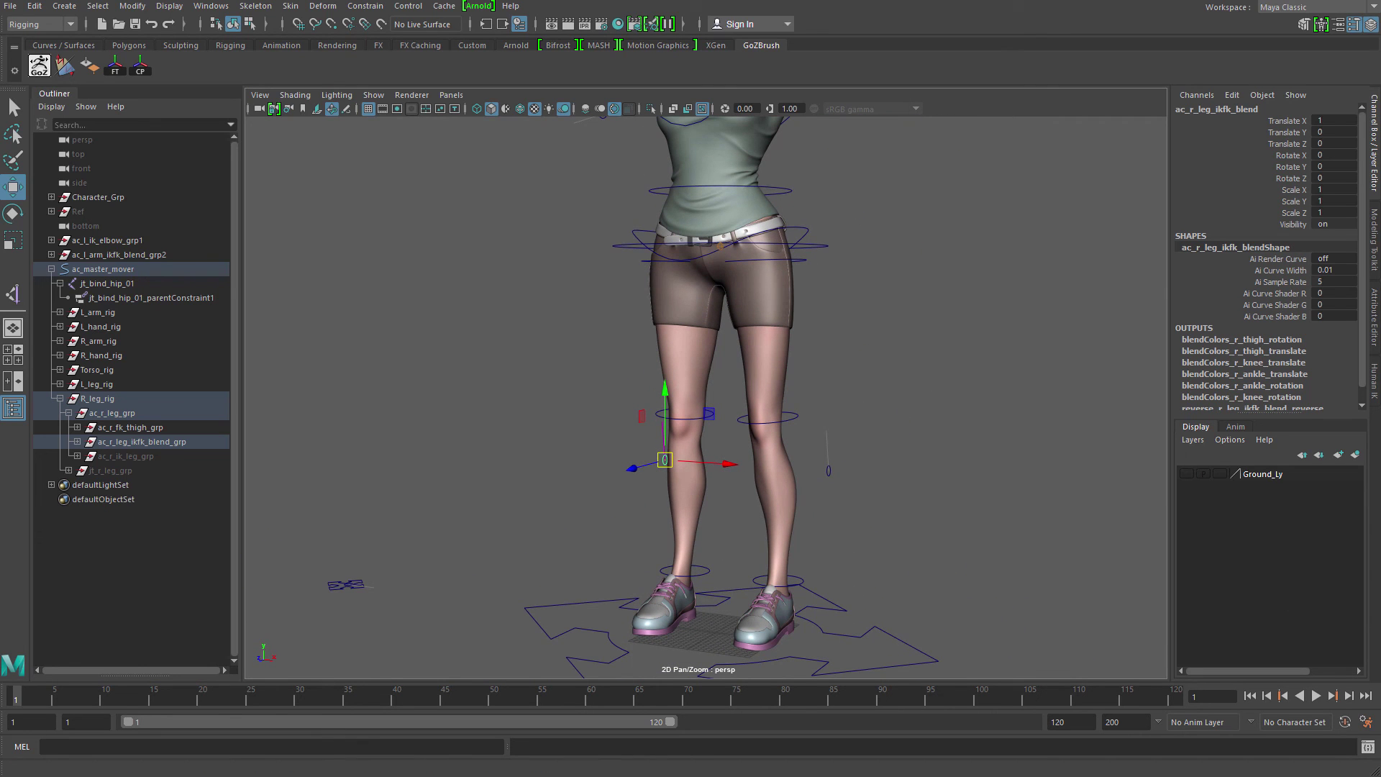
{"action": "left_click", "coordinate": [881, 381]}
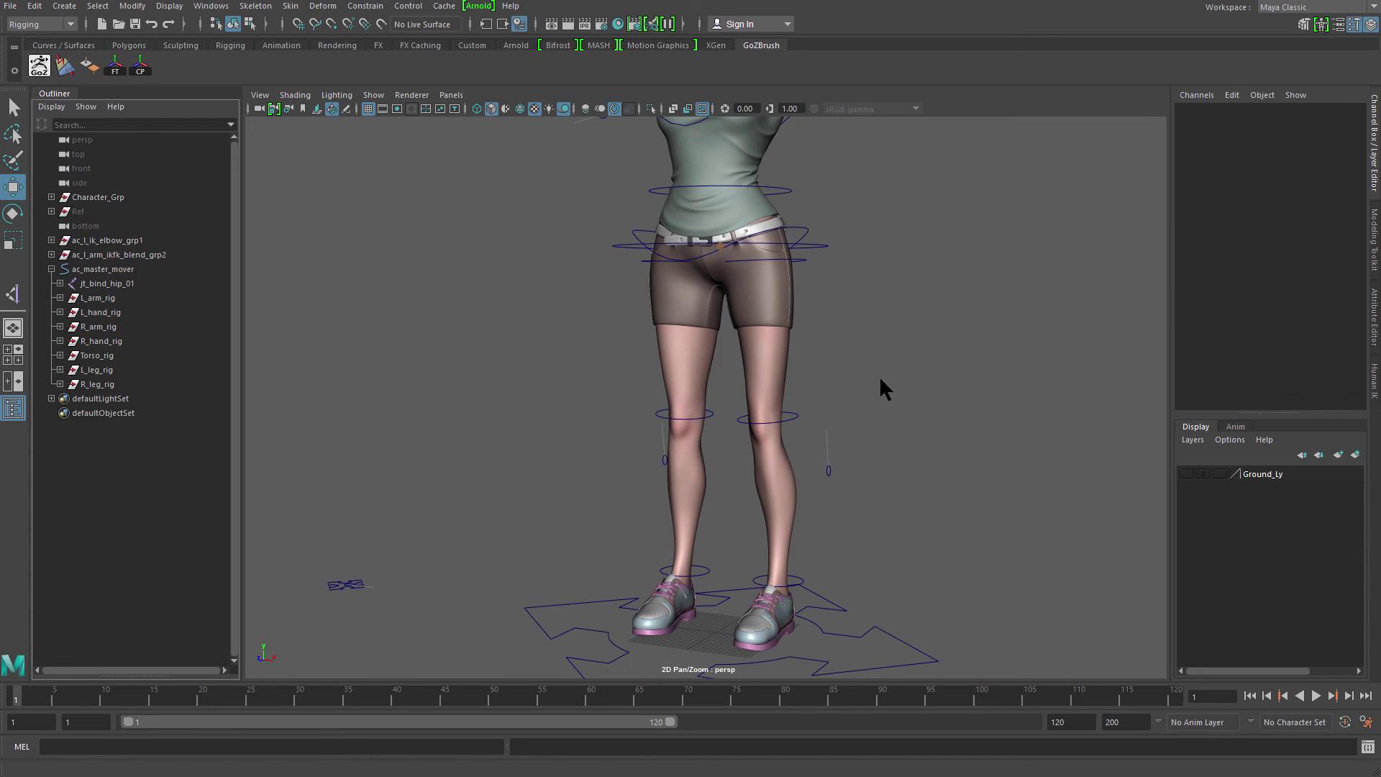
{"action": "middle_click_drag", "start_coordinate": [871, 370], "coordinate": [901, 418], "text": "alt"}
{"action": "scroll", "coordinate": [900, 417], "scroll_direction": "up", "scroll_amount": 3}
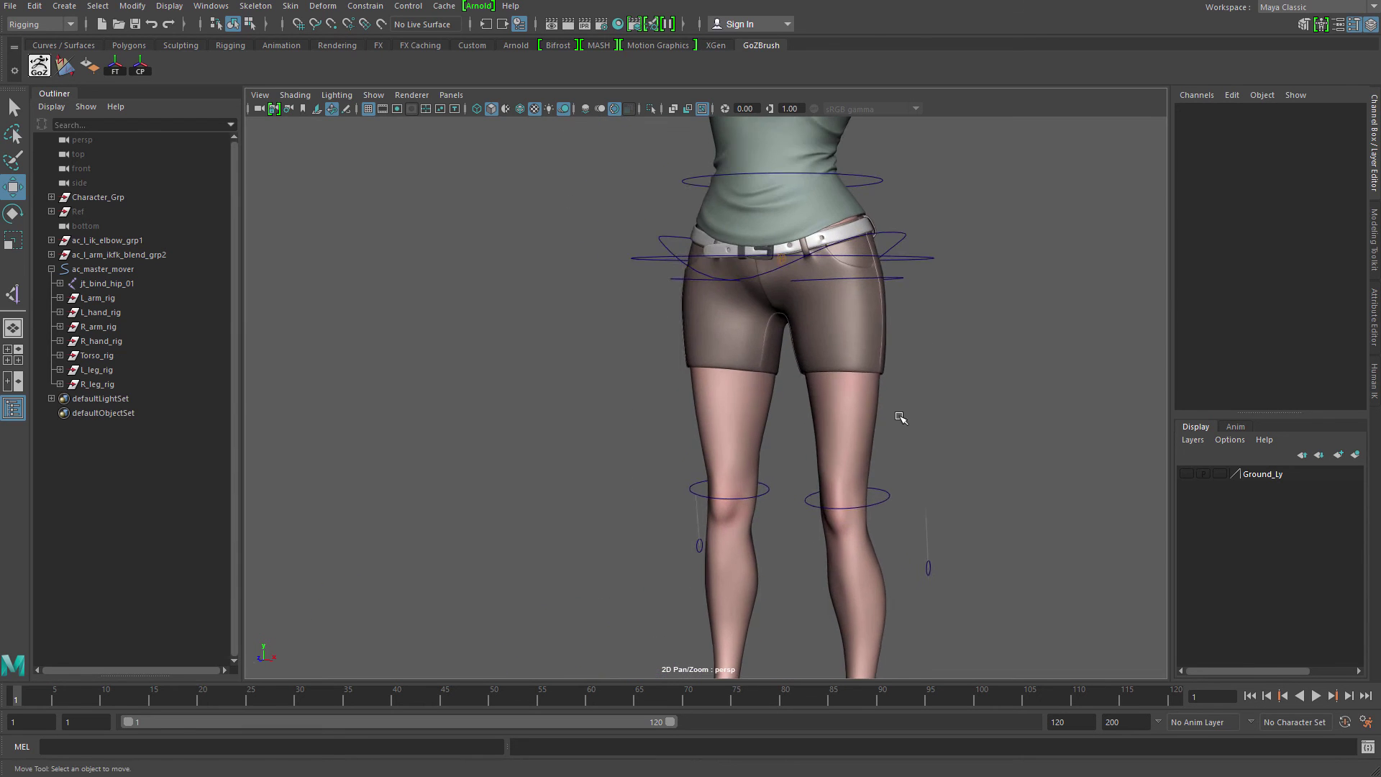
{"action": "right_click_drag", "start_coordinate": [900, 417], "coordinate": [1036, 367], "text": "alt"}
{"action": "left_click_drag", "start_coordinate": [761, 317], "coordinate": [826, 315], "text": "alt"}
{"action": "middle_click_drag", "start_coordinate": [826, 314], "coordinate": [759, 395], "text": "alt"}
{"action": "left_click", "coordinate": [781, 304]}
{"action": "scroll", "coordinate": [780, 304], "scroll_direction": "up", "scroll_amount": 2}
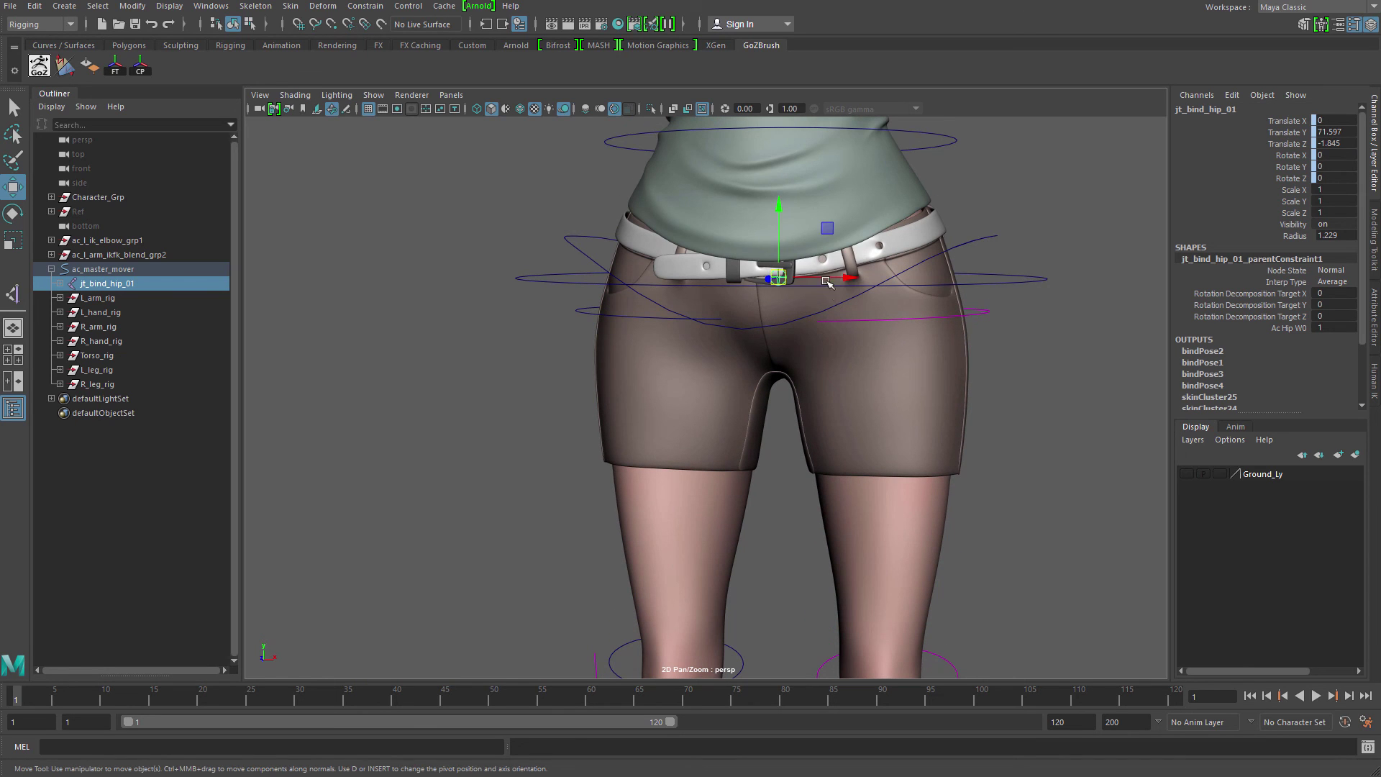
{"action": "key", "text": "e"}
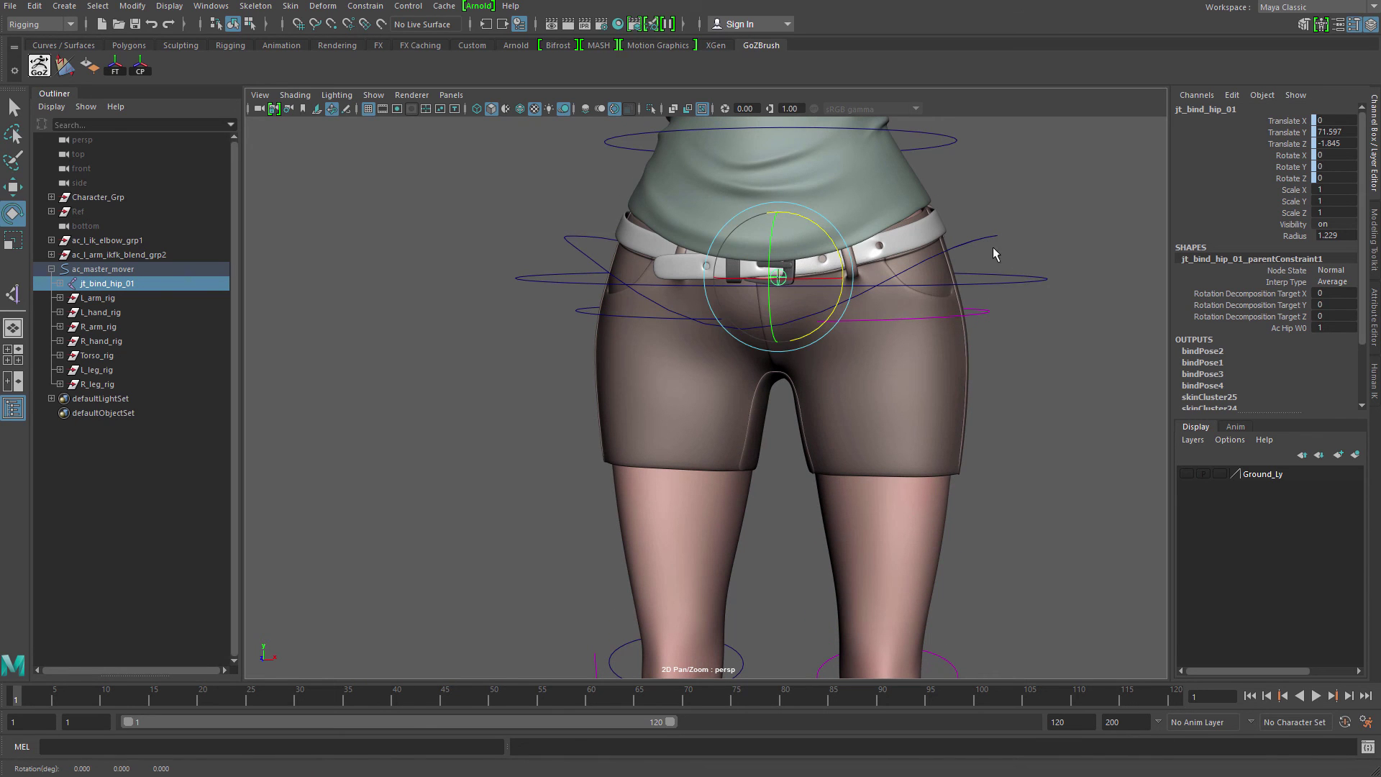
- Test the hips by rotating the ac_hip control, undoing each rotation
{"action": "key", "text": "q"}
{"action": "left_click", "coordinate": [957, 245]}
{"action": "key", "text": "e"}
{"action": "left_click_drag", "start_coordinate": [840, 259], "coordinate": [822, 231]}
{"action": "right_click_drag", "start_coordinate": [822, 230], "coordinate": [826, 328], "text": "alt"}
{"action": "key", "text": "ctrl+z"}
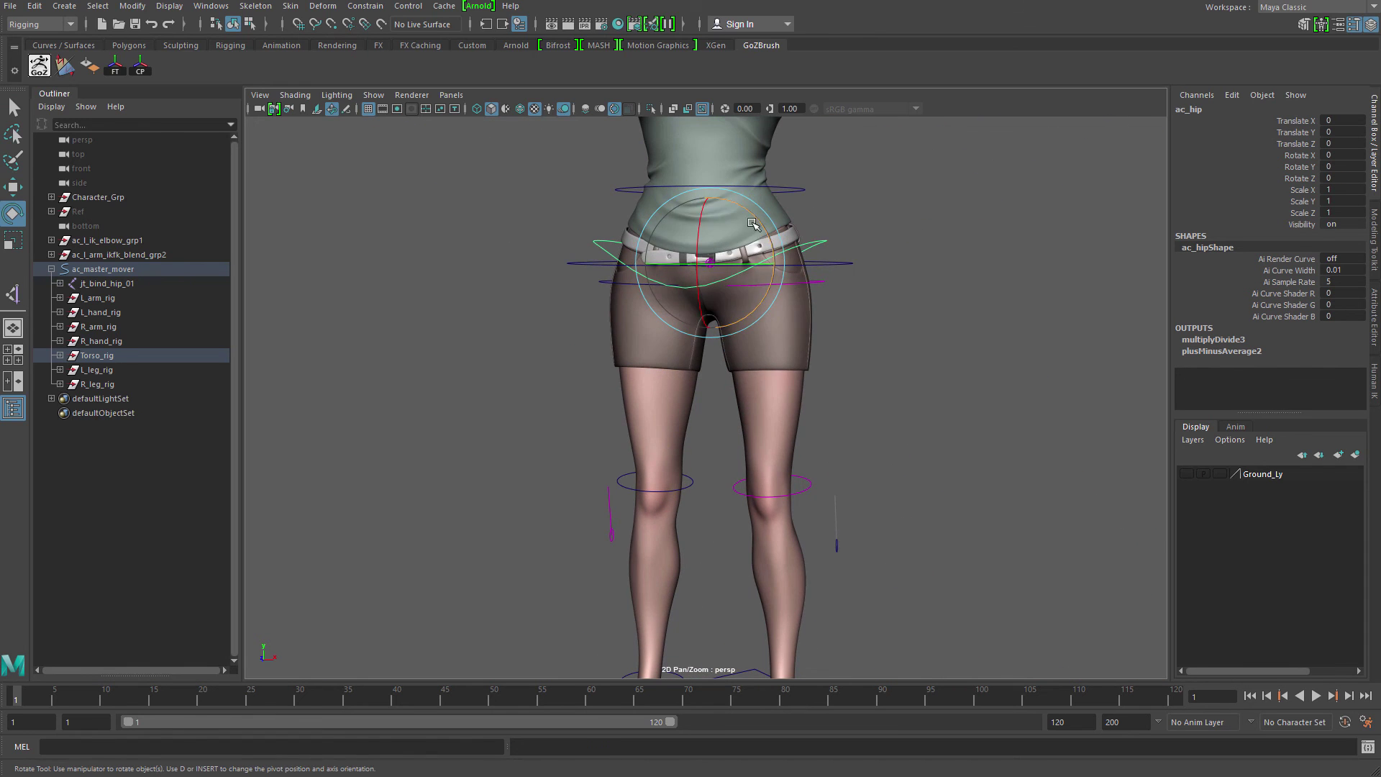
{"action": "left_click_drag", "start_coordinate": [755, 223], "coordinate": [754, 241]}
{"action": "key", "text": "ctrl+z"}
- Select the jt_bind_hip_01 joint at the centre of the pelvis
{"action": "right_click_drag", "start_coordinate": [752, 316], "coordinate": [823, 355], "text": "alt"}
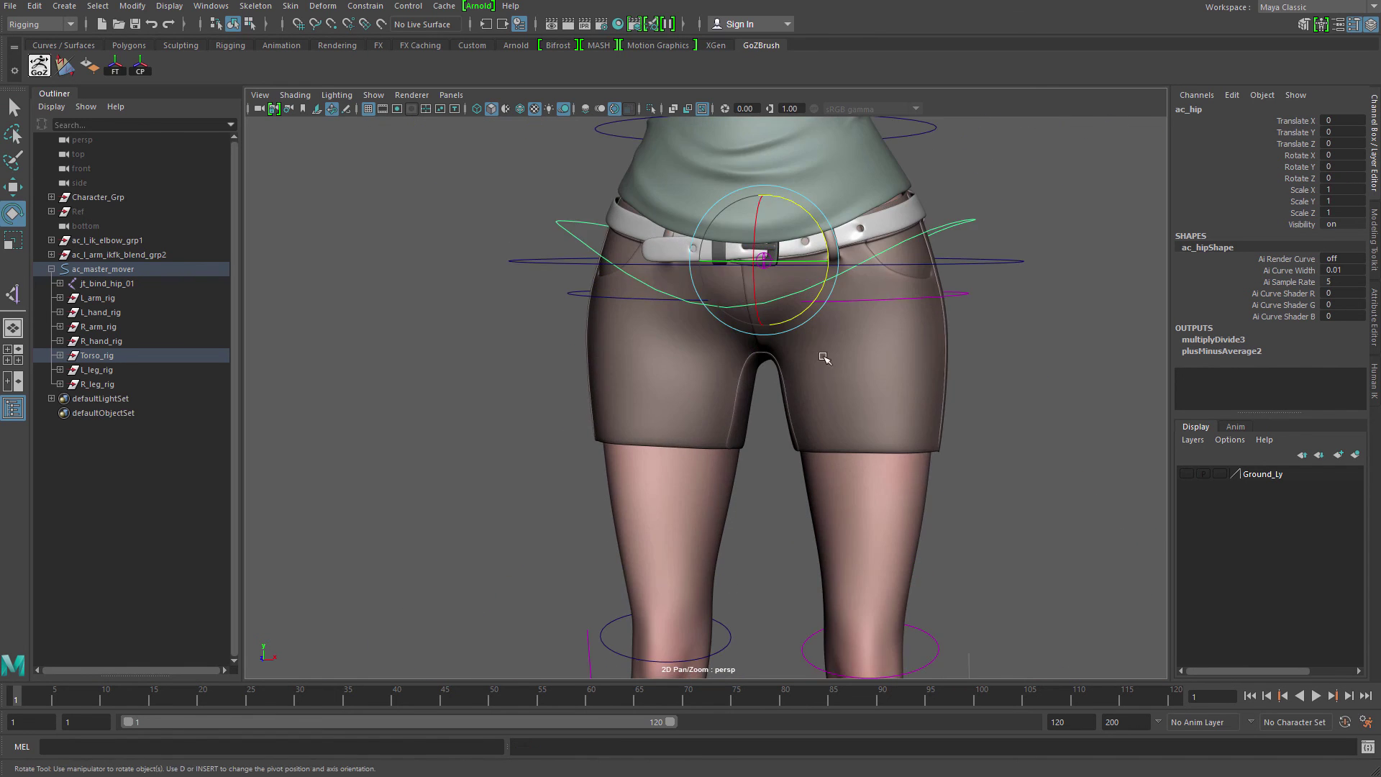
{"action": "left_click_drag", "start_coordinate": [823, 355], "coordinate": [782, 339], "text": "alt"}
{"action": "key", "text": "q"}
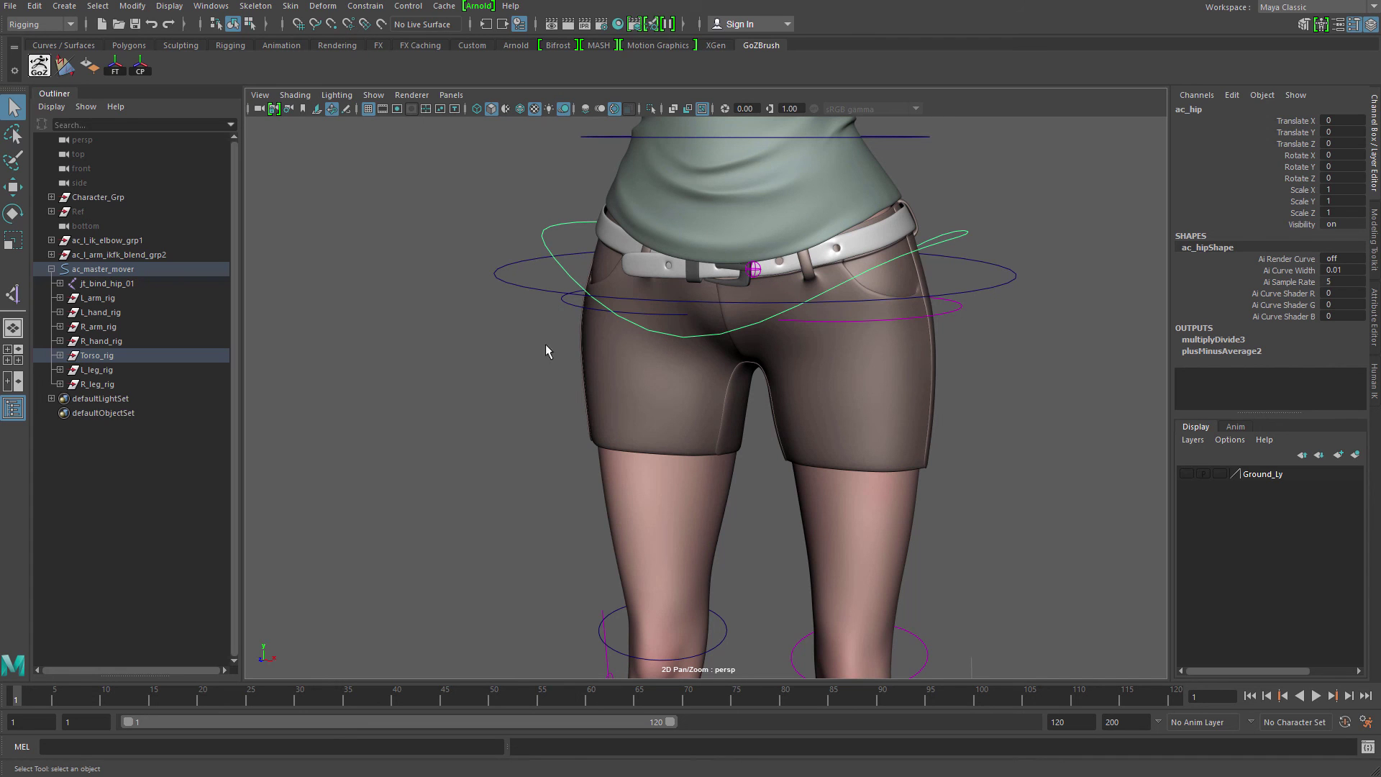
{"action": "middle_click_drag", "start_coordinate": [598, 311], "coordinate": [583, 324], "text": "alt"}
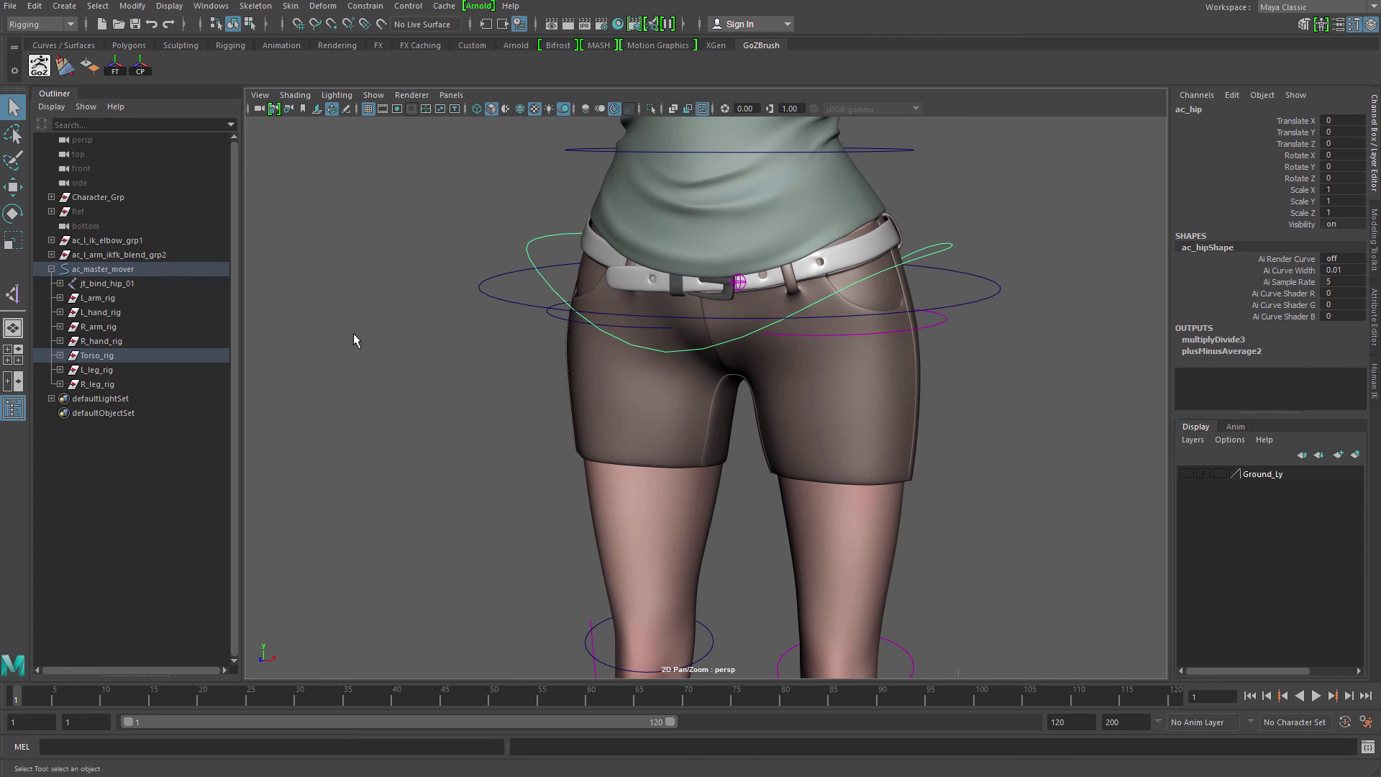
{"action": "left_click", "coordinate": [740, 282]}
{"action": "scroll", "coordinate": [749, 282], "scroll_direction": "up", "scroll_amount": 3}
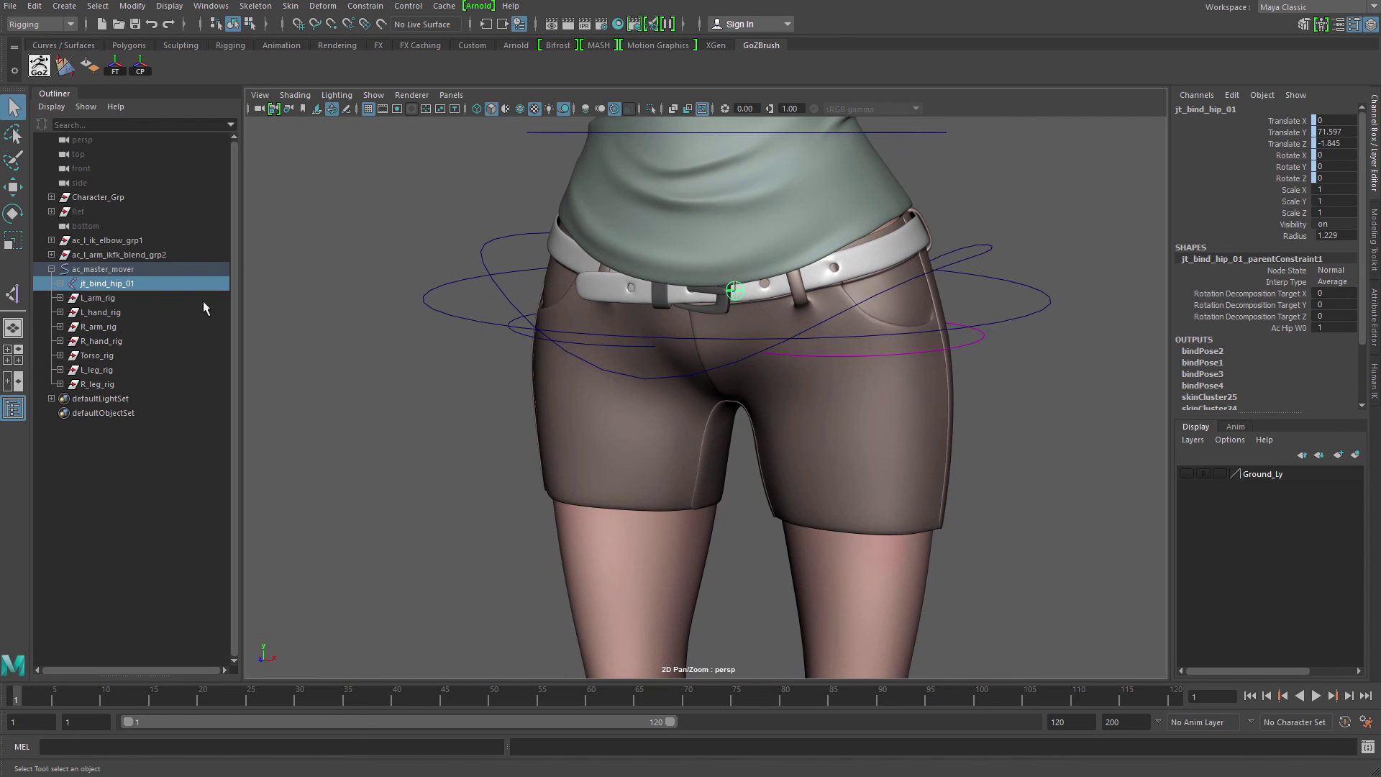
- Add jt_r_leg_grp inside R_leg_rig to the selection, reveal its joints and hide the group again
{"action": "left_click", "coordinate": [61, 385]}
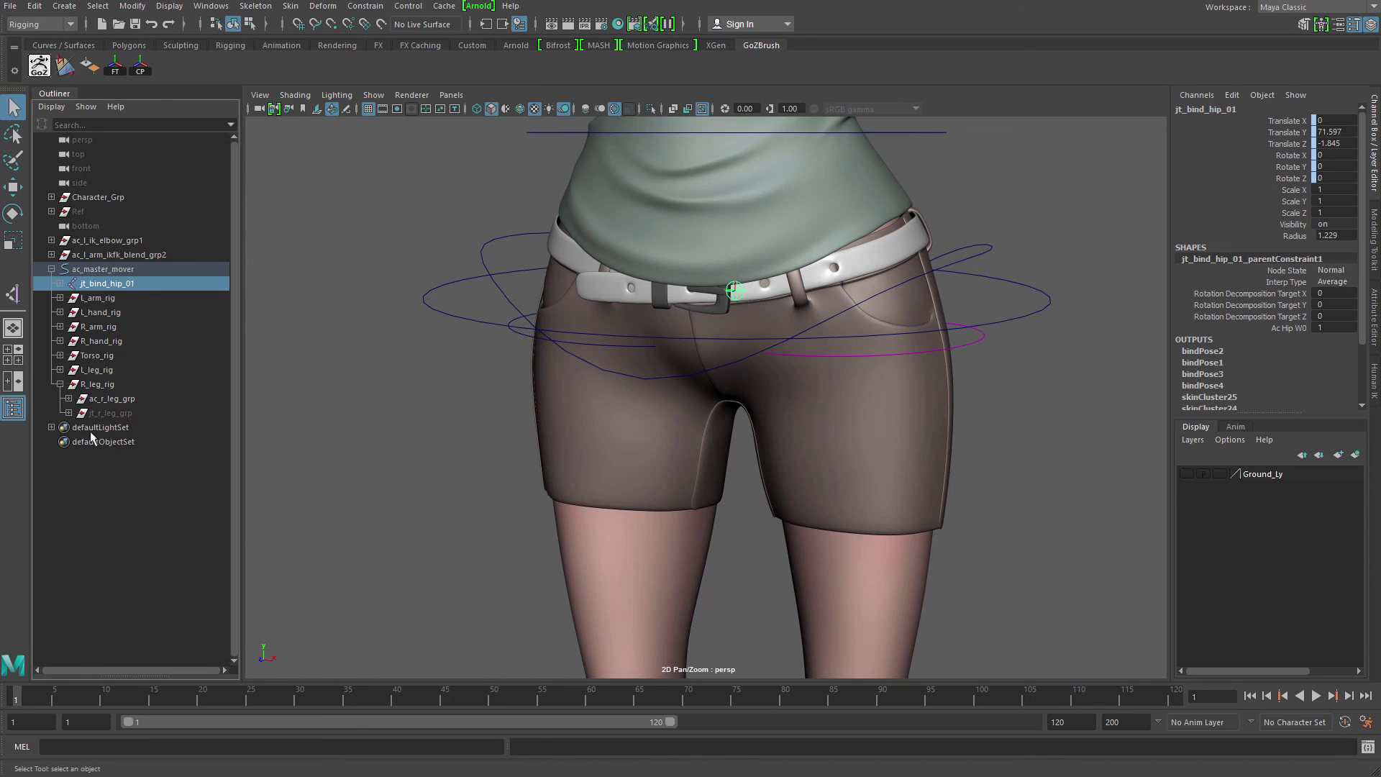
{"action": "left_click", "coordinate": [115, 416], "text": "ctrl"}
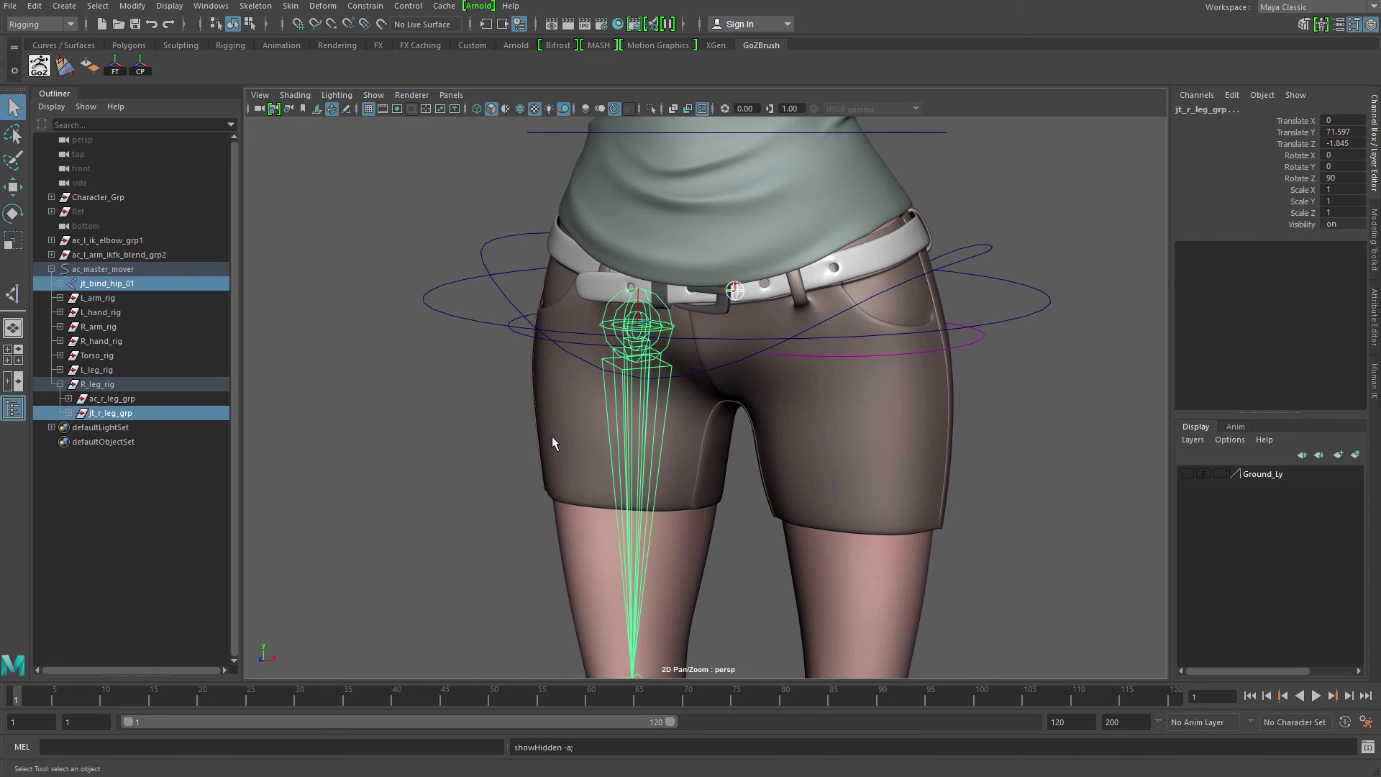
{"action": "key", "text": "ctrl+h"}
{"action": "scroll", "coordinate": [505, 421], "scroll_direction": "up", "scroll_amount": 2}
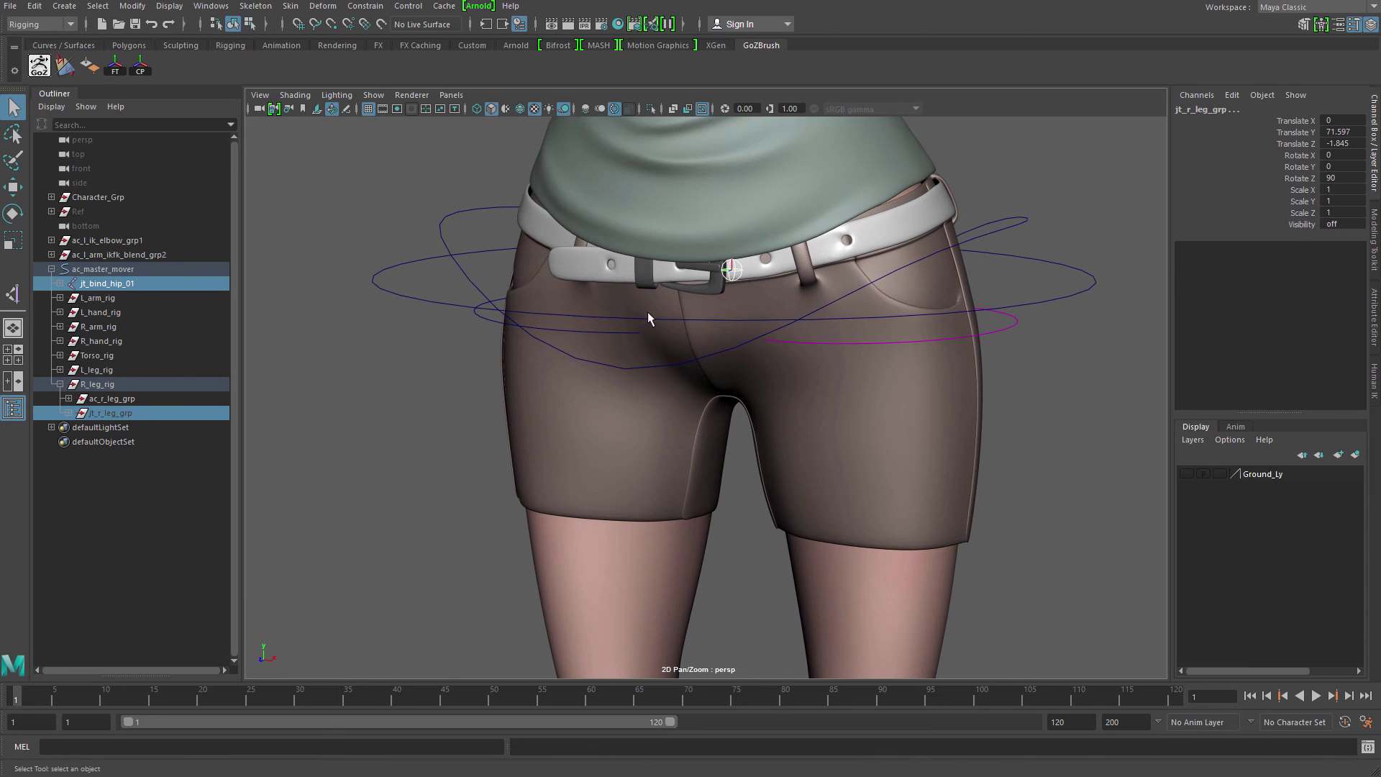
- Parent-constrain the jt_r_leg_grp group to the jt_bind_hip_01 joint and clear the selection
{"action": "left_click", "coordinate": [732, 270]}
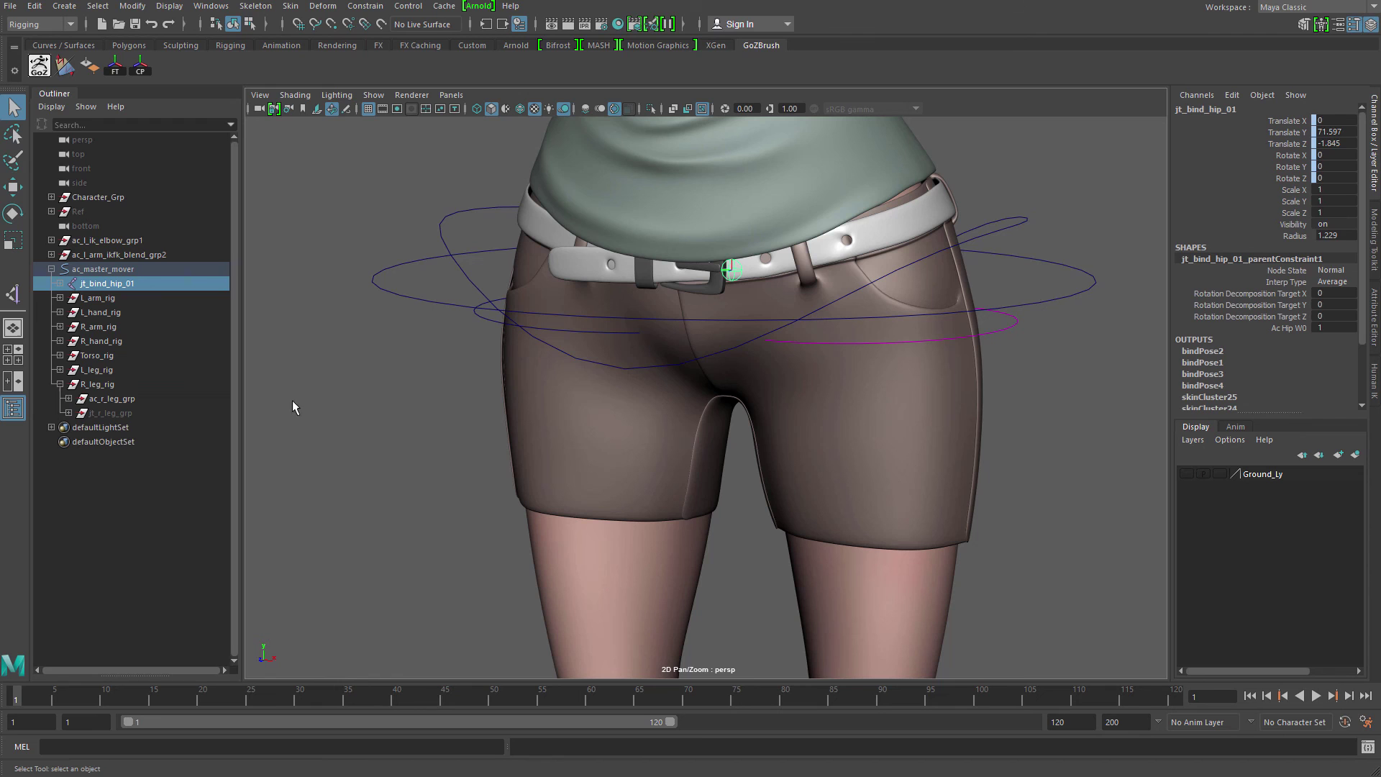
{"action": "left_click", "coordinate": [126, 413], "text": "ctrl"}
{"action": "left_click_drag", "start_coordinate": [450, 216], "coordinate": [426, 259], "text": "alt"}
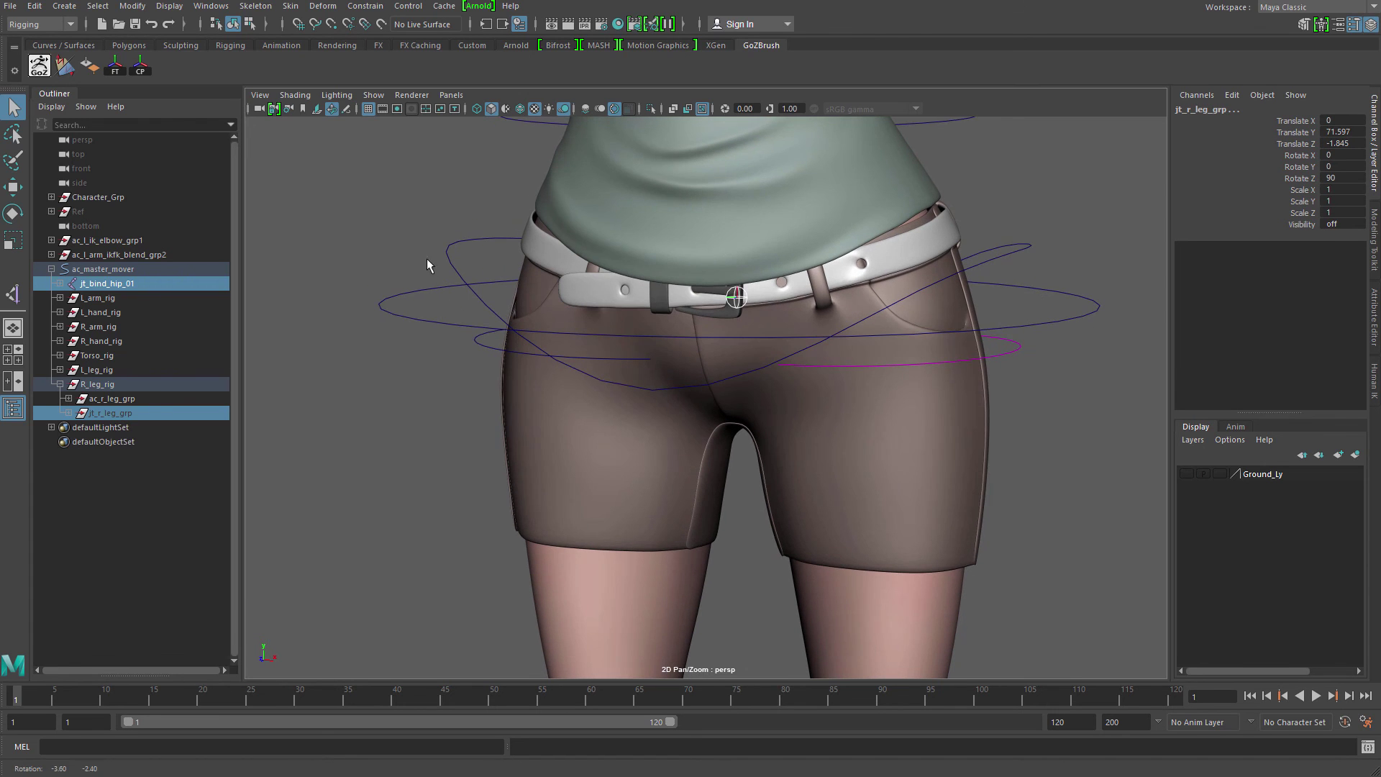
{"action": "left_click", "coordinate": [365, 6]}
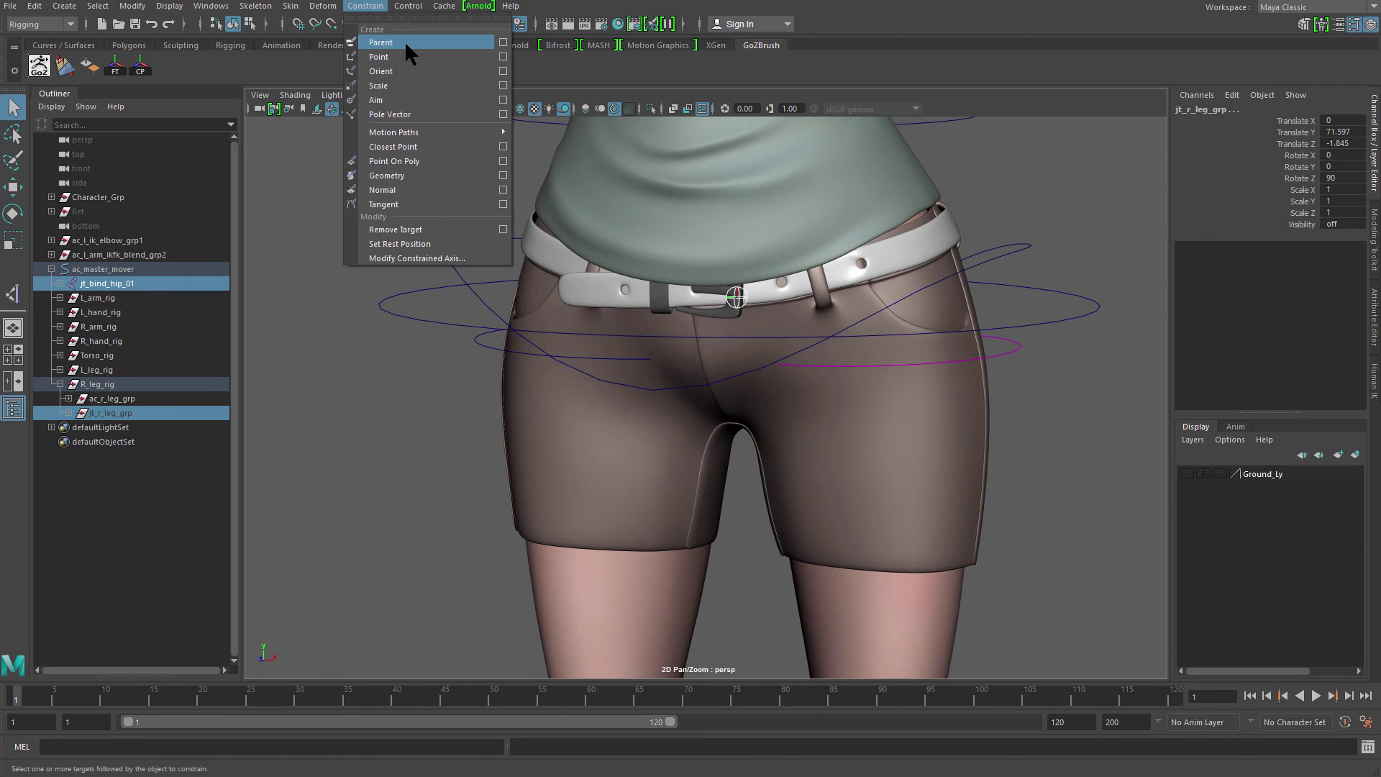
{"action": "left_click", "coordinate": [416, 42]}
{"action": "right_click_drag", "start_coordinate": [514, 242], "coordinate": [564, 299], "text": "alt"}
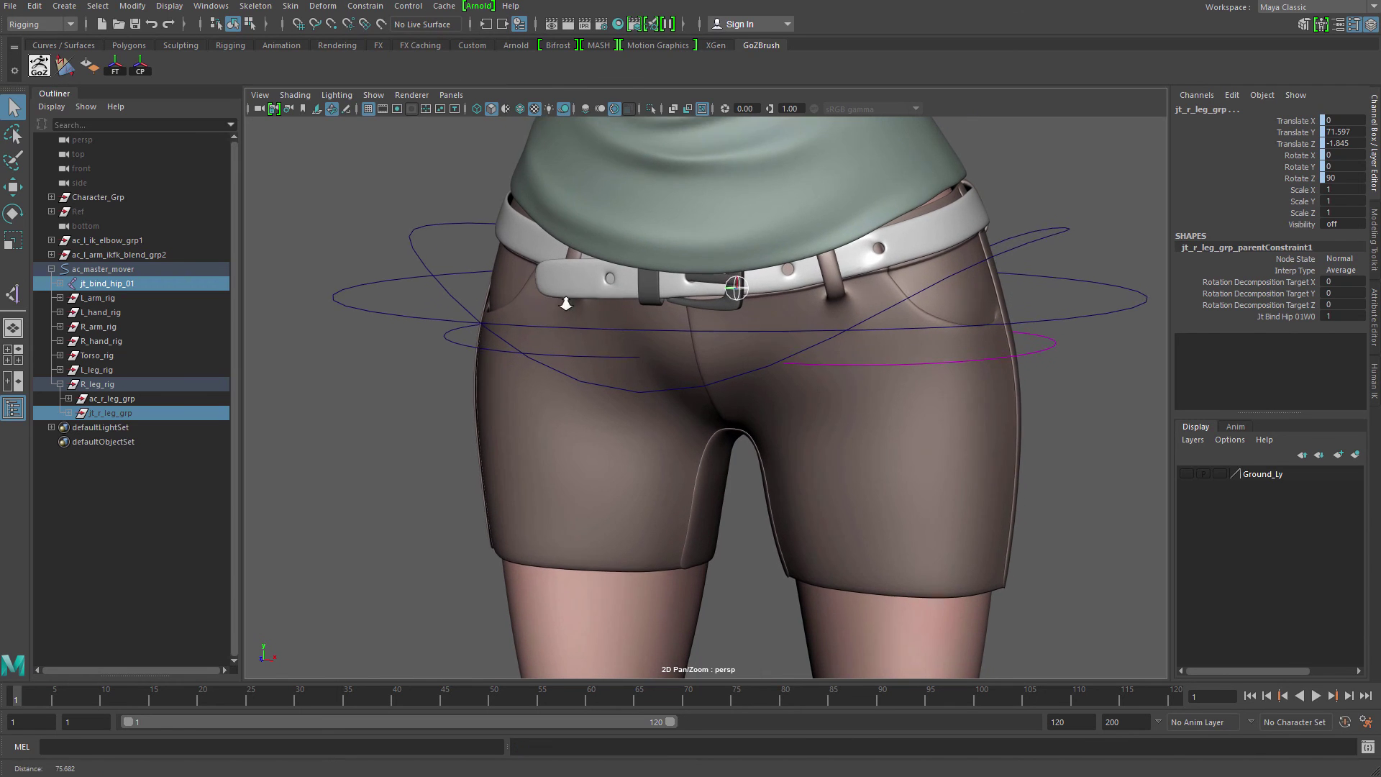
{"action": "left_click", "coordinate": [403, 423]}
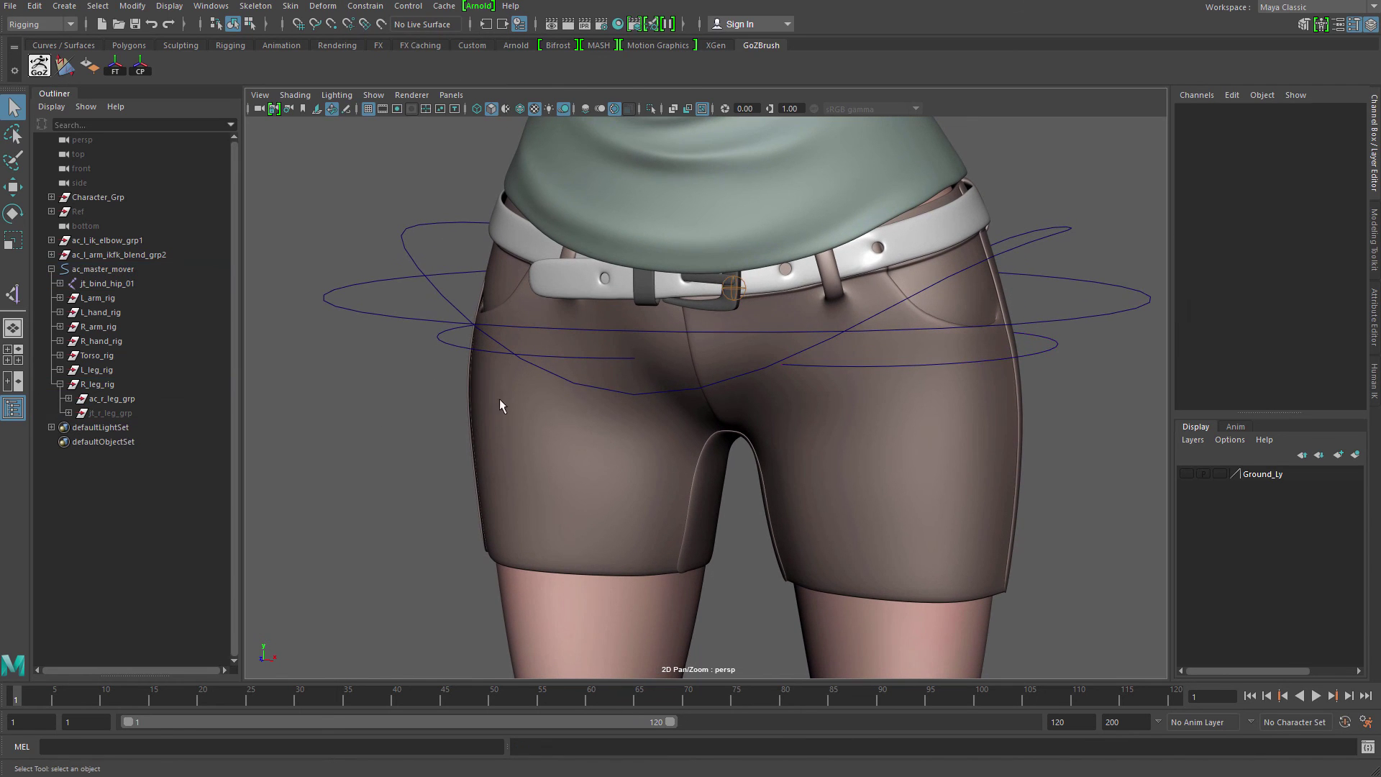
- Parent-constrain the ac_r_fk_thigh_grp group inside ac_r_leg_grp to the jt_bind_hip_01 joint and clear the selection
{"action": "left_click", "coordinate": [733, 291]}
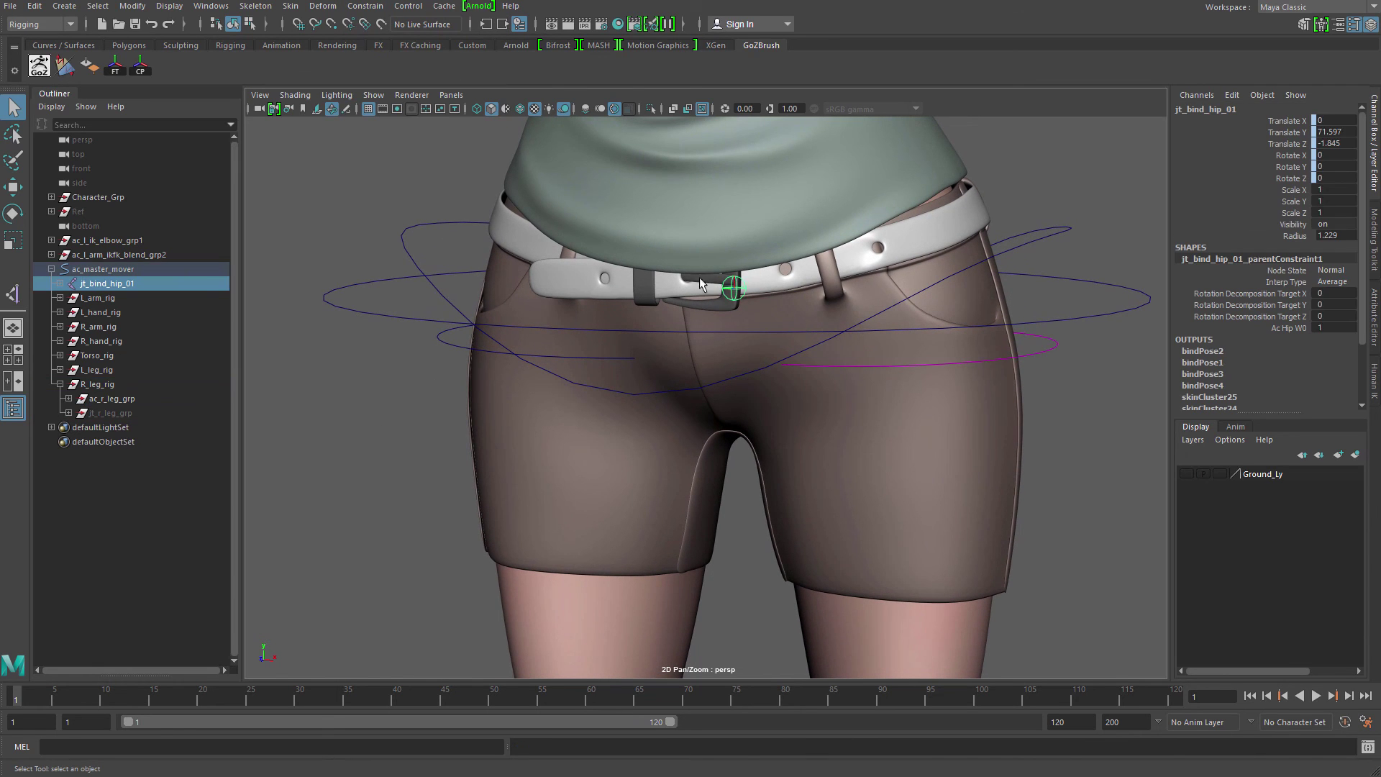
{"action": "left_click", "coordinate": [68, 399]}
{"action": "left_click", "coordinate": [159, 413], "text": "ctrl"}
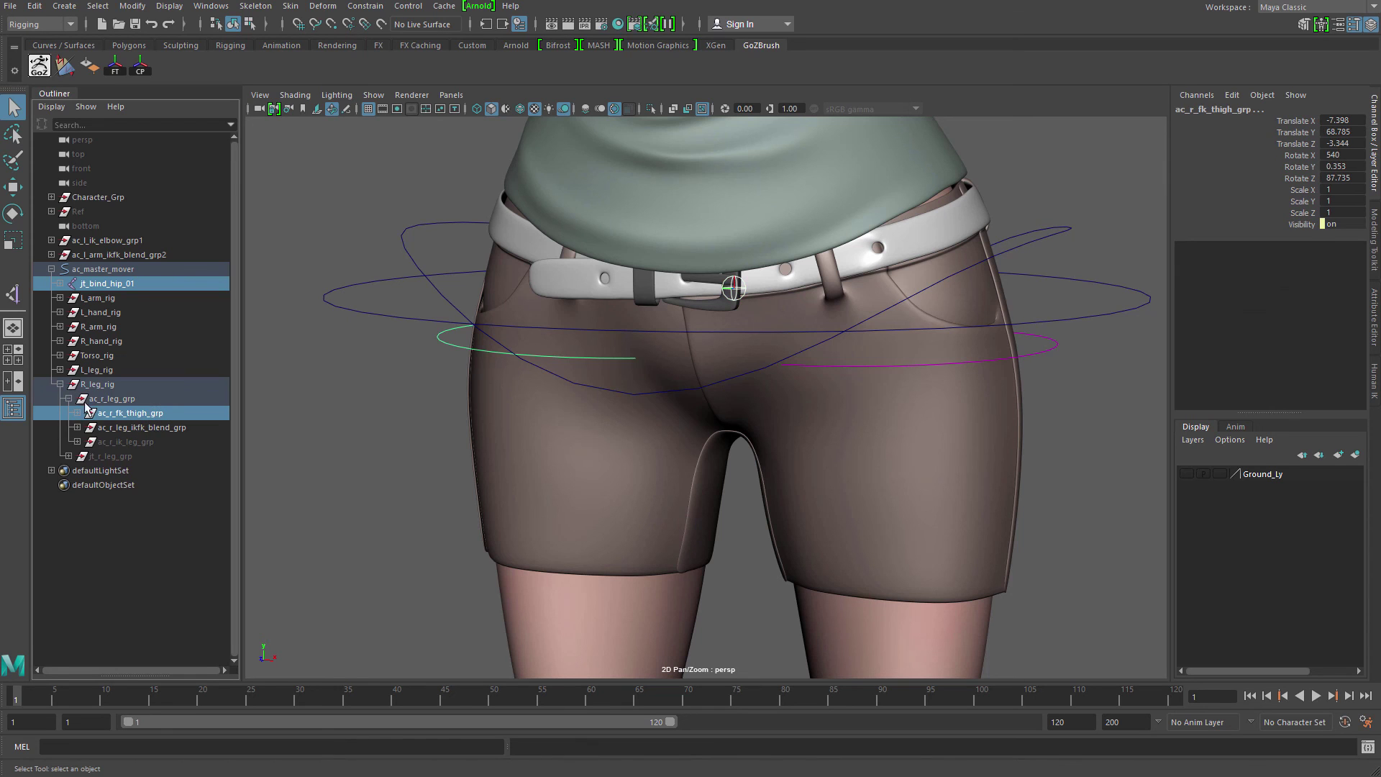
{"action": "scroll", "coordinate": [416, 394], "scroll_direction": "down", "scroll_amount": 2}
{"action": "scroll", "coordinate": [416, 393], "scroll_direction": "down", "scroll_amount": 2}
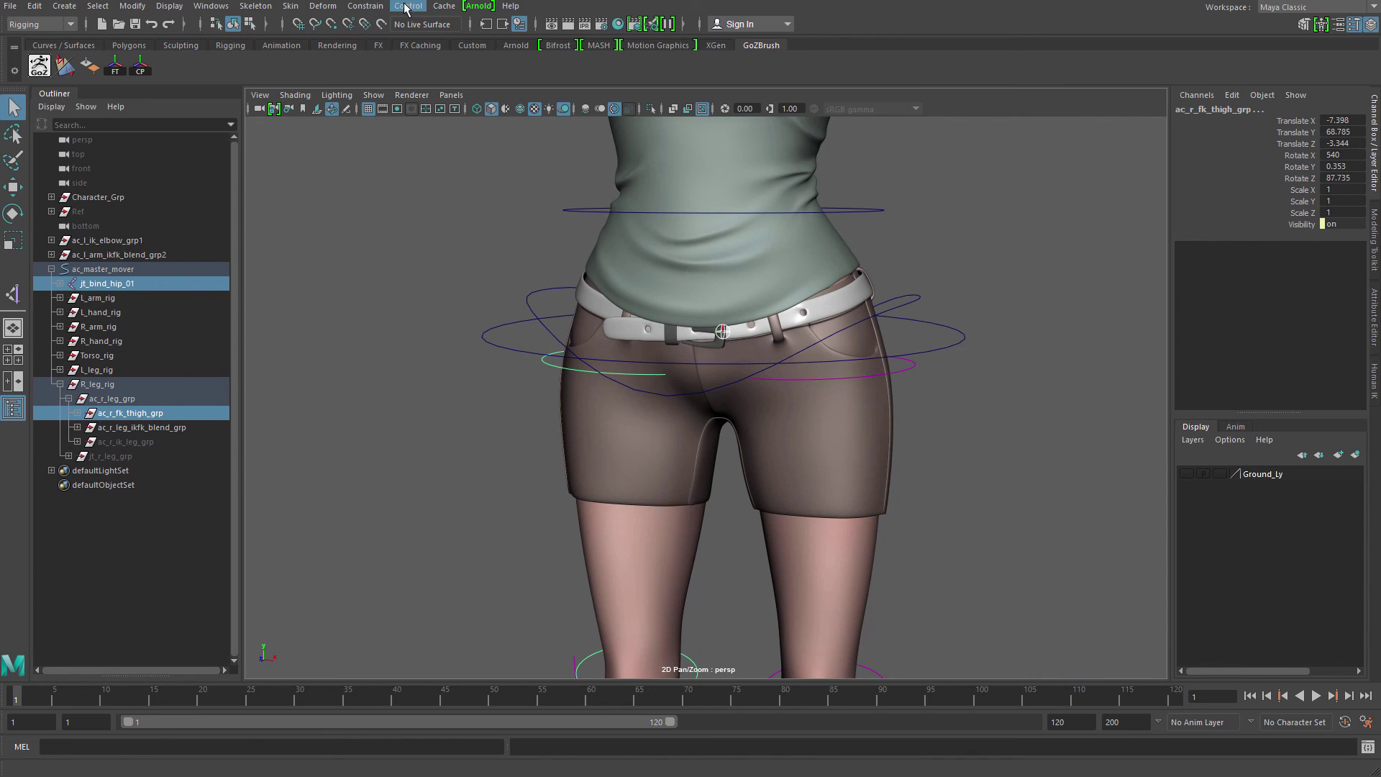
{"action": "left_click", "coordinate": [367, 6]}
{"action": "left_click", "coordinate": [395, 40]}
{"action": "scroll", "coordinate": [523, 381], "scroll_direction": "down", "scroll_amount": 2}
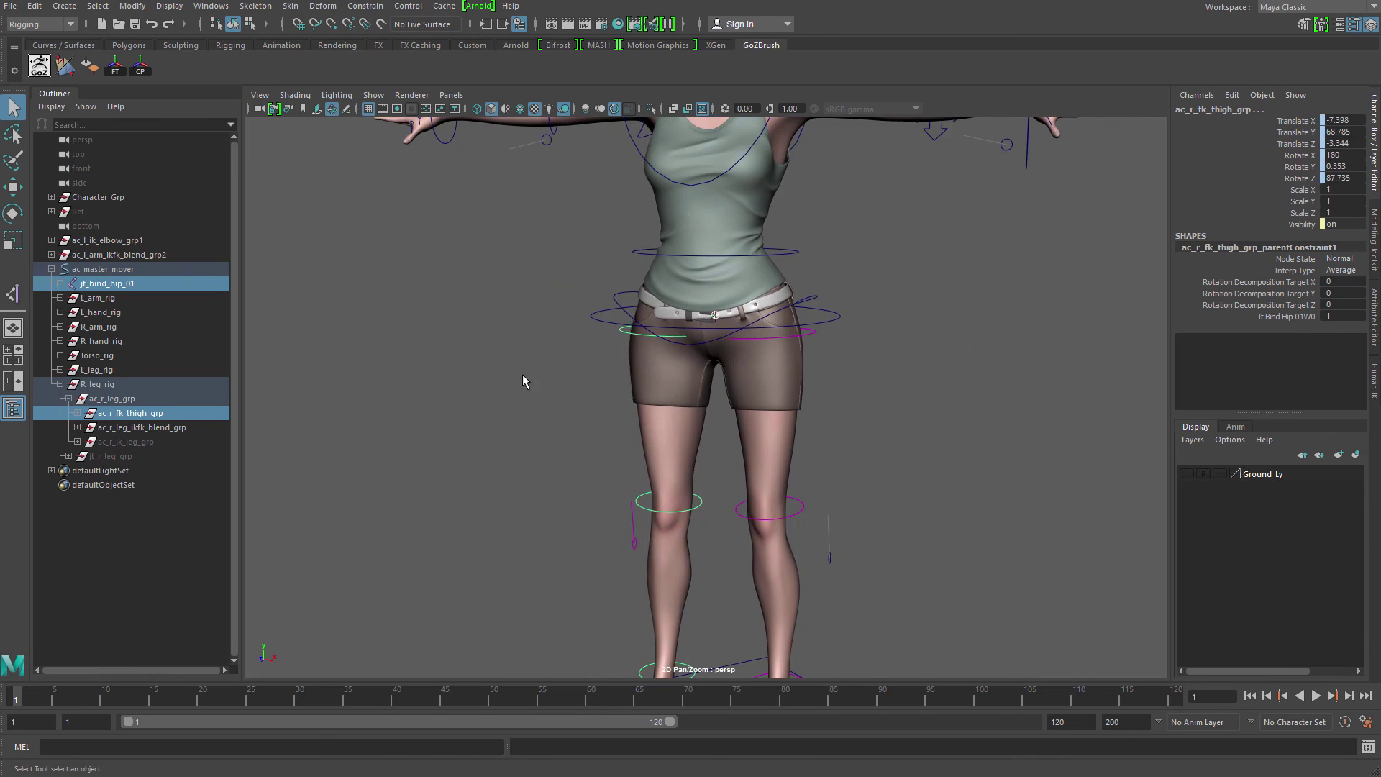
{"action": "left_click_drag", "start_coordinate": [523, 381], "coordinate": [544, 383], "text": "alt"}
{"action": "left_click", "coordinate": [978, 400]}
- Test the right FK leg's attachment to the hips by rotating the ac_hip control, undoing each change
{"action": "middle_click_drag", "start_coordinate": [764, 447], "coordinate": [796, 379], "text": "alt"}
{"action": "left_click_drag", "start_coordinate": [795, 379], "coordinate": [761, 378], "text": "alt"}
{"action": "middle_click_drag", "start_coordinate": [745, 365], "coordinate": [764, 364], "text": "alt"}
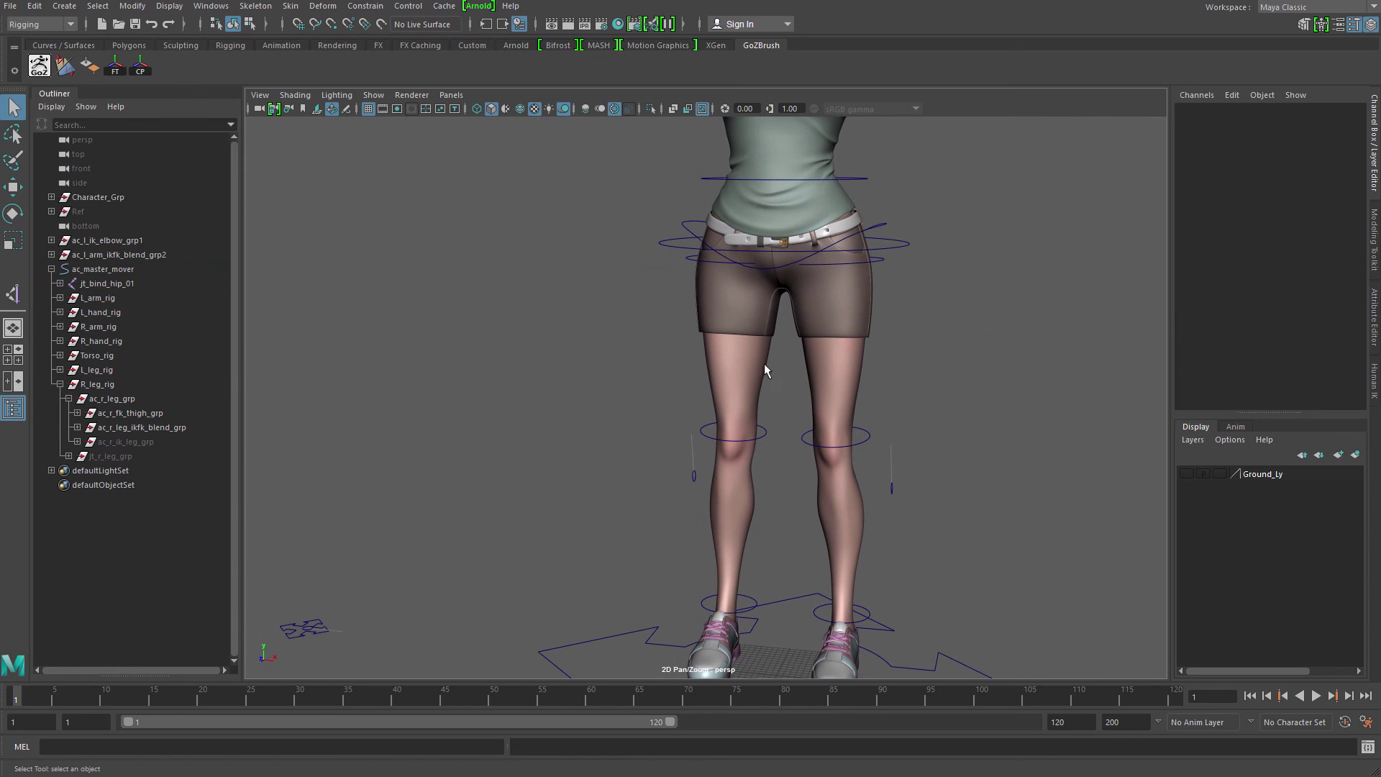
{"action": "left_click", "coordinate": [884, 230]}
{"action": "key", "text": "e"}
{"action": "scroll", "coordinate": [845, 265], "scroll_direction": "down", "scroll_amount": 2}
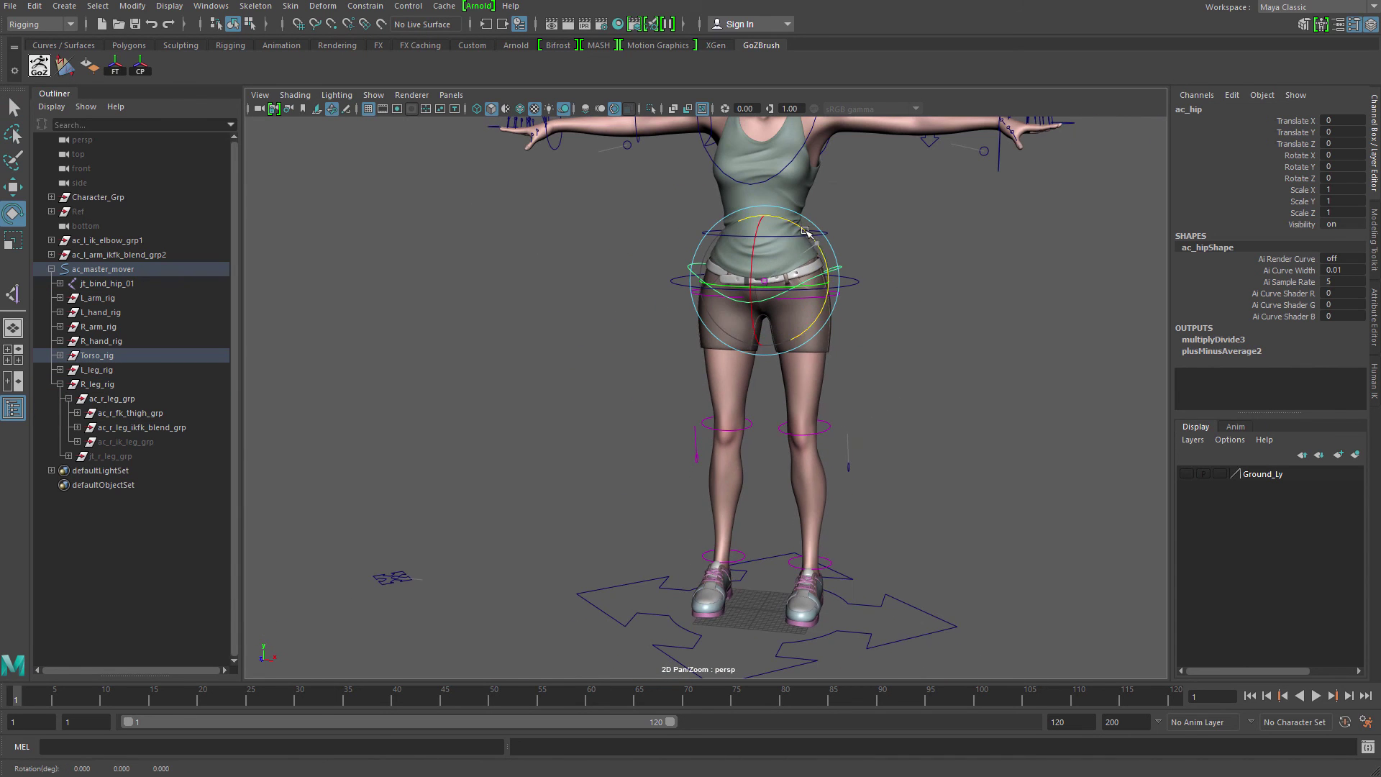
{"action": "left_click_drag", "start_coordinate": [805, 231], "coordinate": [769, 353]}
{"action": "key", "text": "ctrl+z"}
{"action": "key", "text": "w"}
{"action": "key", "text": "ctrl+z"}
{"action": "key", "text": "e"}
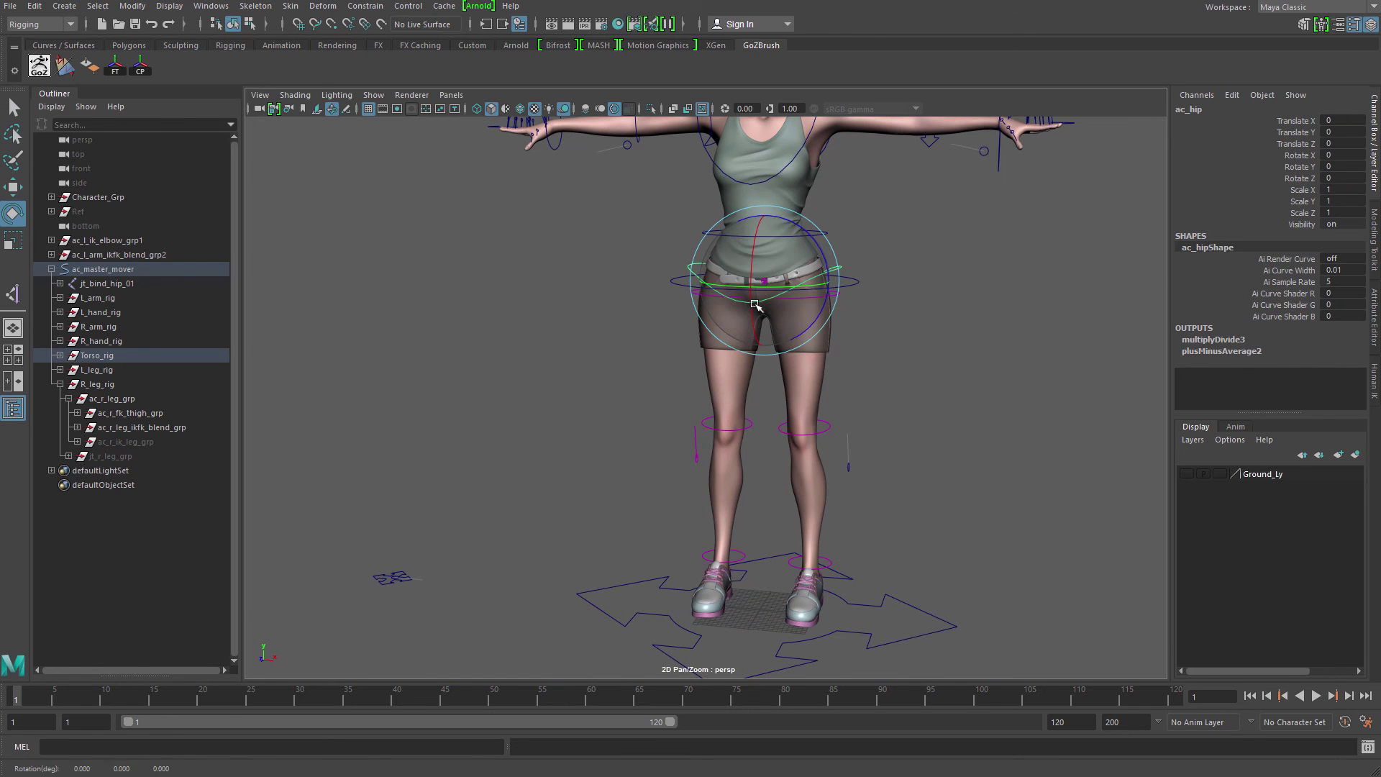
{"action": "left_click_drag", "start_coordinate": [755, 305], "coordinate": [719, 376]}
{"action": "key", "text": "ctrl+z"}
{"action": "scroll", "coordinate": [840, 280], "scroll_direction": "up", "scroll_amount": 2}
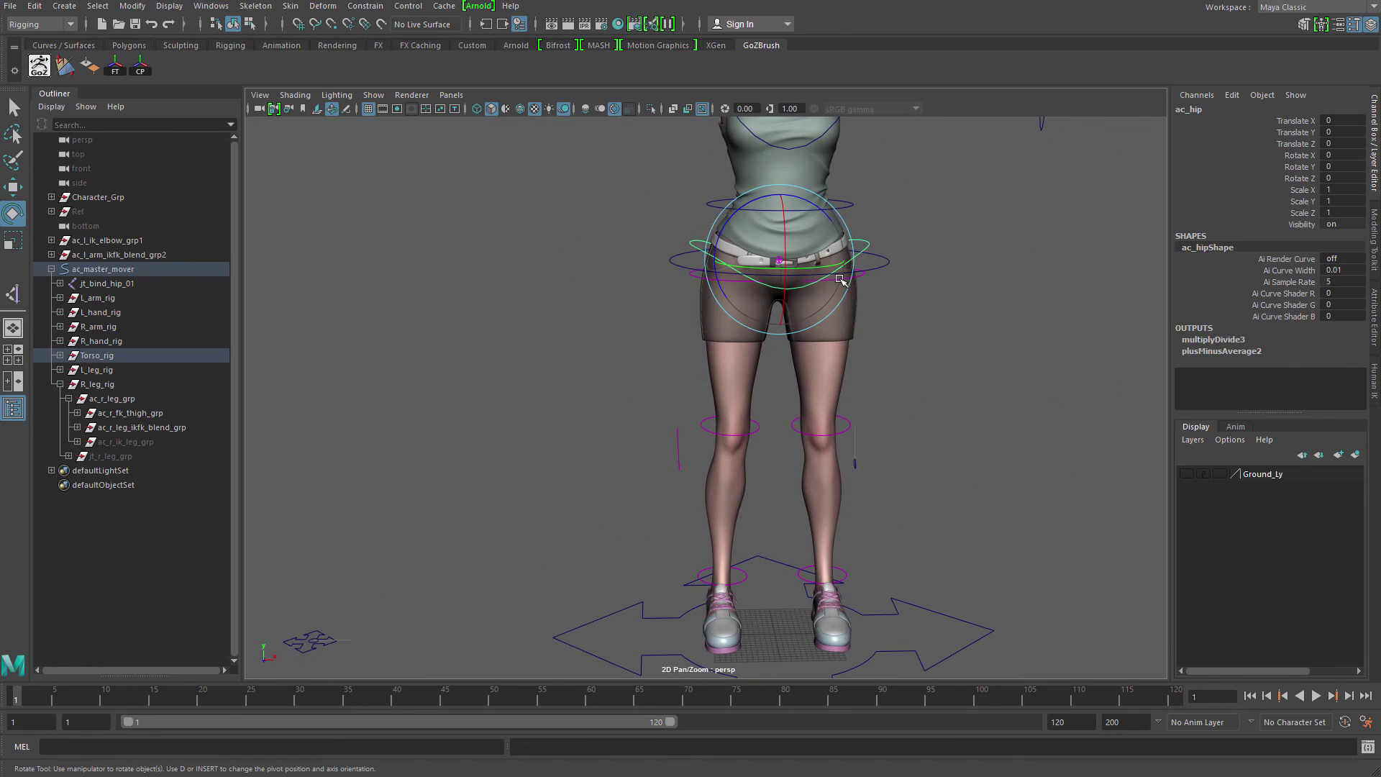
- Switch the right leg to IK by sliding its ac_r_leg_ikfk_blend control to Translate X 0
{"action": "left_click_drag", "start_coordinate": [840, 279], "coordinate": [670, 394], "text": "alt"}
{"action": "left_click", "coordinate": [664, 456]}
{"action": "key", "text": "w"}
{"action": "left_click_drag", "start_coordinate": [676, 458], "coordinate": [641, 304]}
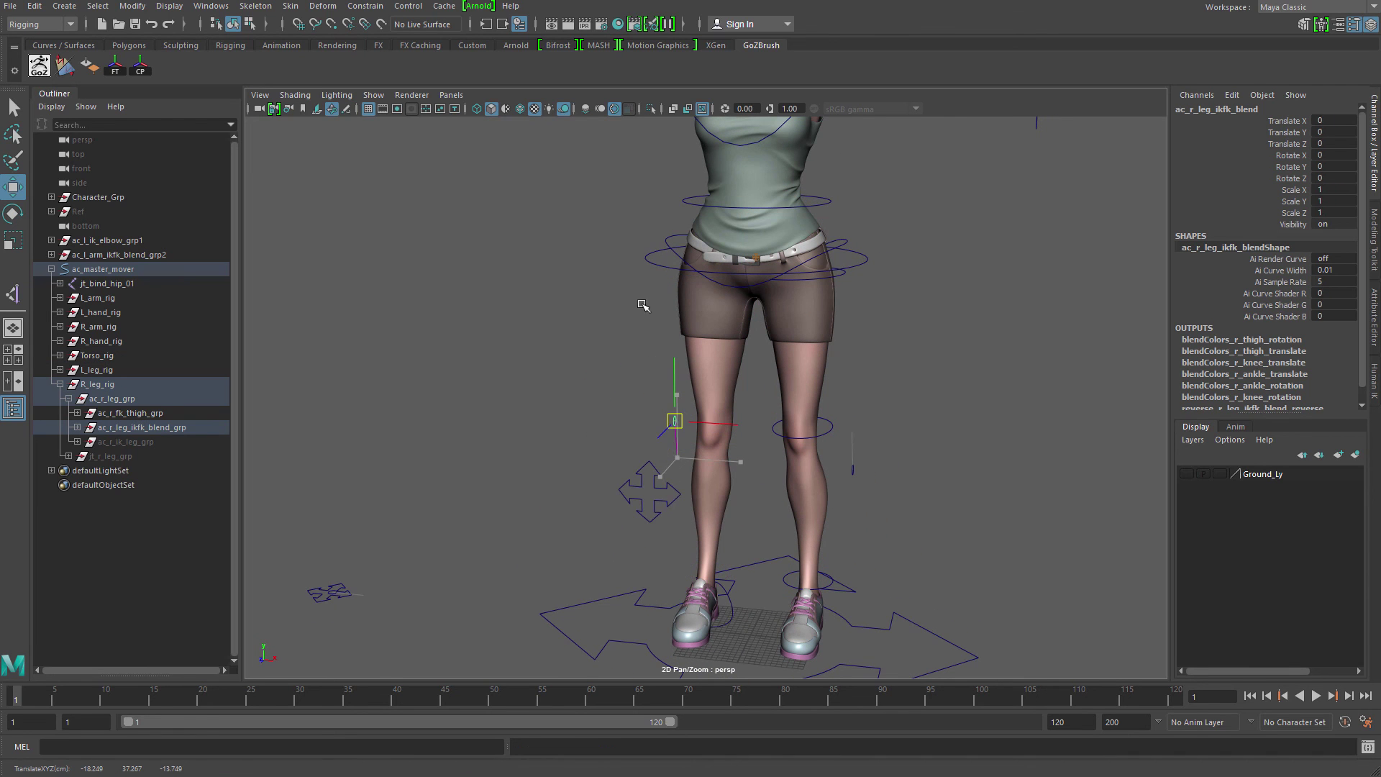
- Test the right leg in IK by rotating the ac_hip control, undoing the rotation
{"action": "left_click", "coordinate": [842, 247]}
{"action": "key", "text": "e"}
{"action": "left_click_drag", "start_coordinate": [799, 208], "coordinate": [711, 214]}
{"action": "key", "text": "ctrl+z"}
- Test the right foot by rotating the ac_r_ik_ankle control, undoing the rotation
{"action": "middle_click_drag", "start_coordinate": [820, 364], "coordinate": [783, 235], "text": "alt"}
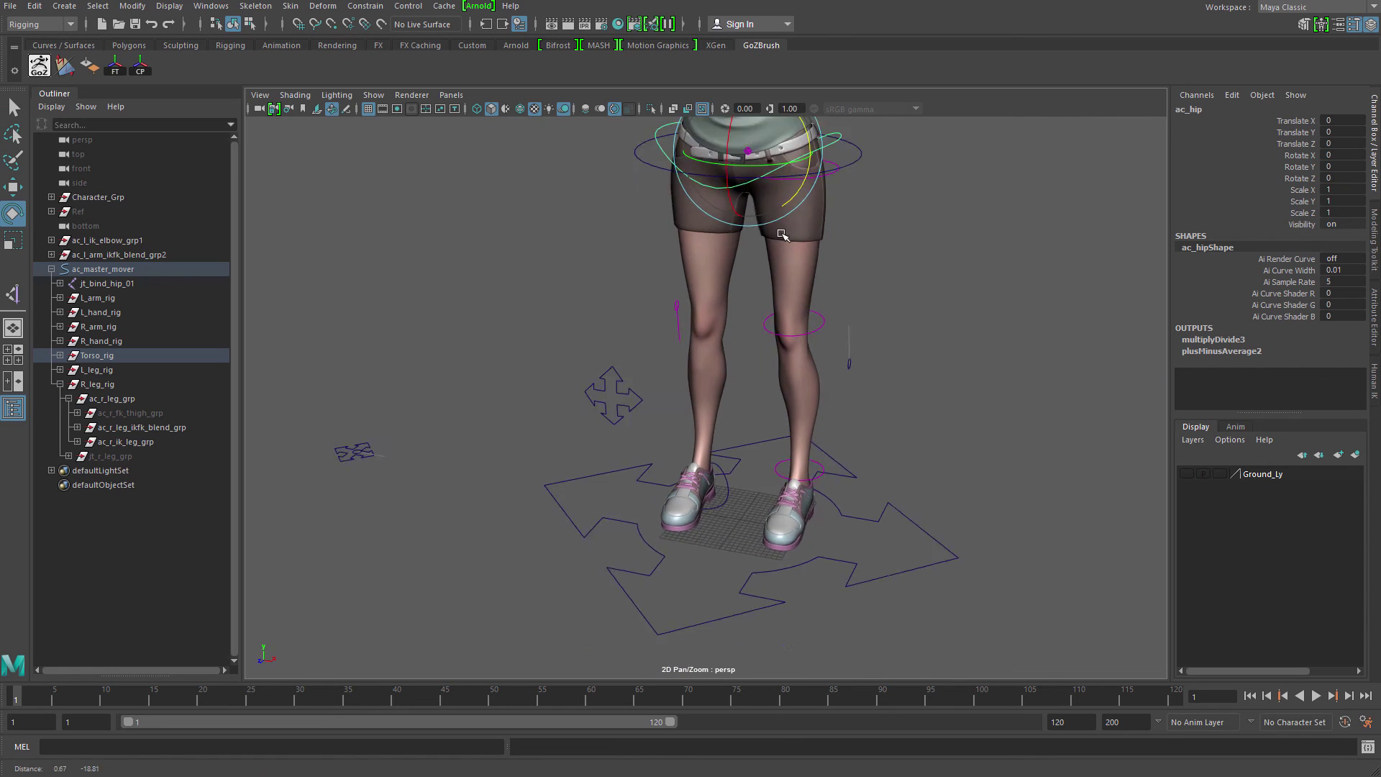
{"action": "right_click_drag", "start_coordinate": [783, 234], "coordinate": [961, 470], "text": "alt"}
{"action": "left_click_drag", "start_coordinate": [676, 360], "coordinate": [682, 422], "text": "alt"}
{"action": "right_click_drag", "start_coordinate": [682, 422], "coordinate": [746, 432], "text": "alt"}
{"action": "key", "text": "q"}
{"action": "left_click", "coordinate": [745, 430]}
{"action": "left_click_drag", "start_coordinate": [674, 369], "coordinate": [735, 395]}
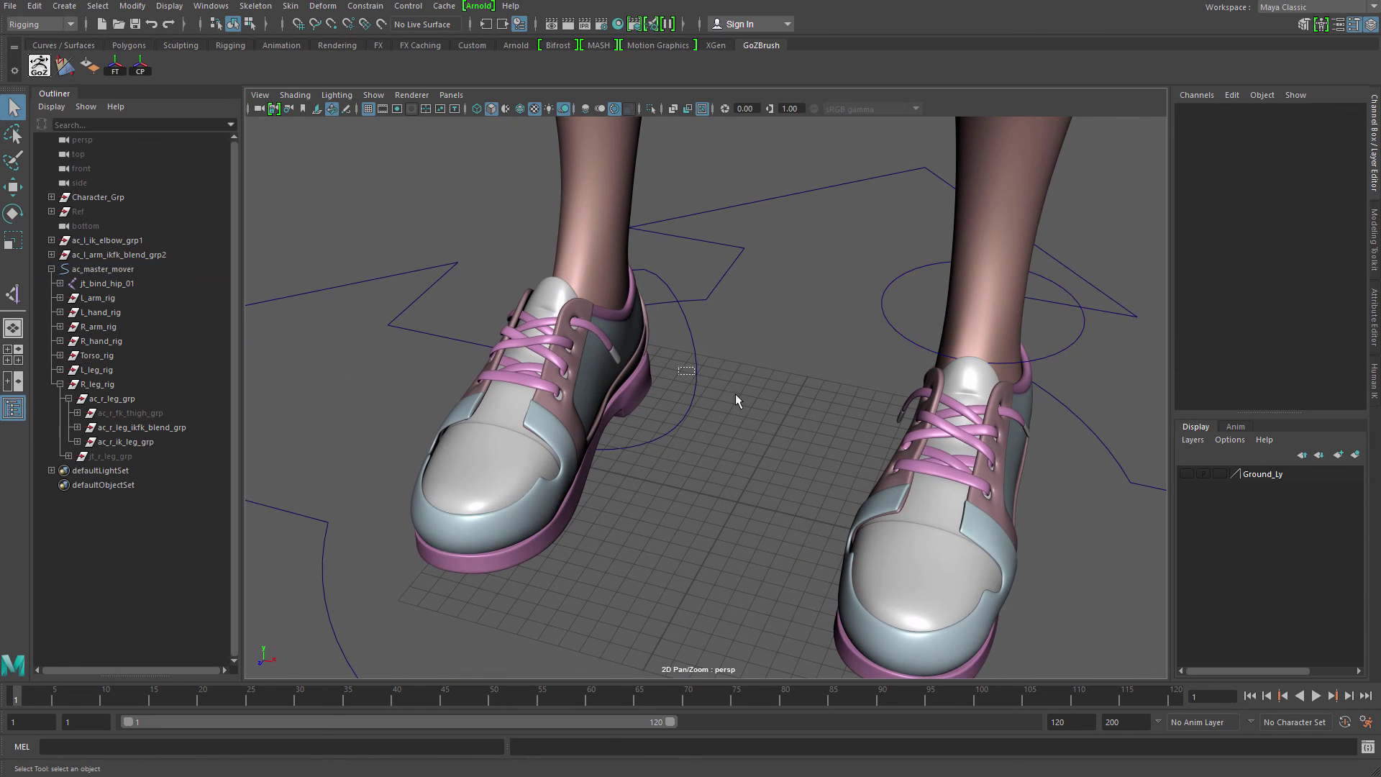
{"action": "middle_click_drag", "start_coordinate": [735, 396], "coordinate": [805, 443], "text": "alt"}
{"action": "right_click_drag", "start_coordinate": [804, 443], "coordinate": [843, 495], "text": "alt"}
{"action": "scroll", "coordinate": [844, 495], "scroll_direction": "up", "scroll_amount": 5}
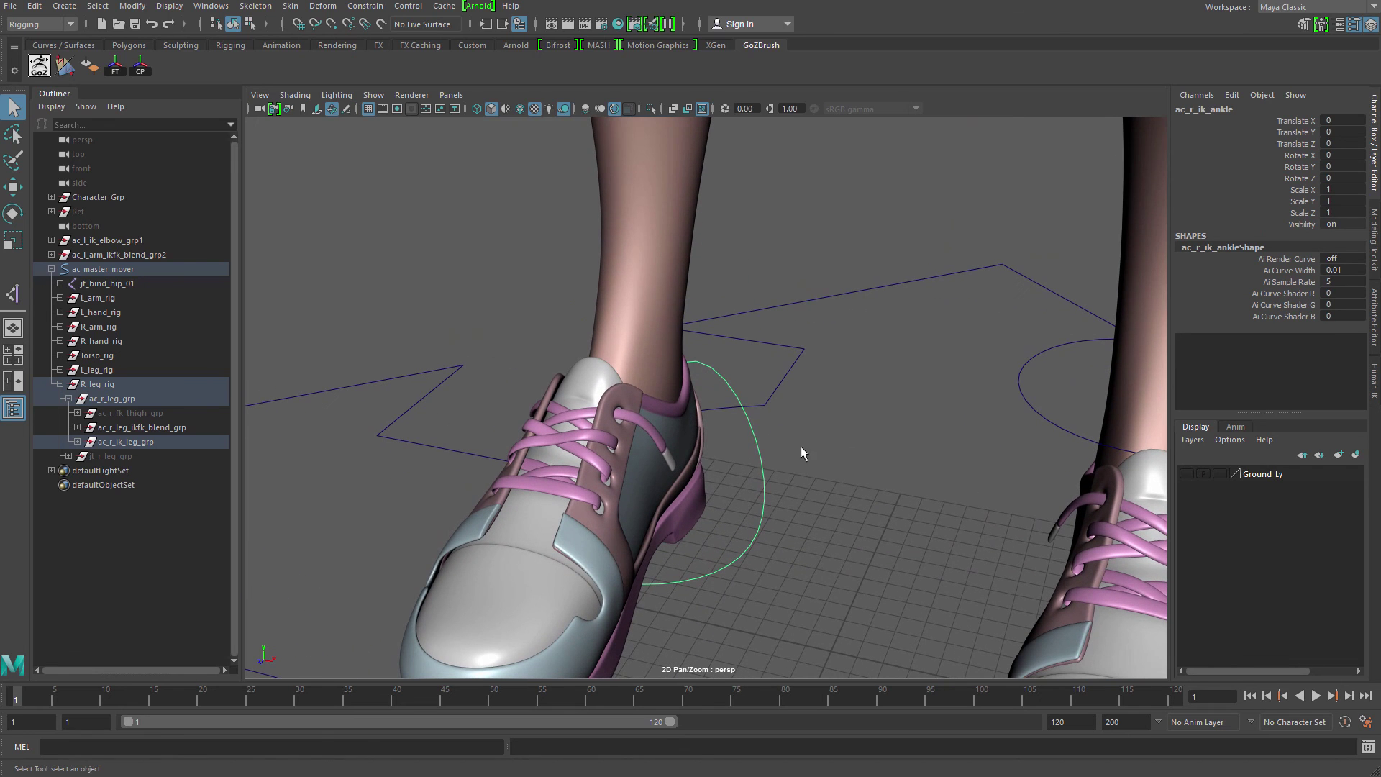
{"action": "key", "text": "e"}
{"action": "left_click_drag", "start_coordinate": [633, 333], "coordinate": [641, 369]}
{"action": "key", "text": "ctrl+z"}
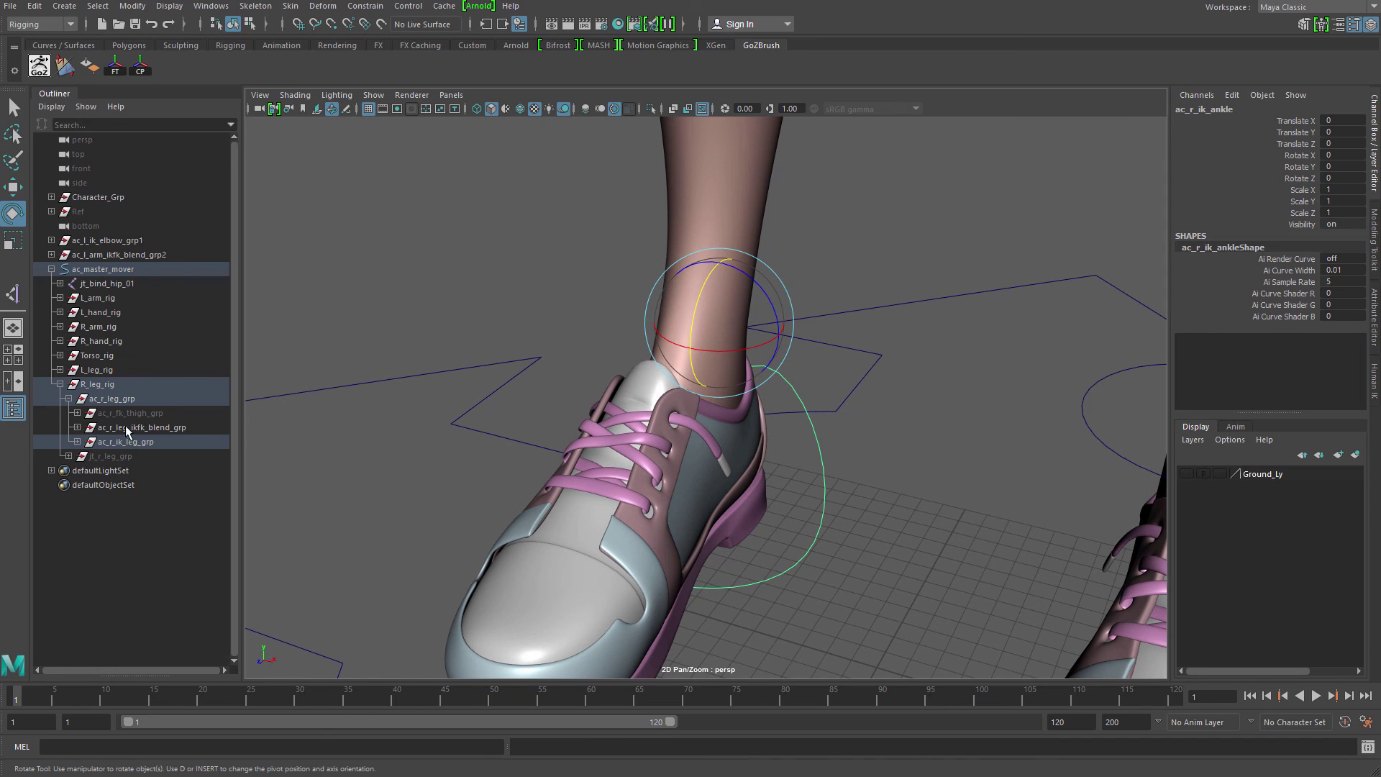
- Expand jt_r_leg_grp and its IK driver thigh and knee joints down to R_jt_IK_Driver_Ankle
{"action": "left_click", "coordinate": [77, 413]}
{"action": "left_click", "coordinate": [78, 413]}
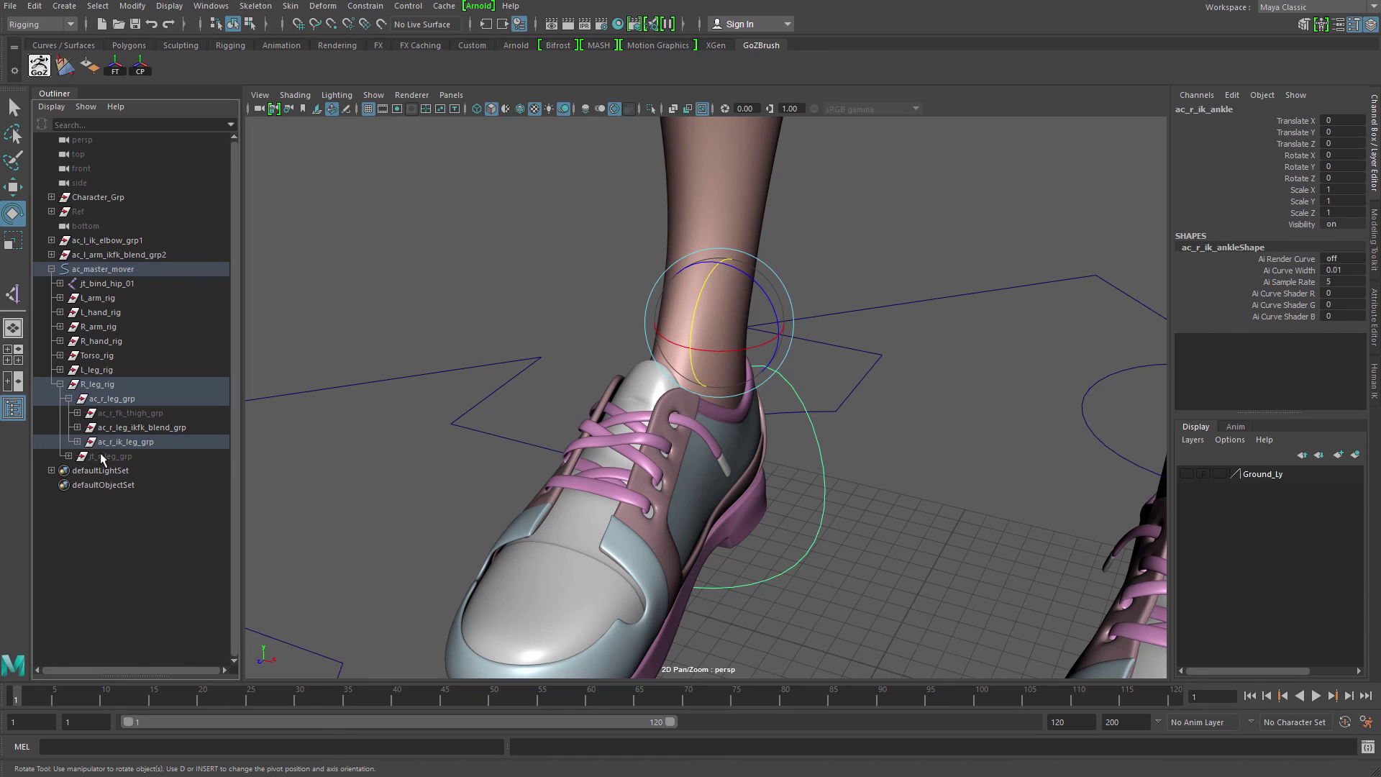
{"action": "left_click", "coordinate": [69, 457]}
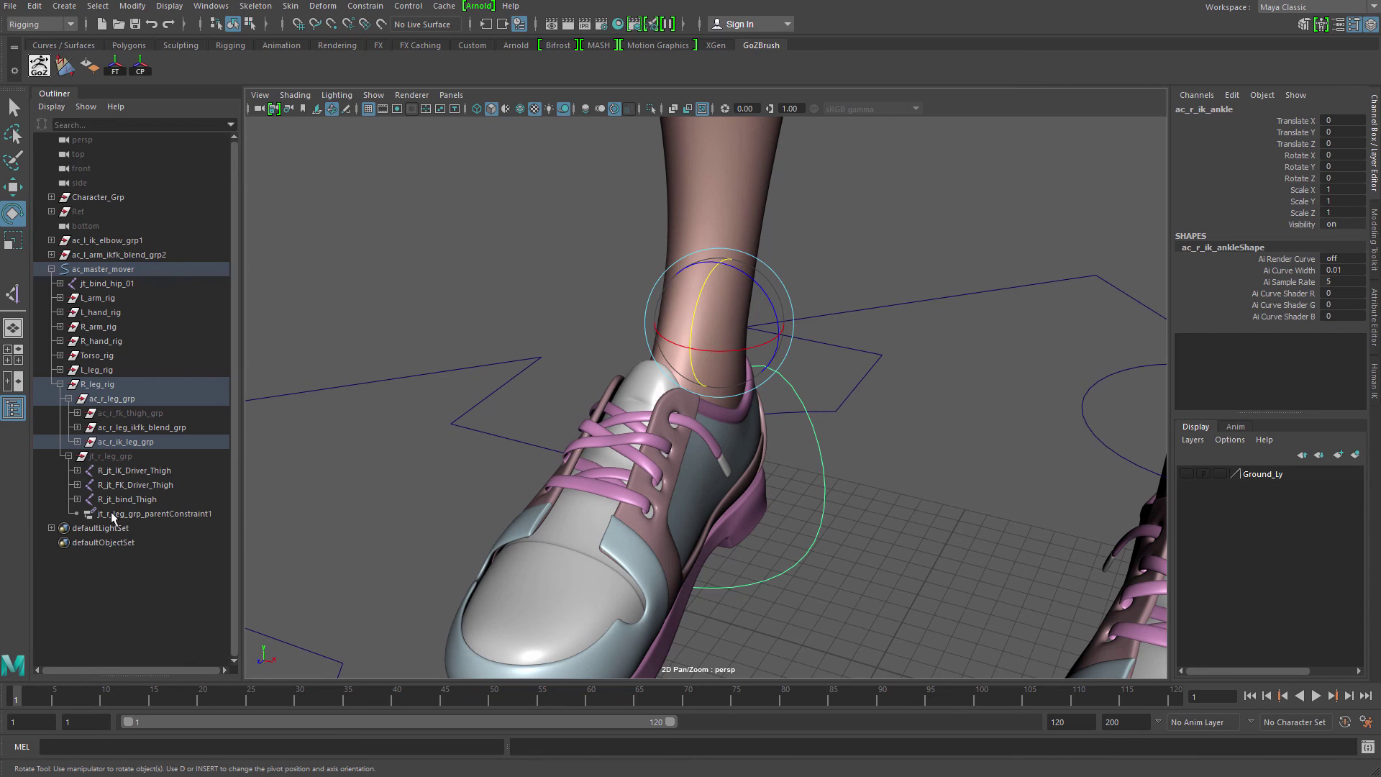
{"action": "left_click", "coordinate": [77, 471]}
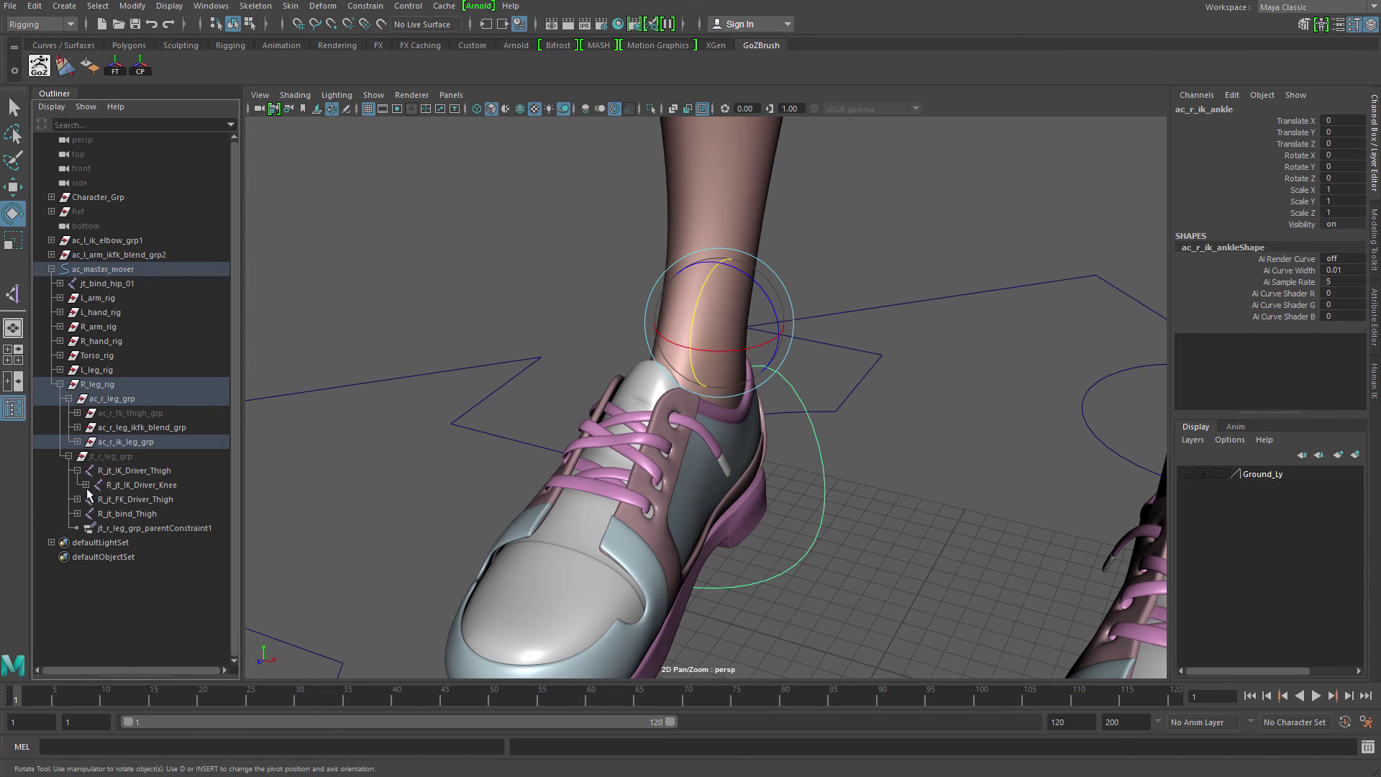
{"action": "left_click", "coordinate": [86, 485]}
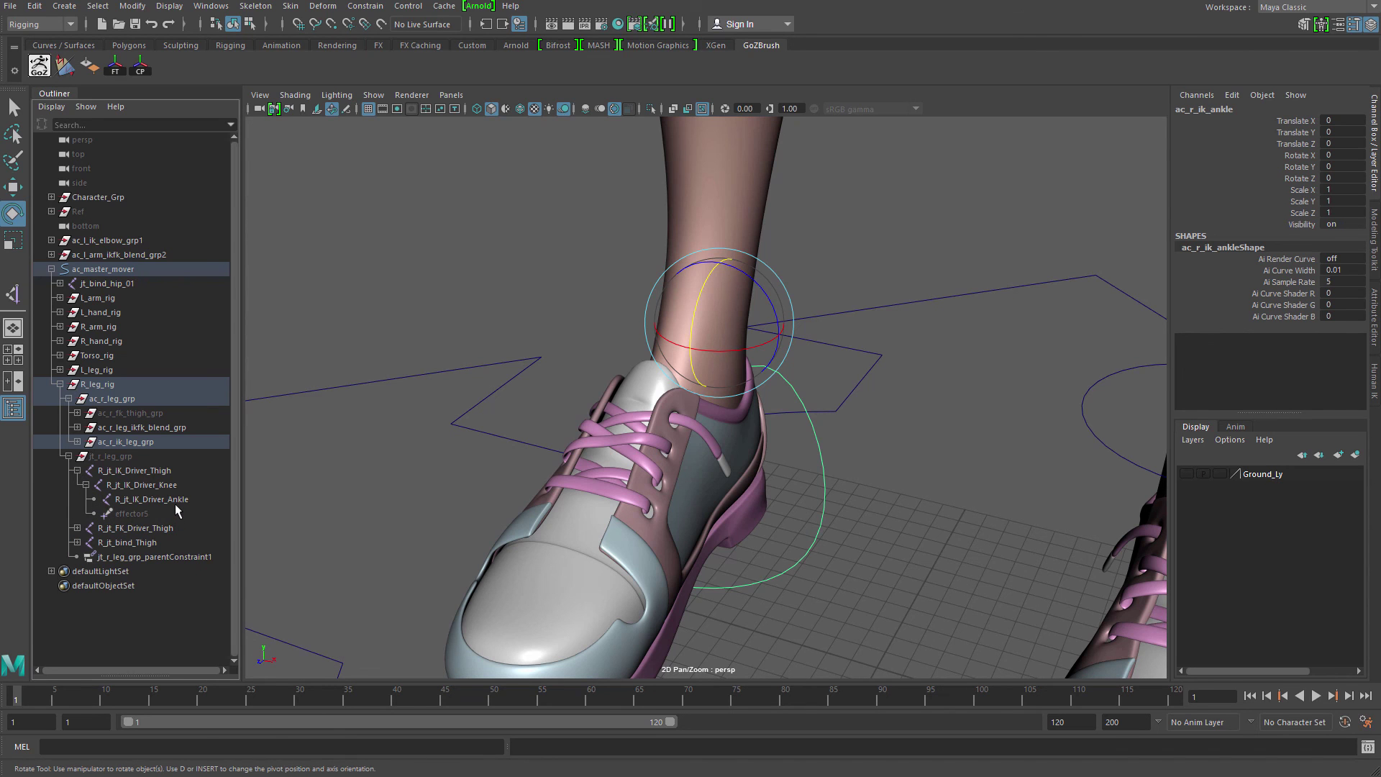
{"action": "left_click", "coordinate": [177, 503]}
- Orient-constrain the R_jt_IK_Driver_Ankle joint to the ac_r_ik_ankle control
{"action": "left_click", "coordinate": [776, 555]}
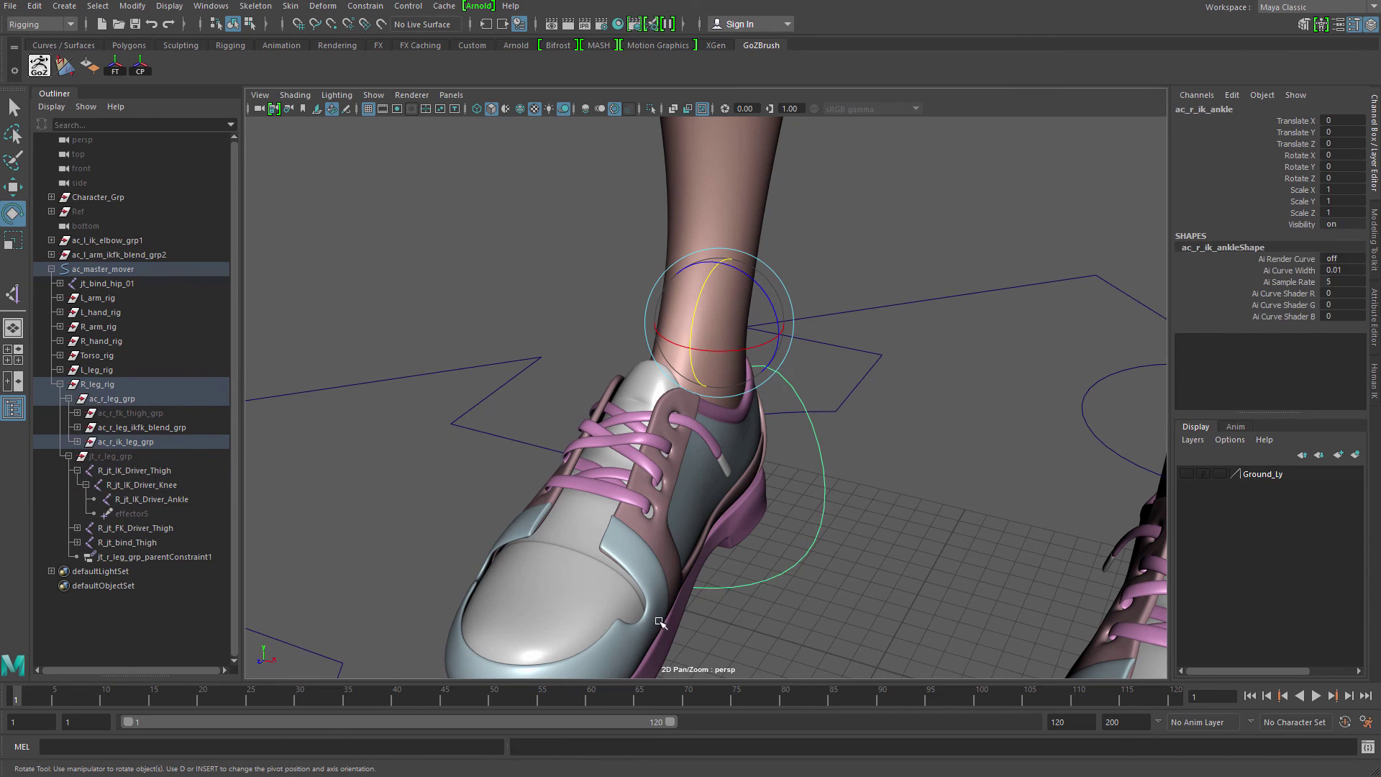
{"action": "left_click", "coordinate": [170, 499]}
{"action": "scroll", "coordinate": [494, 338], "scroll_direction": "down", "scroll_amount": 3}
{"action": "left_click", "coordinate": [363, 7]}
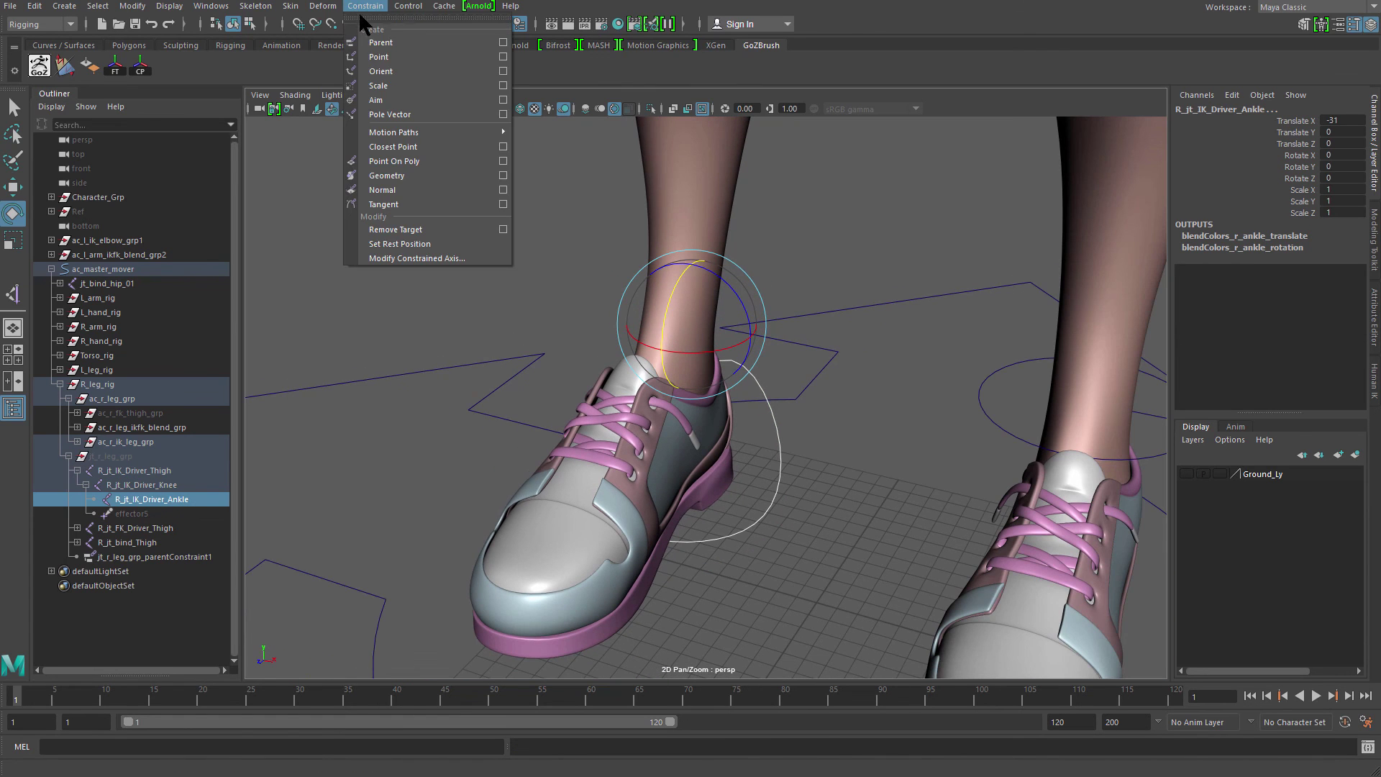
{"action": "left_click", "coordinate": [381, 72]}
{"action": "scroll", "coordinate": [570, 346], "scroll_direction": "down", "scroll_amount": 3}
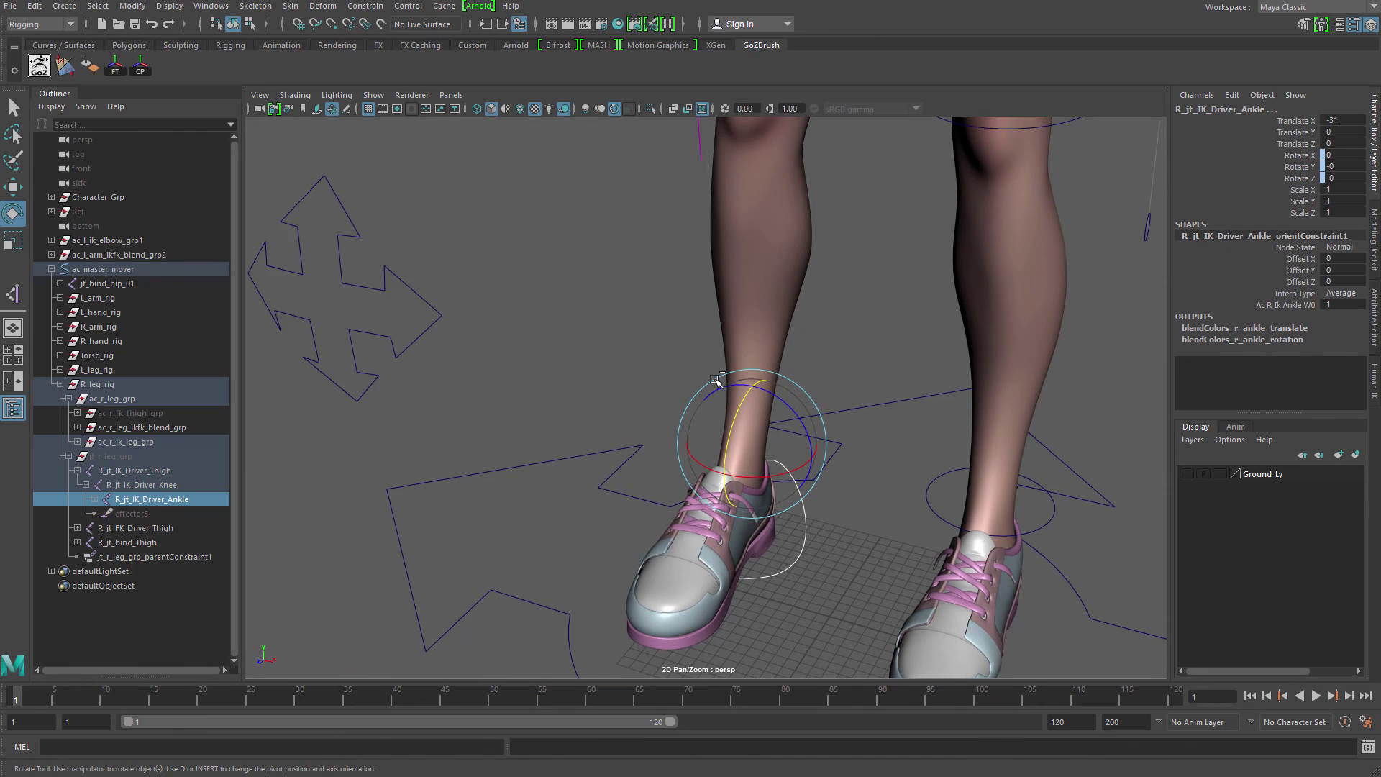
- Test the new orient constraint by rotating the ac_r_ik_ankle control, undoing the rotation
{"action": "left_click", "coordinate": [856, 360]}
{"action": "left_click_drag", "start_coordinate": [783, 538], "coordinate": [860, 567]}
{"action": "left_click_drag", "start_coordinate": [859, 567], "coordinate": [717, 459], "text": "alt"}
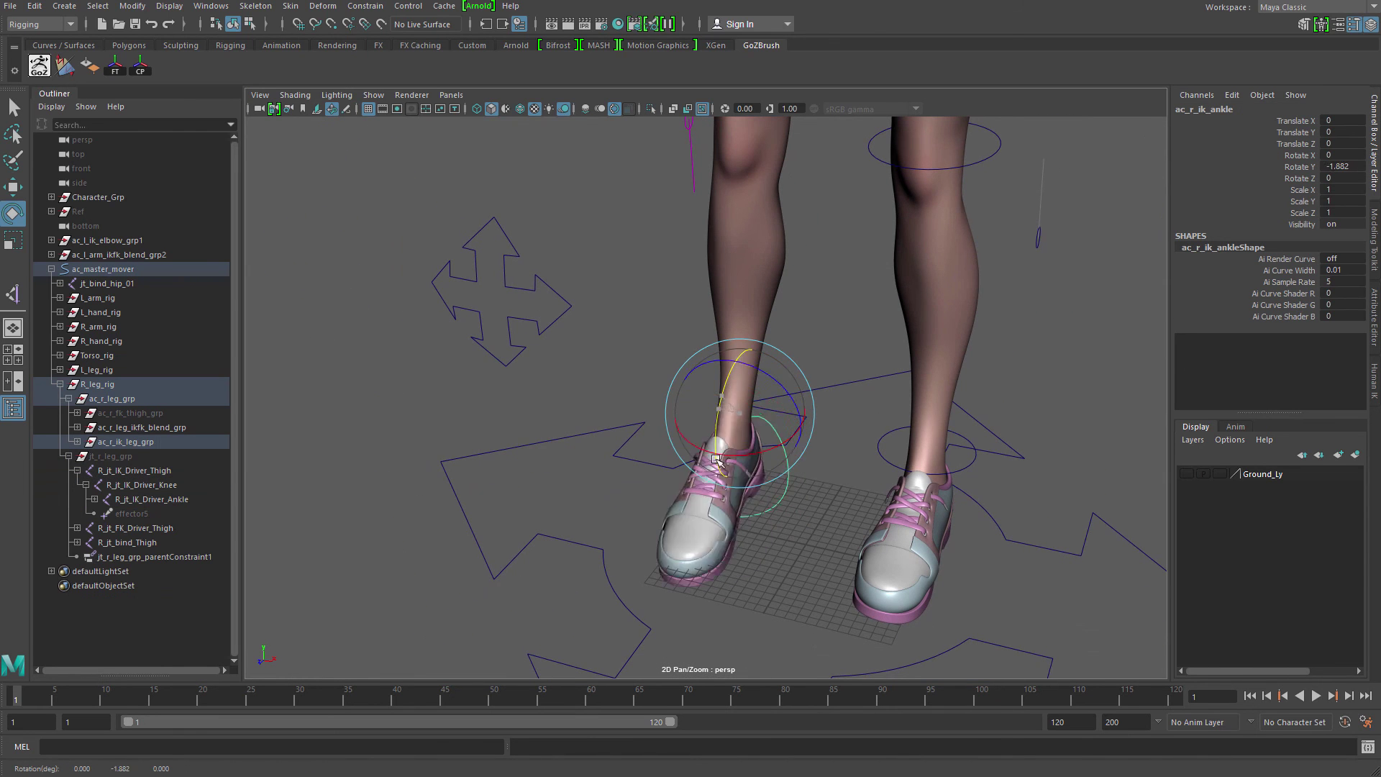
{"action": "key", "text": "ctrl+z"}
- Test the right IK leg by moving the ac_hip control down and sideways, returning it to its rest position
{"action": "middle_click_drag", "start_coordinate": [752, 359], "coordinate": [758, 487], "text": "alt"}
{"action": "scroll", "coordinate": [769, 460], "scroll_direction": "down", "scroll_amount": 5}
{"action": "middle_click_drag", "start_coordinate": [790, 403], "coordinate": [773, 475], "text": "alt"}
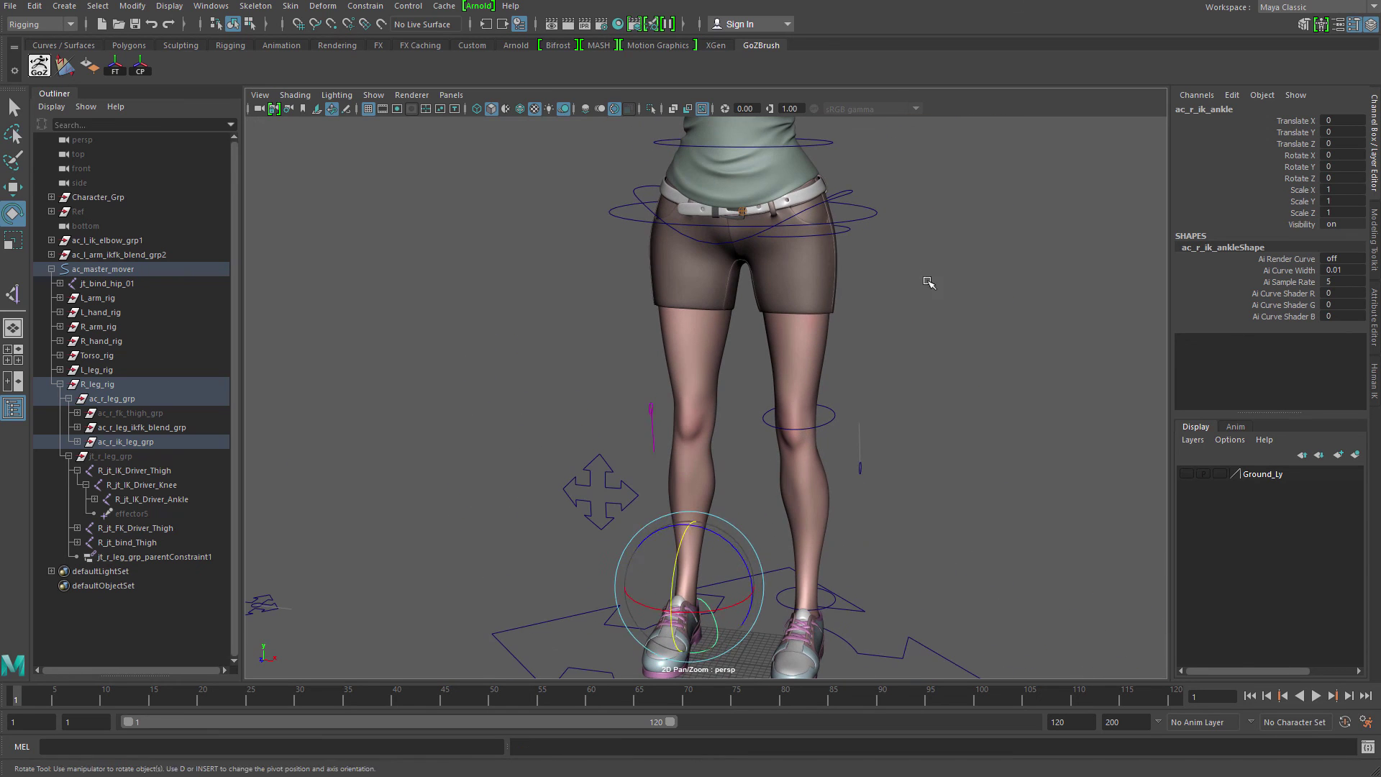
{"action": "left_click", "coordinate": [928, 280]}
{"action": "middle_click_drag", "start_coordinate": [874, 202], "coordinate": [934, 166], "text": "alt"}
{"action": "left_click", "coordinate": [791, 237]}
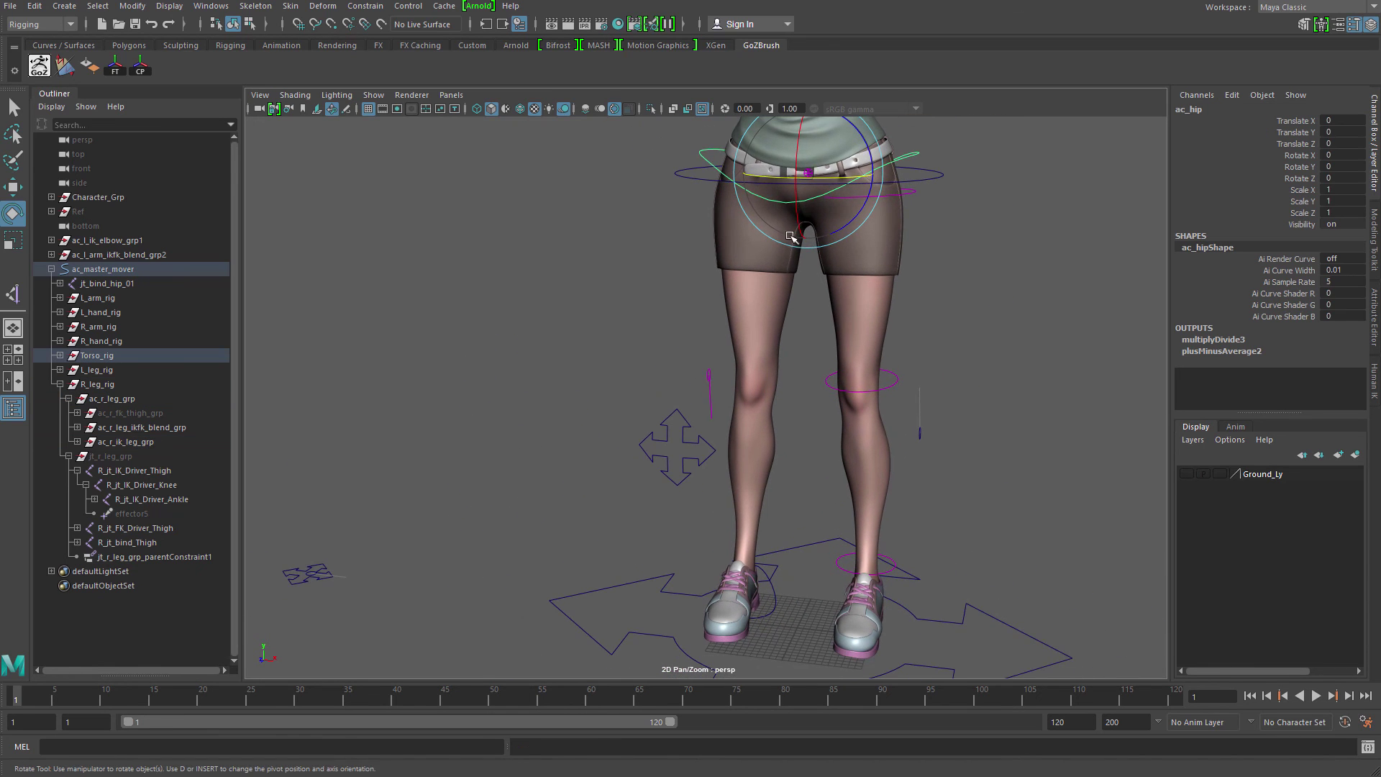
{"action": "middle_click_drag", "start_coordinate": [821, 224], "coordinate": [826, 252], "text": "alt"}
{"action": "key", "text": "w"}
{"action": "mouse_move", "coordinate": [826, 252]}
{"action": "left_mouse_down", "text": "alt"}
{"action": "mouse_move", "coordinate": [810, 242]}
{"action": "mouse_move", "coordinate": [826, 255]}
{"action": "left_mouse_up", "text": "alt"}
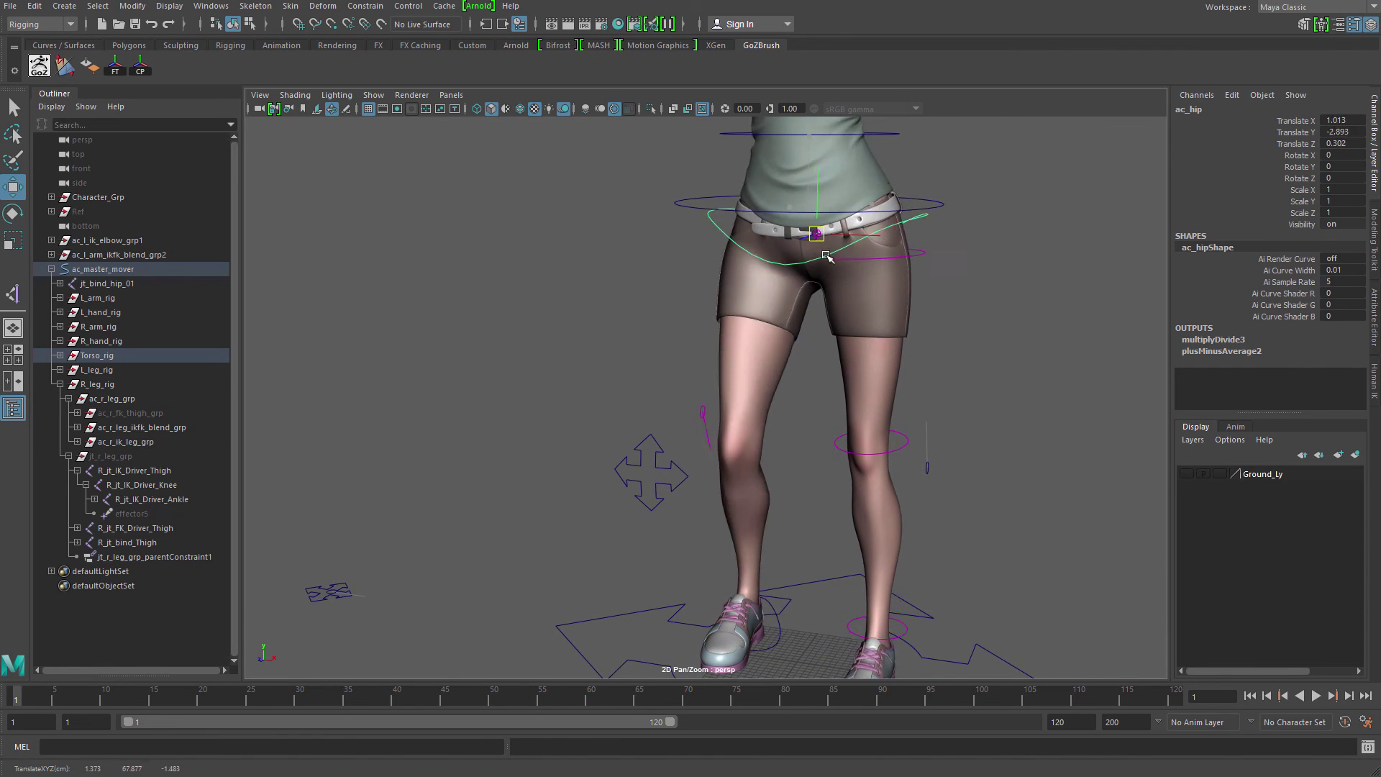
{"action": "left_click_drag", "start_coordinate": [733, 229], "coordinate": [711, 291]}
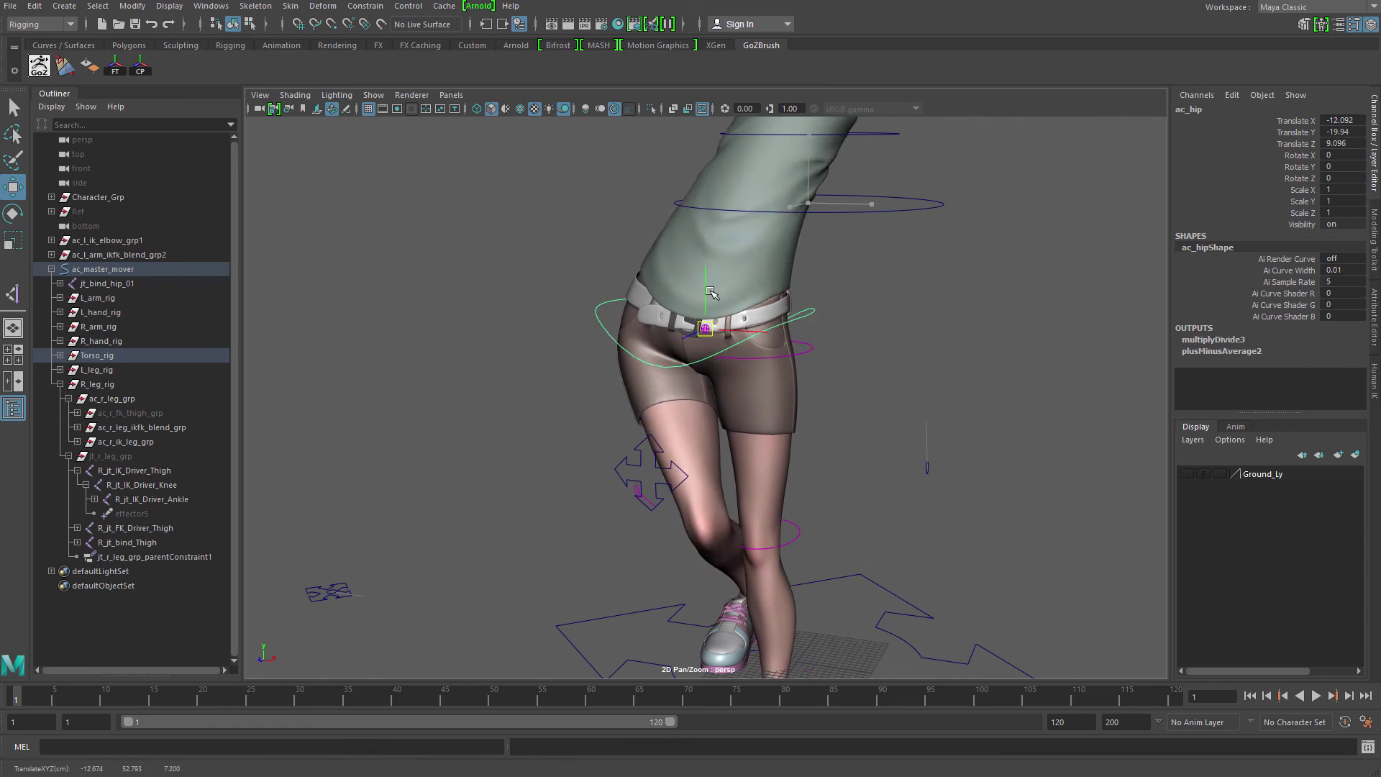
{"action": "left_click_drag", "start_coordinate": [789, 186], "coordinate": [807, 265]}
{"action": "right_click_drag", "start_coordinate": [904, 325], "coordinate": [777, 339], "text": "alt"}
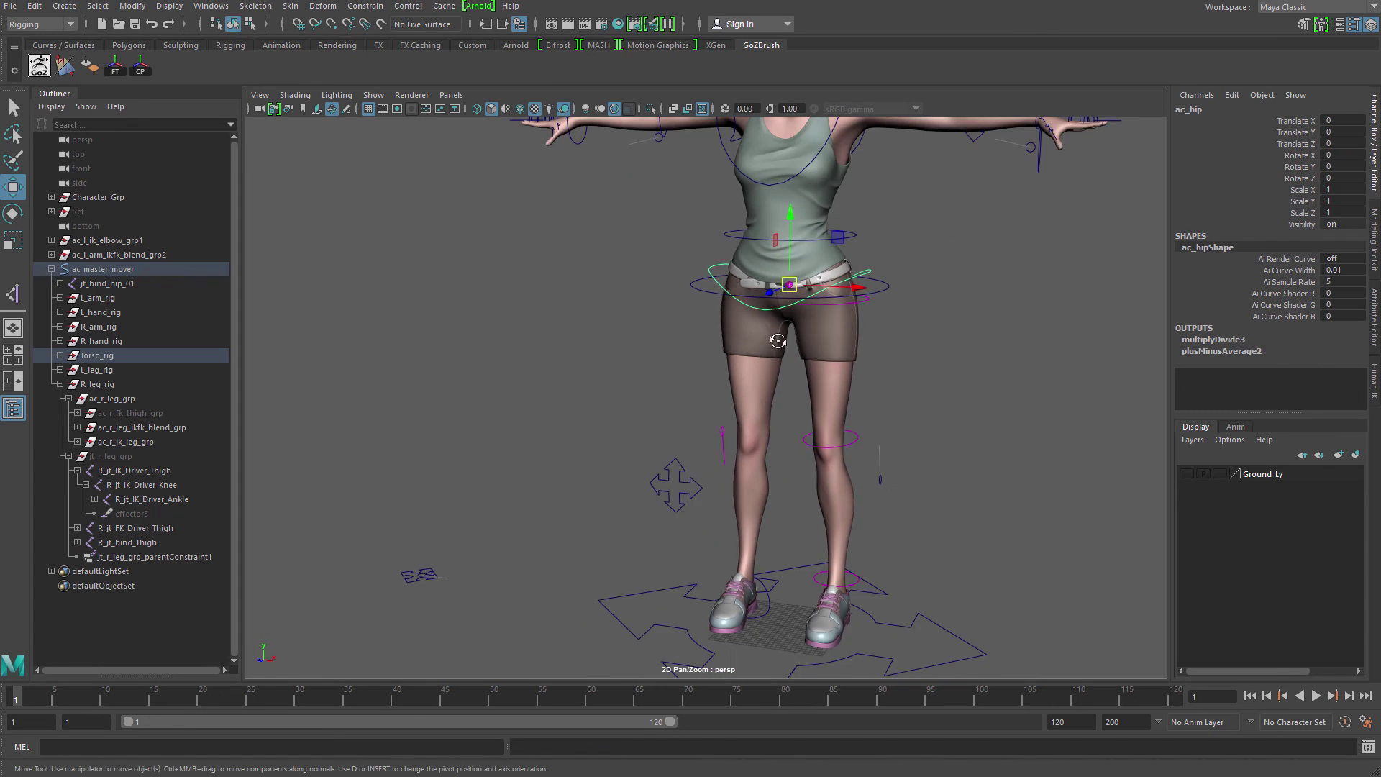
- Switch the right leg back to FK by sliding its ac_r_leg_ikfk_blend control to Translate X 1
{"action": "mouse_move", "coordinate": [777, 339]}
{"action": "left_mouse_down", "text": "alt"}
{"action": "mouse_move", "coordinate": [904, 336]}
{"action": "mouse_move", "coordinate": [768, 321]}
{"action": "left_mouse_up", "text": "alt"}
{"action": "middle_click_drag", "start_coordinate": [768, 321], "coordinate": [722, 272], "text": "alt"}
{"action": "left_click_drag", "start_coordinate": [808, 329], "coordinate": [746, 340], "text": "alt"}
{"action": "right_click_drag", "start_coordinate": [747, 382], "coordinate": [780, 429], "text": "alt"}
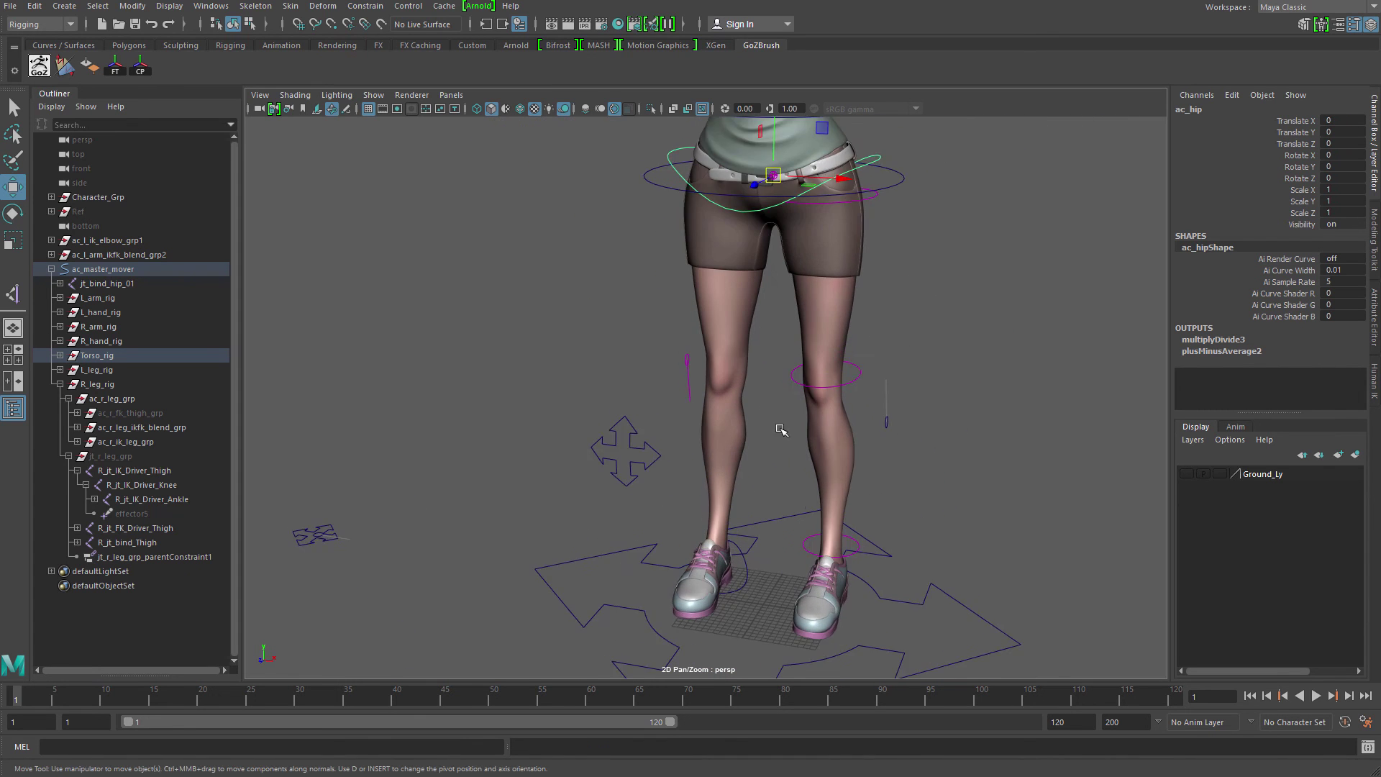
{"action": "middle_click_drag", "start_coordinate": [780, 429], "coordinate": [777, 468], "text": "alt"}
{"action": "left_click_drag", "start_coordinate": [771, 477], "coordinate": [731, 454], "text": "alt"}
{"action": "middle_click_drag", "start_coordinate": [747, 378], "coordinate": [749, 421], "text": "alt"}
{"action": "left_click_drag", "start_coordinate": [765, 359], "coordinate": [641, 352], "text": "alt"}
{"action": "right_click_drag", "start_coordinate": [641, 351], "coordinate": [758, 367], "text": "alt"}
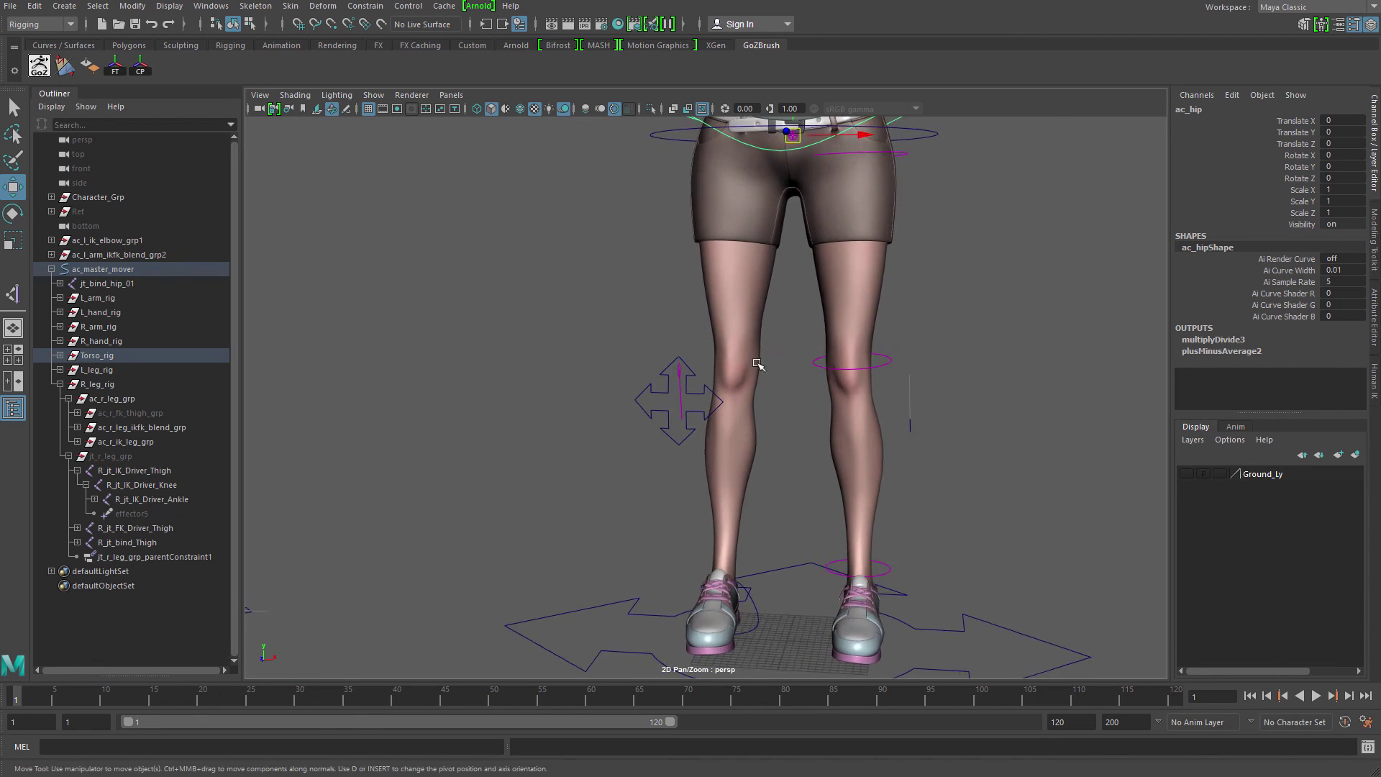
{"action": "left_click_drag", "start_coordinate": [758, 367], "coordinate": [716, 364], "text": "alt"}
{"action": "left_click_drag", "start_coordinate": [680, 340], "coordinate": [708, 383]}
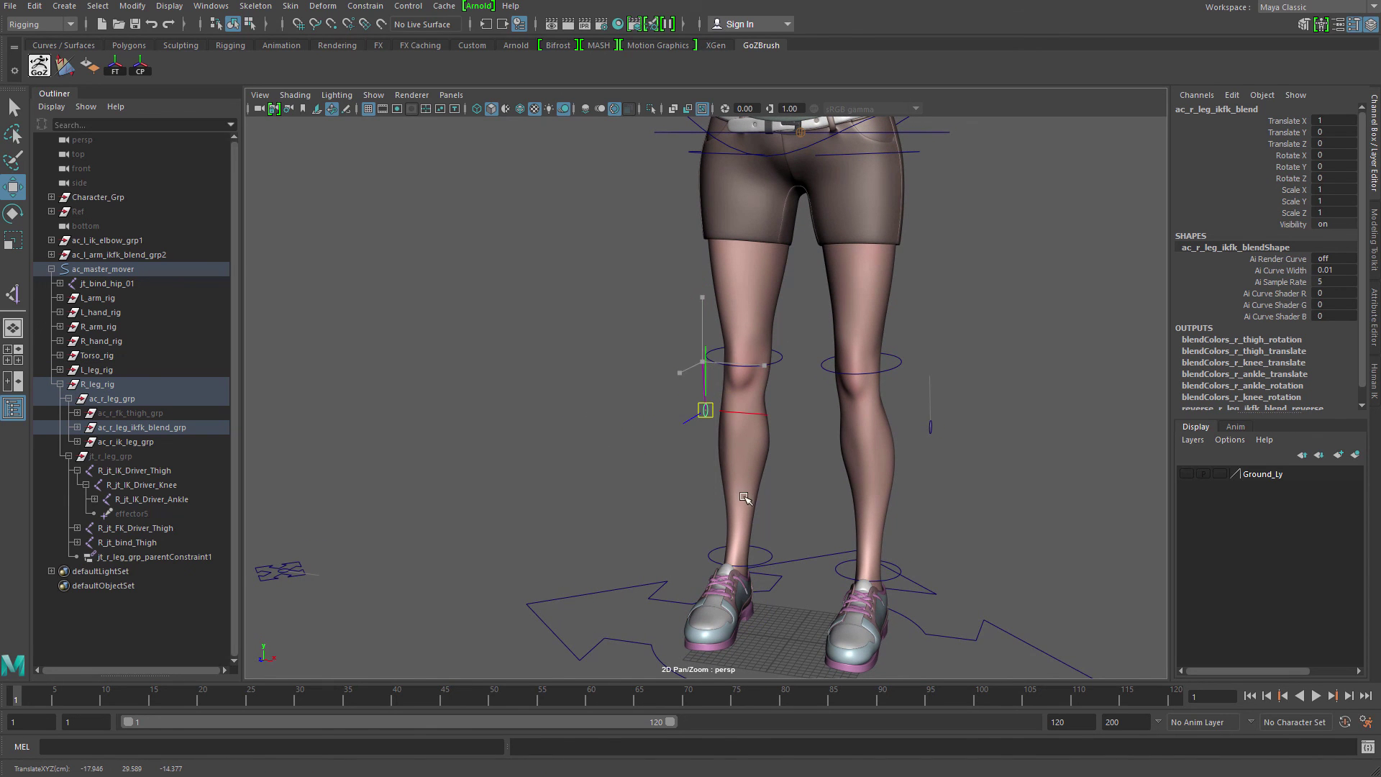
- Test the right knee by rotating the ac_r_fk_knee control, undo the rotation and clear the selection
{"action": "key", "text": "q"}
{"action": "left_click", "coordinate": [777, 360]}
{"action": "key", "text": "e"}
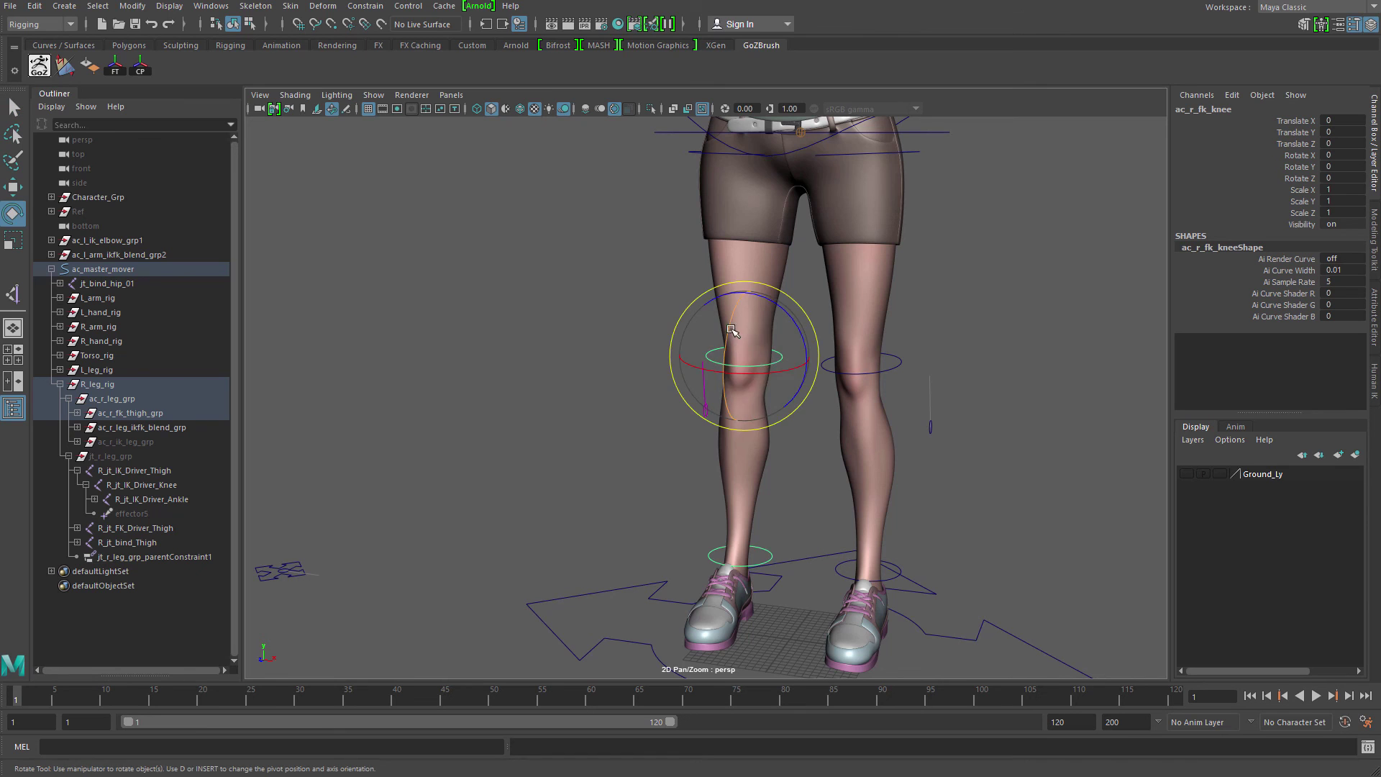
{"action": "left_click_drag", "start_coordinate": [759, 396], "coordinate": [752, 285]}
{"action": "key", "text": "ctrl+z"}
{"action": "key", "text": "q"}
{"action": "left_click", "coordinate": [567, 383]}
- Select the ac_r_leg_ikfk_blend control and try sliding it between IK and FK, undoing the move
{"action": "left_click", "coordinate": [646, 414]}
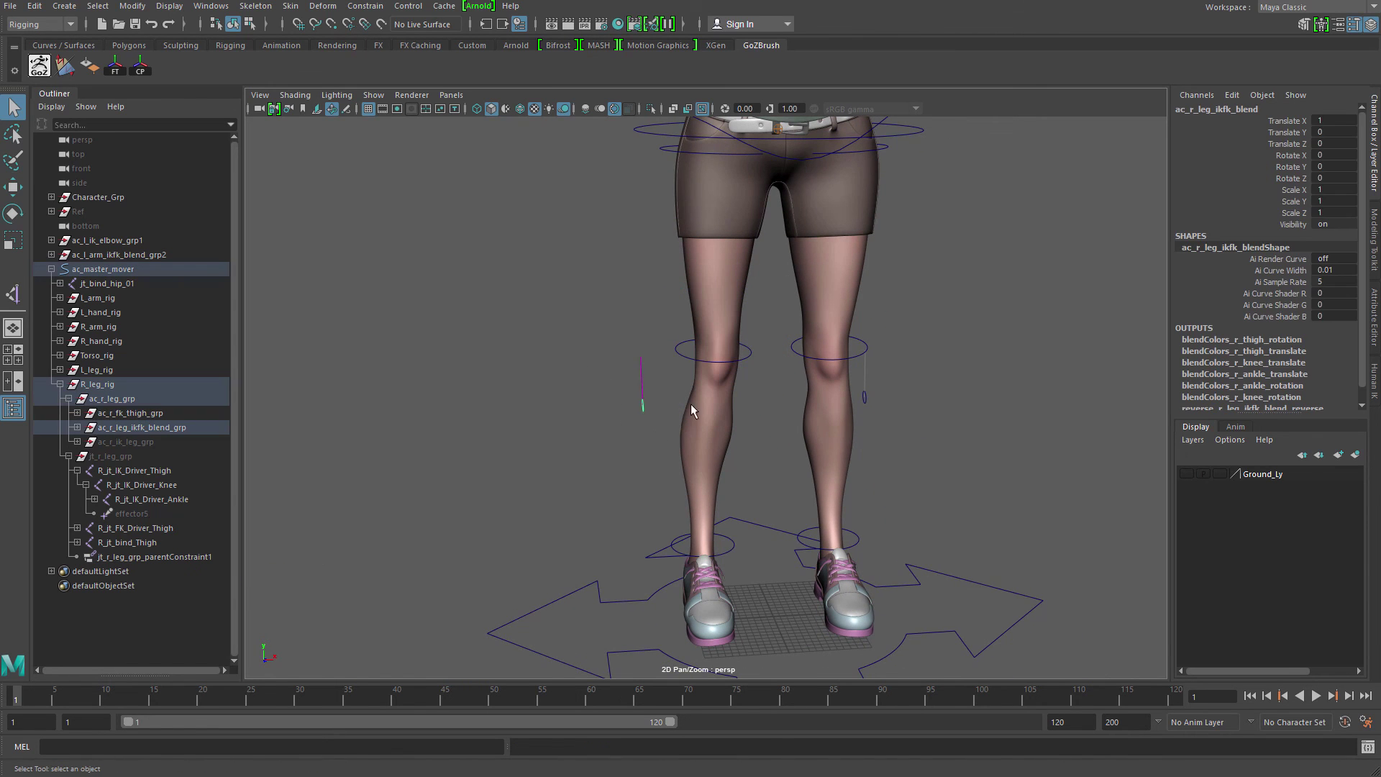
{"action": "left_click_drag", "start_coordinate": [691, 403], "coordinate": [668, 377], "text": "alt"}
{"action": "key", "text": "w"}
{"action": "key", "text": "ctrl+z"}
{"action": "scroll", "coordinate": [668, 377], "scroll_direction": "down", "scroll_amount": 3}
{"action": "key", "text": "q"}
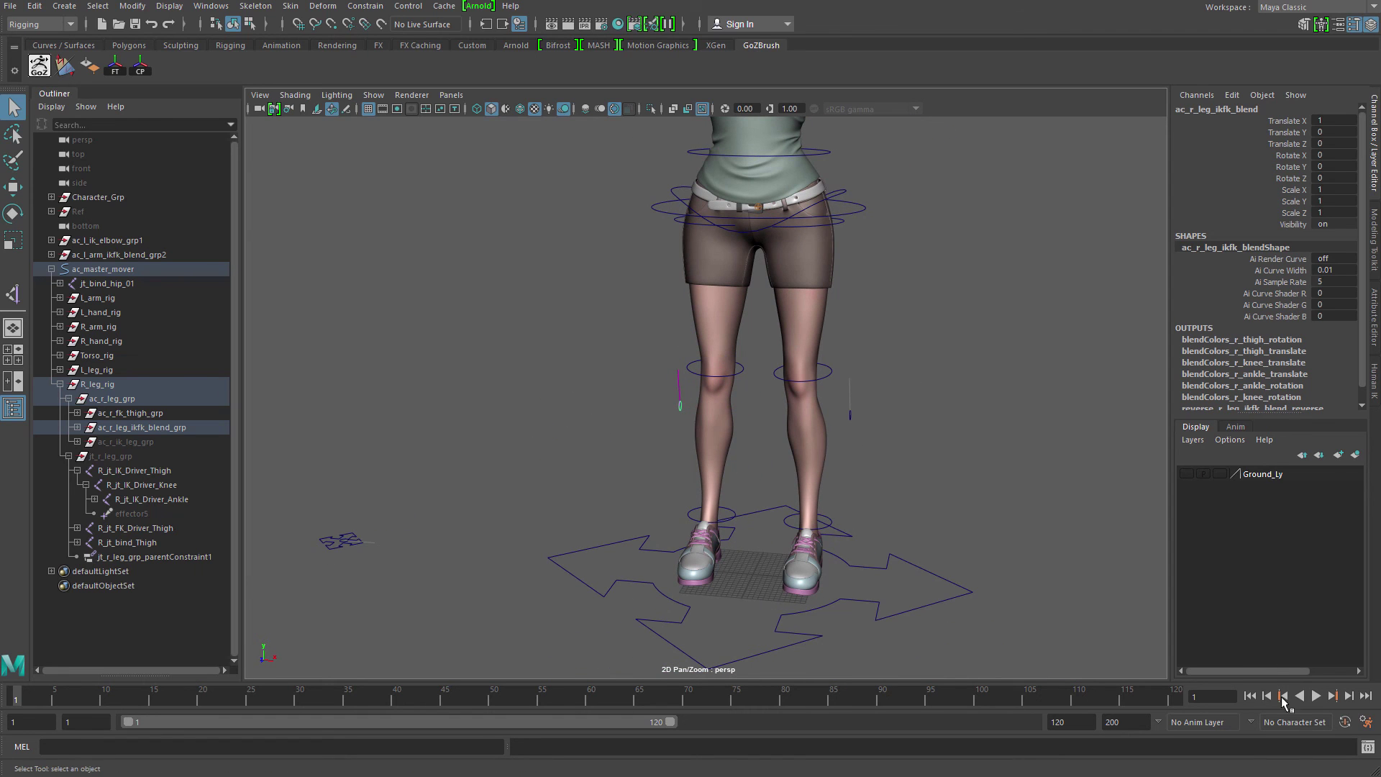